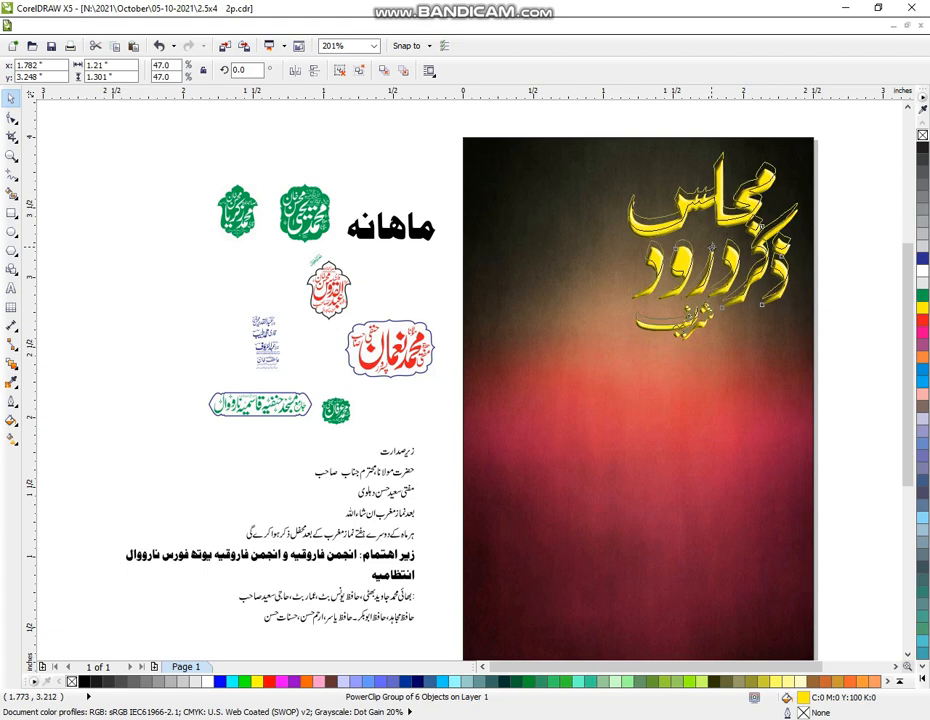
Zoom in on the yellow Urdu title and marquee-select all of its objects
key(Escape)
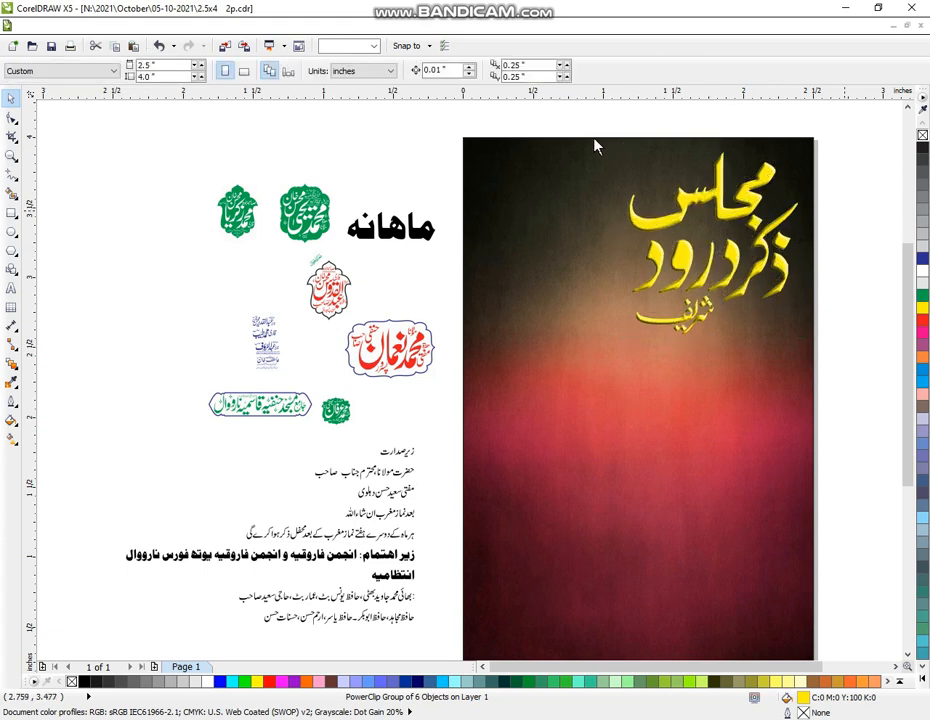
key(z)
drag(586, 121, 837, 381)
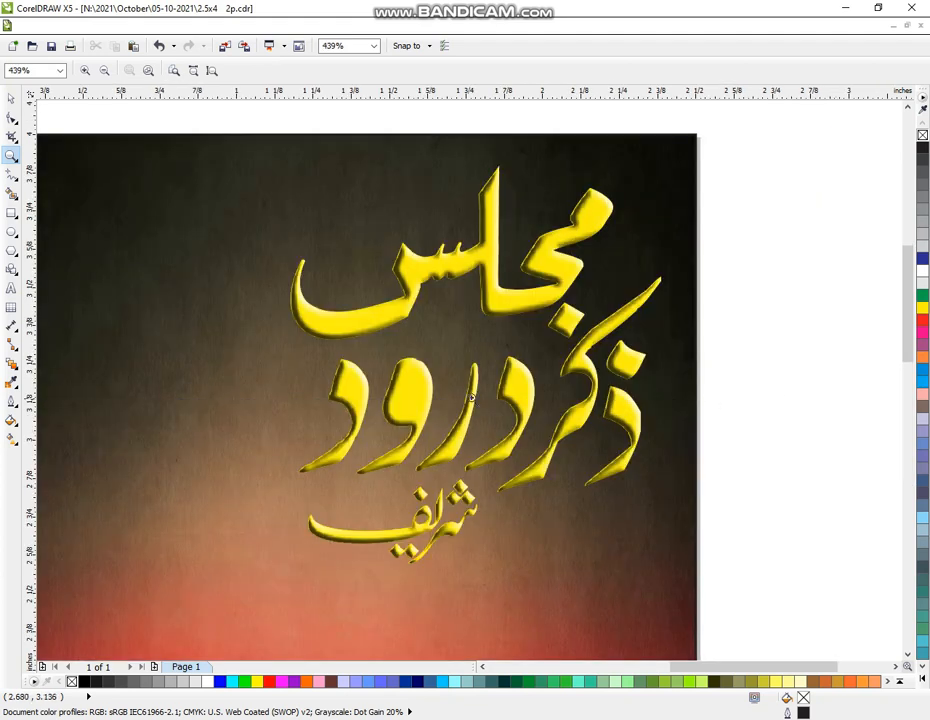
click(11, 97)
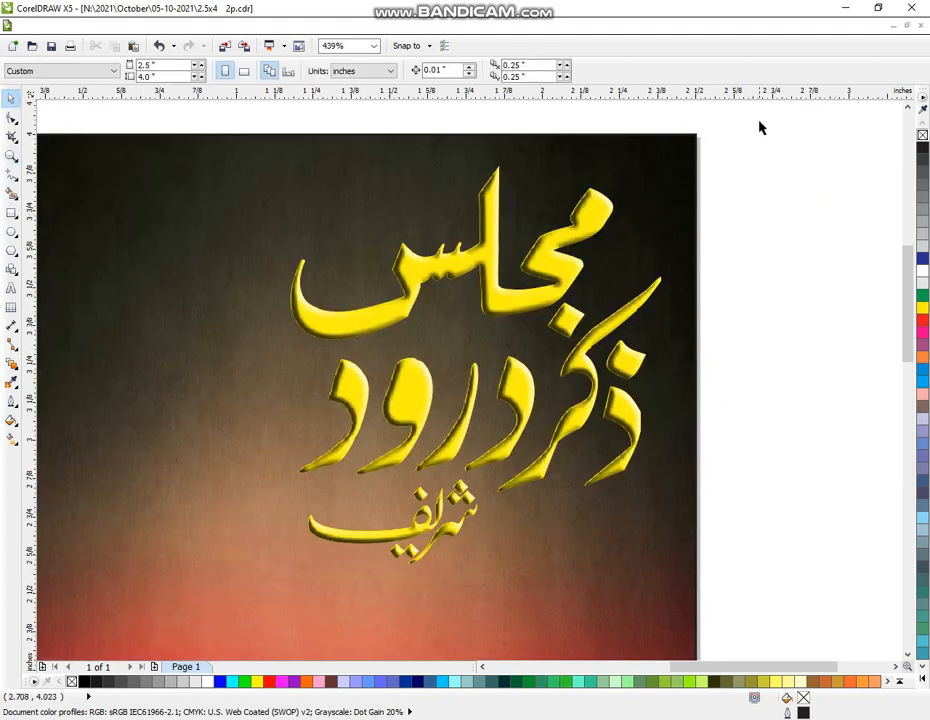
drag(759, 127, 210, 574)
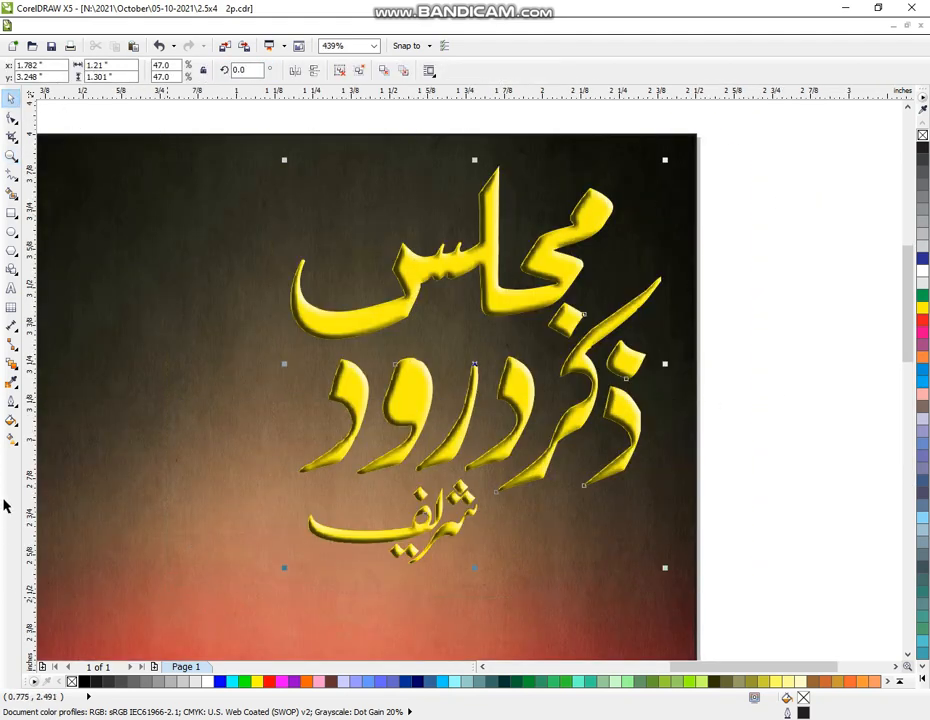
Give the title a 6 pt outline with round corners and caps, behind fill, scaled with the image
click(11, 400)
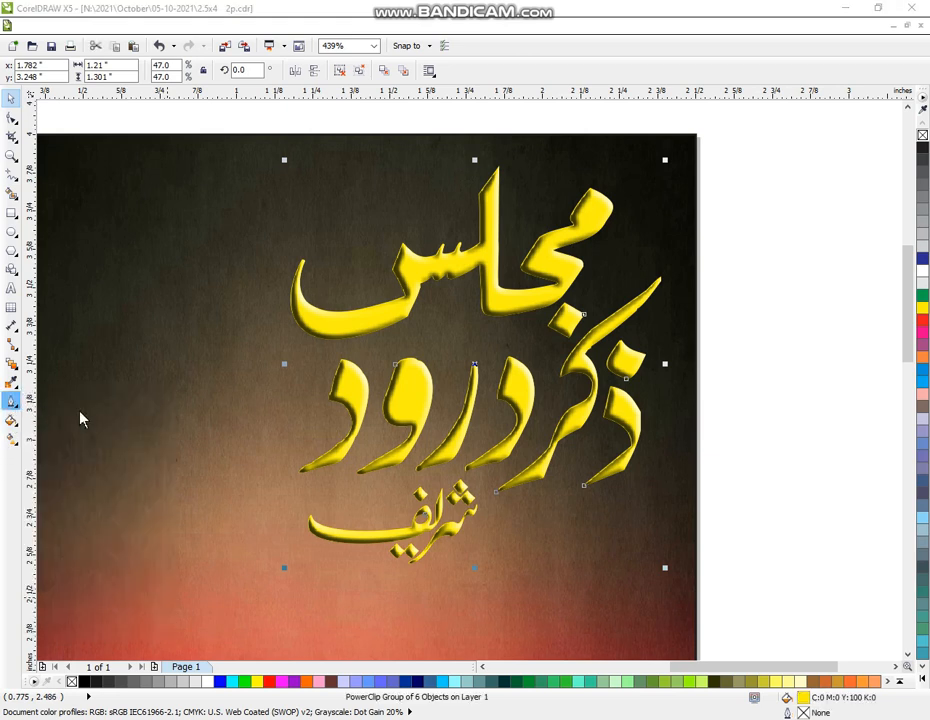
key(F12)
click(385, 287)
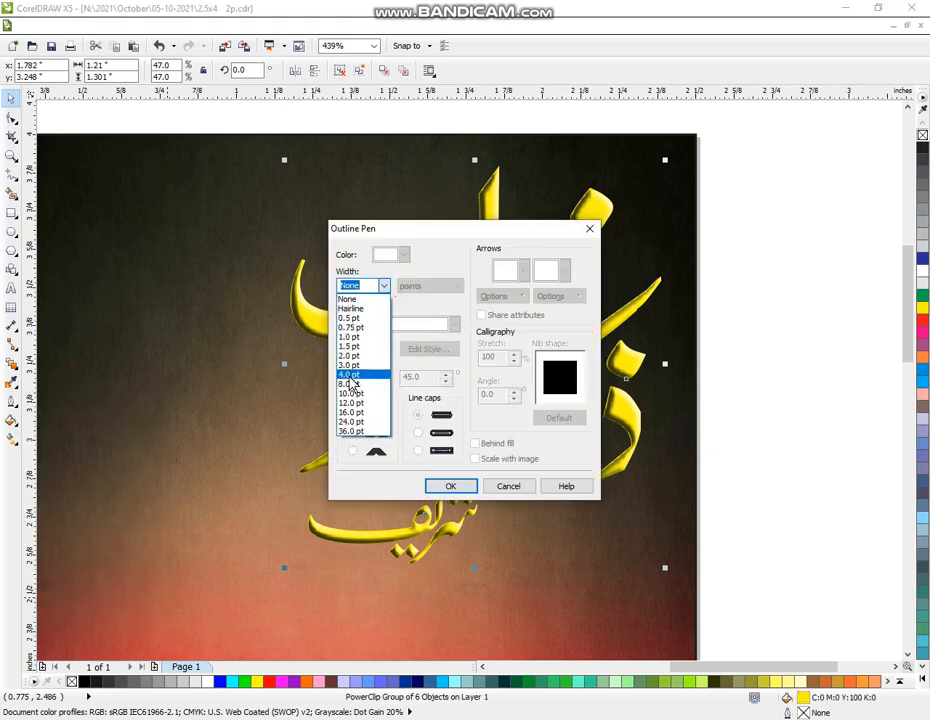
click(350, 376)
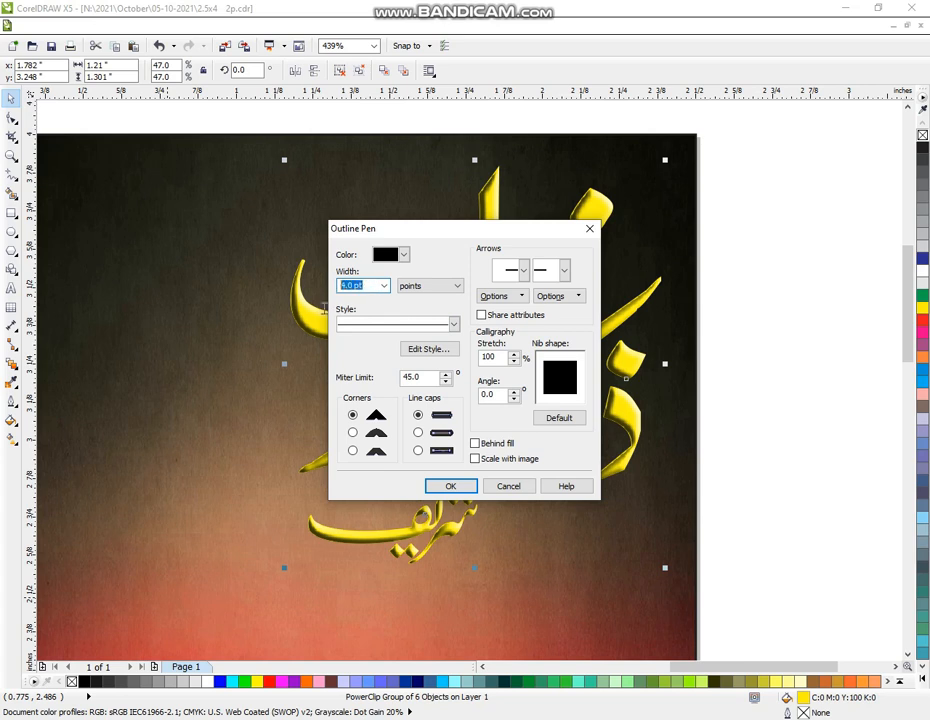
text(6)
click(353, 433)
click(418, 433)
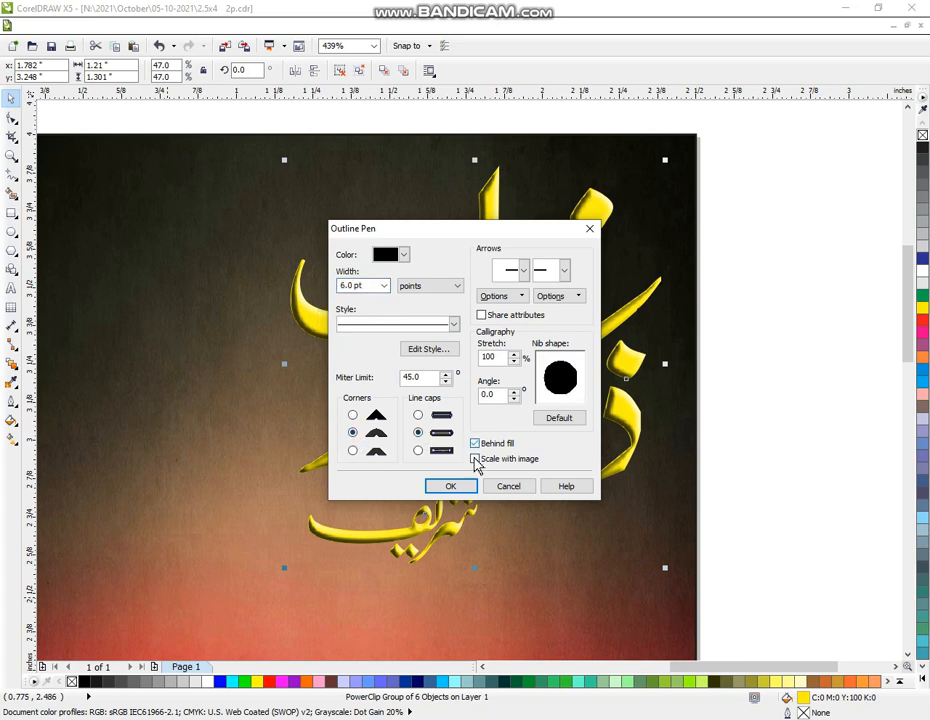
click(475, 460)
click(452, 487)
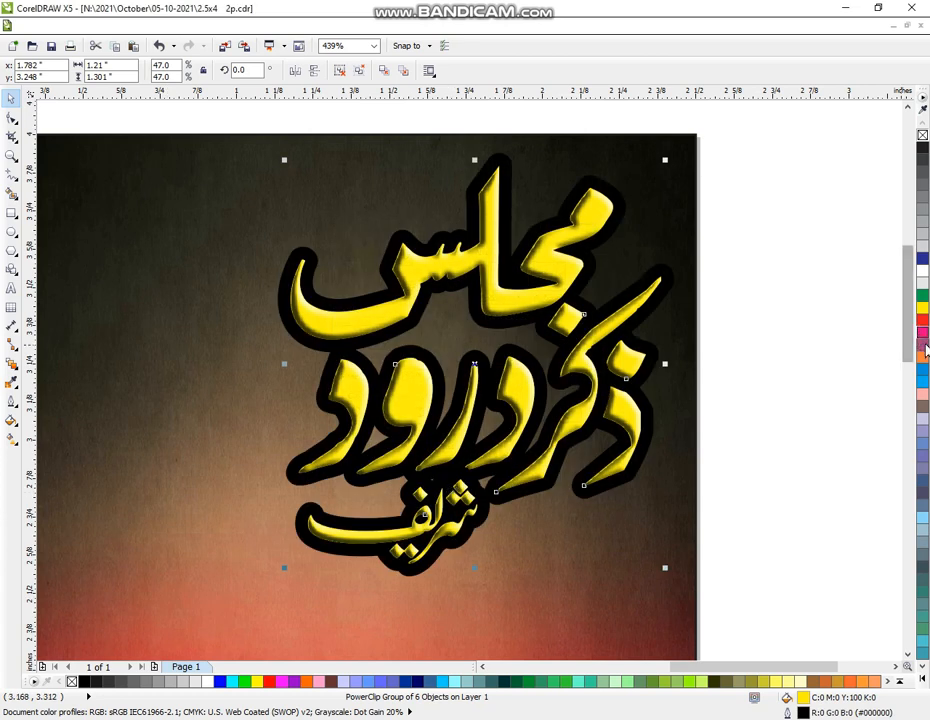
Try an orange title outline, then change it back to black
right_click(925, 359)
key(Escape)
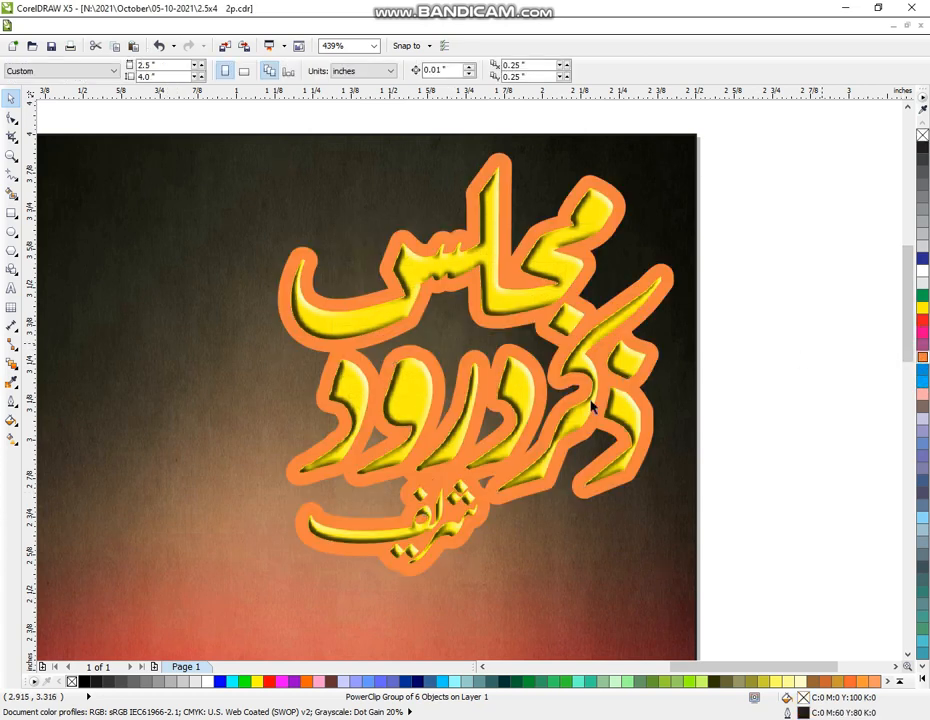
click(577, 410)
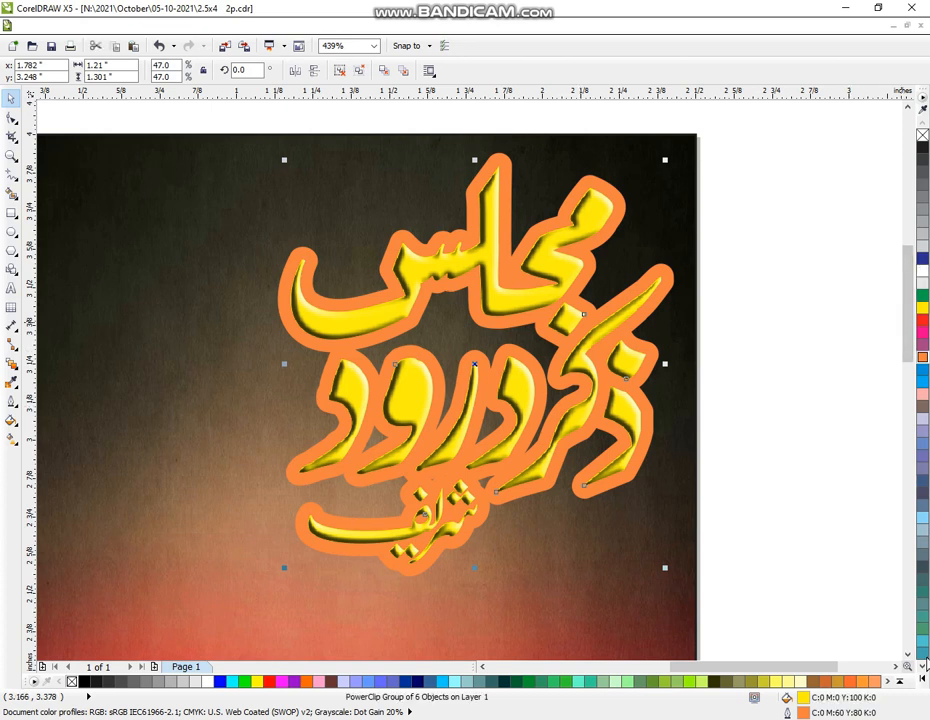
click(922, 680)
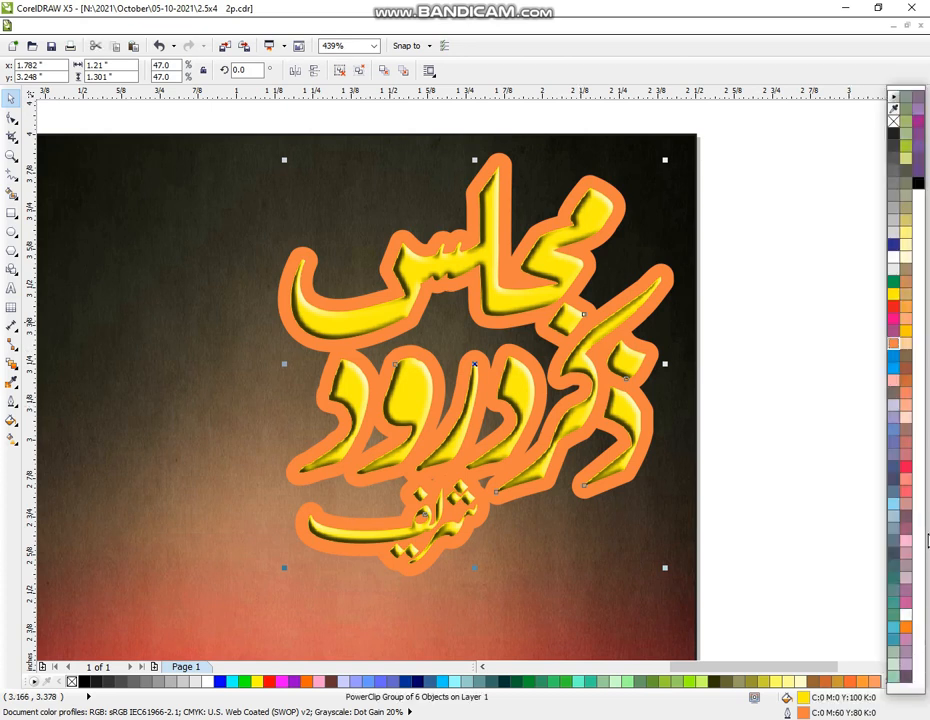
right_click(919, 185)
click(749, 363)
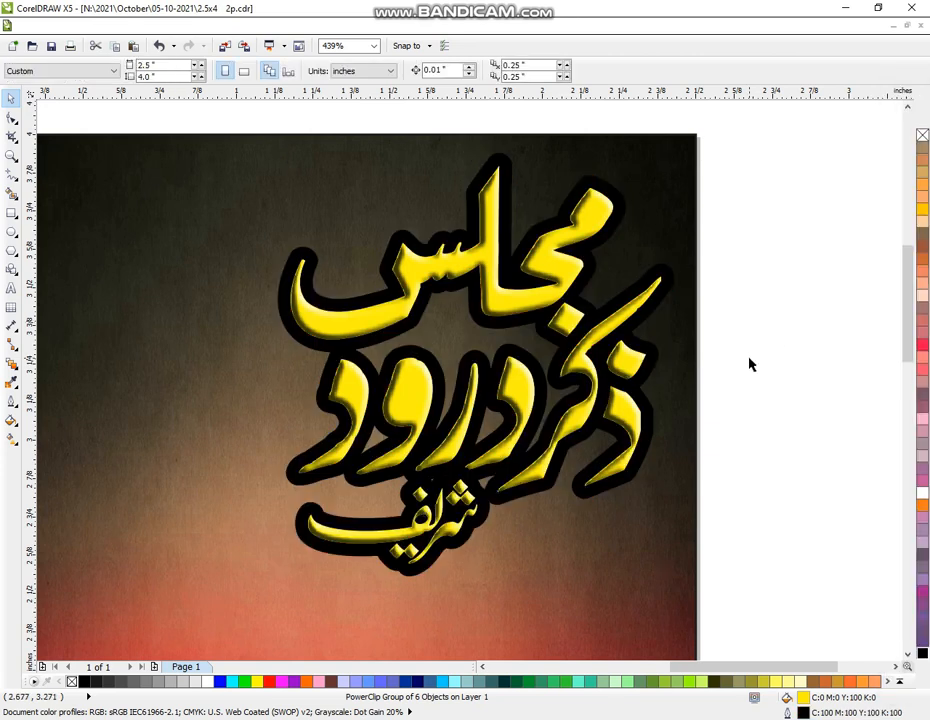
click(583, 424)
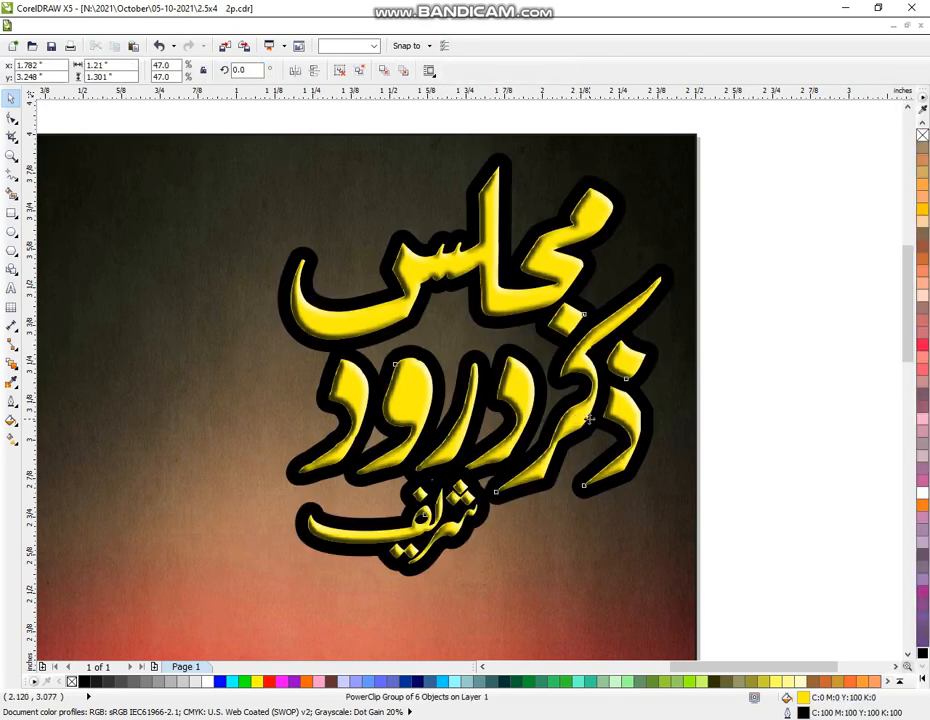
Increase the title's outline width to 8 pt
click(12, 401)
click(55, 399)
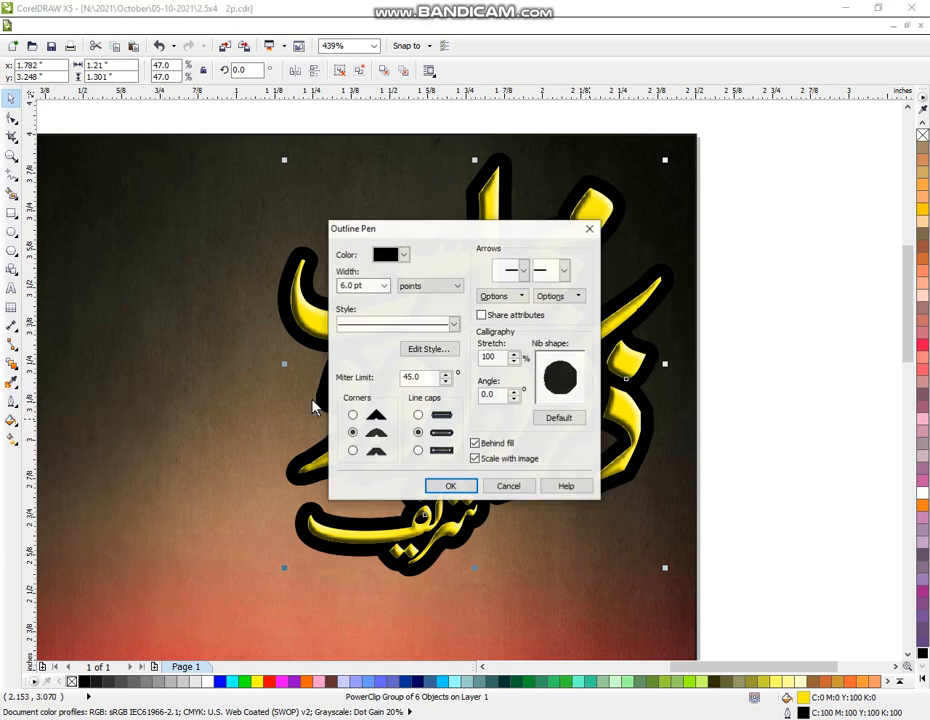
double_click(372, 286)
text(8)
click(449, 486)
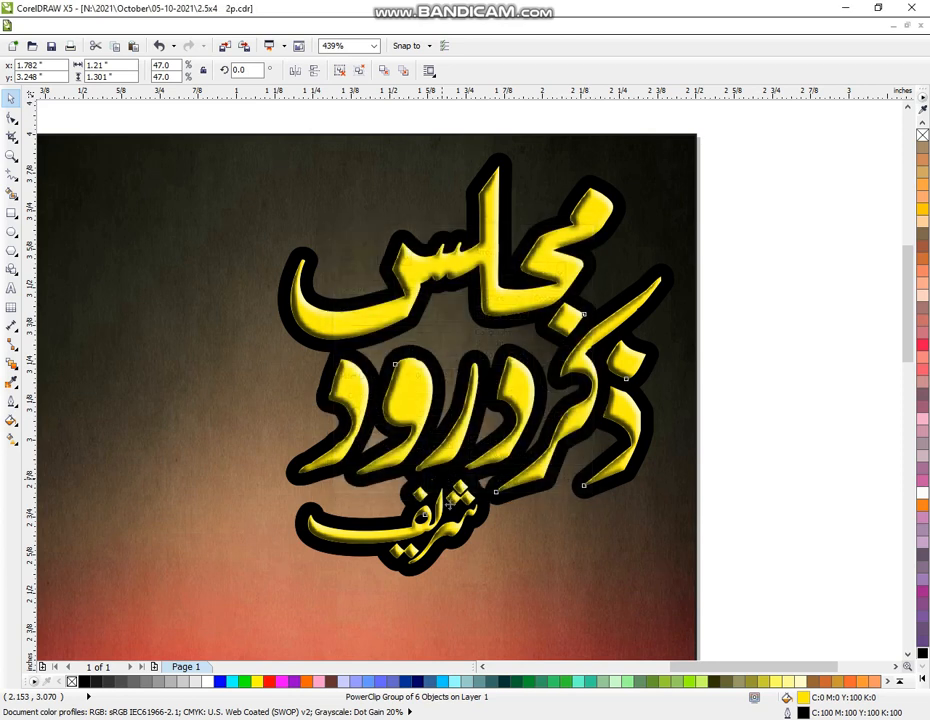
Make the outline white and shift the title up-left to reveal the black-outlined shadow copy
click(921, 680)
right_click(894, 258)
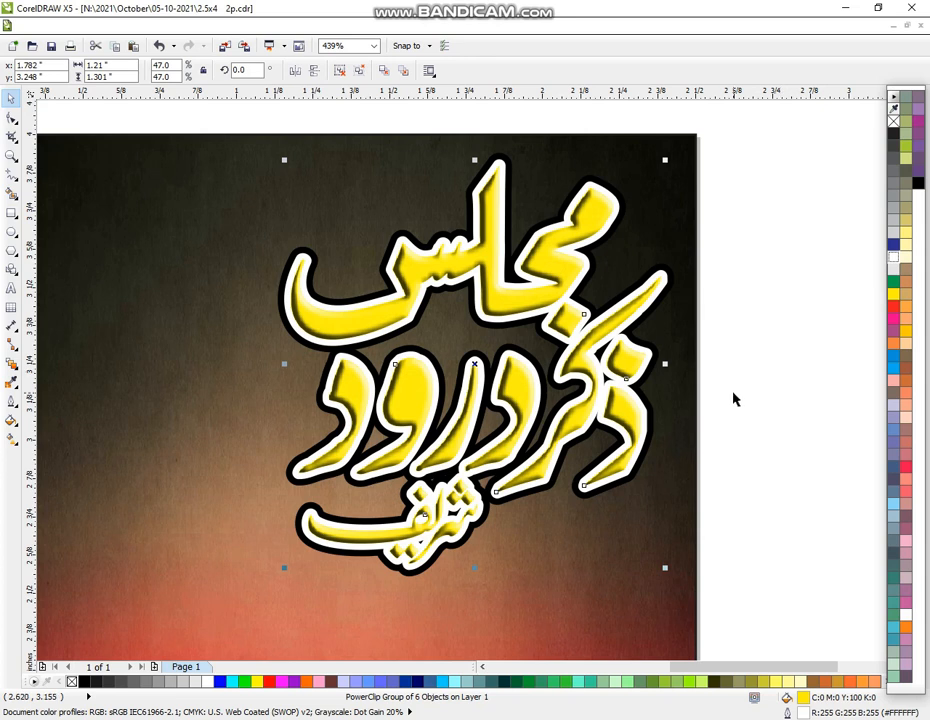
drag(418, 412, 411, 406)
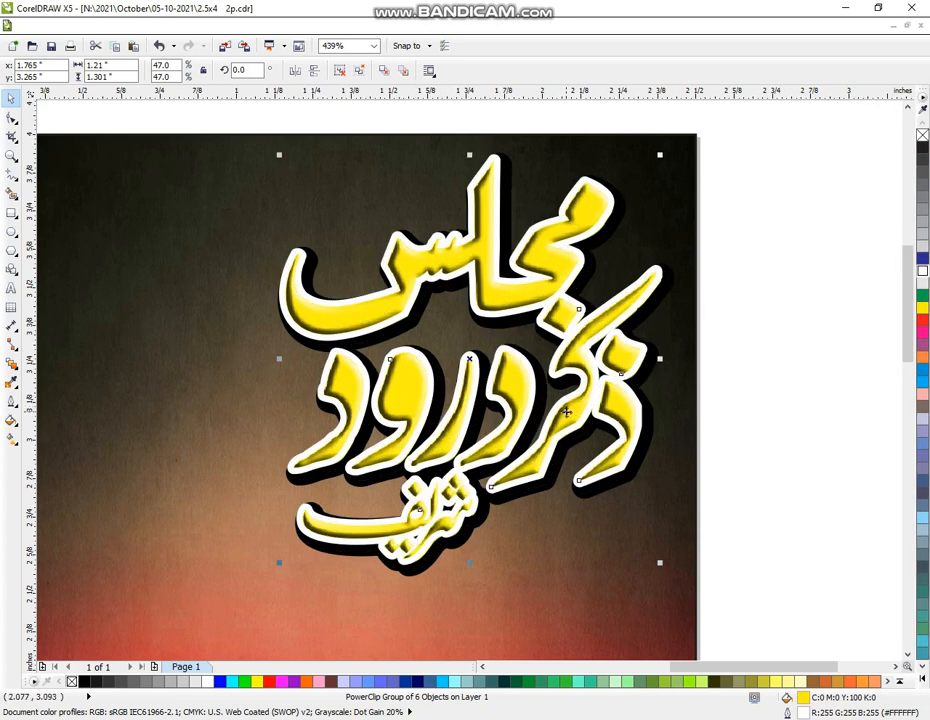
click(776, 322)
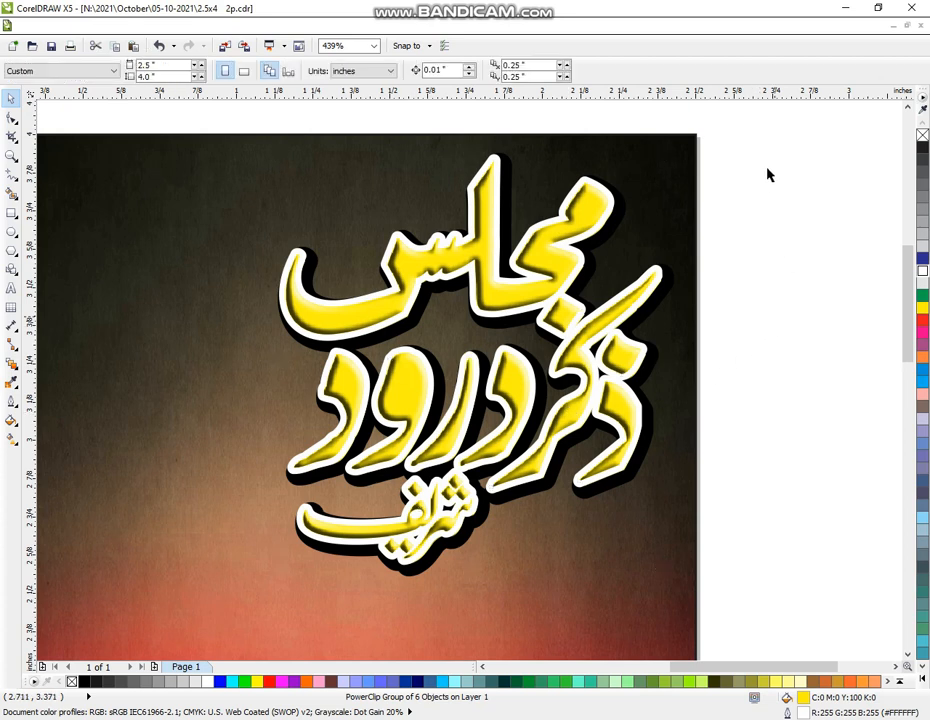
drag(768, 118, 219, 614)
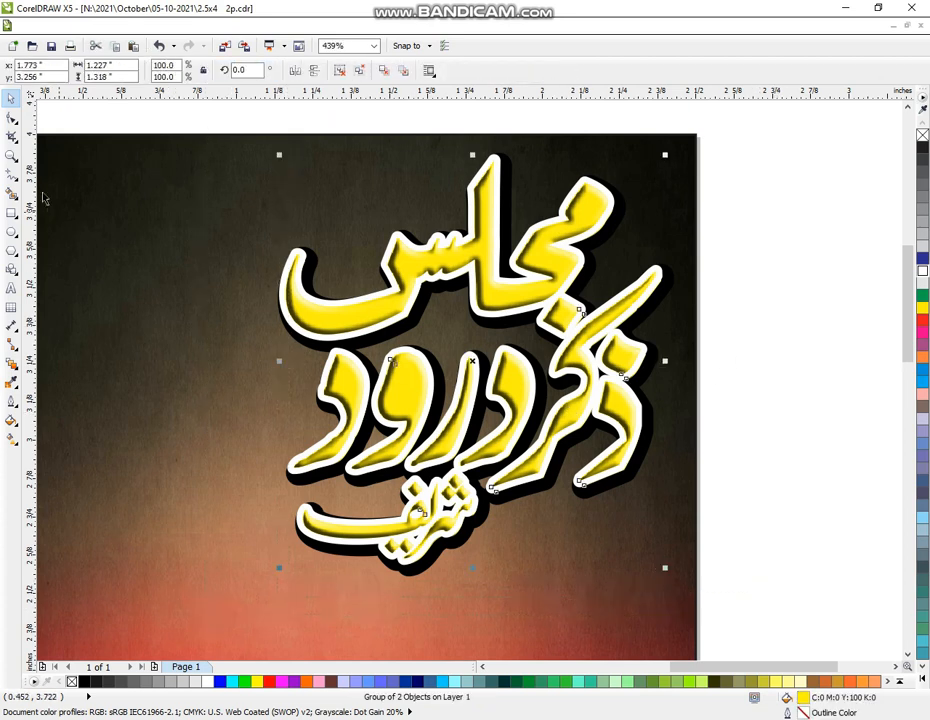
Scale the word ماهانه to 74.8% and place it beside the top of the title
click(10, 156)
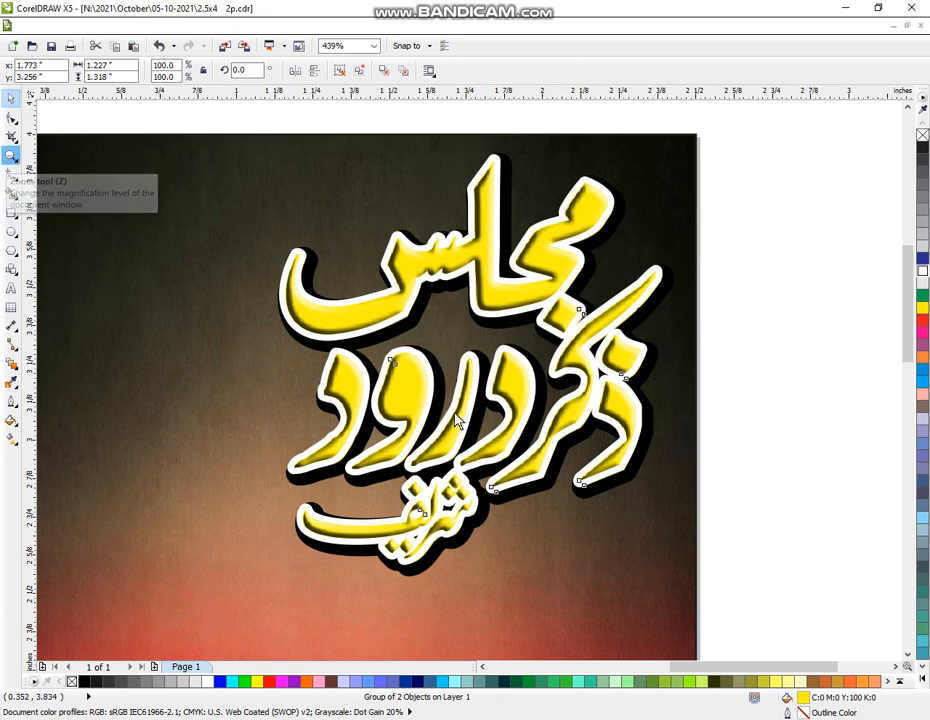
right_click(415, 465)
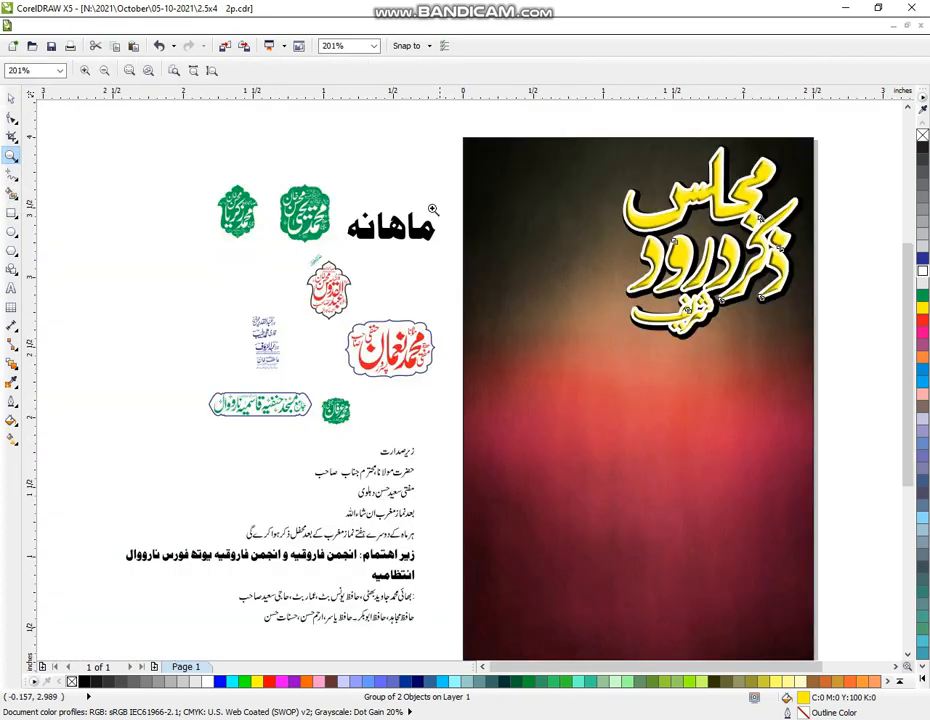
drag(185, 146, 897, 411)
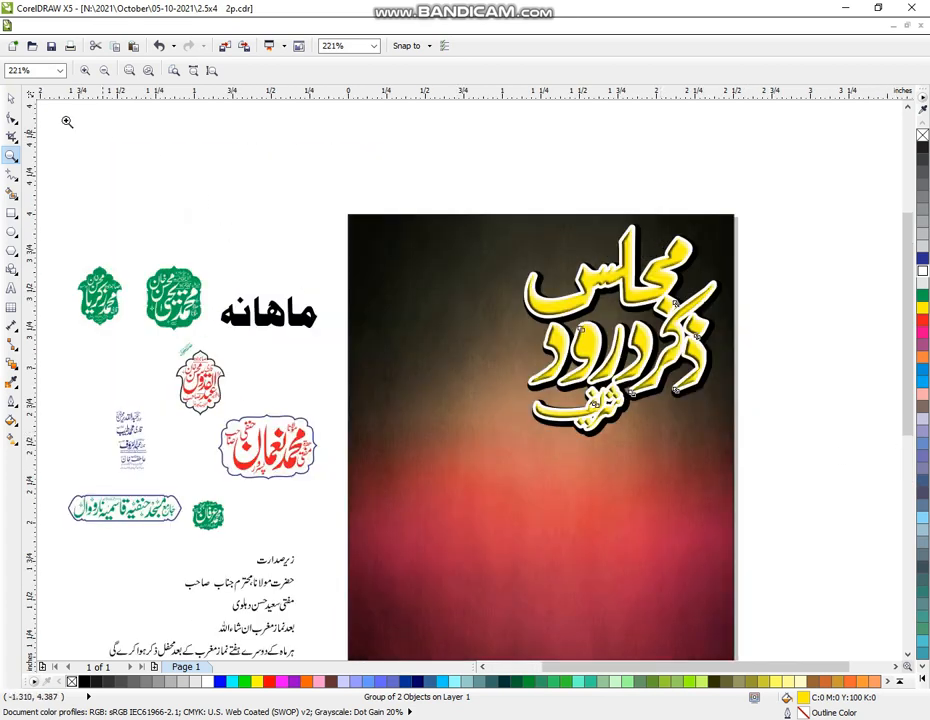
click(11, 97)
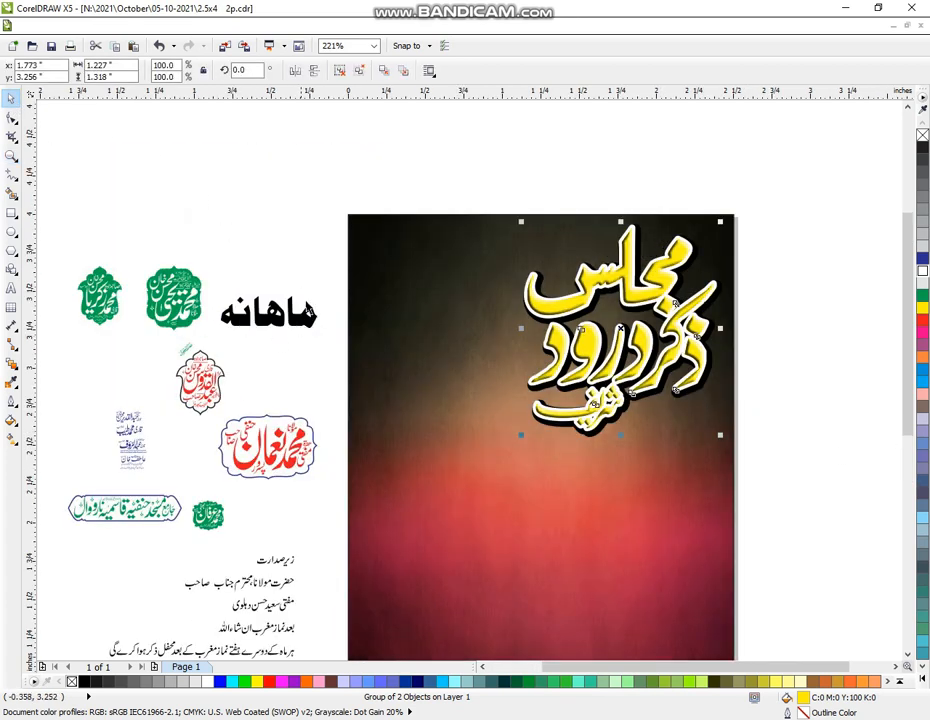
drag(328, 266, 735, 257)
click(815, 272)
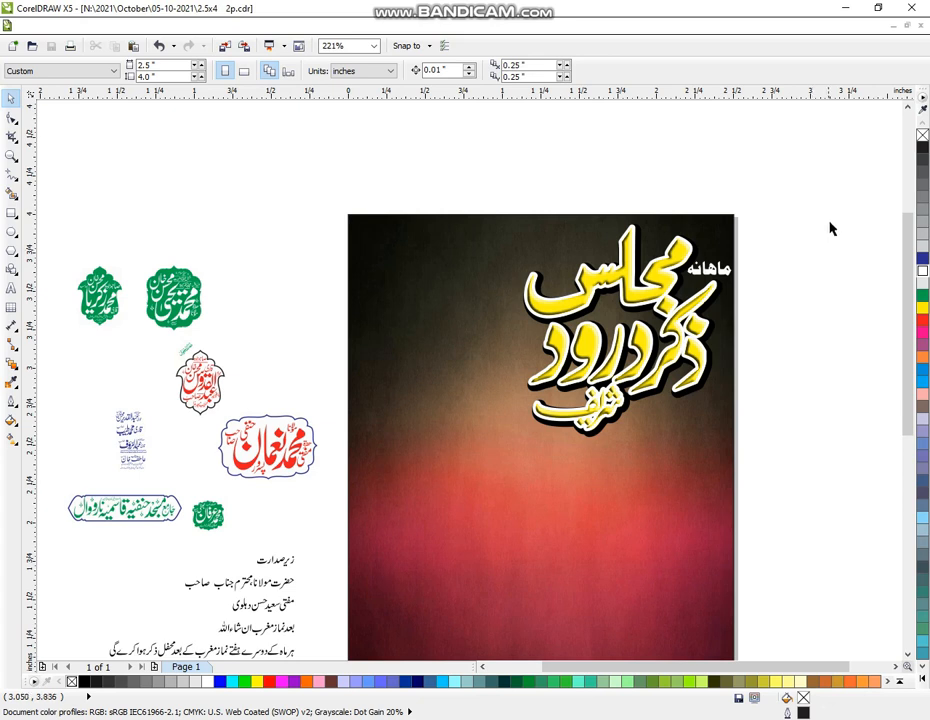
Zoom in on the top of the flyer
click(11, 155)
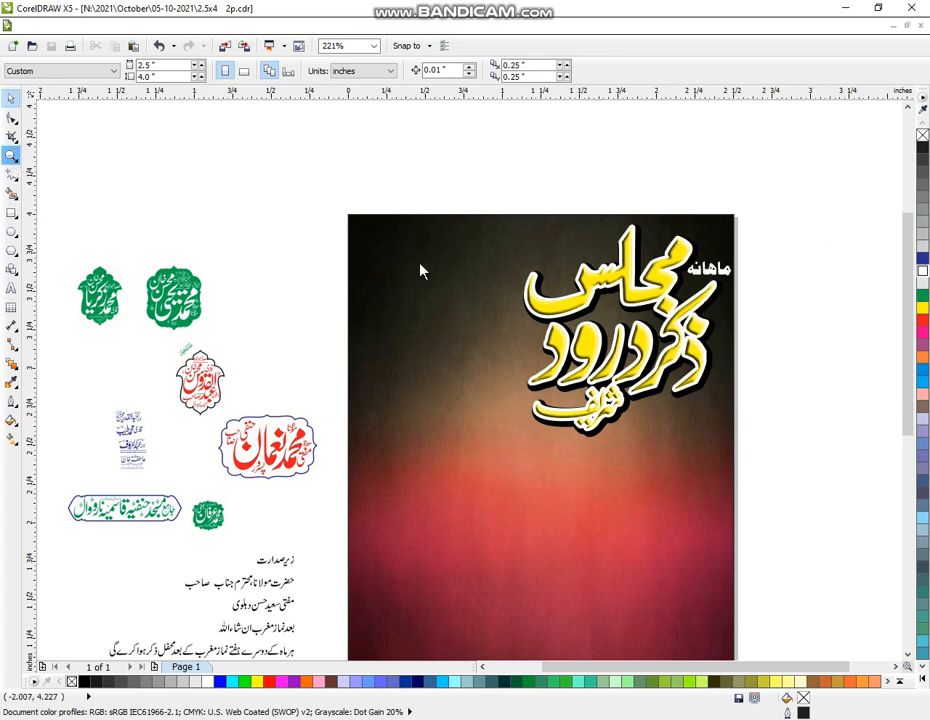
scroll(311, 252, down, 1)
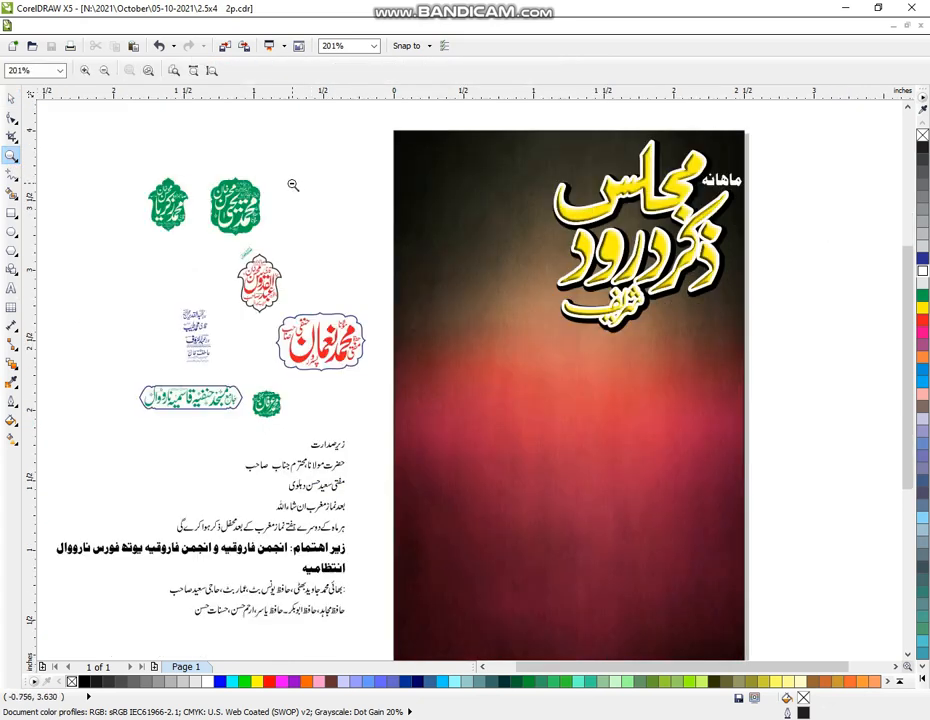
scroll(452, 278, down, 1)
drag(204, 122, 813, 423)
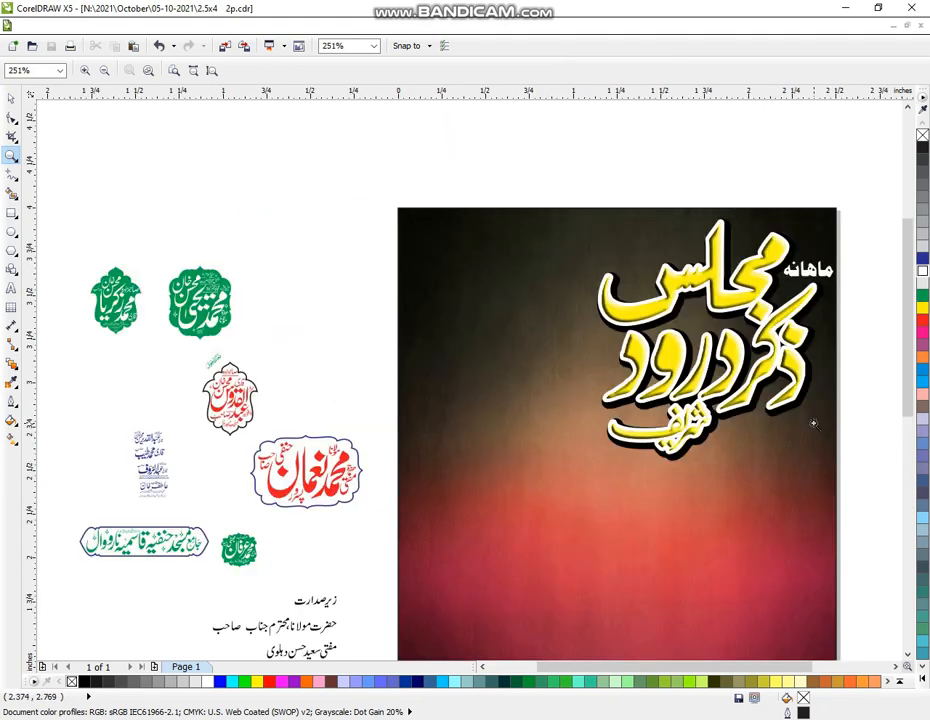
Draw a wide rectangle strip across the page top and round its corners
click(11, 212)
drag(387, 193, 697, 253)
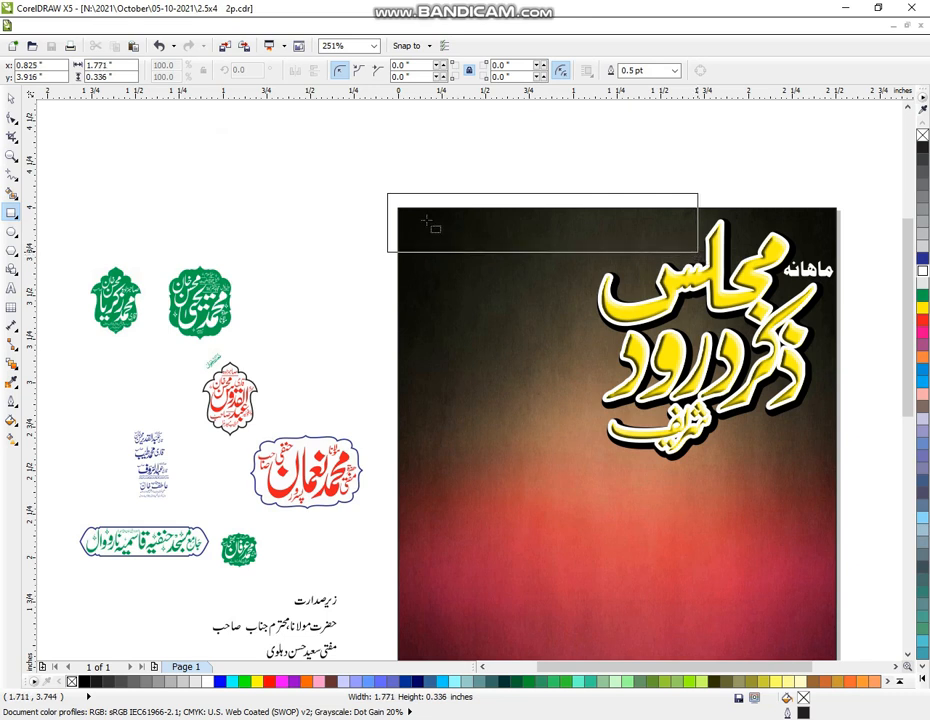
click(11, 117)
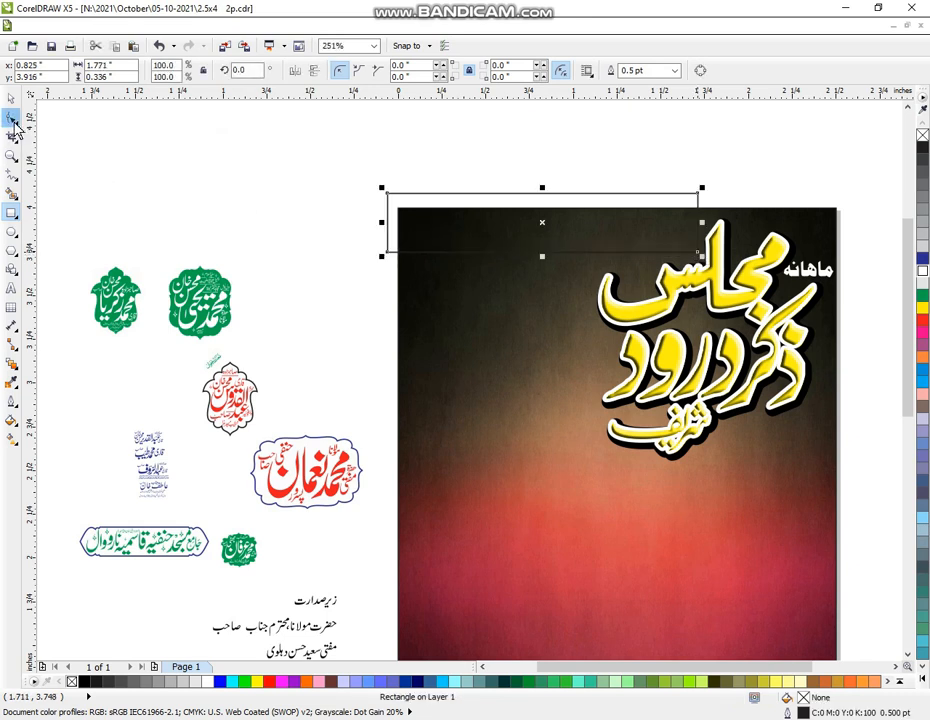
drag(389, 196, 388, 209)
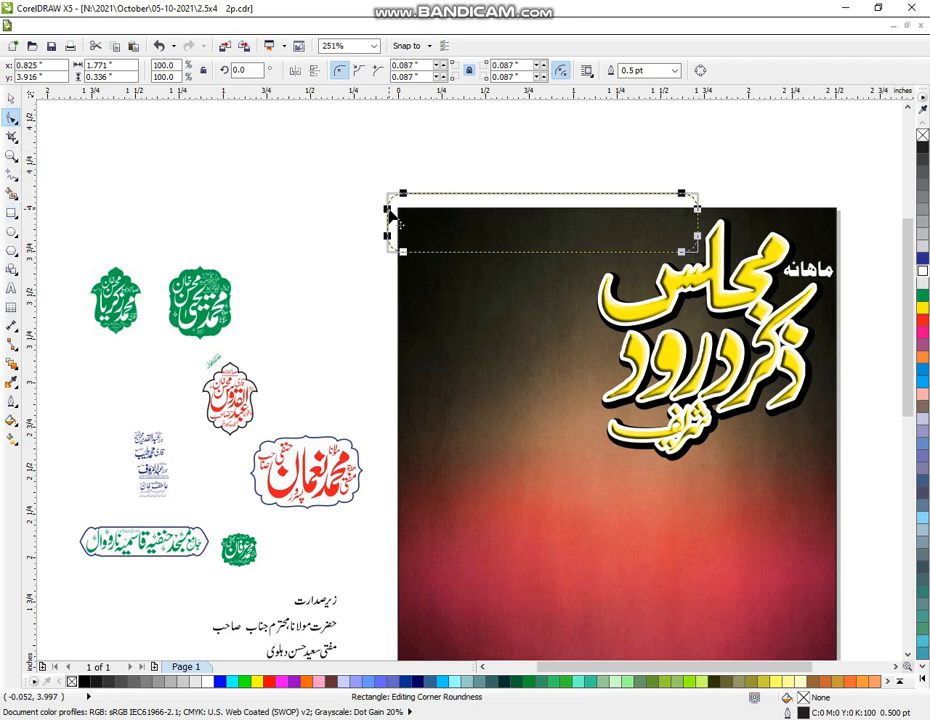
click(11, 102)
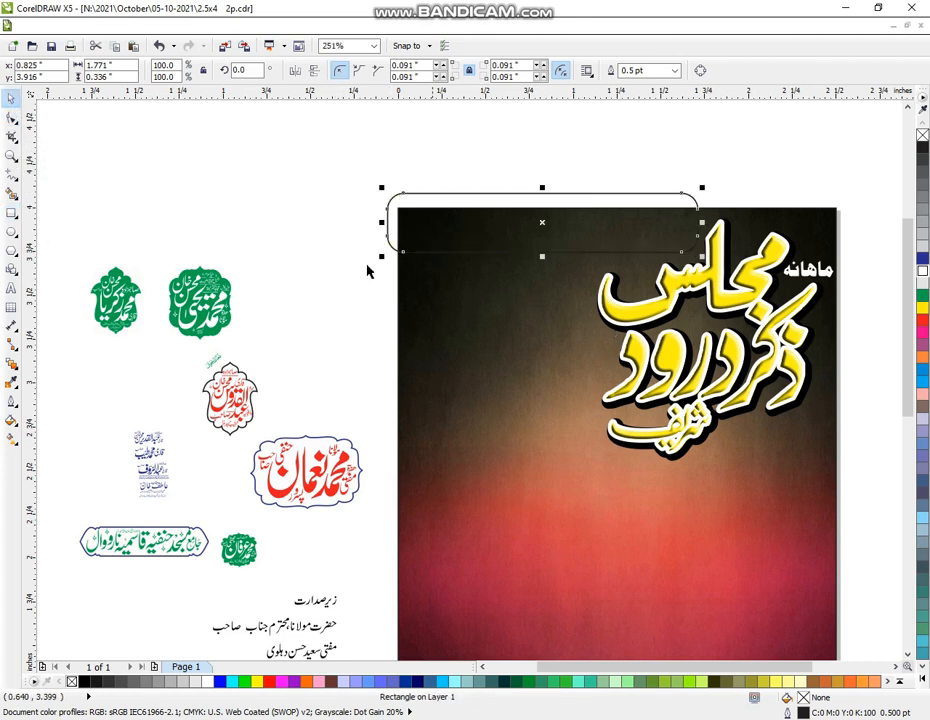
Fill the strip red and PowerClip it inside the background image
click(922, 322)
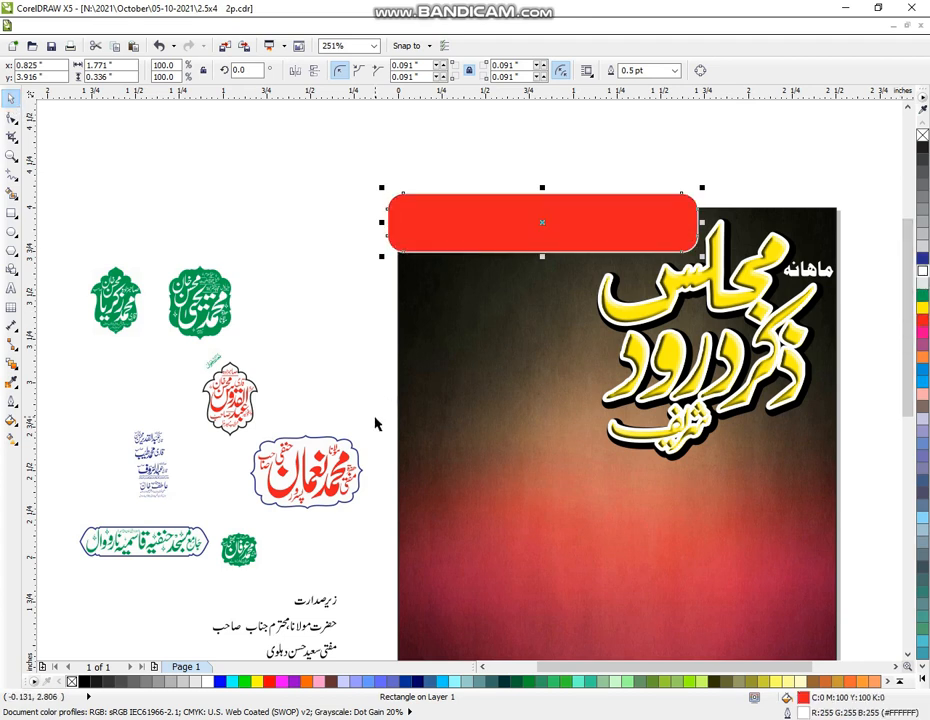
click(212, 26)
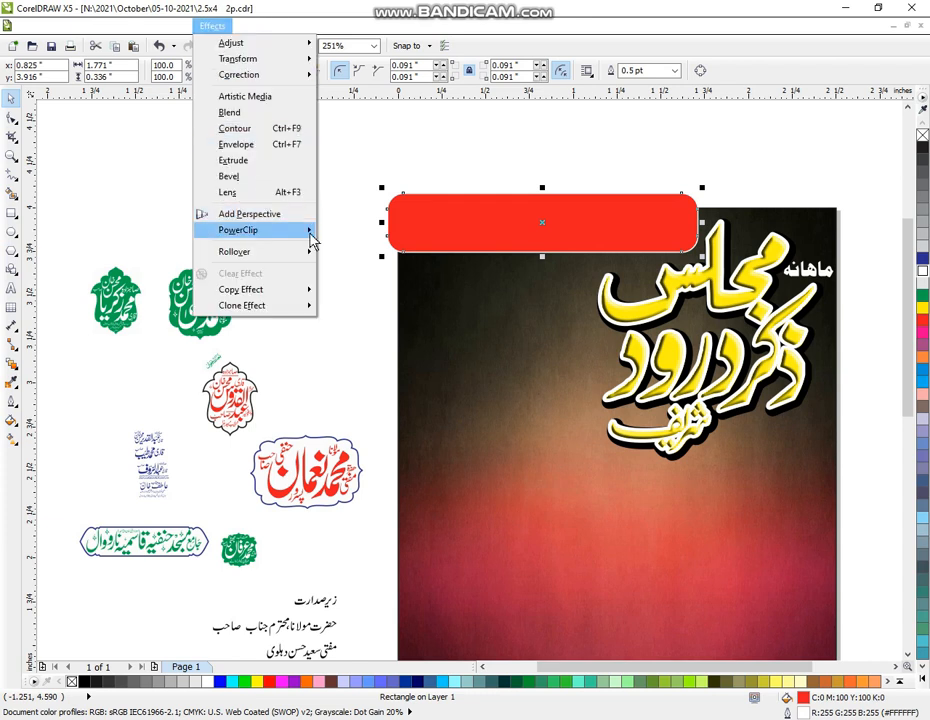
mouse_move(312, 232)
click(360, 234)
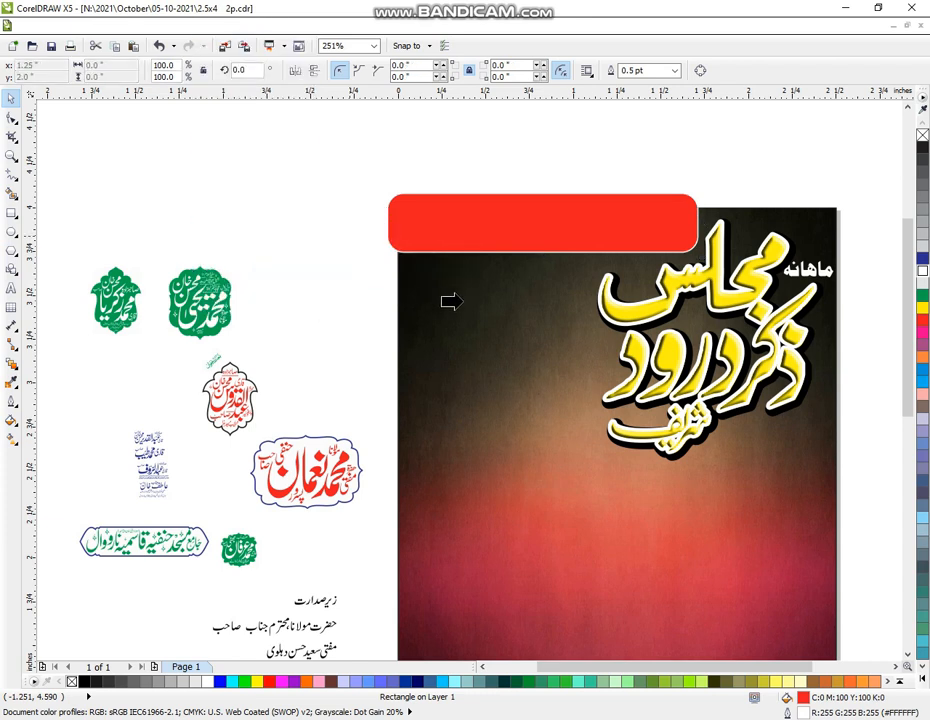
click(458, 302)
click(11, 156)
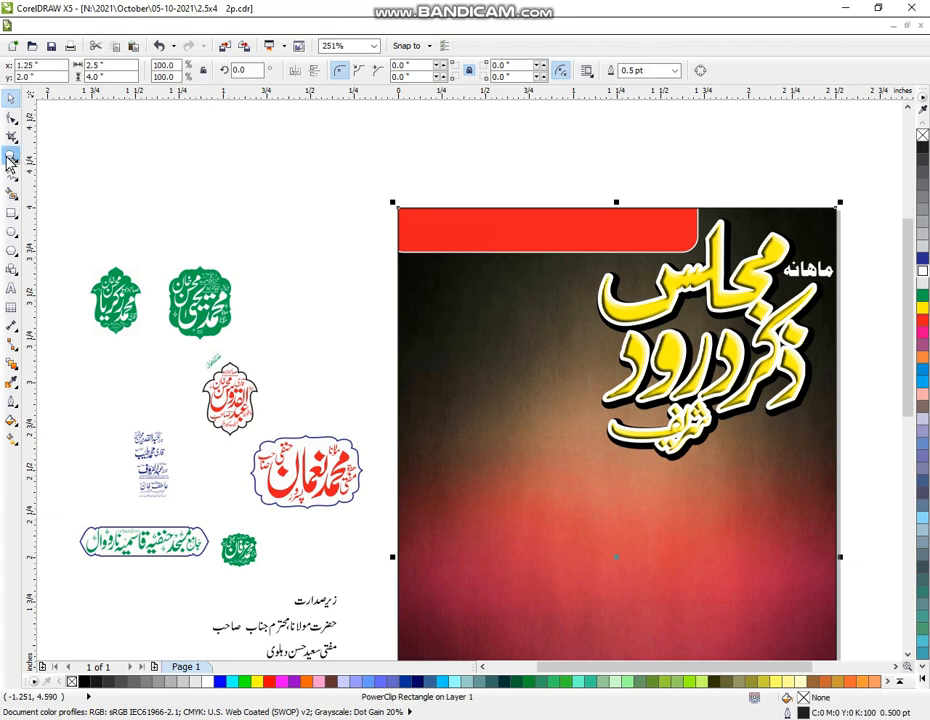
Move the bold زیر اہتمام line below the last Urdu text lines
right_click(310, 407)
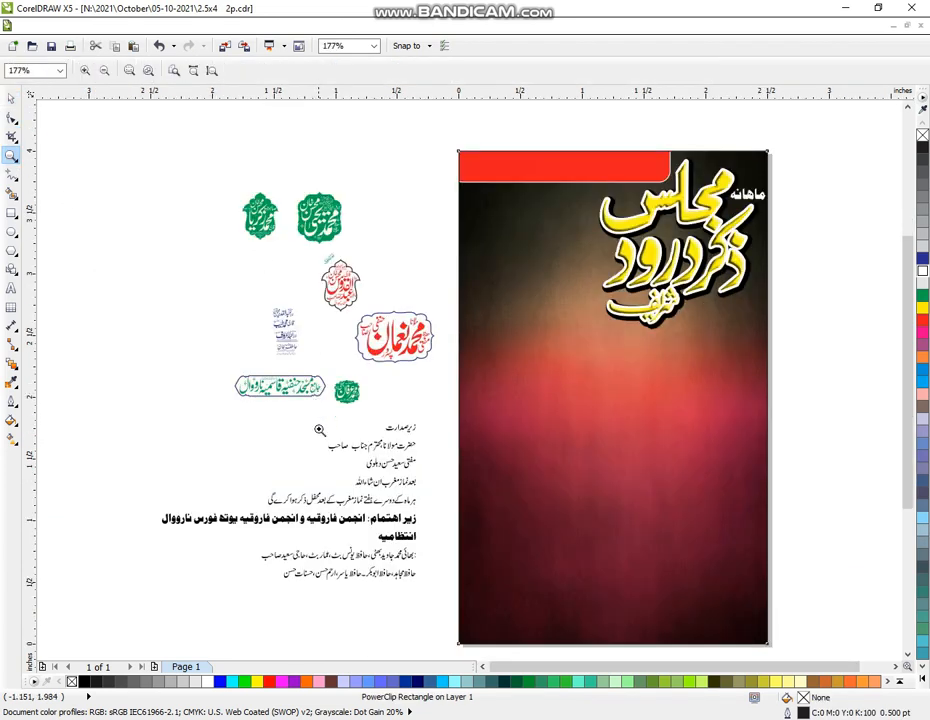
drag(83, 352, 540, 575)
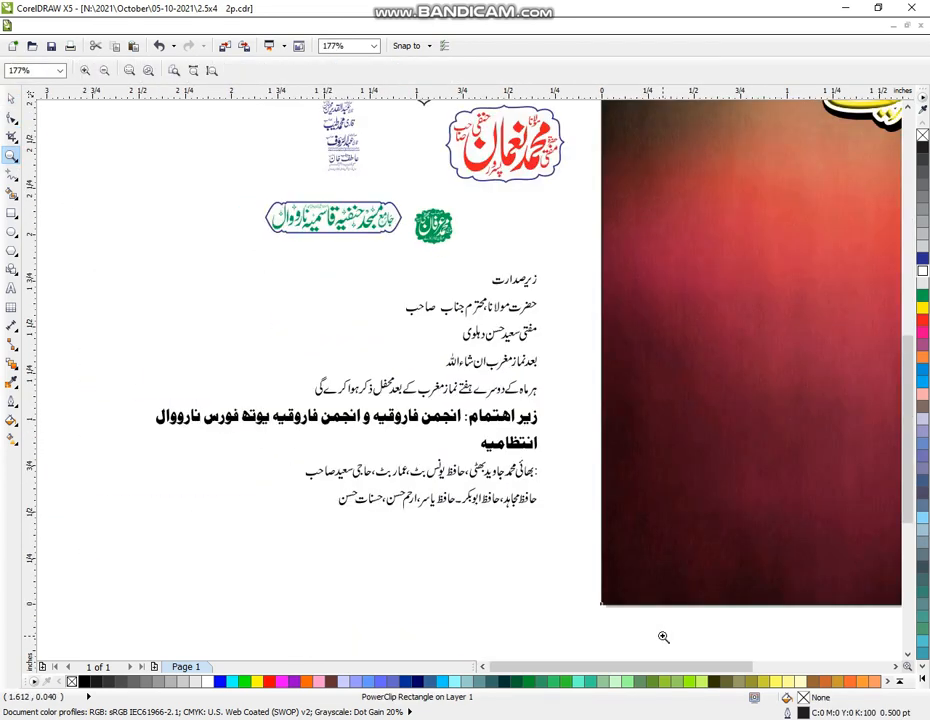
click(11, 98)
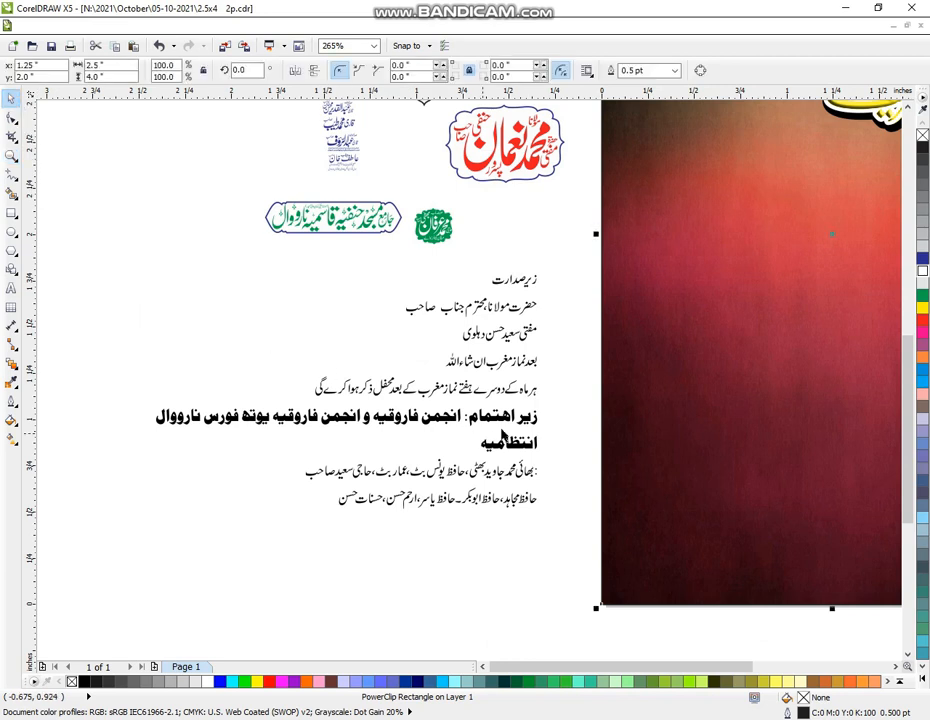
click(538, 414)
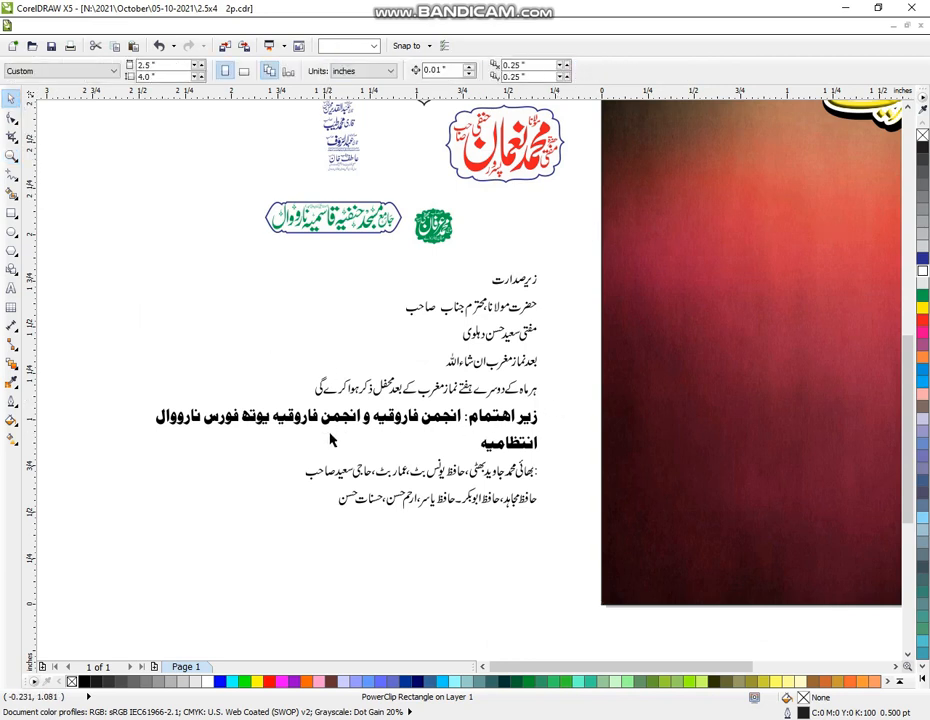
drag(557, 401, 119, 434)
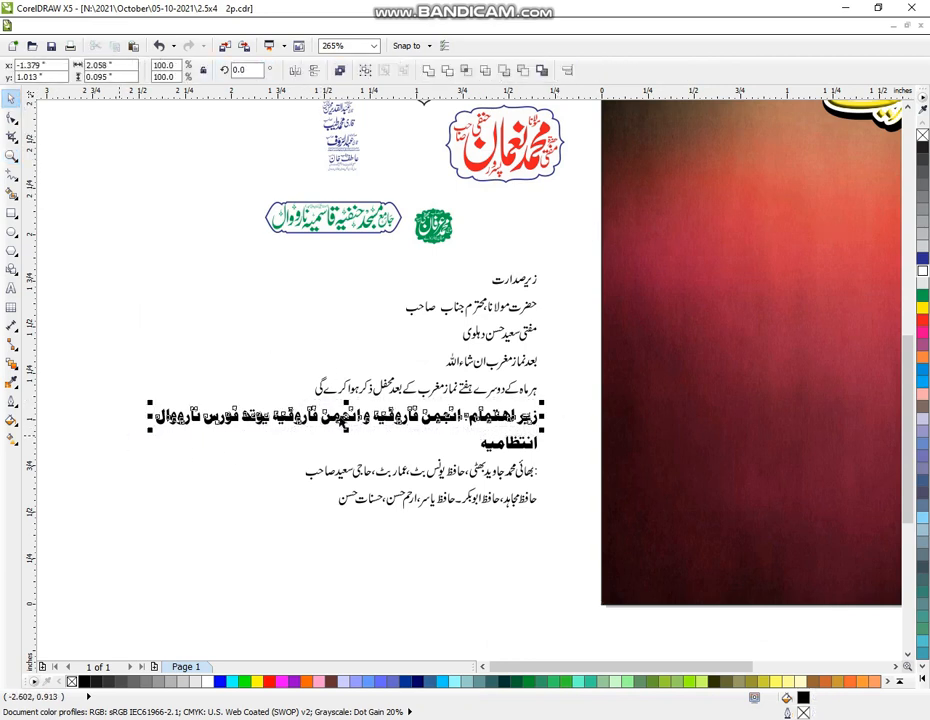
drag(351, 403, 322, 323)
click(165, 407)
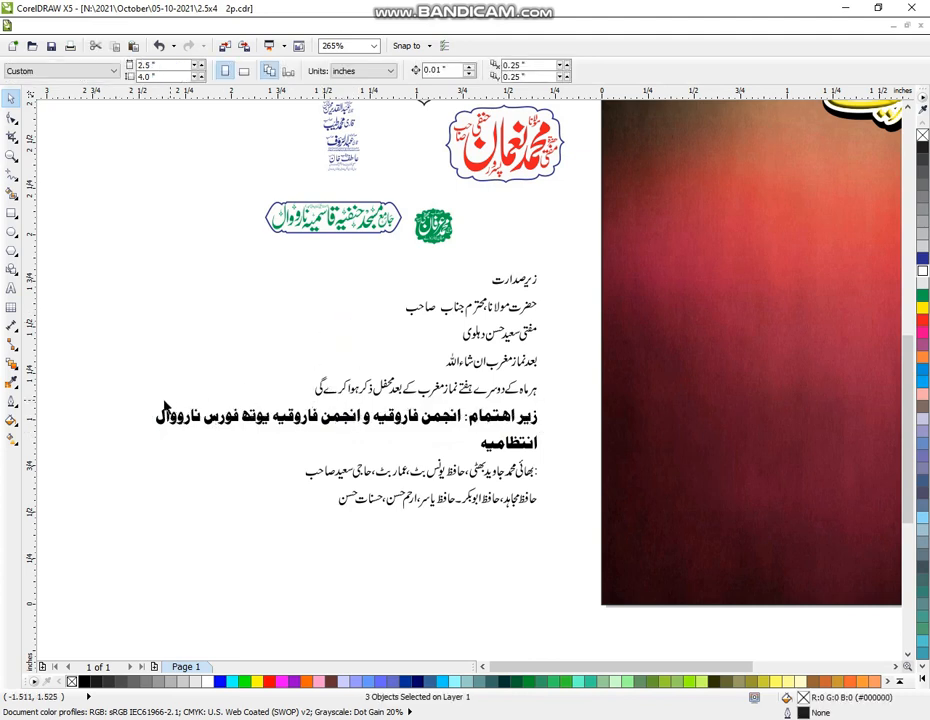
click(297, 430)
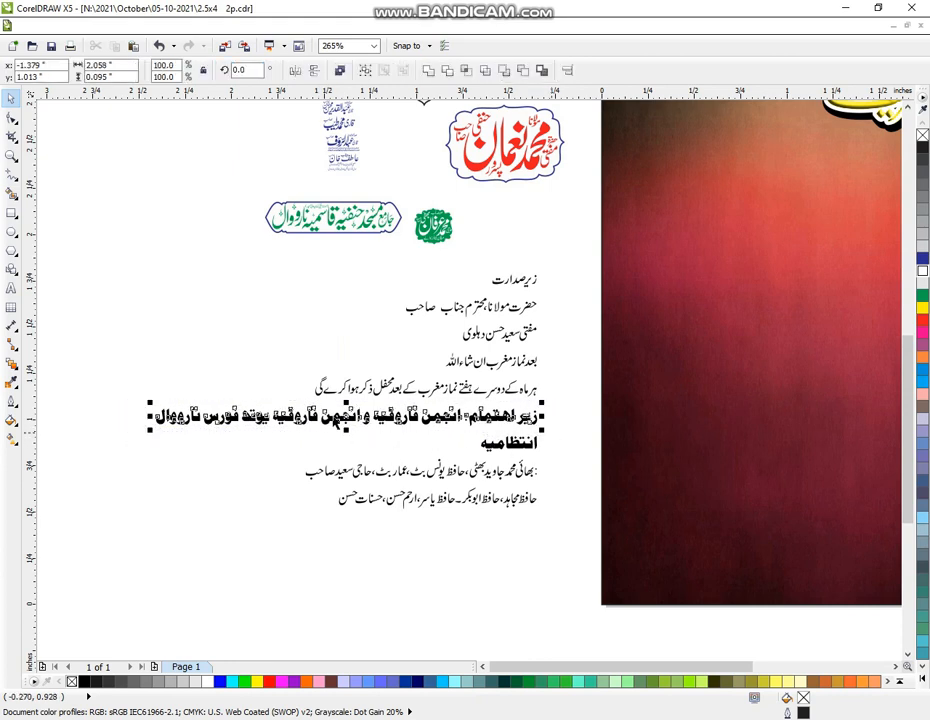
drag(360, 418, 376, 548)
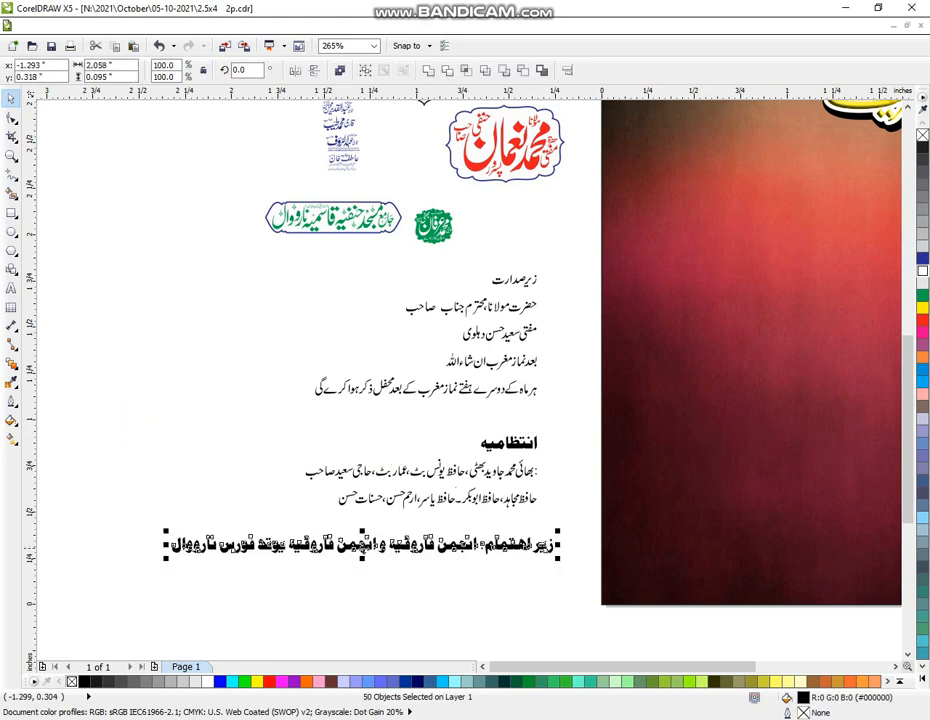
Zoom out and drag the bold line up above the cover page
click(11, 155)
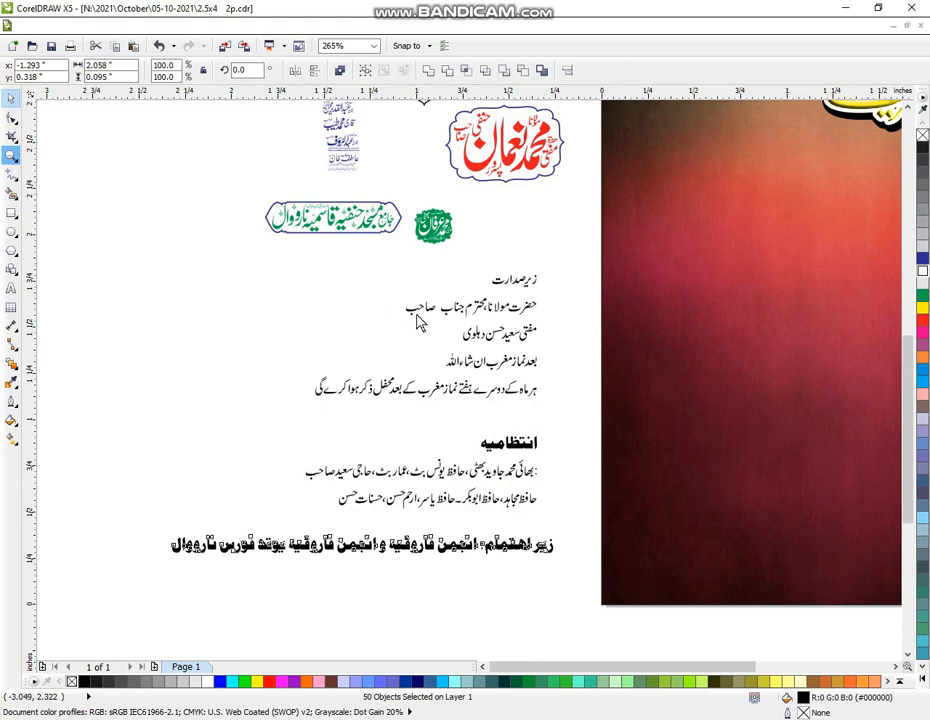
right_click(436, 382)
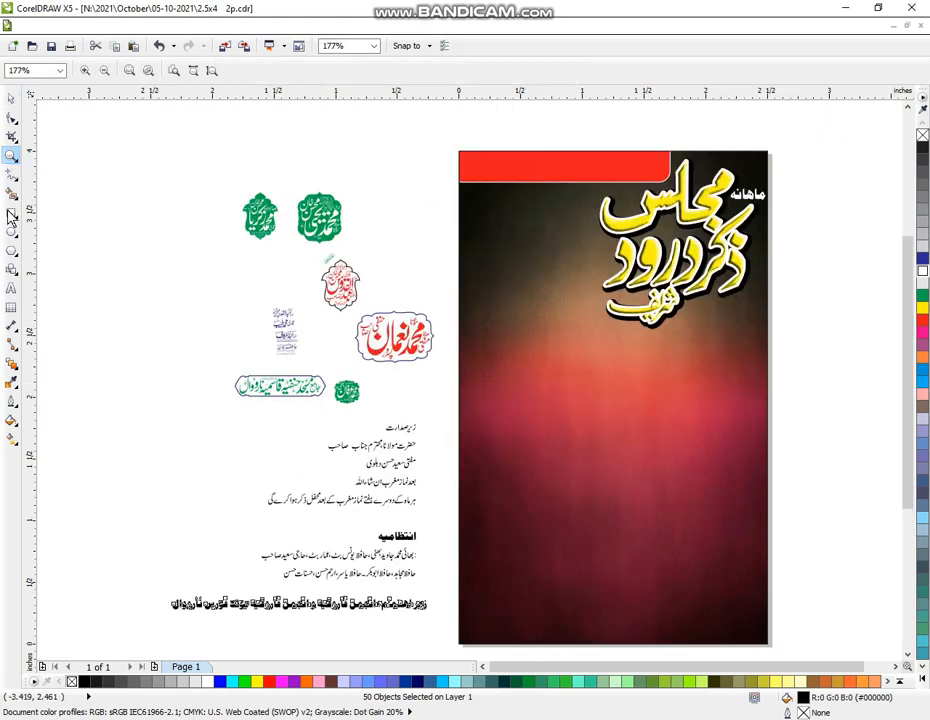
click(11, 97)
drag(299, 602, 533, 130)
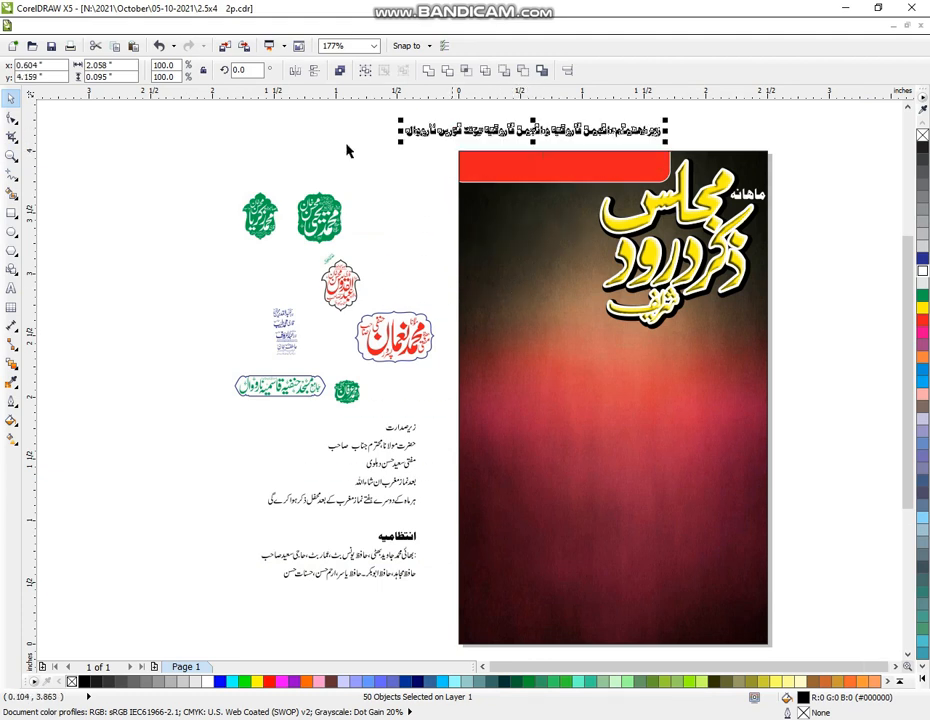
Zoom in and move the words 'زیر اہتمام:' up, apart from the rest of the line
click(11, 155)
scroll(155, 300, down, 1)
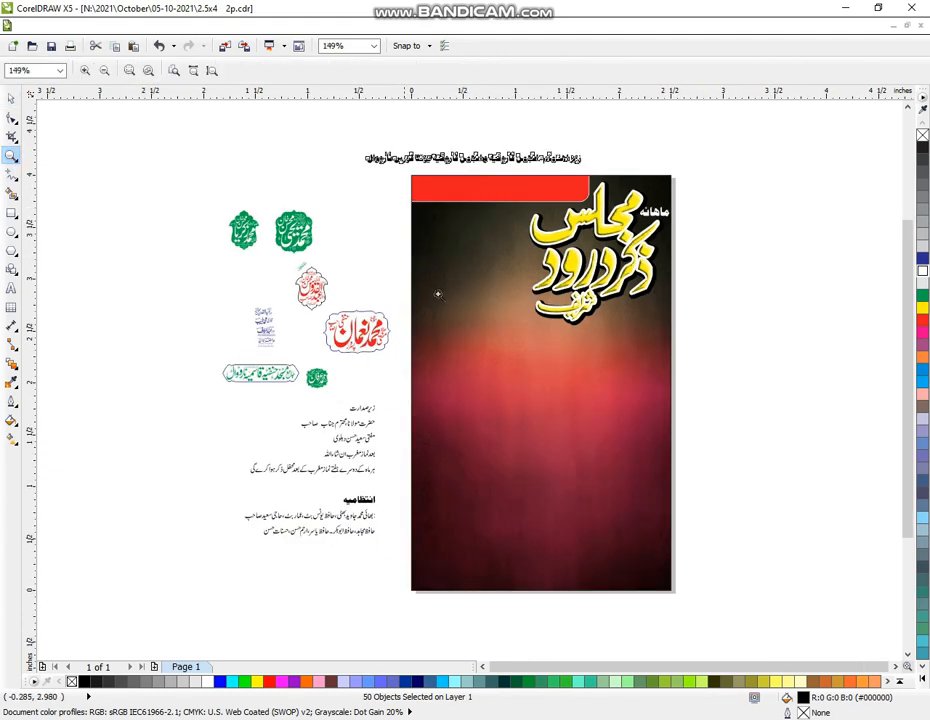
scroll(353, 161, down, 1)
drag(276, 150, 415, 212)
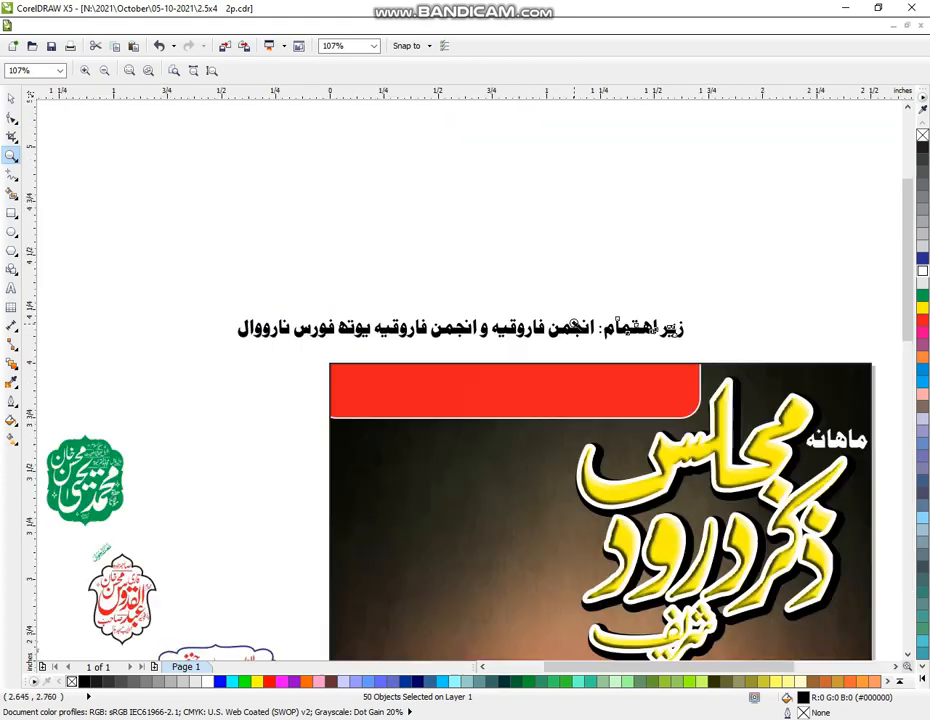
drag(190, 233, 685, 519)
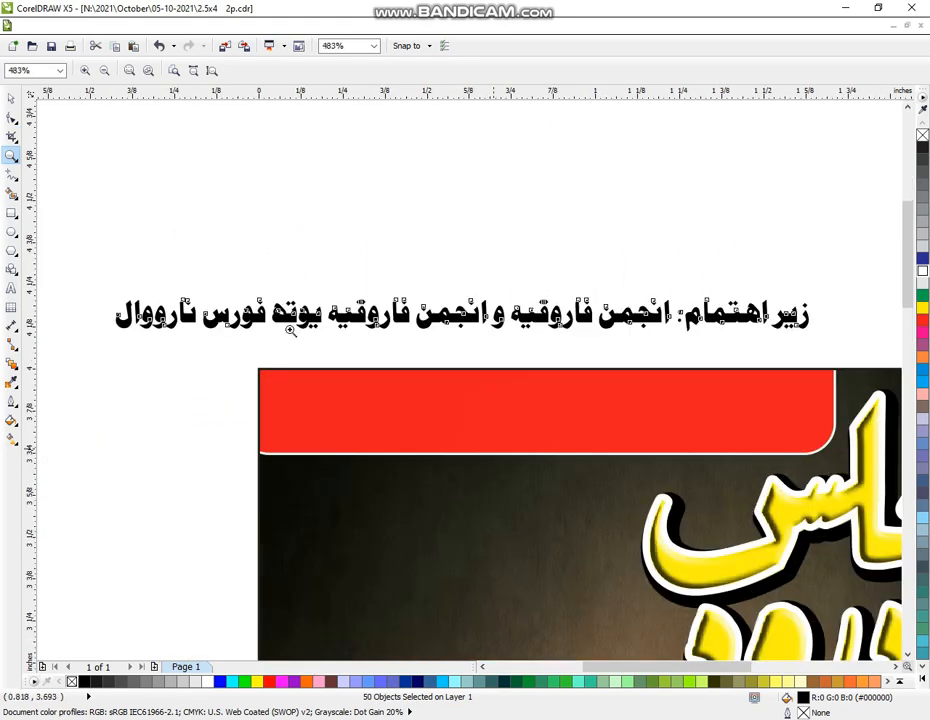
click(11, 98)
click(824, 251)
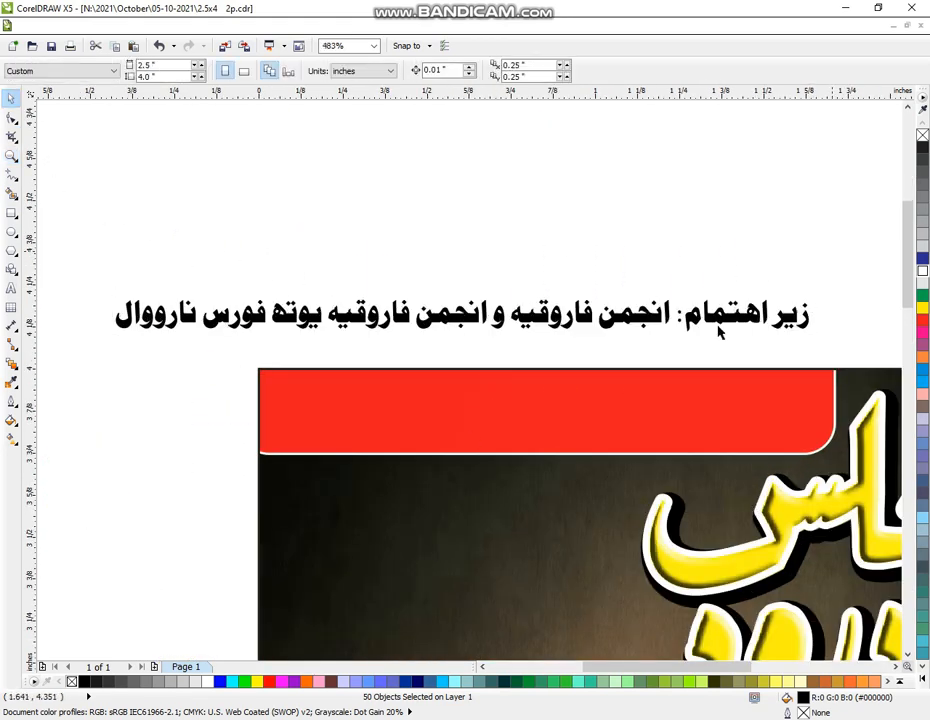
drag(843, 251, 675, 353)
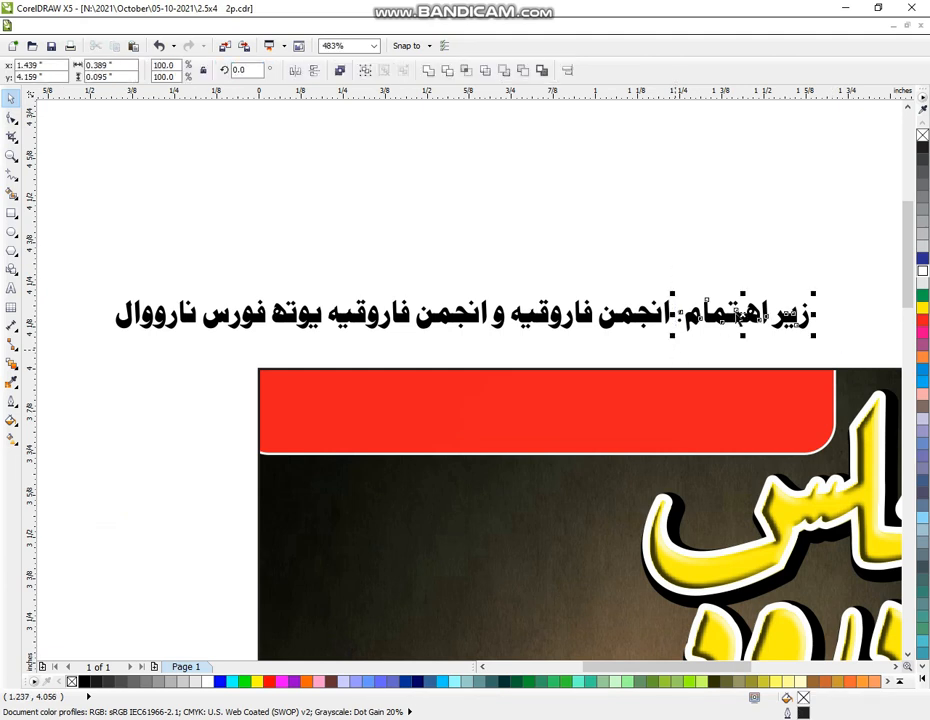
drag(745, 320, 745, 167)
Enlarge 'انجمن فاروقیہ', place it on the red banner and make it white
click(728, 257)
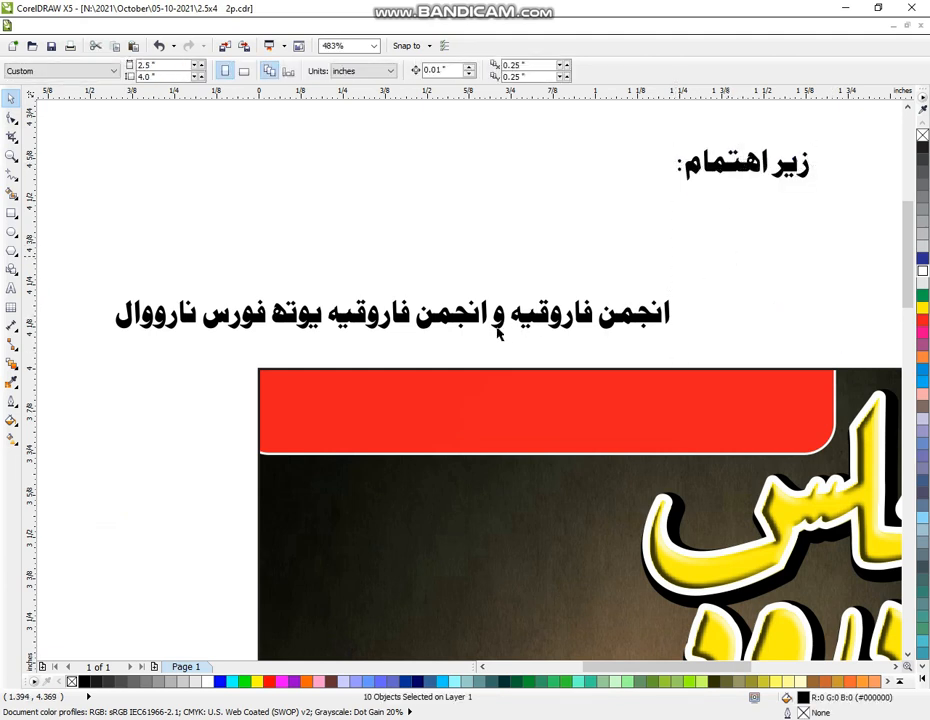
drag(730, 253, 508, 360)
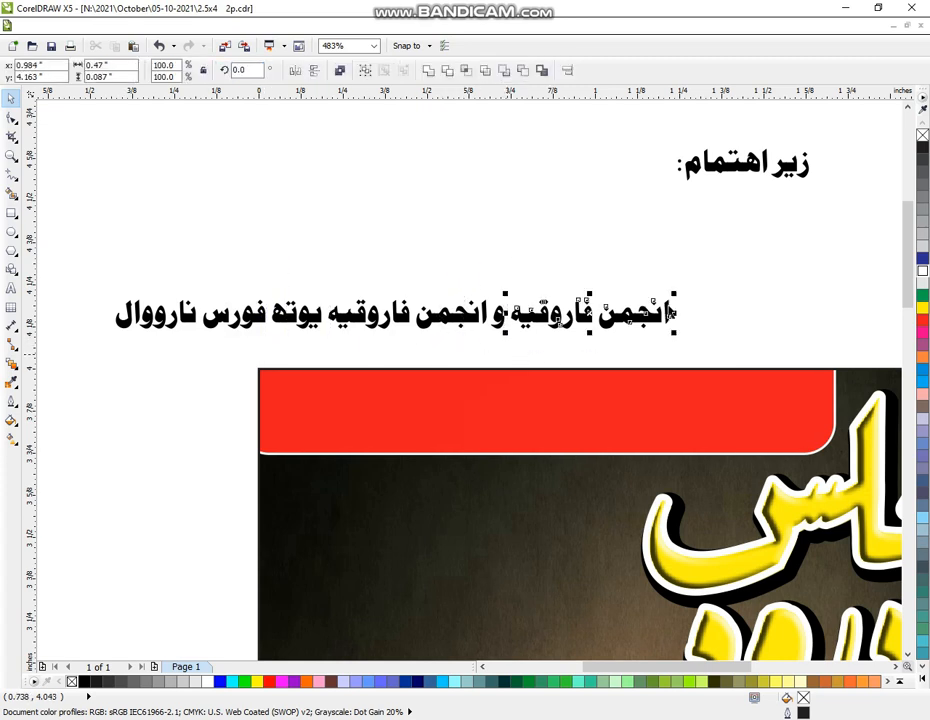
drag(674, 295, 732, 271)
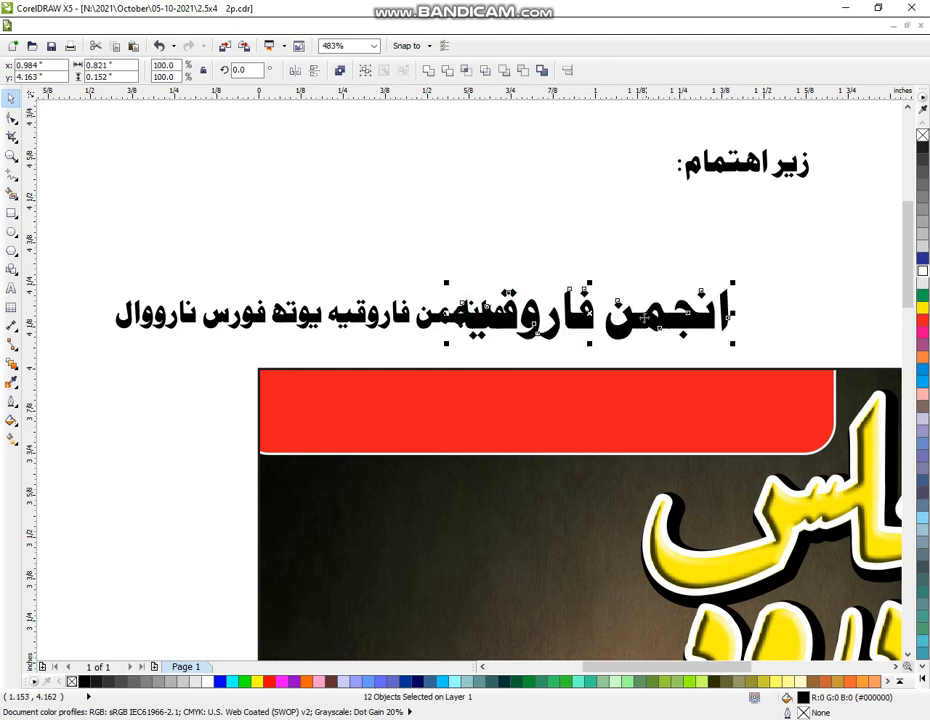
drag(644, 320, 740, 414)
click(922, 271)
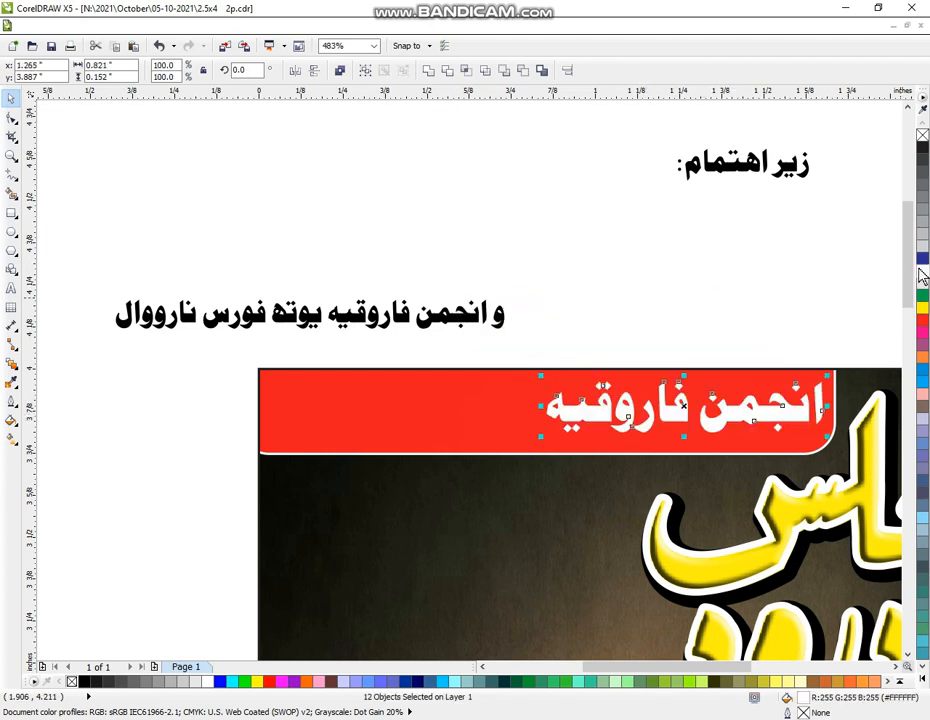
click(563, 285)
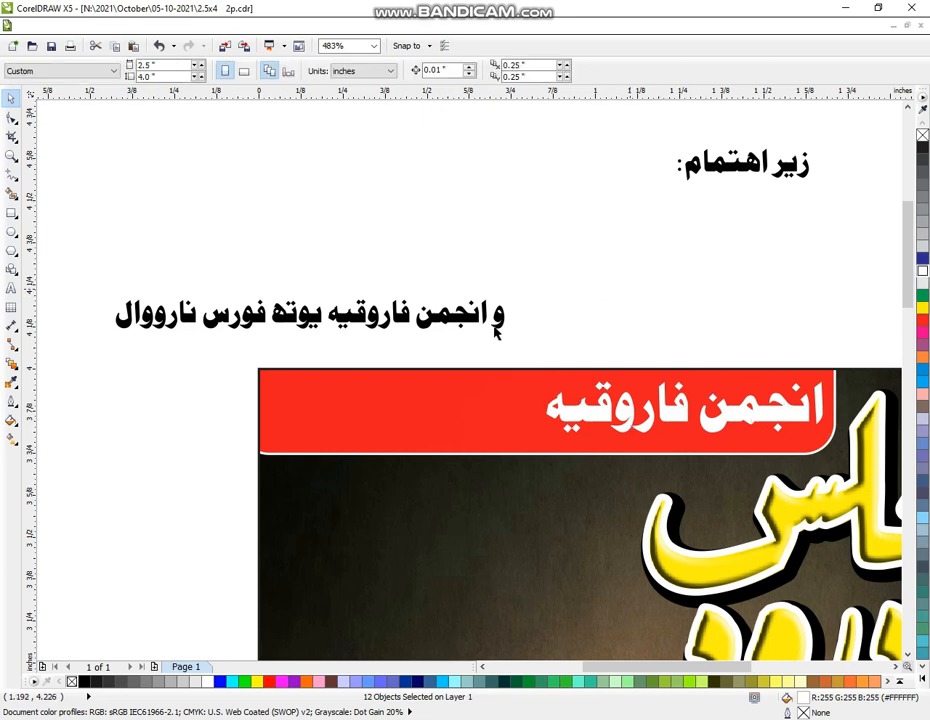
drag(560, 270, 328, 336)
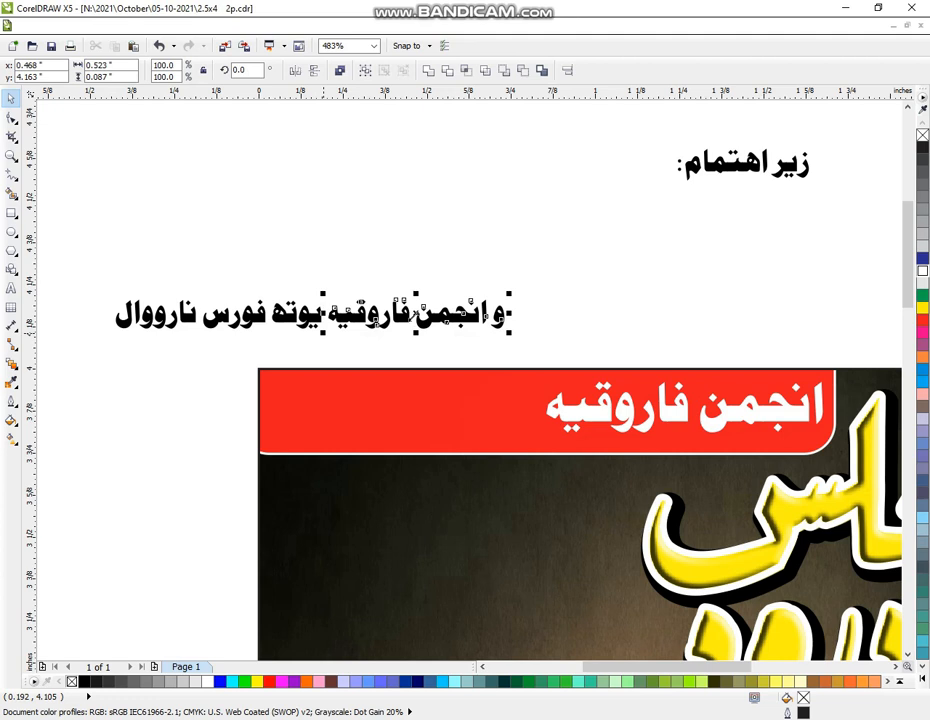
Lift 'و انجمن فاروقیہ' onto its own line and group the 'یوتھ فورس نارووال' letters
drag(413, 313, 223, 280)
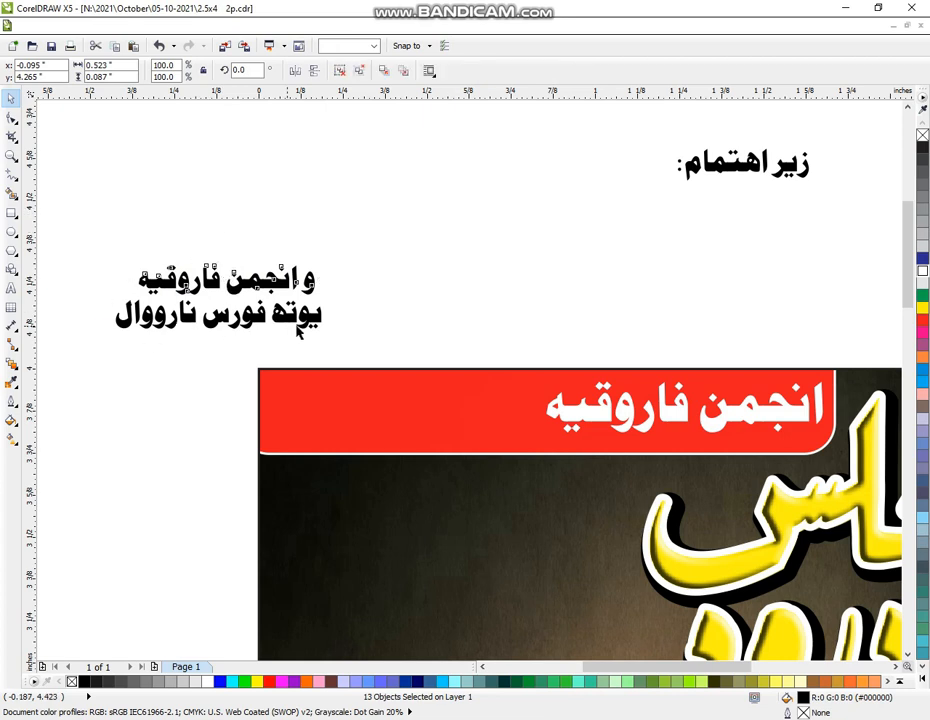
drag(89, 280, 342, 338)
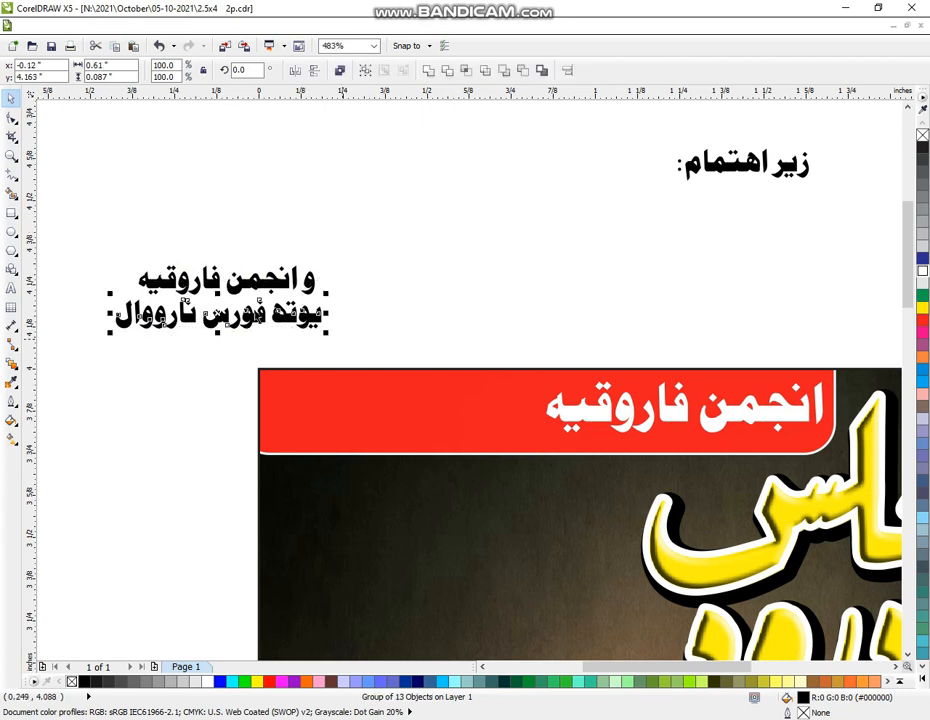
key(ctrl+g)
key(ctrl+g)
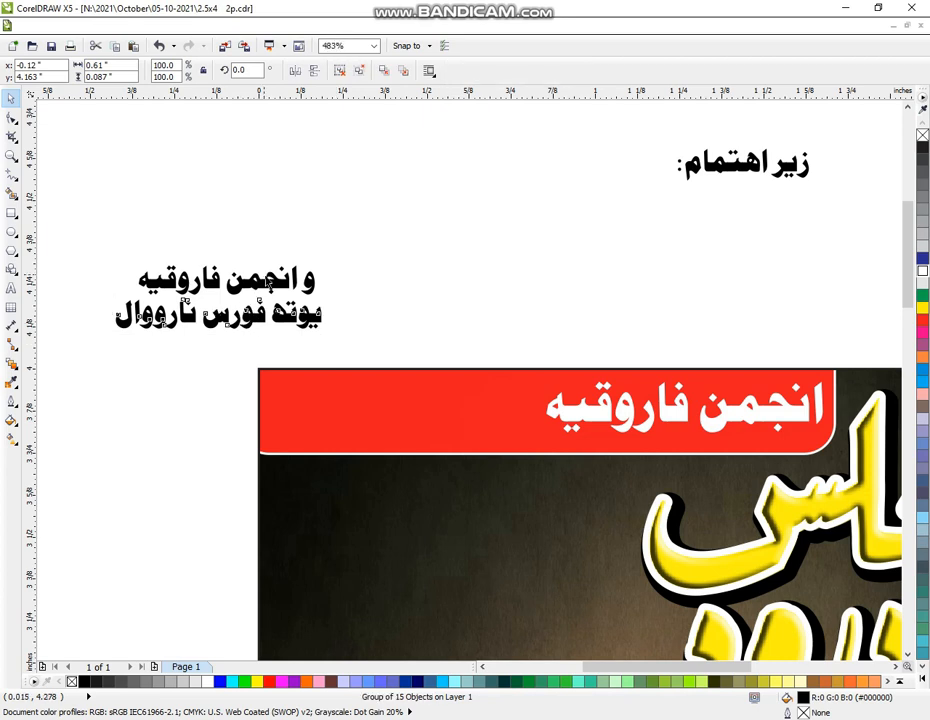
Move both small text lines onto the red banner and colour them yellow
drag(216, 300, 388, 370)
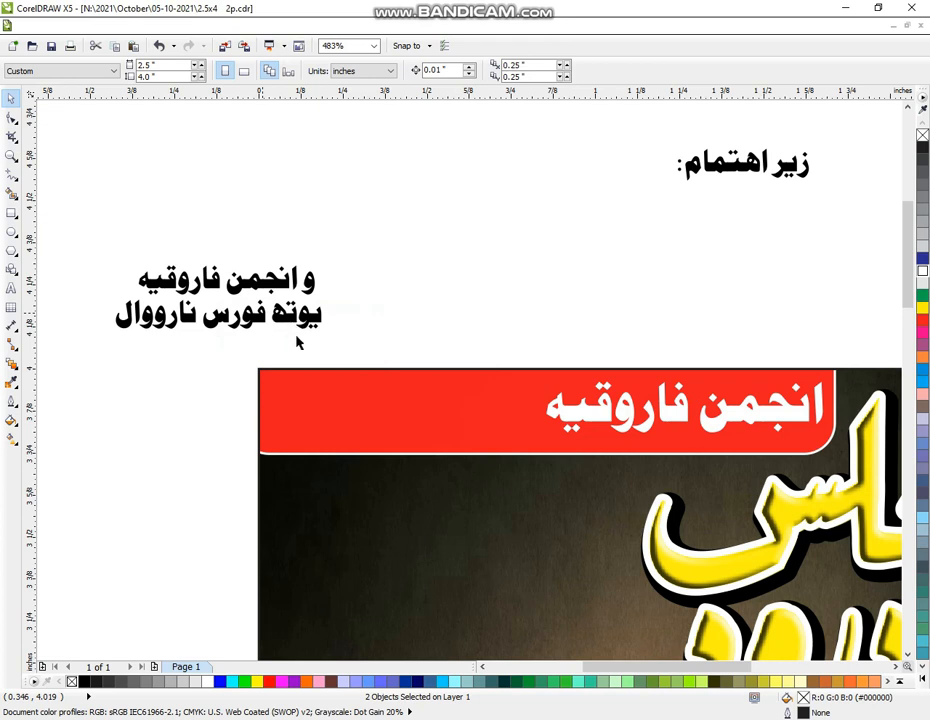
drag(93, 230, 350, 350)
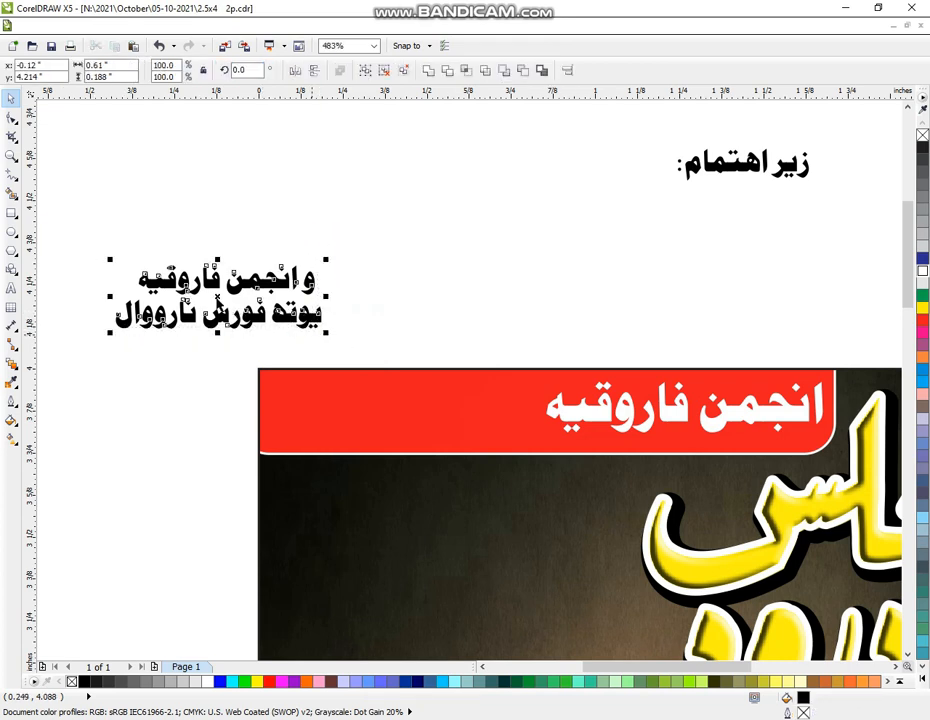
drag(217, 297, 441, 409)
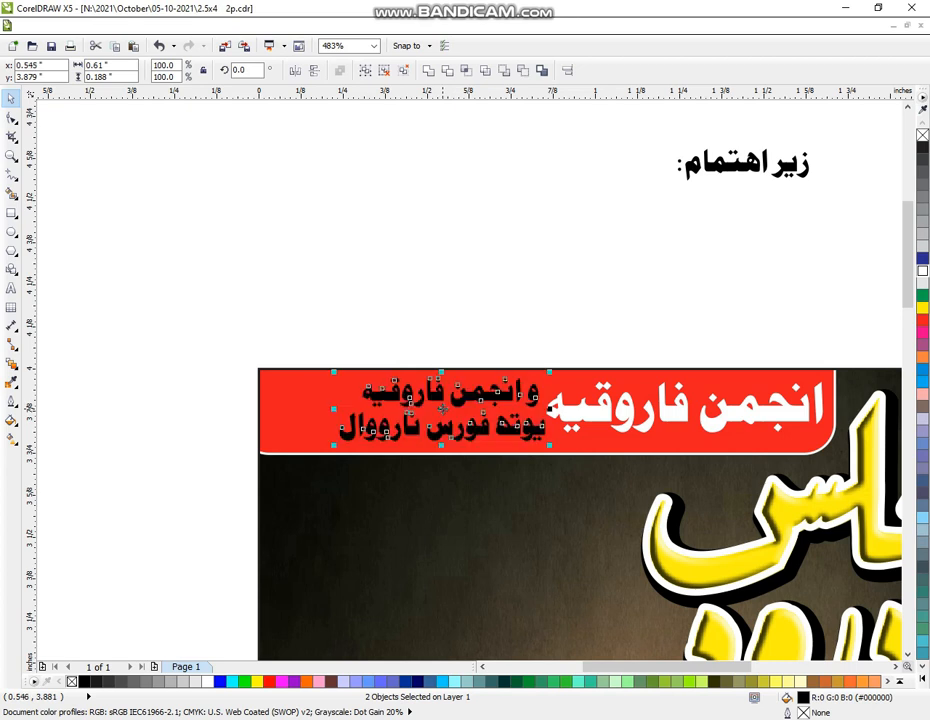
click(921, 309)
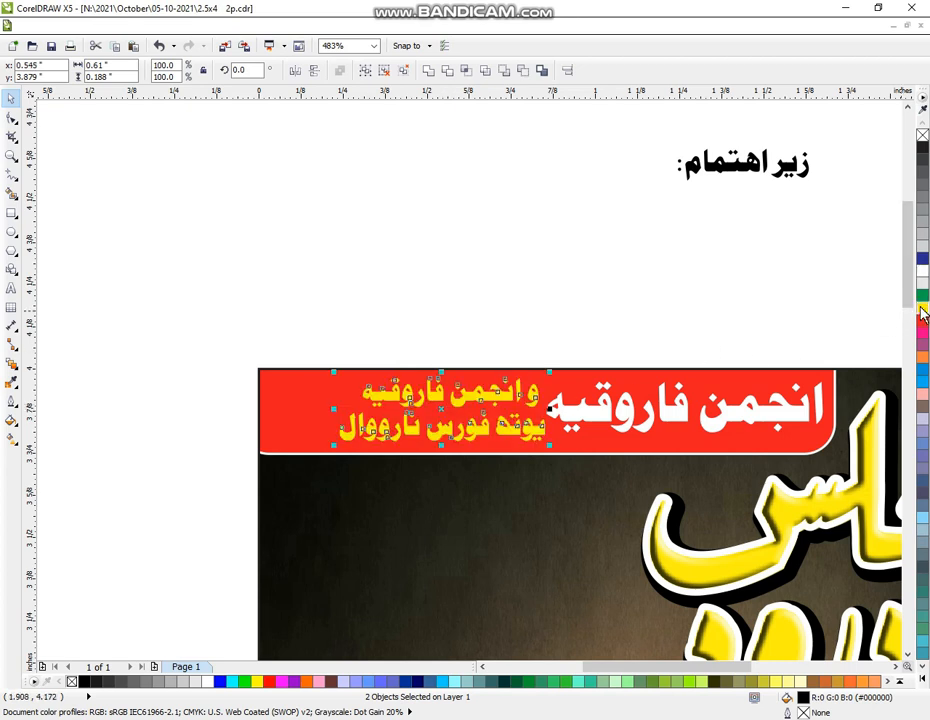
drag(840, 128, 620, 229)
drag(300, 317, 835, 490)
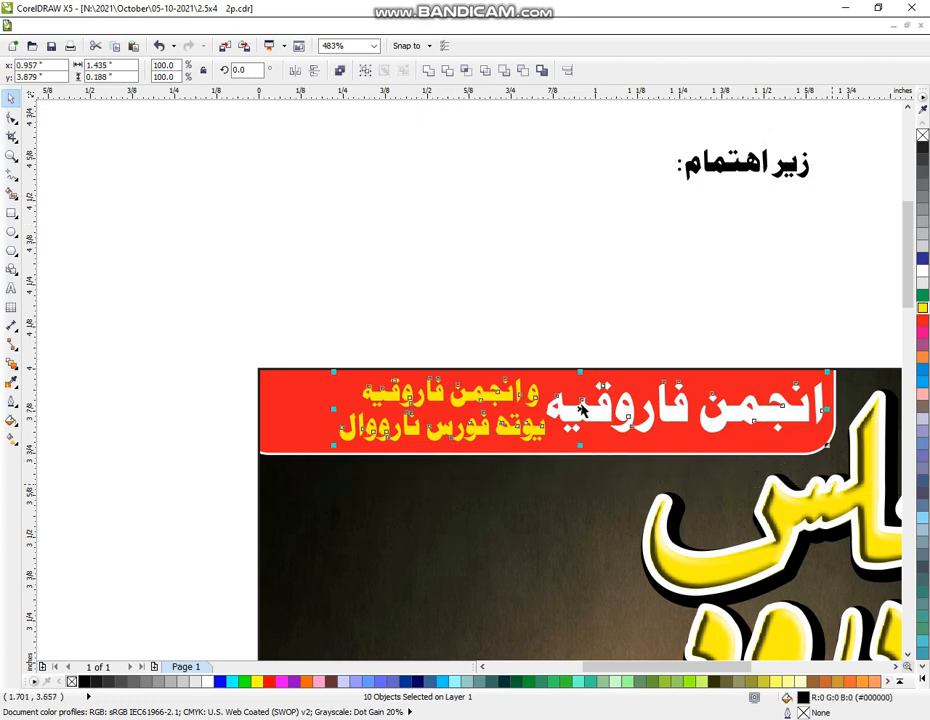
Shift the banner text left and restack the heading as زیر above اهتمام:, grouped
drag(580, 413, 519, 413)
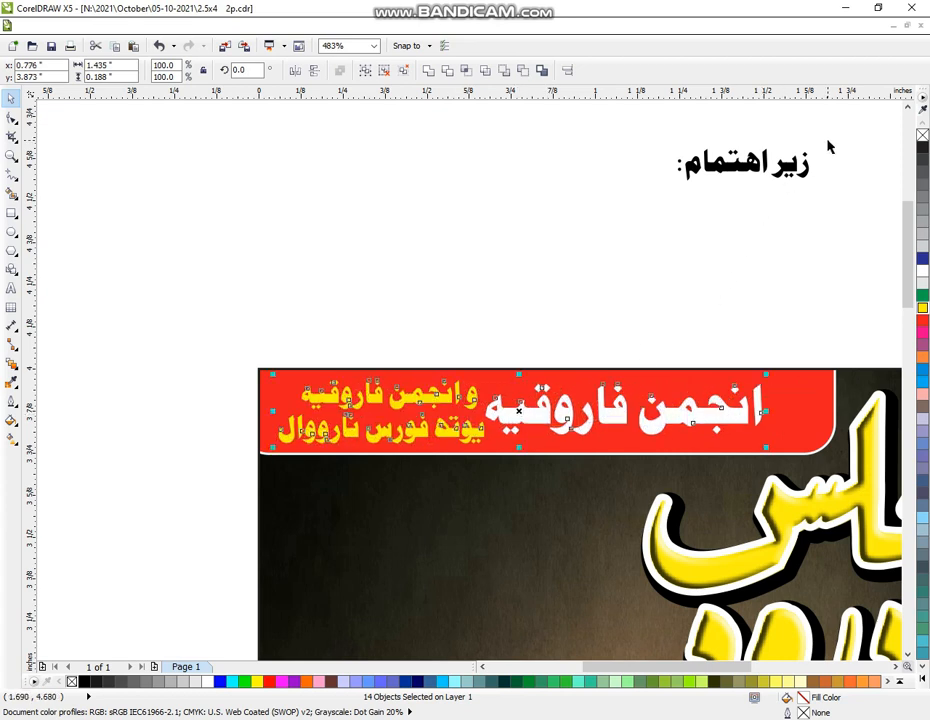
drag(828, 143, 770, 214)
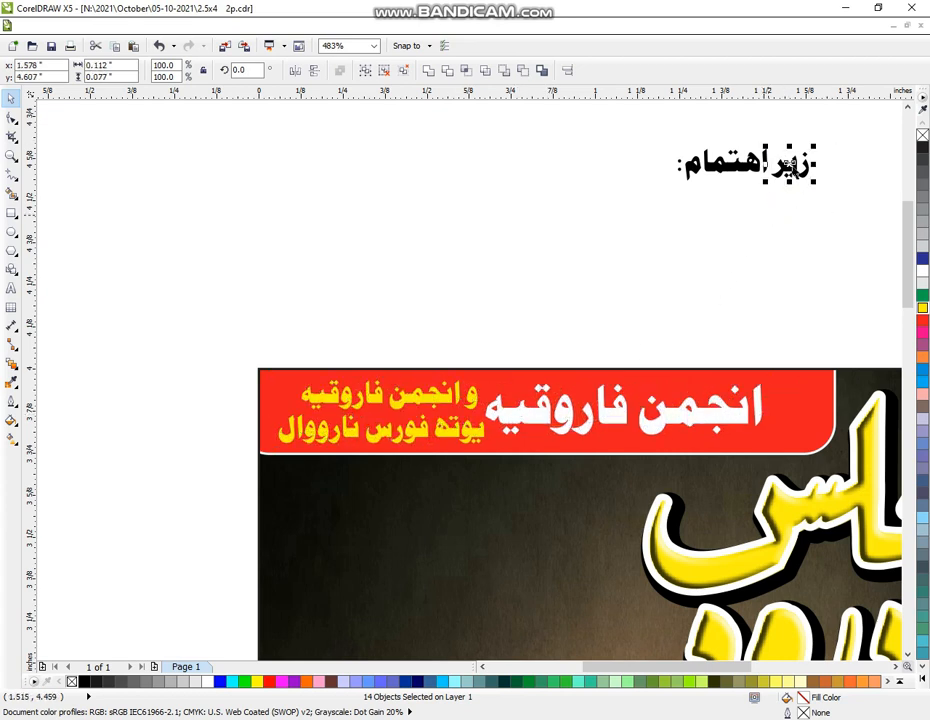
drag(790, 165, 727, 132)
click(790, 120)
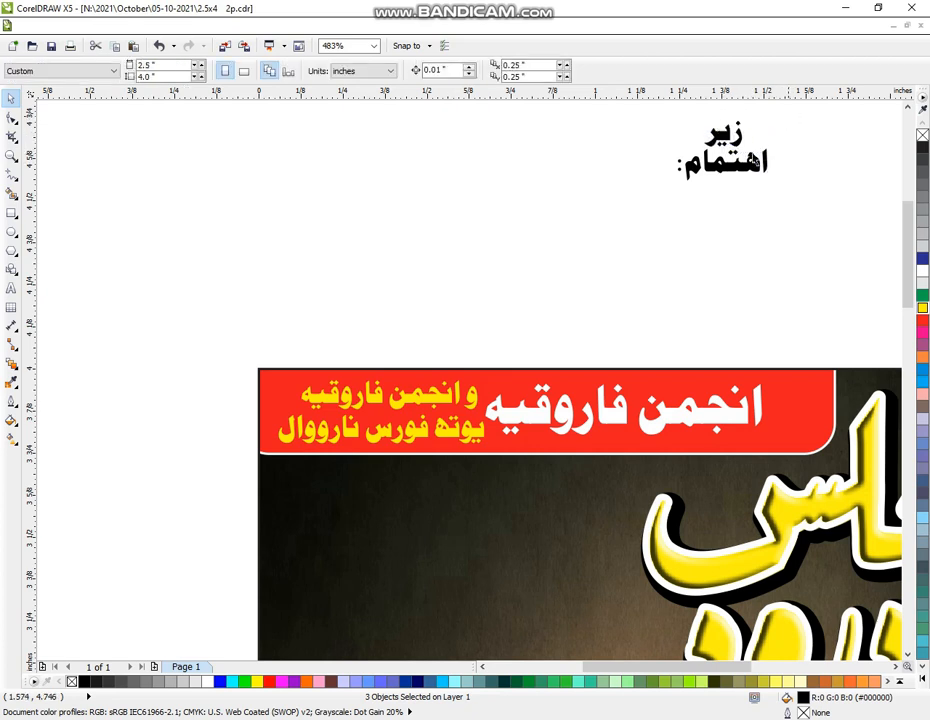
drag(789, 110, 641, 218)
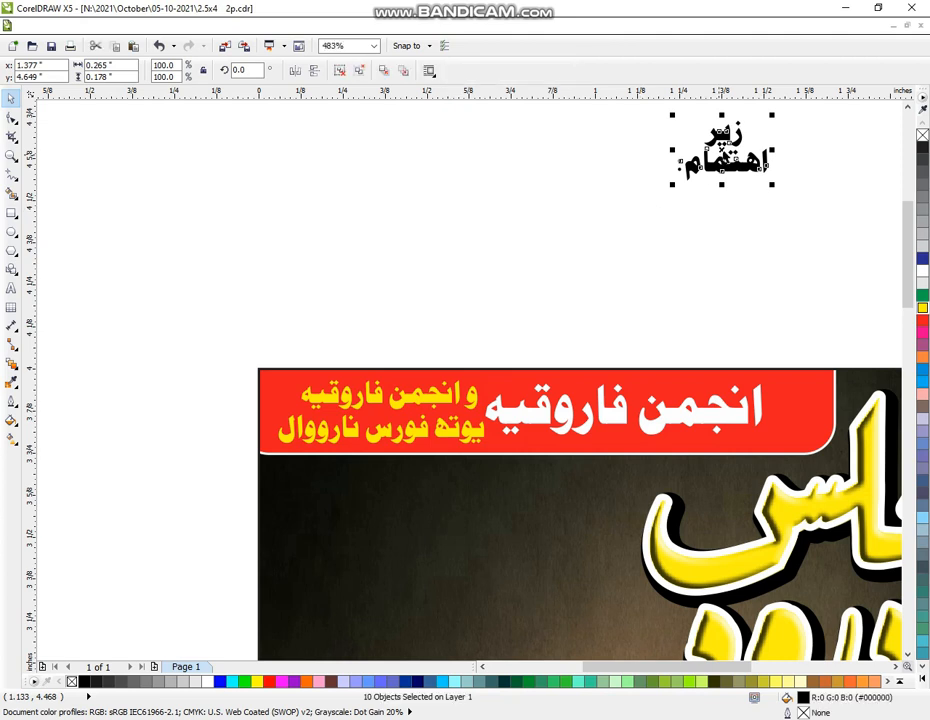
key(ctrl+g)
Place the heading at the red banner's right end, scaled to 70.3% and filled yellow
drag(725, 155, 805, 410)
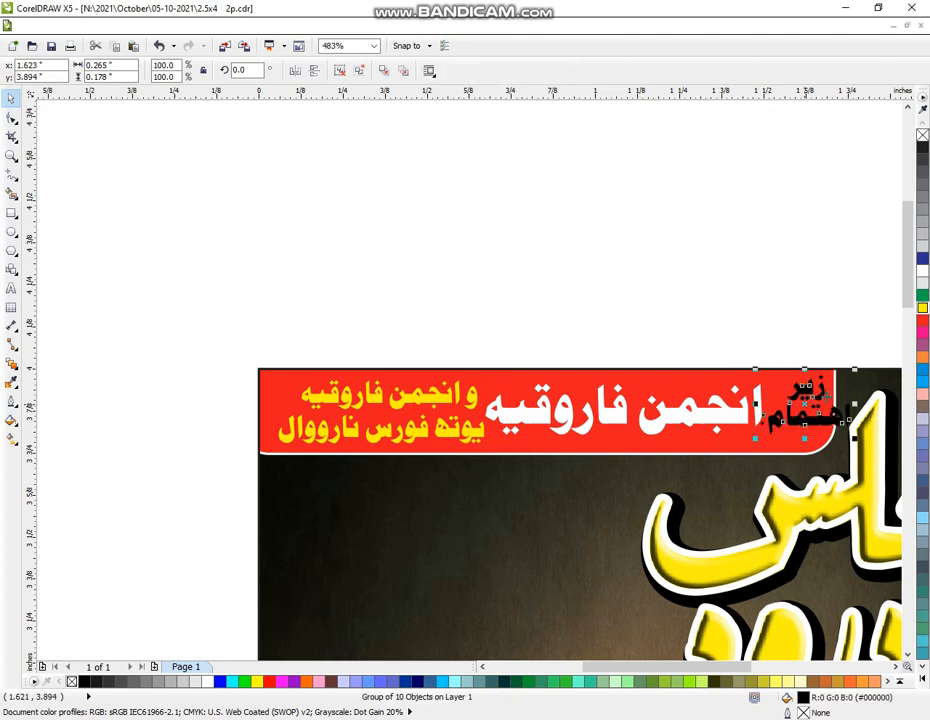
drag(853, 372, 827, 389)
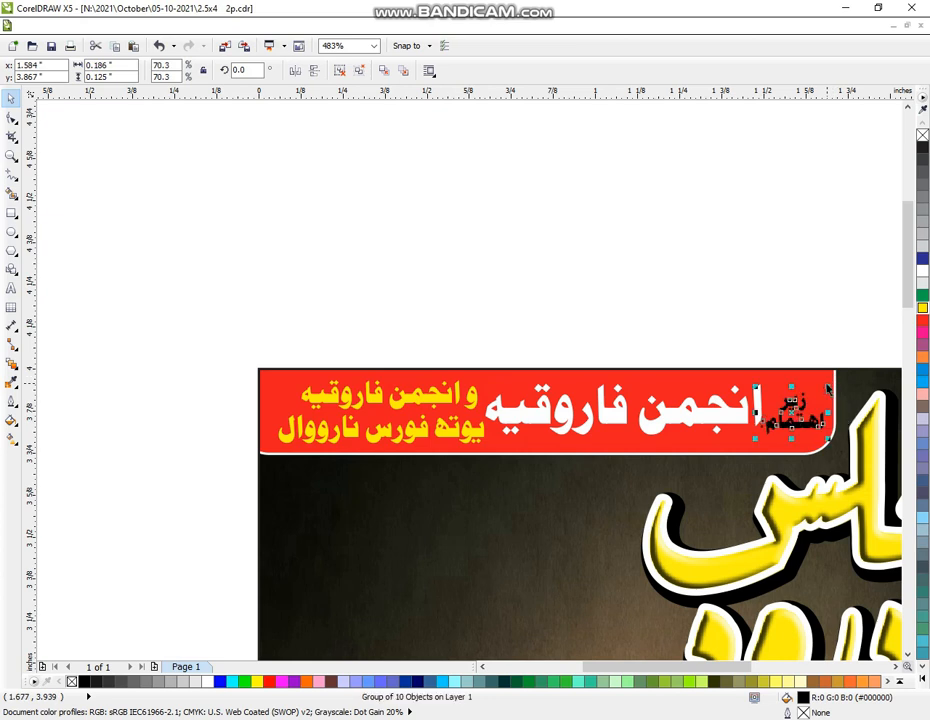
click(224, 268)
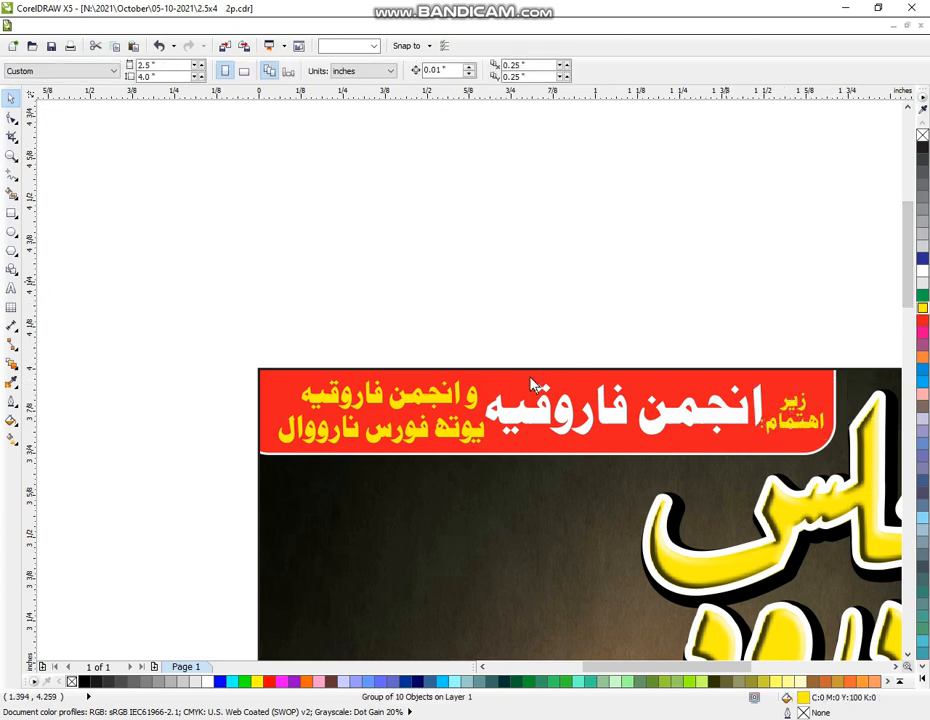
key(z)
scroll(490, 345, down, 4)
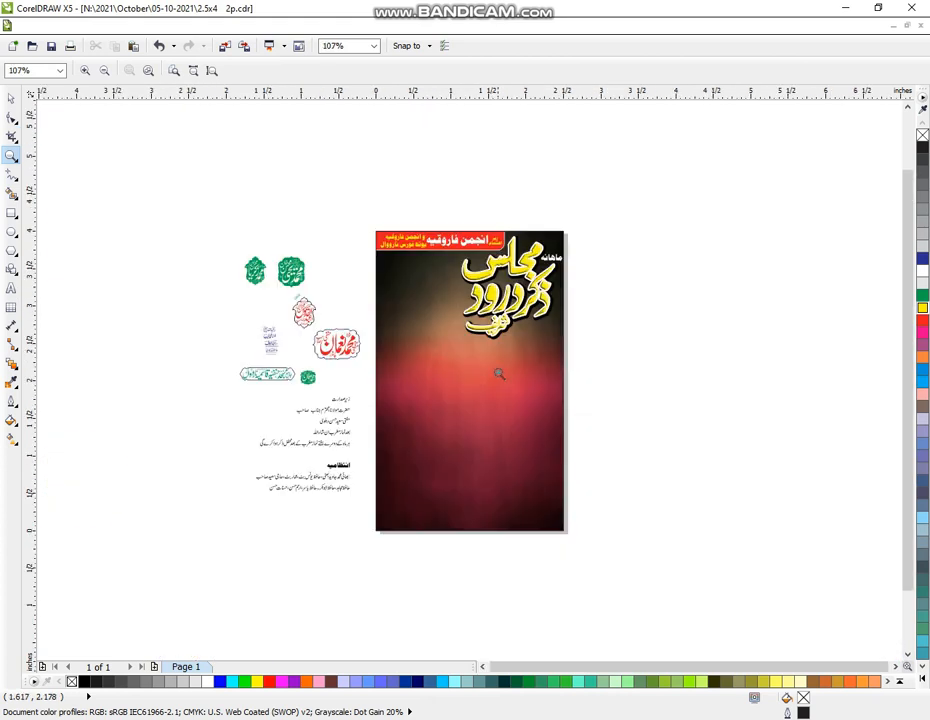
Zoom in, enlarge the green name badge and put it onto the dark cover
drag(197, 166, 594, 477)
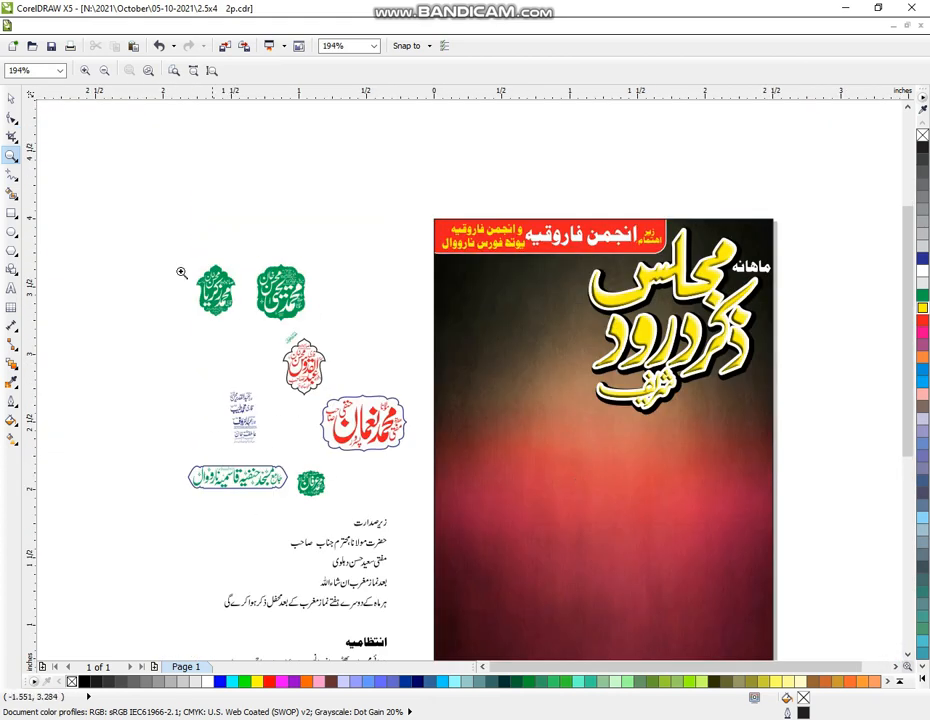
drag(104, 166, 806, 620)
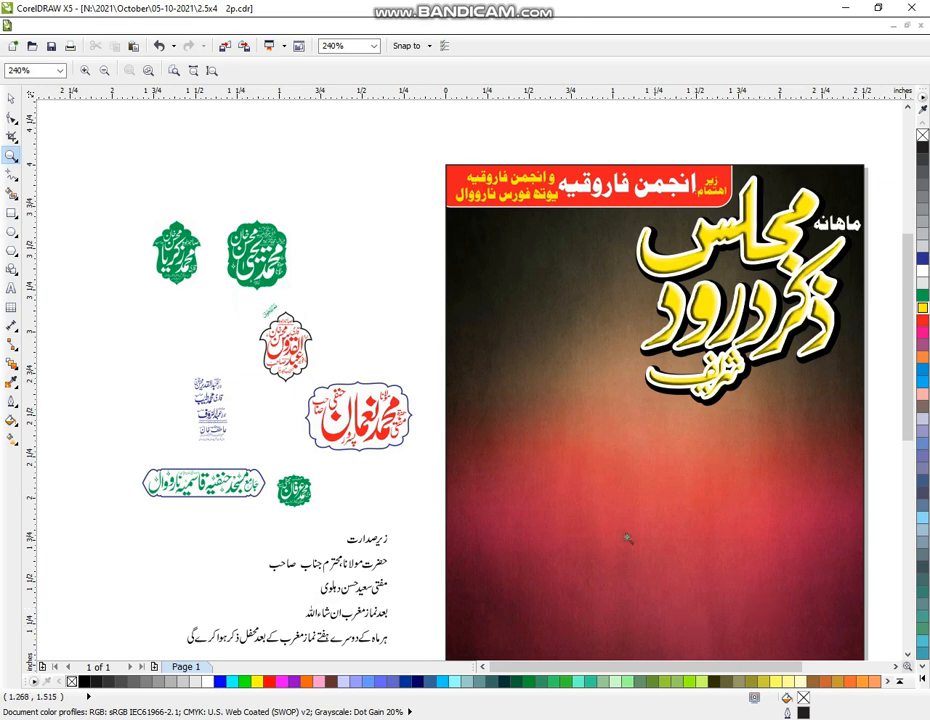
click(11, 97)
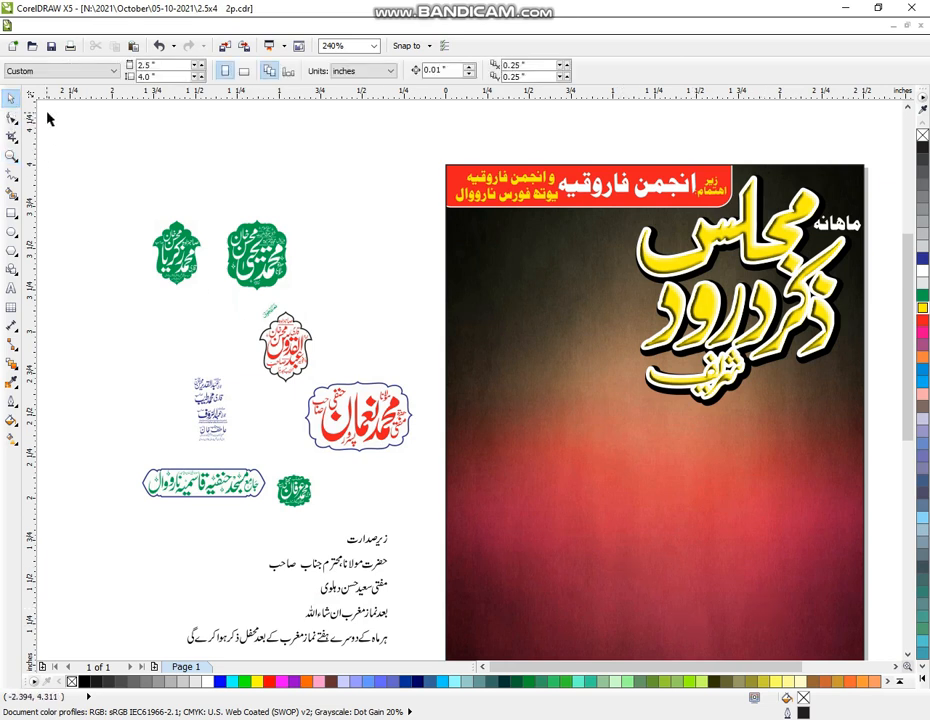
click(284, 258)
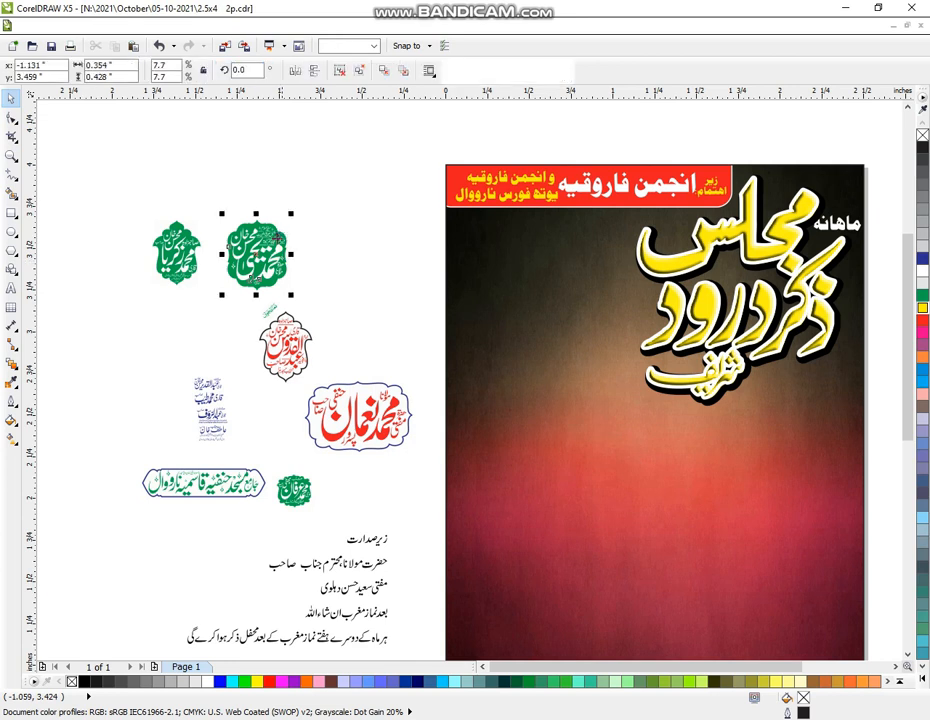
drag(298, 205, 303, 199)
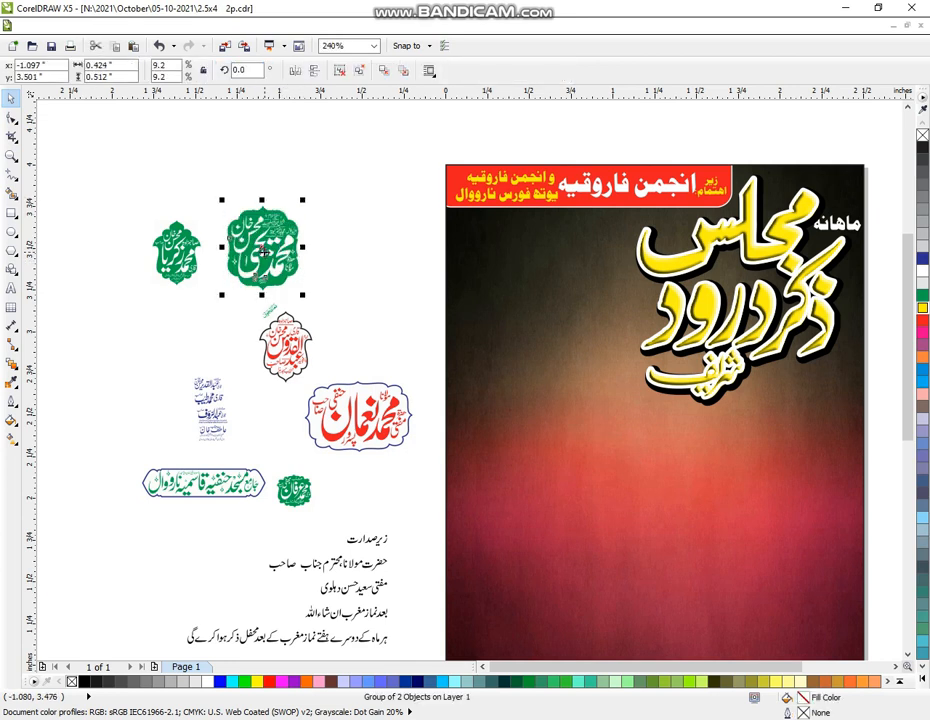
drag(264, 250, 517, 271)
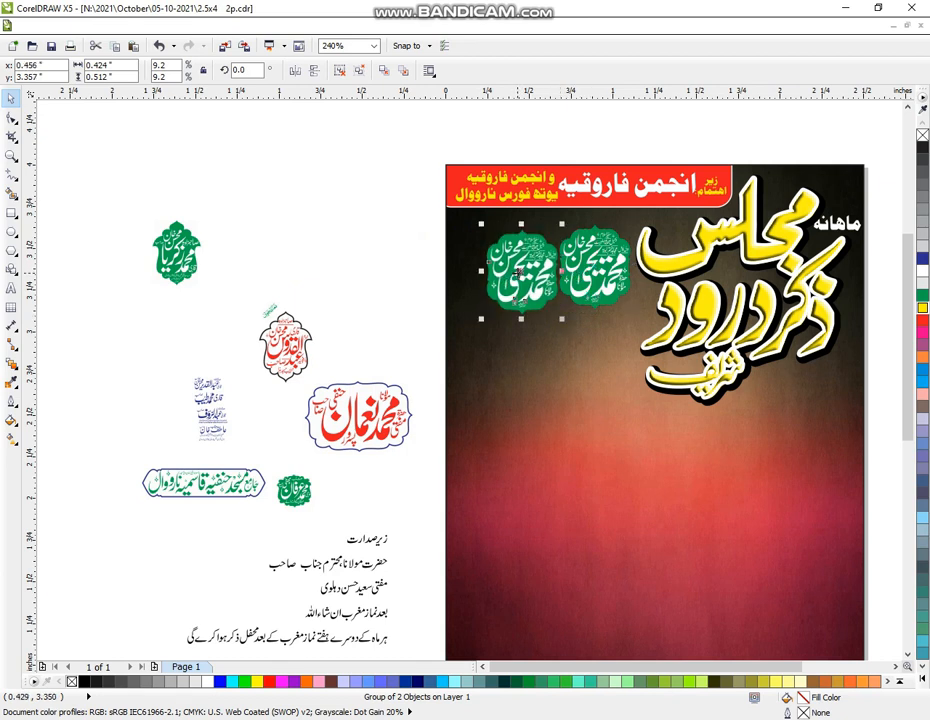
Top-align the two green badges, then enlarge them together and nudge them right
shift+click(589, 262)
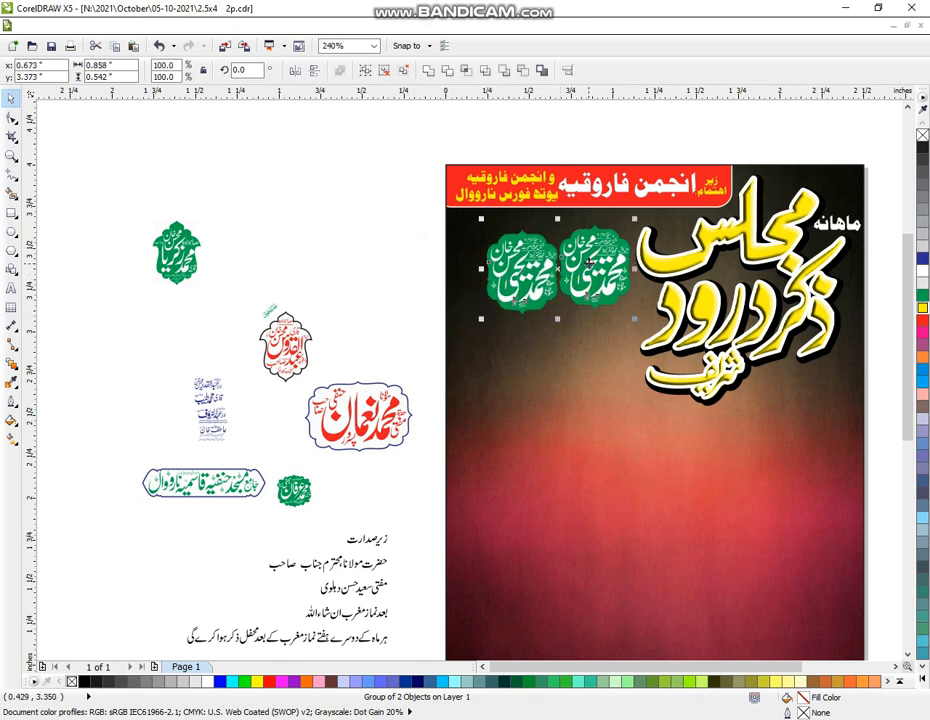
key(c)
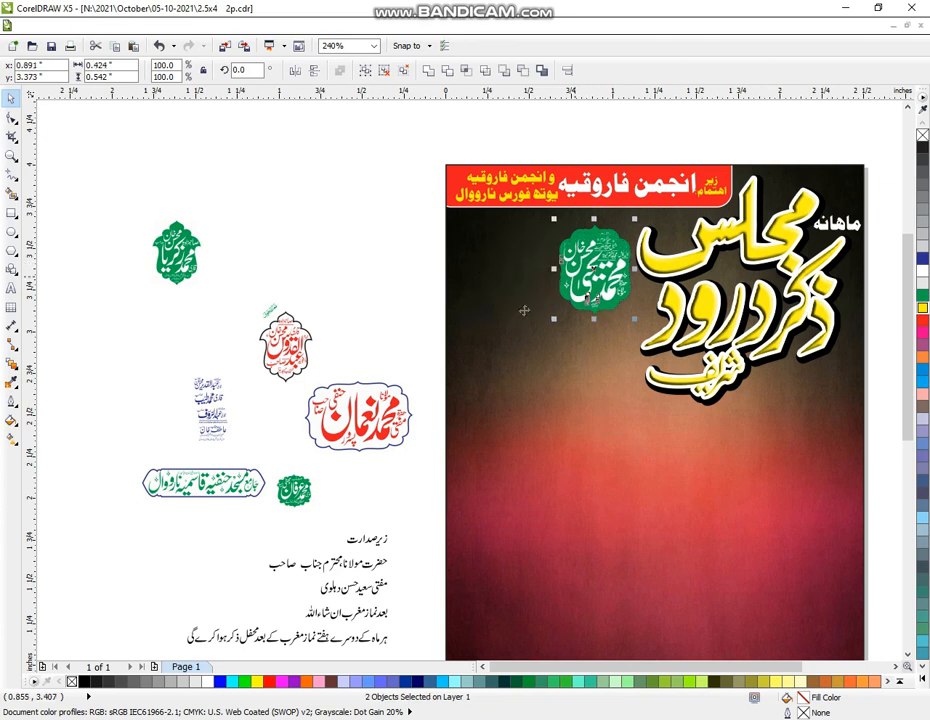
key(ctrl+z)
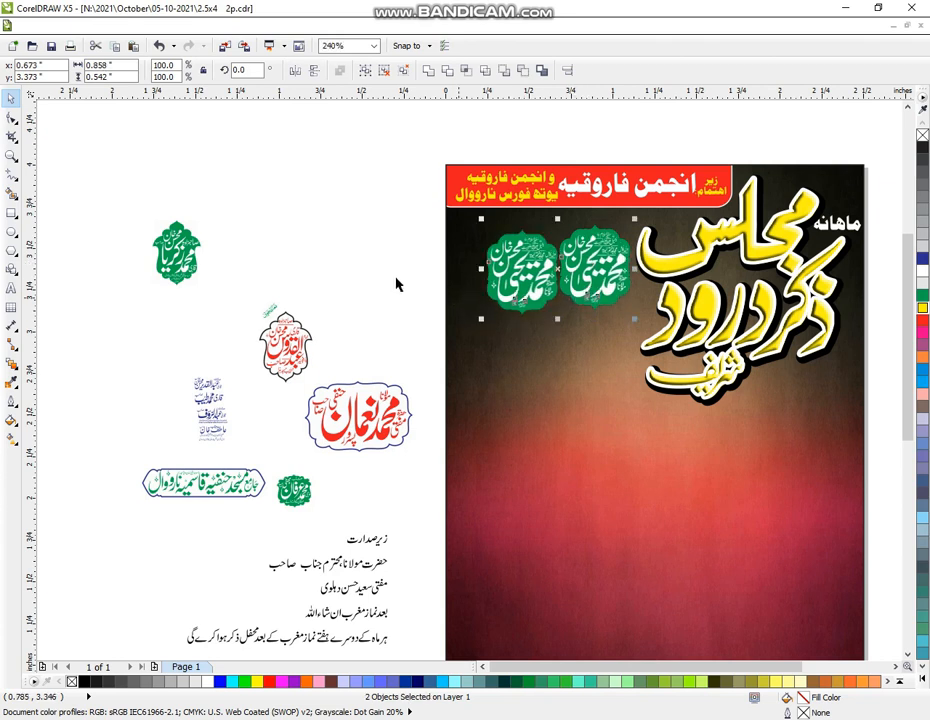
click(427, 287)
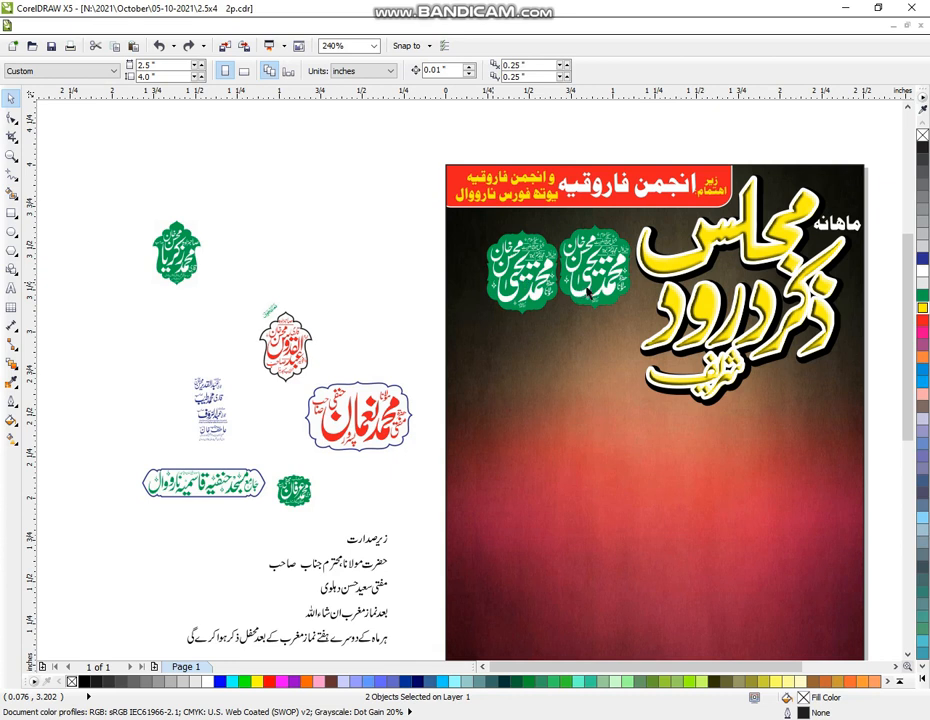
click(589, 293)
shift+click(602, 287)
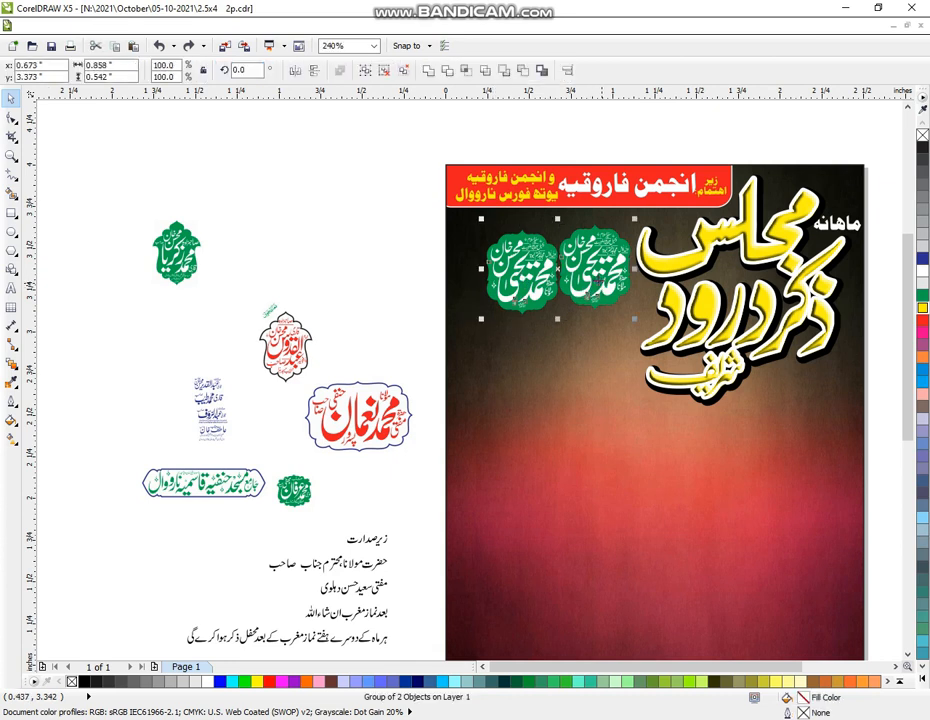
key(e)
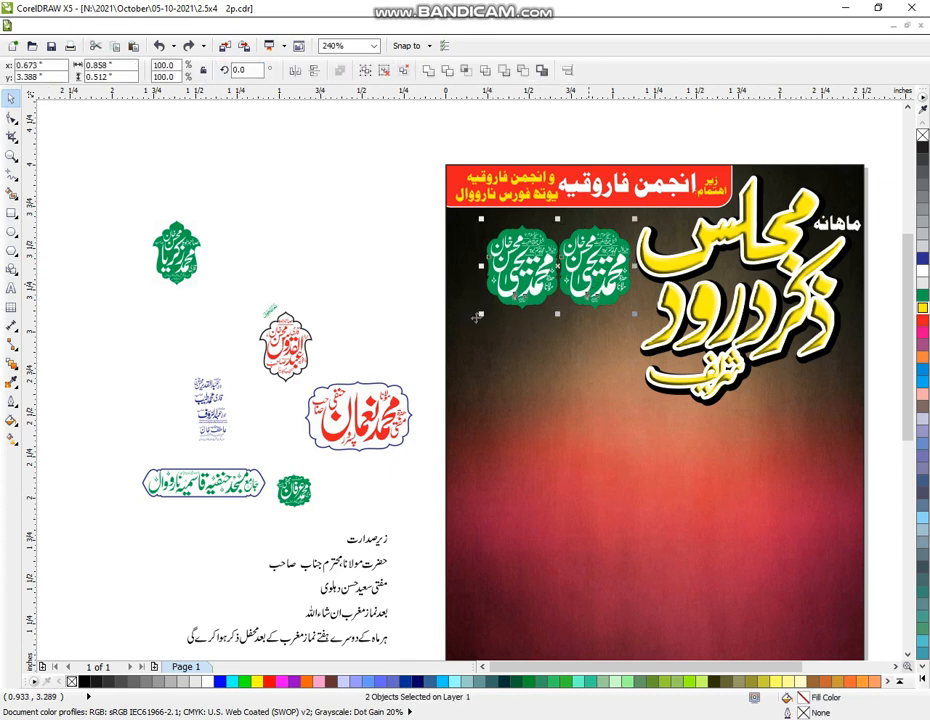
drag(481, 313, 446, 334)
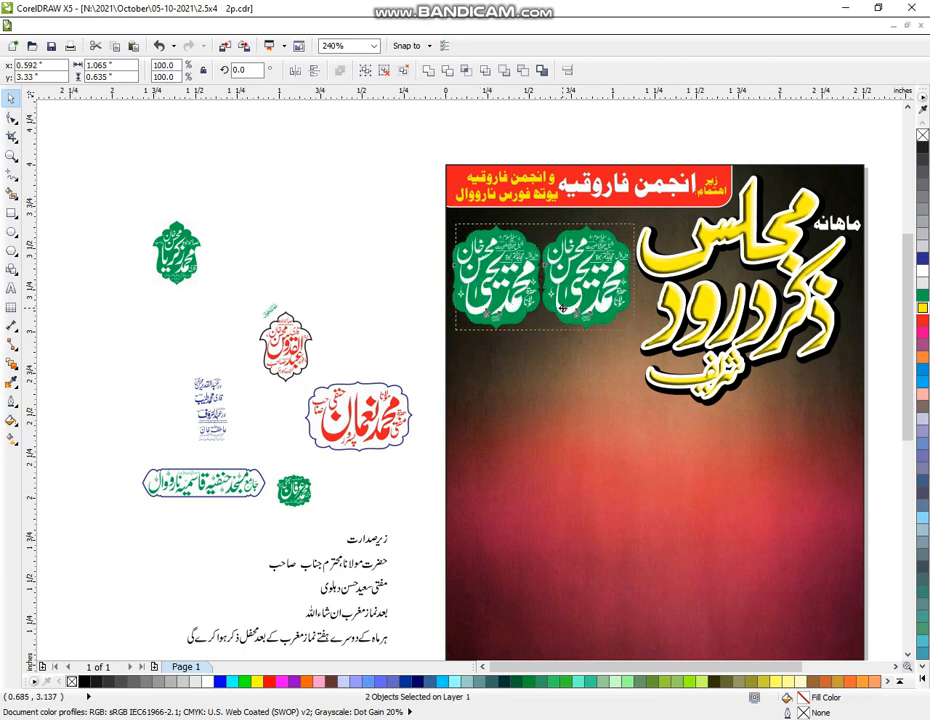
drag(558, 309, 560, 311)
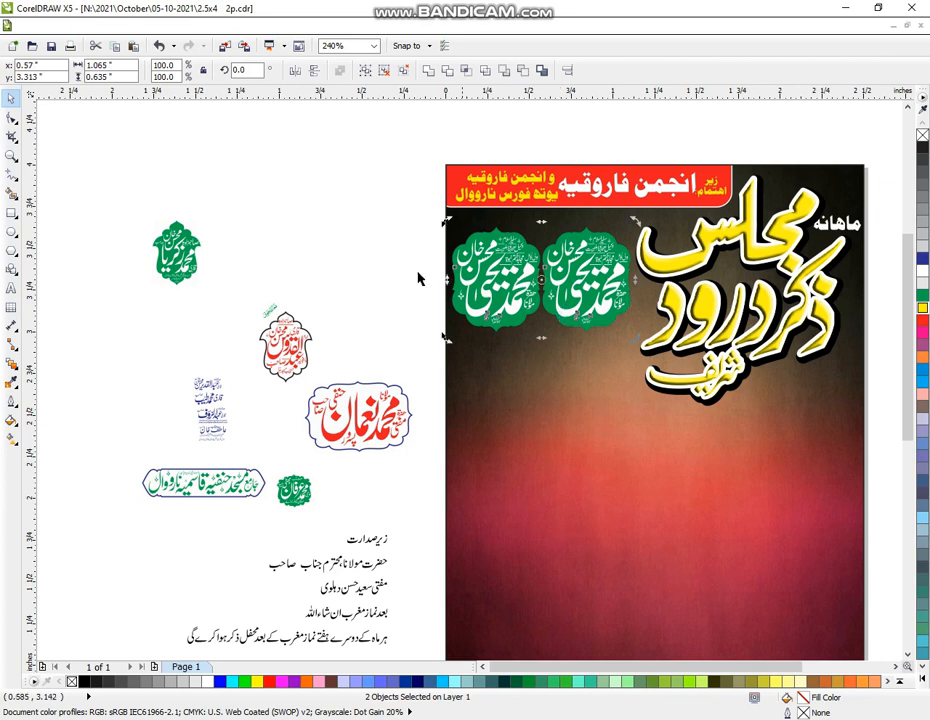
Drag a spare copy of the green badge off-page, left of the cover
click(352, 247)
click(476, 315)
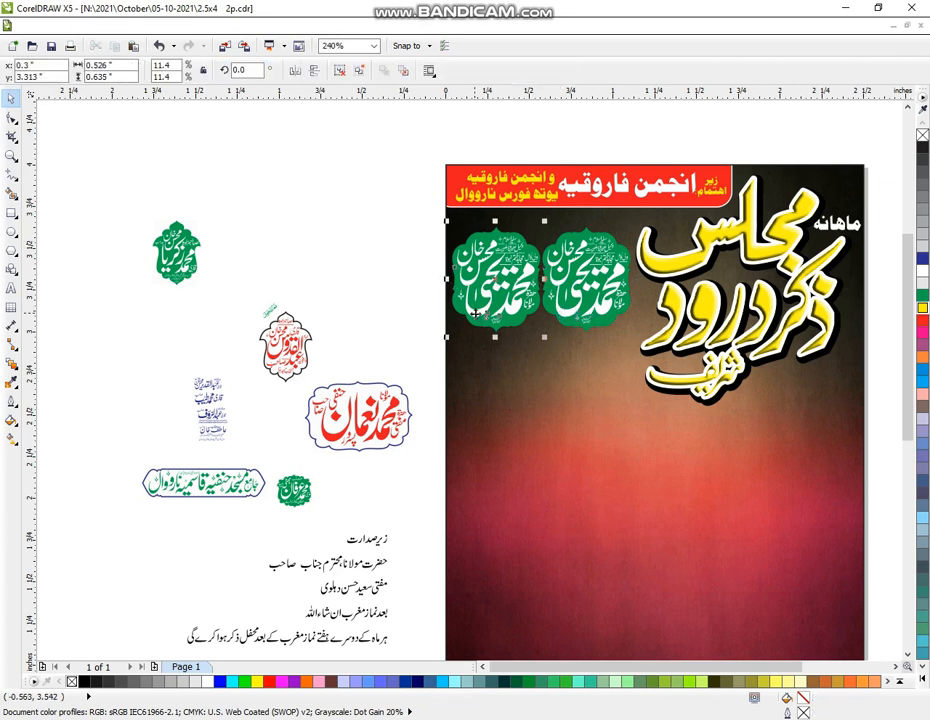
click(478, 313)
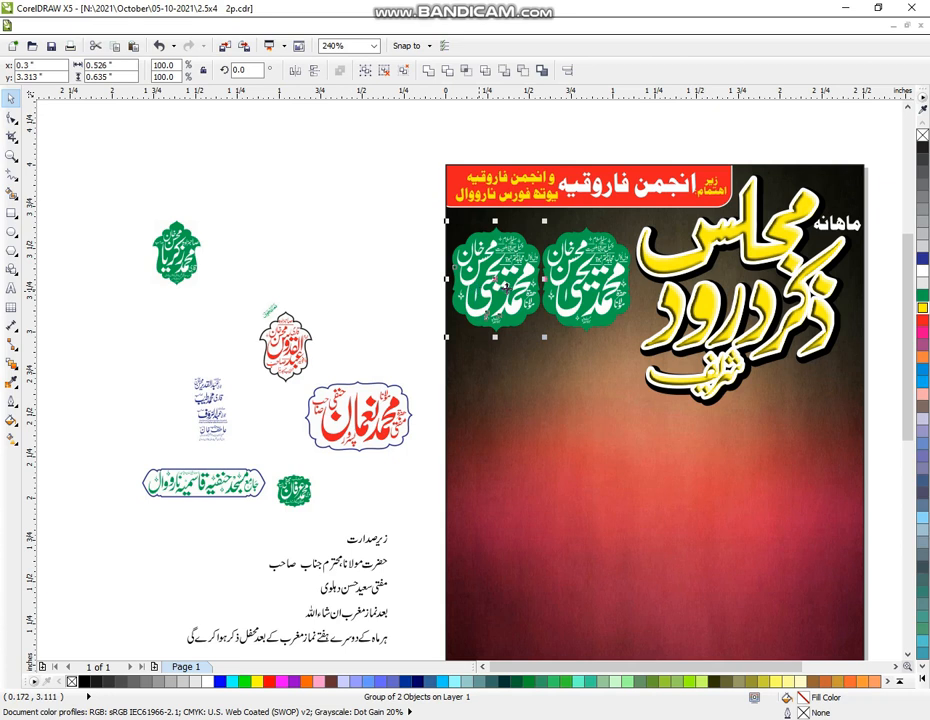
click(386, 224)
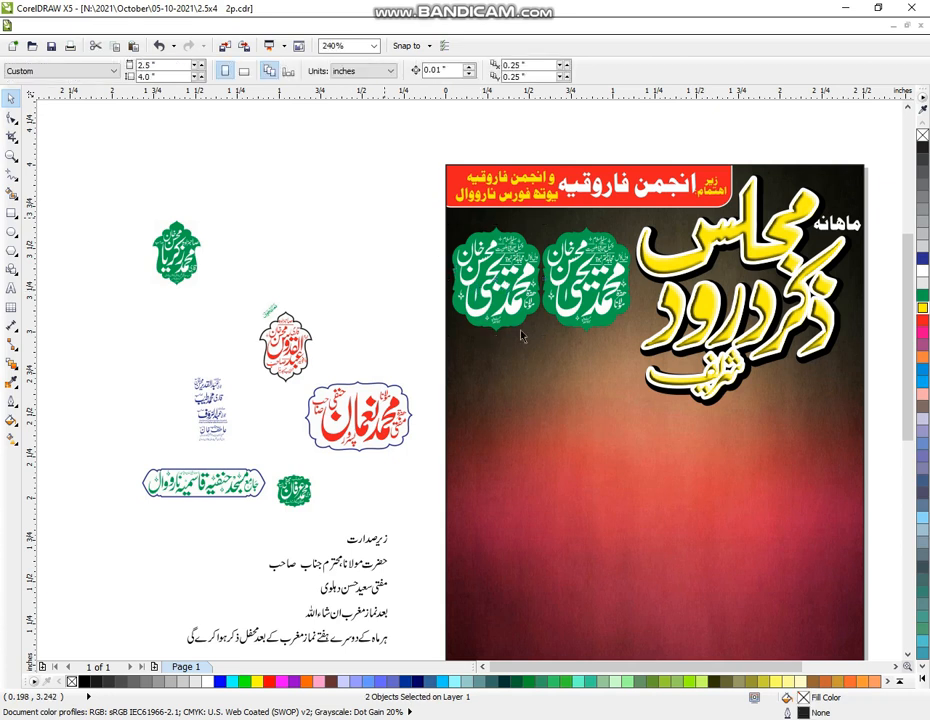
drag(520, 336, 552, 357)
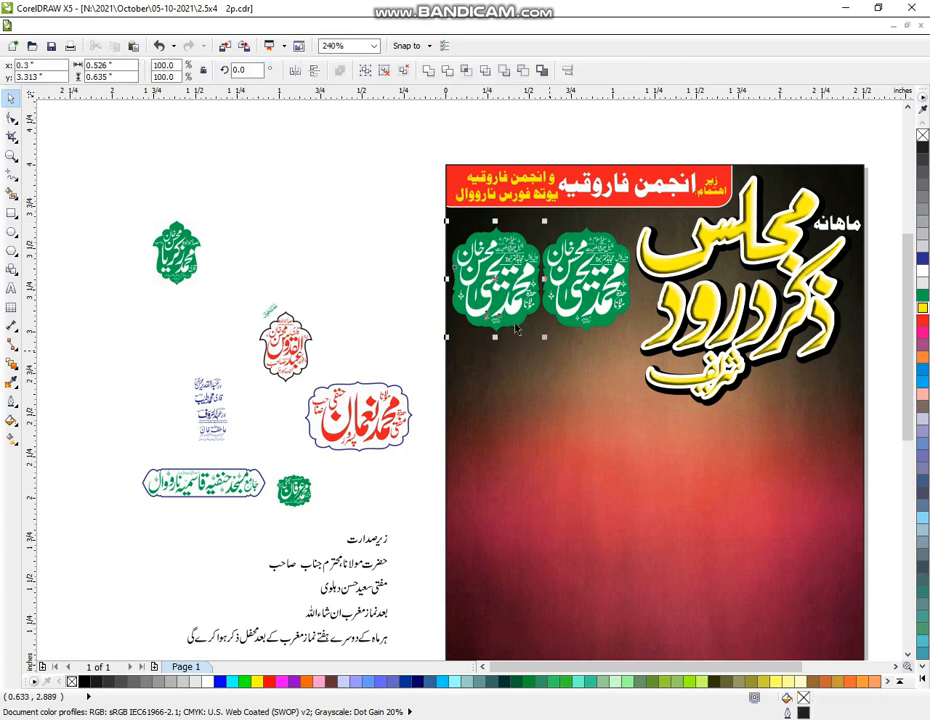
drag(496, 298, 394, 213)
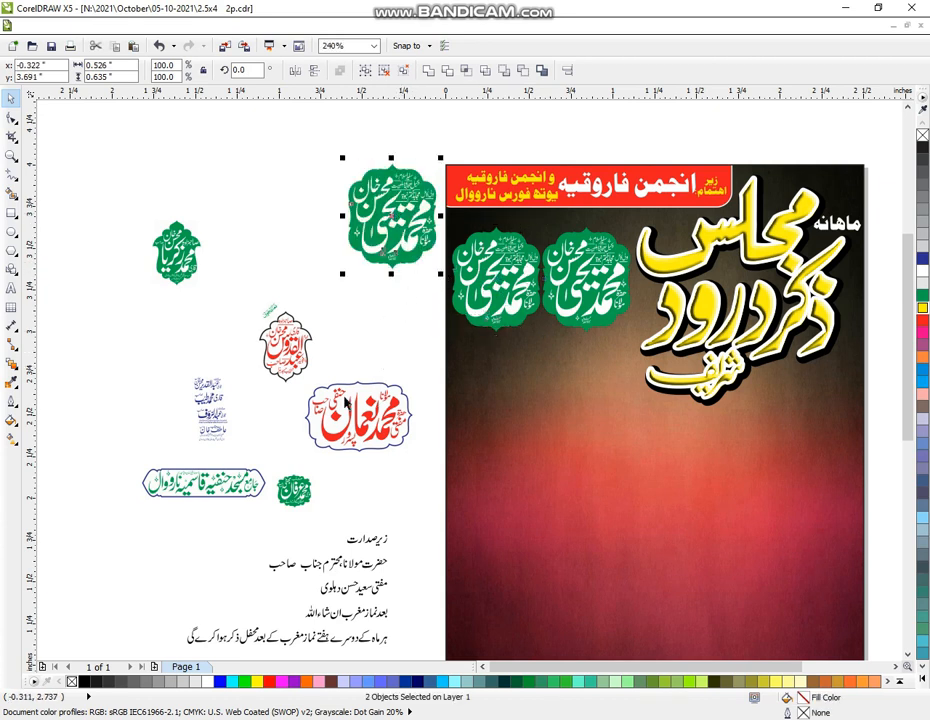
drag(400, 577, 305, 221)
Ungroup the copied text lines and set the Urdu name line beside the spare badge
key(ctrl+u)
click(11, 155)
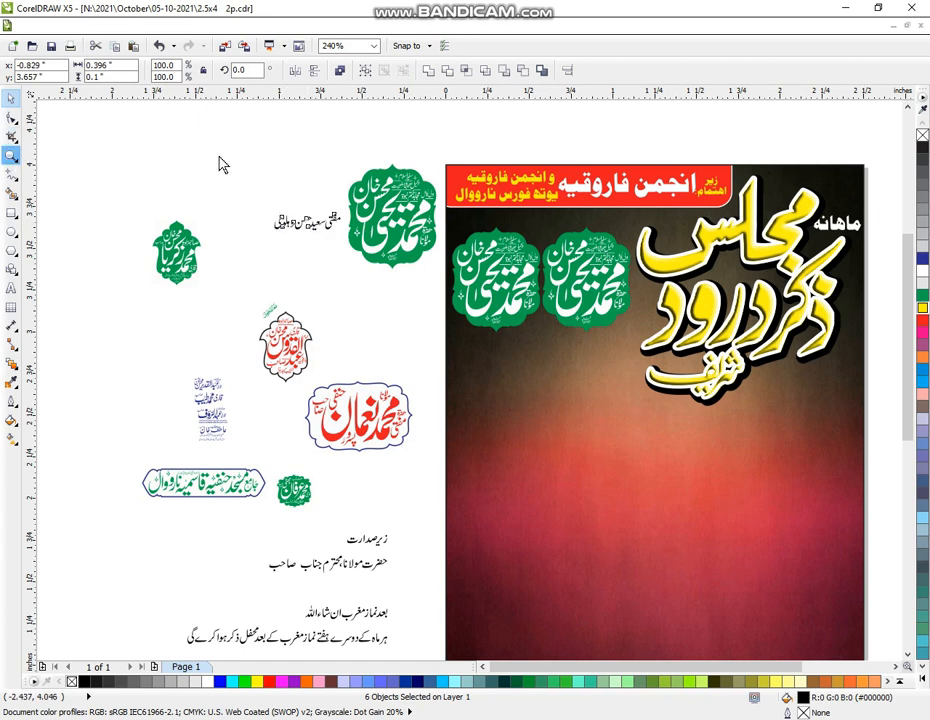
drag(195, 130, 418, 337)
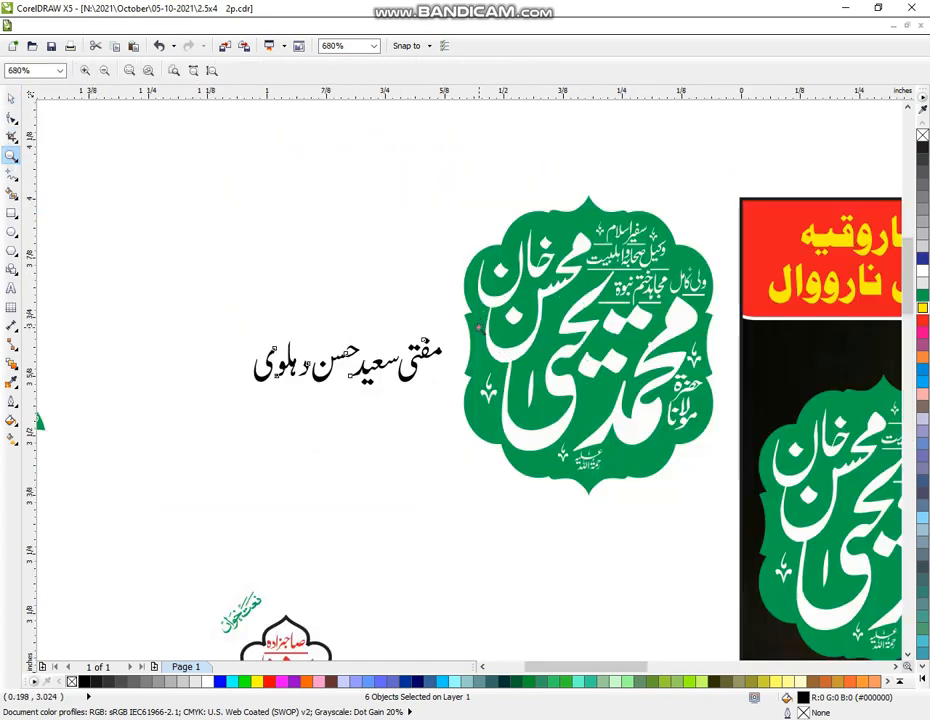
click(11, 97)
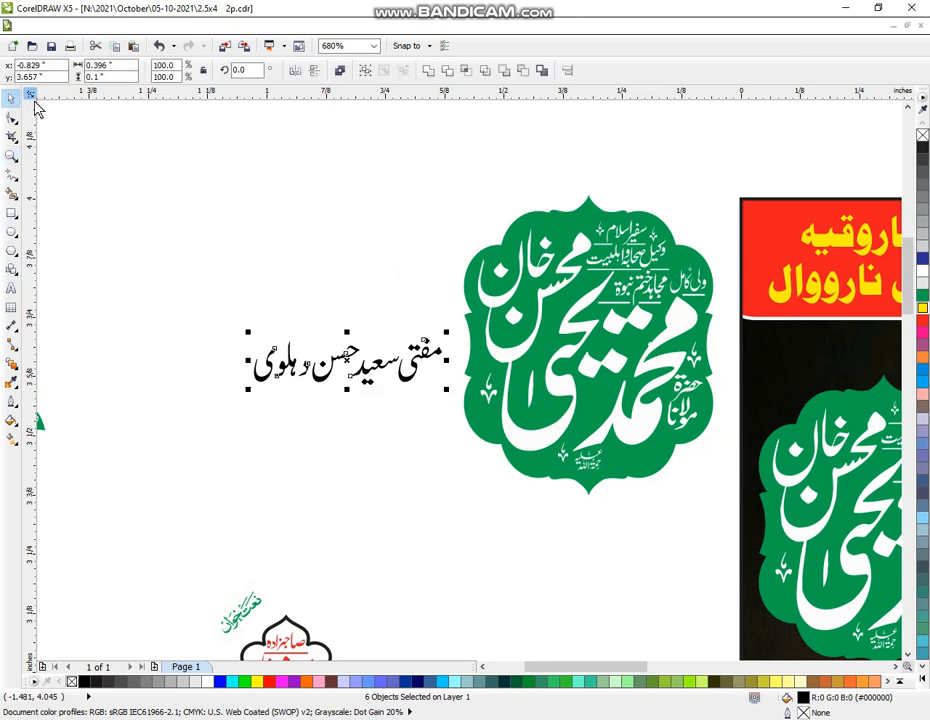
click(726, 176)
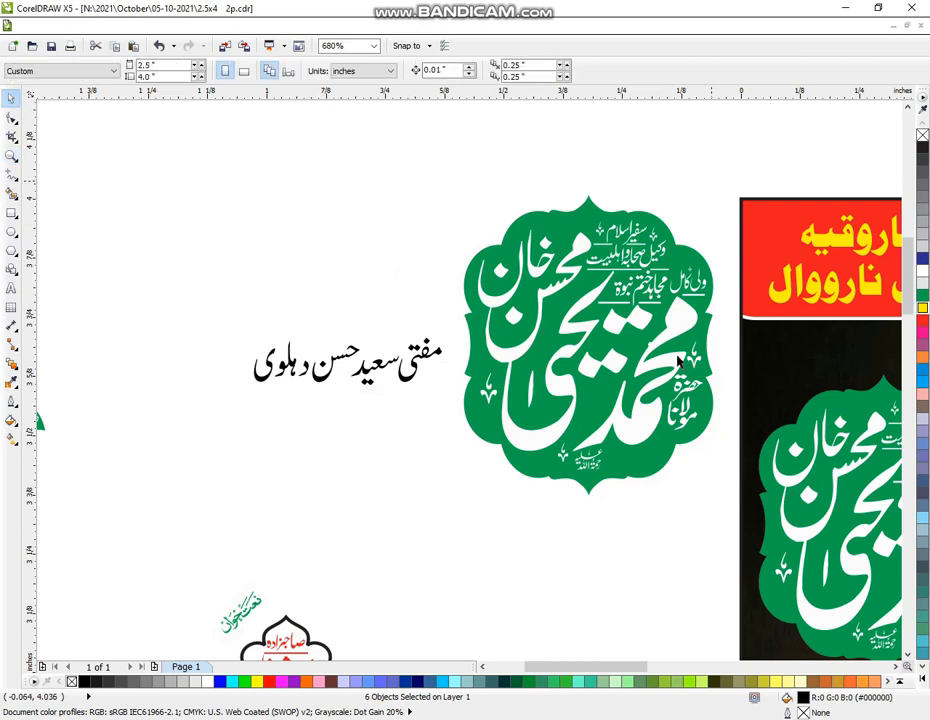
click(643, 420)
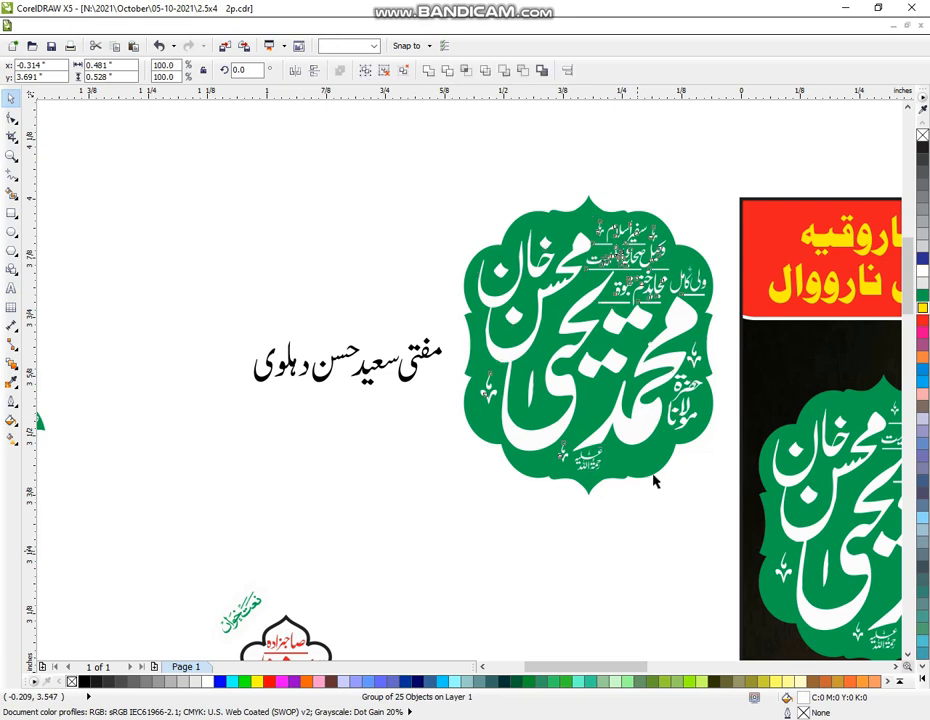
key(ctrl+u)
click(636, 432)
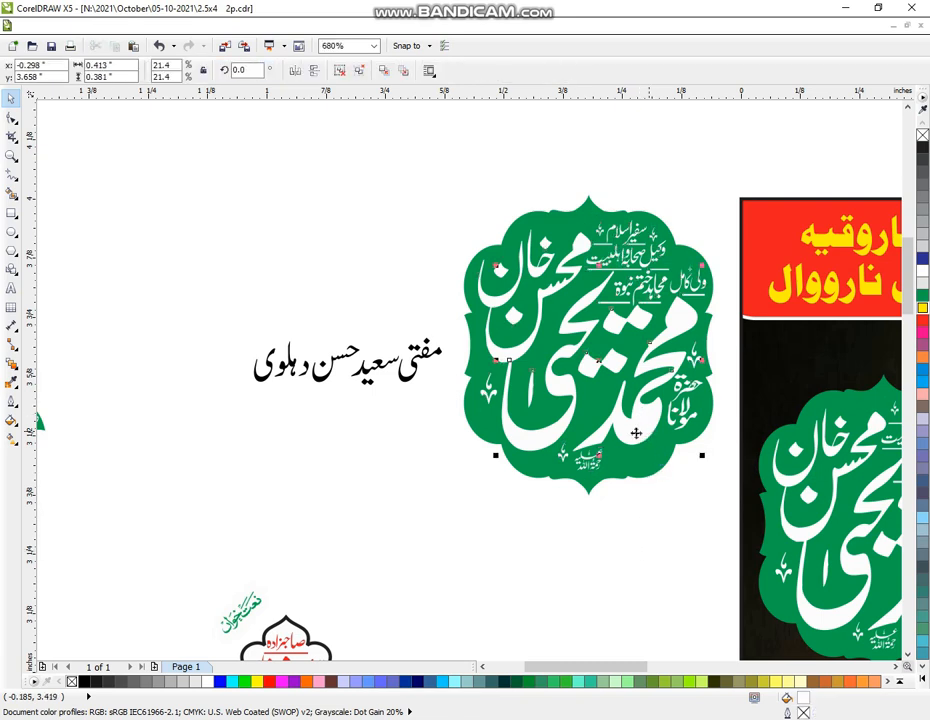
key(Delete)
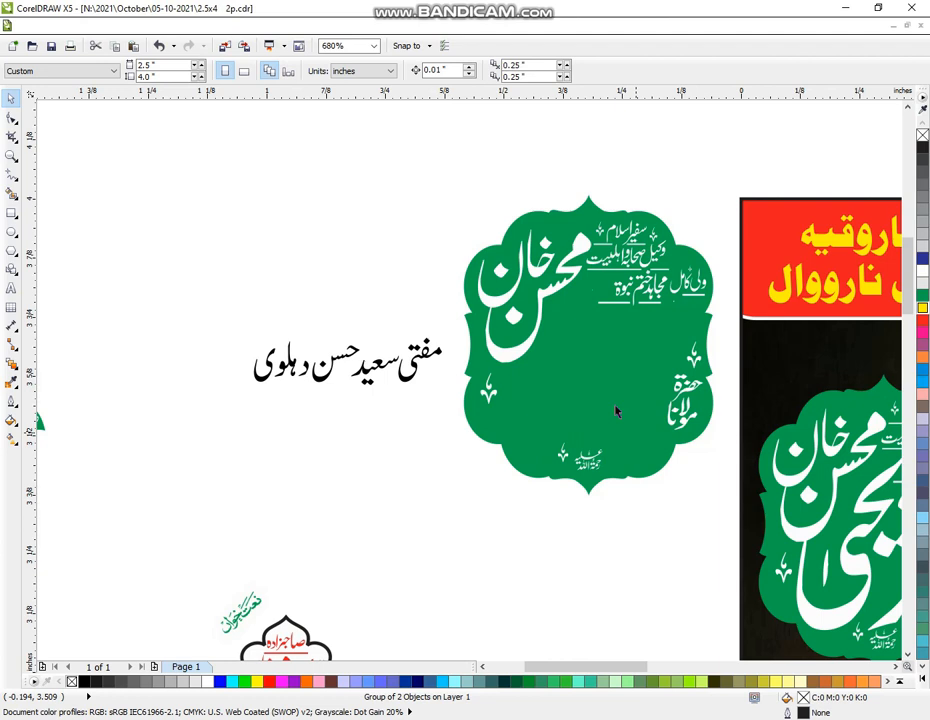
click(484, 300)
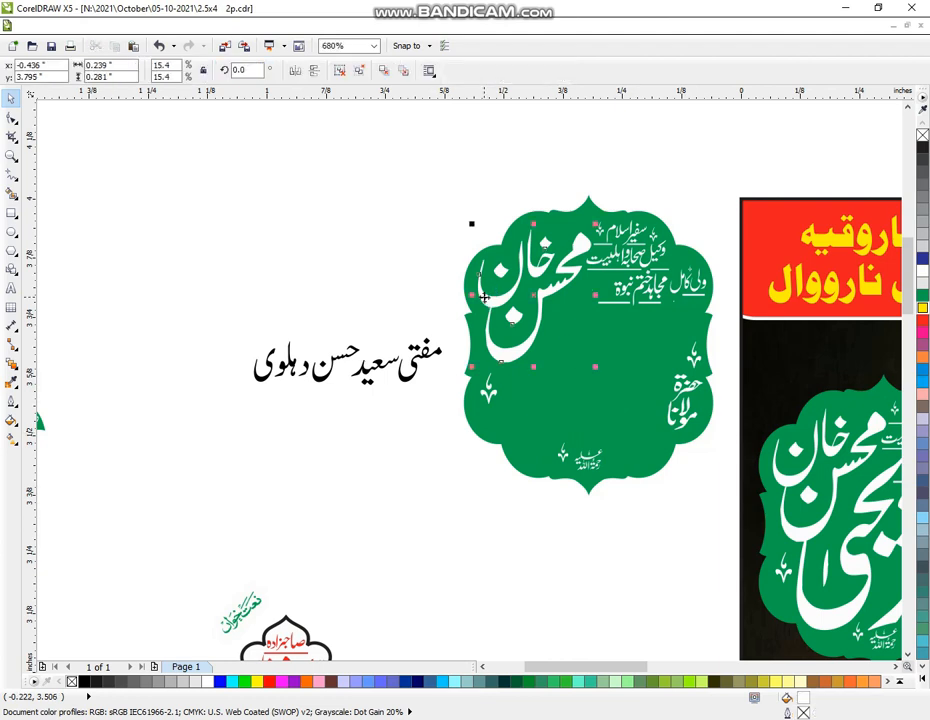
key(Delete)
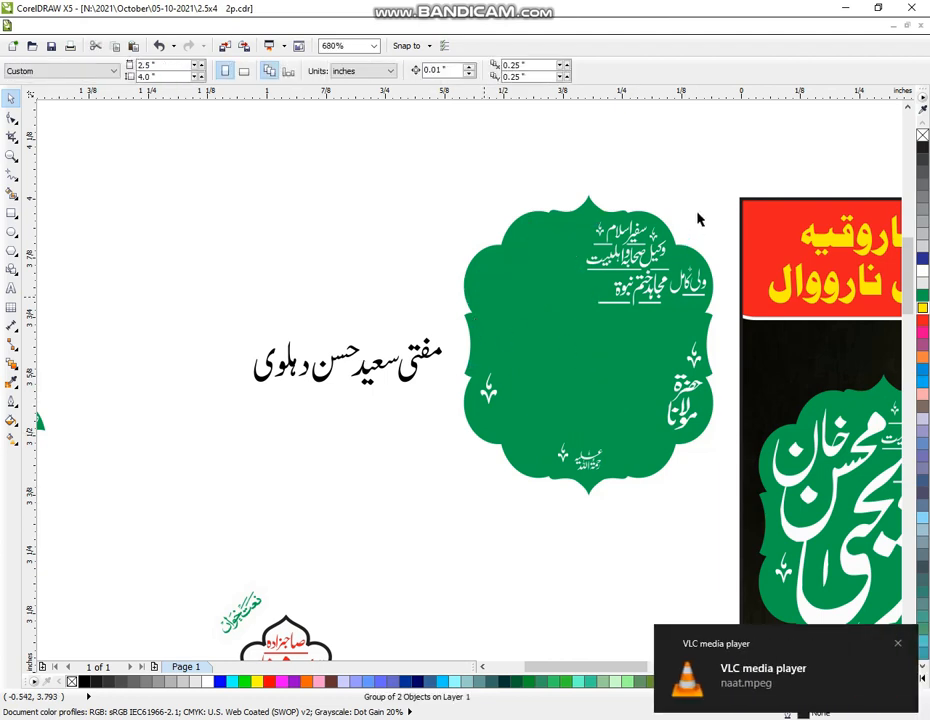
Move the small title lines to blank canvas and delete the badge's bottom calligraphy
drag(725, 179, 586, 325)
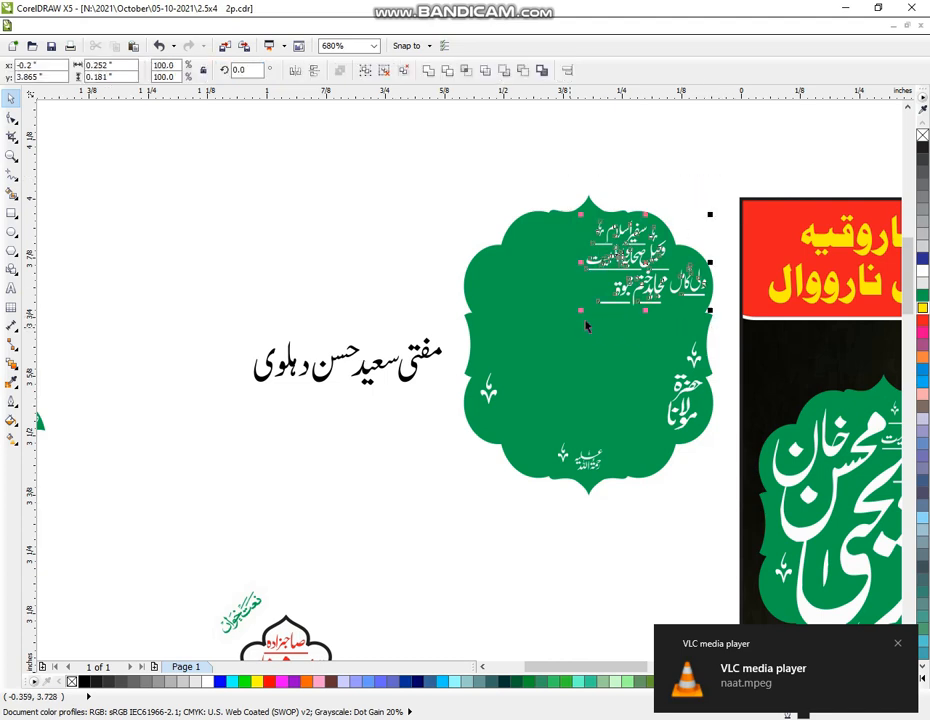
drag(645, 268, 276, 240)
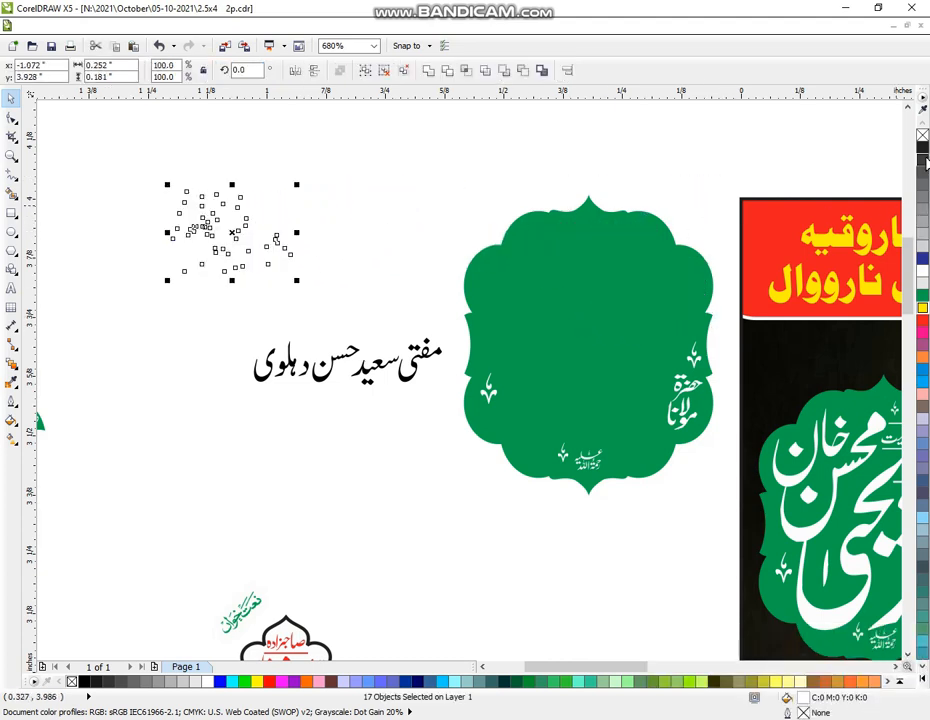
drag(727, 326, 636, 436)
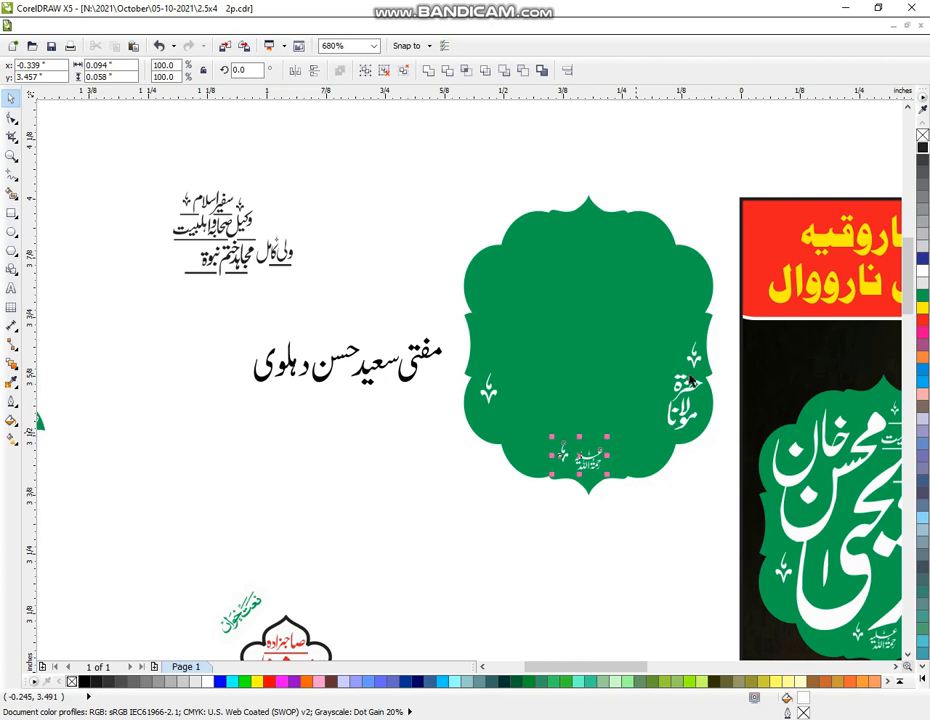
key(Delete)
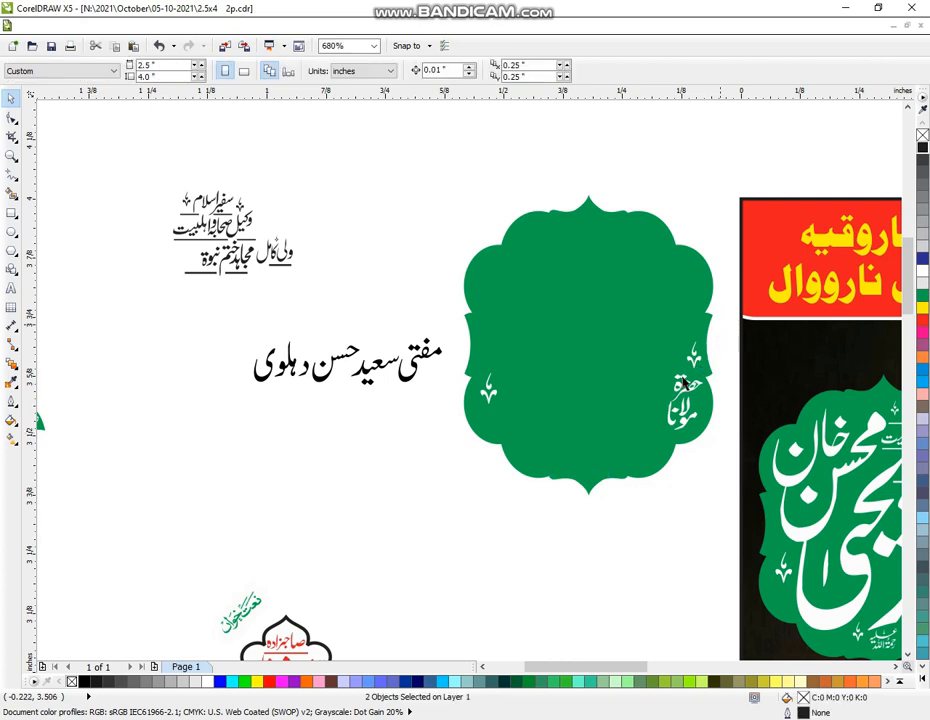
Delete the badge's right and left ornaments and move حضرت مولانا off the badge
drag(679, 376, 709, 334)
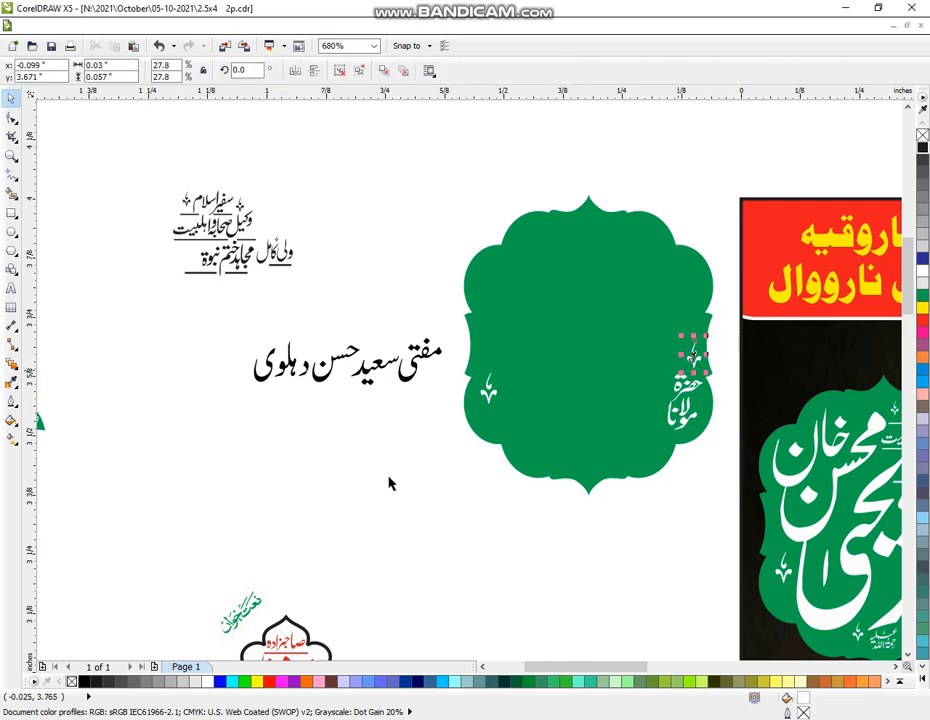
key(Delete)
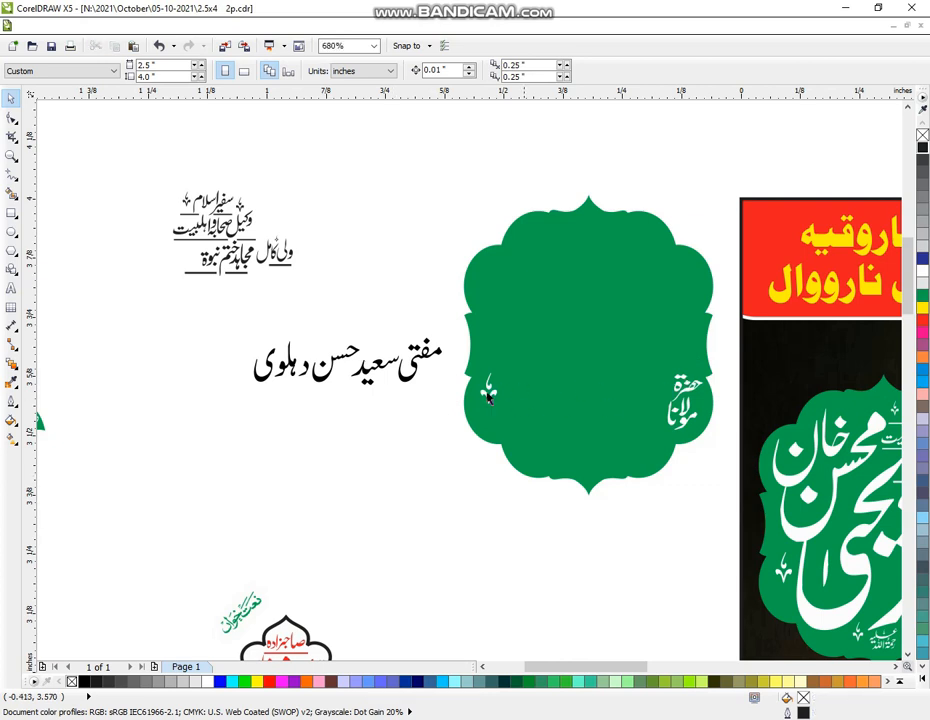
drag(448, 462, 548, 366)
key(Delete)
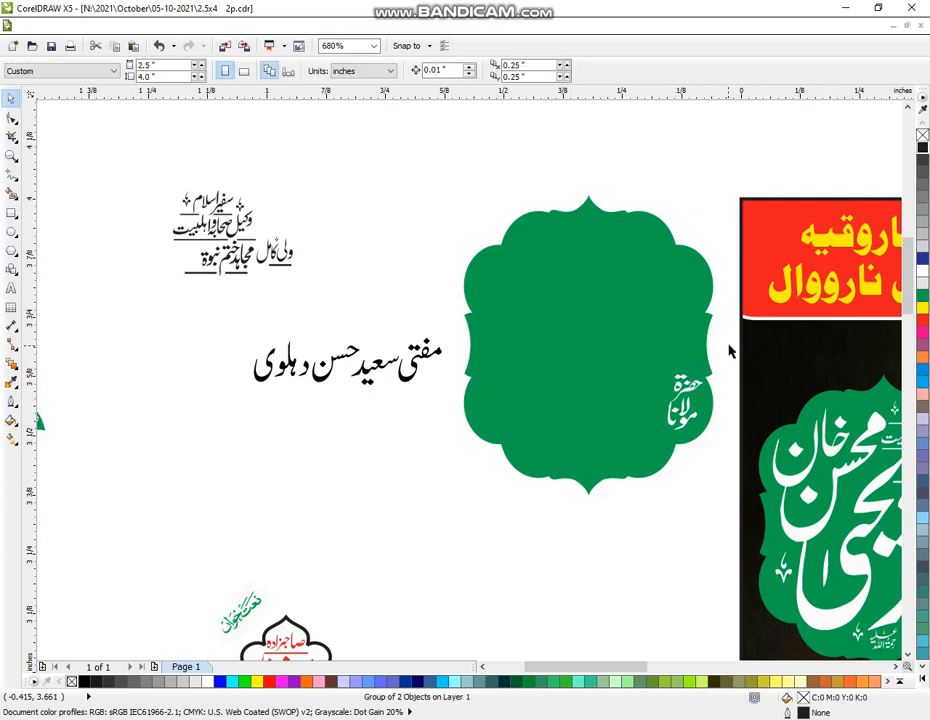
drag(648, 470, 727, 343)
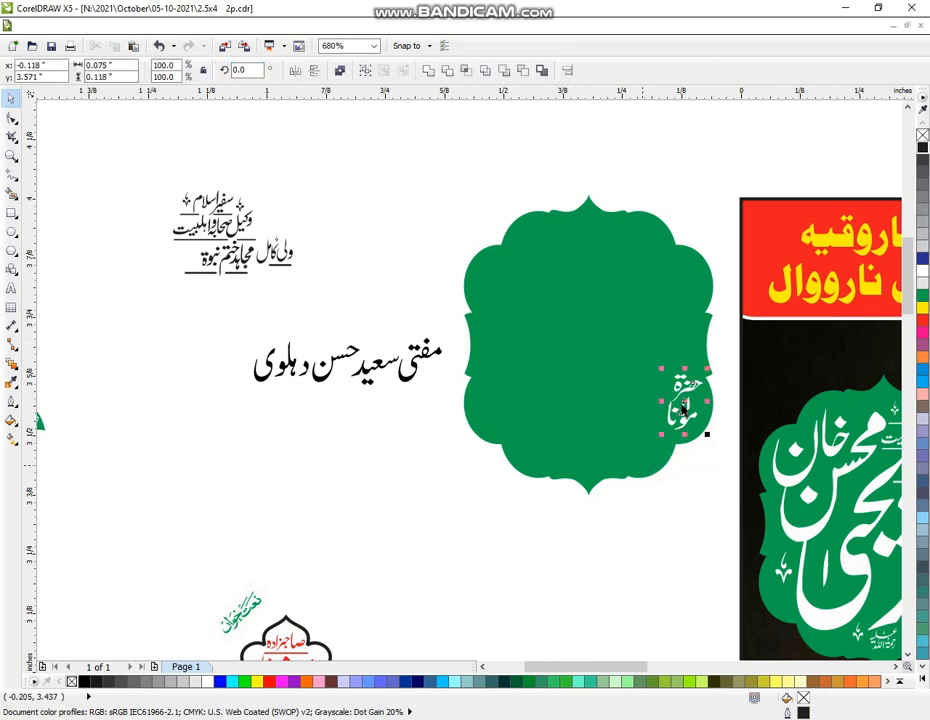
drag(686, 407, 420, 455)
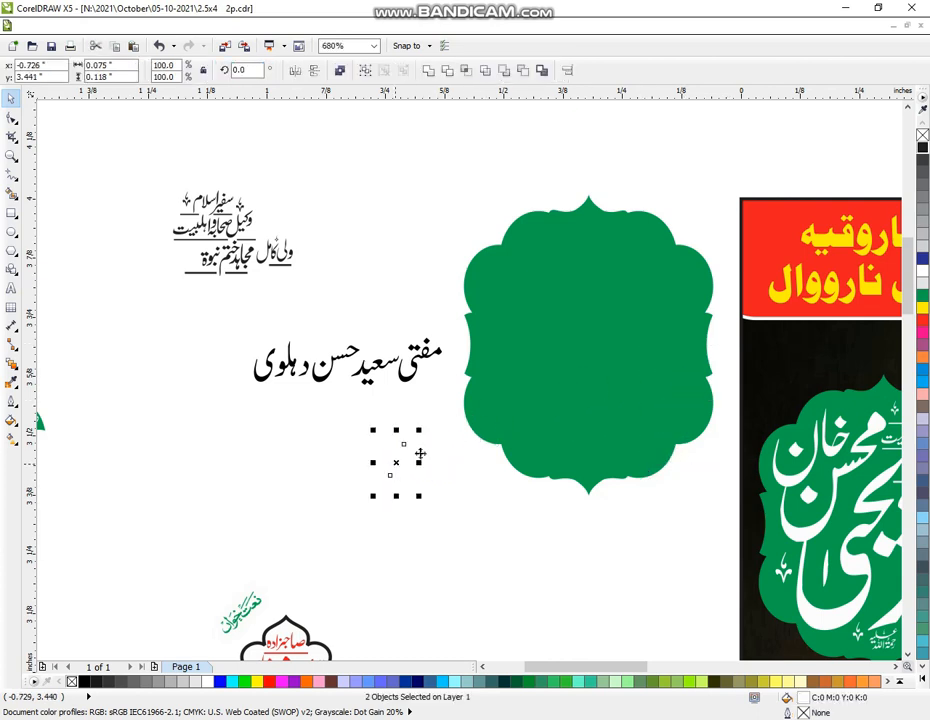
click(922, 147)
click(463, 537)
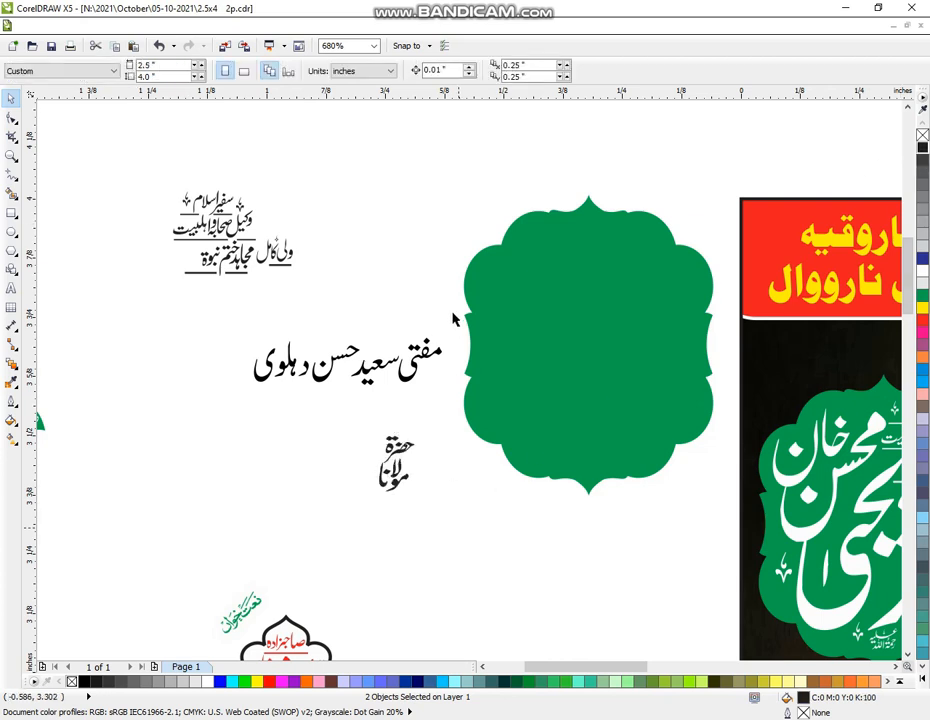
drag(390, 405, 458, 304)
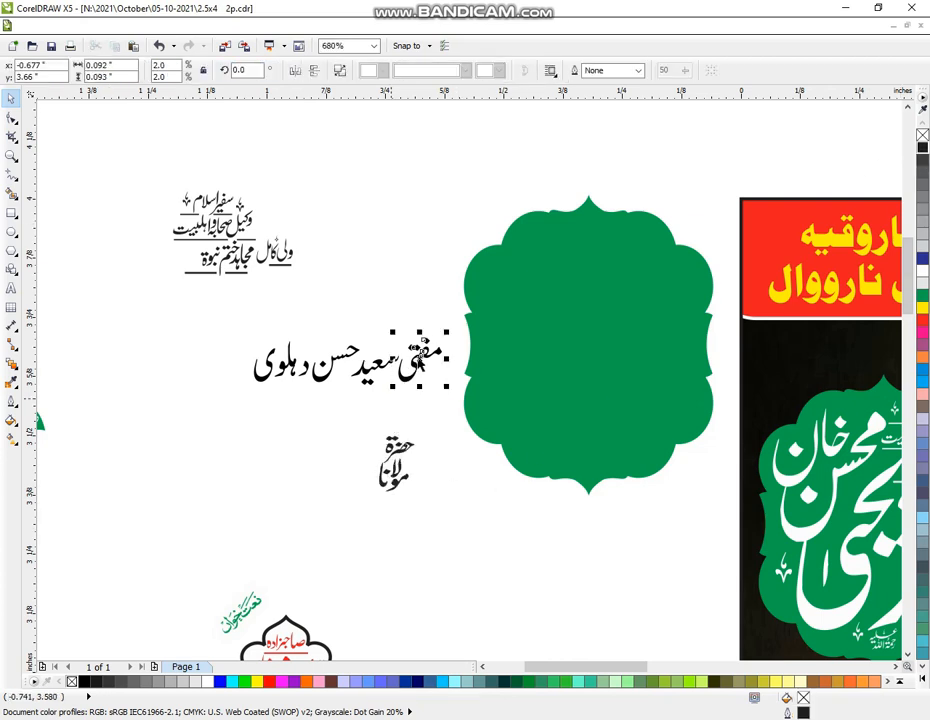
drag(420, 362, 395, 232)
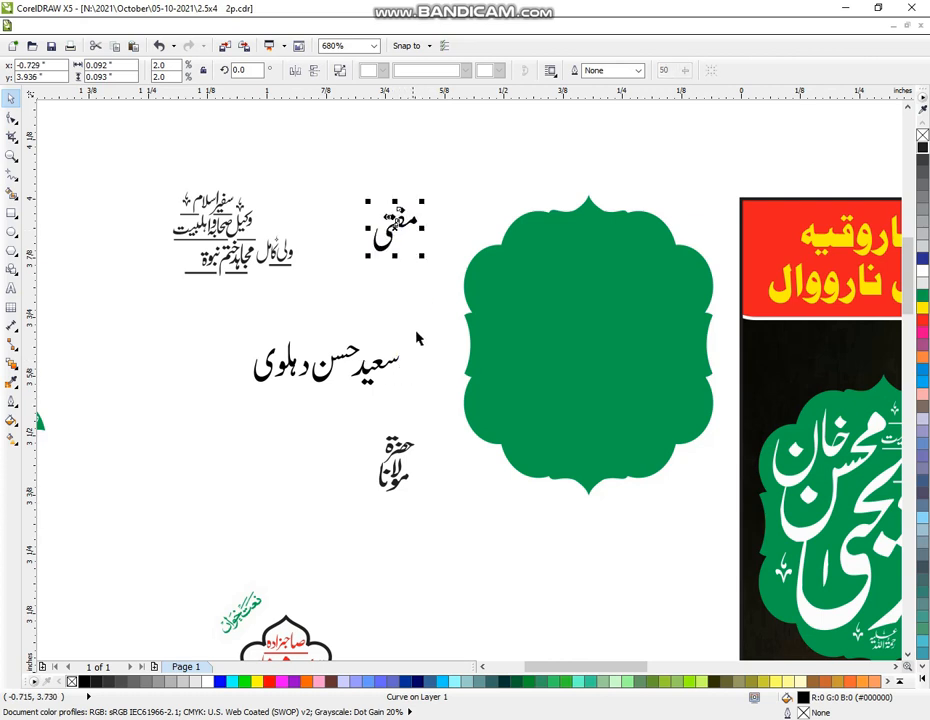
drag(418, 333, 368, 381)
drag(238, 322, 315, 404)
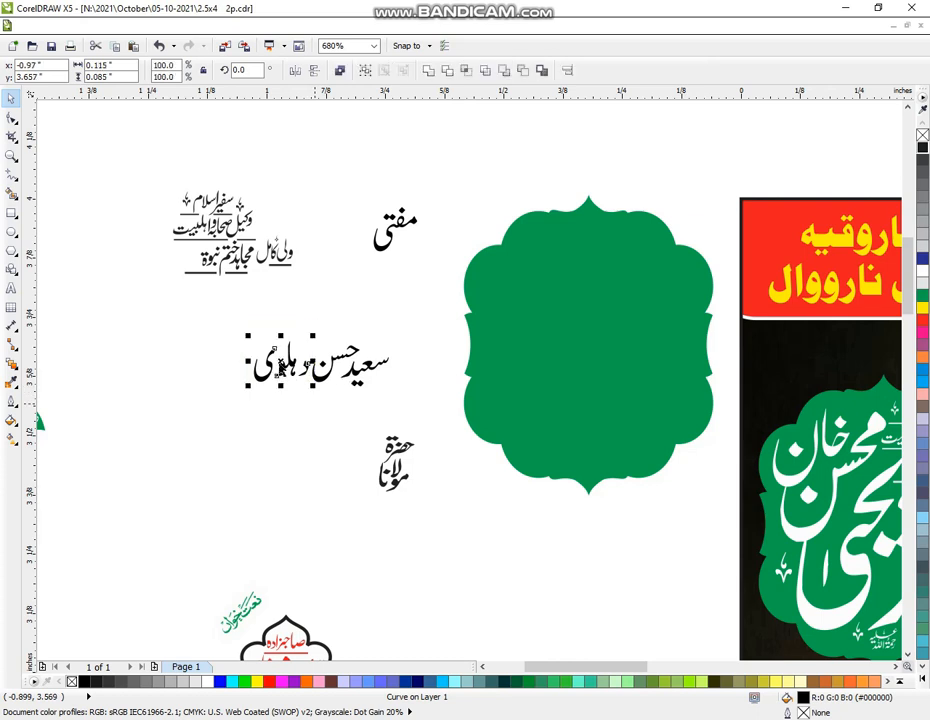
drag(283, 368, 243, 386)
drag(296, 326, 407, 404)
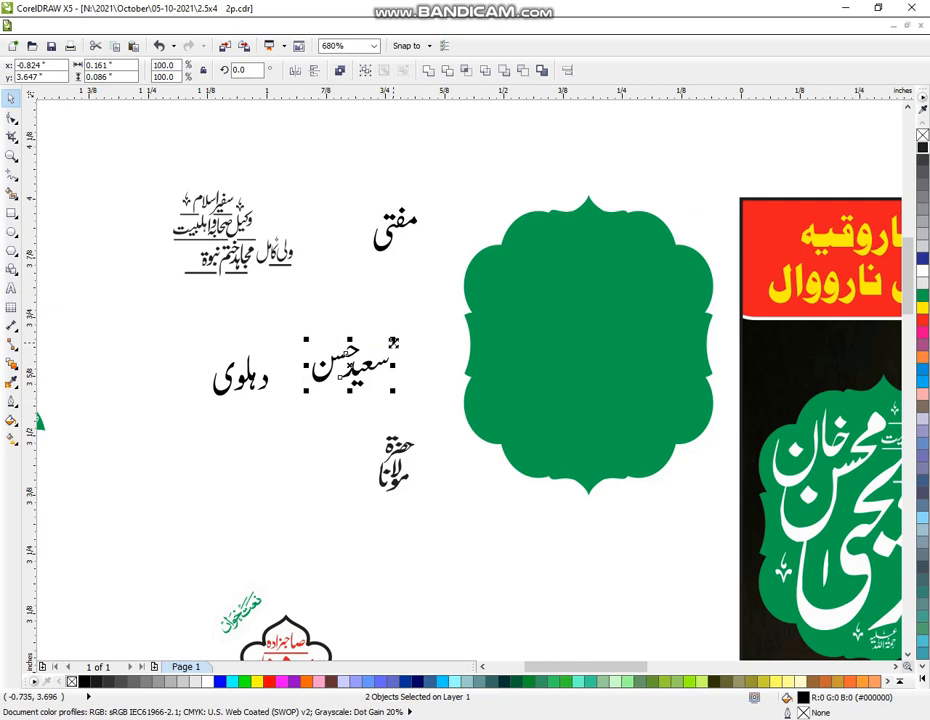
drag(394, 341, 436, 320)
drag(372, 372, 614, 353)
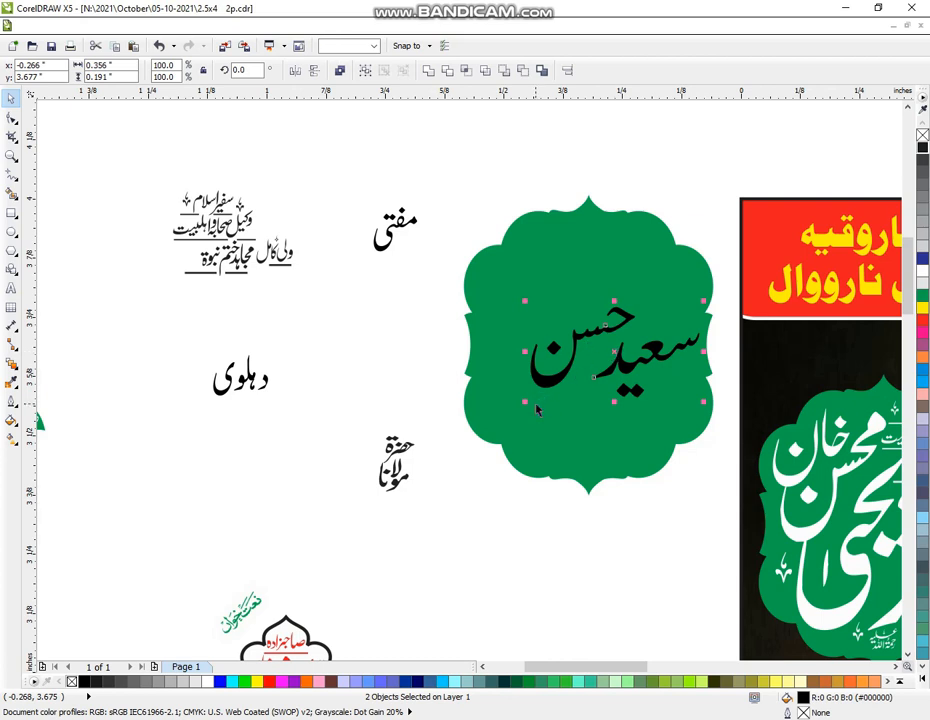
drag(525, 401, 491, 448)
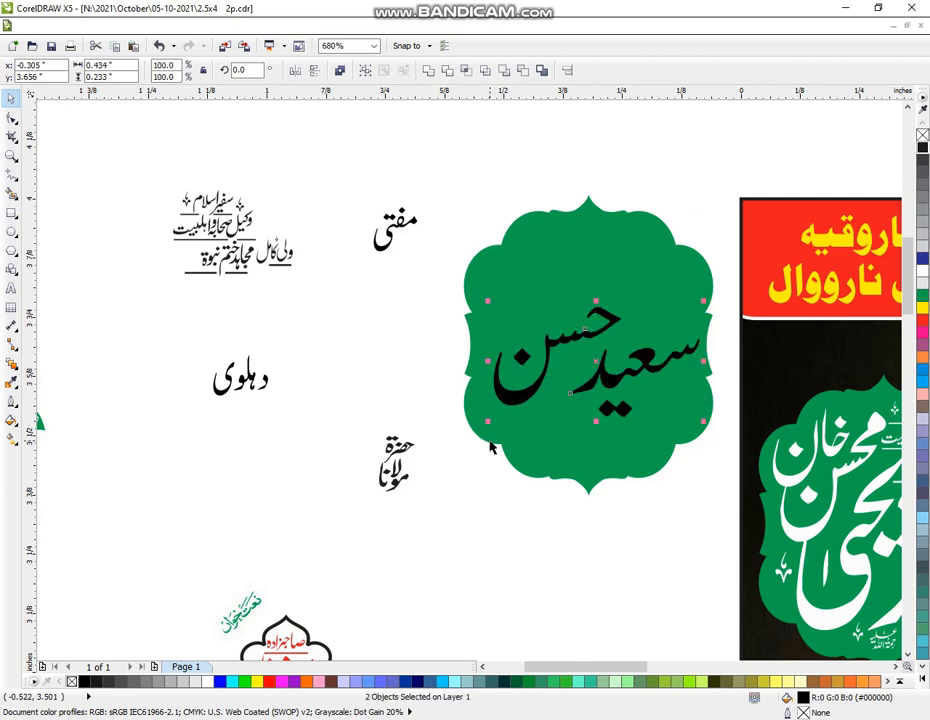
drag(601, 364, 597, 361)
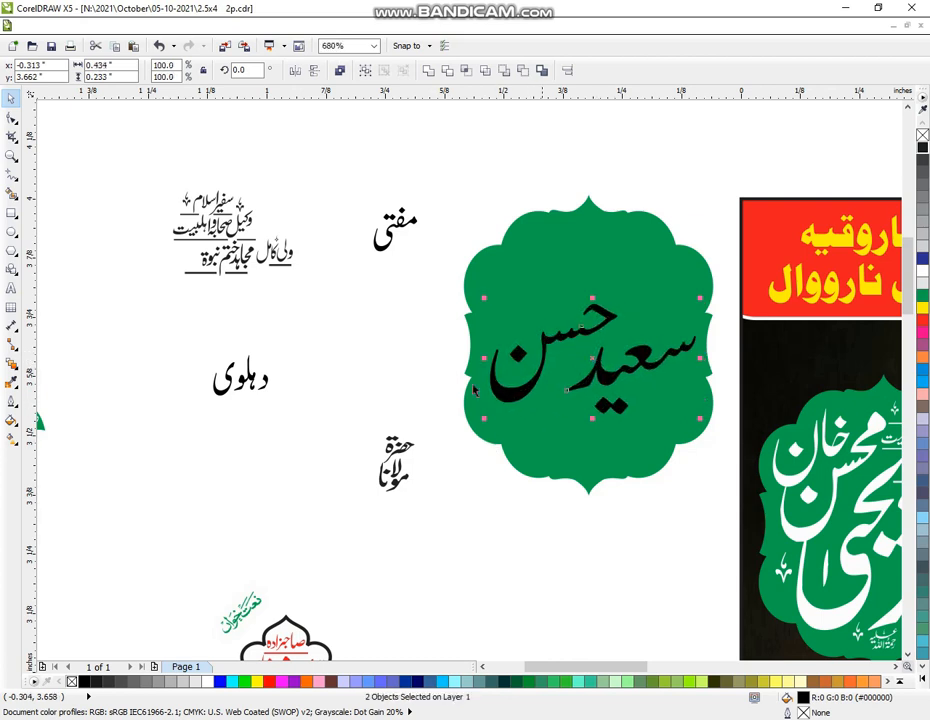
Enlarge مفتی onto the badge and put حضرت مولانا at its top right
drag(443, 187, 376, 272)
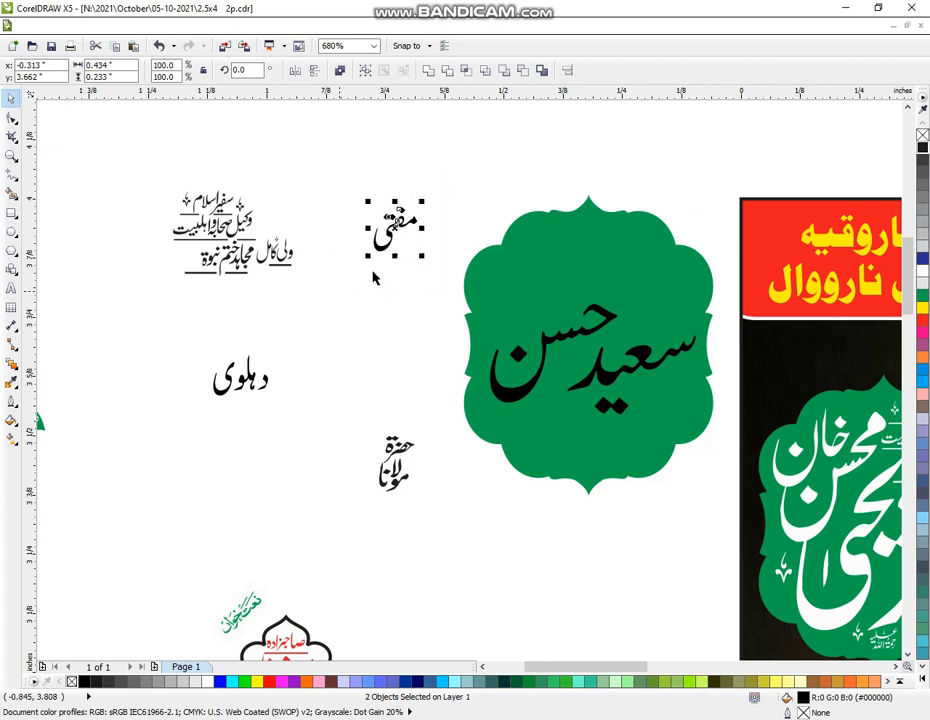
drag(423, 201, 663, 297)
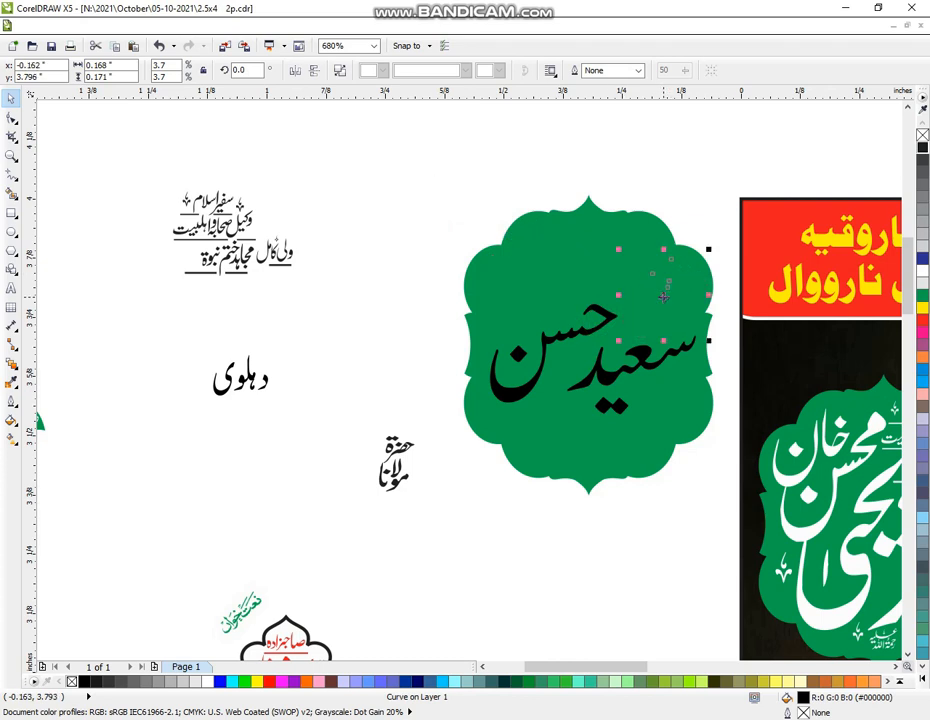
click(348, 415)
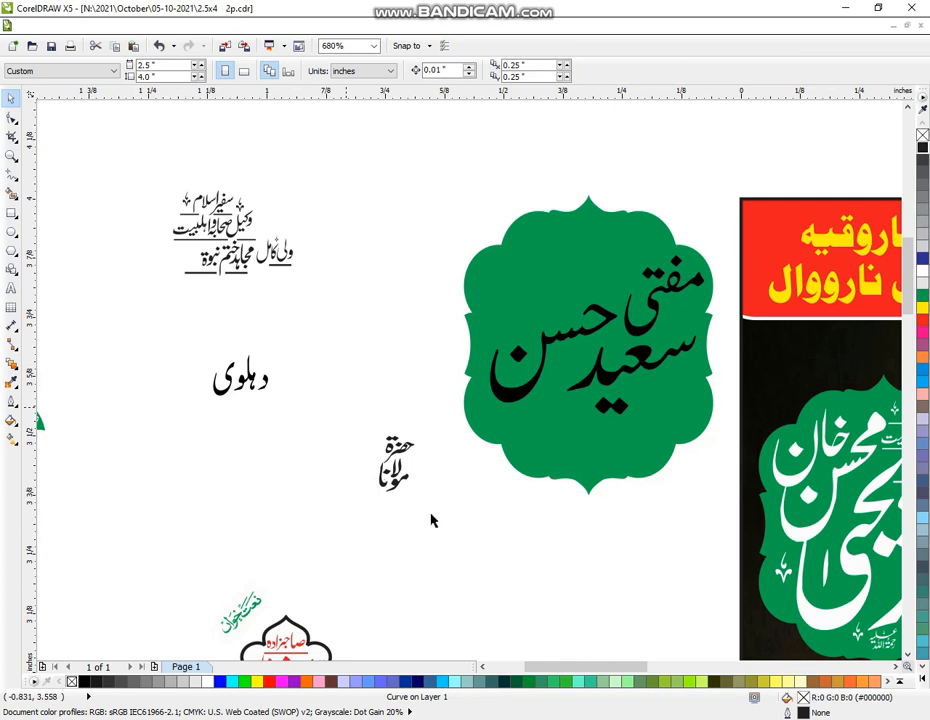
drag(334, 407, 438, 523)
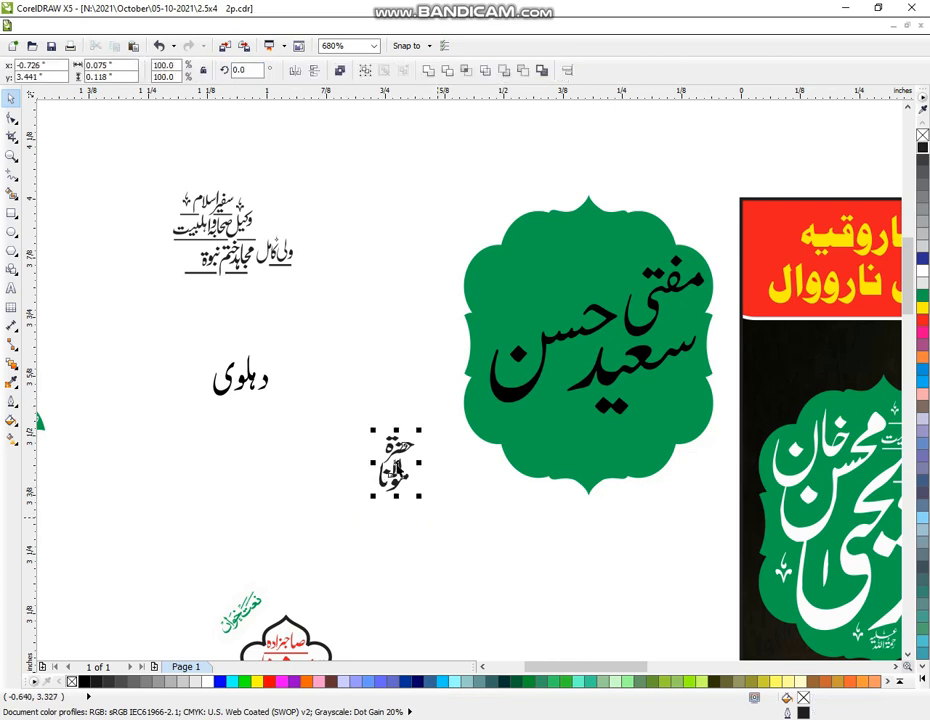
drag(396, 462, 625, 259)
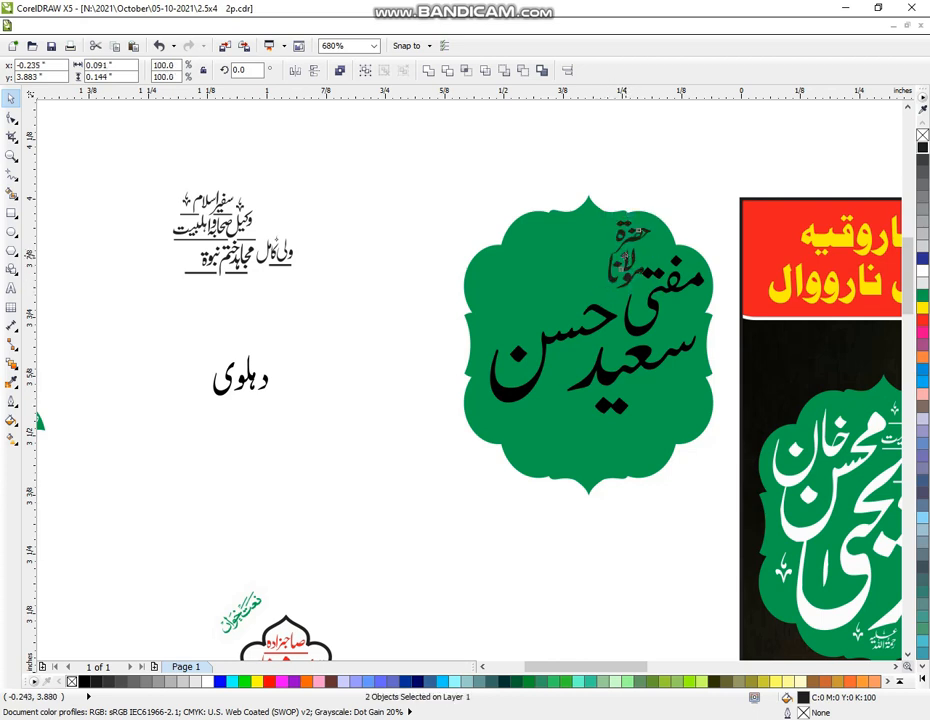
click(352, 400)
drag(205, 326, 320, 438)
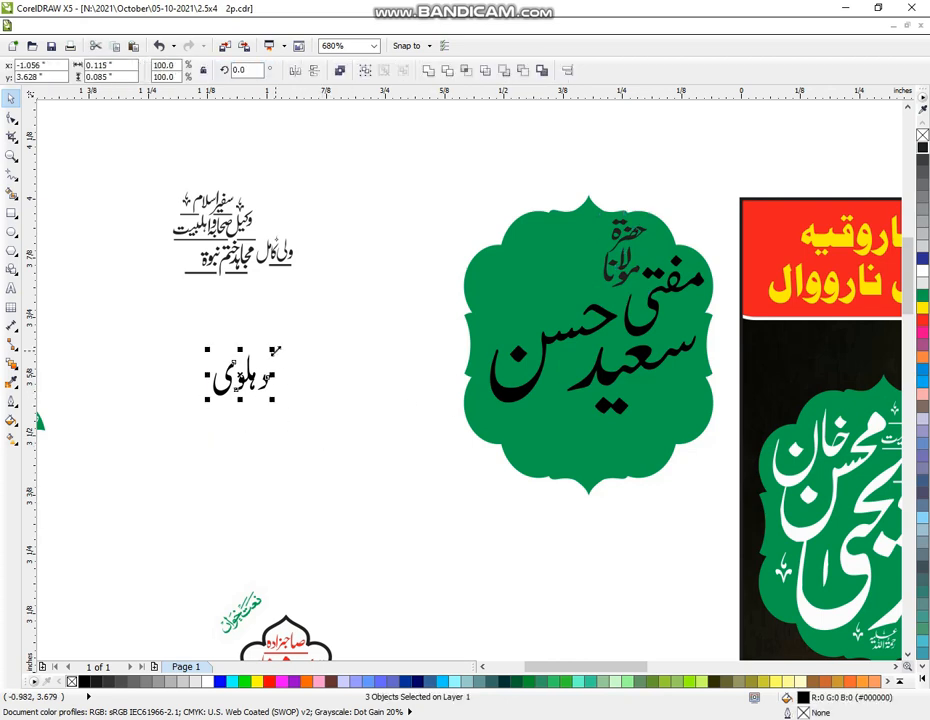
drag(273, 350, 289, 335)
drag(251, 370, 544, 415)
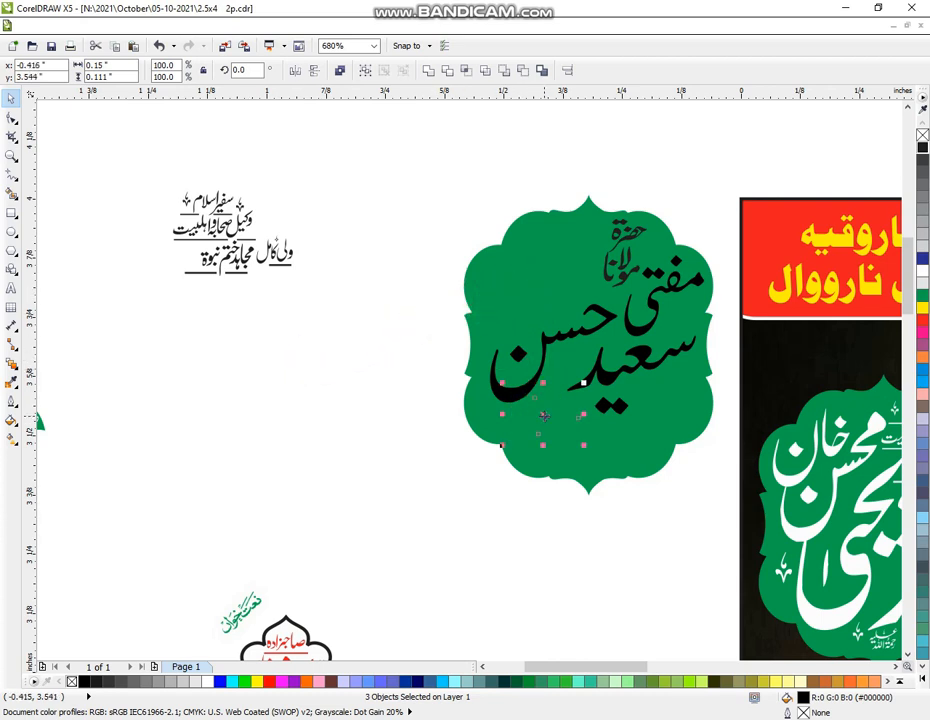
click(273, 256)
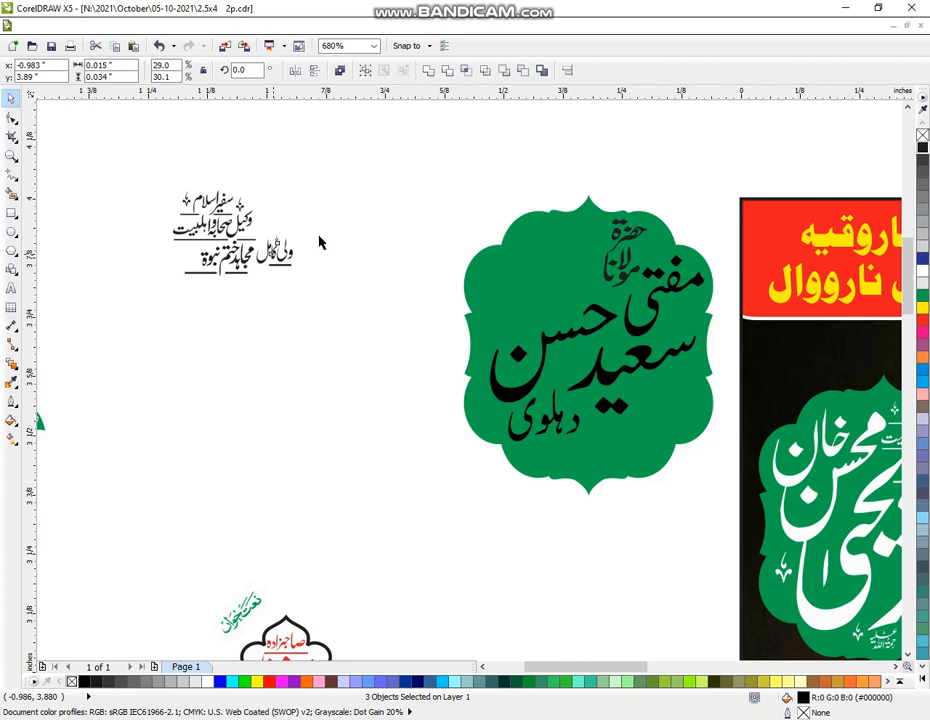
Scale the title lines 'وکیل صحابہ و اہلبیت' and 'ولی کامل' onto the badge's top
drag(313, 226, 533, 283)
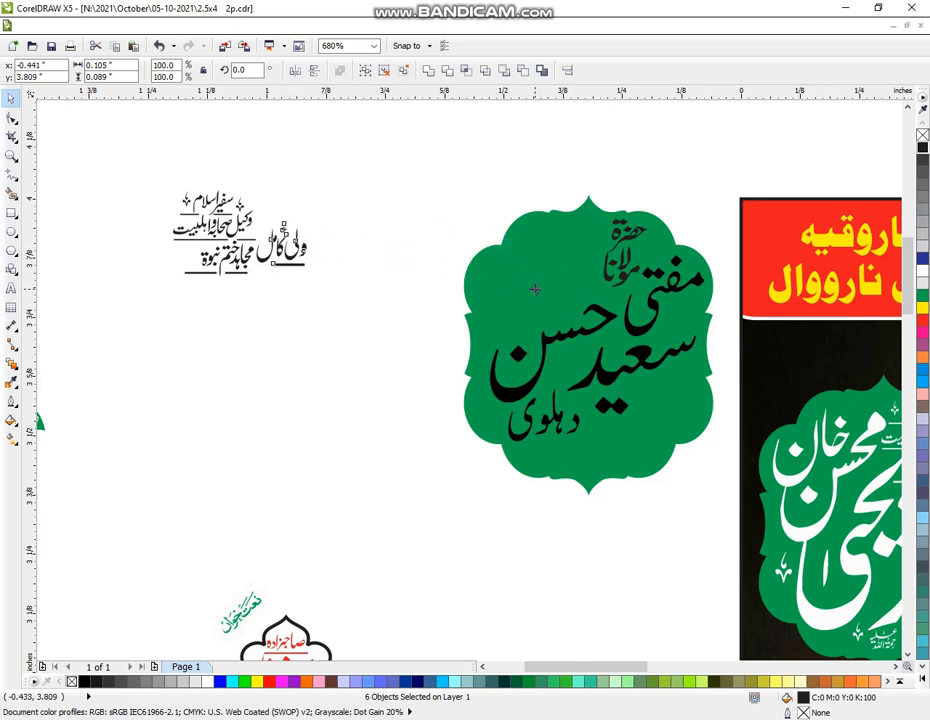
shift+click(560, 268)
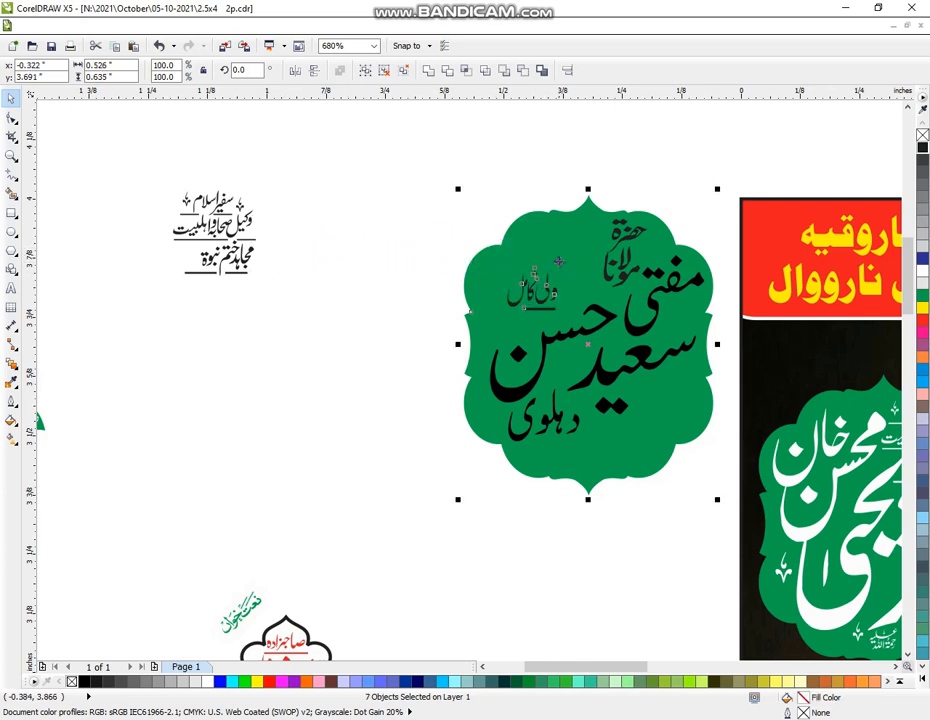
click(401, 235)
mouse_move(446, 224)
mouse_down()
mouse_move(566, 314)
mouse_move(563, 262)
mouse_move(573, 256)
mouse_up()
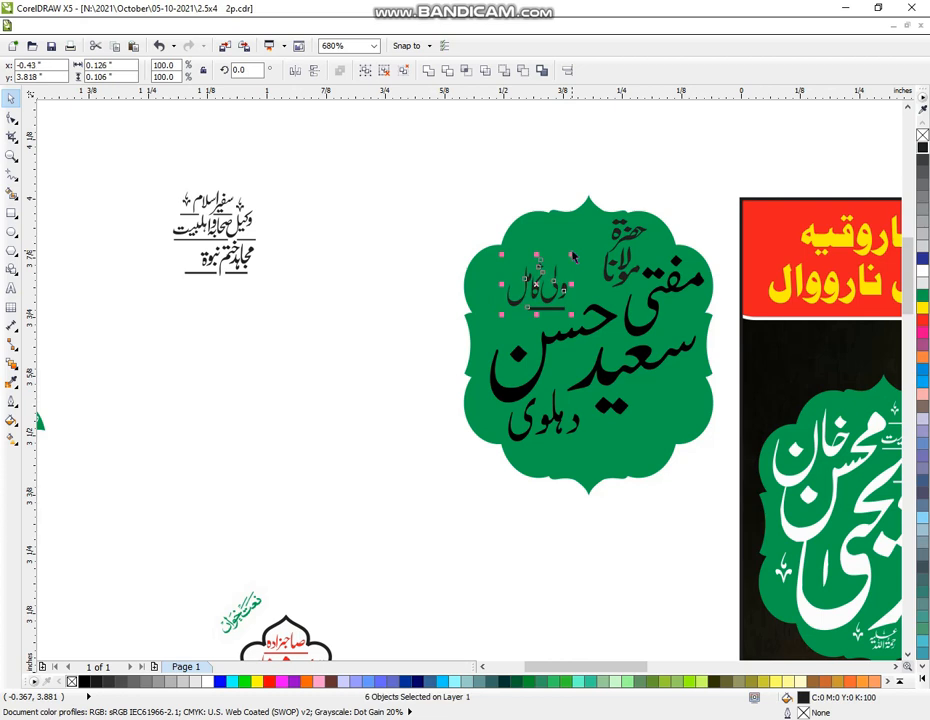
drag(501, 313, 489, 324)
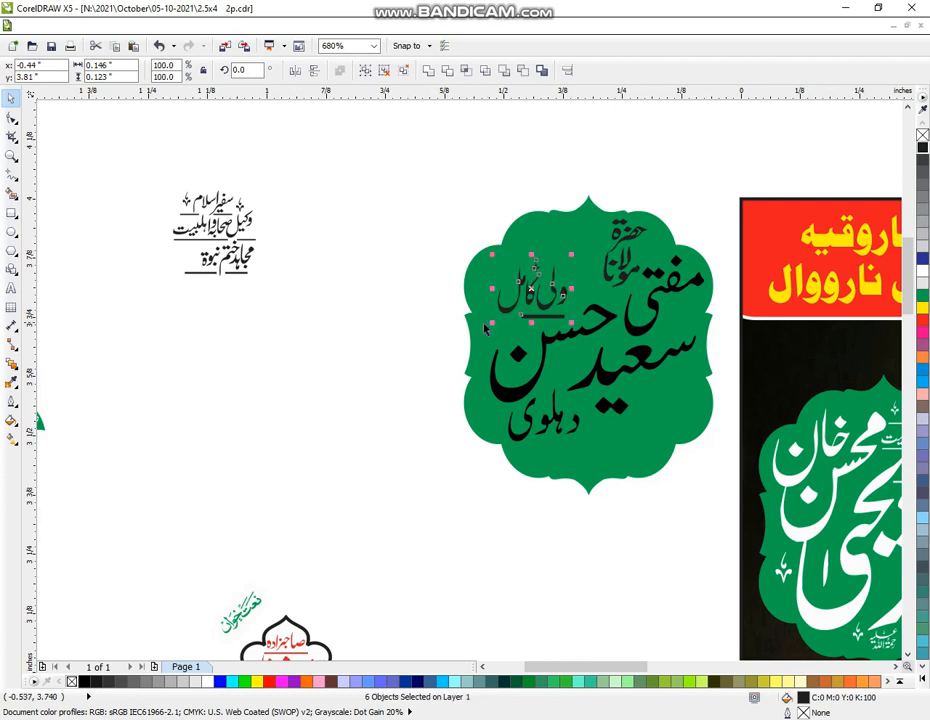
click(282, 268)
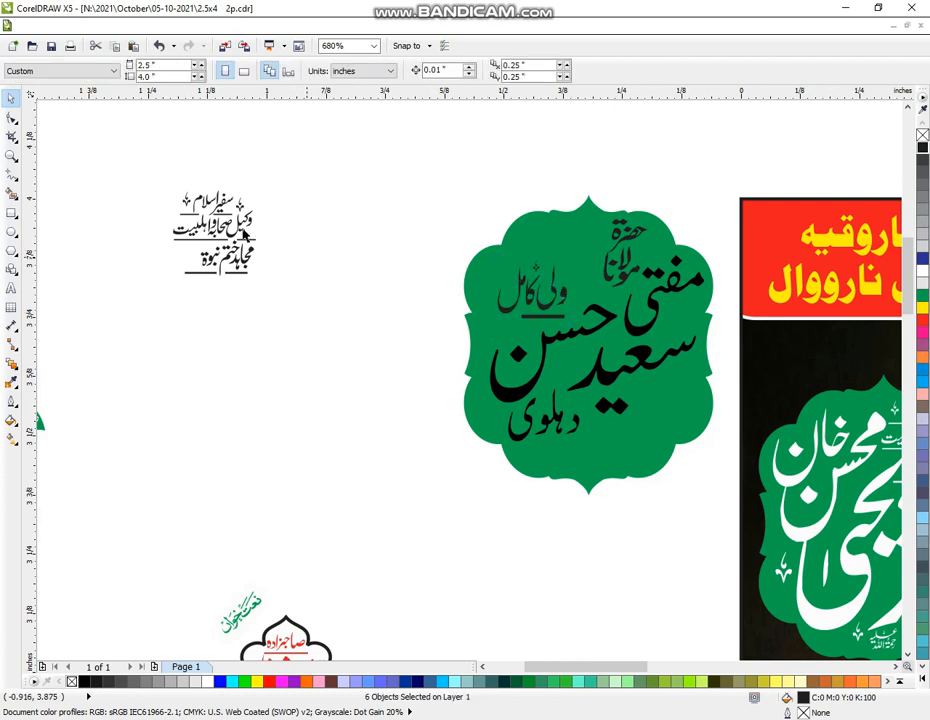
drag(245, 234, 501, 263)
click(221, 226)
Make all of the badge's lettering white
click(394, 183)
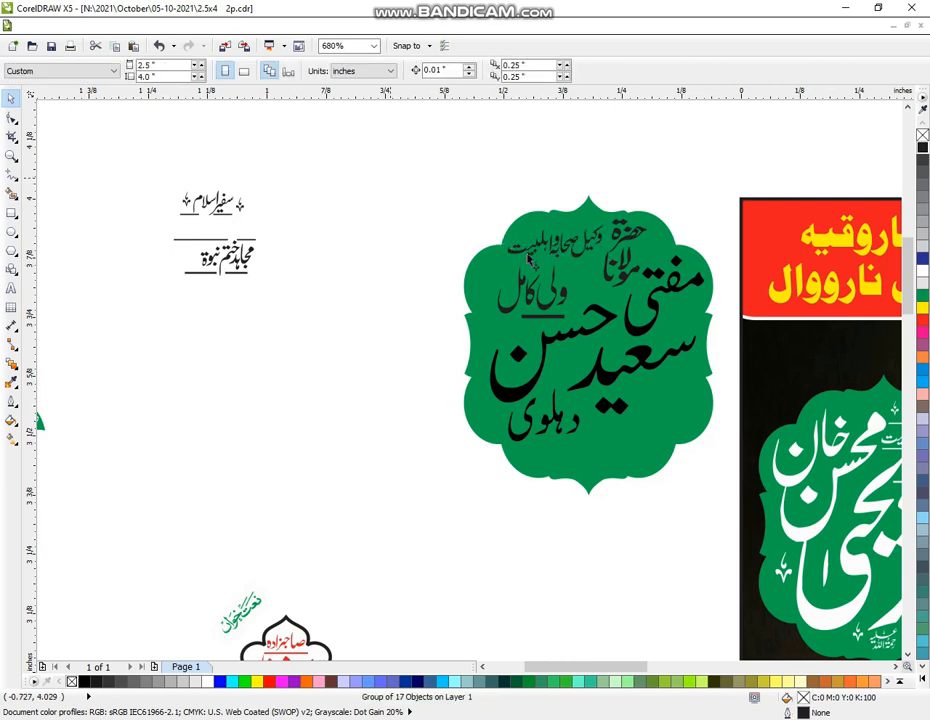
drag(384, 154, 722, 459)
click(924, 278)
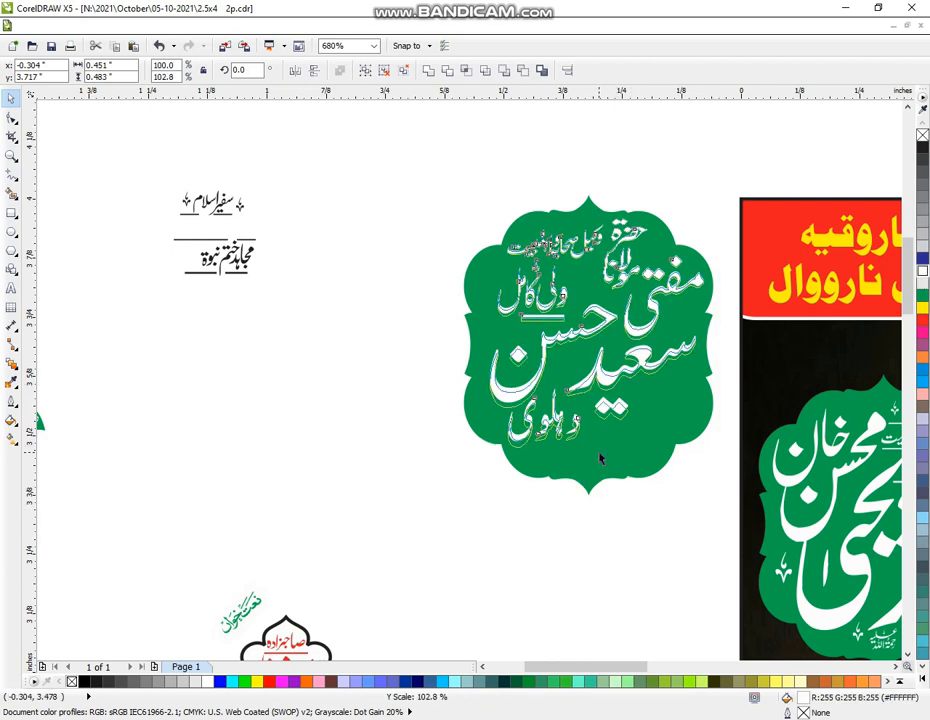
Move دہلوی lower on the badge and enlarge it slightly
click(470, 531)
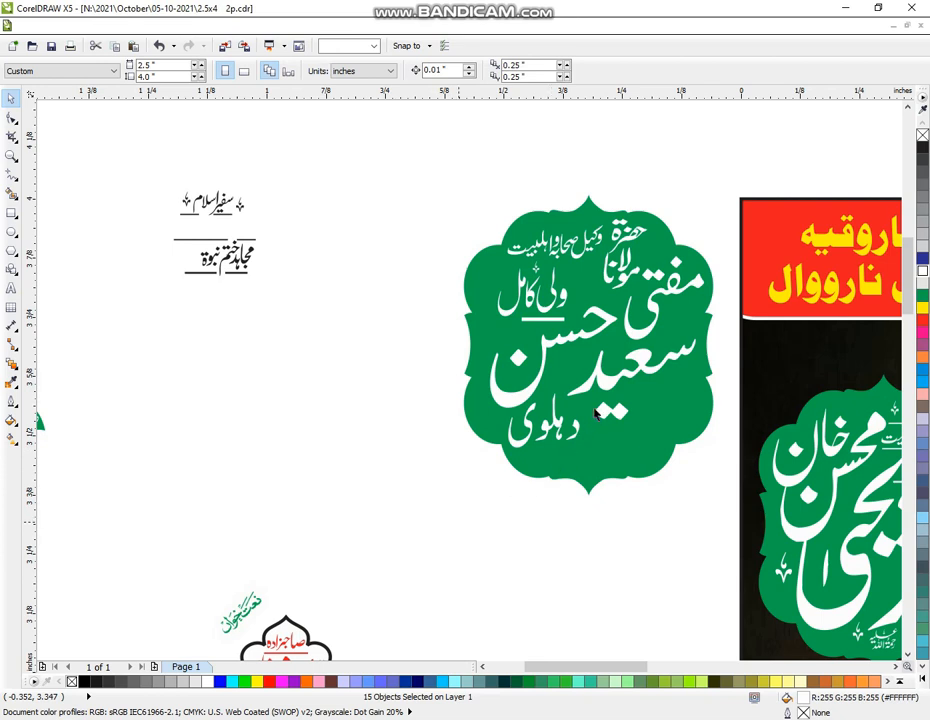
drag(461, 519, 602, 382)
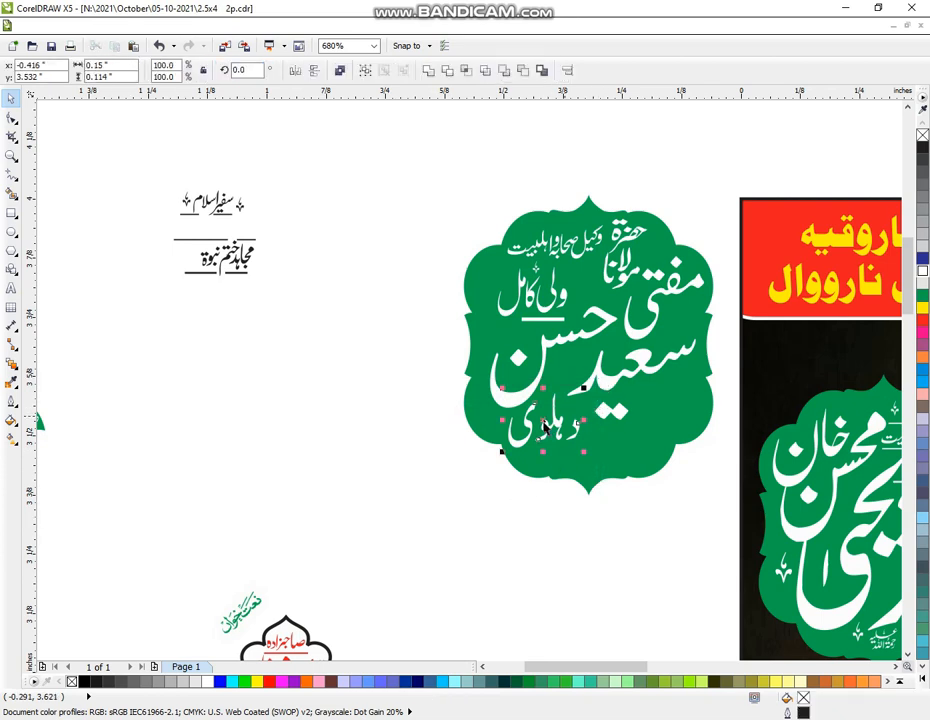
drag(545, 428, 579, 428)
drag(541, 470, 578, 441)
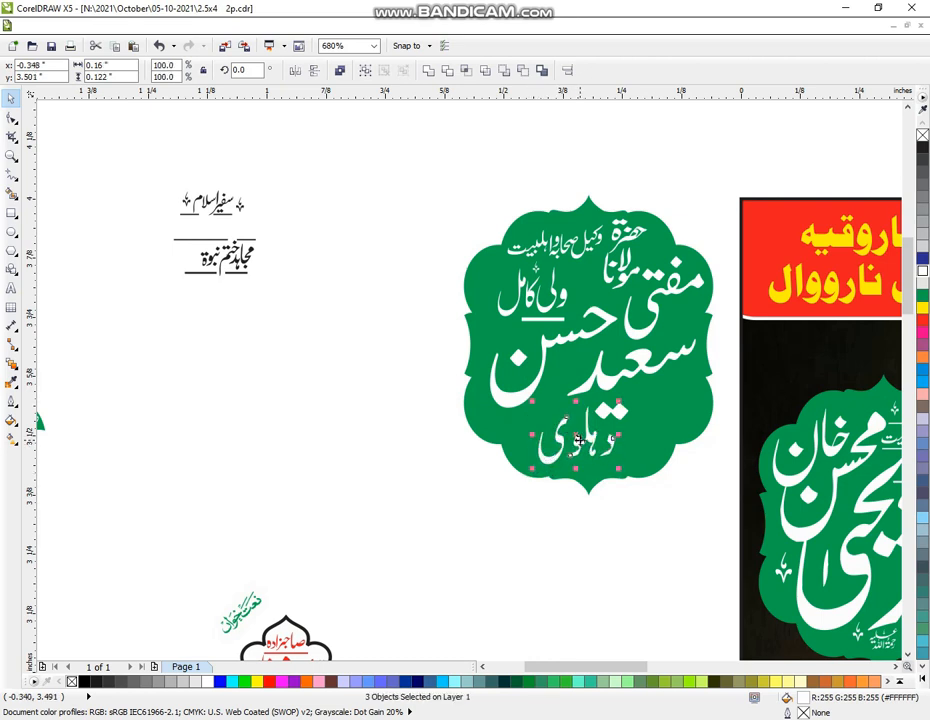
Delete the leftover text block on the left and select the badge's contents
drag(142, 156, 329, 343)
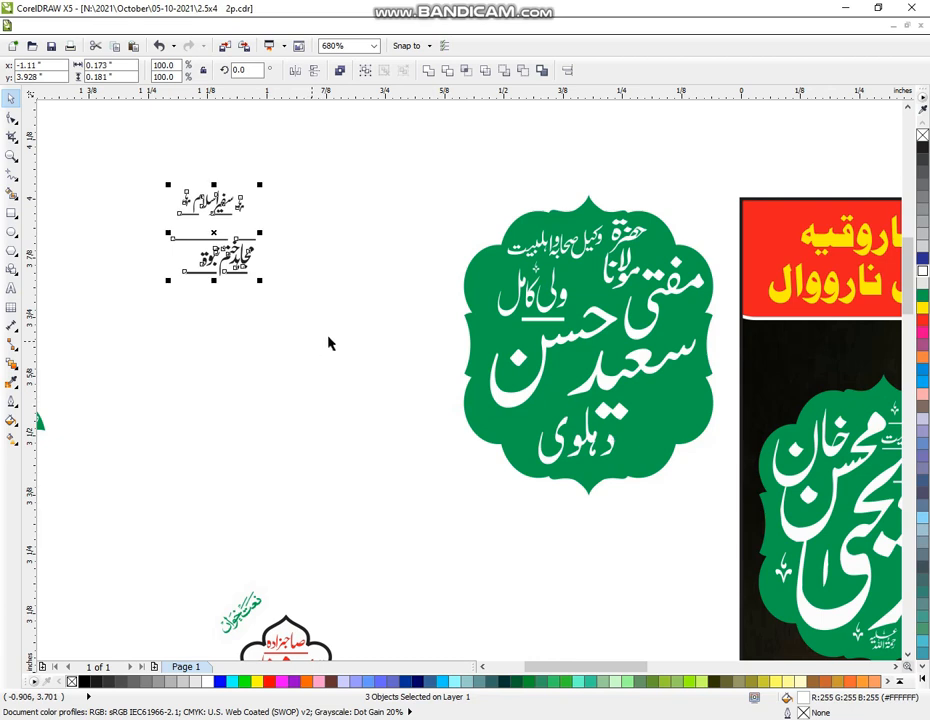
key(Delete)
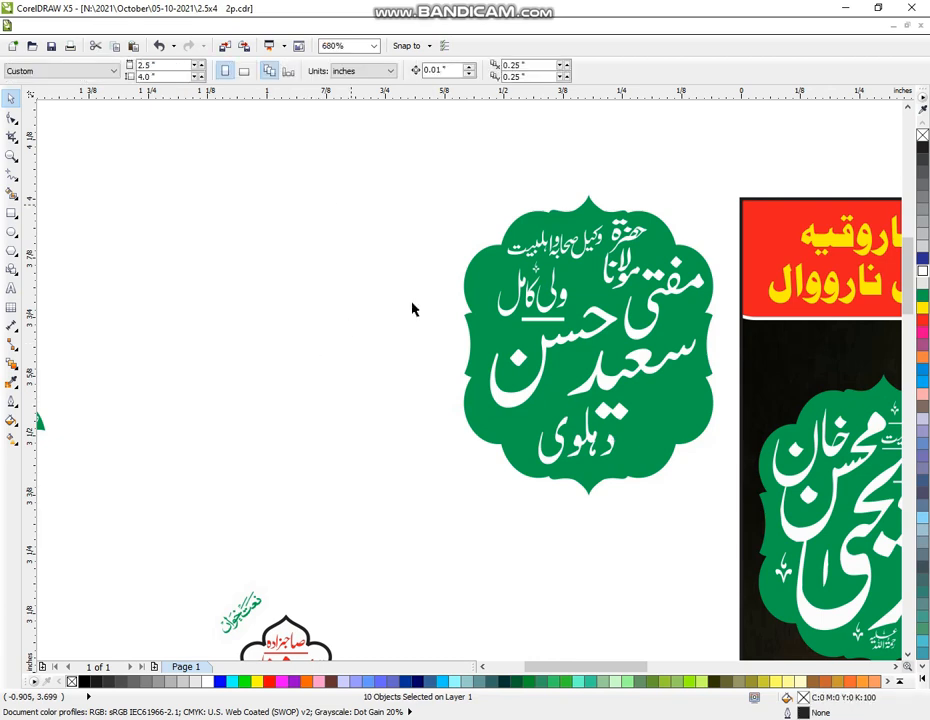
drag(658, 485, 722, 533)
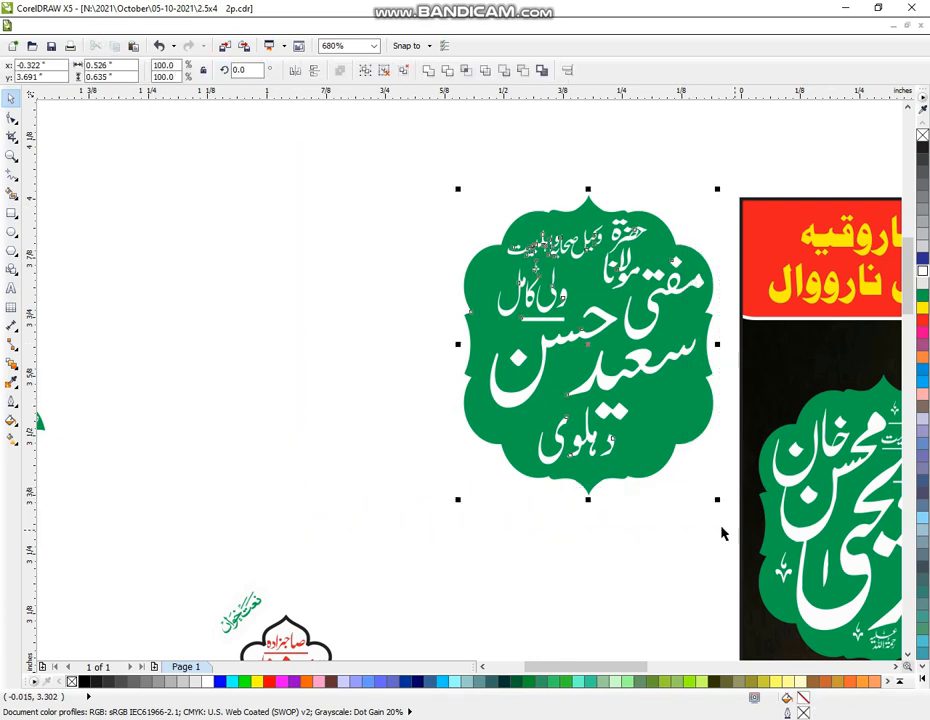
Group the badge objects and centre the group on the dark poster background
key(ctrl+g)
click(587, 561)
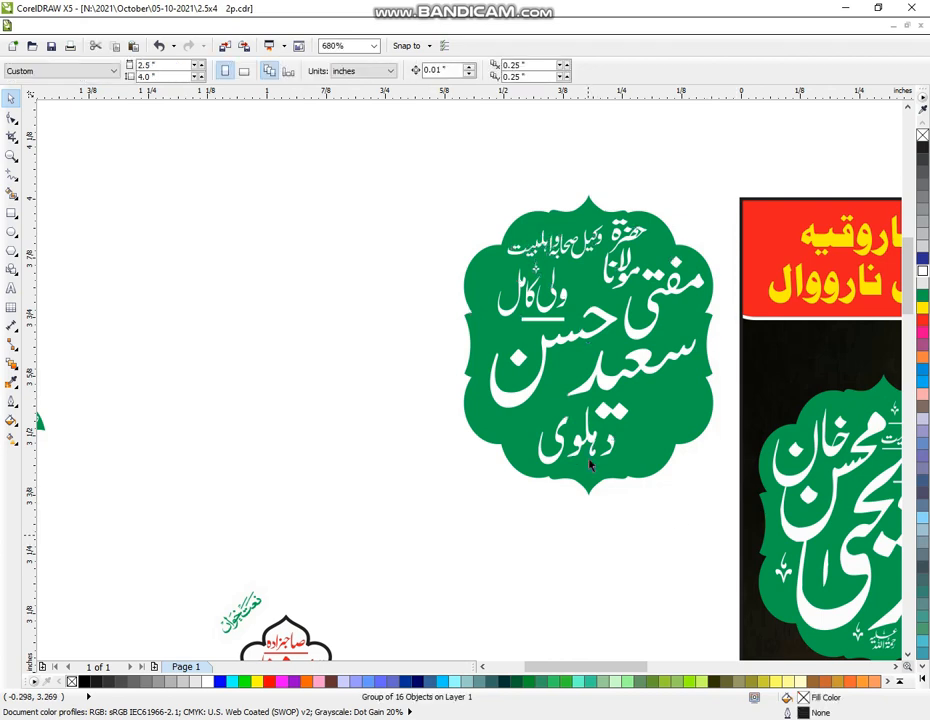
click(650, 472)
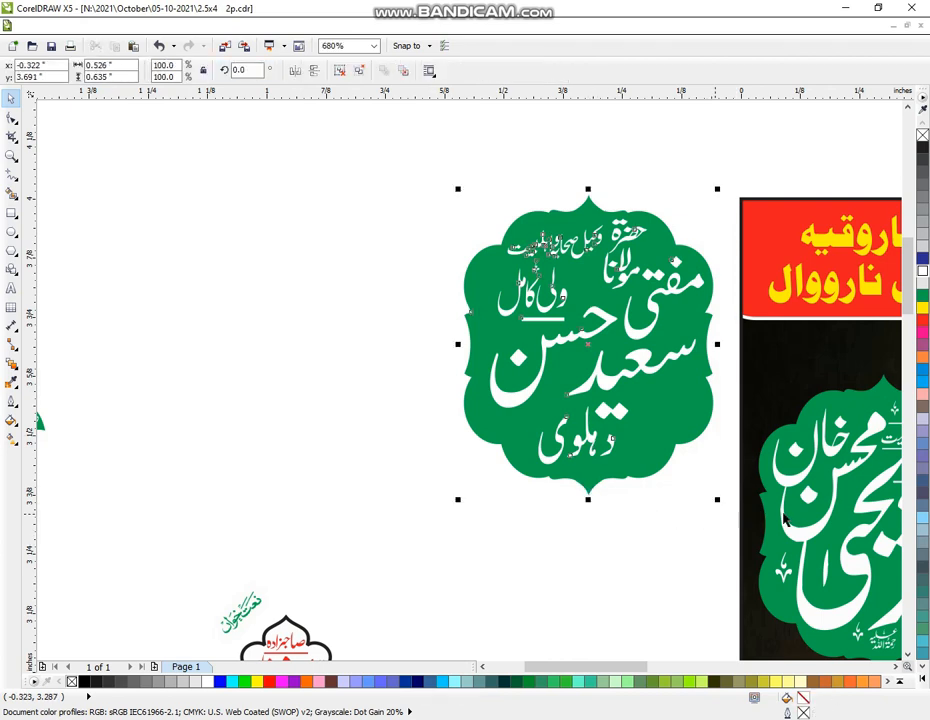
shift+click(785, 516)
key(e)
key(c)
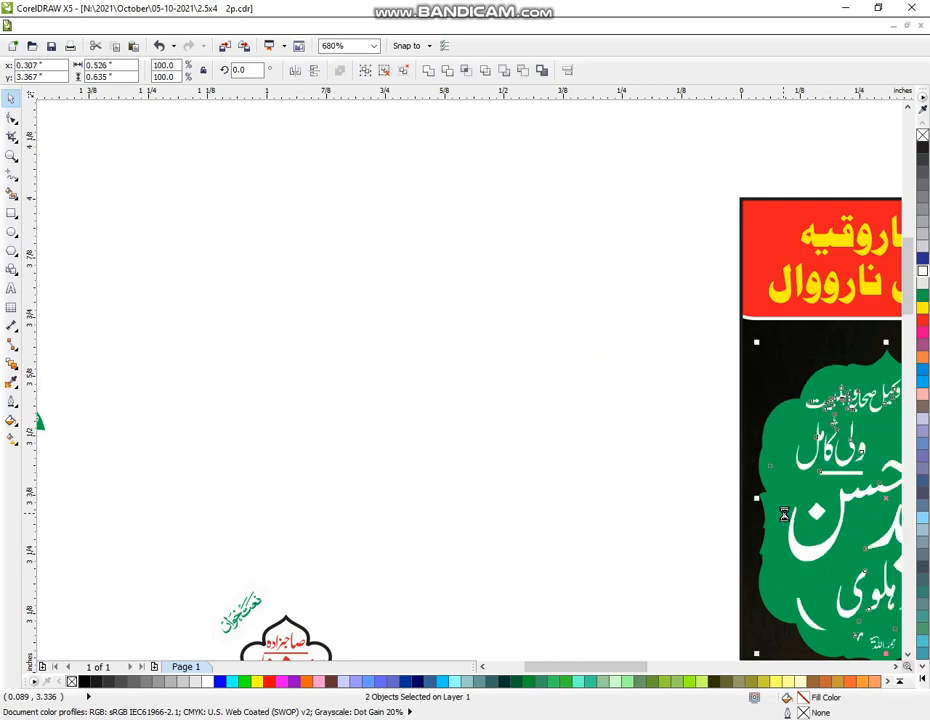
click(295, 386)
Zoom to the badges area and move the white-lettered badge onto blank canvas
click(13, 158)
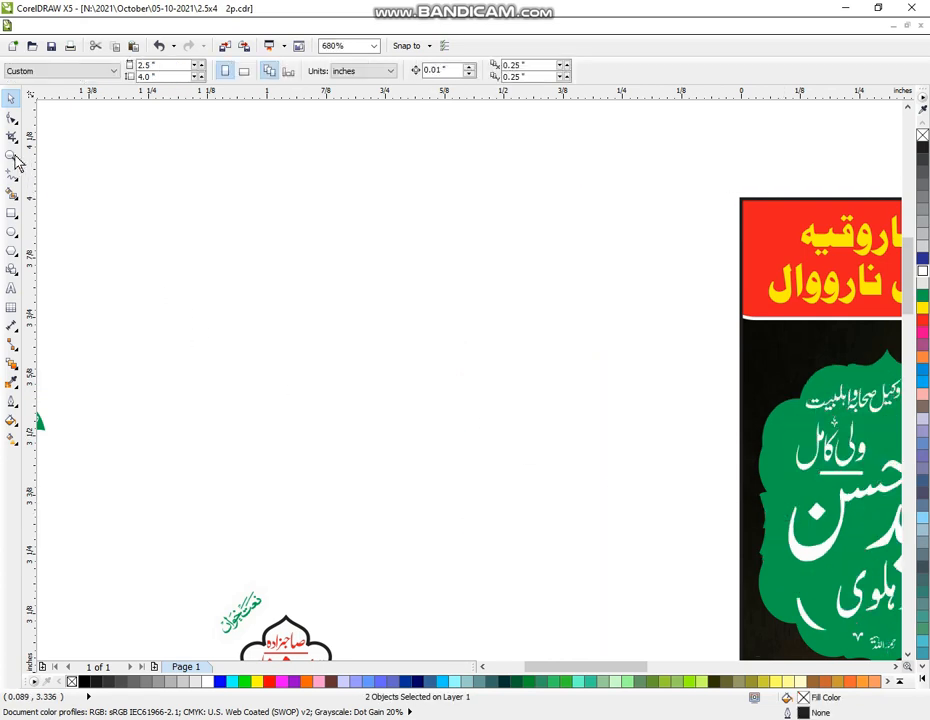
right_click(617, 486)
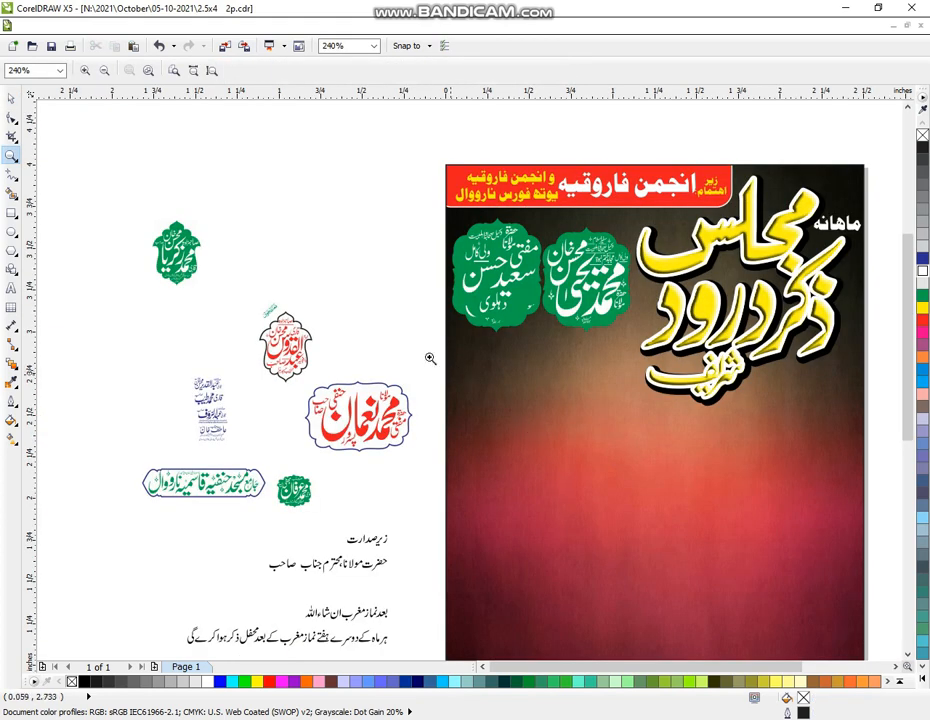
drag(107, 190, 607, 524)
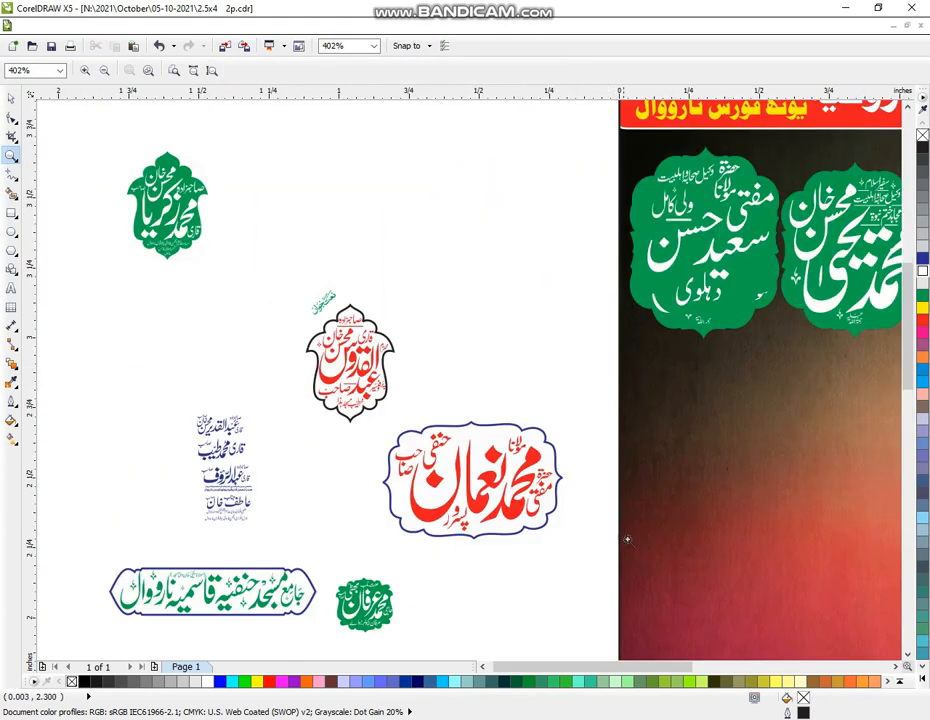
click(8, 99)
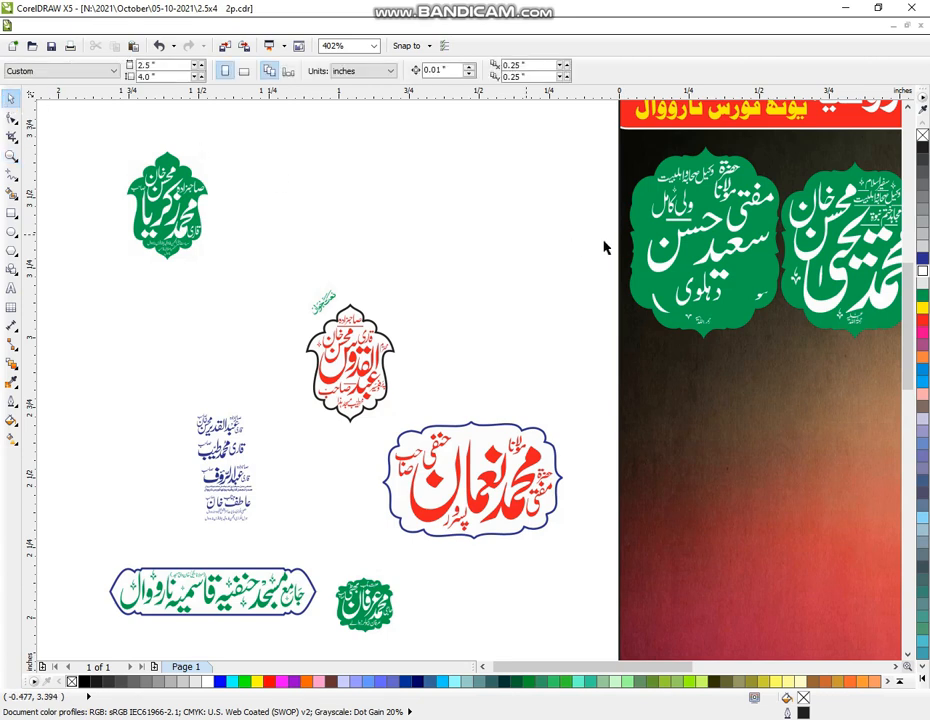
click(709, 243)
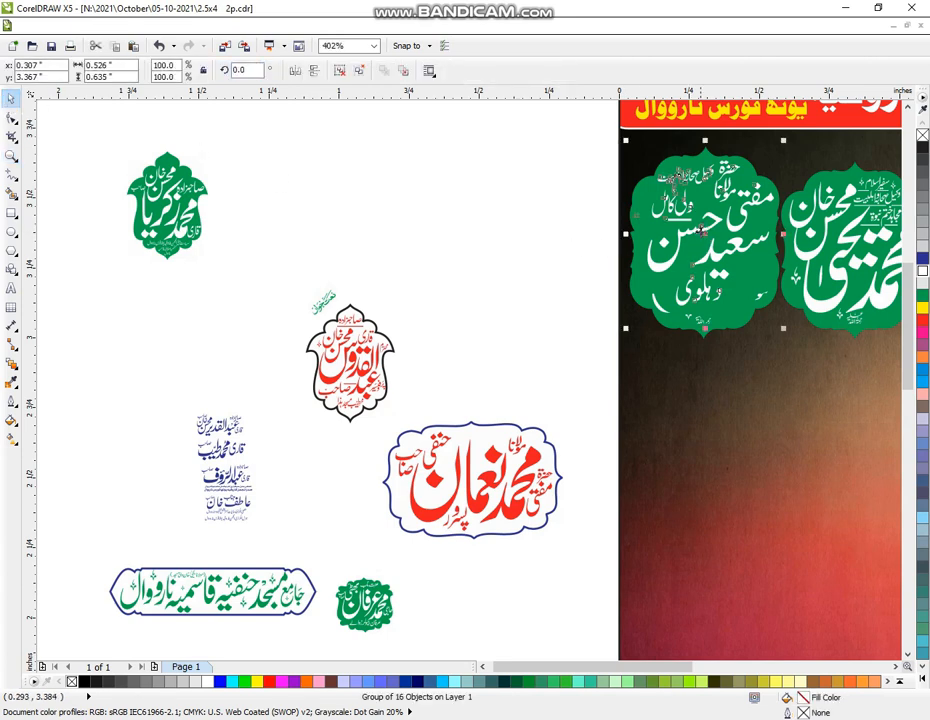
drag(709, 243, 479, 200)
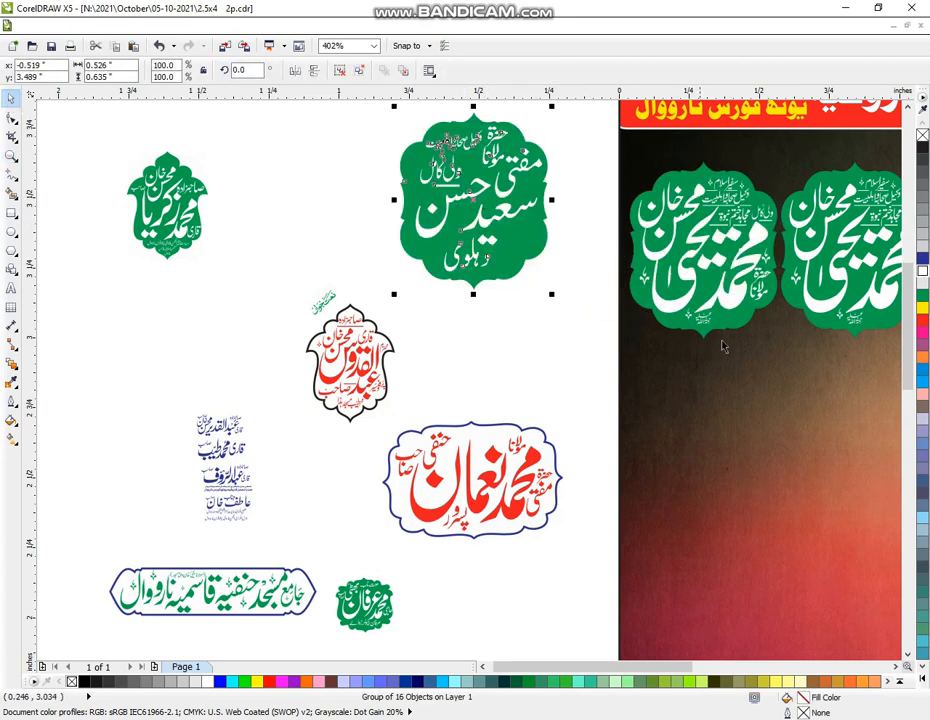
Align the white-lettered badge centred over the left poster badge
drag(737, 325, 583, 350)
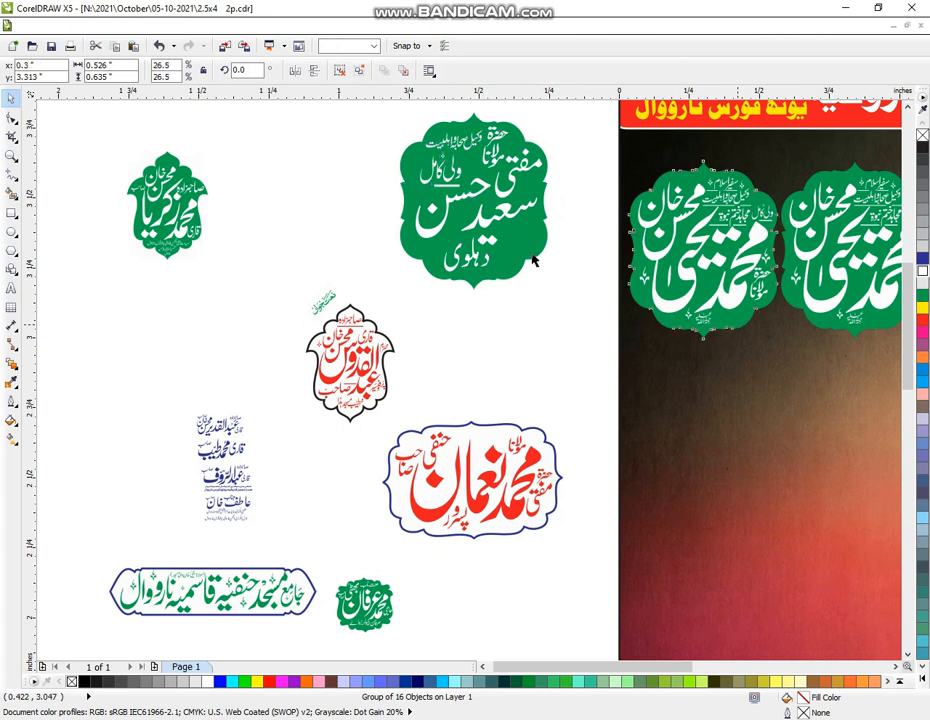
click(558, 280)
click(473, 200)
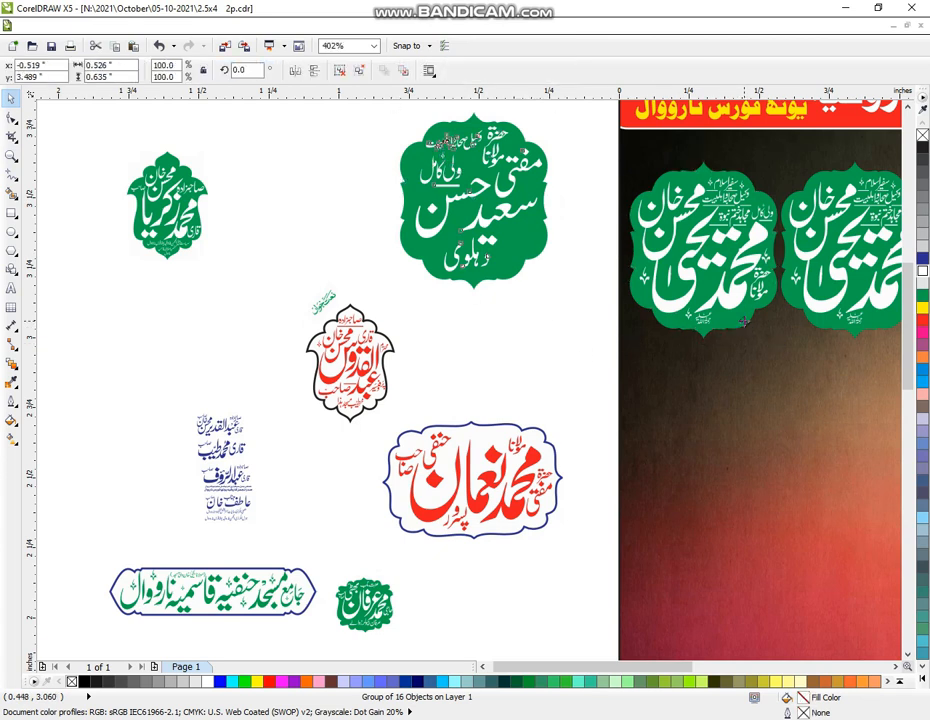
shift+click(745, 327)
key(e)
key(c)
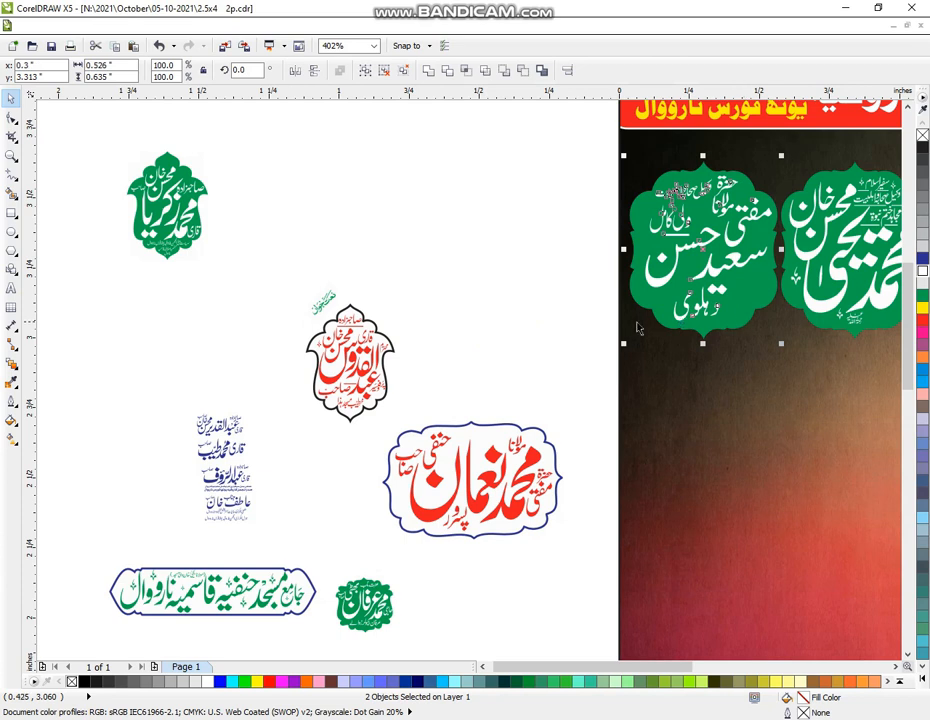
click(510, 300)
click(12, 155)
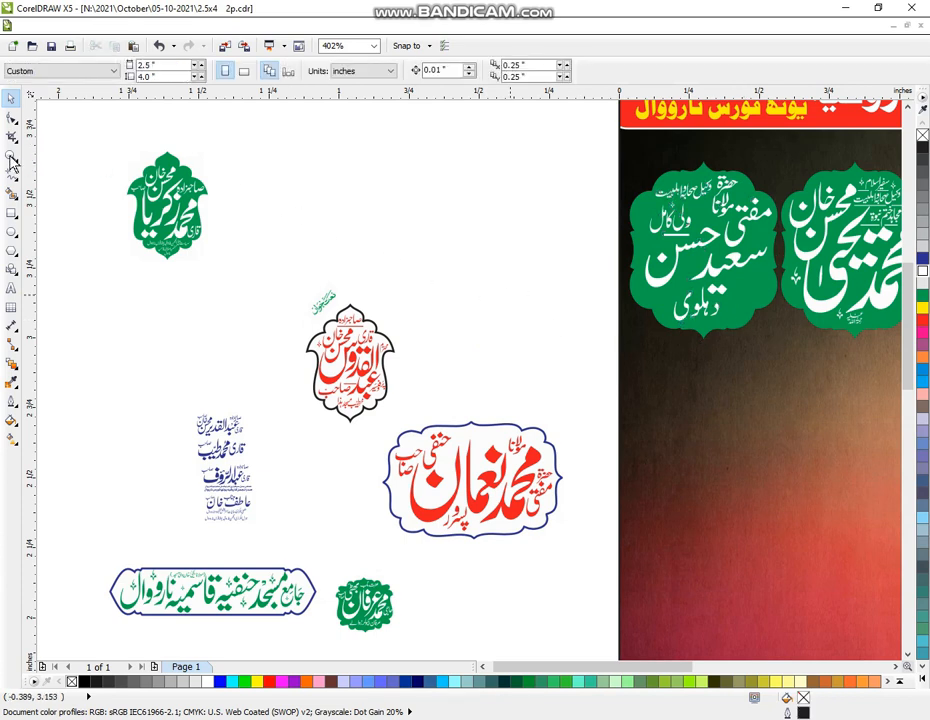
Zoom out, then zoom in closely on the poster
scroll(420, 295, down, 2)
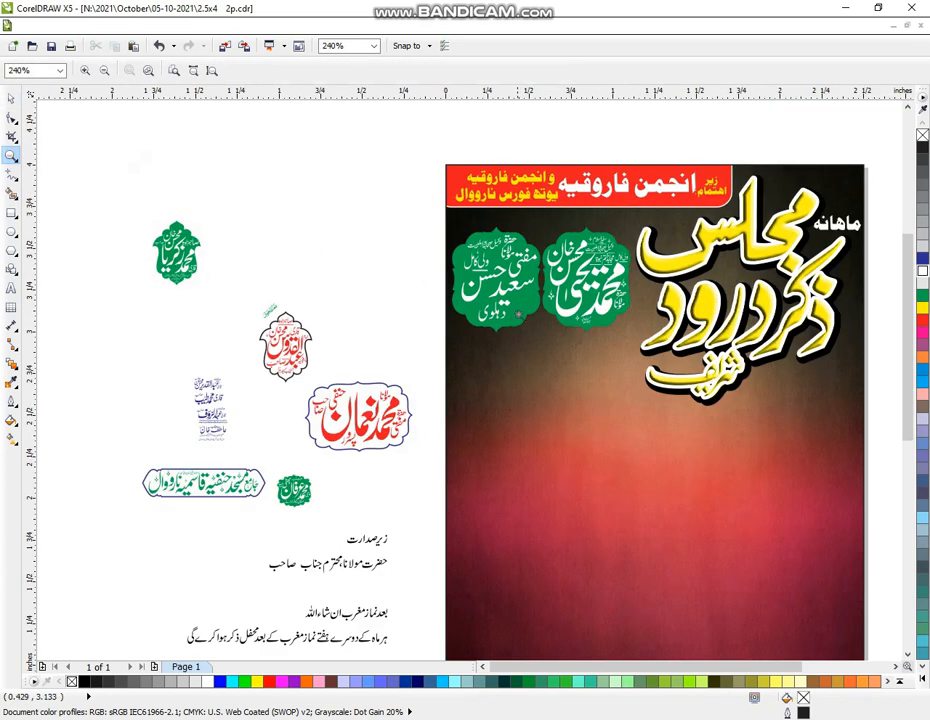
scroll(362, 317, down, 1)
scroll(362, 317, down, 2)
drag(207, 181, 608, 509)
drag(147, 145, 770, 627)
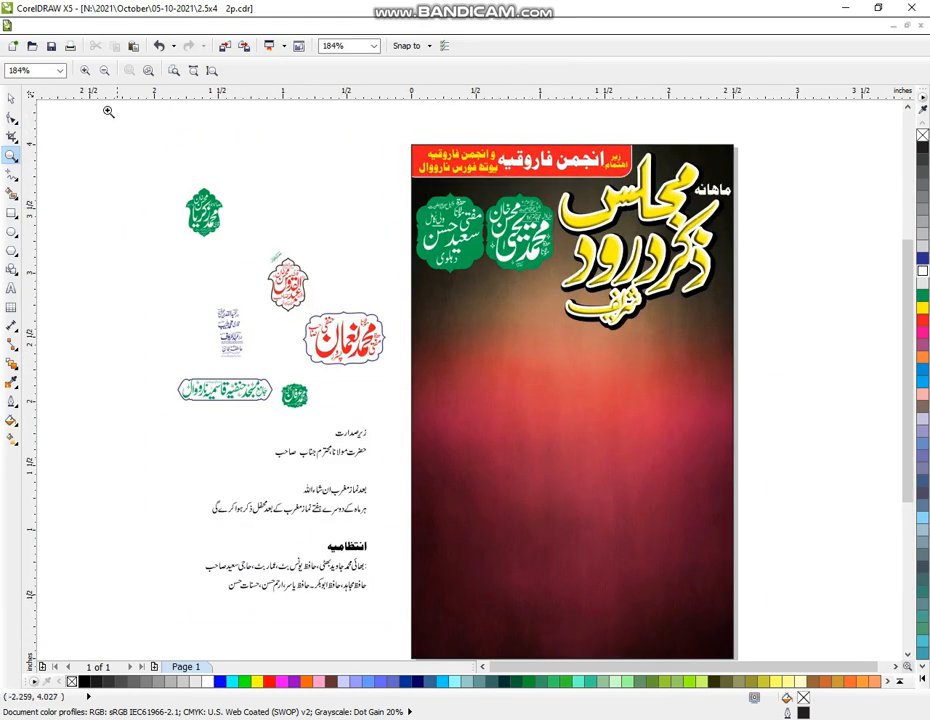
drag(108, 110, 802, 620)
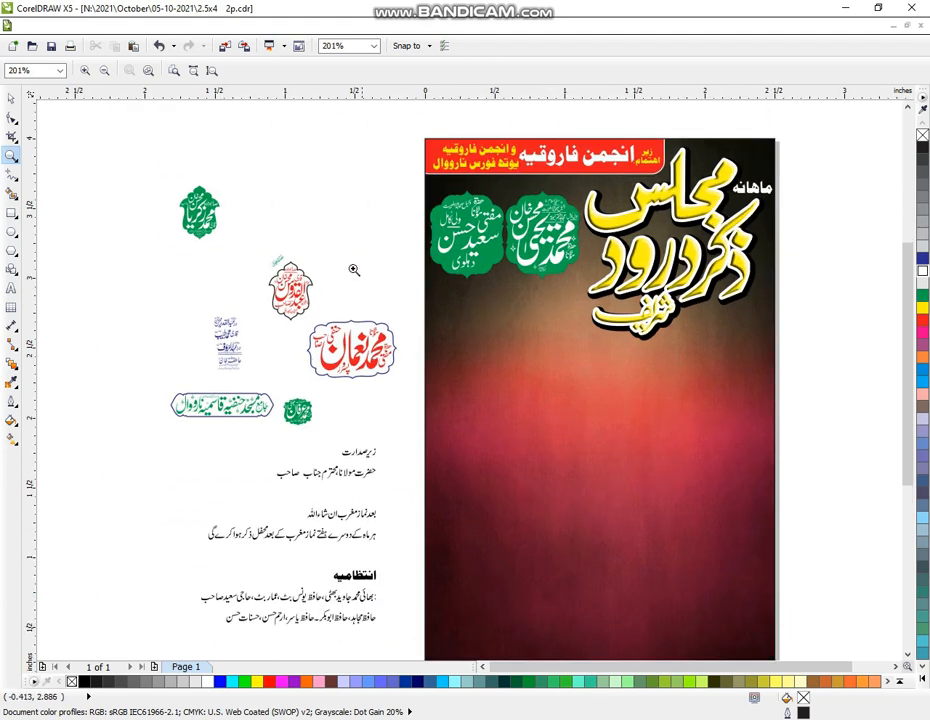
Nudge both green badges slightly up, then frame the flyer and loose artwork
click(11, 97)
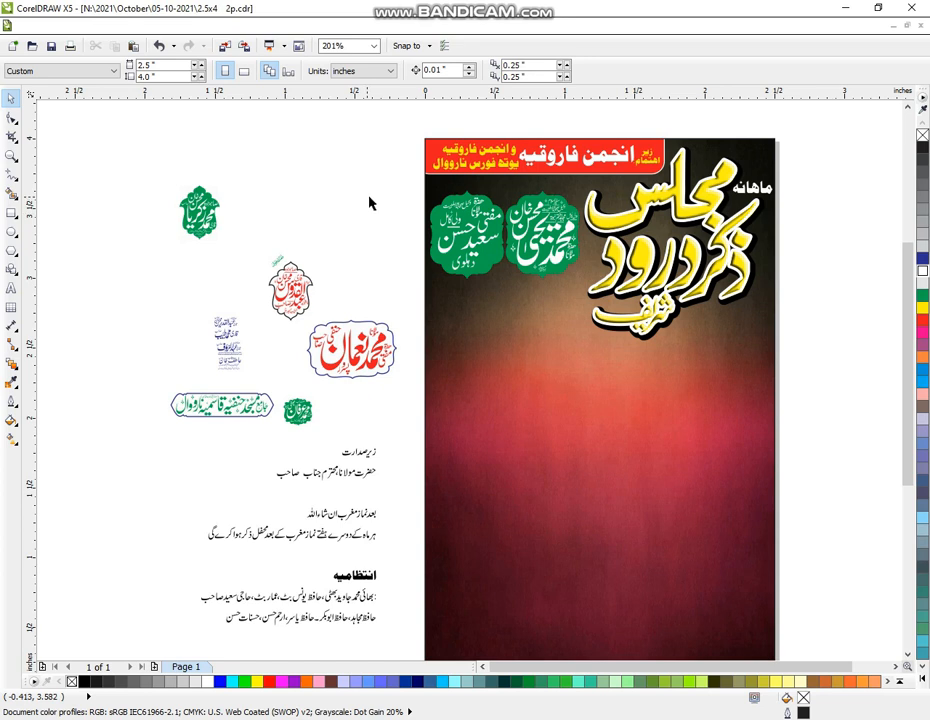
drag(378, 181, 590, 288)
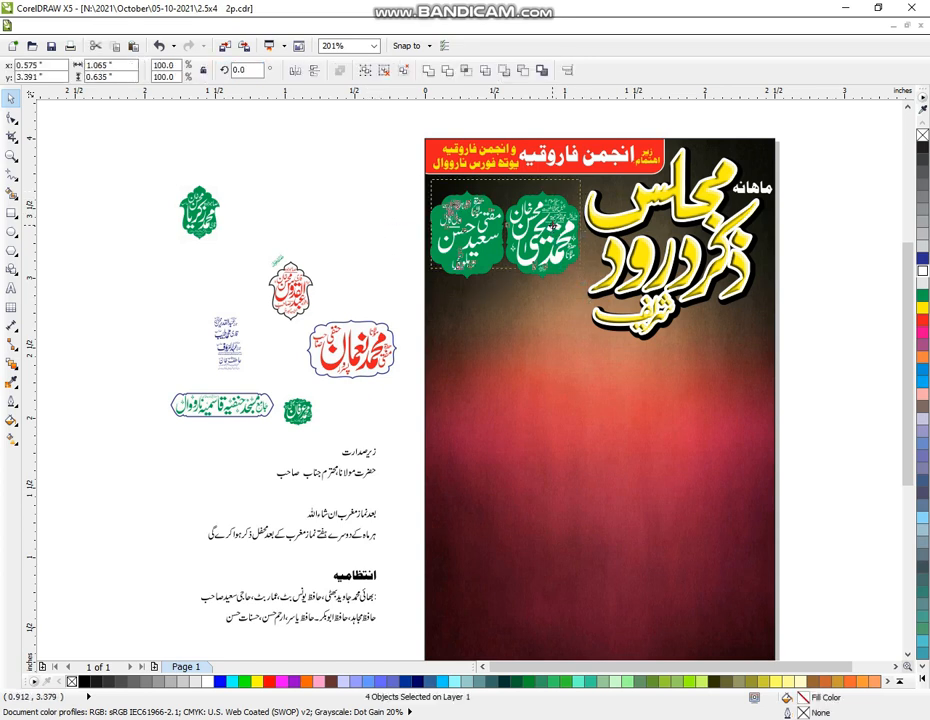
drag(555, 232, 556, 221)
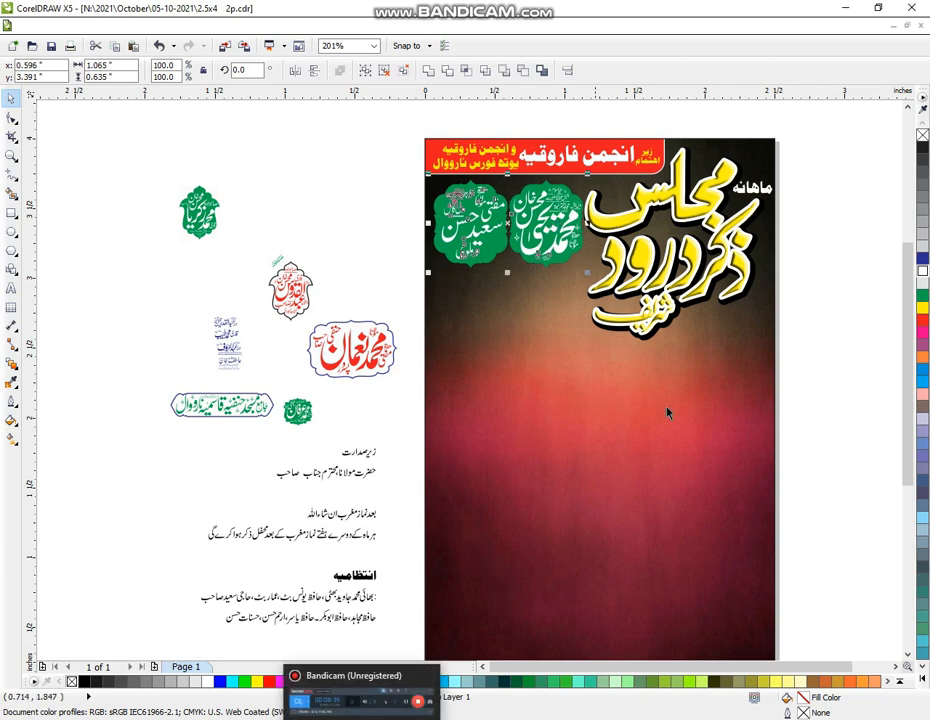
click(818, 304)
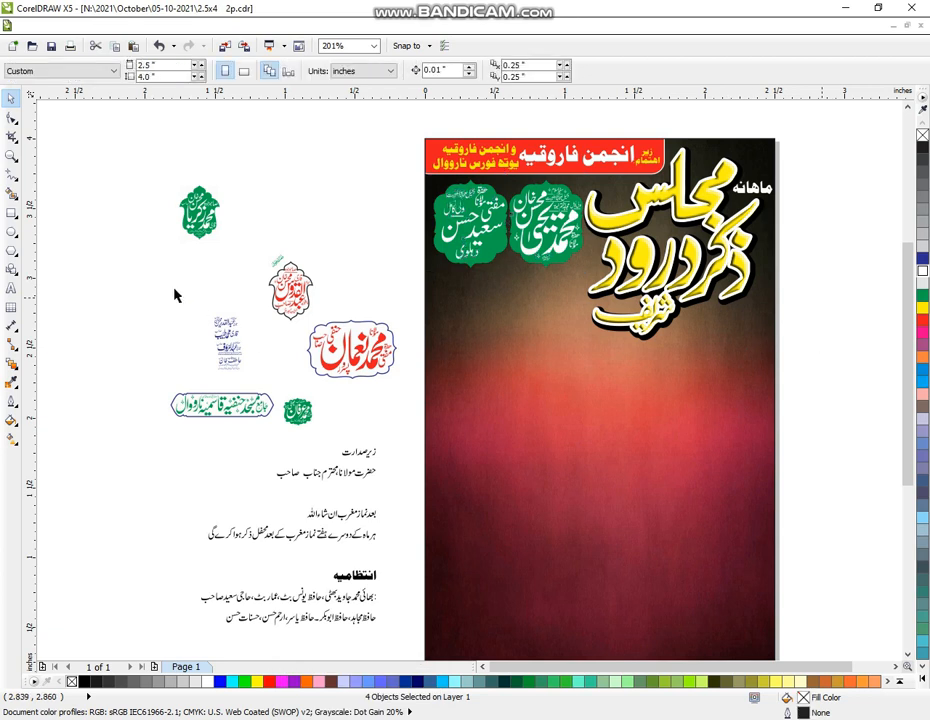
click(12, 155)
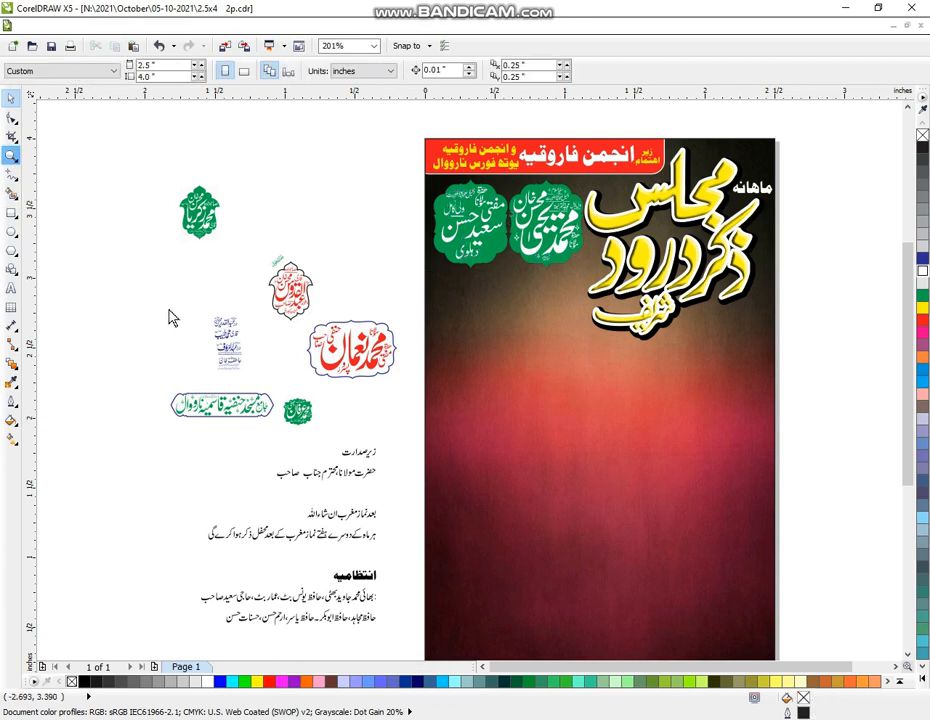
scroll(325, 389, down, 1)
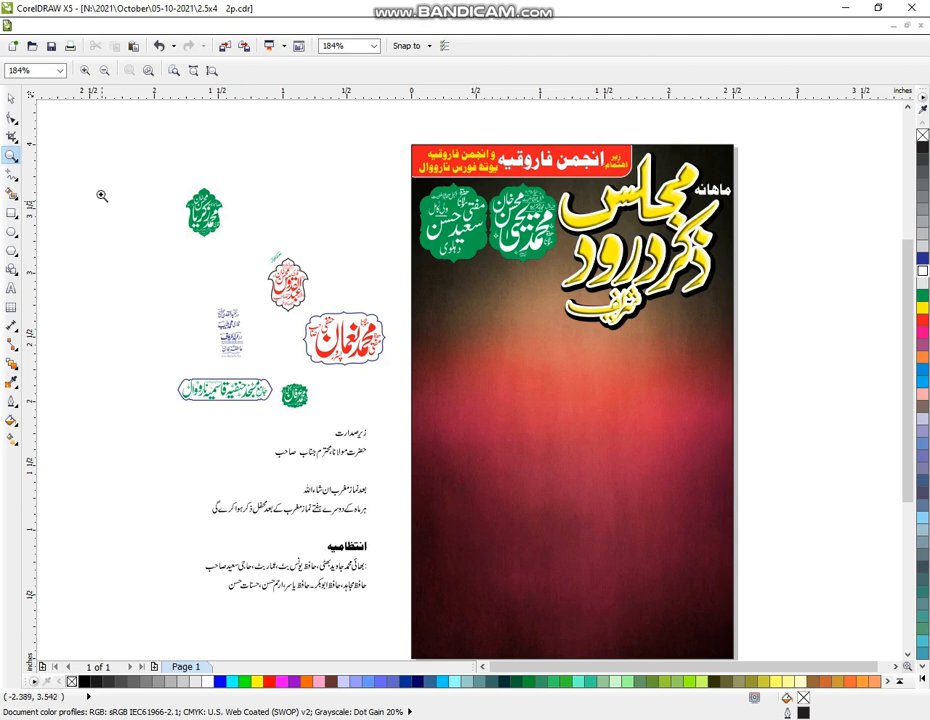
drag(90, 154, 840, 637)
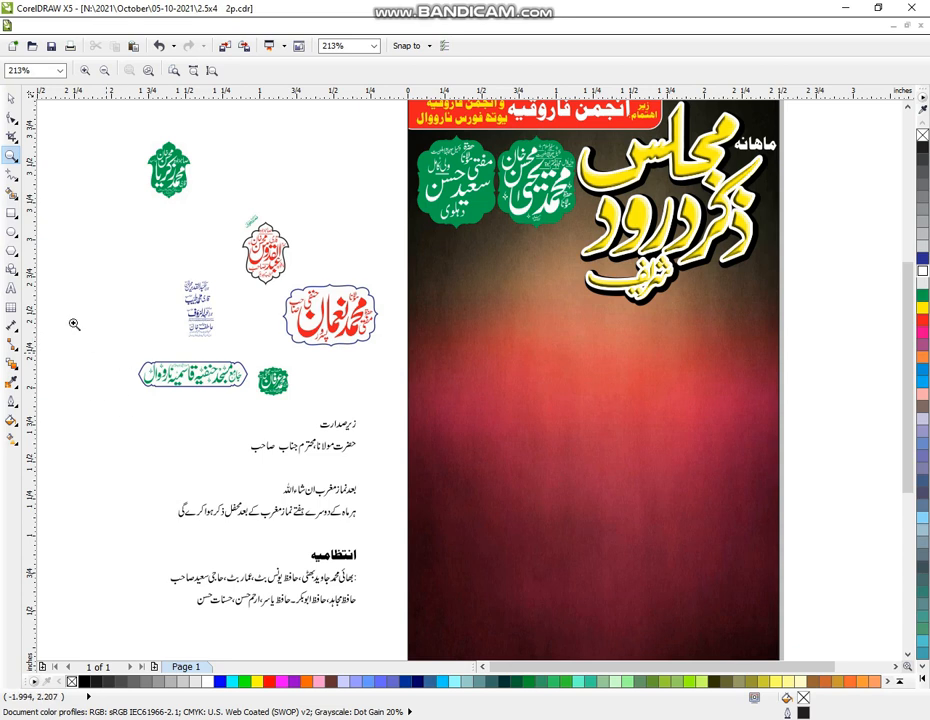
Enlarge the green mosque-name banner to about 160%
click(11, 98)
drag(115, 355, 251, 395)
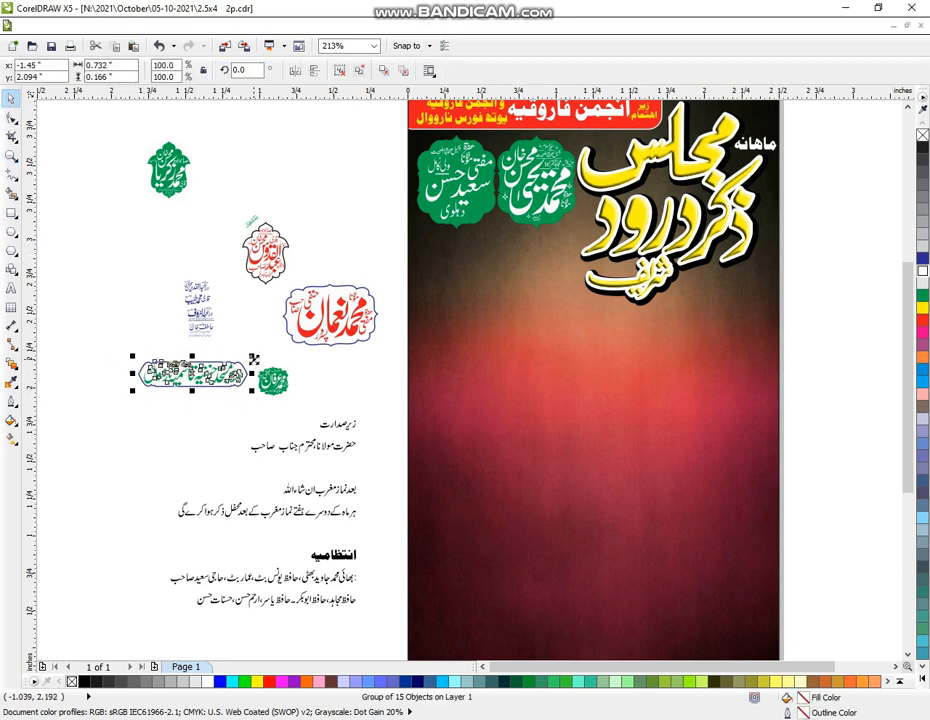
drag(253, 357, 291, 175)
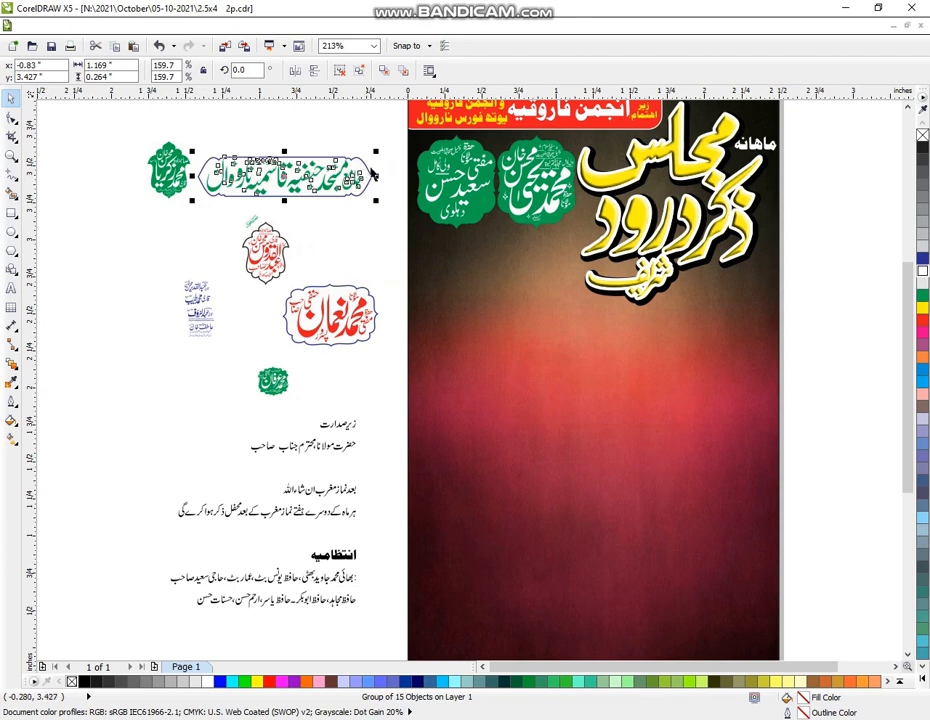
Nudge the two green medallions on the flyer down two steps
drag(386, 129, 588, 256)
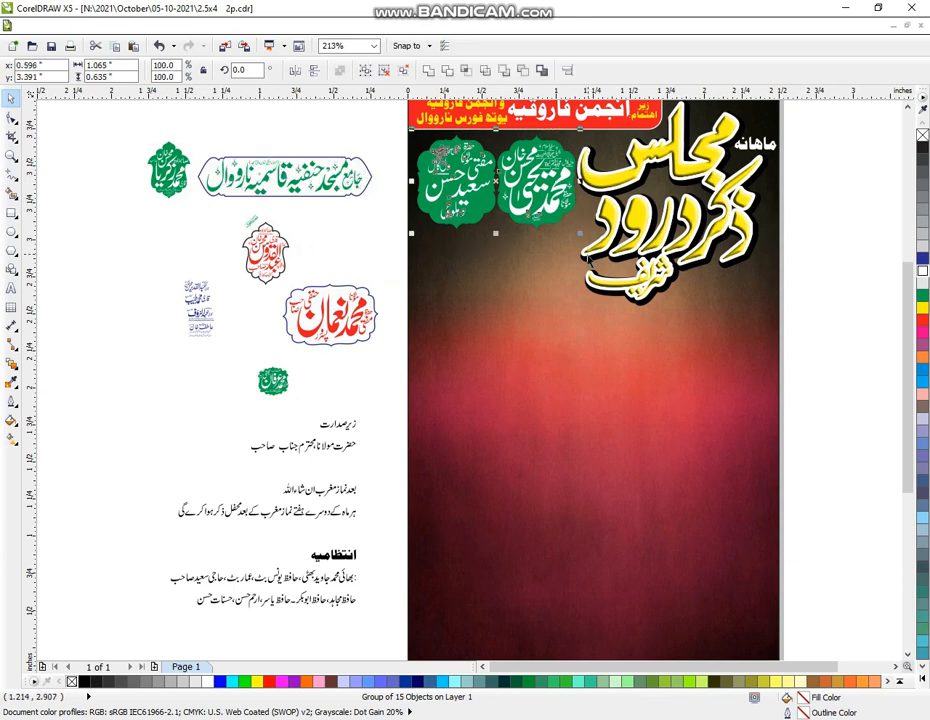
key(Down)
key(Down)
key(Down)
key(Down)
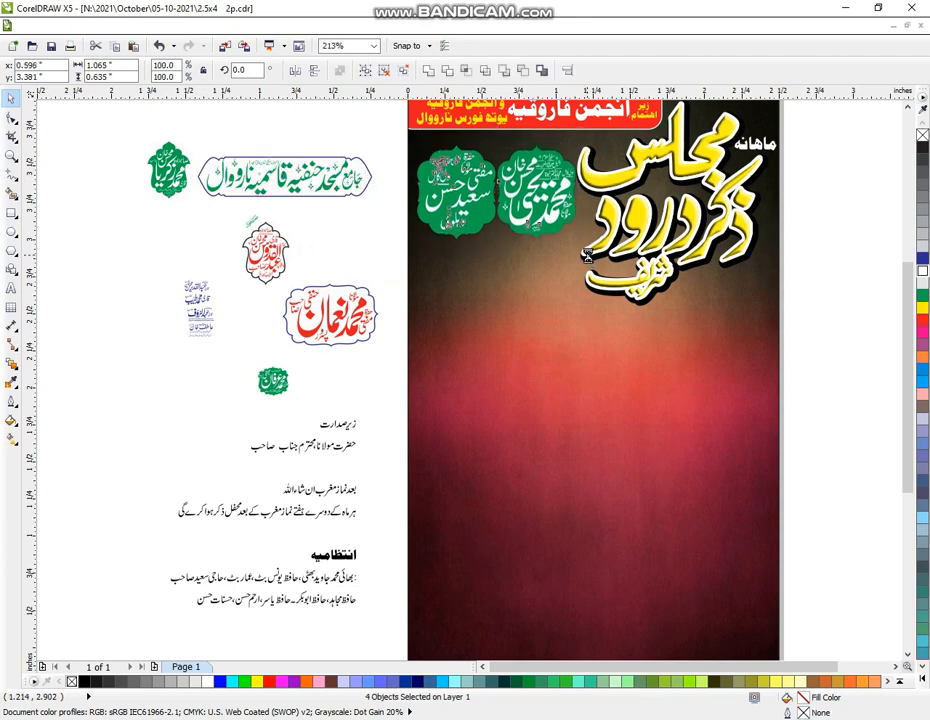
key(Down)
key(Down)
key(Down)
key(Down)
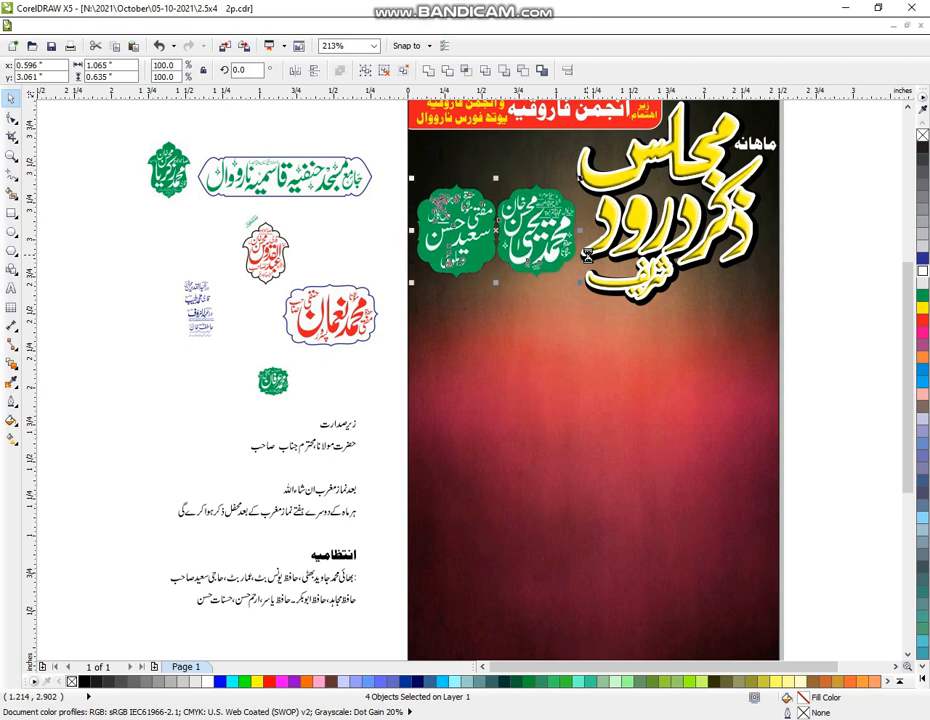
key(Right)
key(Left)
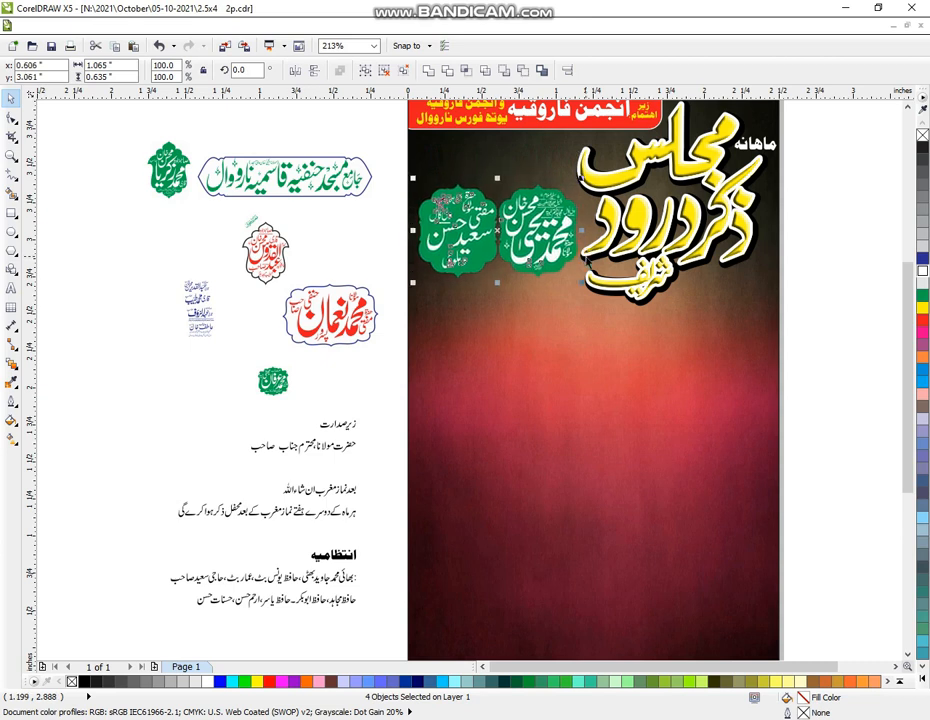
Place the mosque-name banner on the flyer above the medallions, narrowed slightly to fit
click(268, 187)
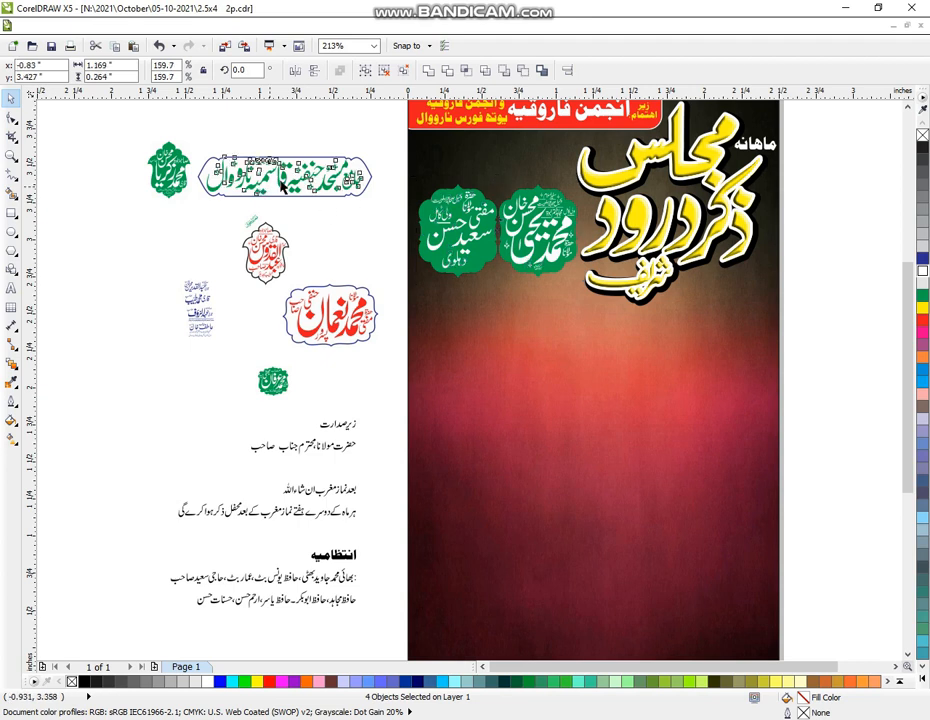
click(283, 185)
drag(283, 185, 484, 160)
drag(397, 158, 404, 158)
click(327, 172)
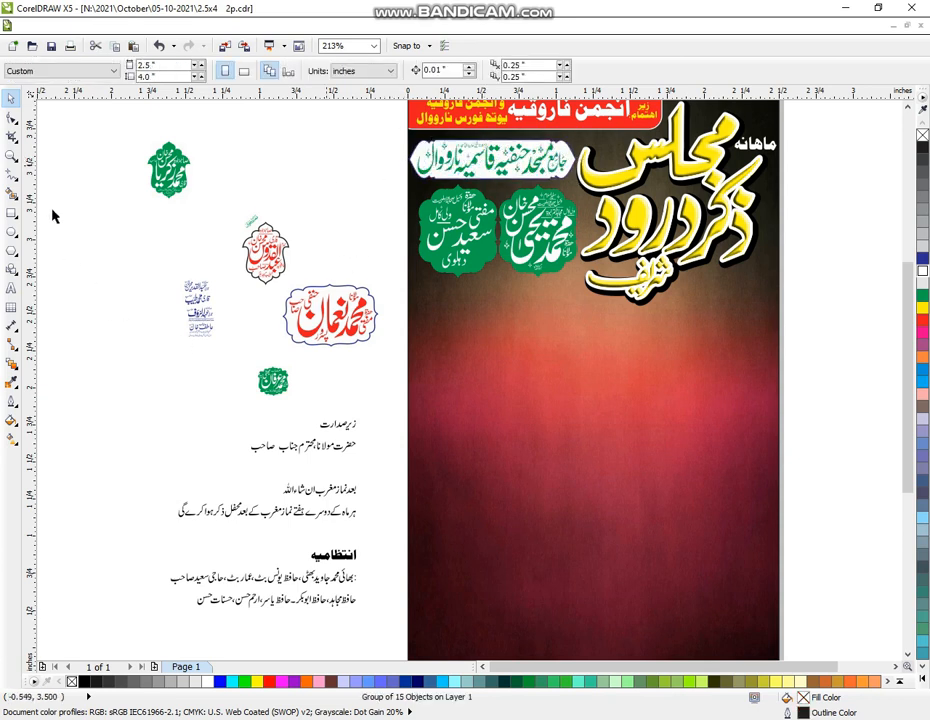
click(11, 155)
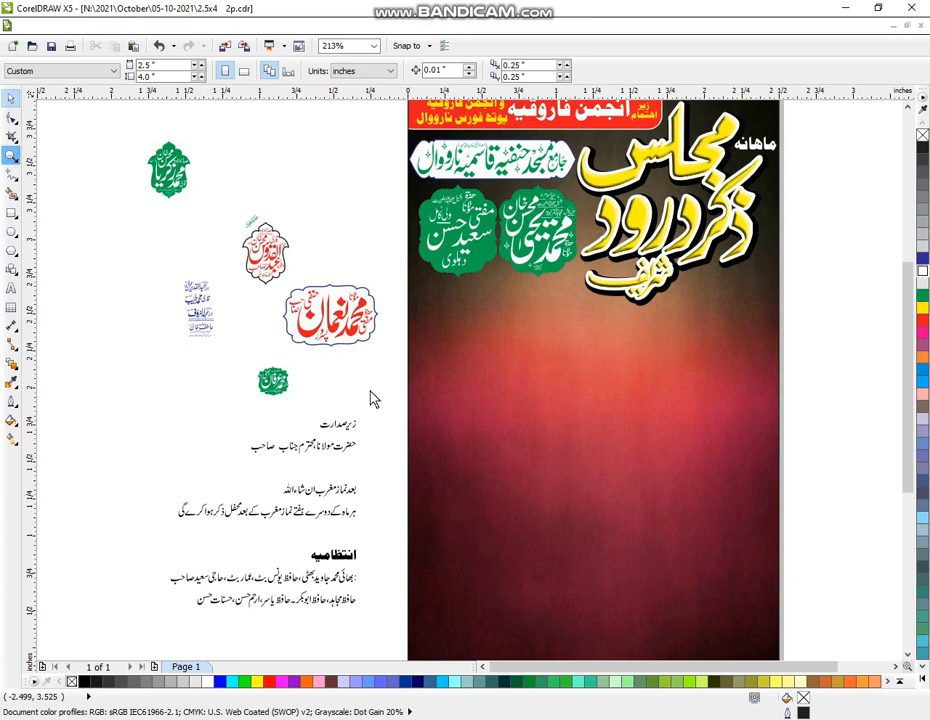
scroll(481, 362, down, 2)
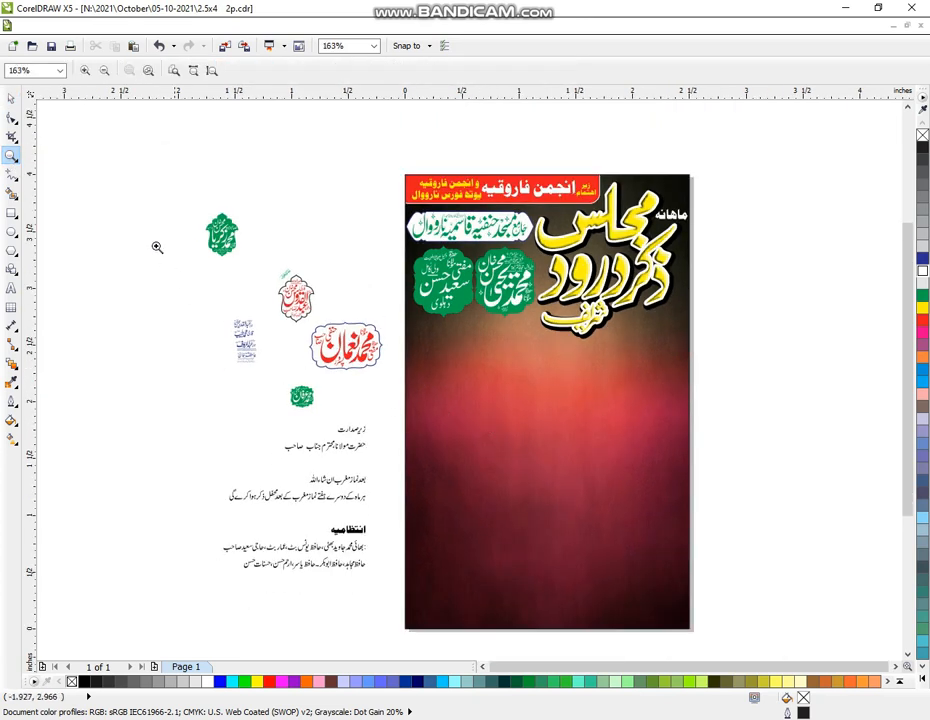
drag(125, 183, 790, 645)
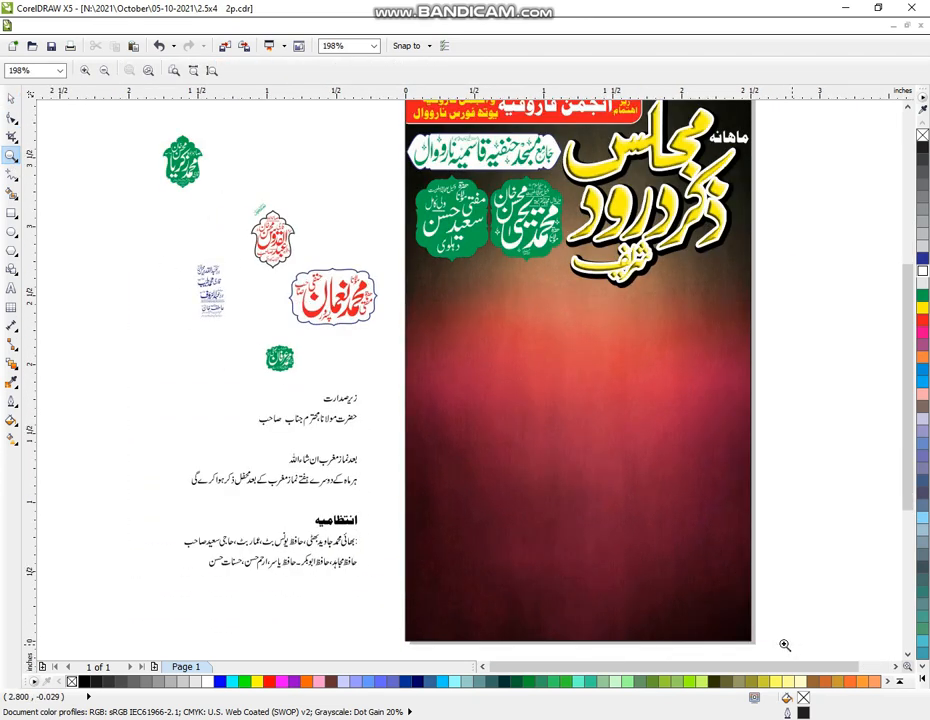
Draw a rectangle over the flyer's lower part and round all its corners
click(11, 212)
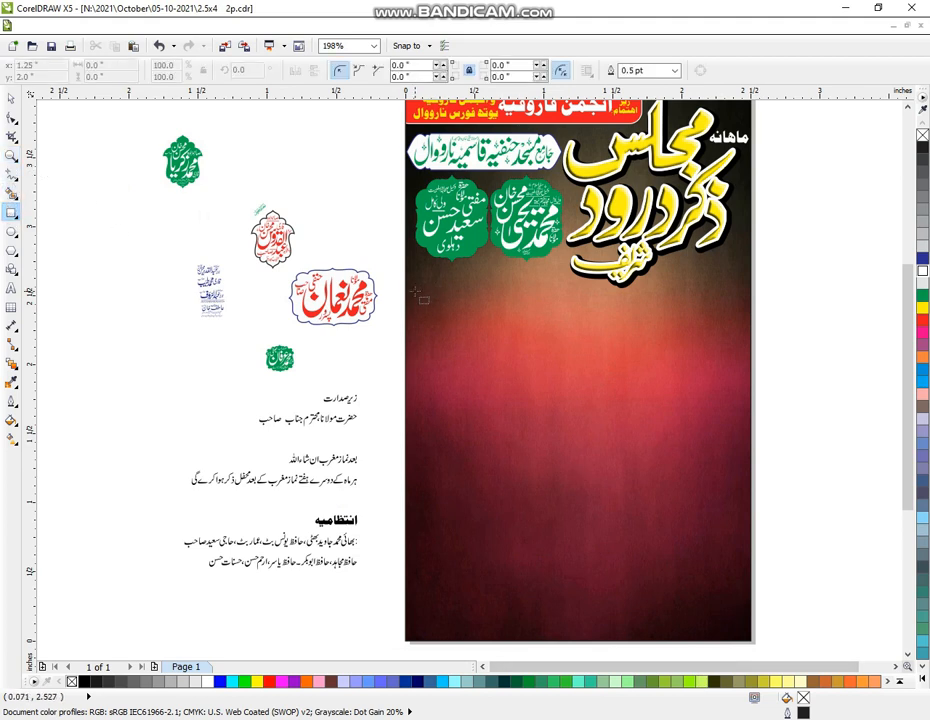
drag(418, 331, 744, 635)
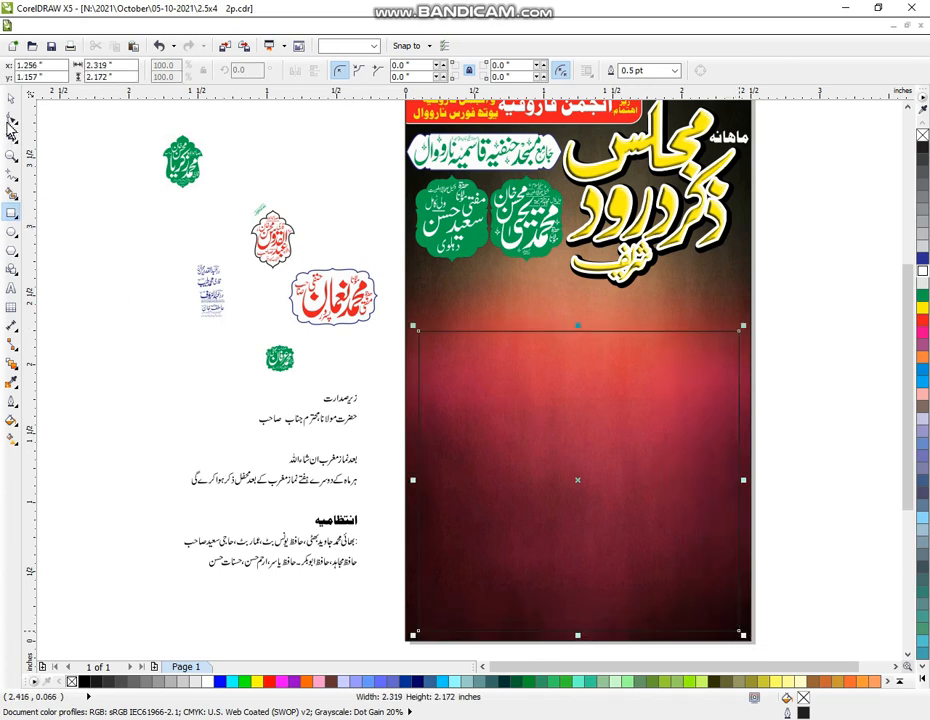
click(11, 98)
click(11, 119)
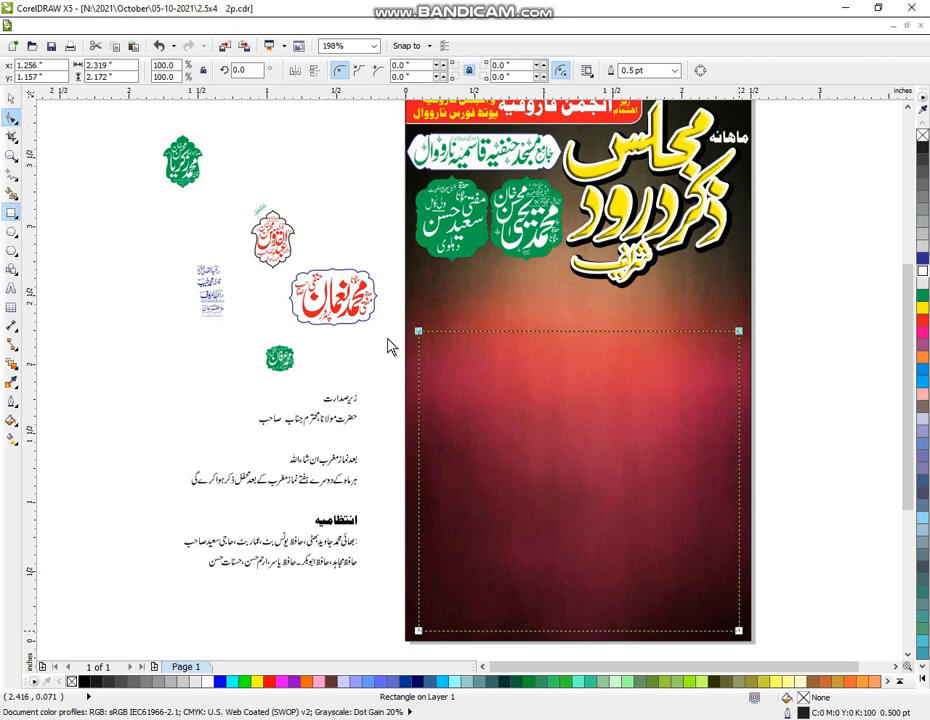
drag(423, 336, 421, 346)
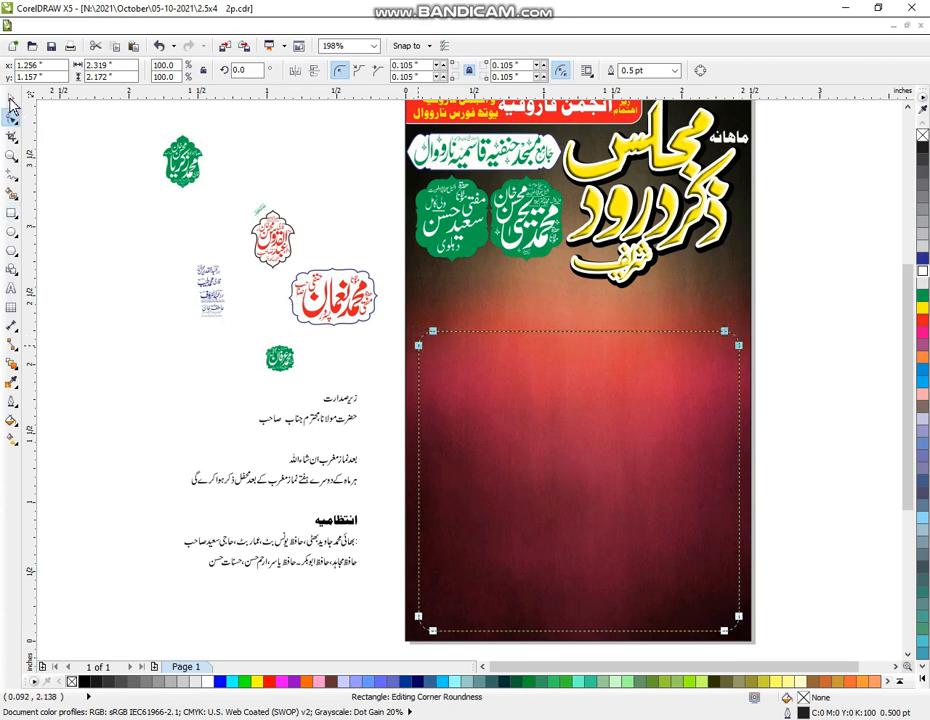
click(12, 102)
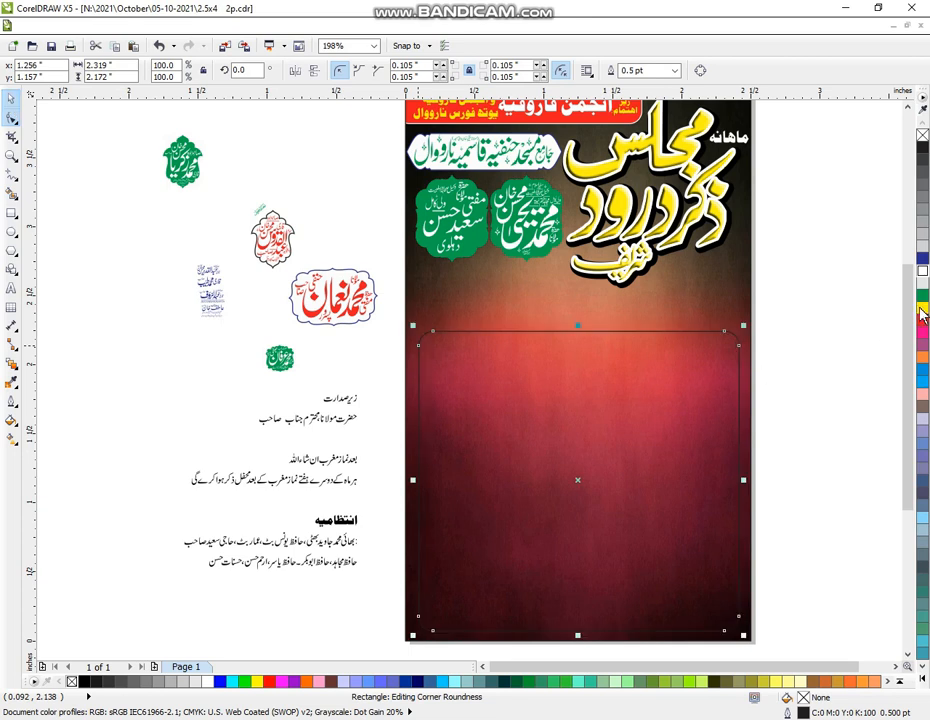
Fill the rounded rectangle blue with a white outline
click(921, 259)
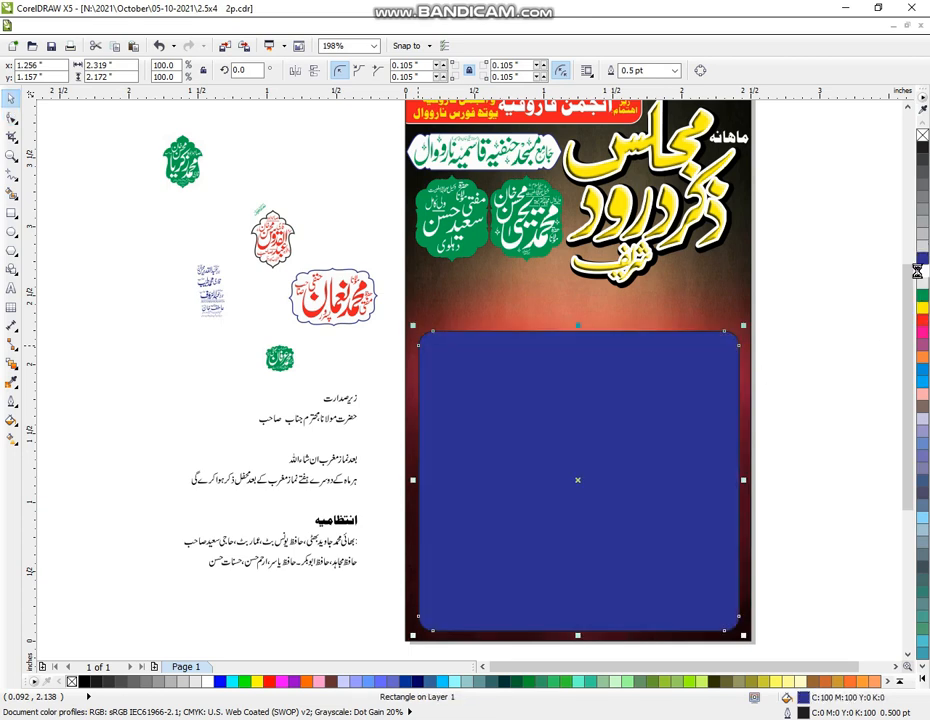
right_click(920, 271)
click(829, 322)
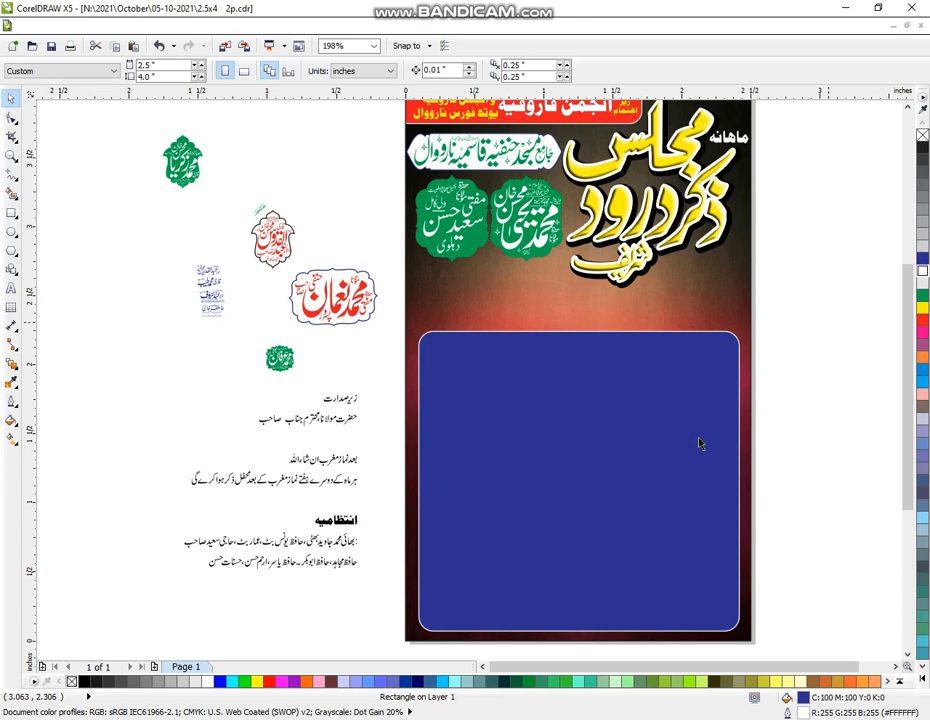
click(600, 470)
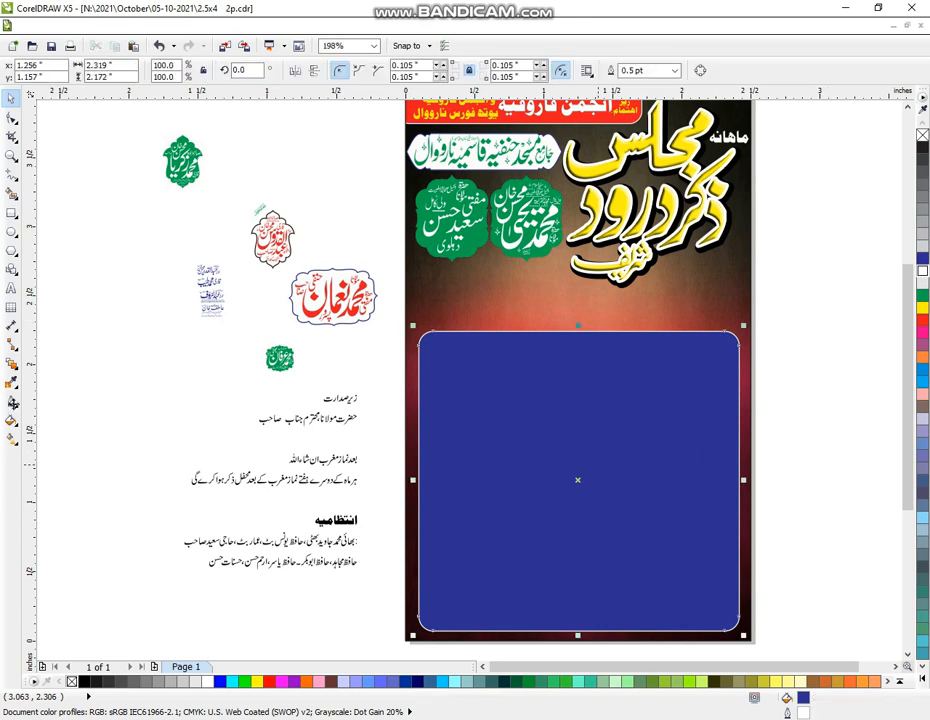
Set the outline to 3.0 pt with round corners and caps, behind fill, scaling with image
click(12, 401)
click(70, 406)
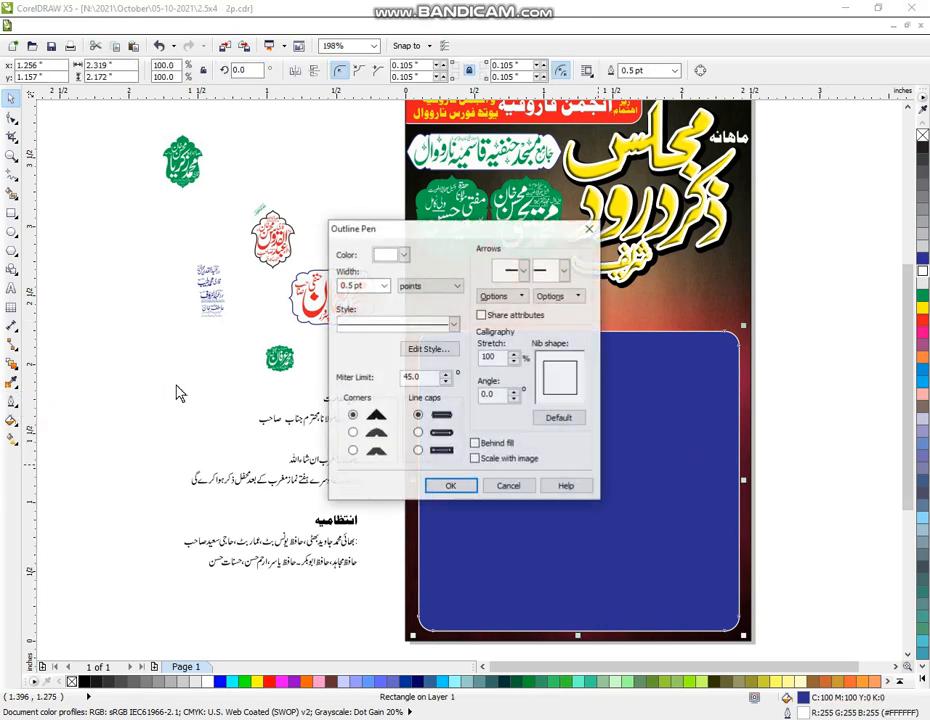
click(384, 286)
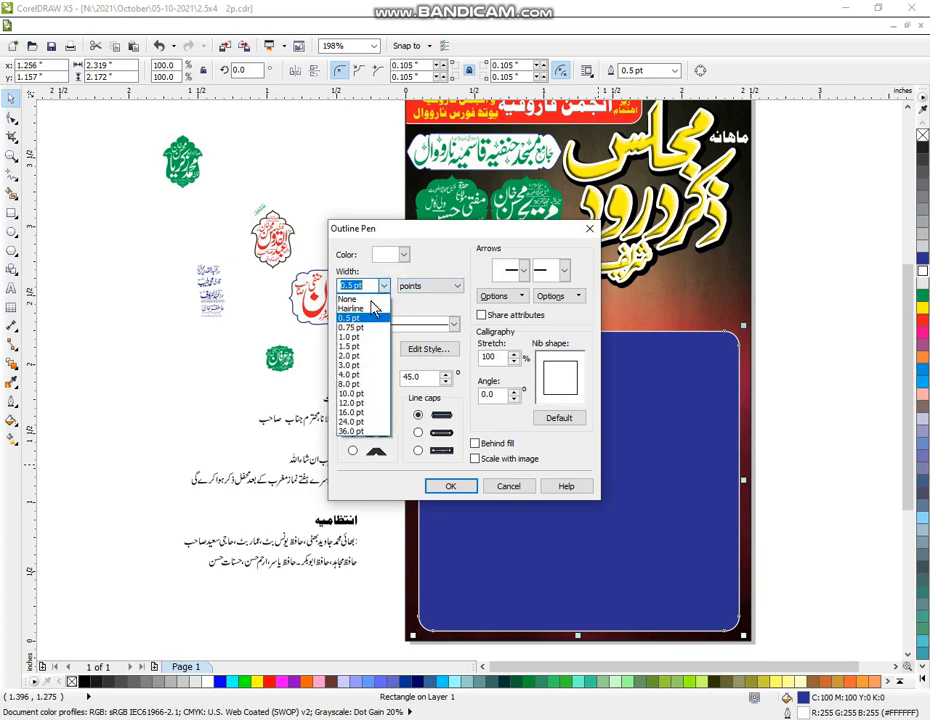
click(352, 364)
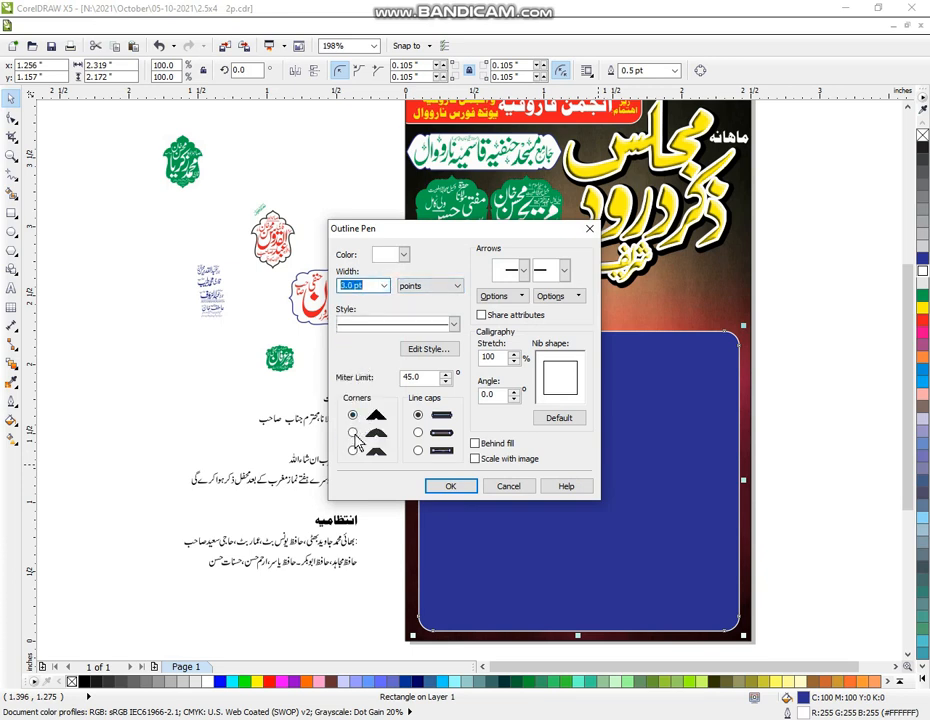
click(352, 432)
click(418, 432)
click(475, 443)
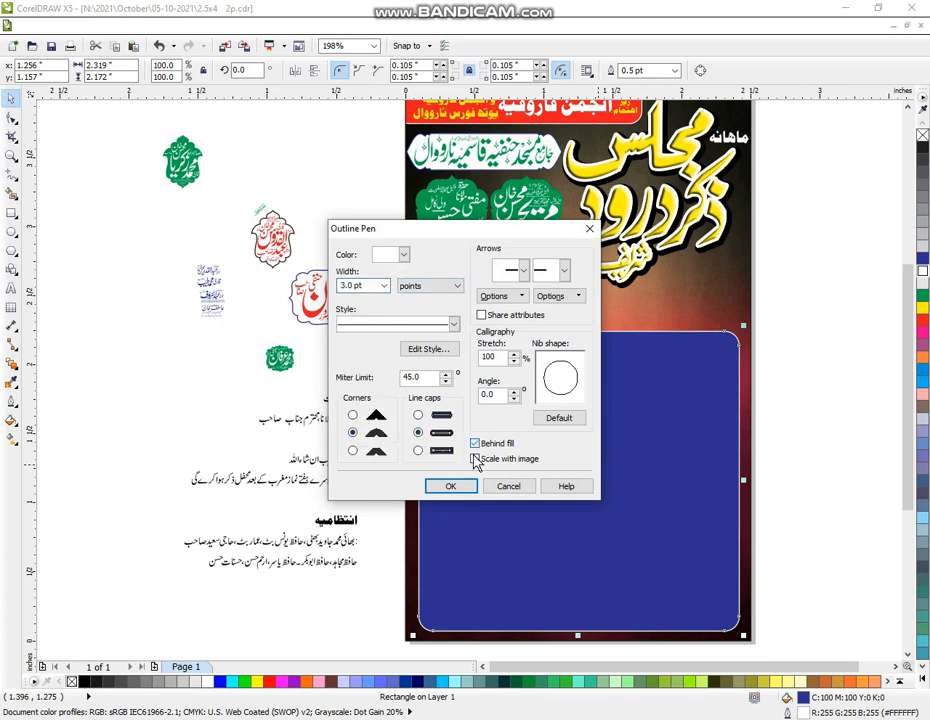
click(475, 459)
click(452, 487)
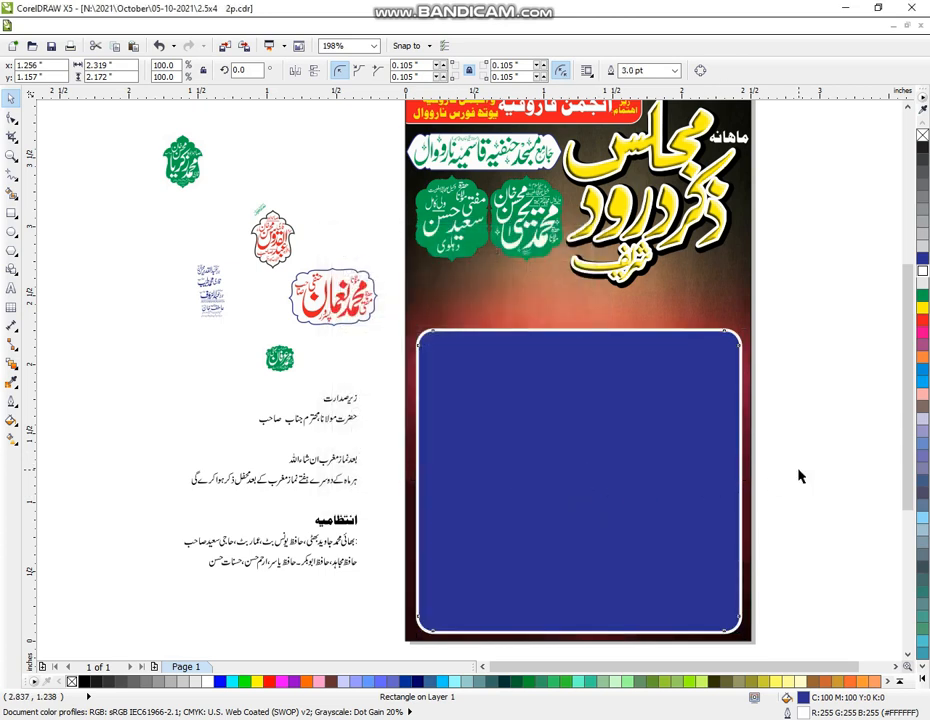
click(650, 504)
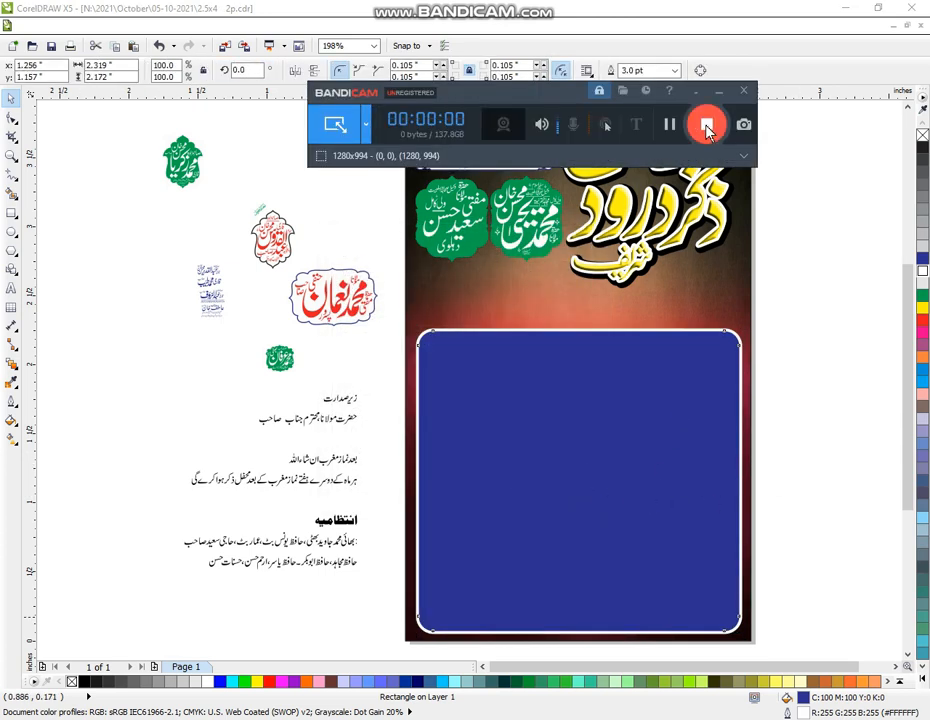
Refill the rounded panel with deep red (C:13 M:100 Y:100 K:6)
click(797, 322)
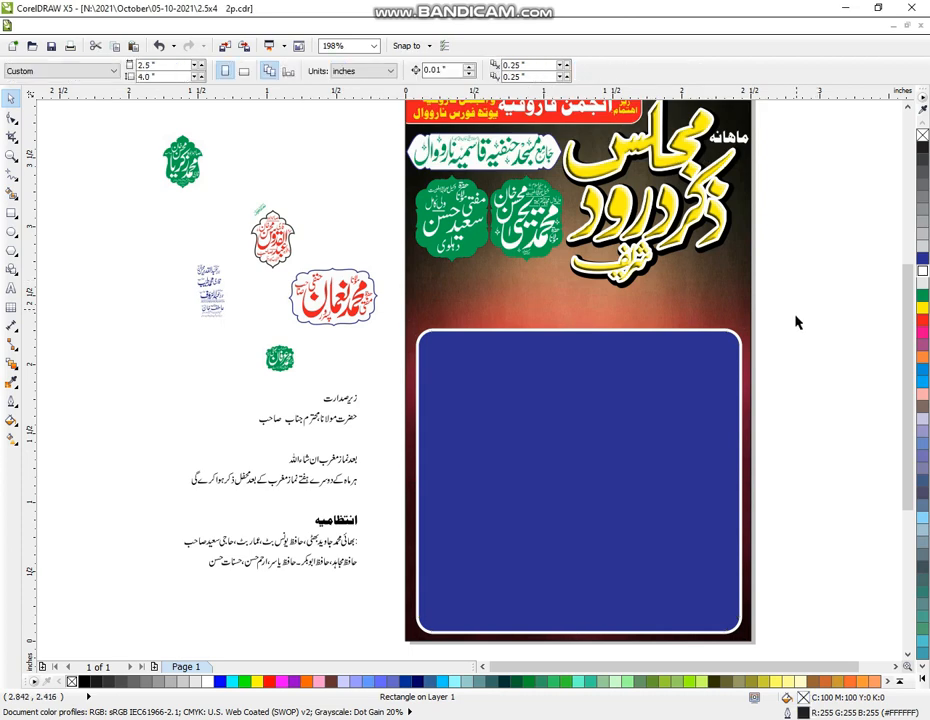
click(921, 322)
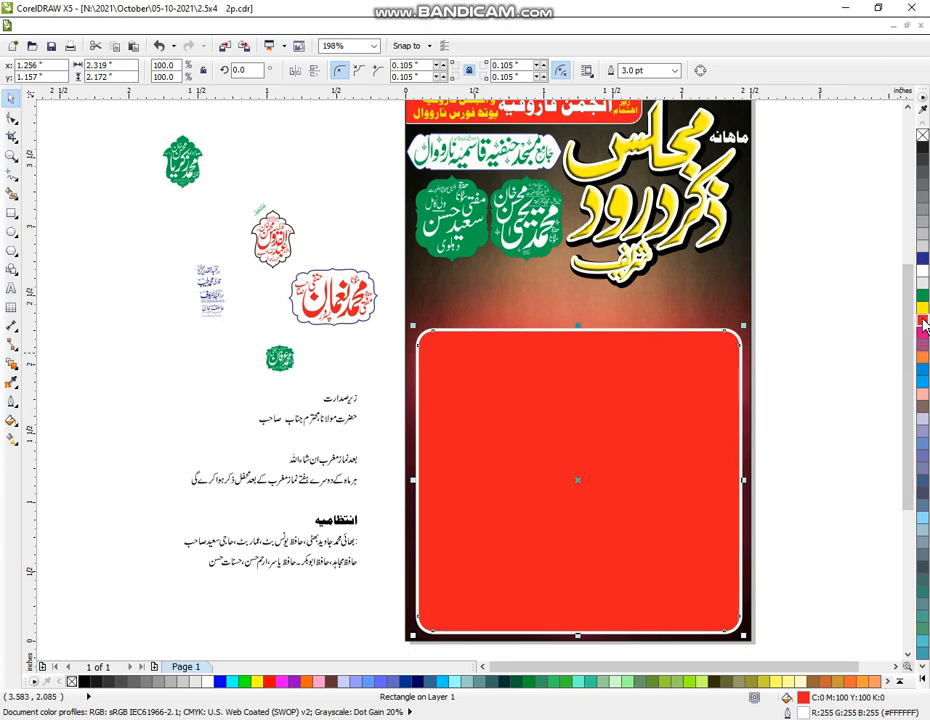
drag(924, 325, 905, 360)
key(Escape)
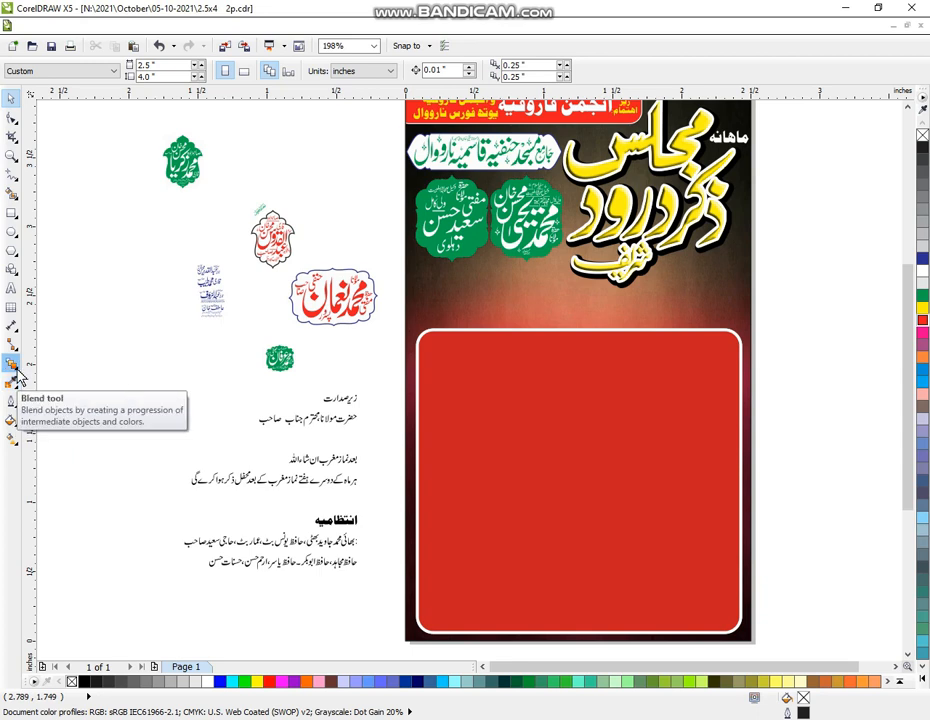
Apply a top-to-bottom linear transparency to the red info panel
click(16, 366)
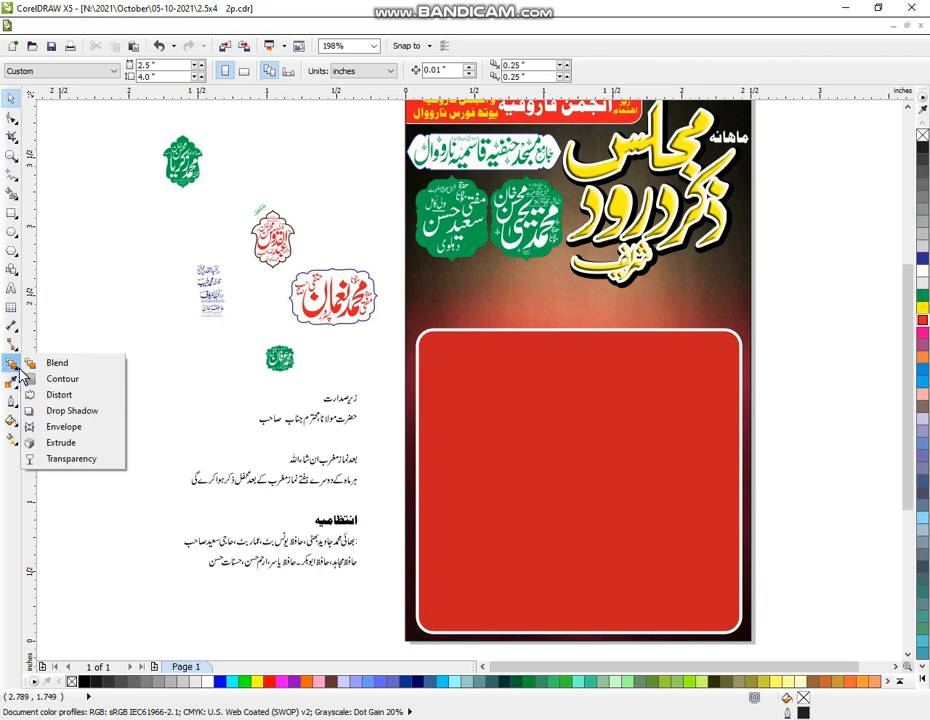
click(72, 459)
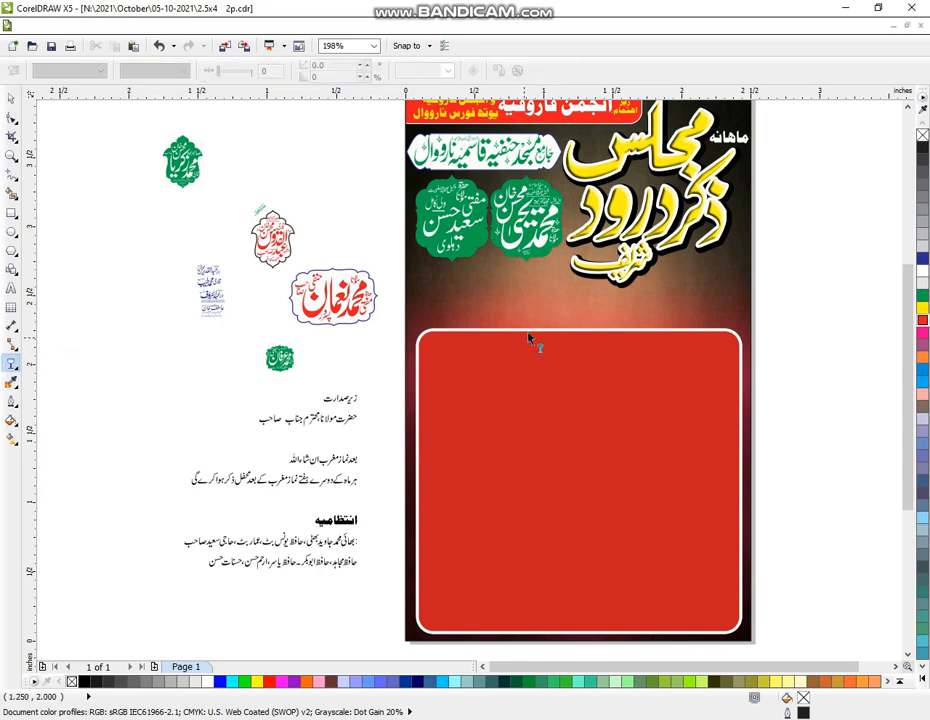
click(586, 620)
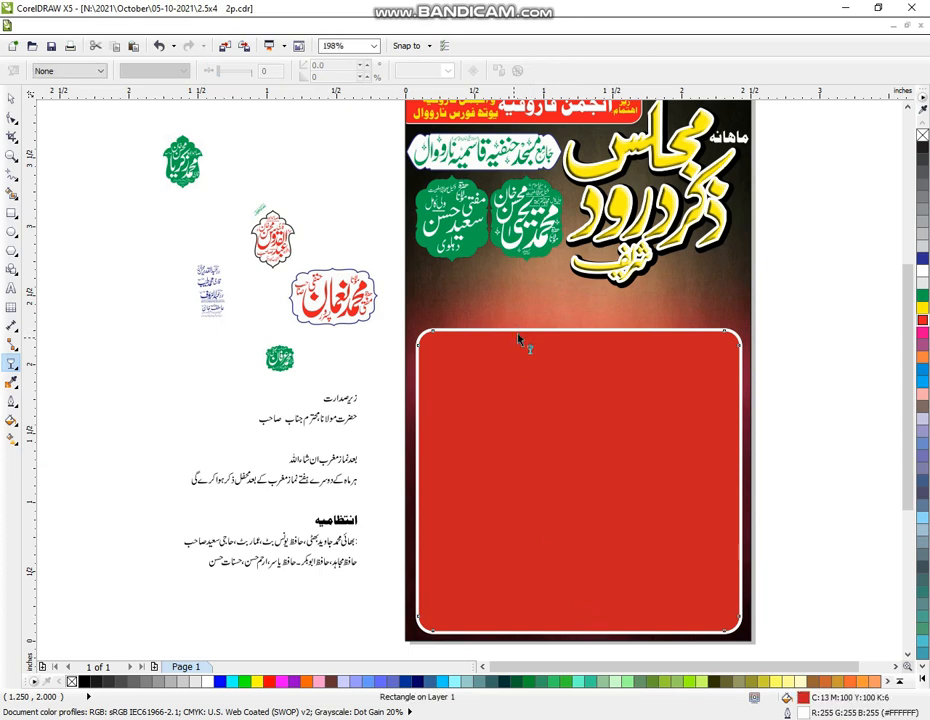
drag(514, 336, 611, 608)
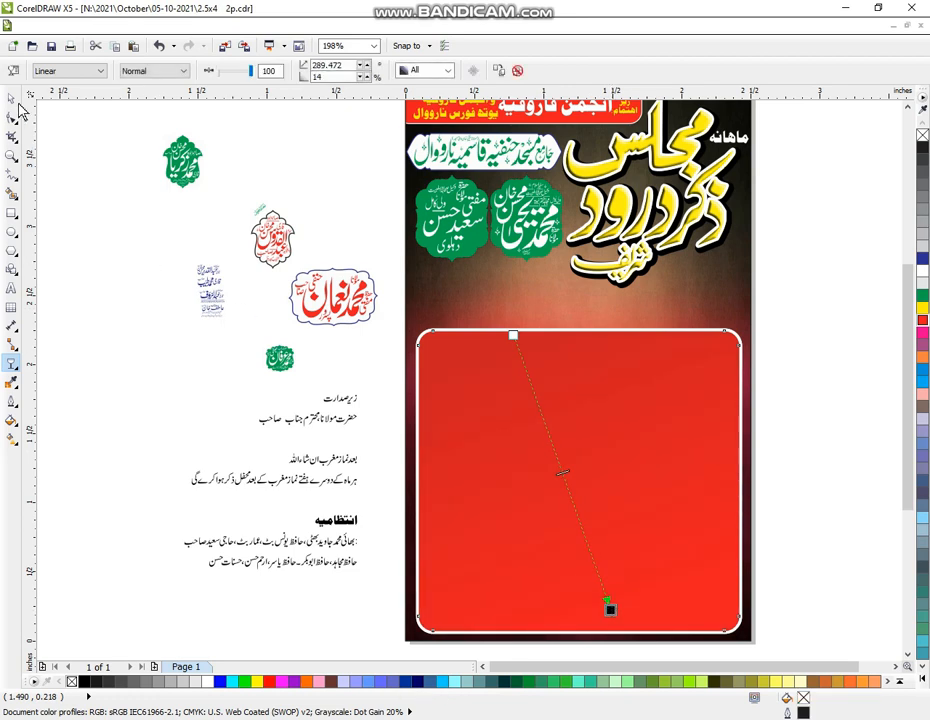
Group the red panel with its border, undo the grouping, and deselect everything
click(12, 99)
click(166, 343)
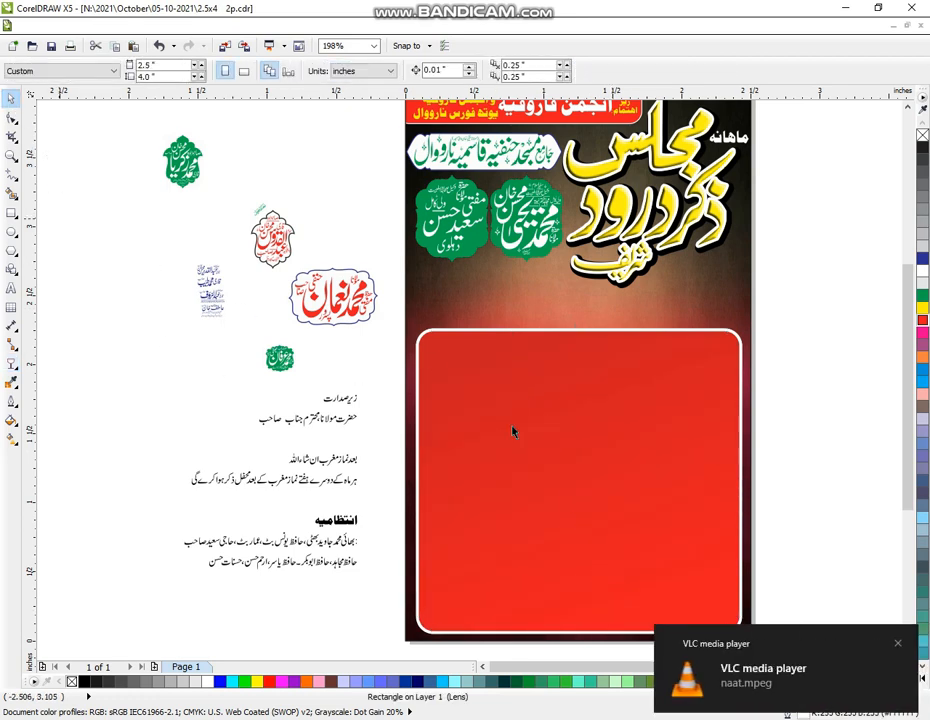
drag(390, 312, 800, 646)
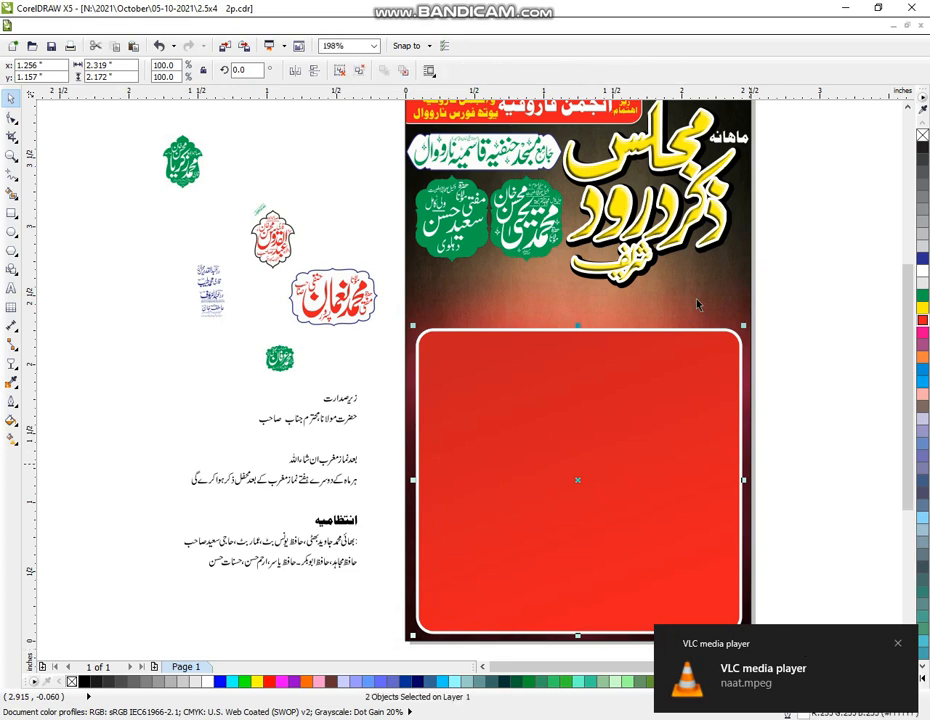
key(ctrl+g)
key(ctrl+z)
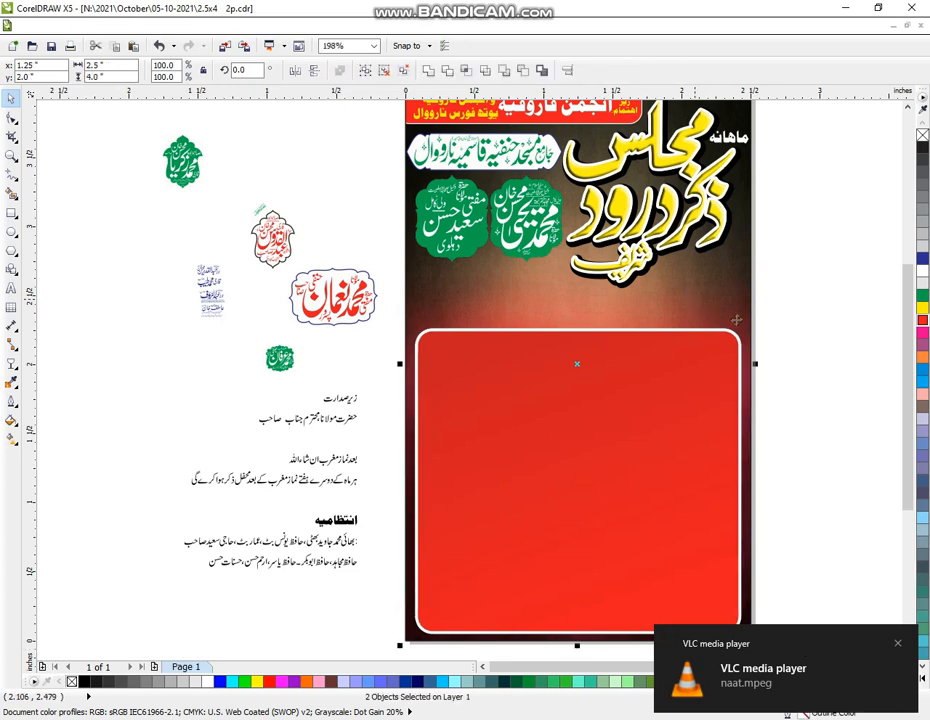
click(810, 318)
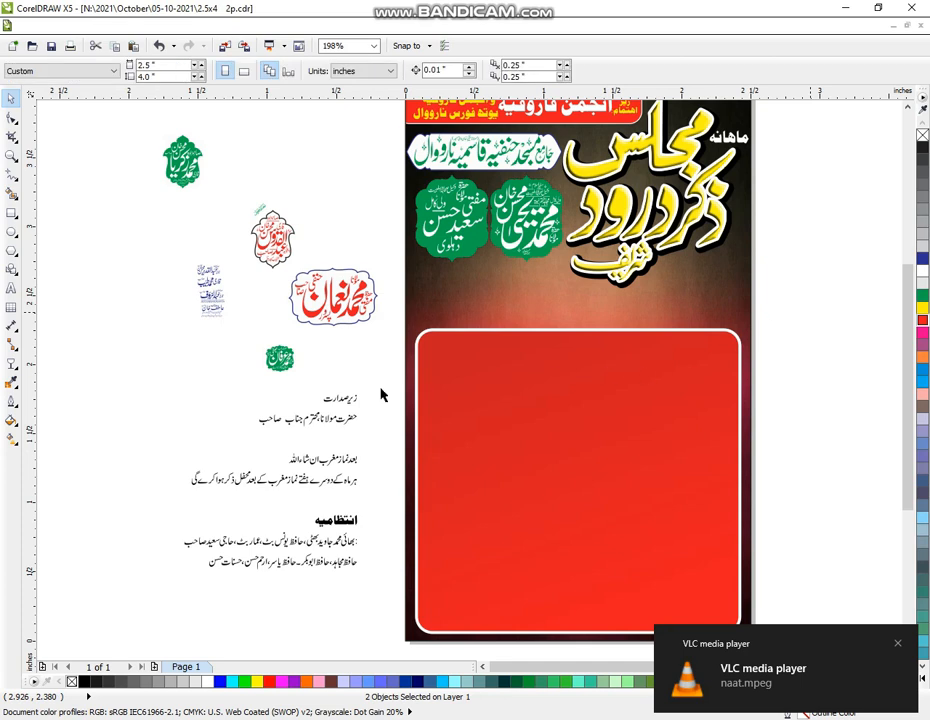
Zoom in on the upper flyer and draw a rectangle above the red panel's left side
click(11, 156)
drag(835, 528, 837, 549)
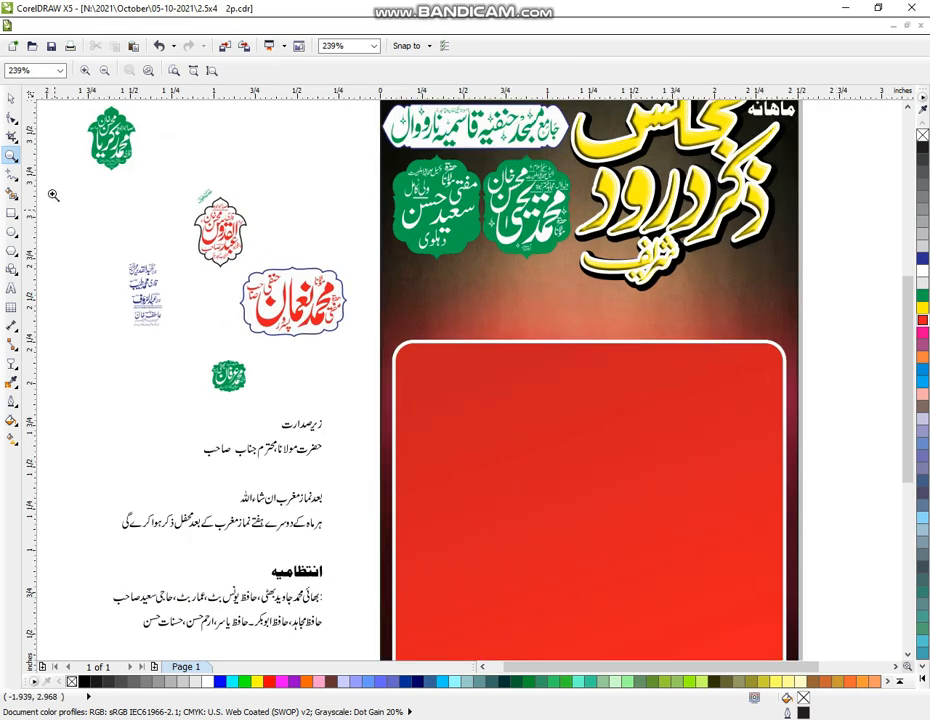
click(12, 213)
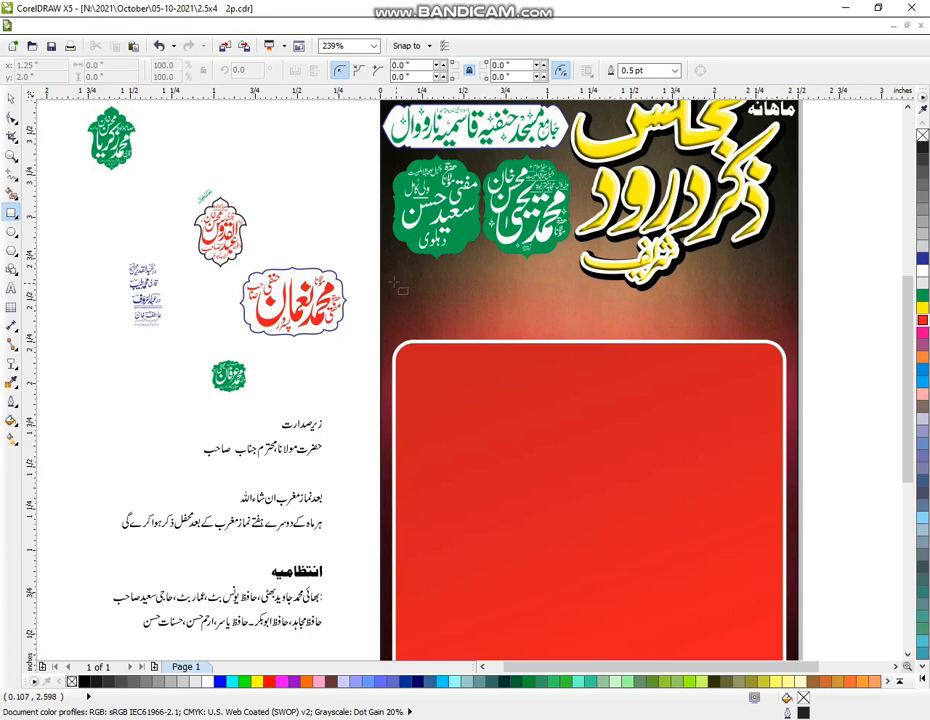
drag(391, 268, 573, 333)
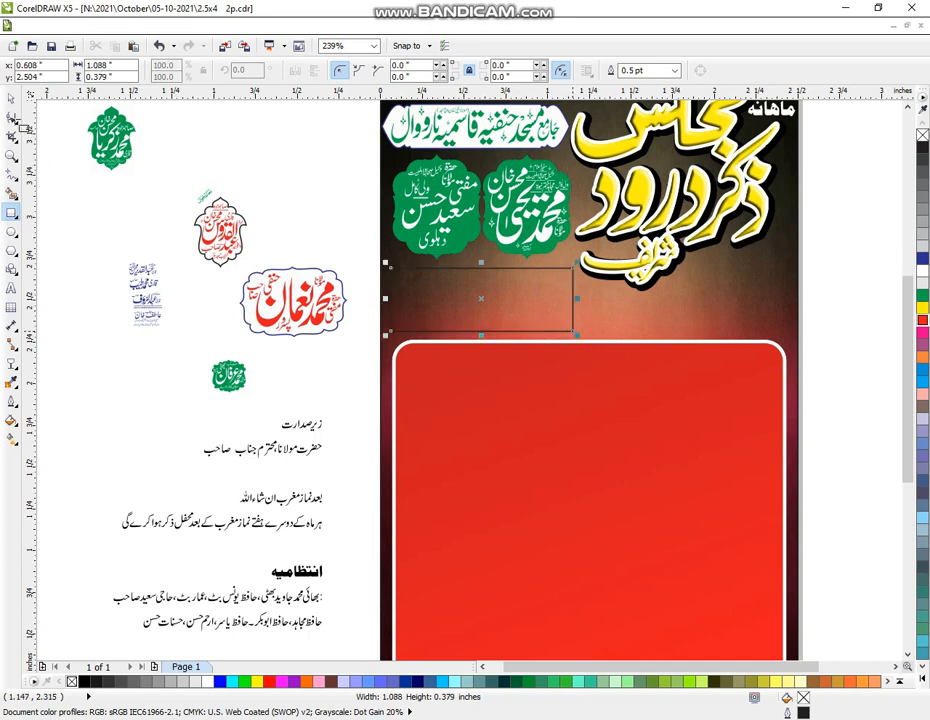
Round the rectangle's corners and fill it dark blue, deleting a stray test copy
click(13, 119)
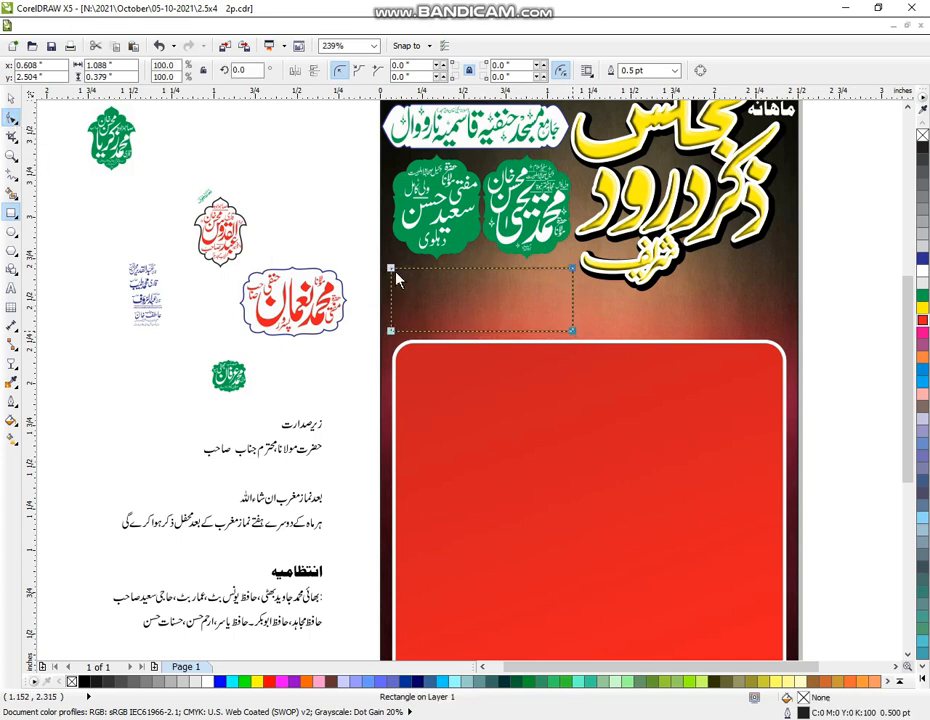
drag(396, 275, 408, 268)
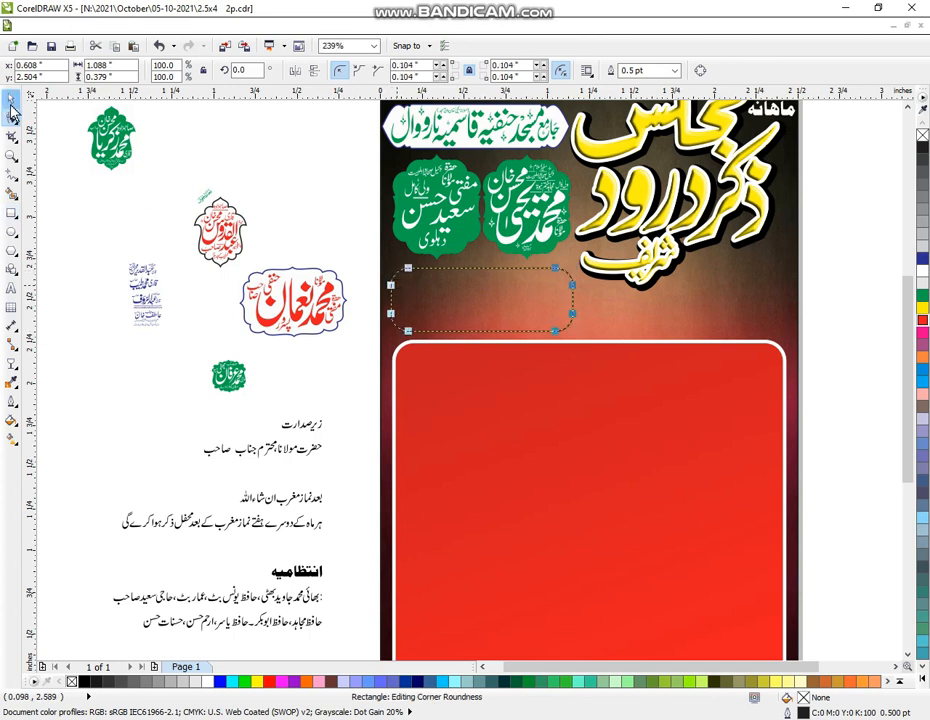
click(11, 99)
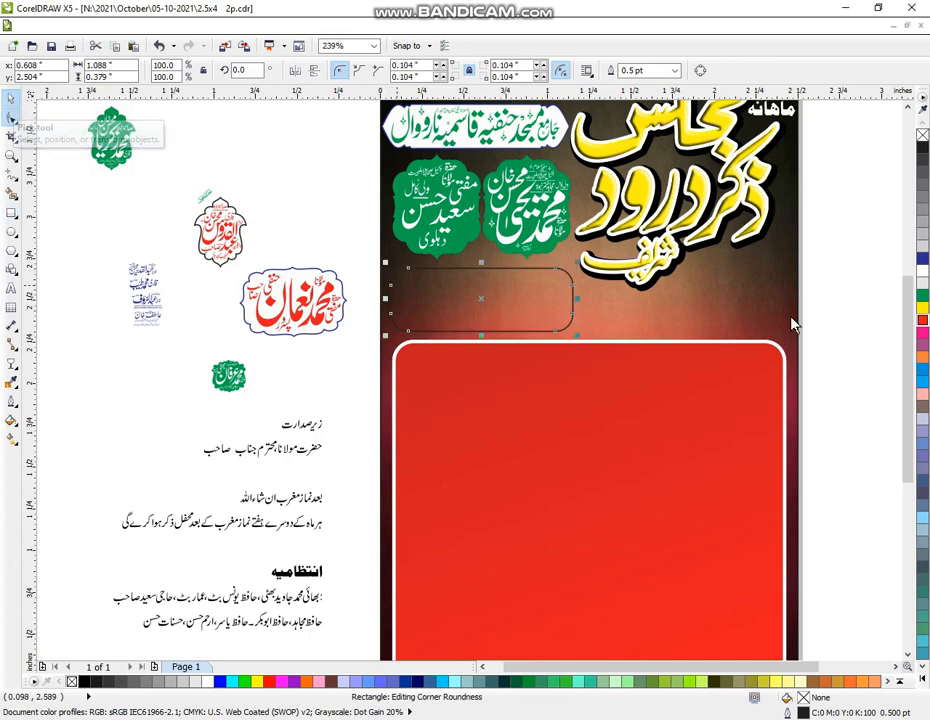
click(921, 259)
click(850, 319)
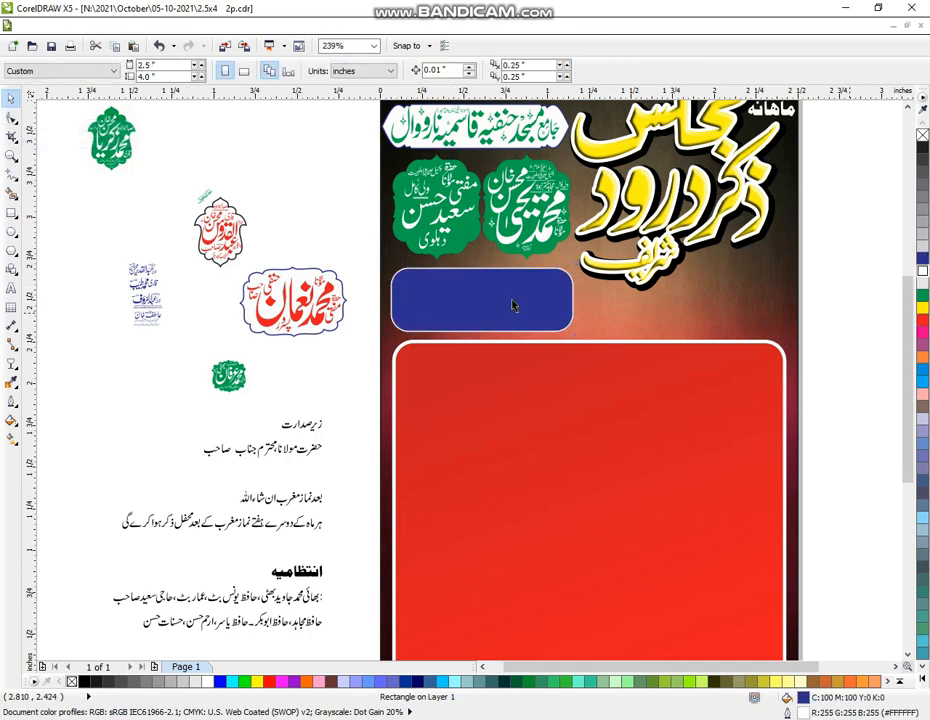
click(482, 306)
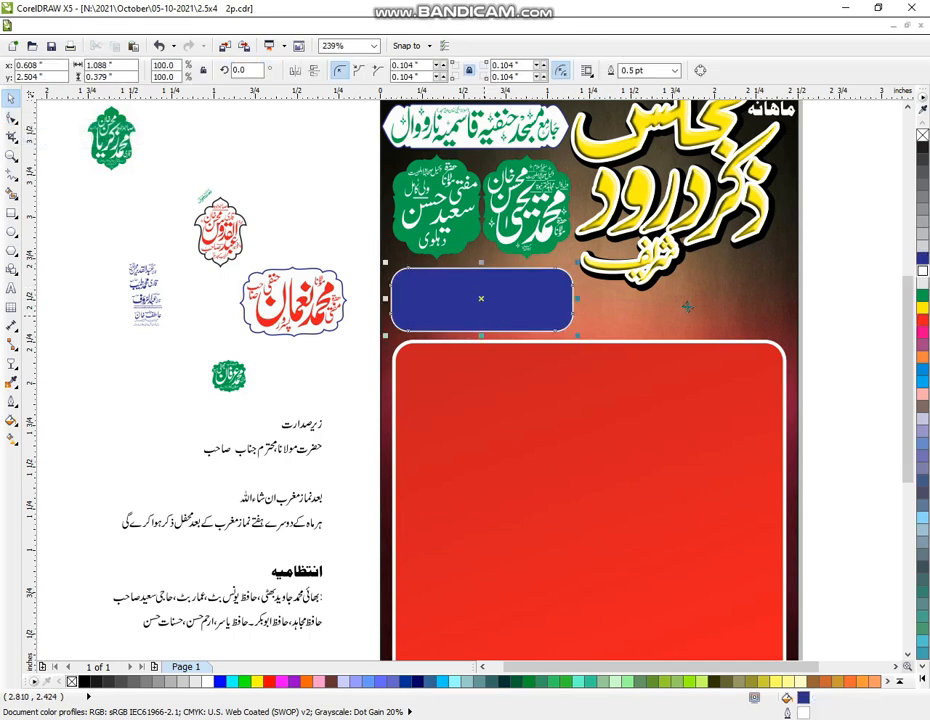
drag(474, 304, 756, 318)
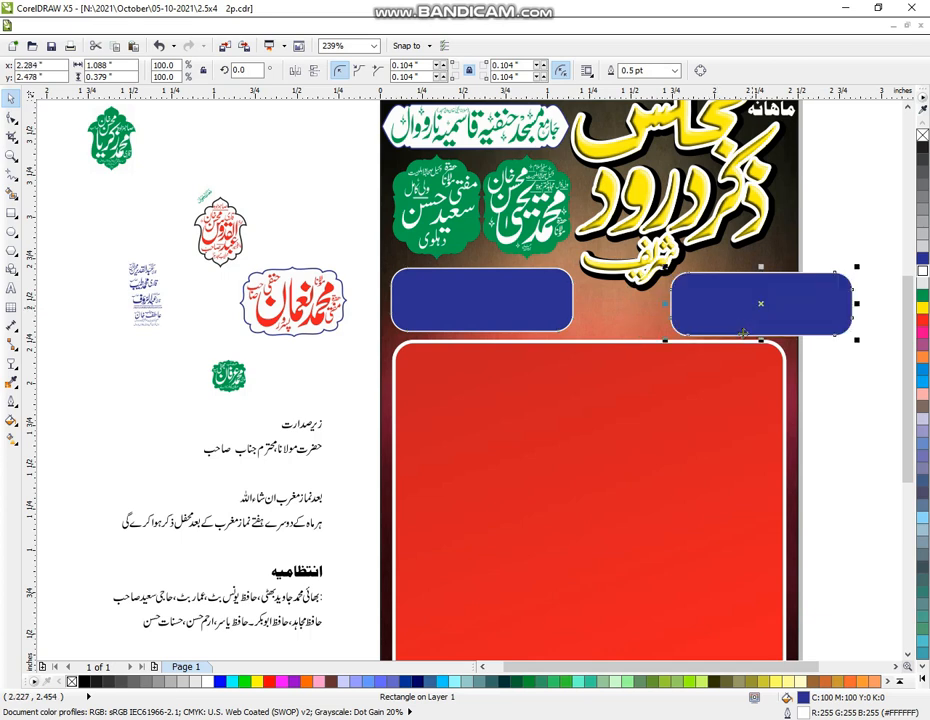
key(Delete)
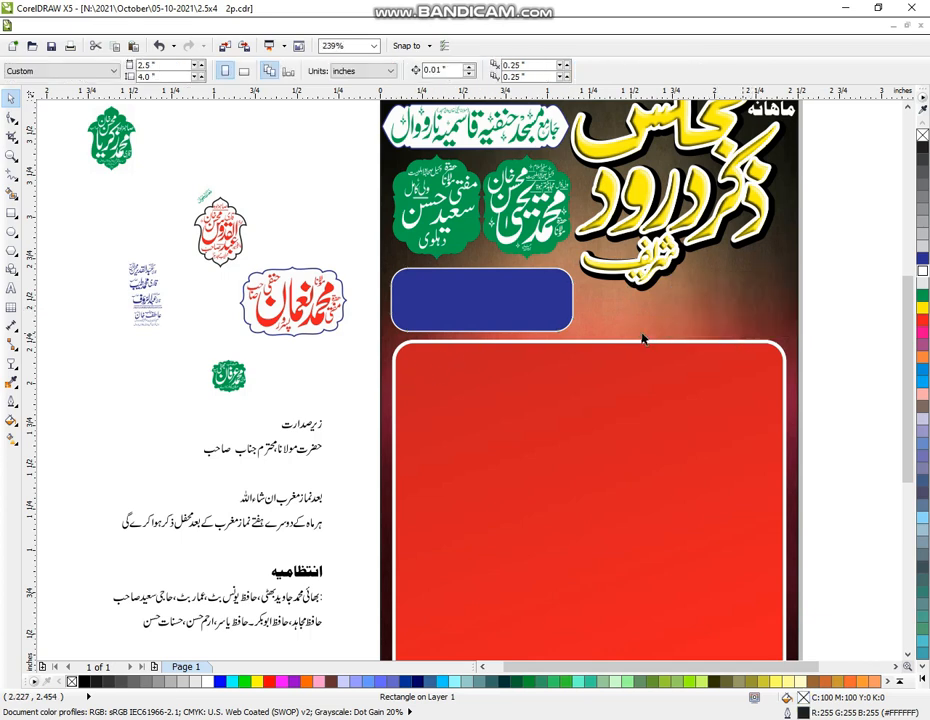
Draw a 30-sided oval, enlarge it to about 110%, and fill it dark blue with a white outline
click(11, 252)
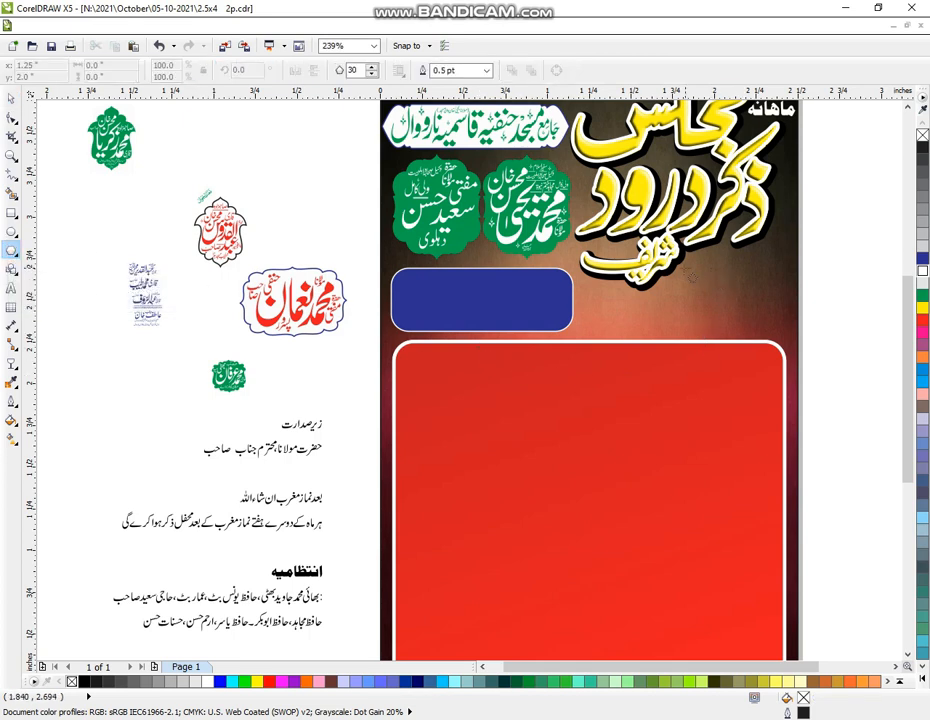
drag(680, 259, 786, 333)
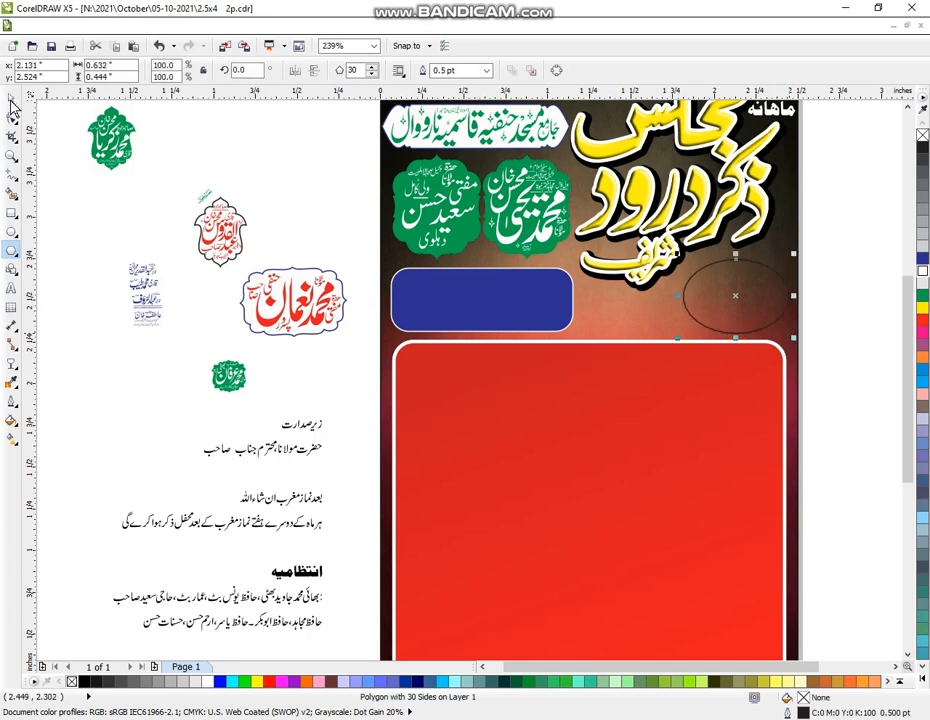
key(space)
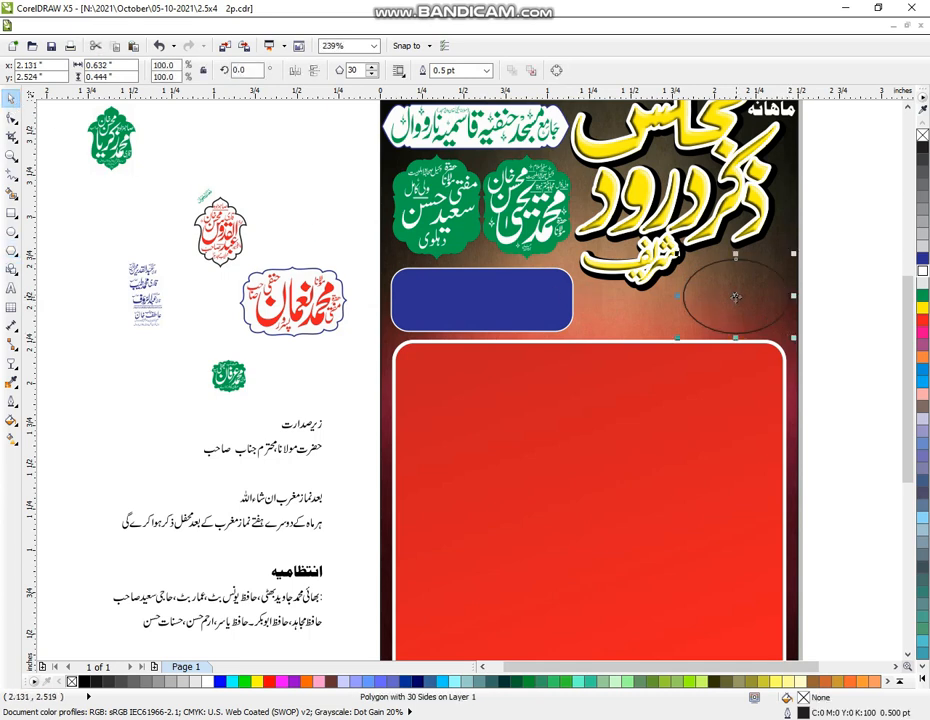
drag(735, 297, 725, 297)
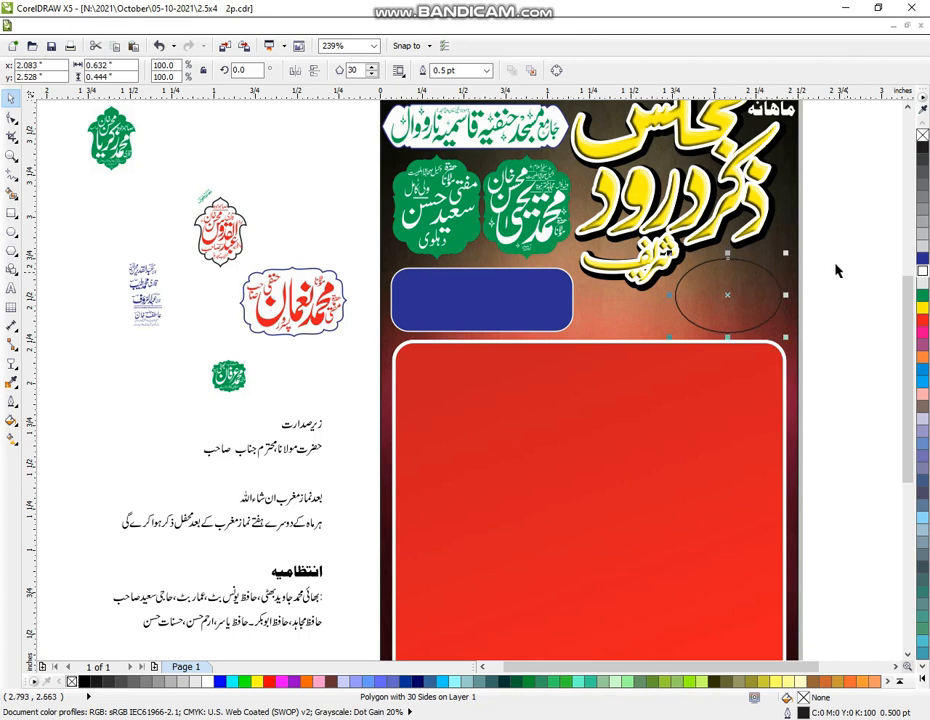
drag(788, 256, 793, 249)
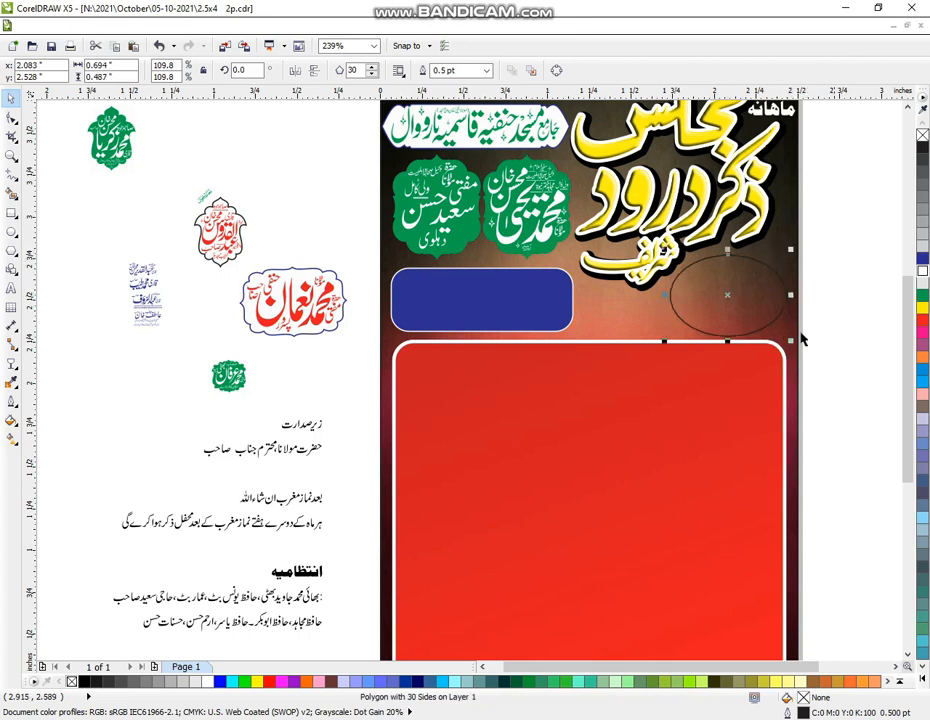
click(922, 257)
right_click(922, 270)
click(855, 309)
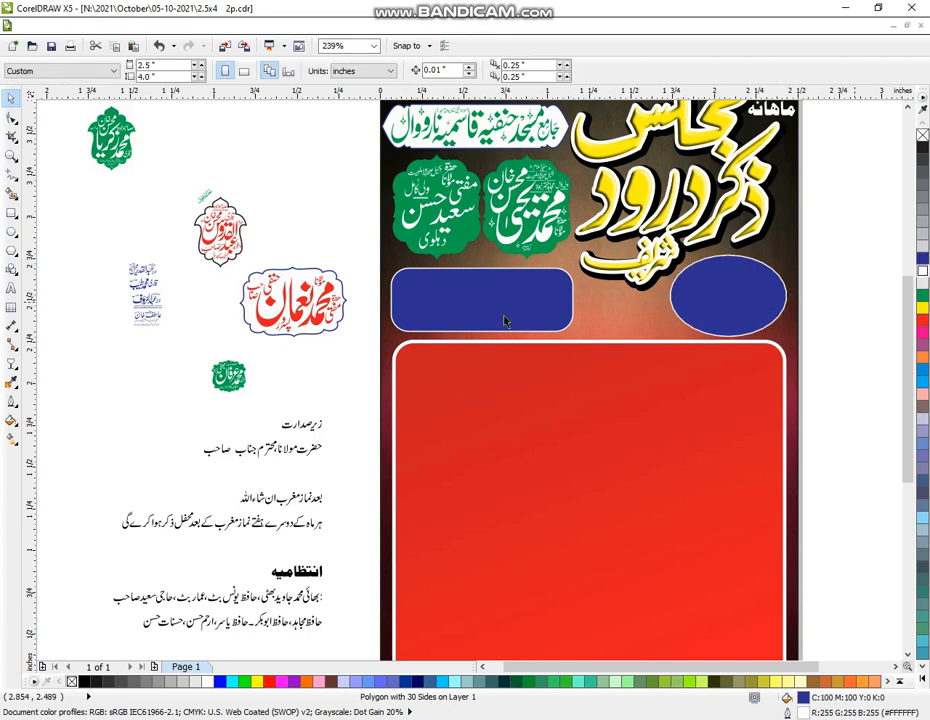
Place a copy of the blue oval off-page beside the Urdu text lines
click(424, 326)
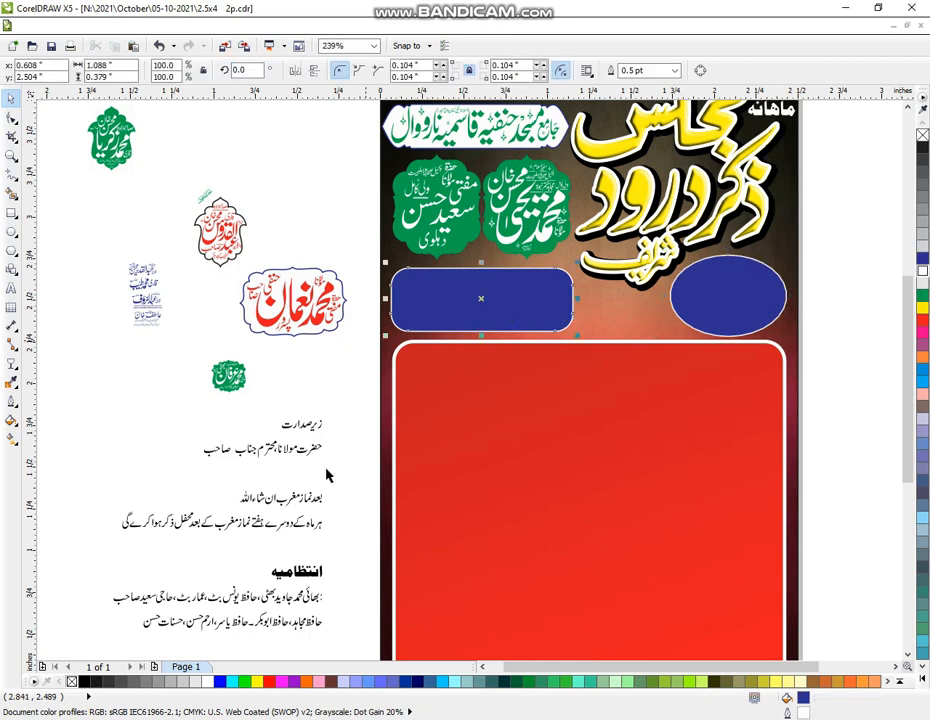
drag(336, 477, 229, 517)
click(731, 310)
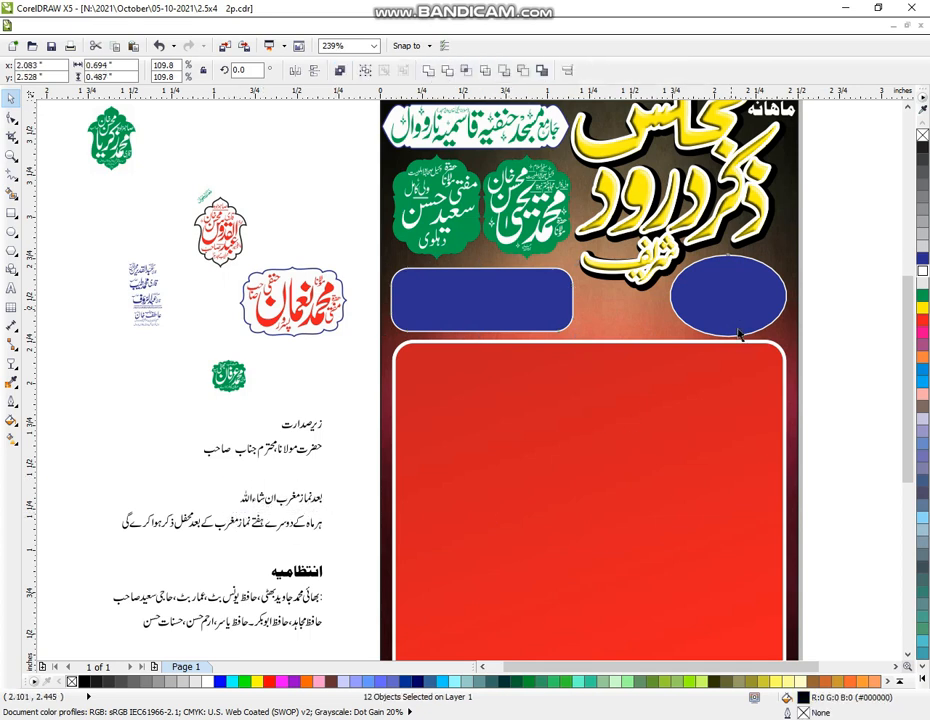
drag(731, 303, 119, 422)
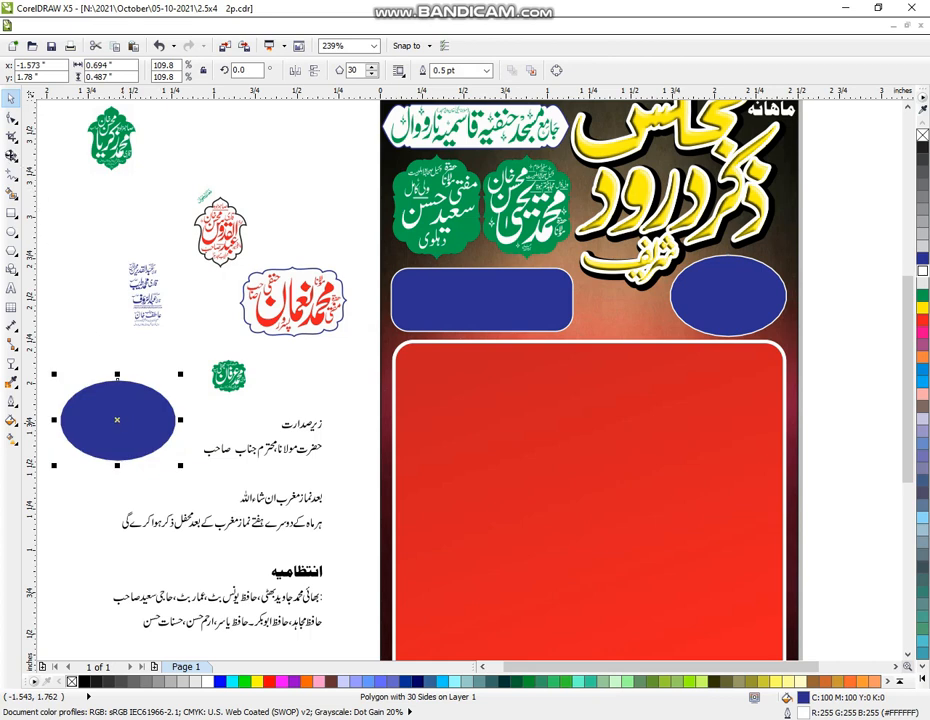
Move the words بعد نماز مغرب onto the oval copy and make them white
click(11, 155)
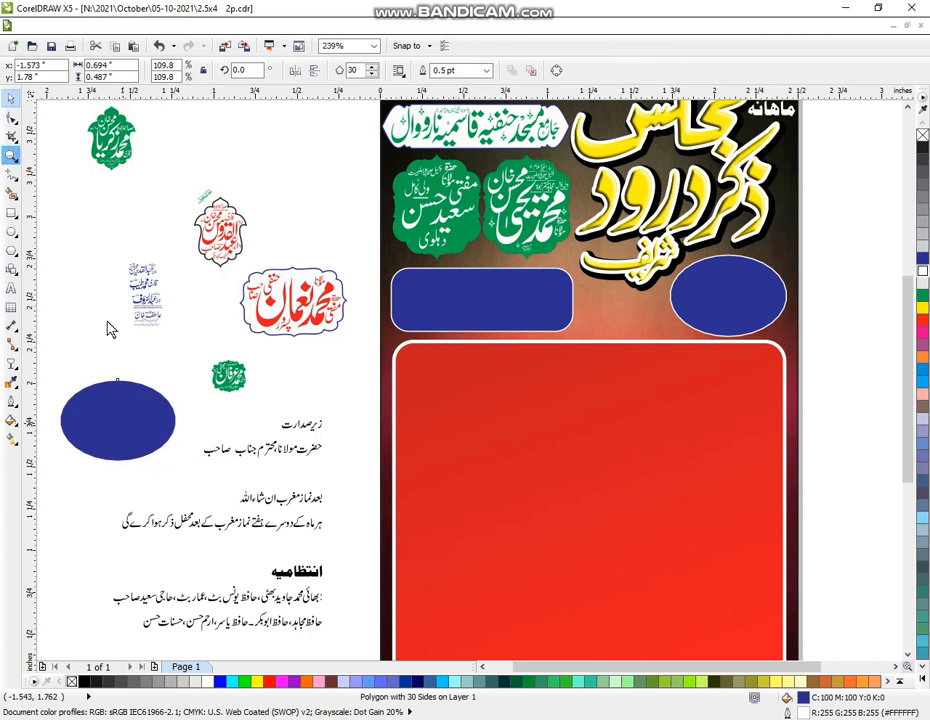
scroll(125, 340, down, 1)
drag(87, 262, 453, 572)
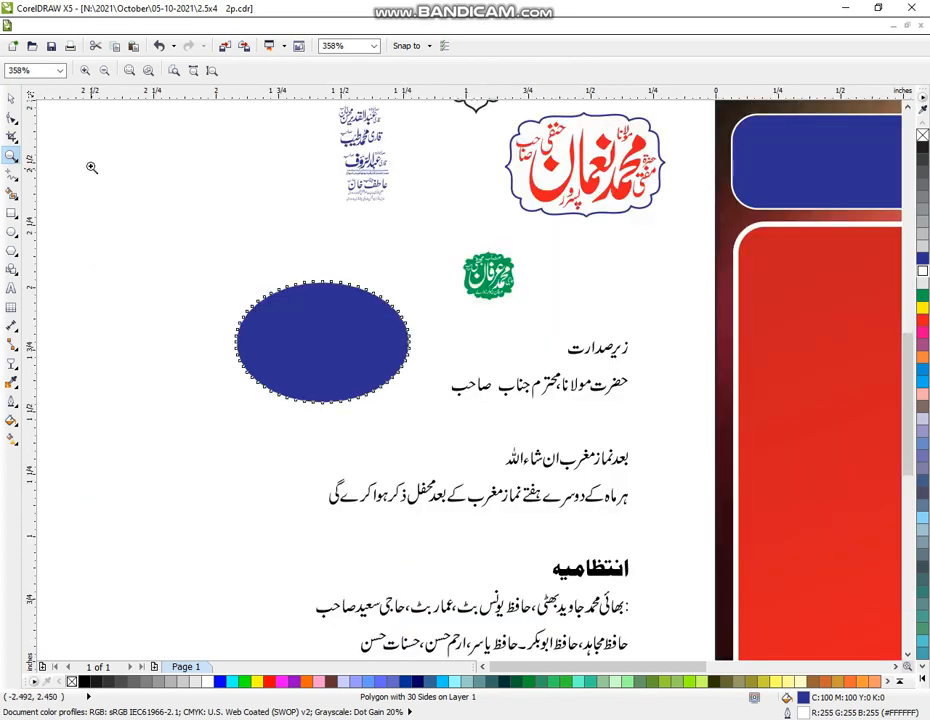
click(11, 98)
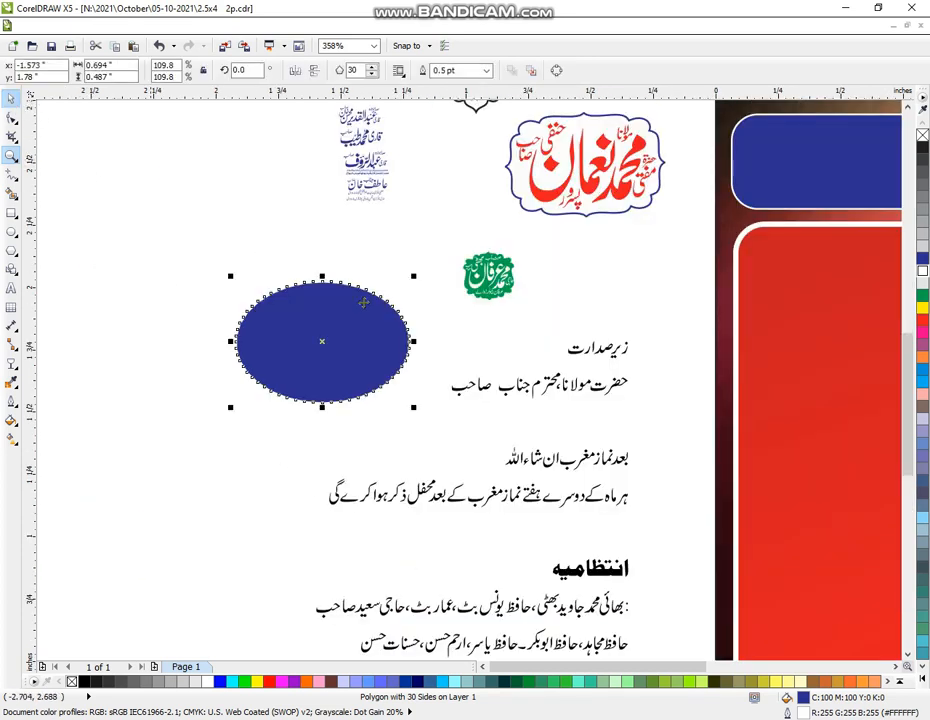
drag(645, 422, 243, 392)
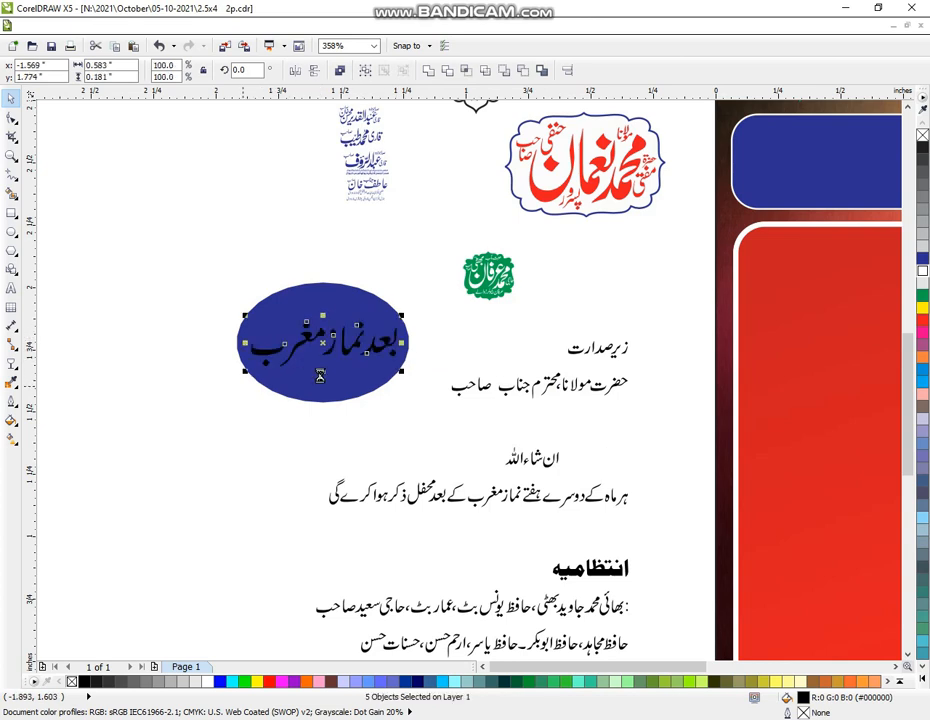
drag(325, 348, 317, 341)
click(922, 271)
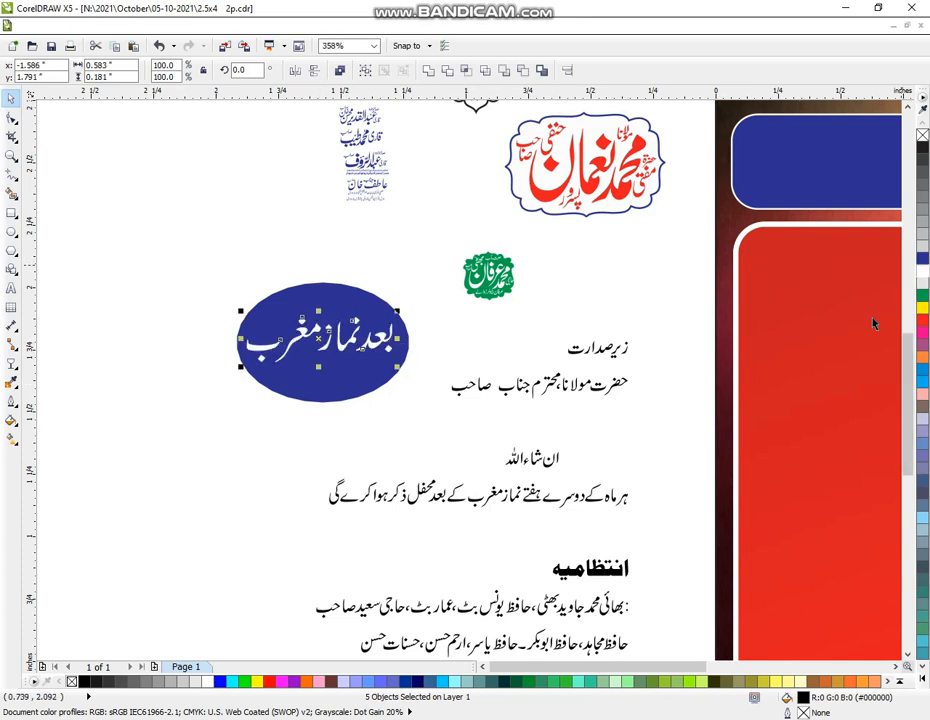
Group ان شاء اللہ, move it into the oval beneath, enlarge it, and select the oval with its text
drag(586, 425, 479, 480)
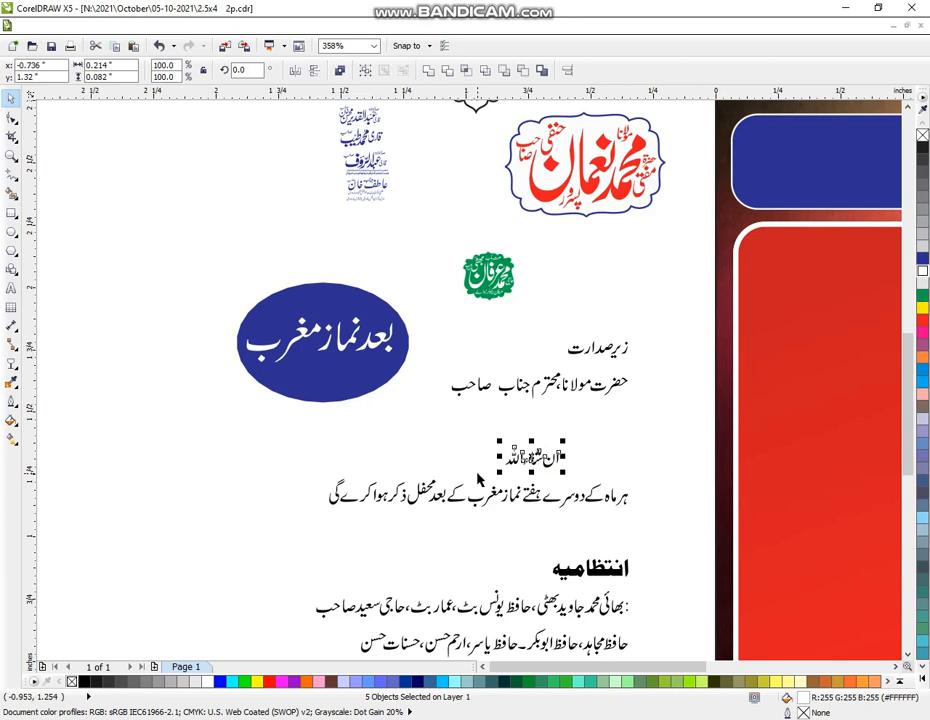
key(ctrl+g)
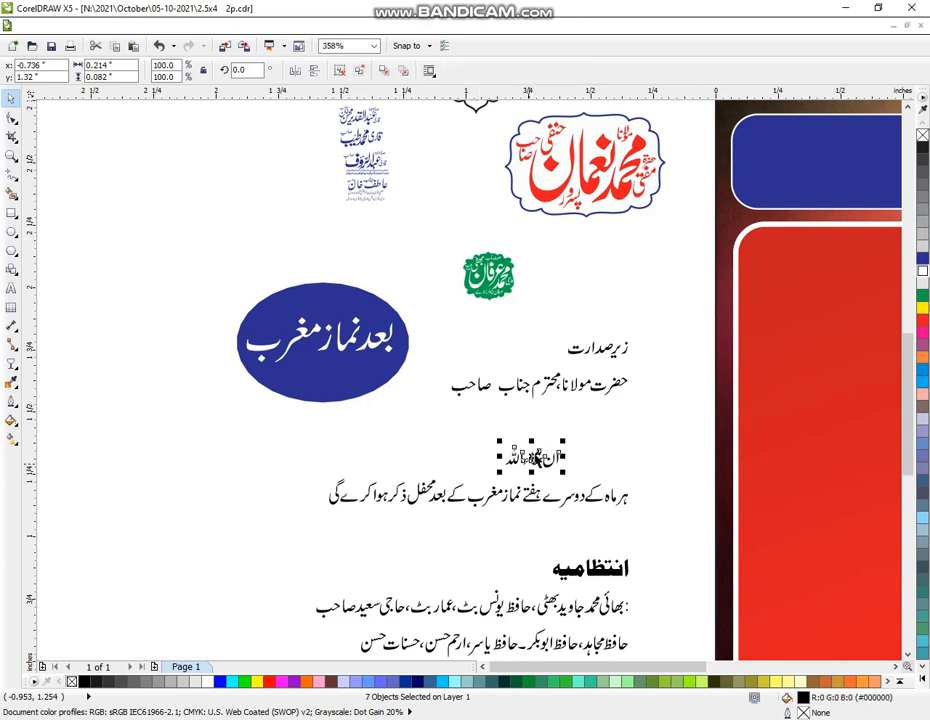
drag(534, 459, 324, 371)
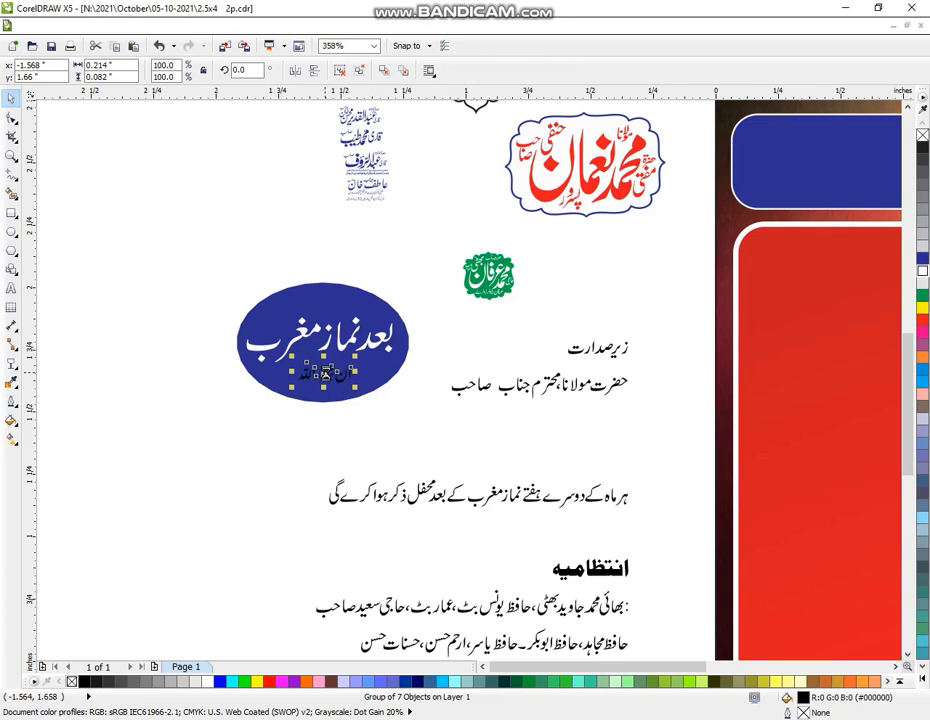
drag(355, 386, 390, 400)
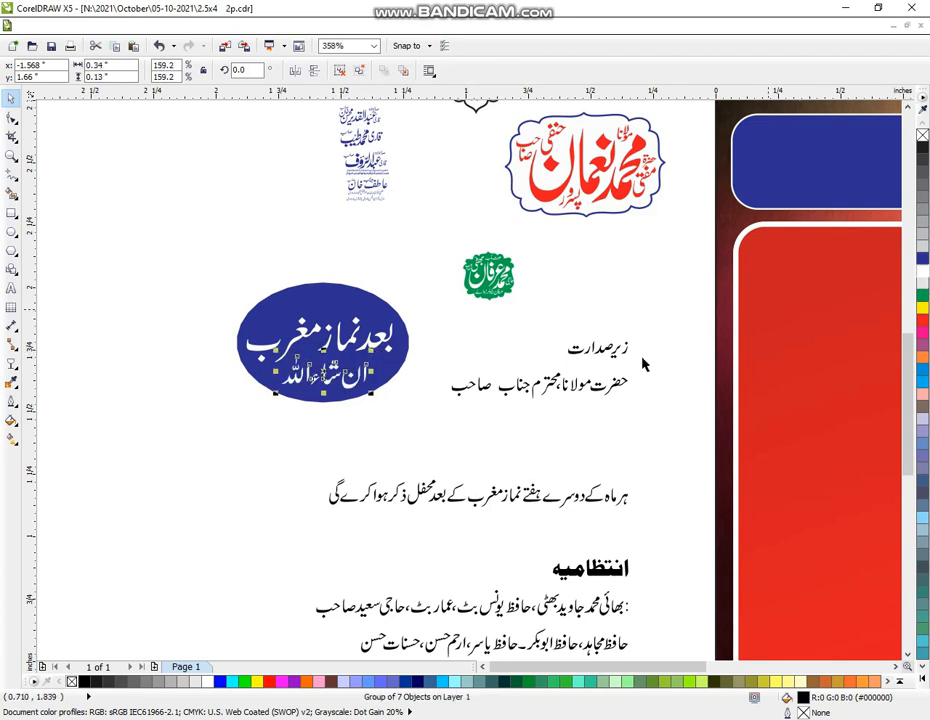
click(216, 325)
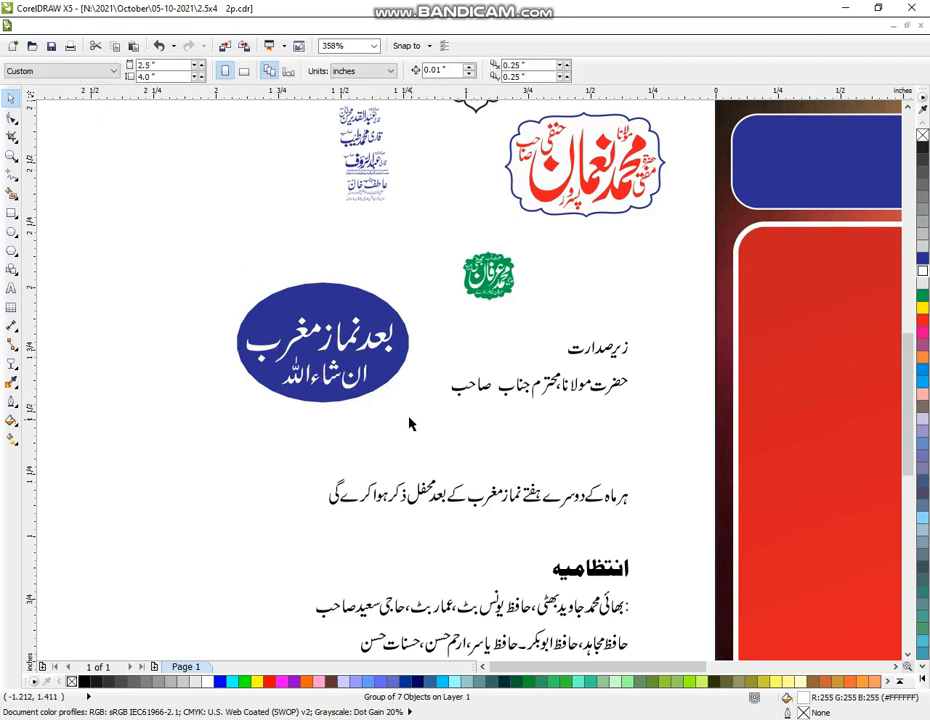
drag(245, 255, 425, 429)
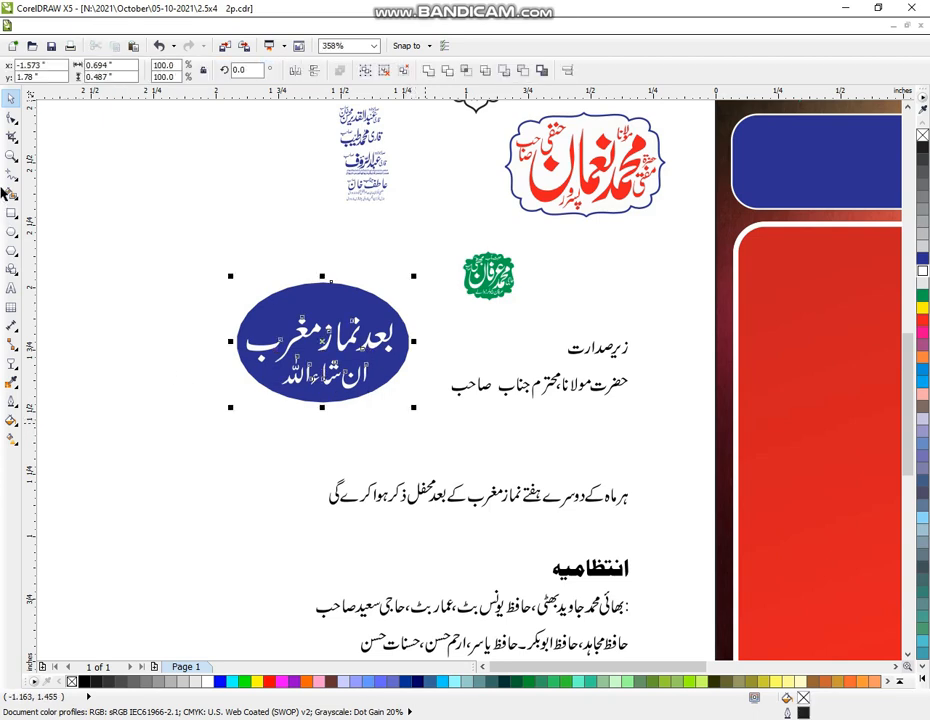
Zoom out and align the lettered badge to the flyer's blue oval, centred horizontally and vertically
key(z)
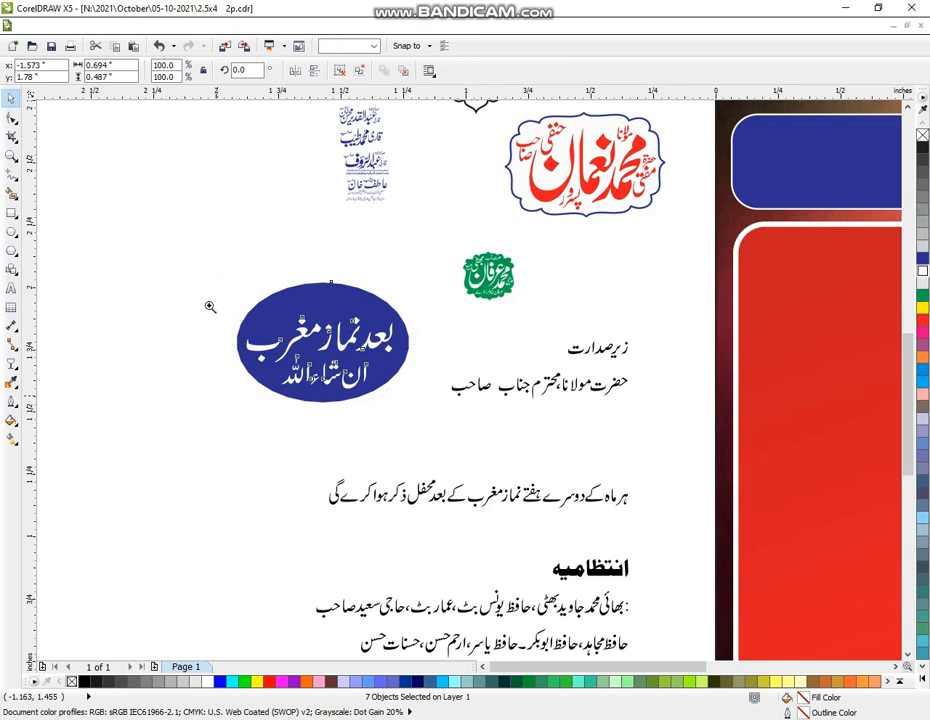
right_click(238, 326)
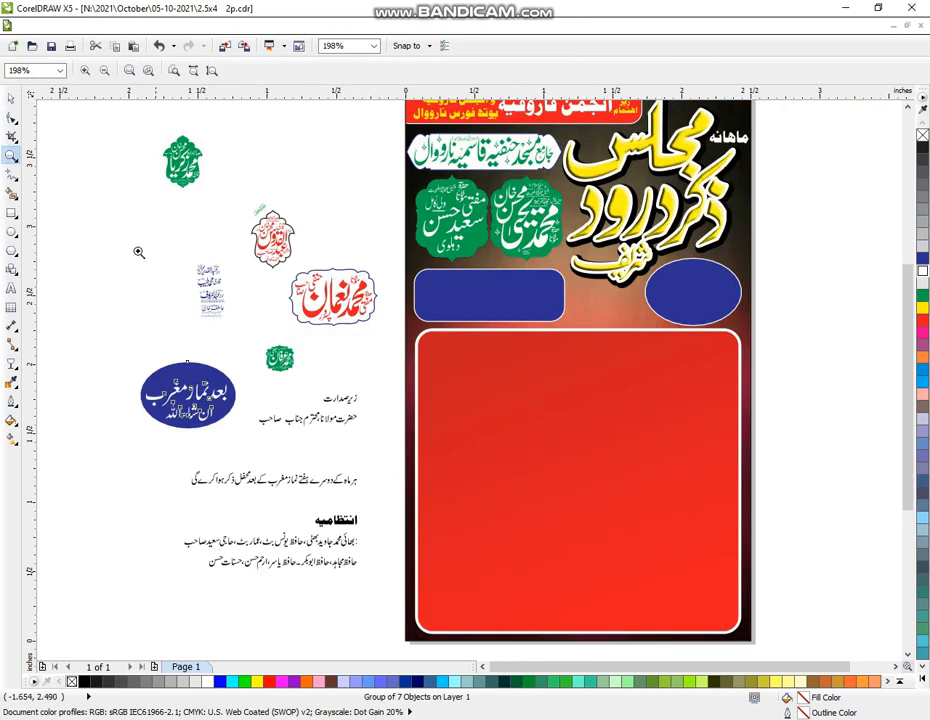
click(12, 99)
click(80, 237)
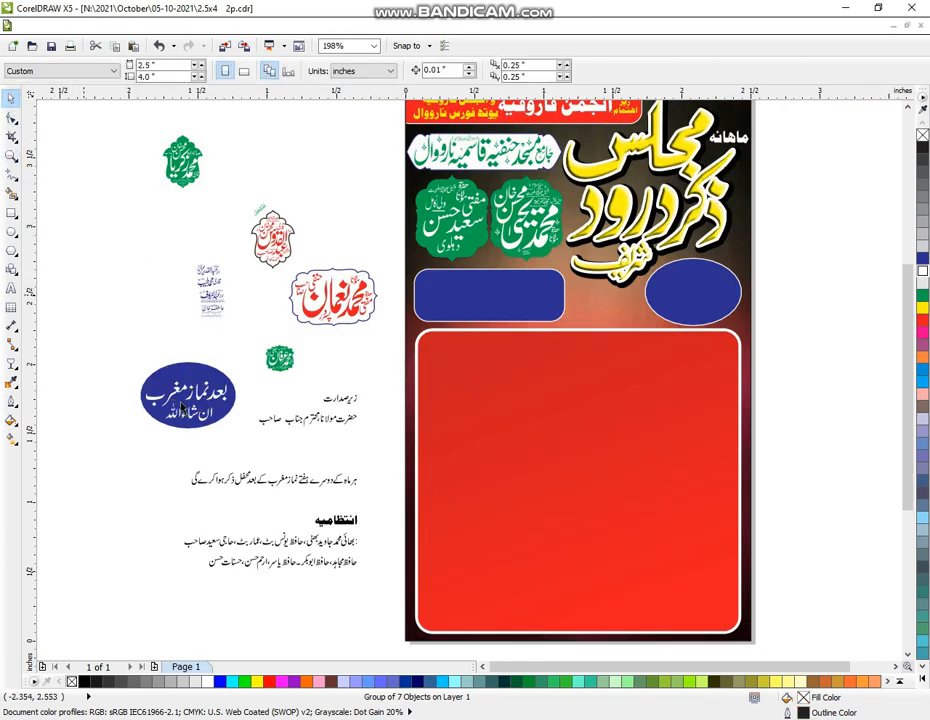
click(196, 428)
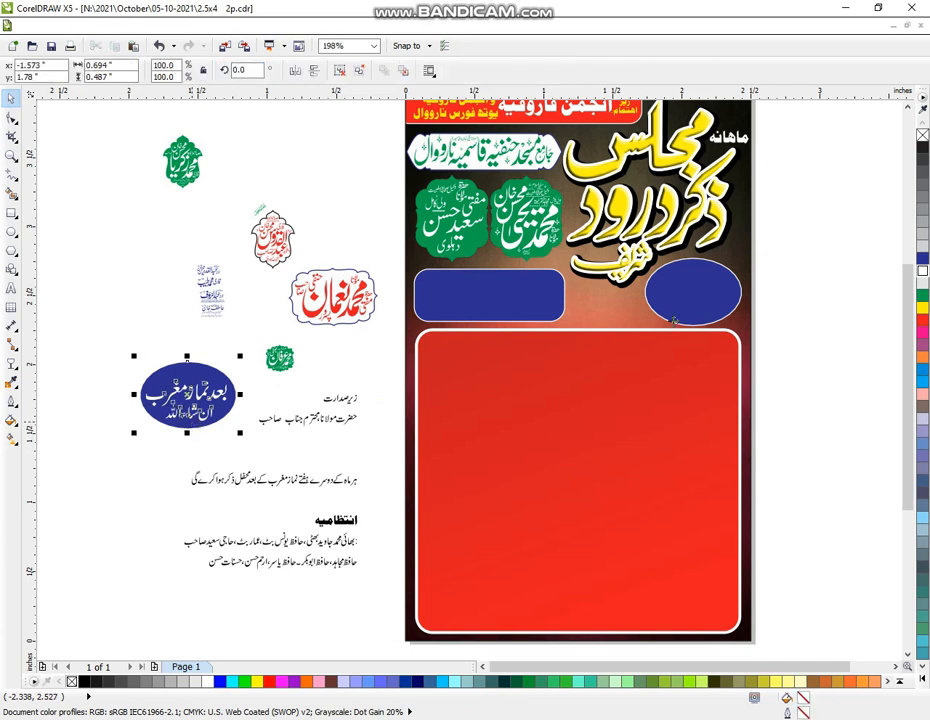
shift+click(707, 305)
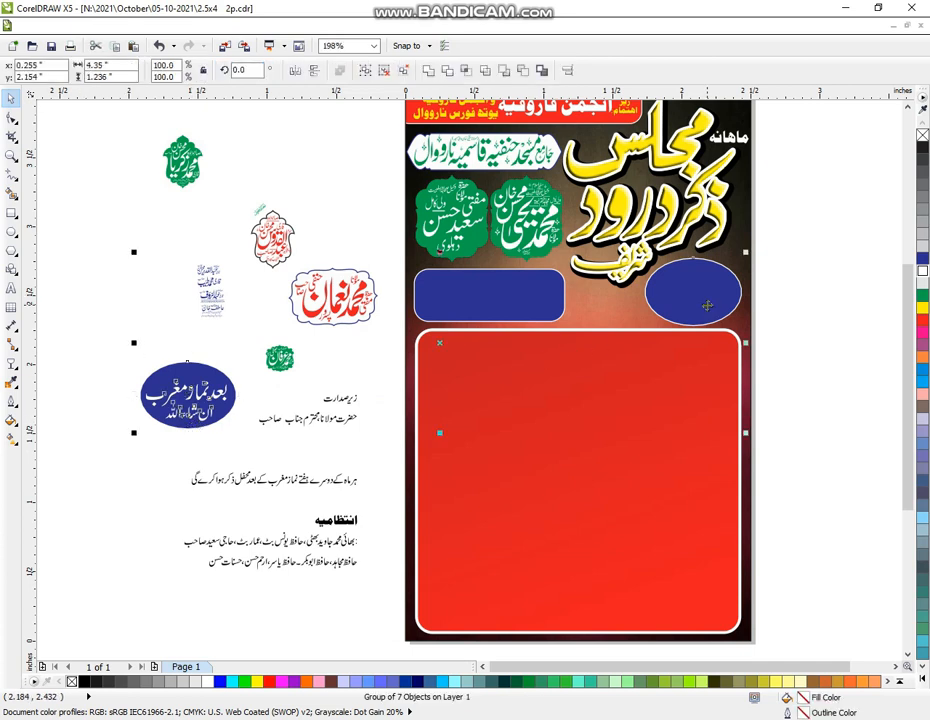
key(c)
key(e)
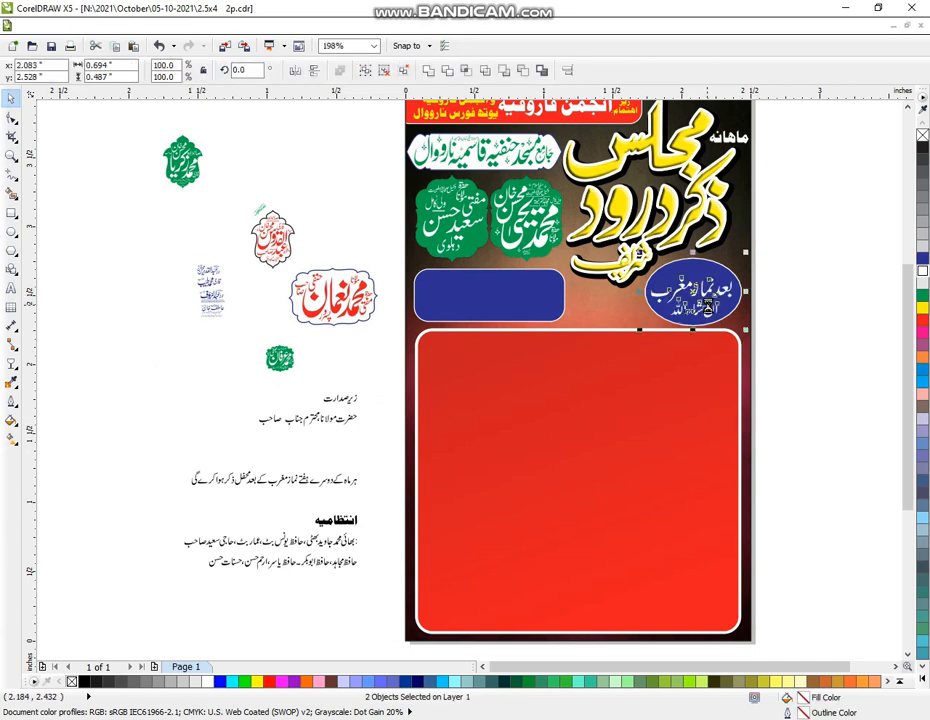
Drag a copy of the blue rounded strip beside the 'زیر صدارت' text and zoom in there
click(366, 361)
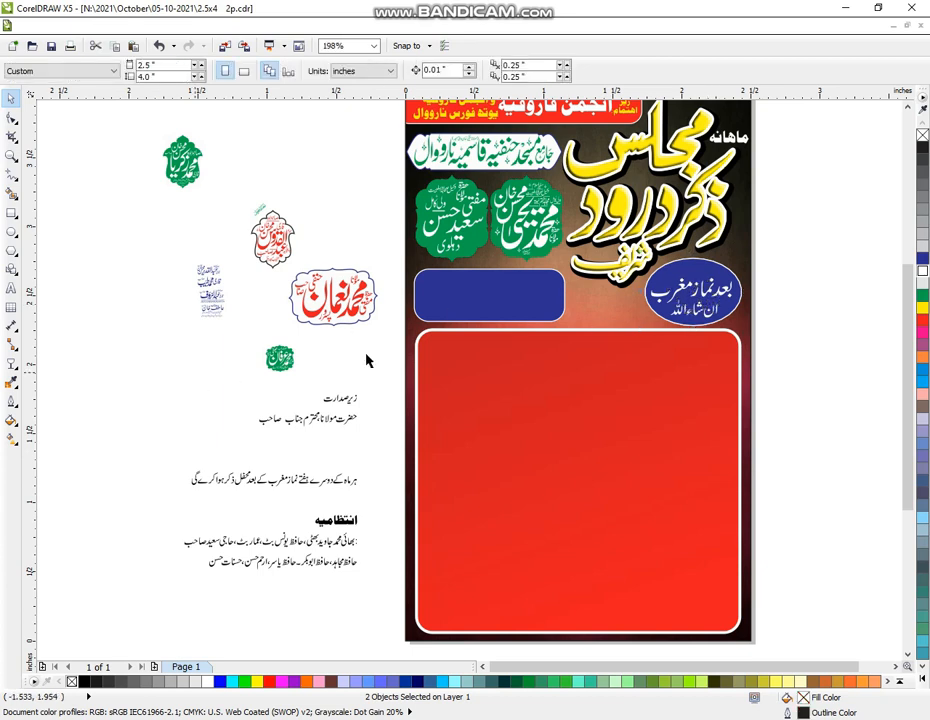
click(504, 300)
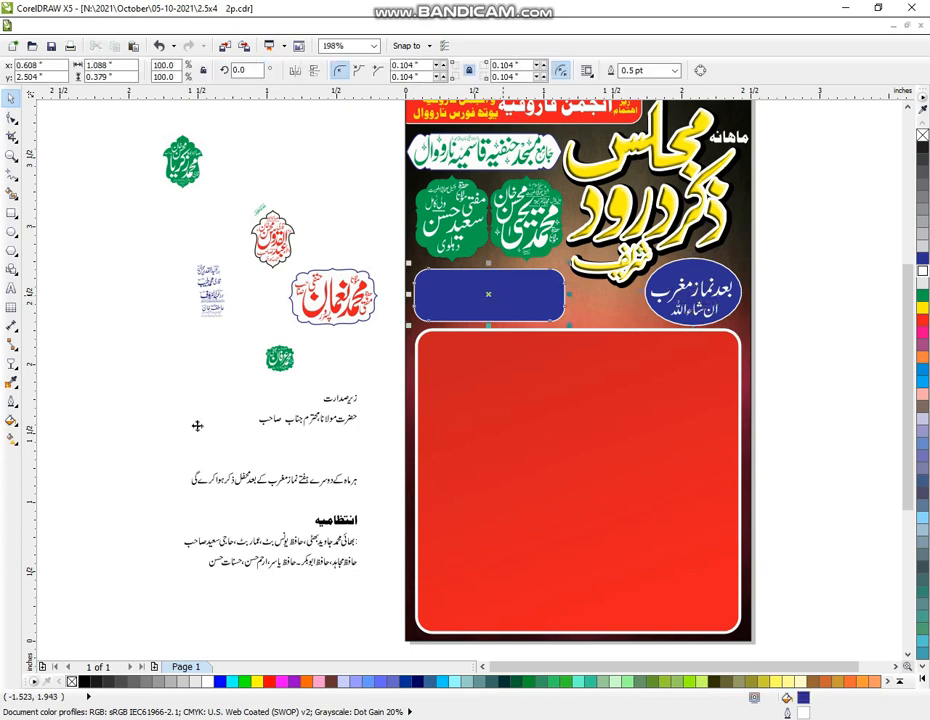
drag(197, 426, 157, 398)
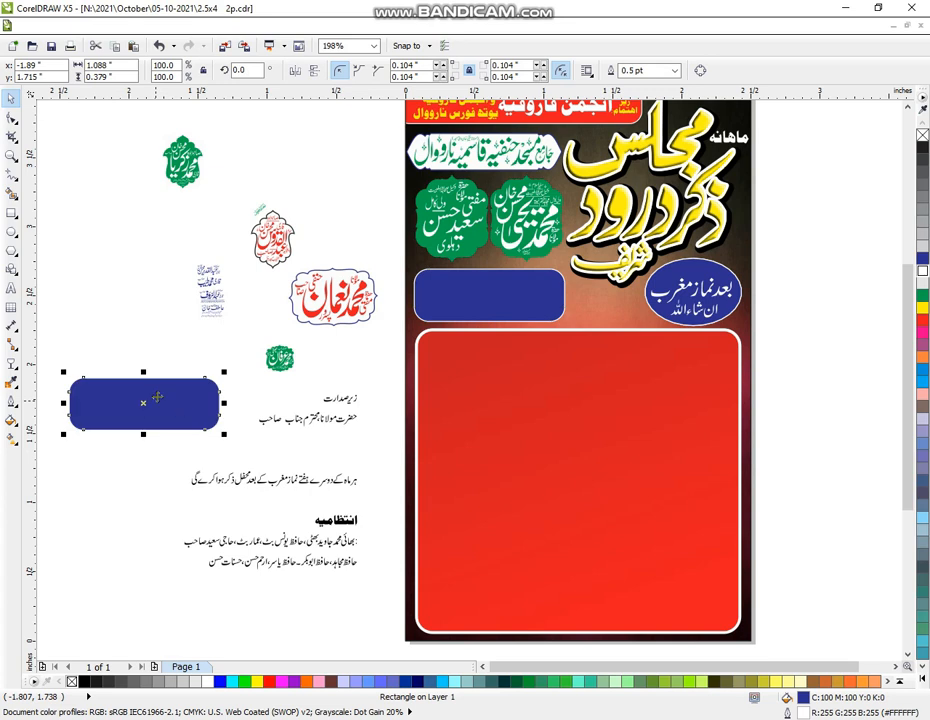
click(10, 155)
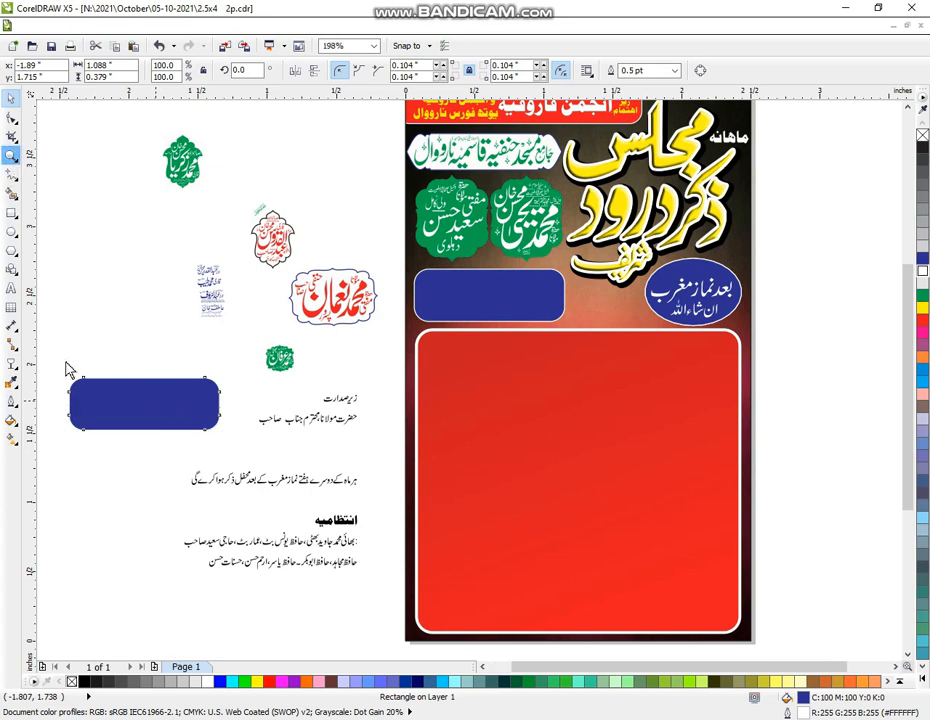
drag(56, 349, 416, 617)
Lift ہر ماہ کے دوسرے ہفتے نماز onto its own upper line and group it
click(10, 97)
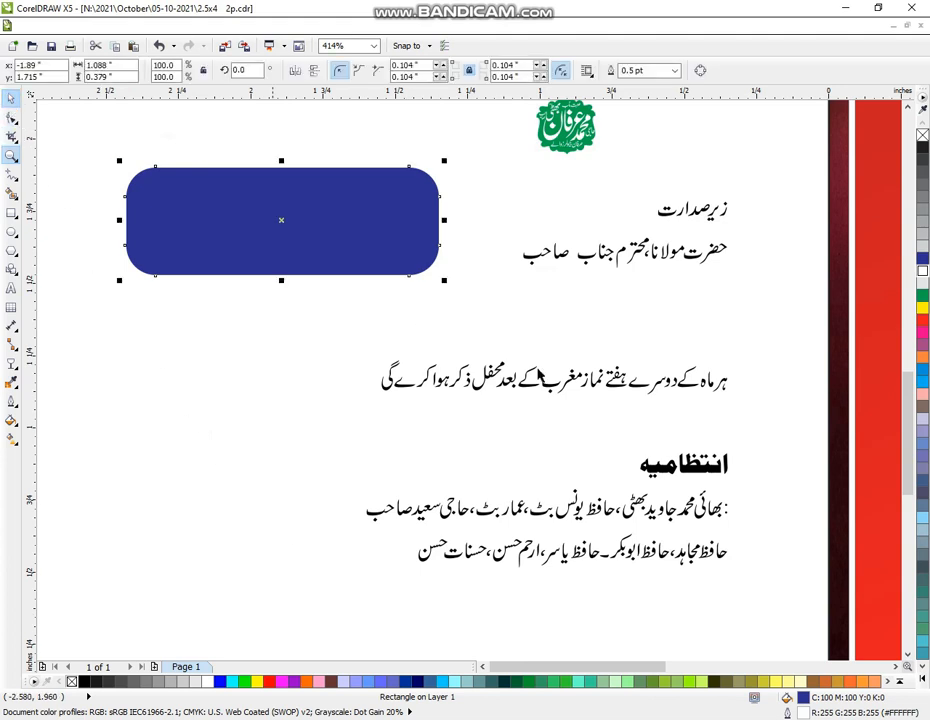
click(757, 366)
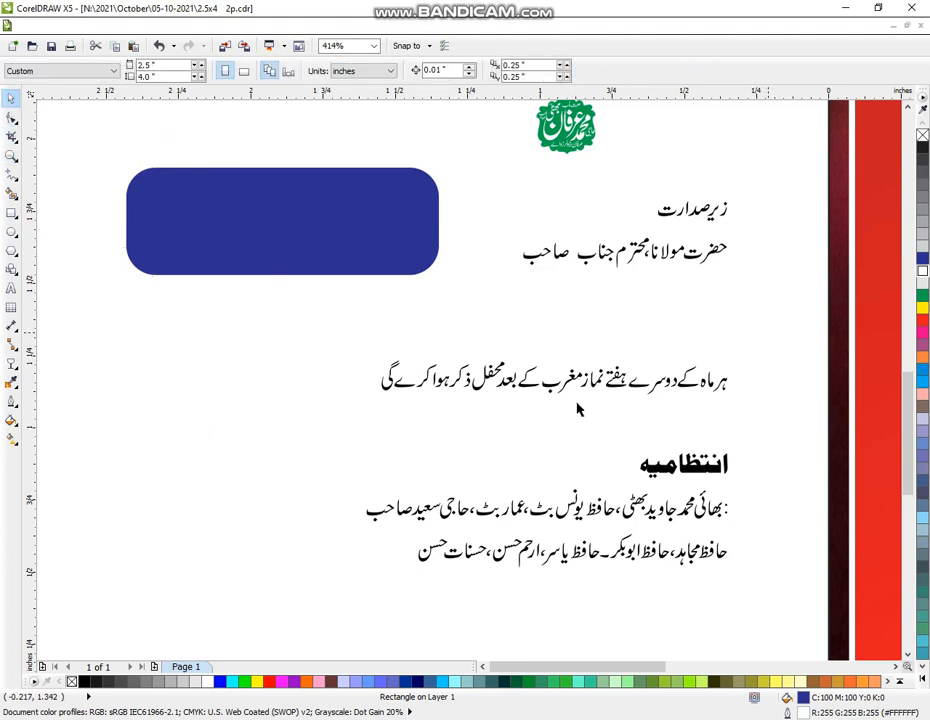
drag(770, 333, 578, 418)
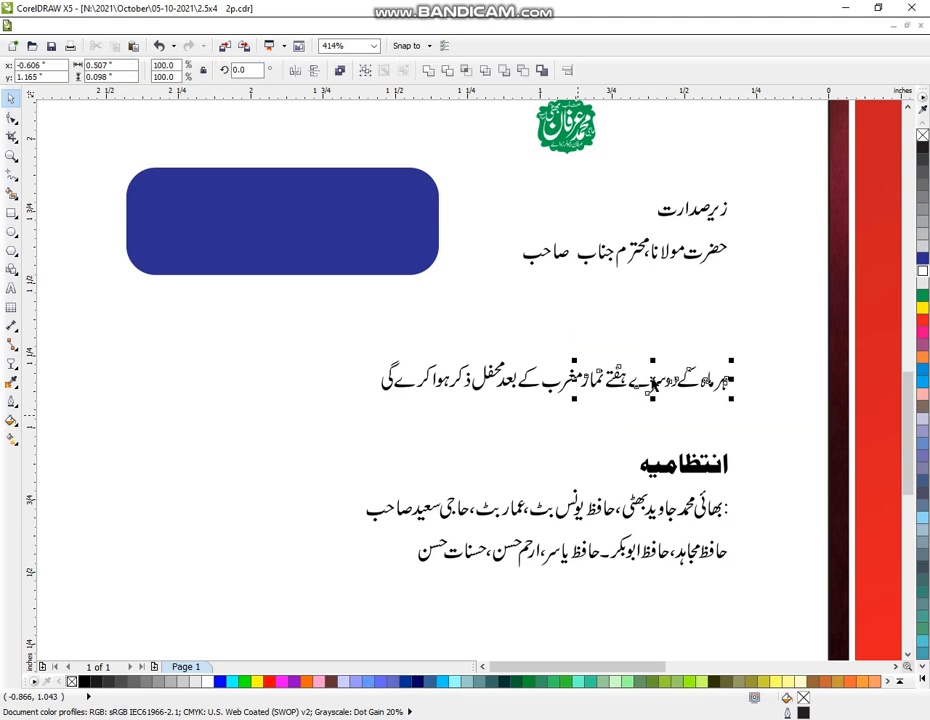
drag(652, 384, 664, 344)
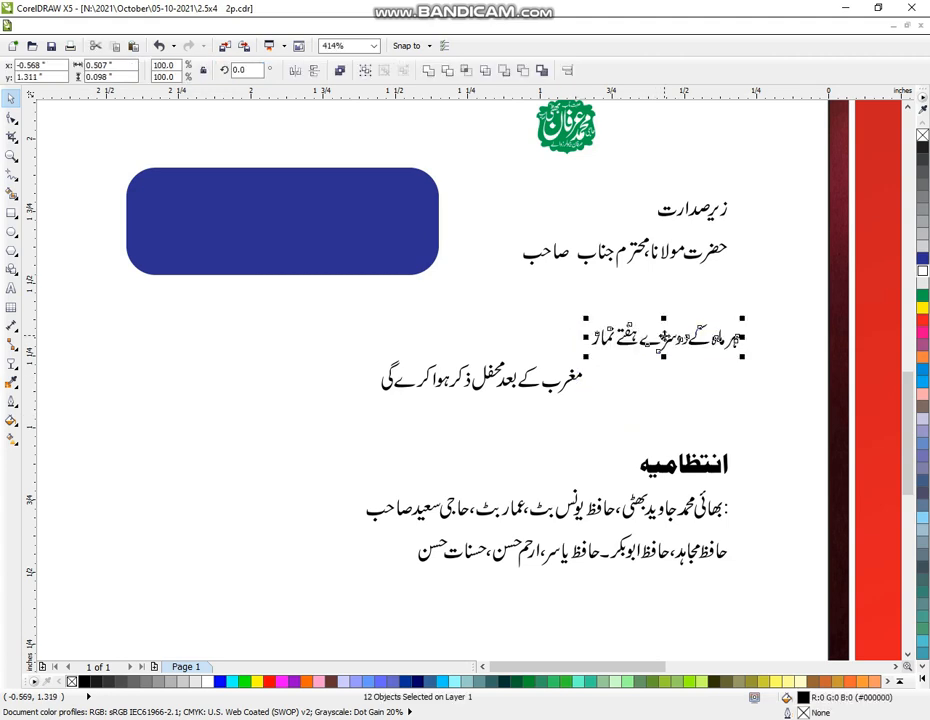
key(ctrl+g)
Place the rest of the sentence beneath as a second line, centred under the first
click(349, 349)
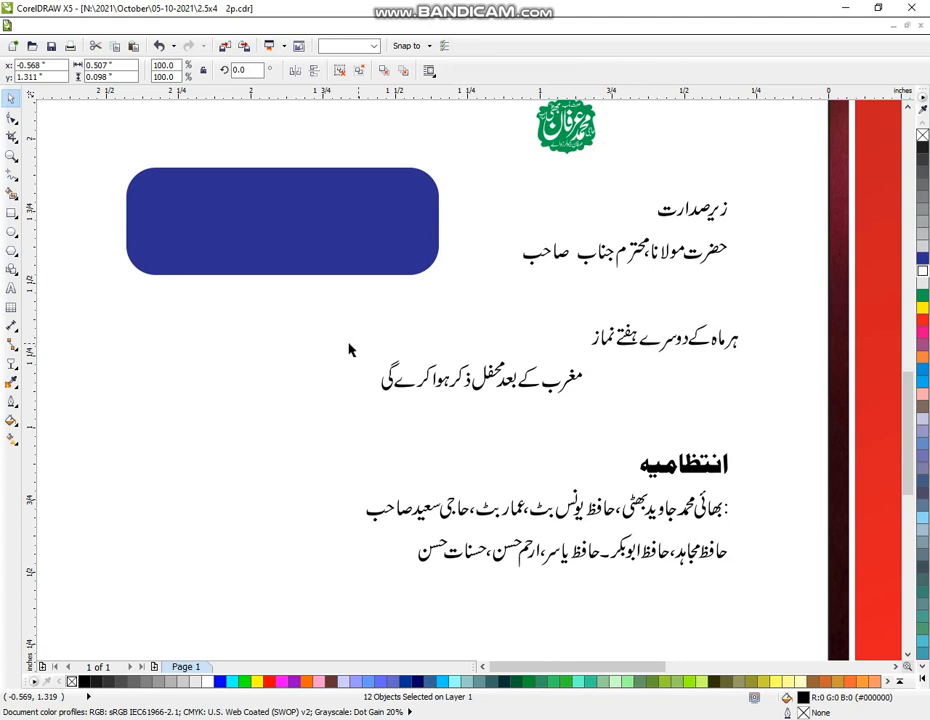
drag(347, 342, 580, 424)
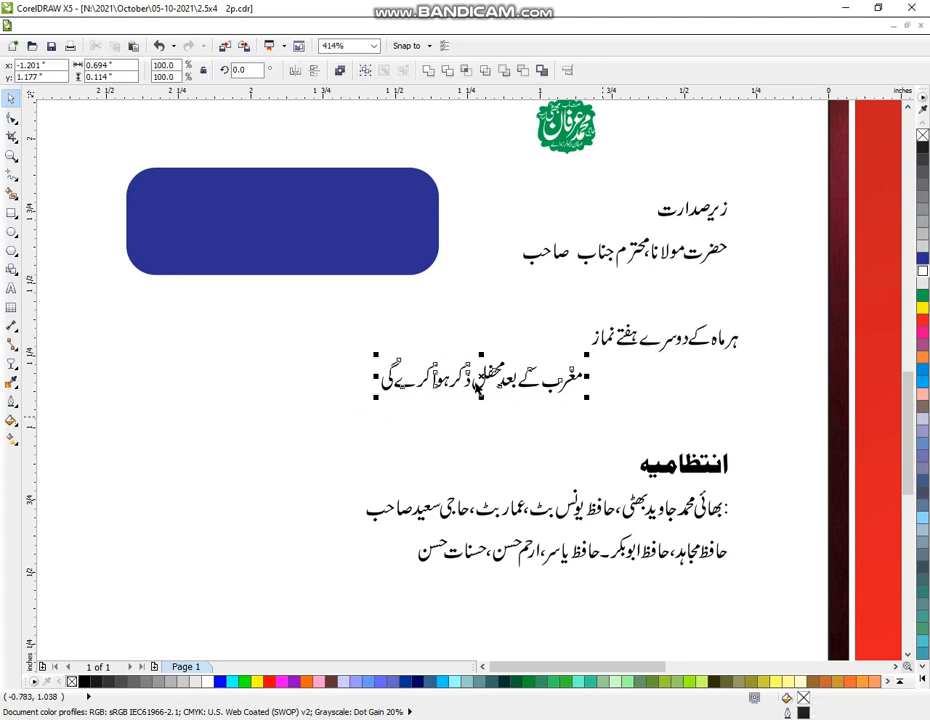
drag(656, 393, 668, 368)
shift+click(724, 344)
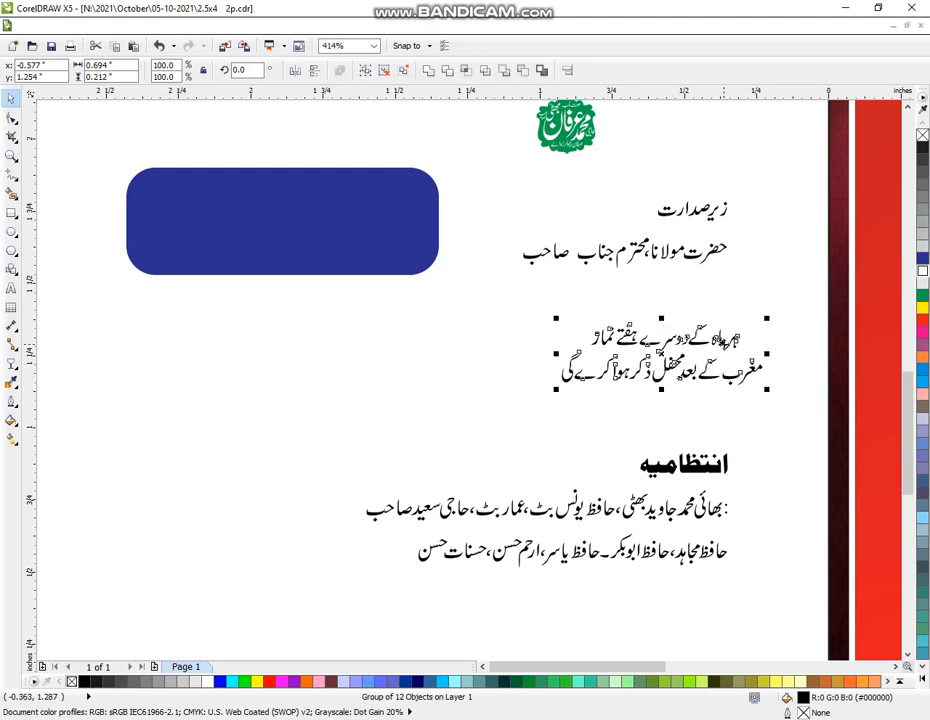
key(c)
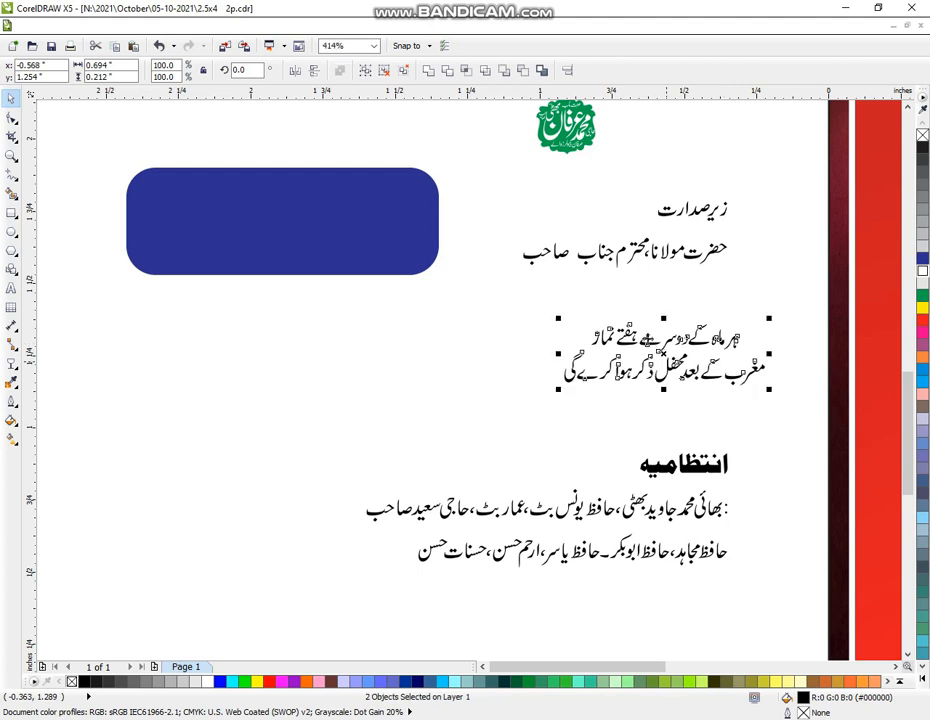
Move both lines into the blue rounded rectangle, enlarge them, and colour them white
drag(661, 345, 292, 226)
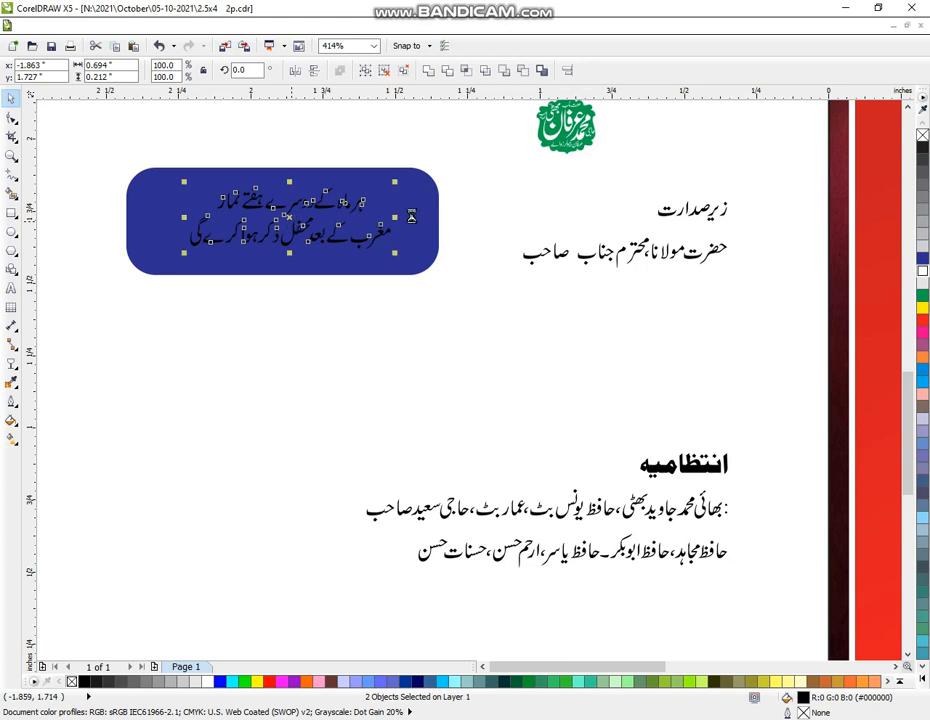
drag(392, 190, 435, 169)
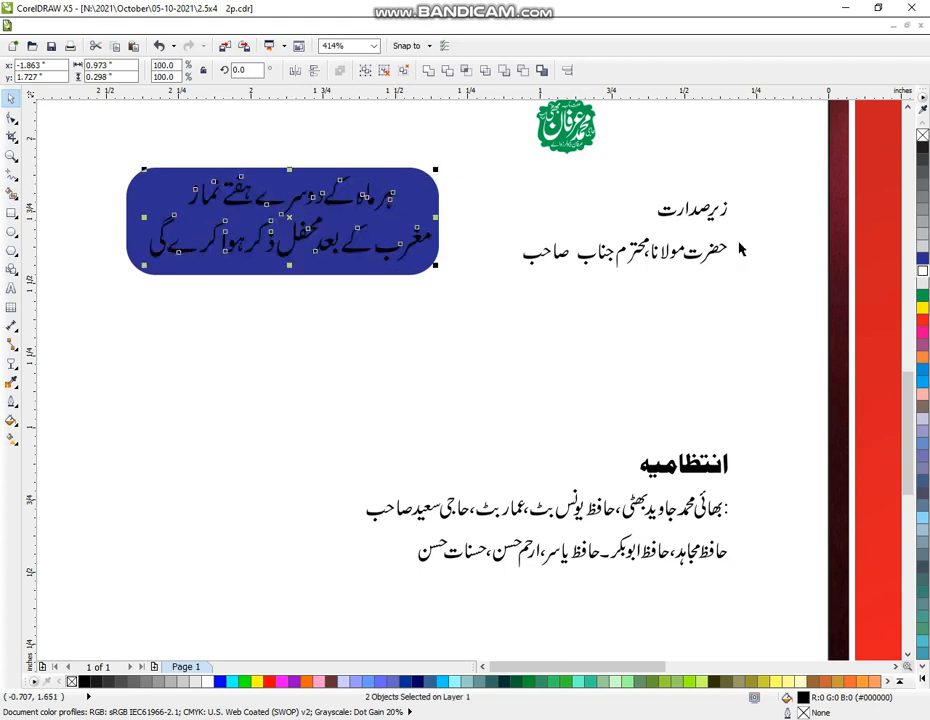
click(922, 272)
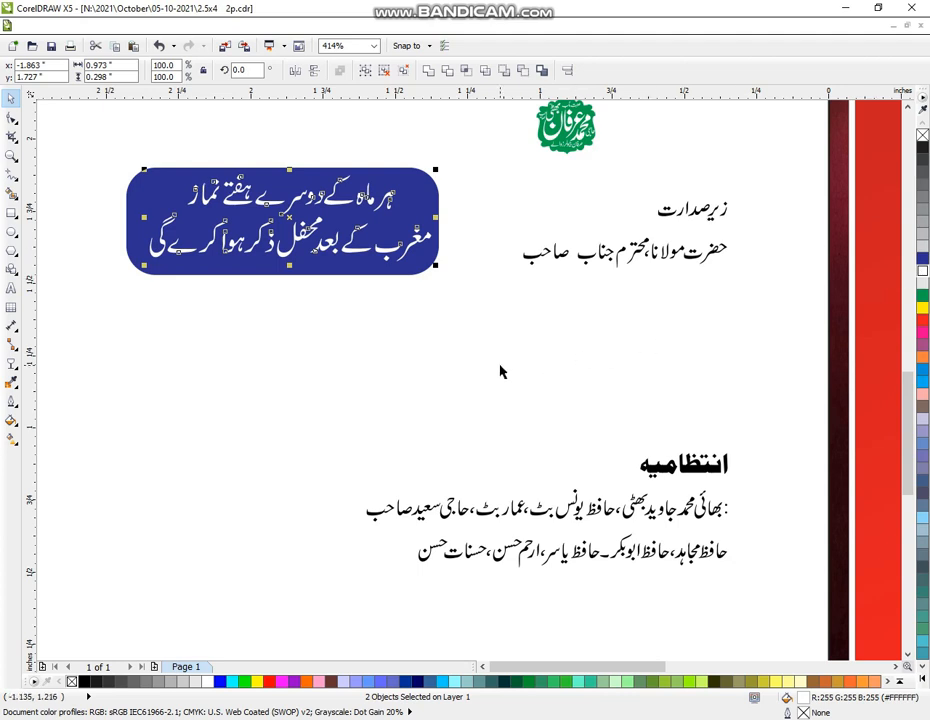
Ungroup the blue box, regroup it with its two white text lines, and zoom out to the full flyer
click(293, 292)
click(157, 260)
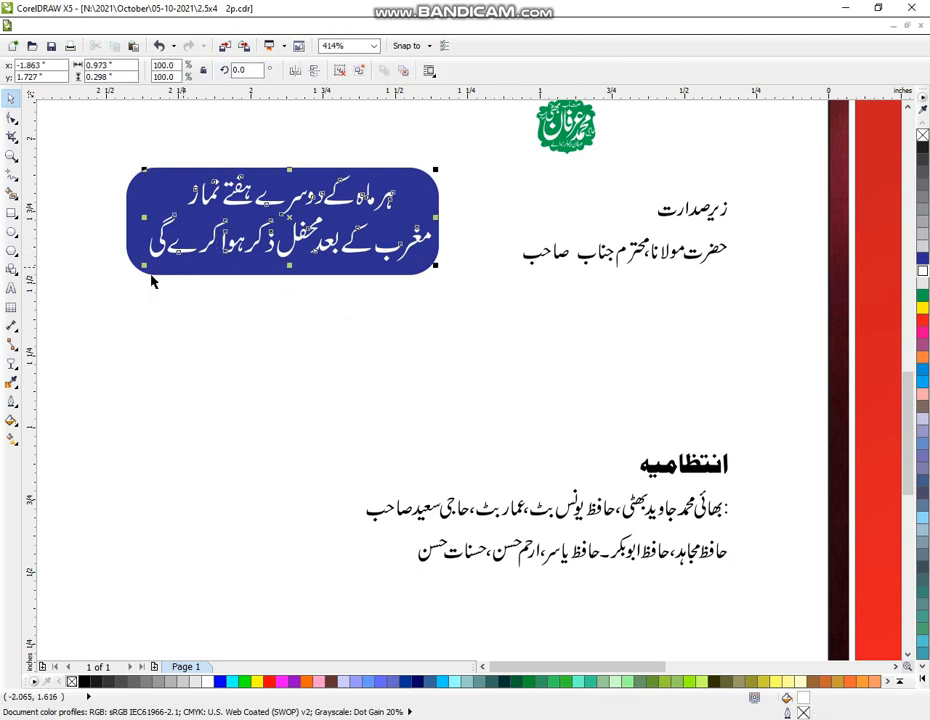
click(130, 242)
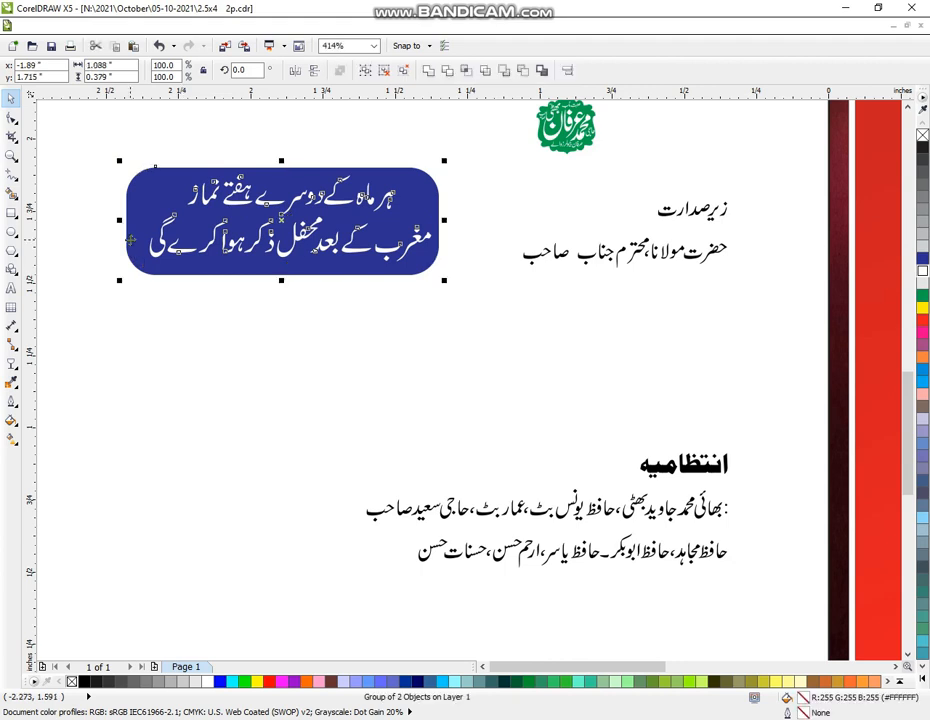
key(ctrl+u)
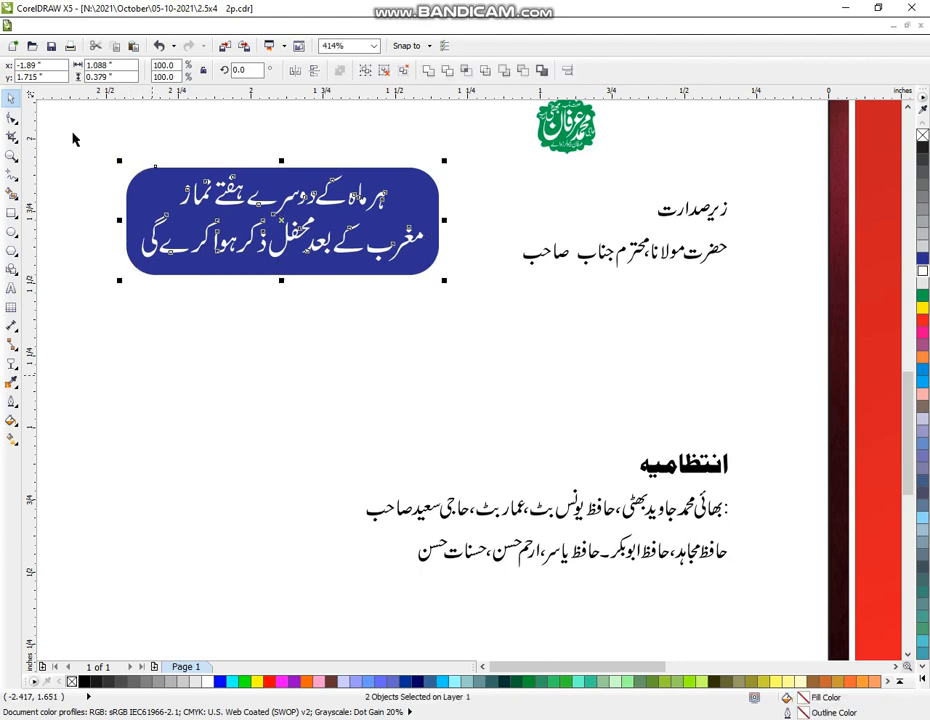
drag(72, 133, 125, 152)
drag(445, 308, 459, 332)
key(ctrl+g)
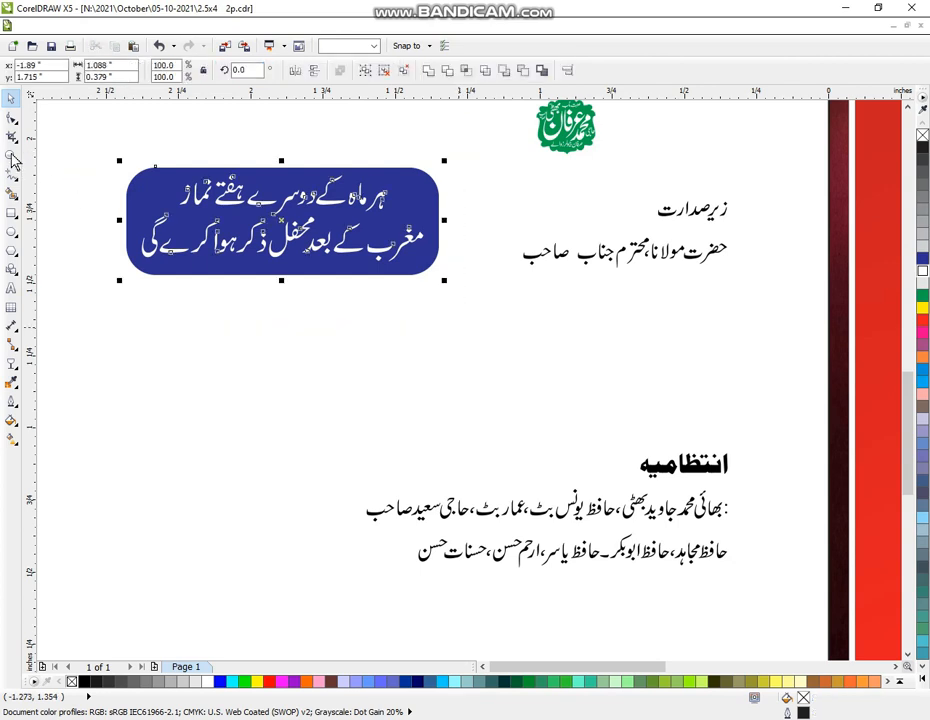
click(11, 157)
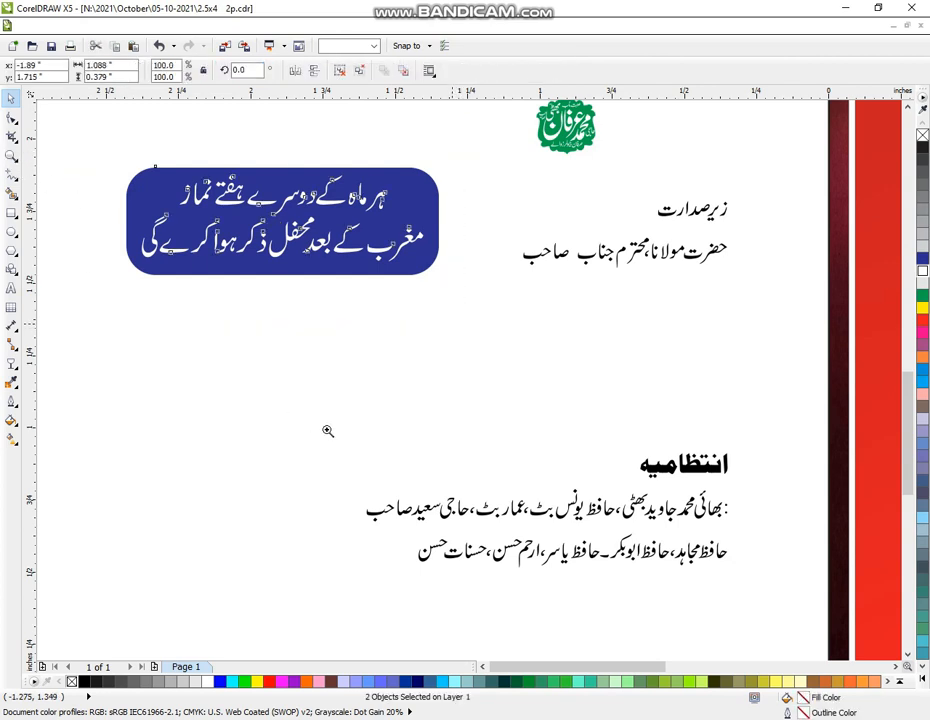
scroll(351, 394, down, 3)
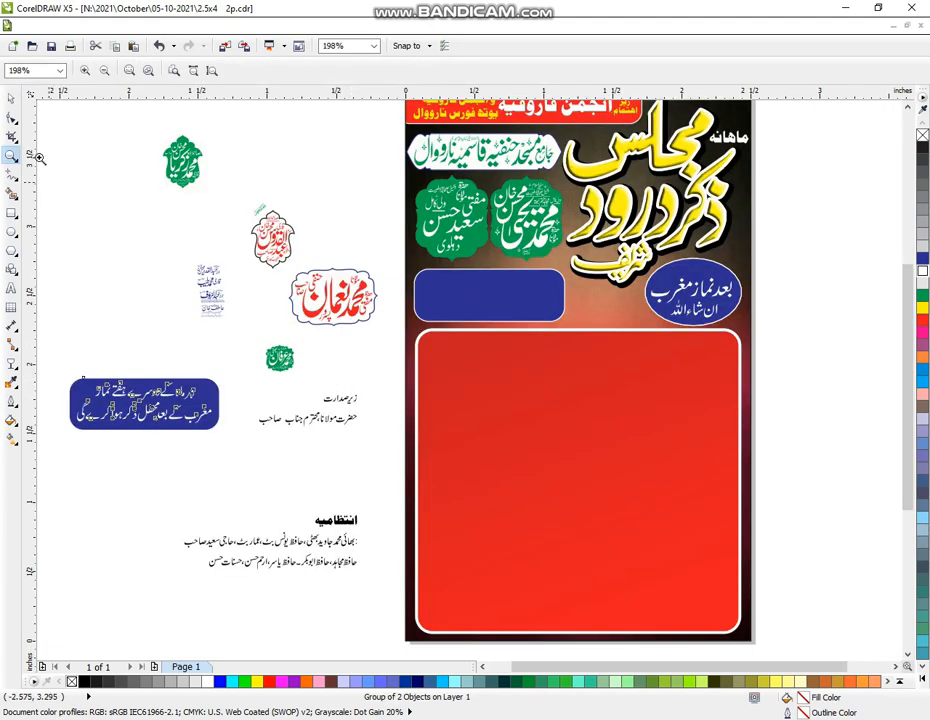
Align the Urdu text box onto the blank blue panel below the green badges
click(10, 101)
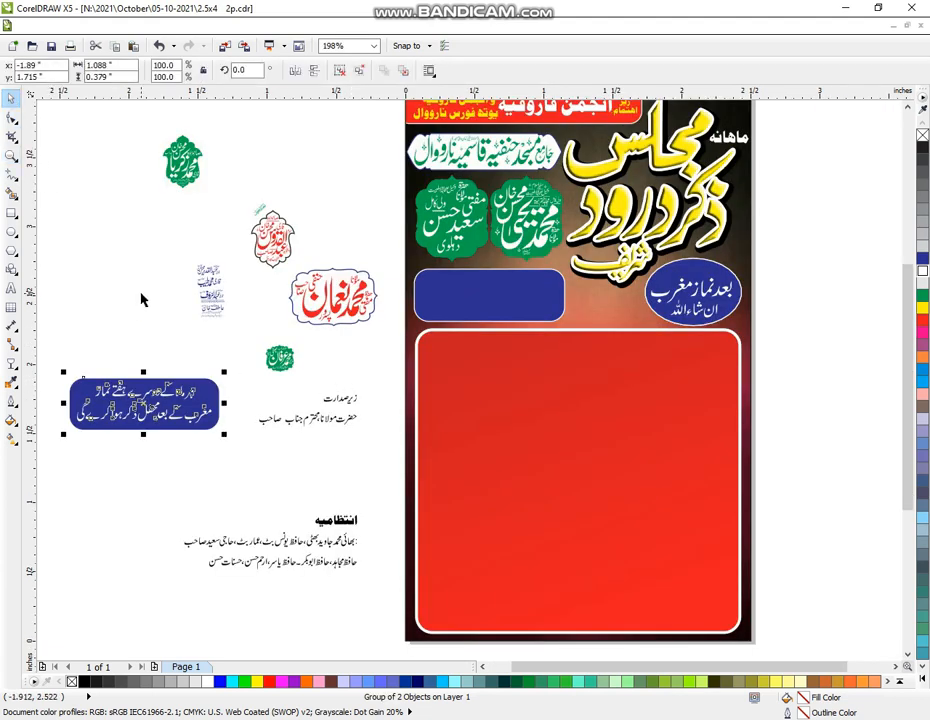
click(175, 425)
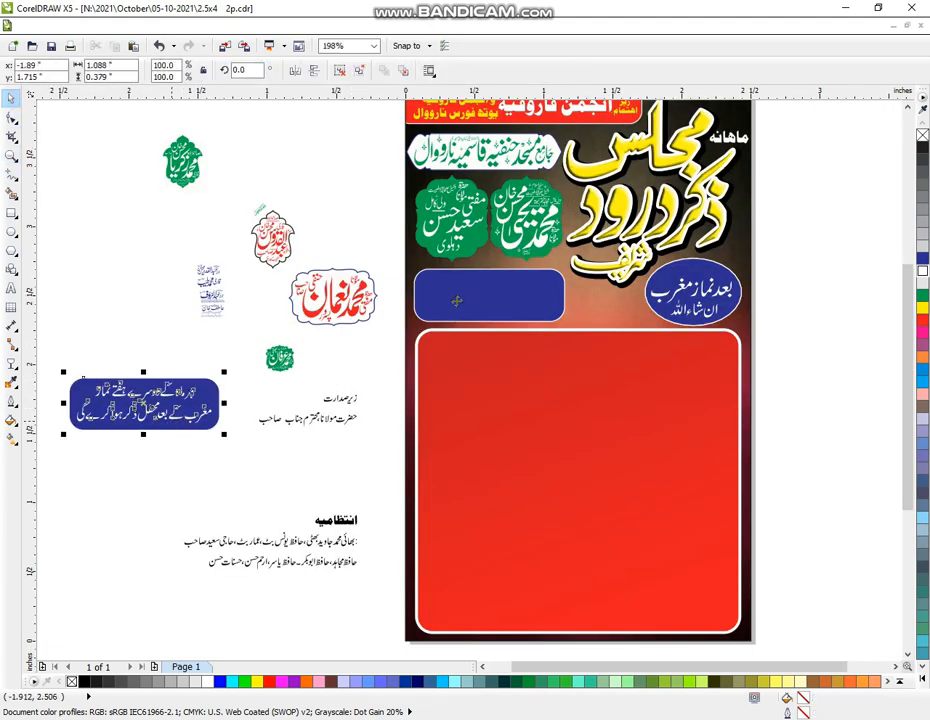
key(Tab)
key(ctrl+u)
key(t)
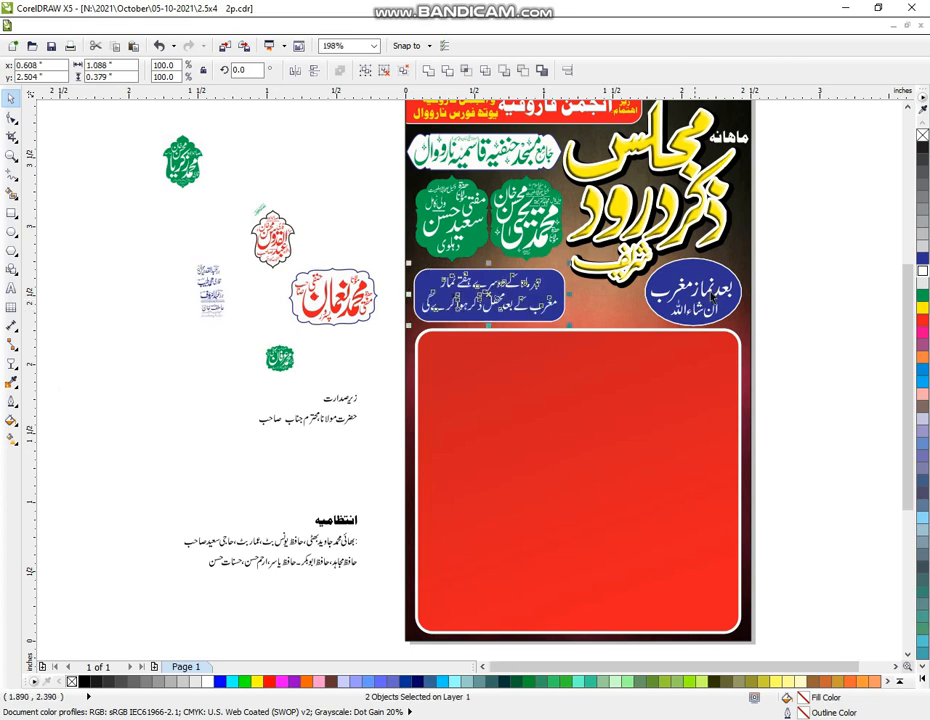
click(825, 266)
Move the lettered oval badge off the page to the right and zoom in on the poster's middle
drag(762, 251, 608, 359)
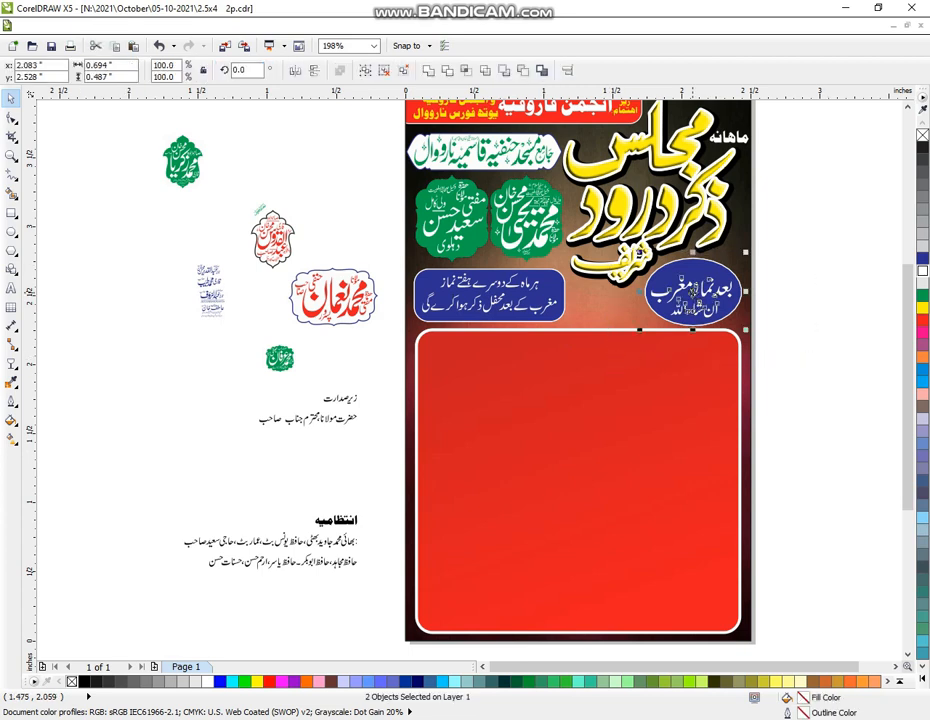
drag(697, 303, 834, 374)
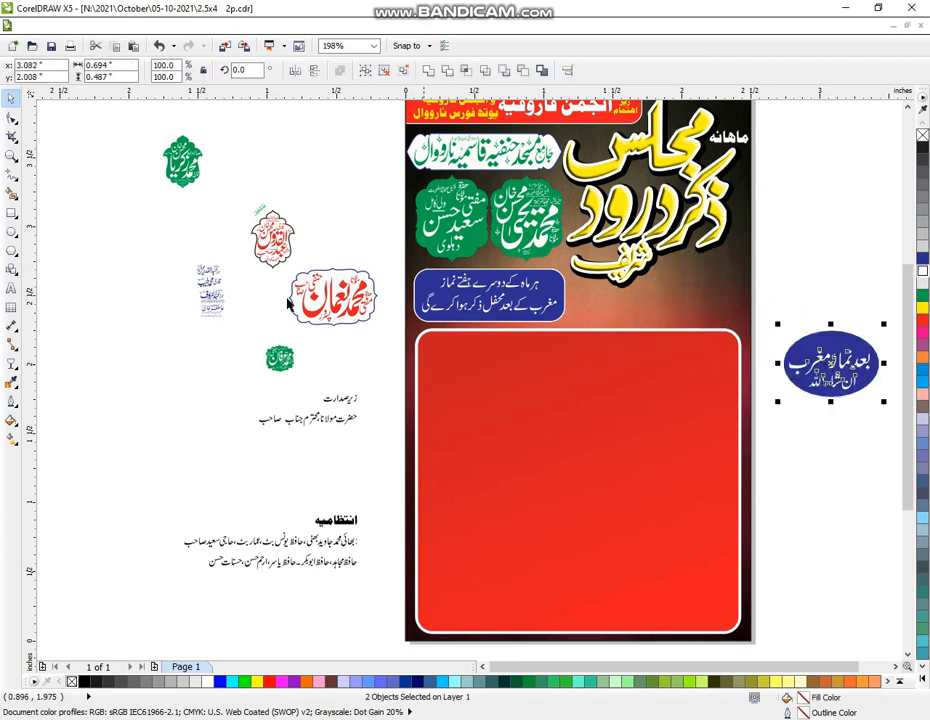
click(11, 155)
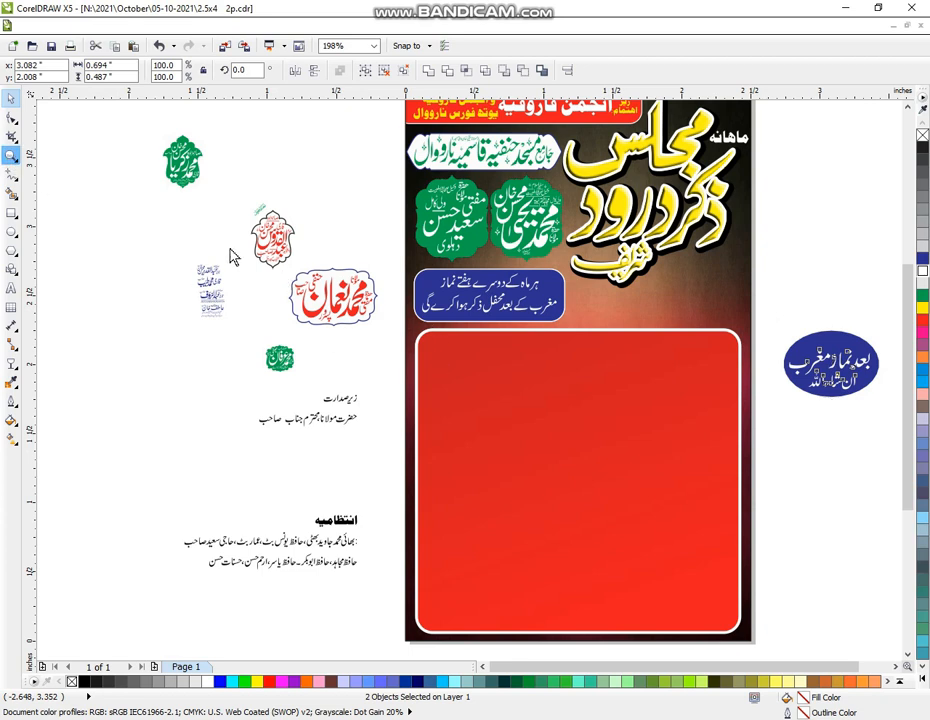
drag(149, 181, 850, 441)
scroll(618, 321, up, 1)
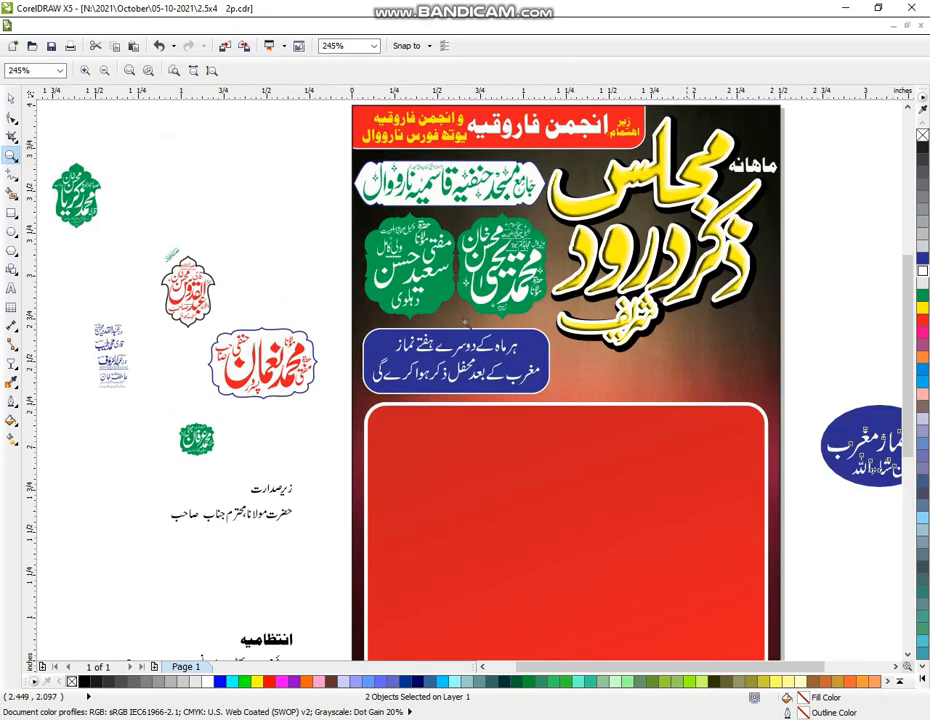
drag(245, 232, 866, 506)
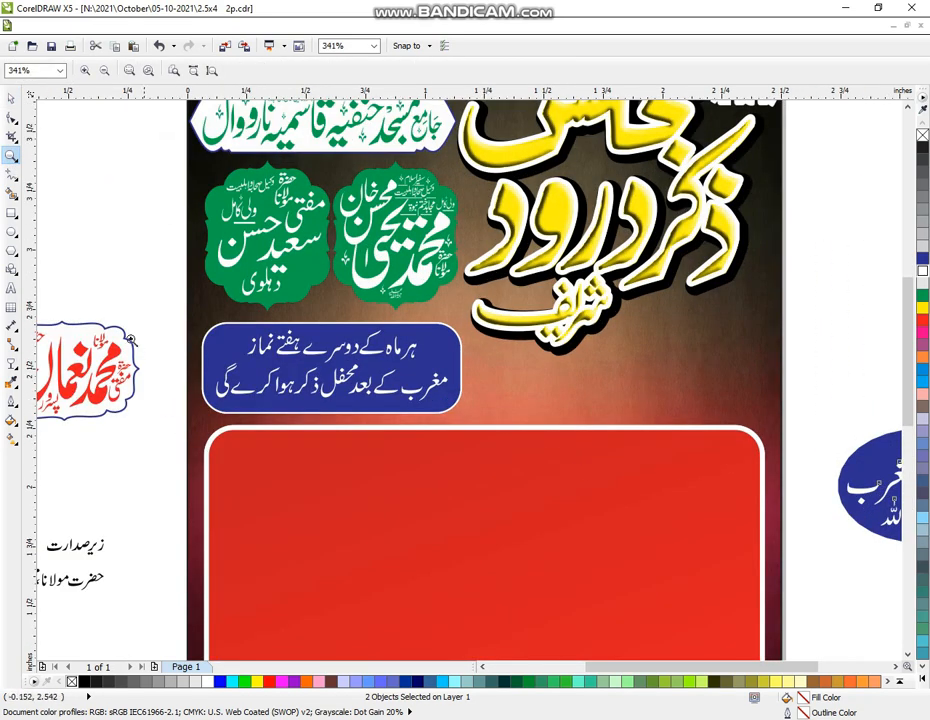
Draw a strip right of the blue notice panel, trim and widen it, then fill white with blue outline
click(11, 212)
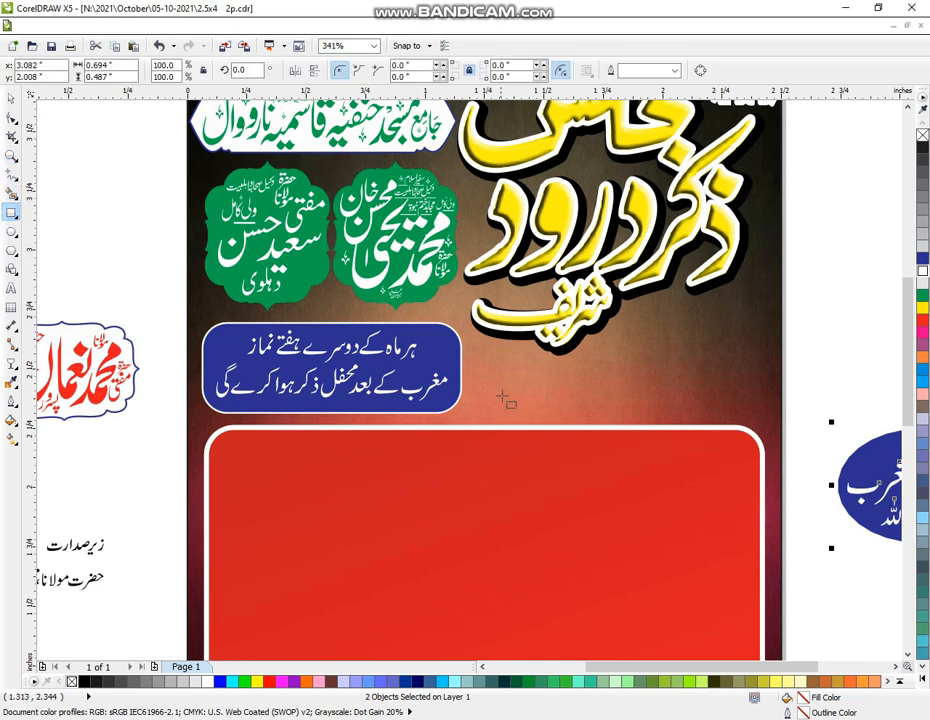
drag(483, 357, 773, 419)
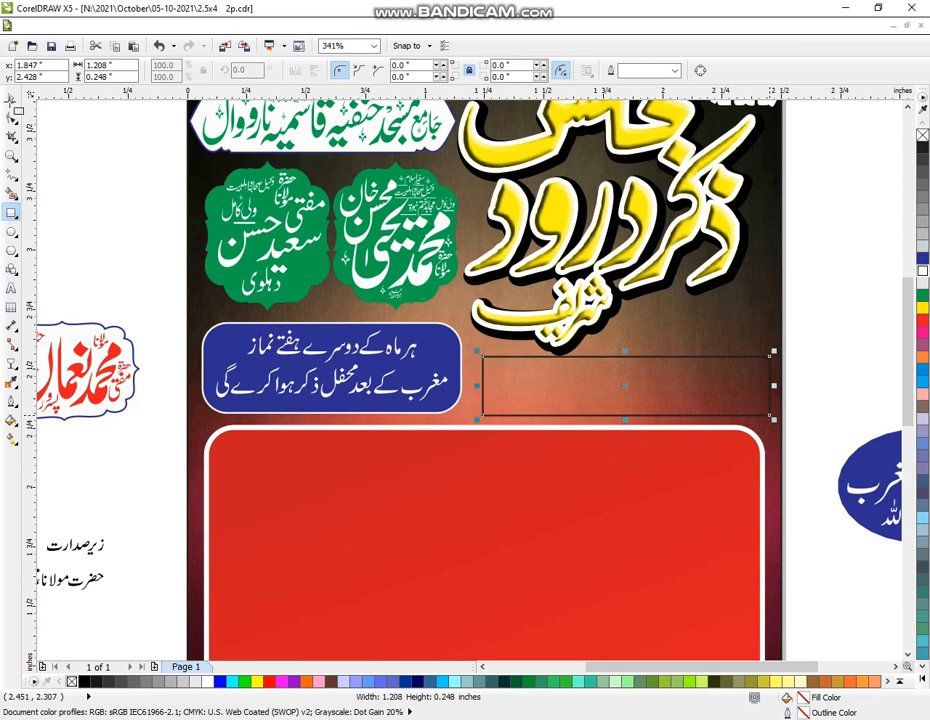
click(11, 97)
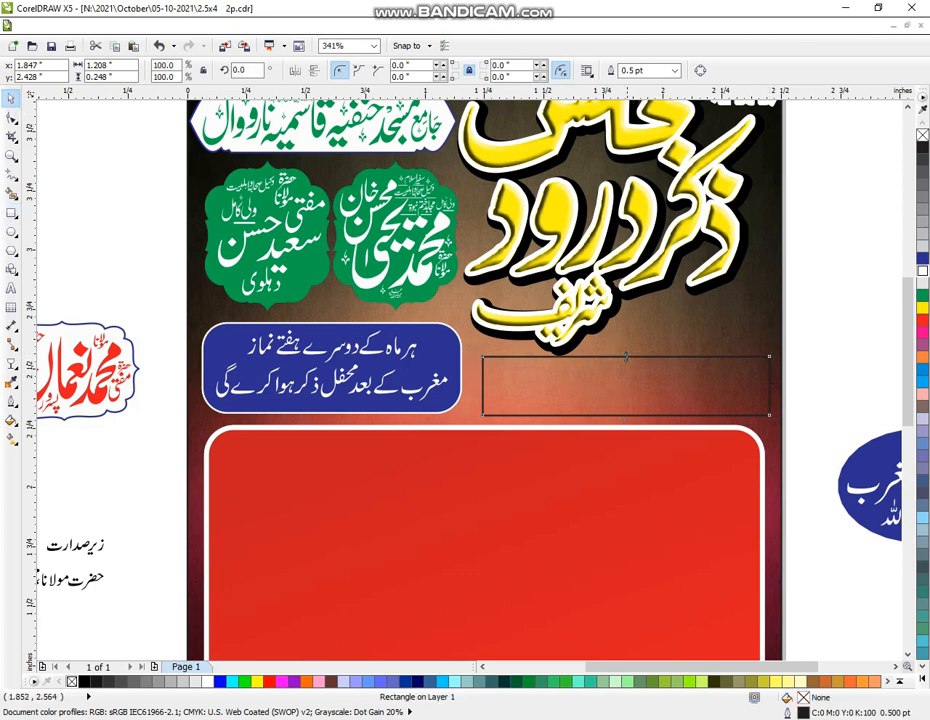
drag(626, 356, 609, 391)
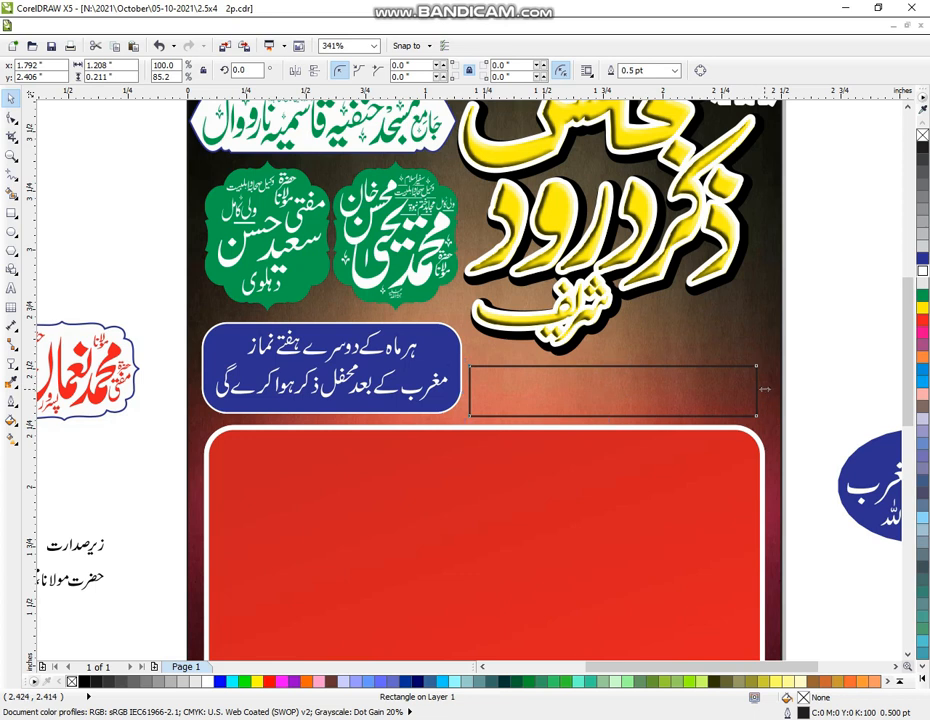
drag(761, 392, 765, 392)
click(924, 281)
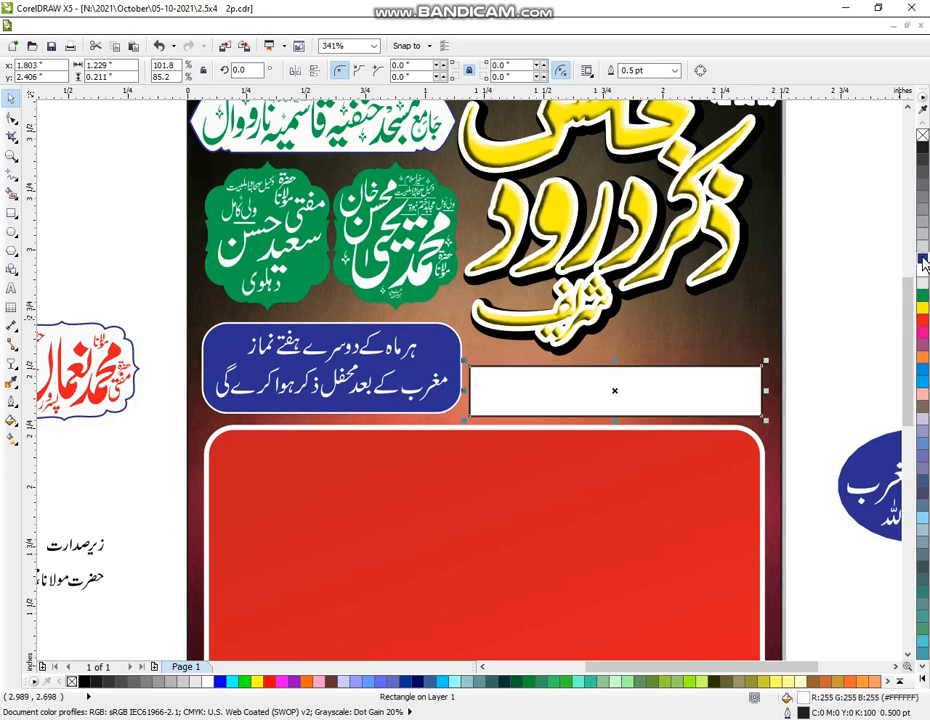
click(845, 440)
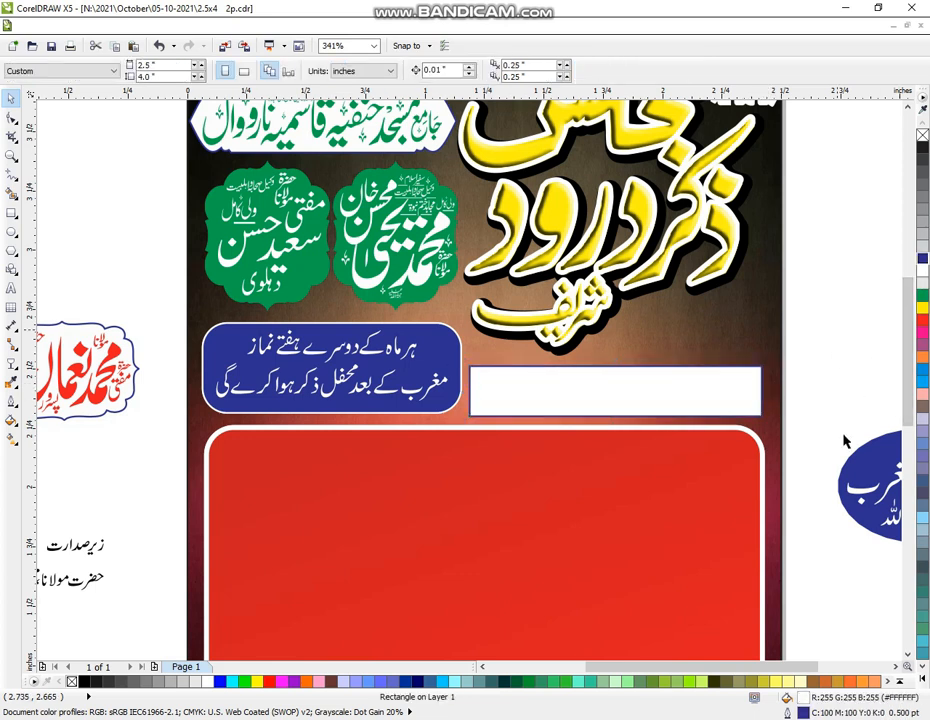
click(864, 500)
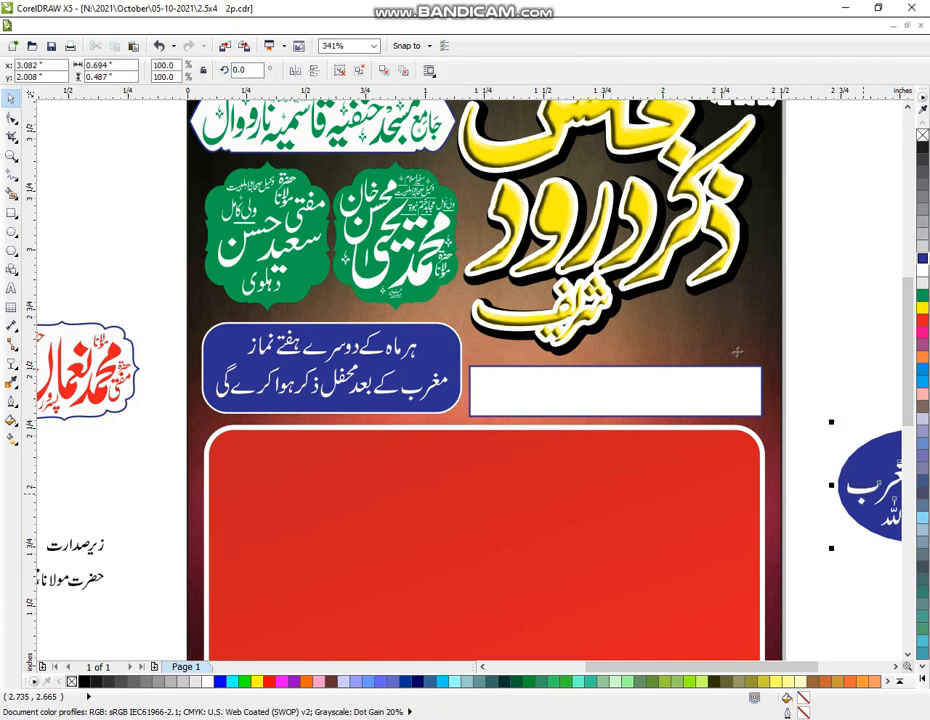
Scale the blue oval badge to about two thirds and place it on the strip's right end
drag(737, 352, 721, 352)
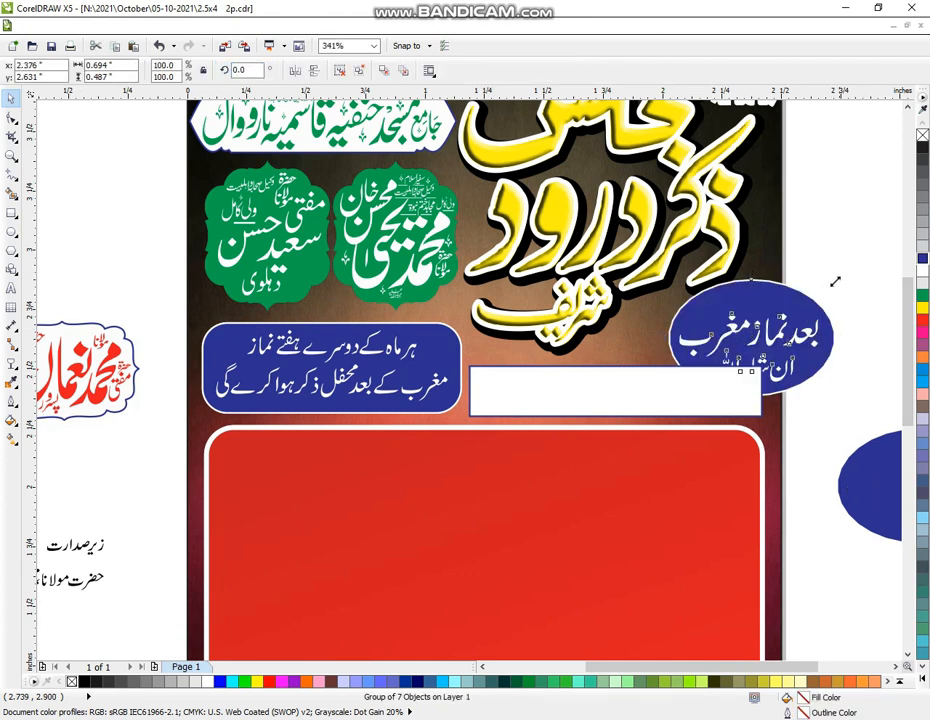
drag(835, 281, 779, 321)
drag(731, 352, 707, 332)
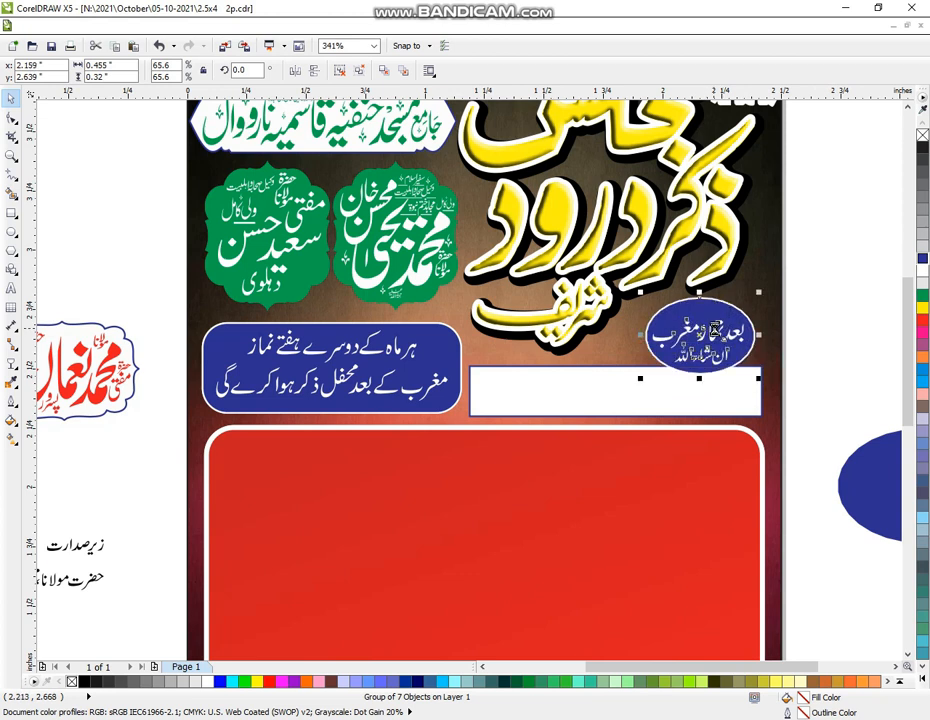
drag(718, 333, 720, 358)
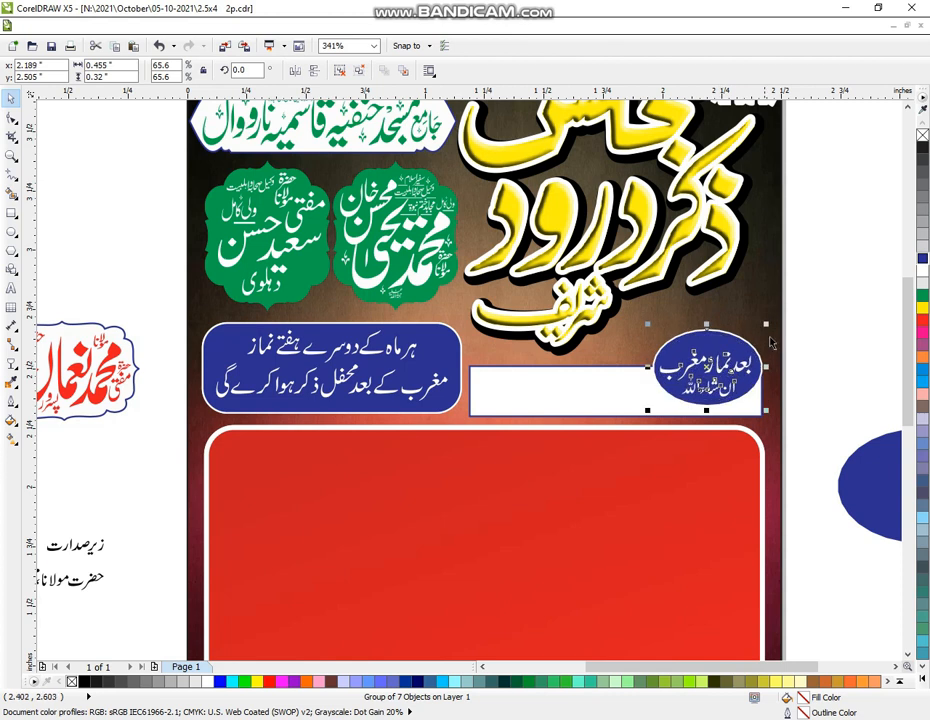
drag(766, 323, 786, 312)
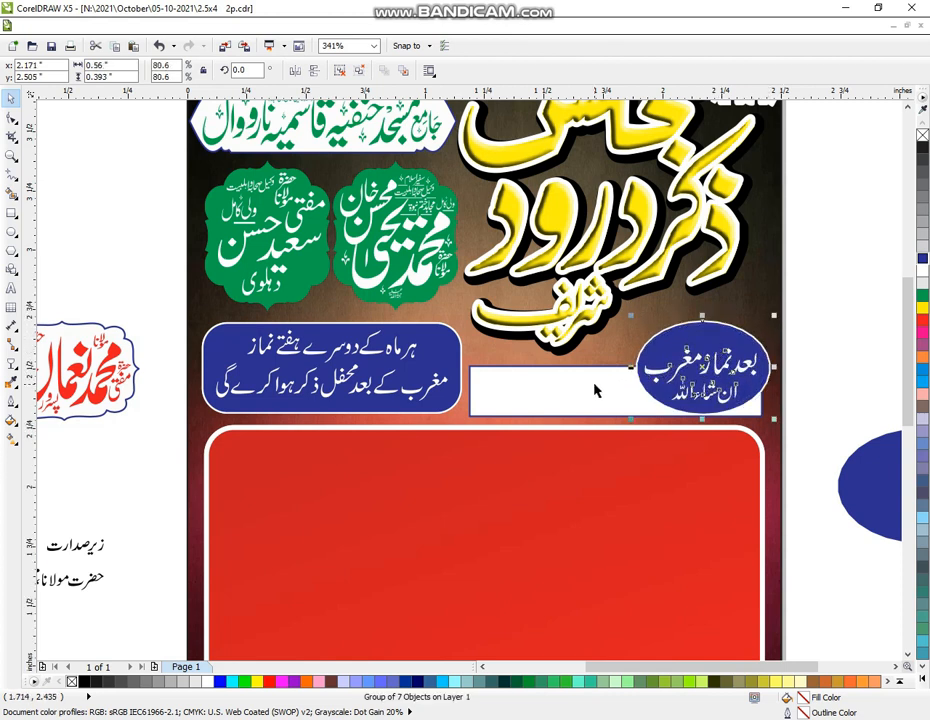
Ungroup the badge and strip with Ctrl+U, then clear the selection
click(636, 394)
key(ctrl+u)
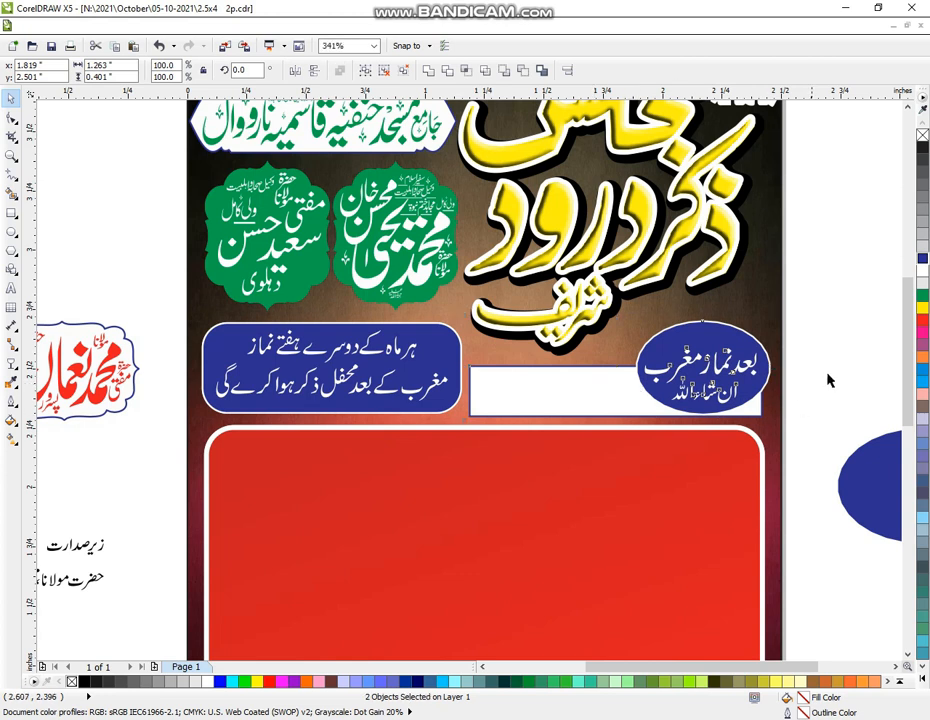
click(837, 370)
key(Escape)
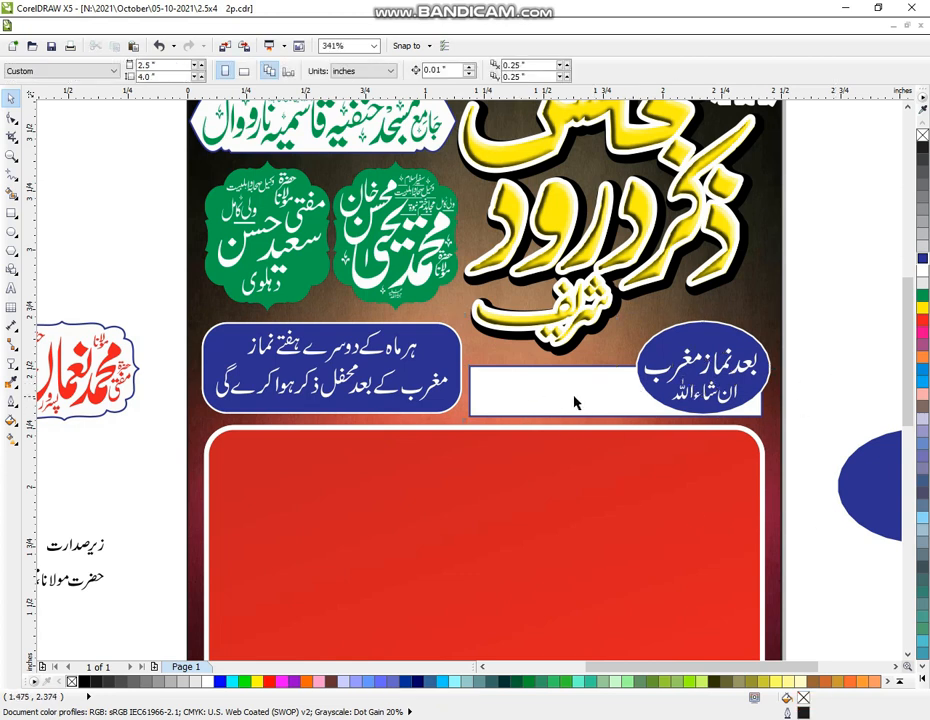
click(11, 155)
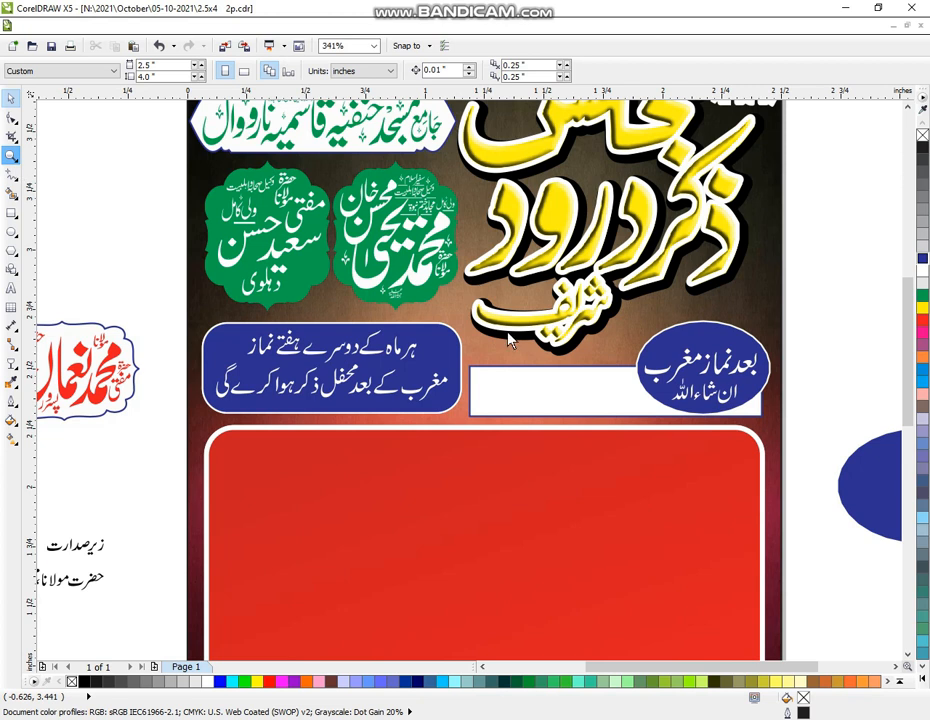
scroll(475, 380, down, 2)
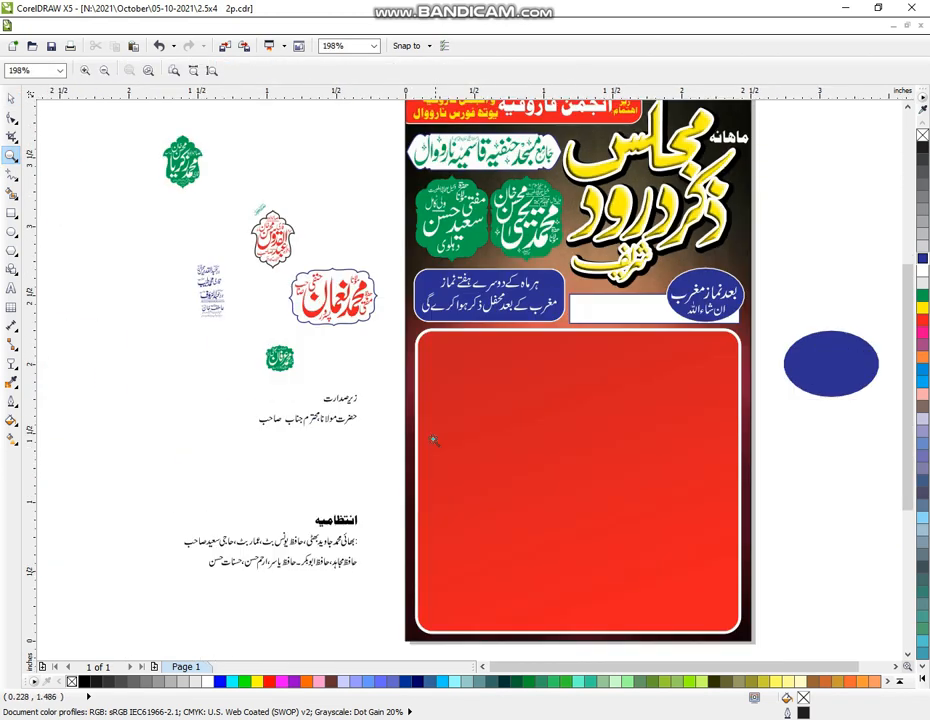
drag(91, 124, 837, 664)
scroll(224, 320, down, 1)
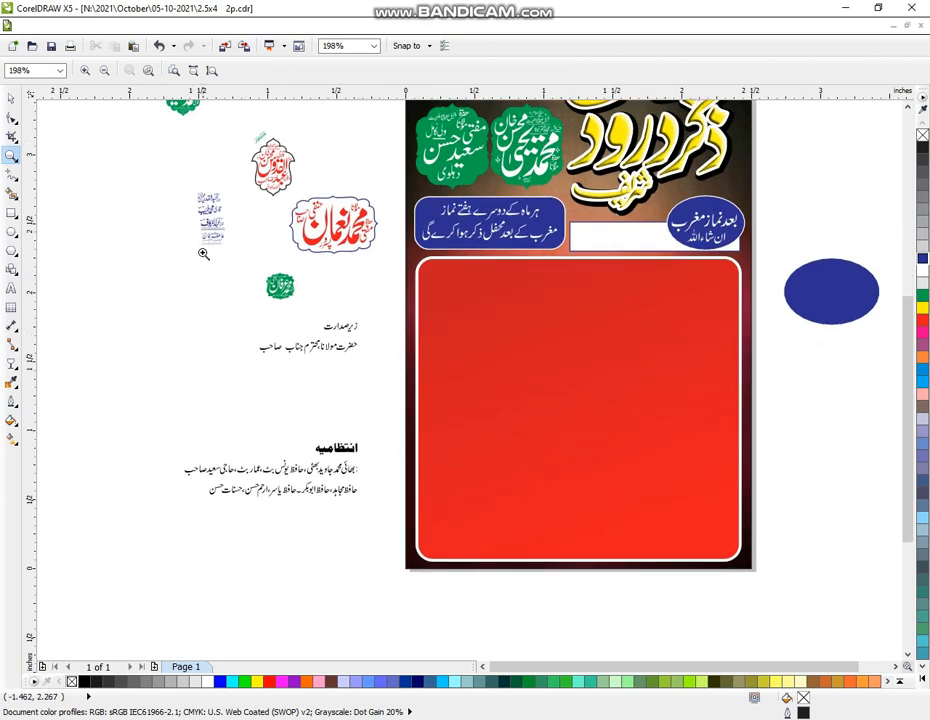
scroll(225, 290, down, 1)
drag(161, 167, 785, 641)
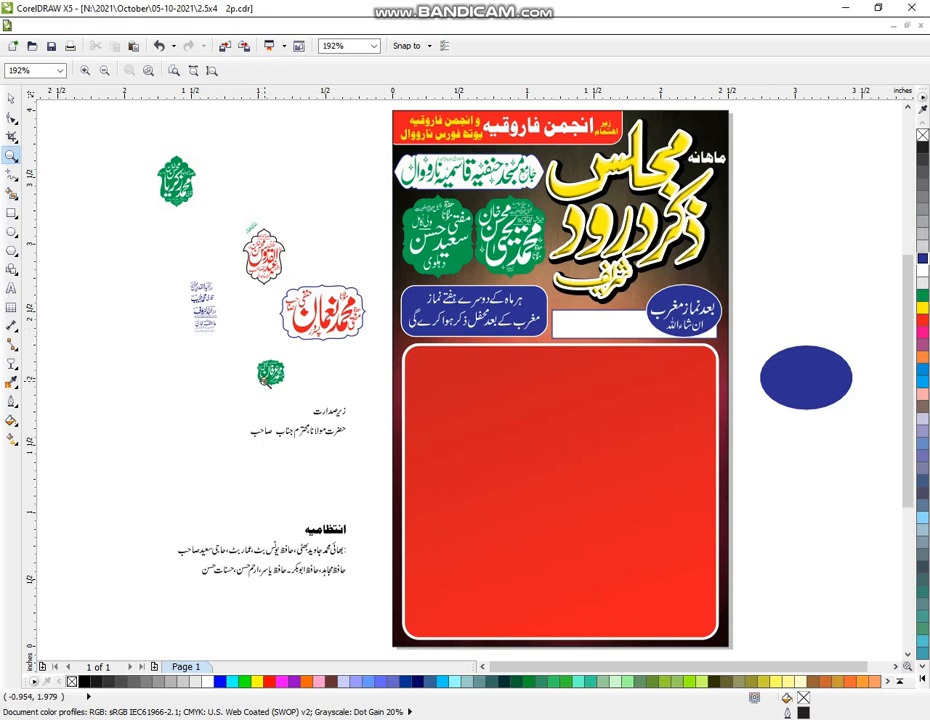
Delete the loose two-line Urdu text block
click(10, 97)
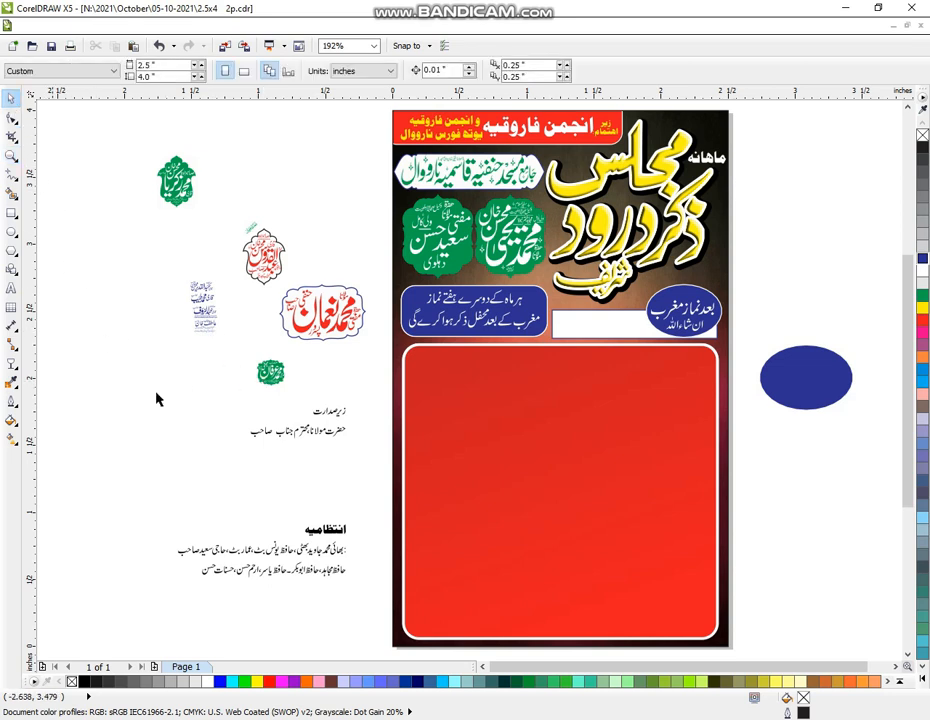
drag(362, 400, 236, 468)
key(Delete)
Enlarge the red name badge and place it at the top of the red panel
click(344, 328)
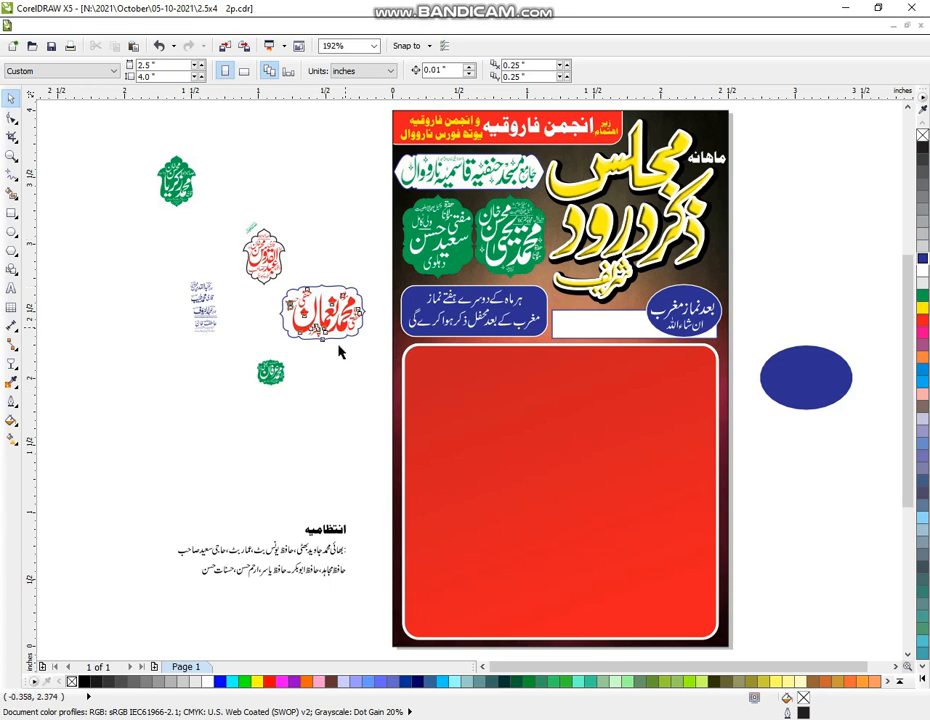
click(350, 315)
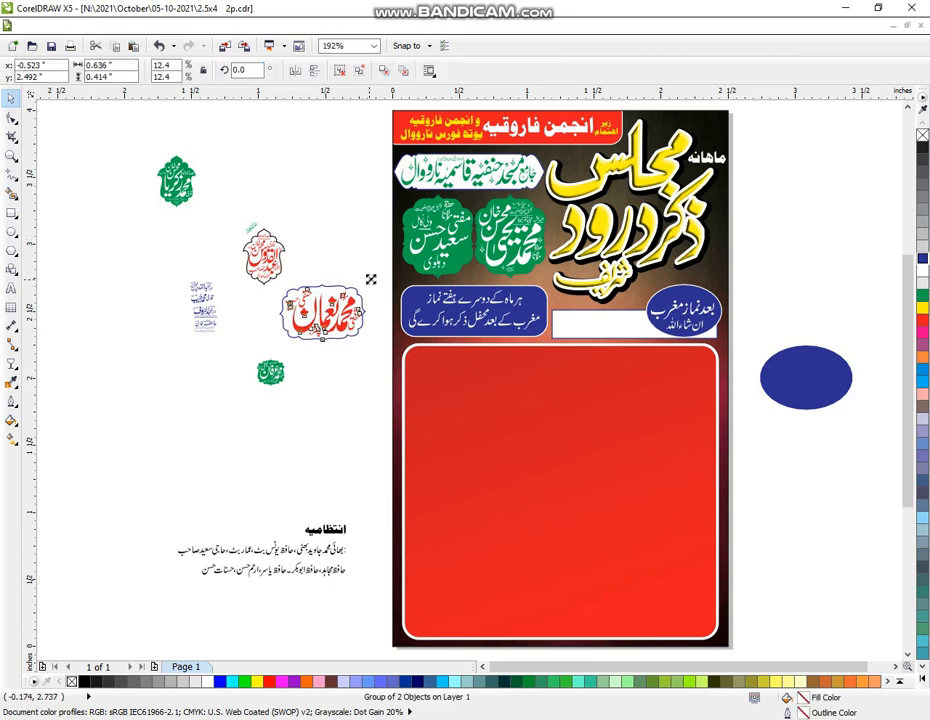
drag(366, 287, 404, 256)
drag(330, 315, 630, 472)
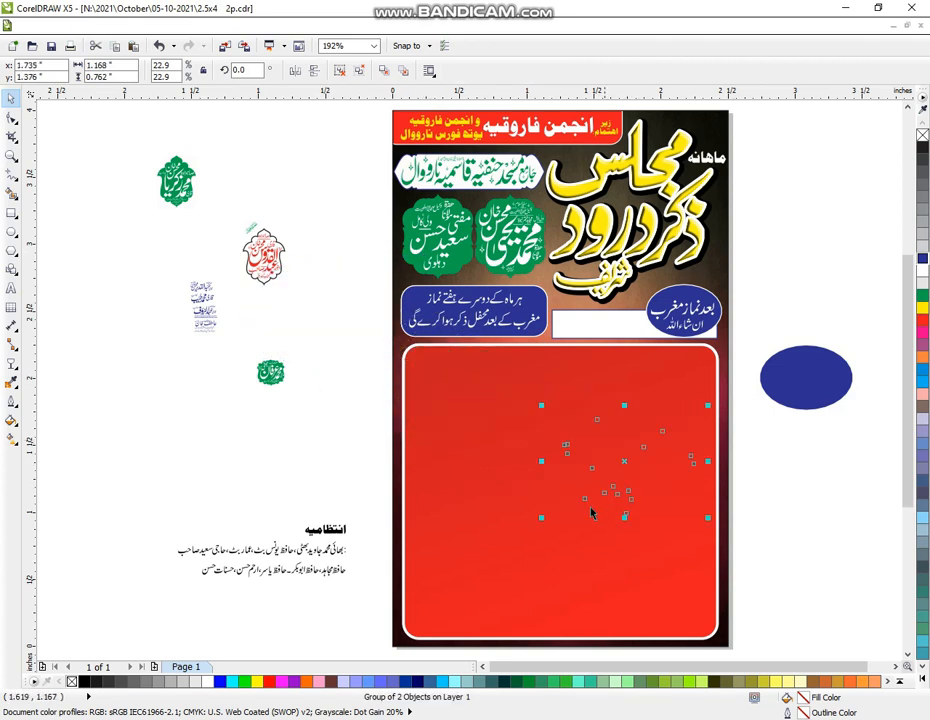
drag(516, 533, 477, 560)
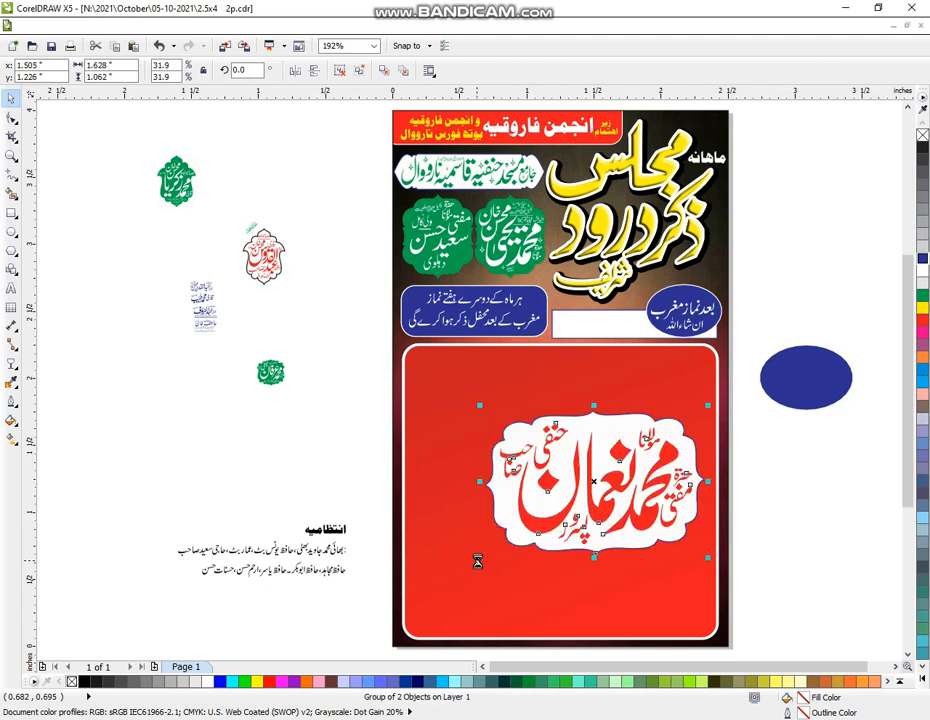
click(797, 498)
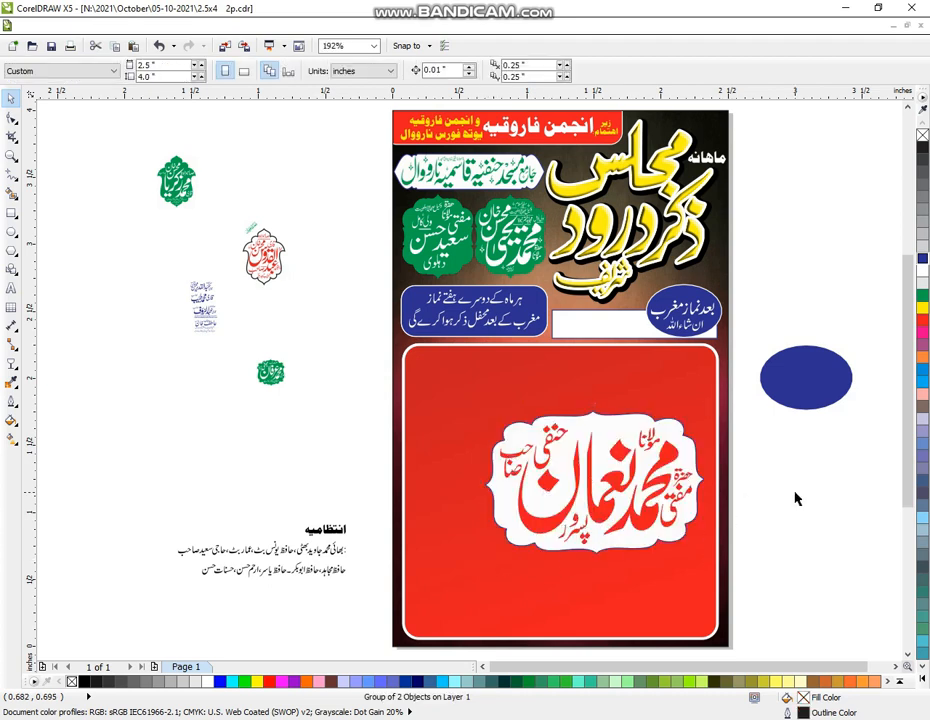
click(670, 584)
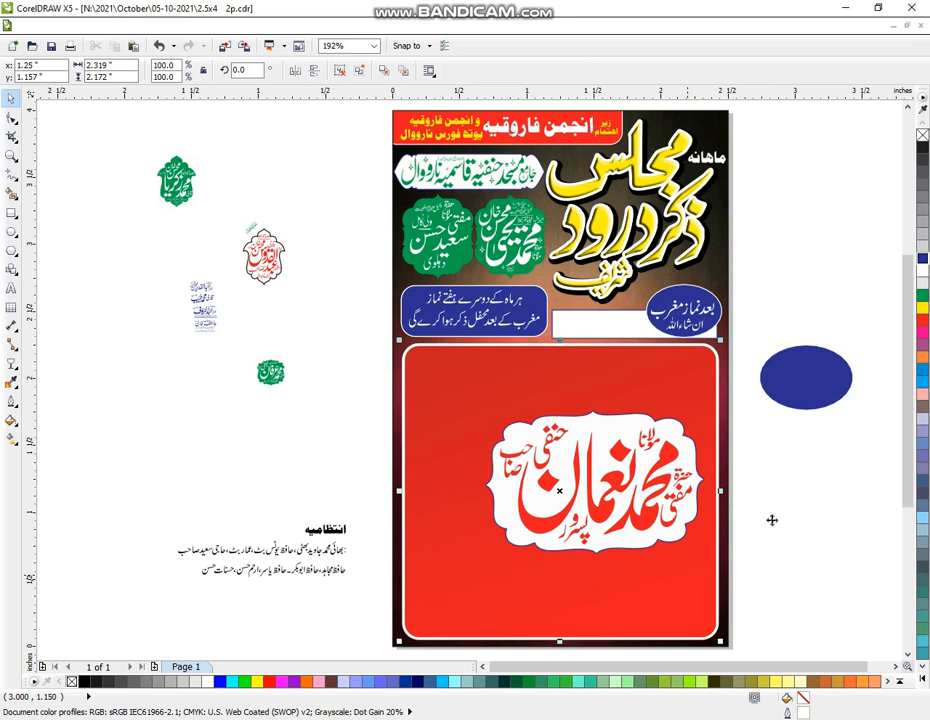
key(Escape)
click(644, 515)
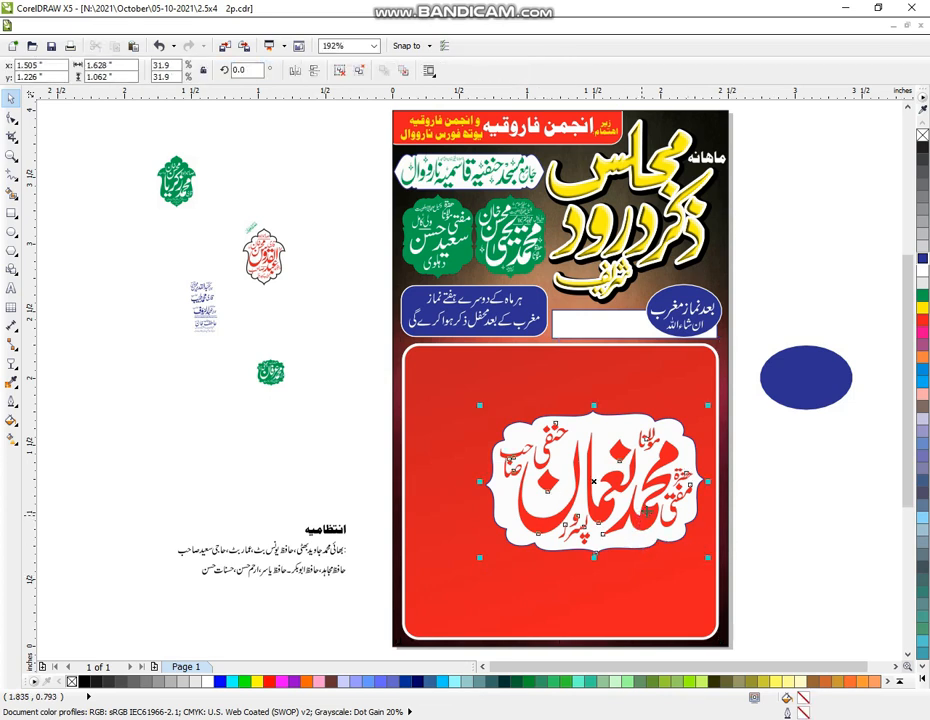
drag(649, 486, 643, 444)
click(785, 487)
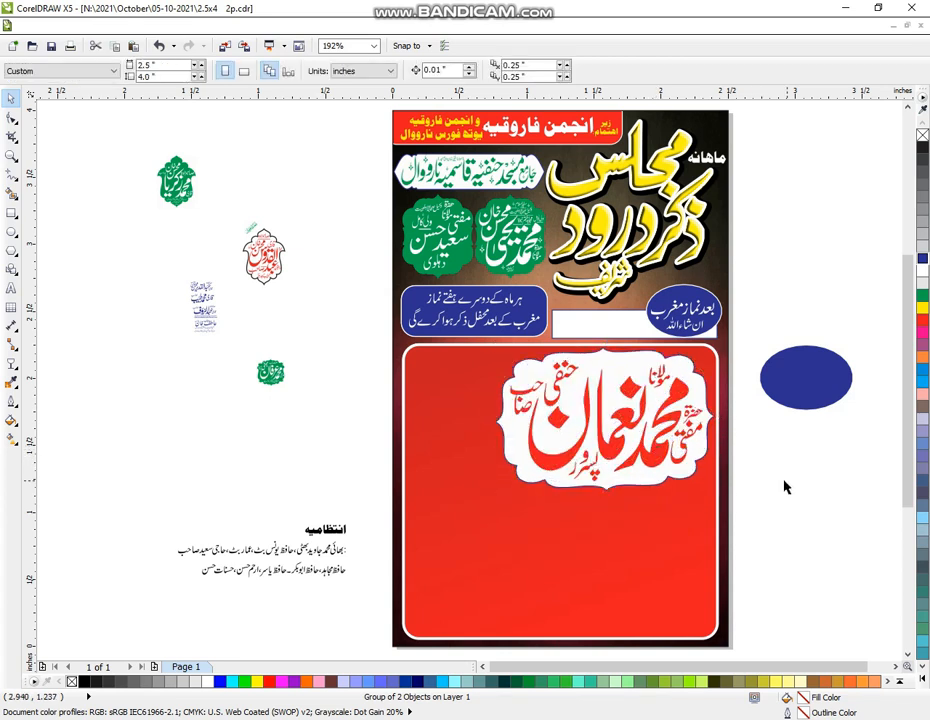
key(ctrl+z)
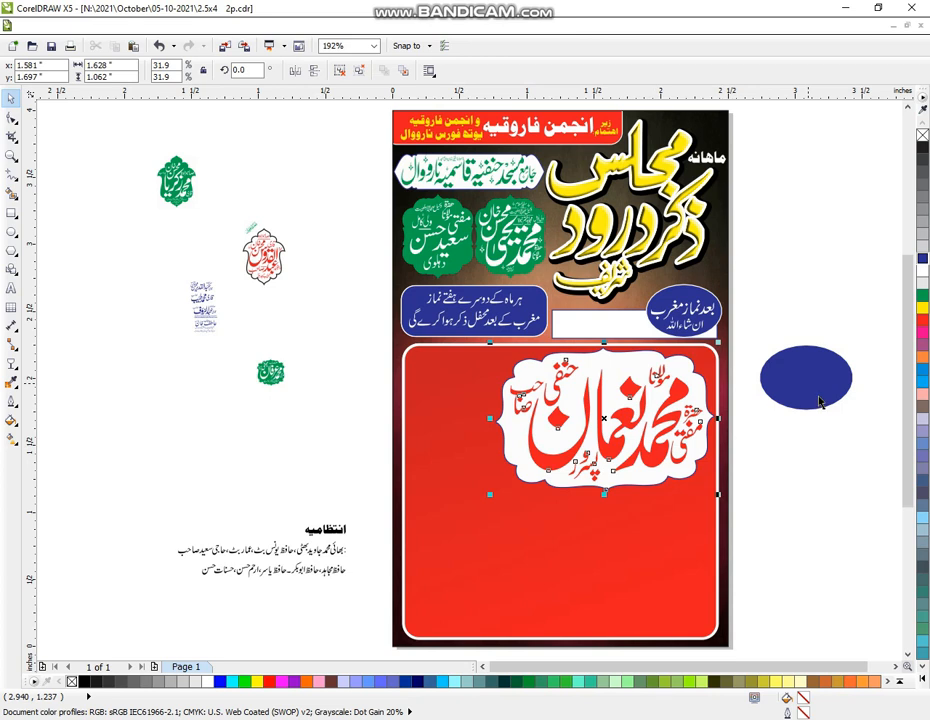
Delete the blue ellipse beside the page and marquee-select all parts of the name badge
click(818, 398)
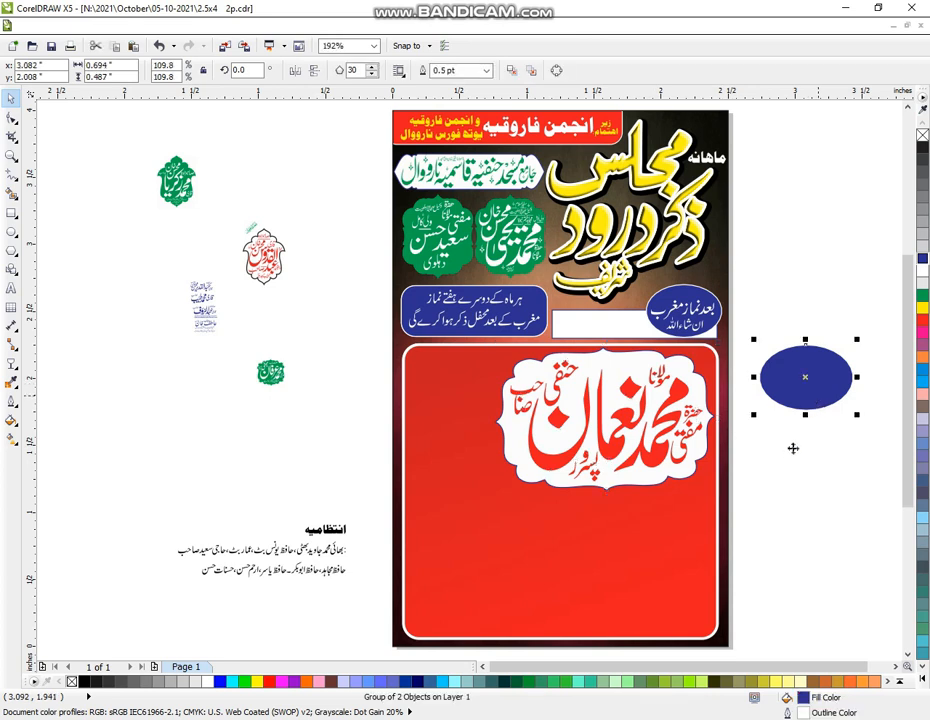
key(Delete)
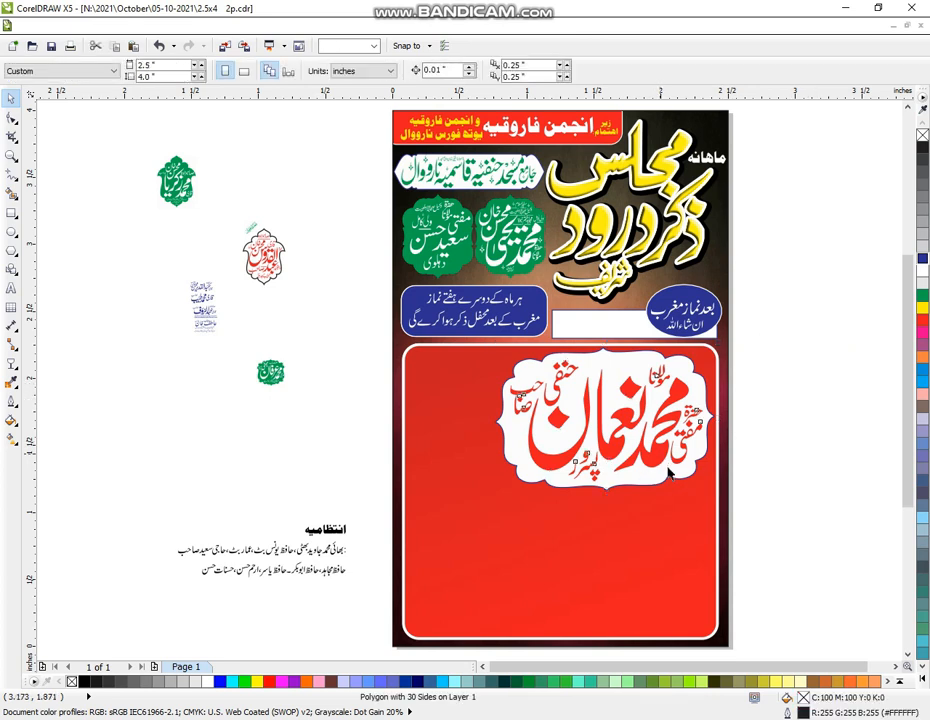
click(666, 465)
click(785, 377)
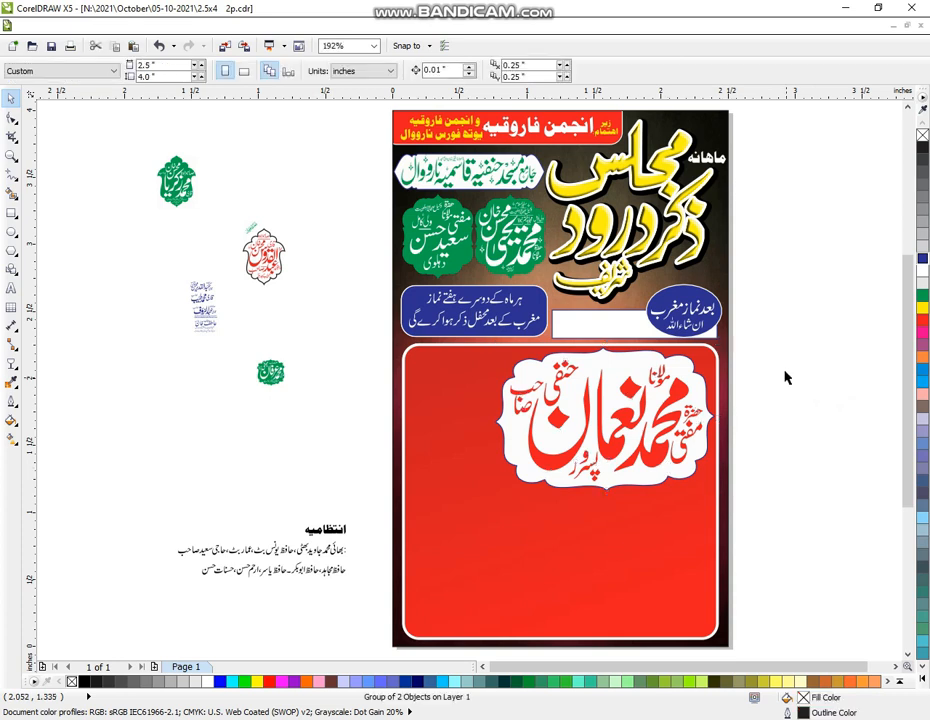
drag(790, 343, 503, 507)
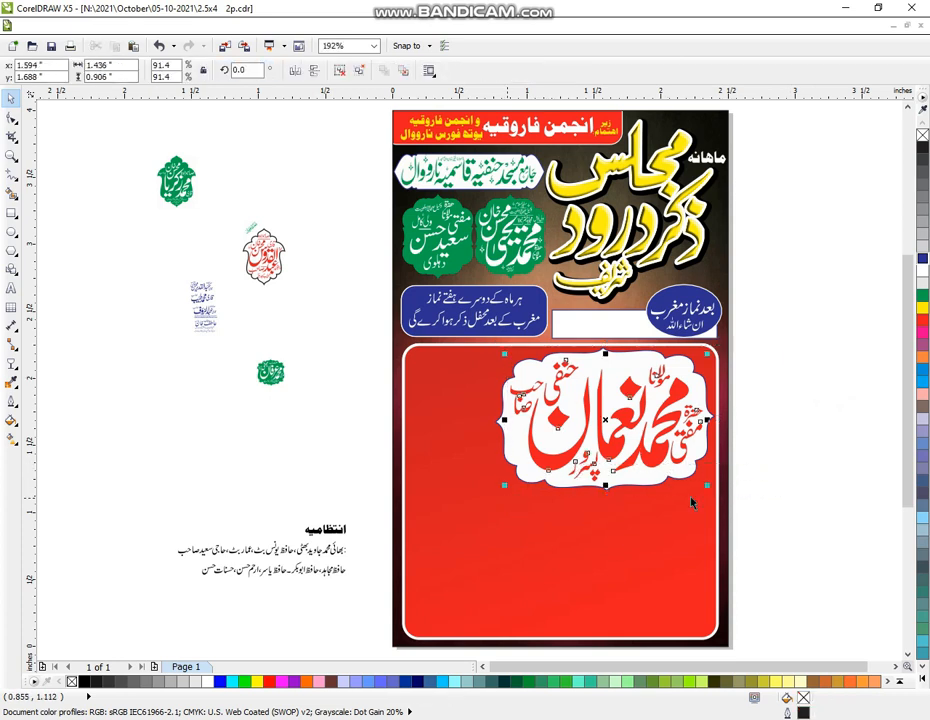
Make the name badge lettering dark blue, group its parts, and shrink it slightly
click(914, 266)
click(810, 363)
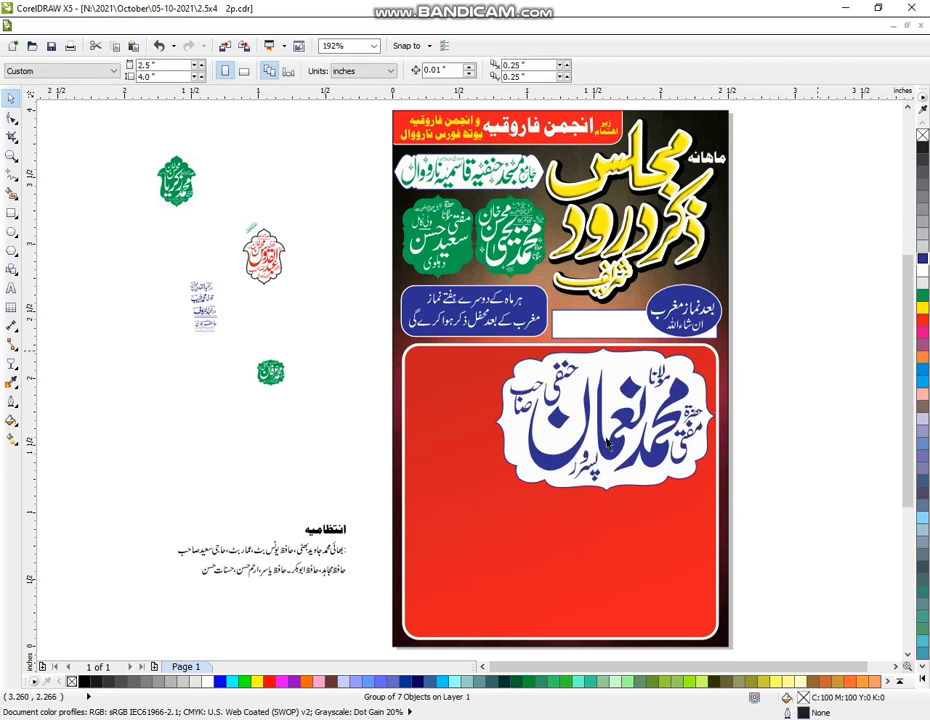
drag(527, 492, 480, 519)
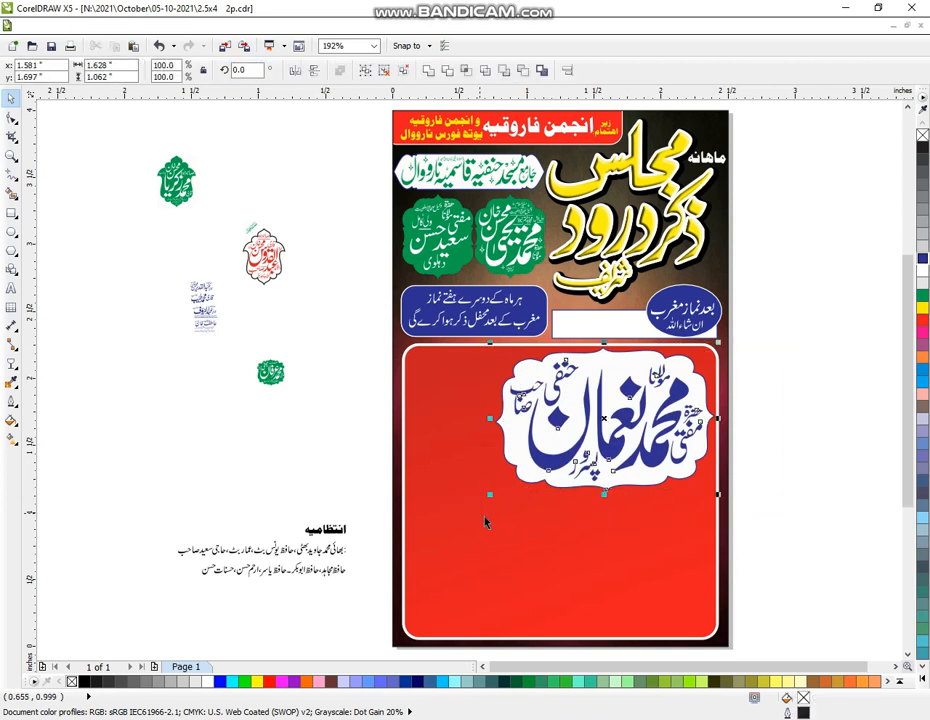
key(ctrl+g)
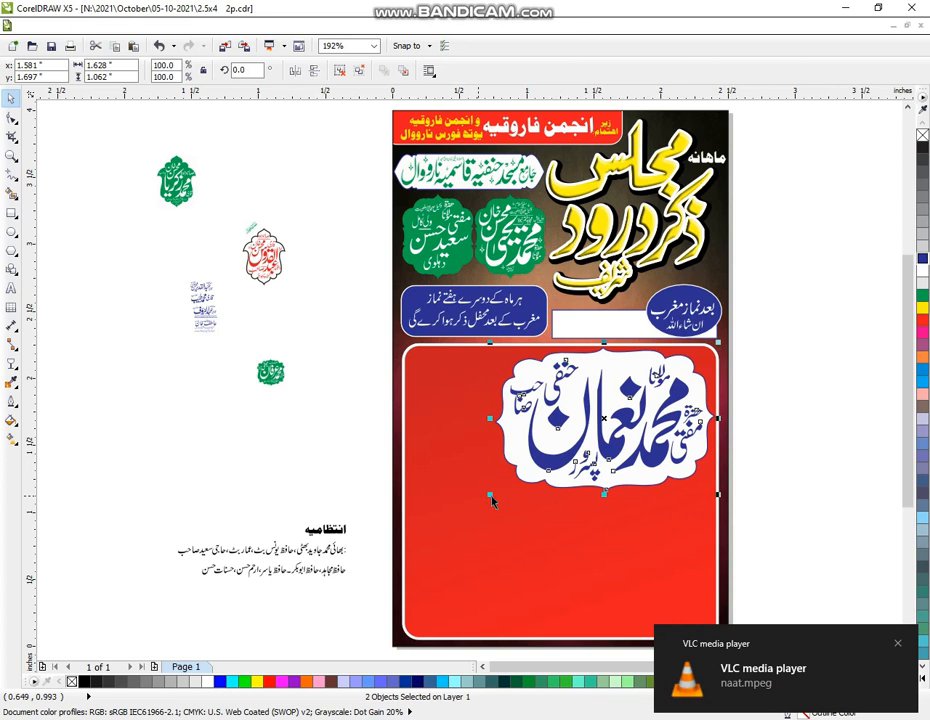
drag(491, 501, 496, 497)
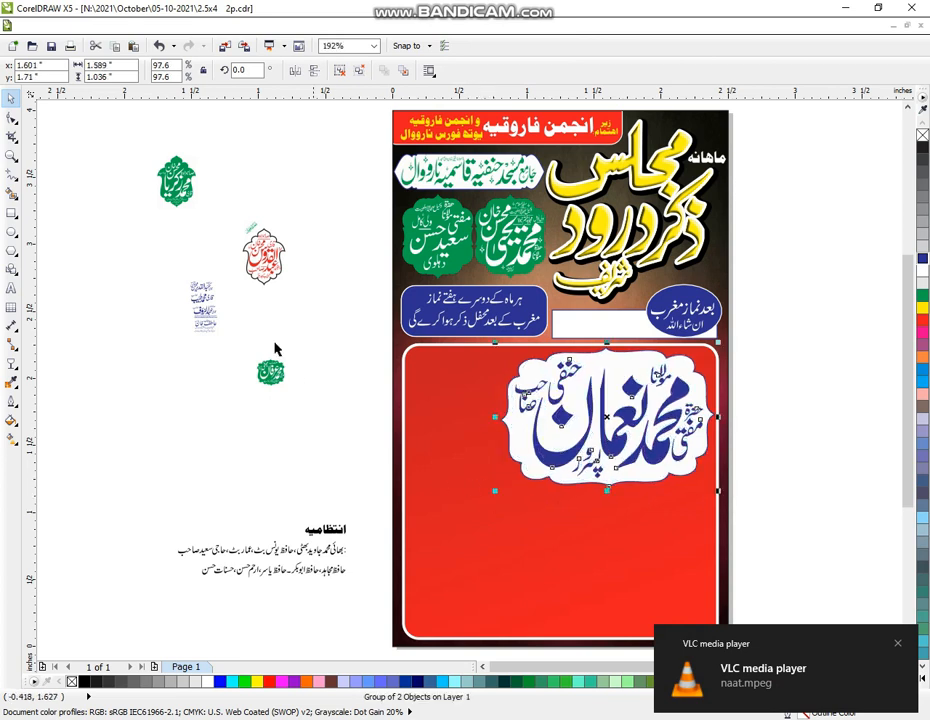
Move the small green name badge beside the red badge off the page
click(179, 187)
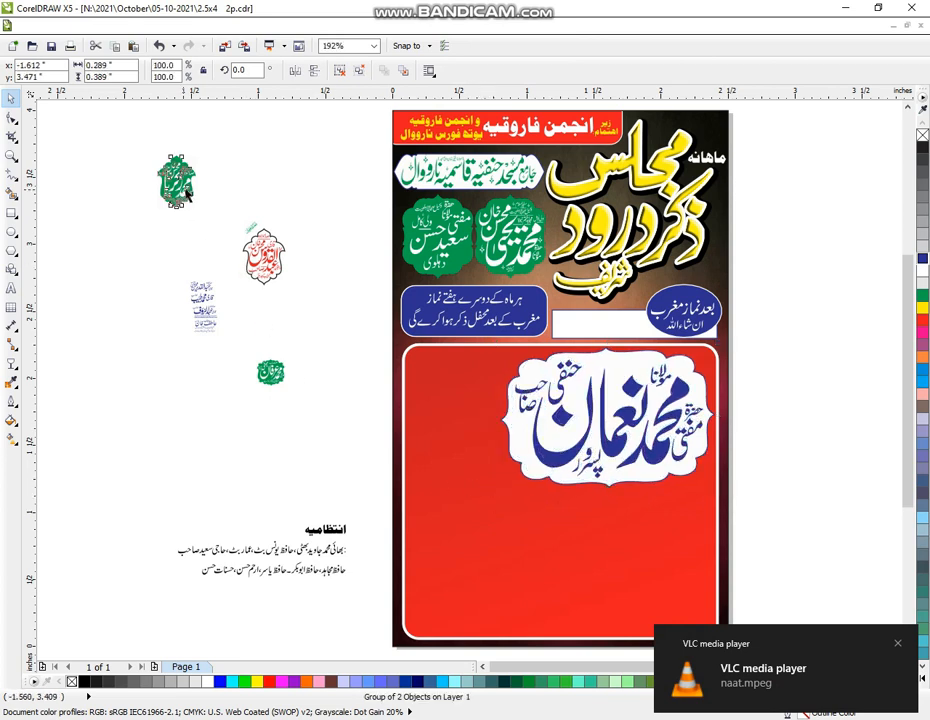
drag(185, 195, 326, 287)
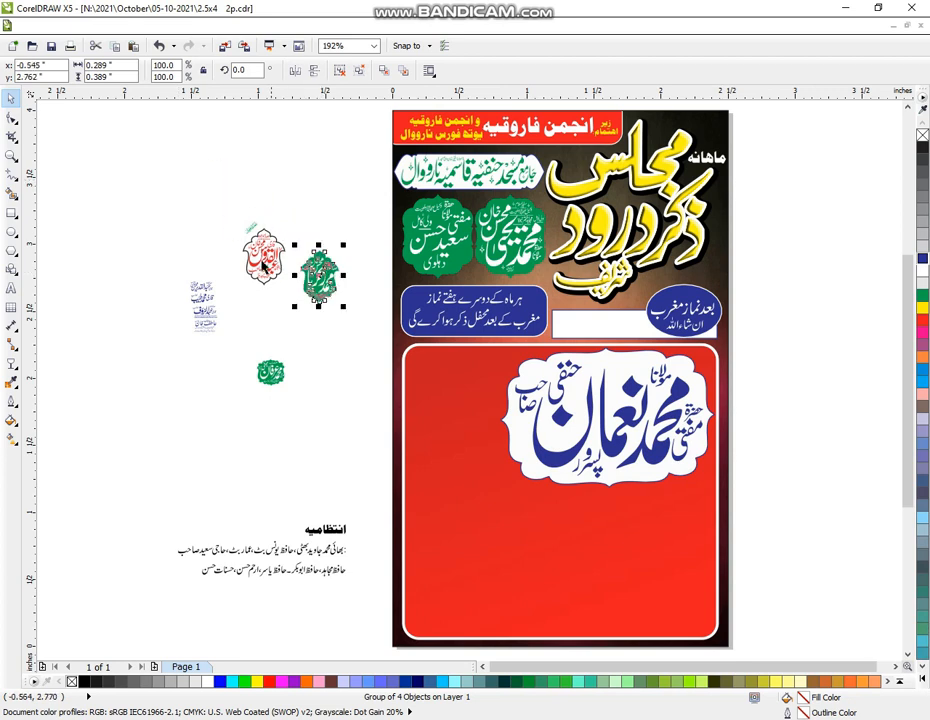
click(265, 265)
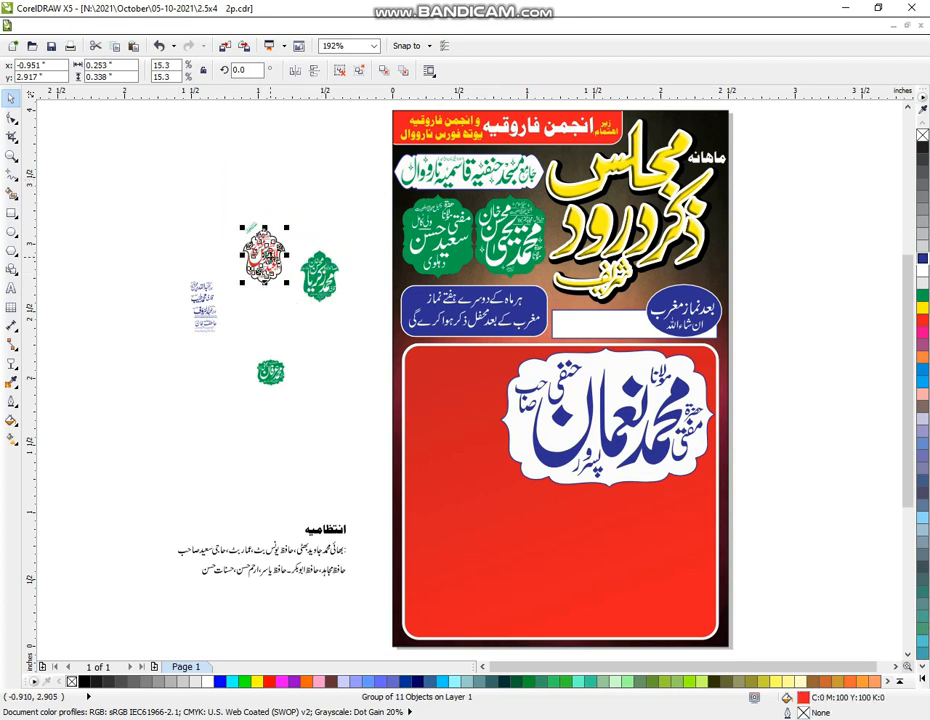
drag(265, 262, 273, 315)
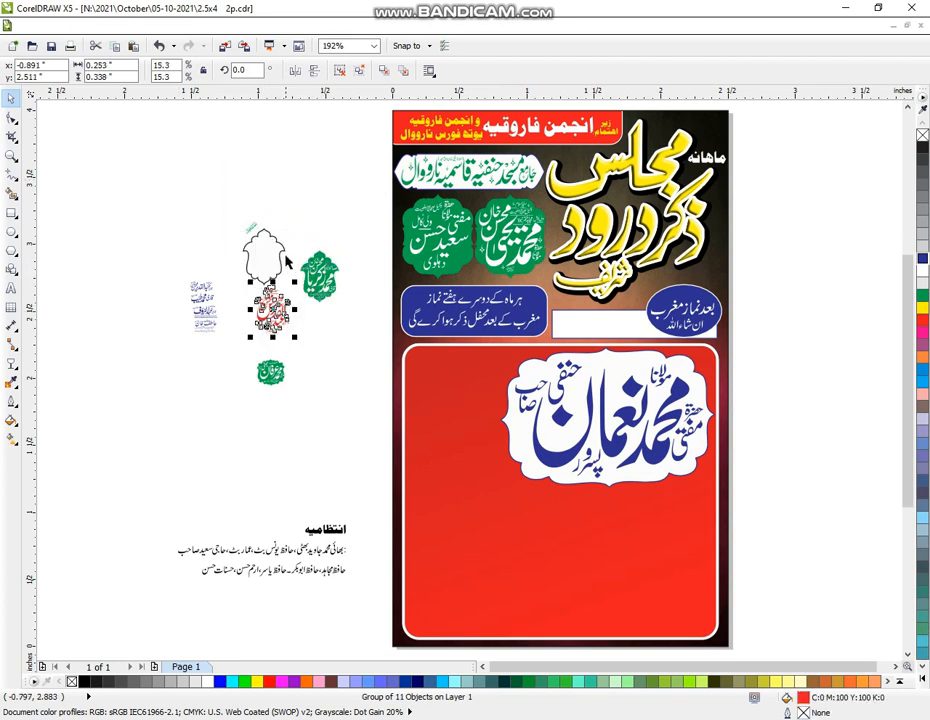
key(ctrl+z)
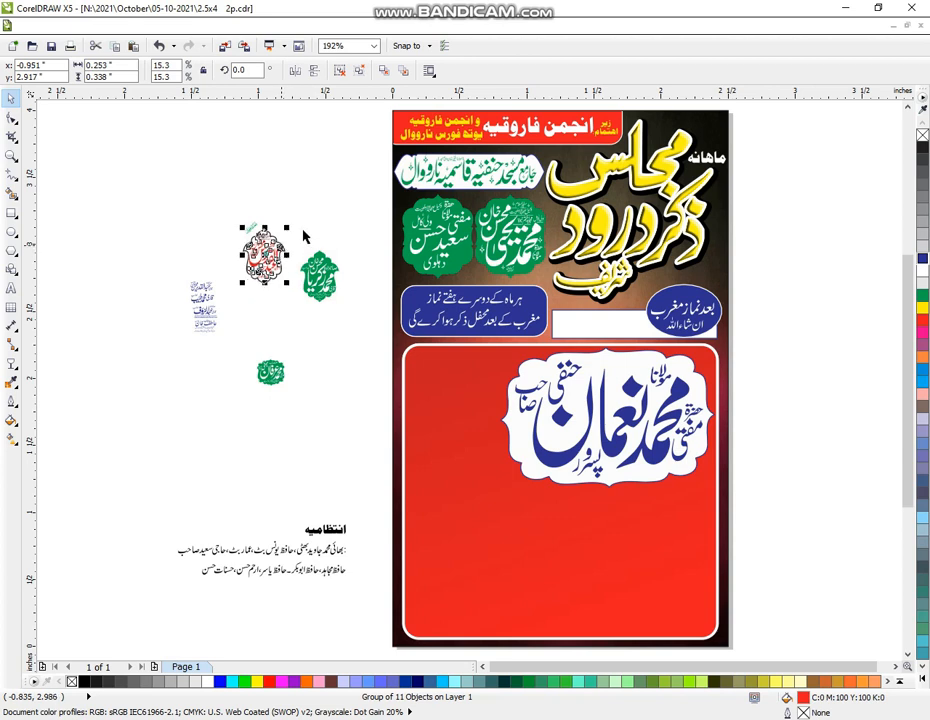
click(264, 300)
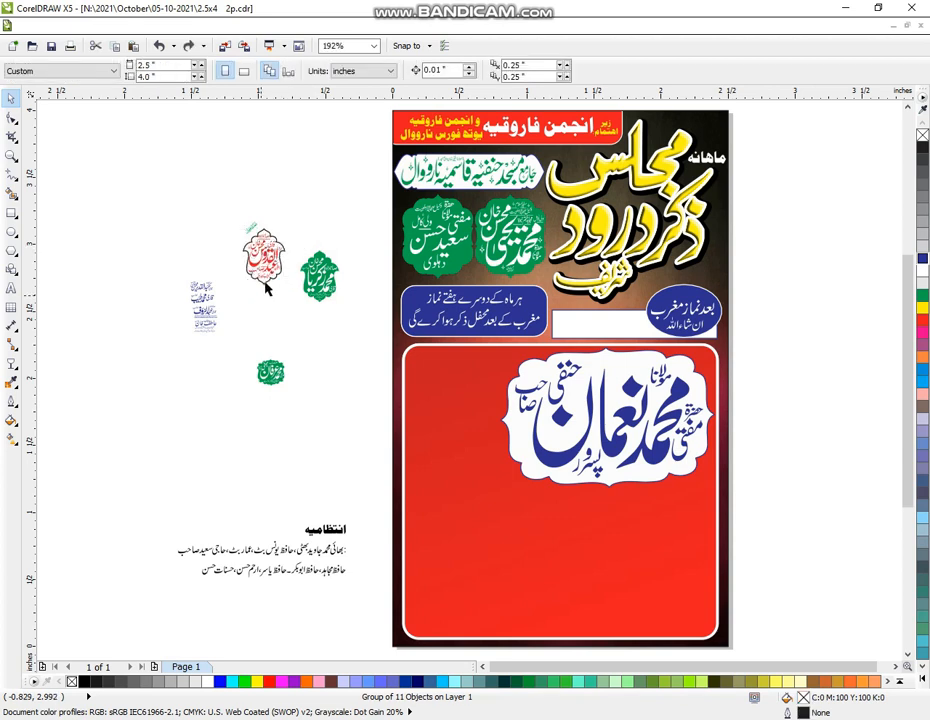
Place the empty white frame in the red panel's corner and move the name badge lower
click(268, 268)
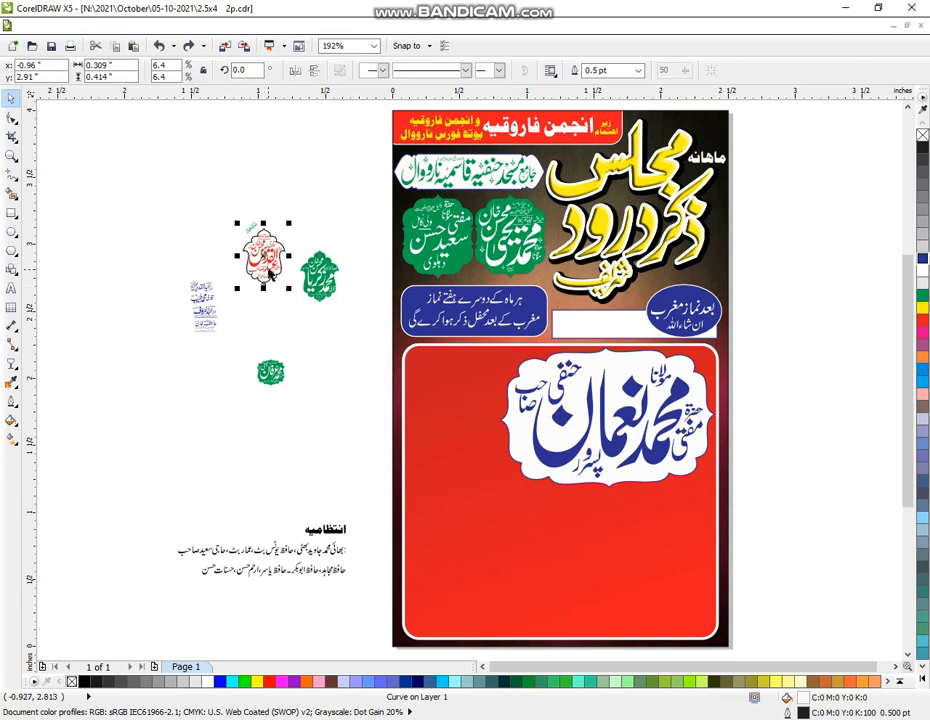
drag(266, 262, 443, 450)
drag(468, 395, 435, 390)
click(433, 388)
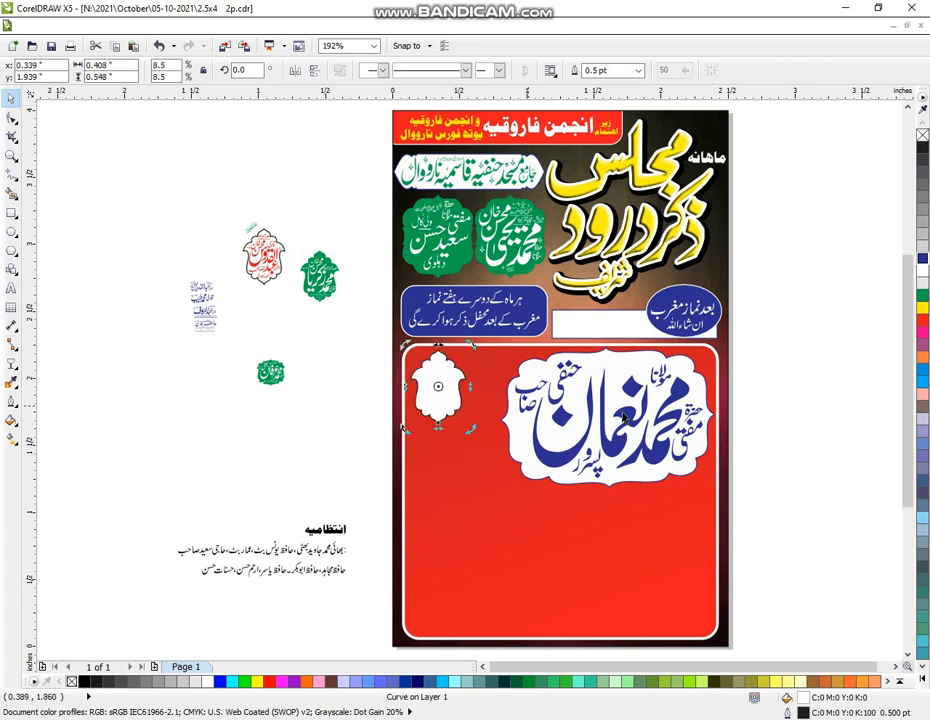
drag(778, 341, 531, 472)
drag(631, 444, 621, 524)
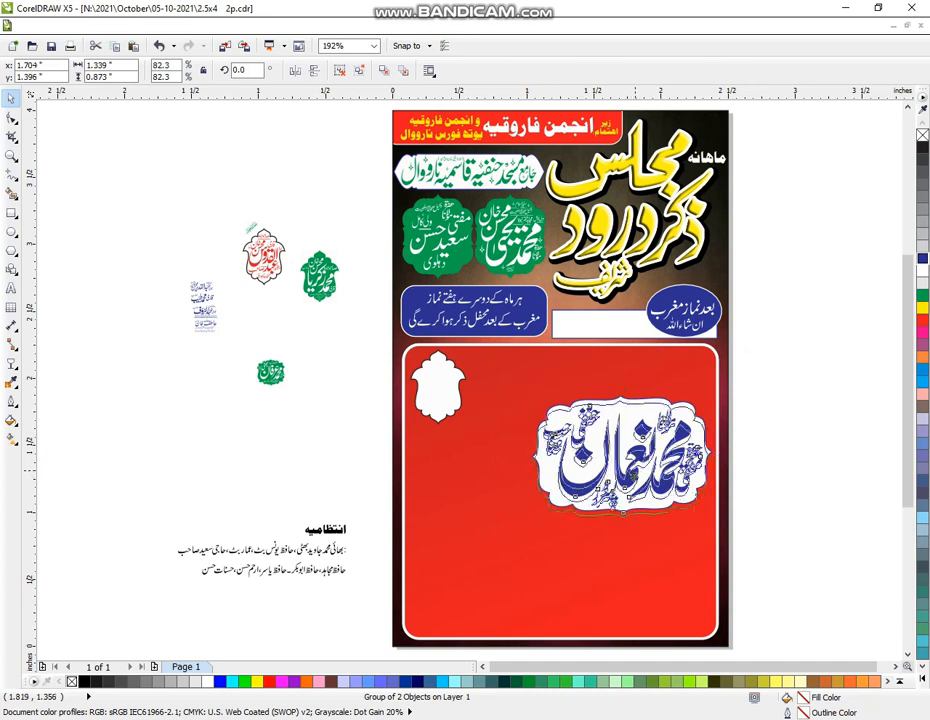
Enlarge the white frame and repeat copies to its right with Ctrl+R
click(442, 409)
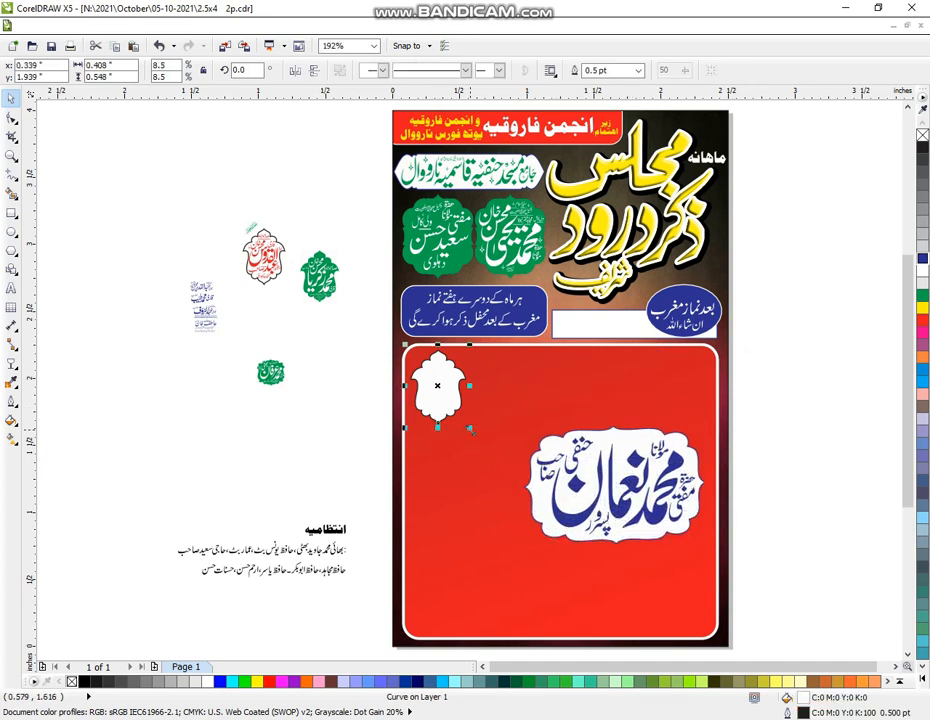
drag(470, 429, 487, 446)
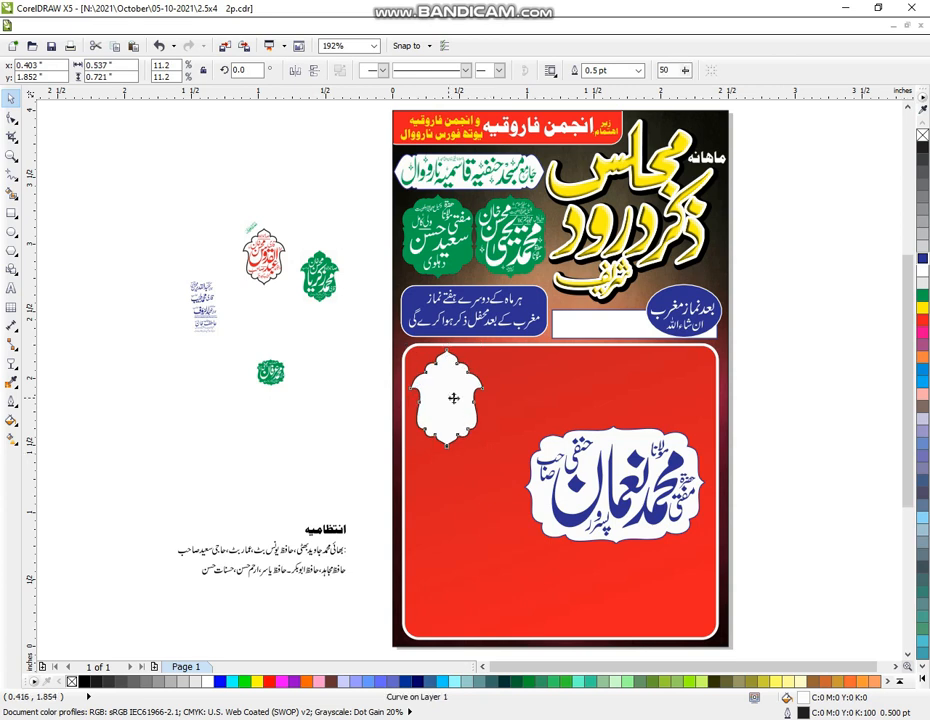
drag(453, 398, 522, 395)
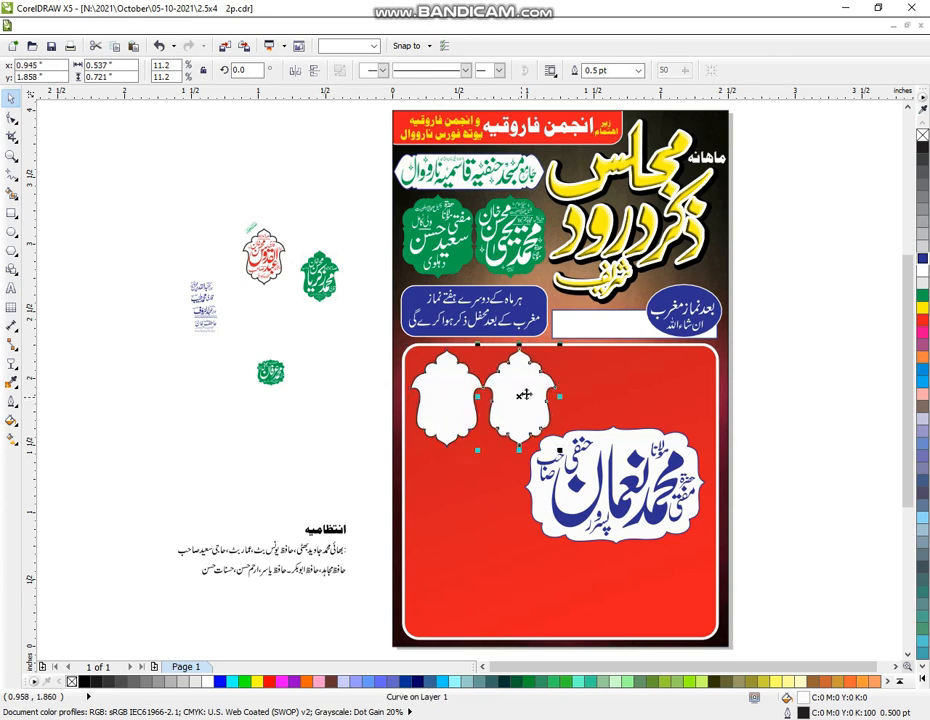
key(ctrl+r)
key(ctrl+r)
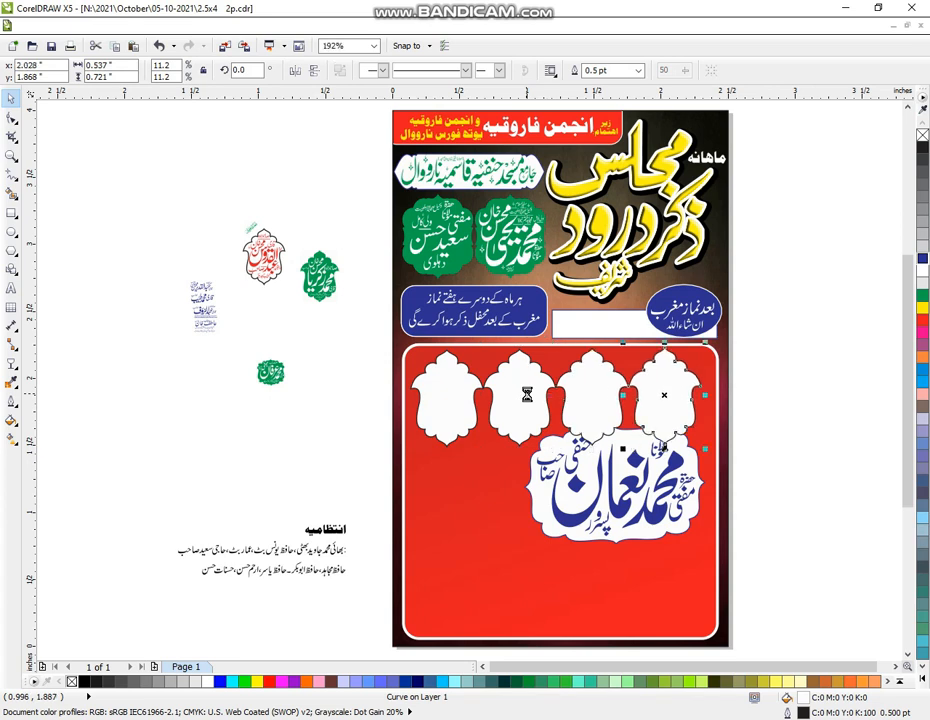
key(ctrl+r)
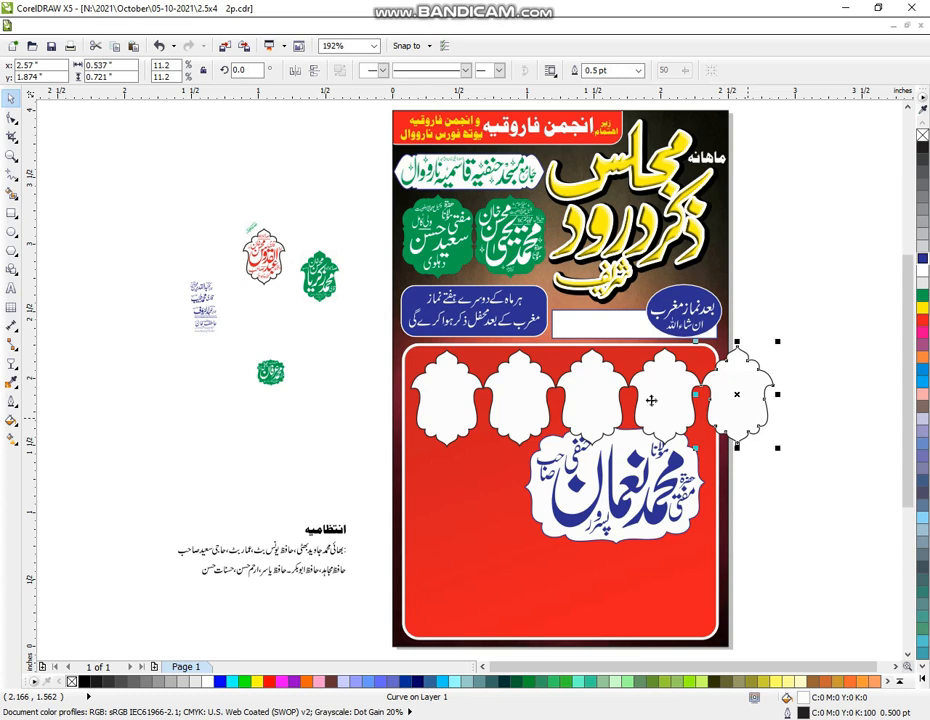
Select all five frames and scale the row to fit across the panel top
shift+click(587, 399)
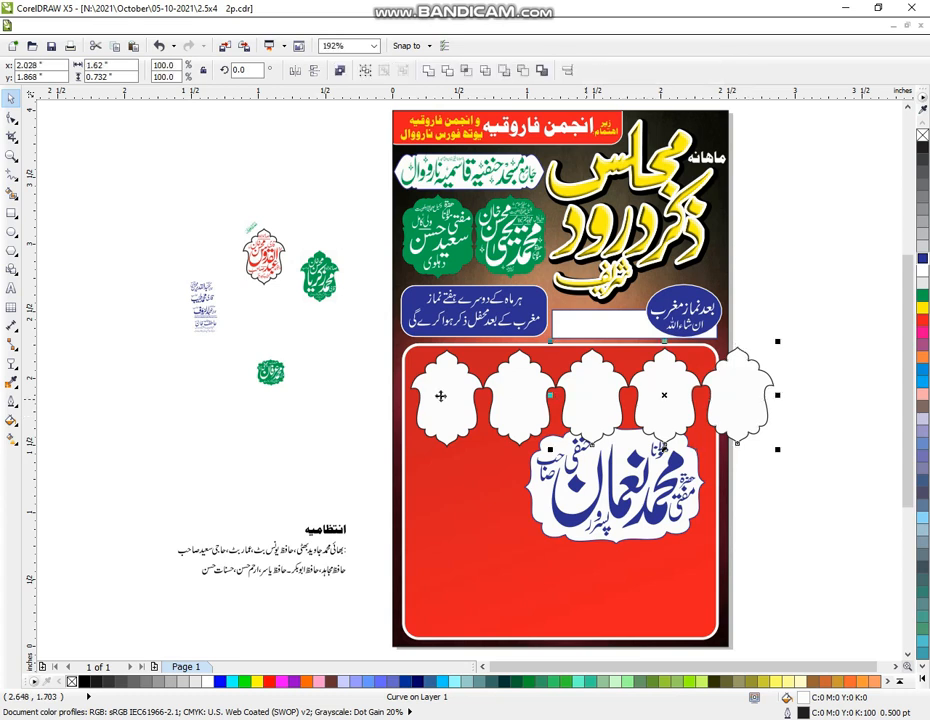
shift+click(442, 399)
shift+click(442, 401)
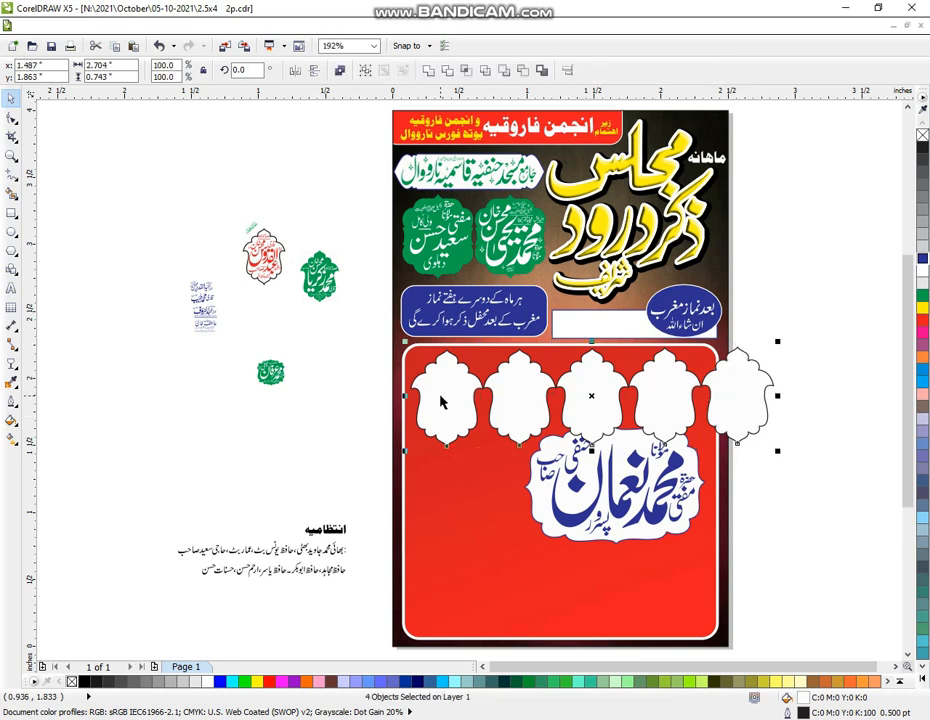
shift+click(767, 402)
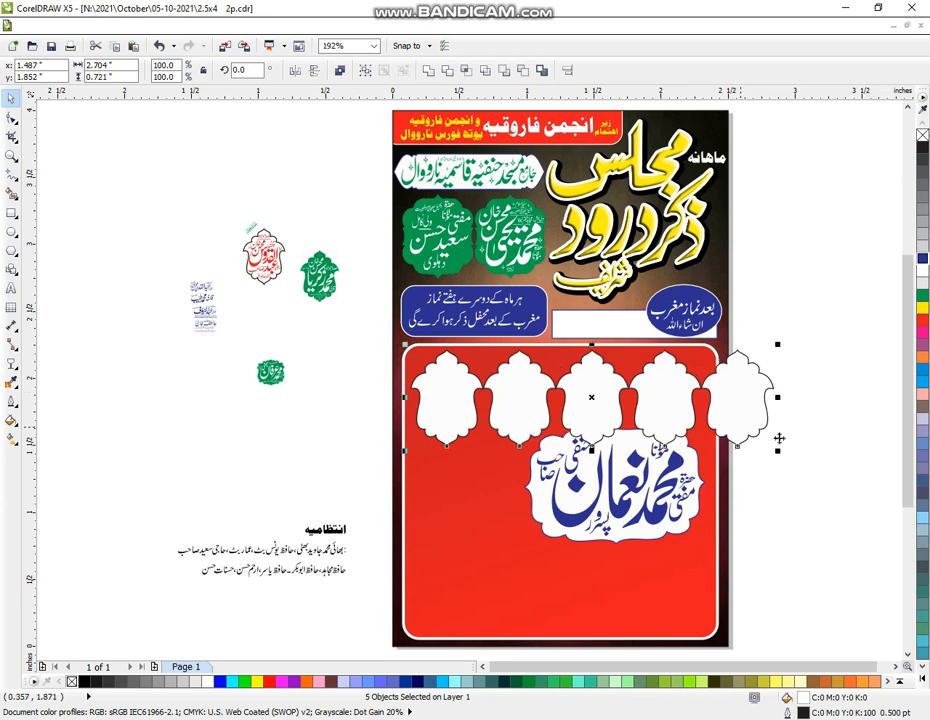
drag(754, 457, 715, 434)
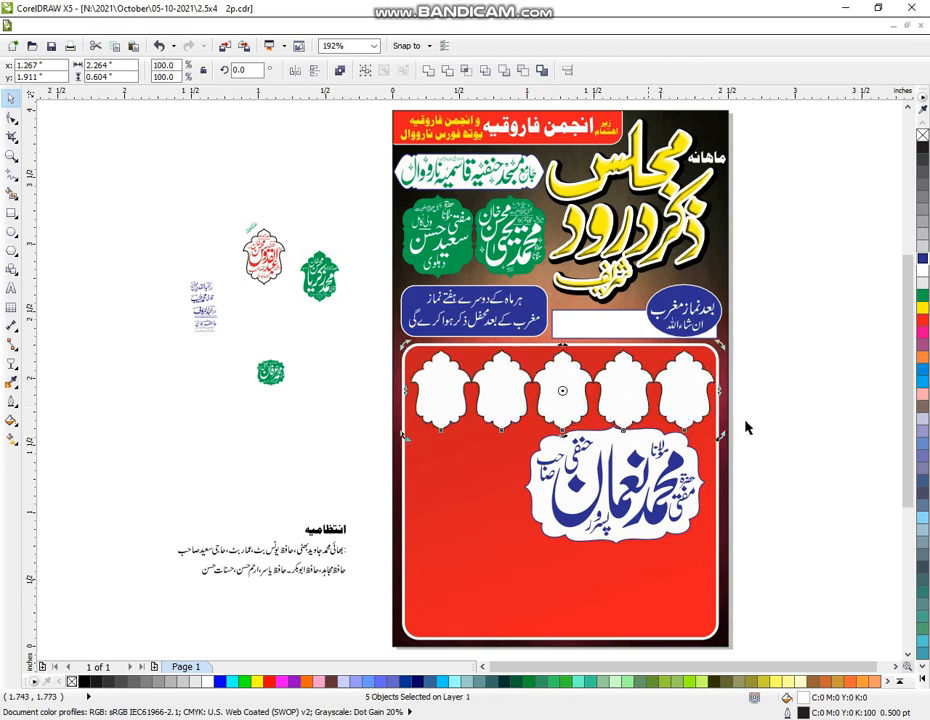
click(785, 425)
Reposition the large blue title badge below the row of slots
drag(783, 407, 474, 594)
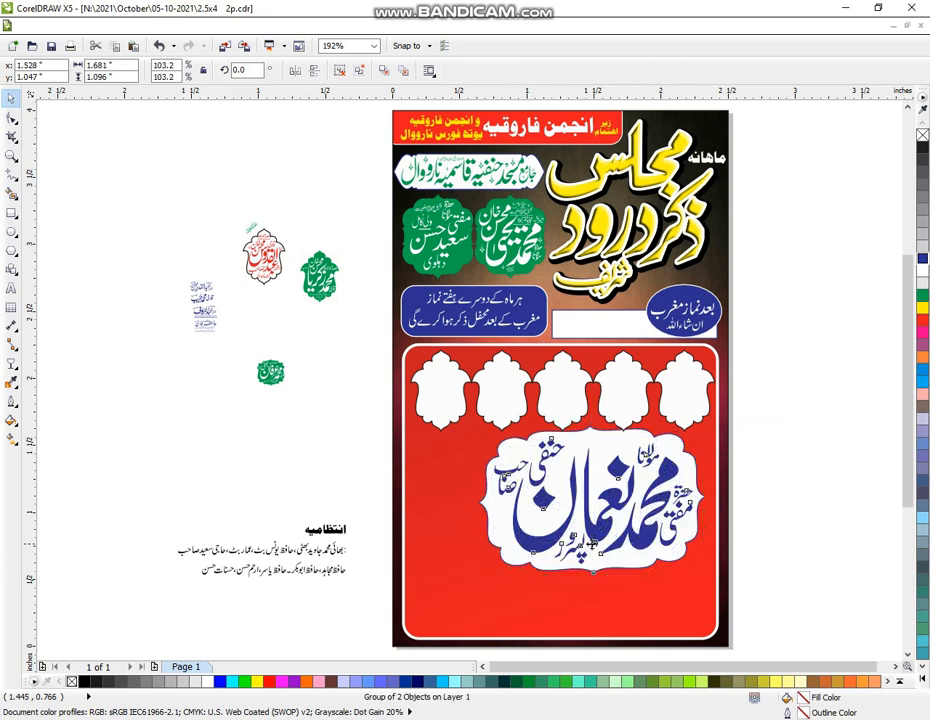
drag(594, 547, 594, 543)
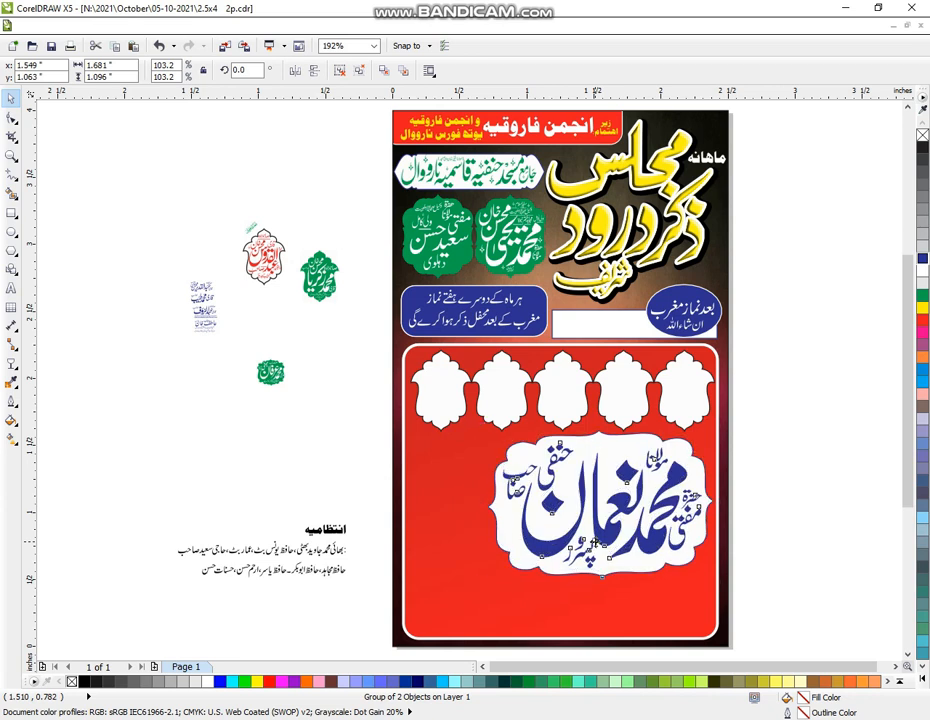
click(596, 550)
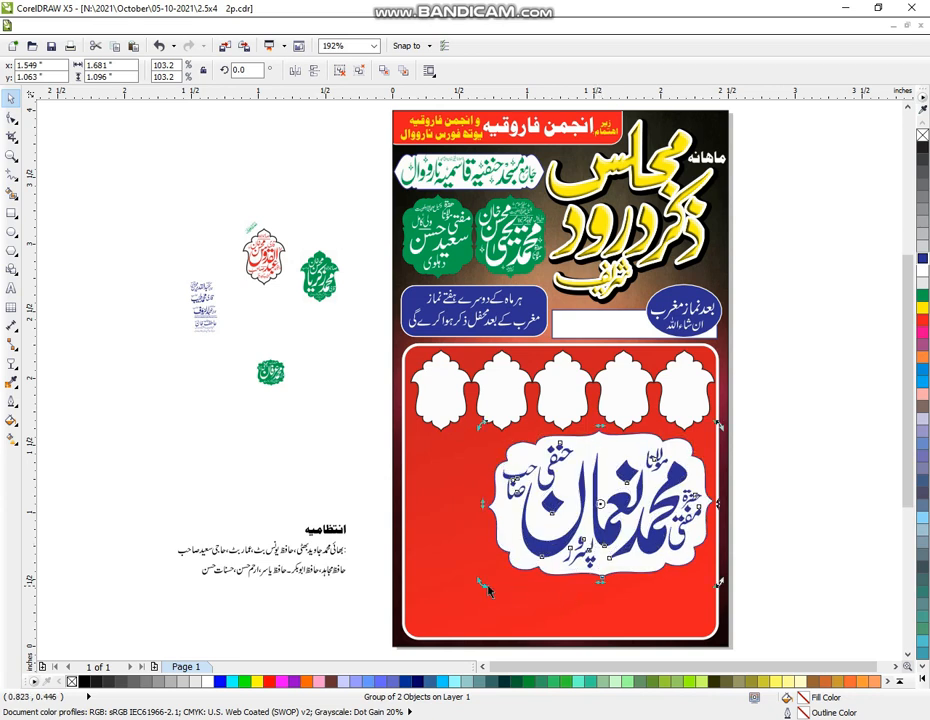
click(768, 431)
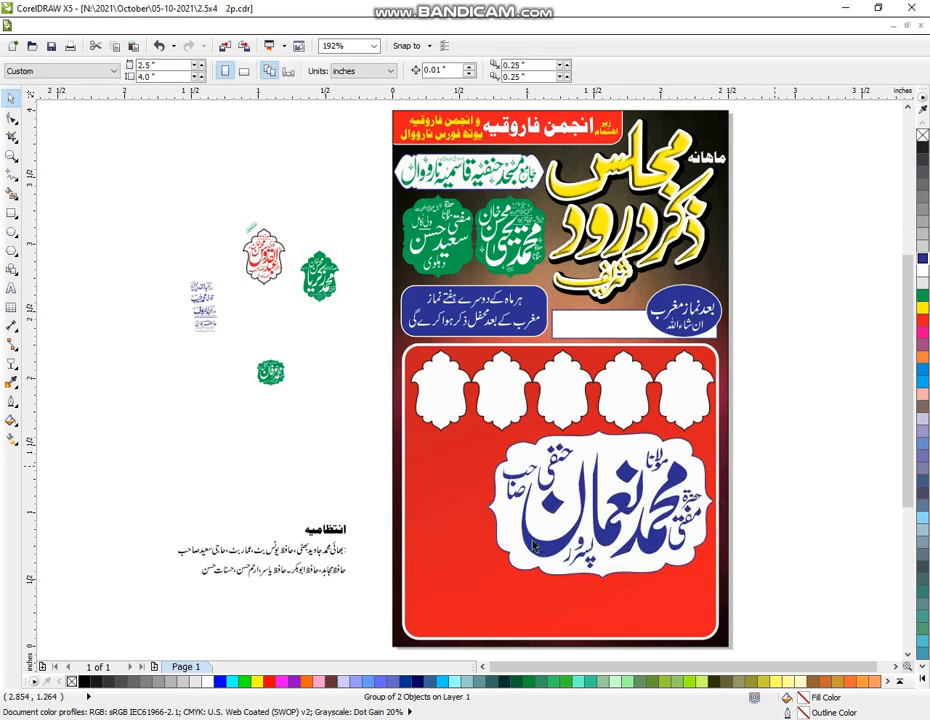
drag(516, 576, 455, 600)
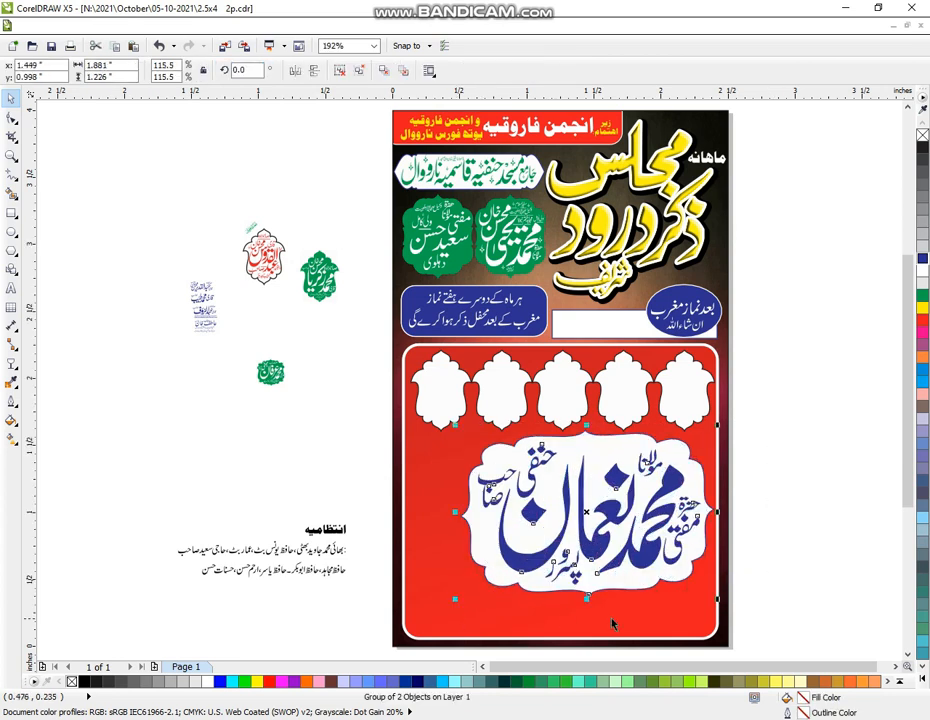
Resize and widen the blue title badge to span the panel below the slots, then ungroup the panel
drag(587, 598, 587, 631)
drag(639, 580, 641, 579)
drag(460, 630, 481, 614)
drag(600, 612, 558, 592)
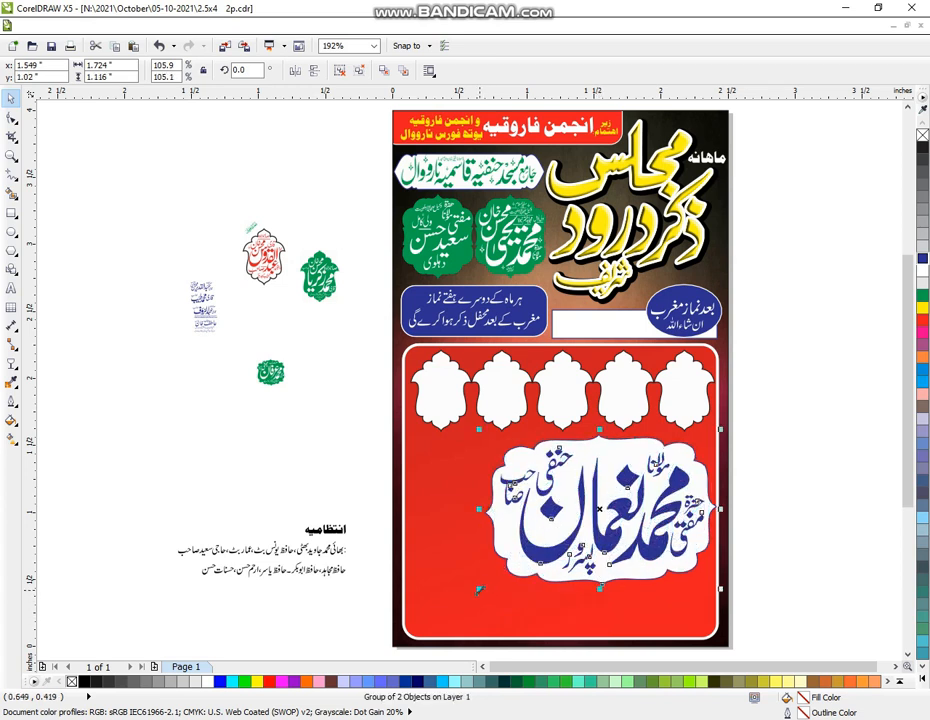
drag(485, 519, 407, 508)
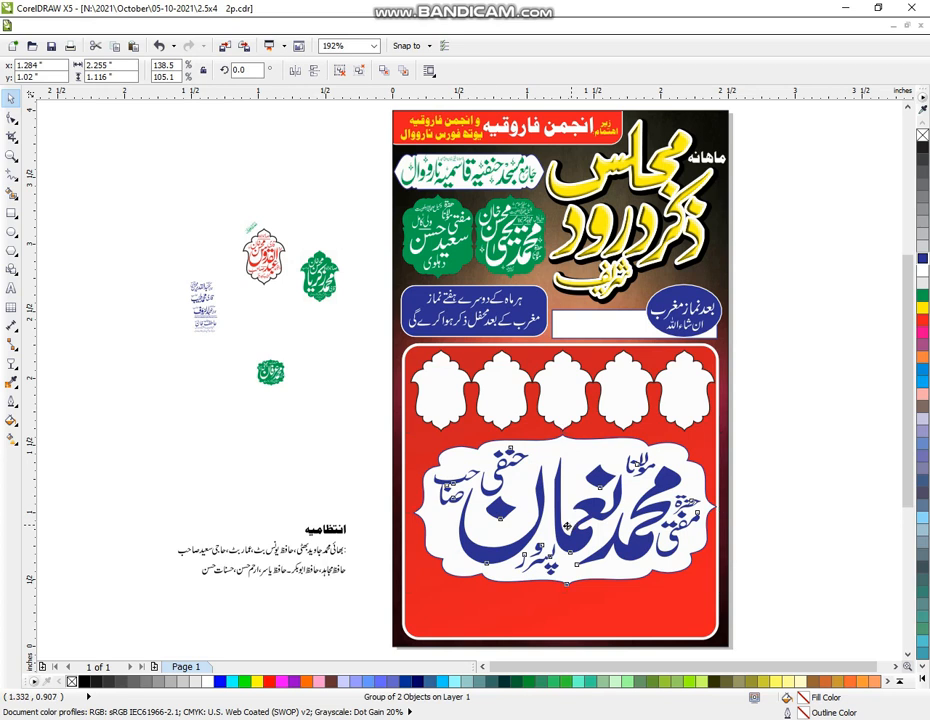
drag(567, 525, 565, 520)
click(637, 612)
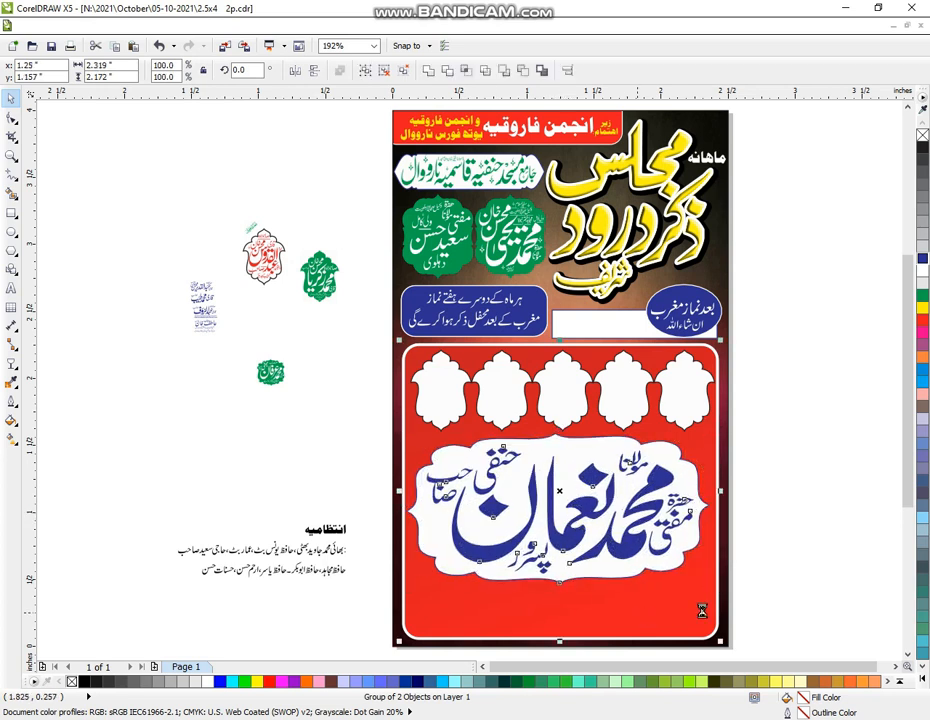
key(ctrl+u)
click(771, 557)
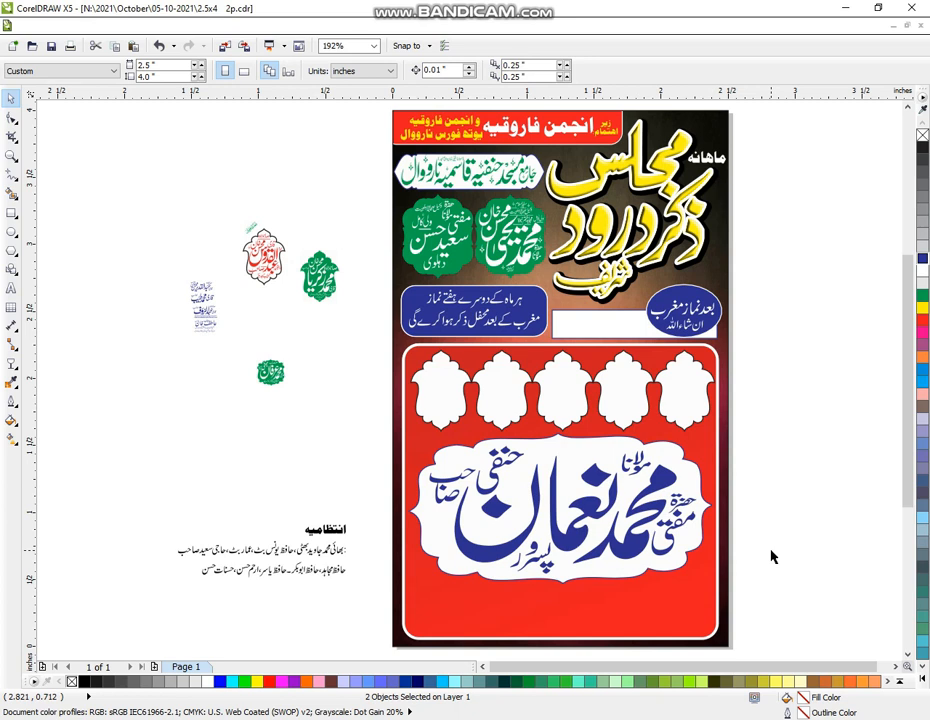
Zoom in and copy the rightmost slot frame onto the pasteboard left of the flyer
click(167, 289)
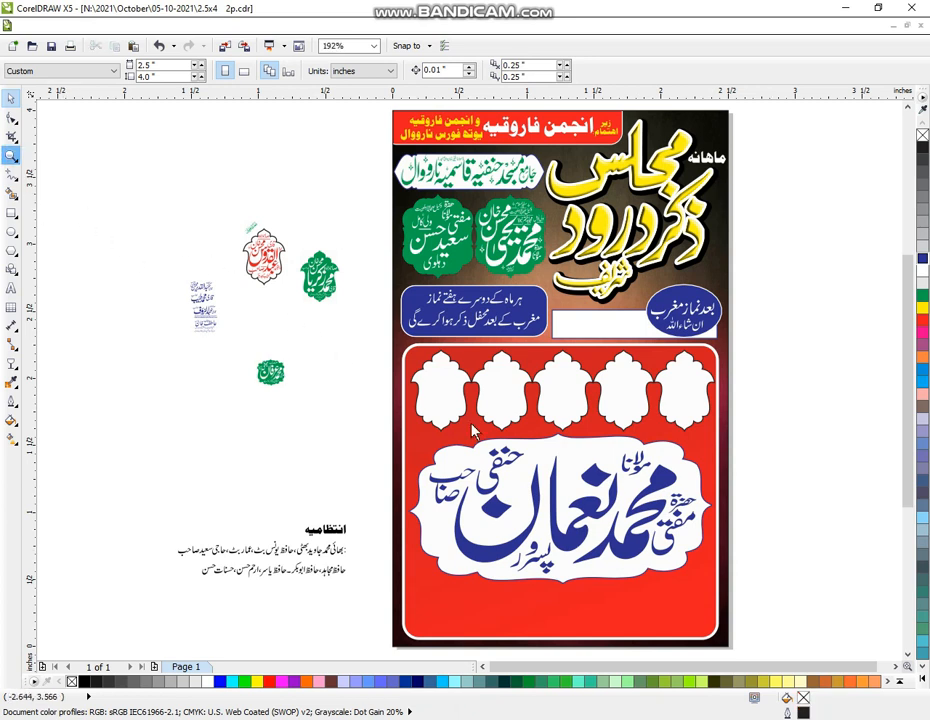
drag(38, 184, 812, 627)
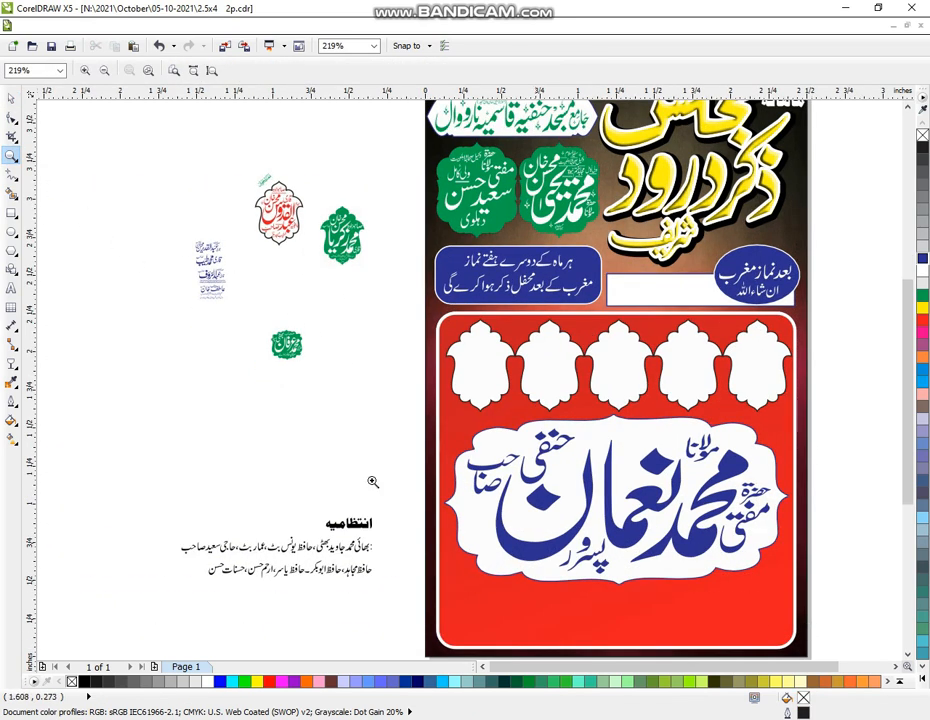
drag(131, 148, 837, 621)
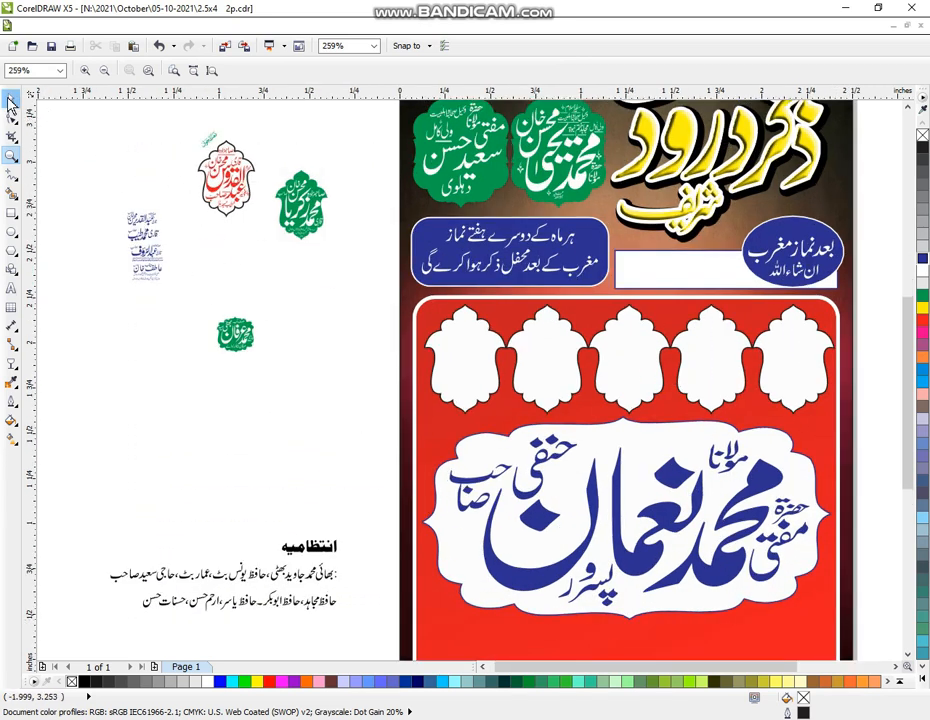
click(10, 100)
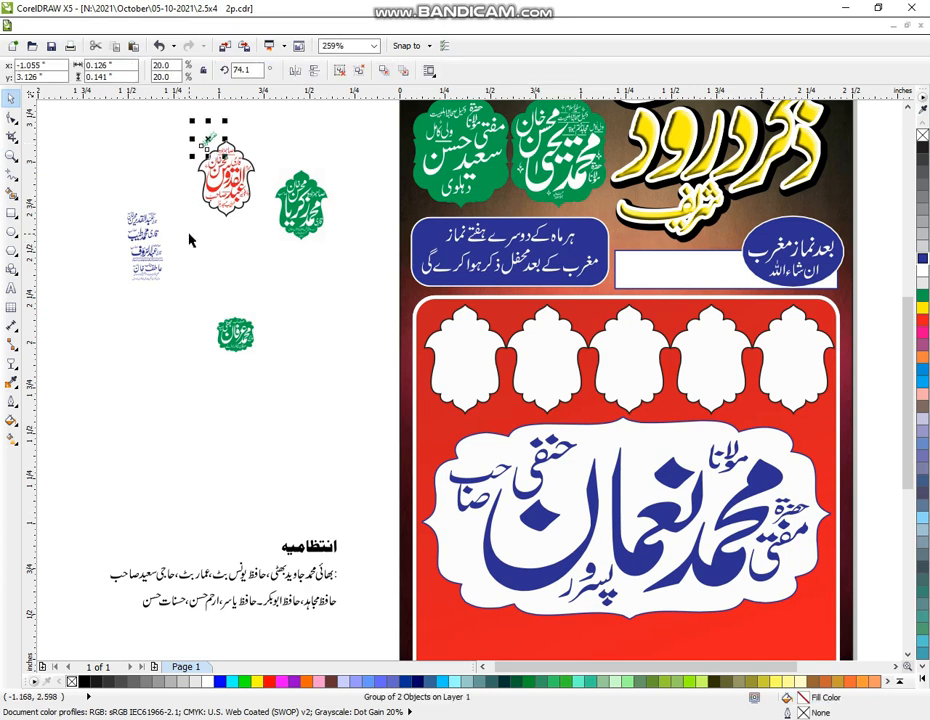
click(145, 453)
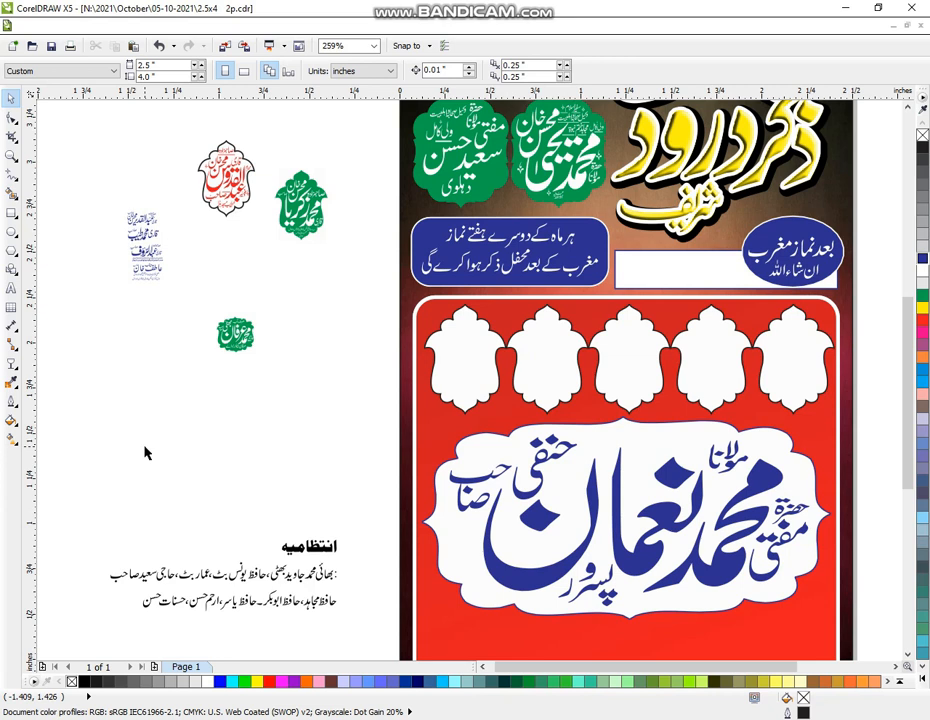
drag(207, 310, 343, 282)
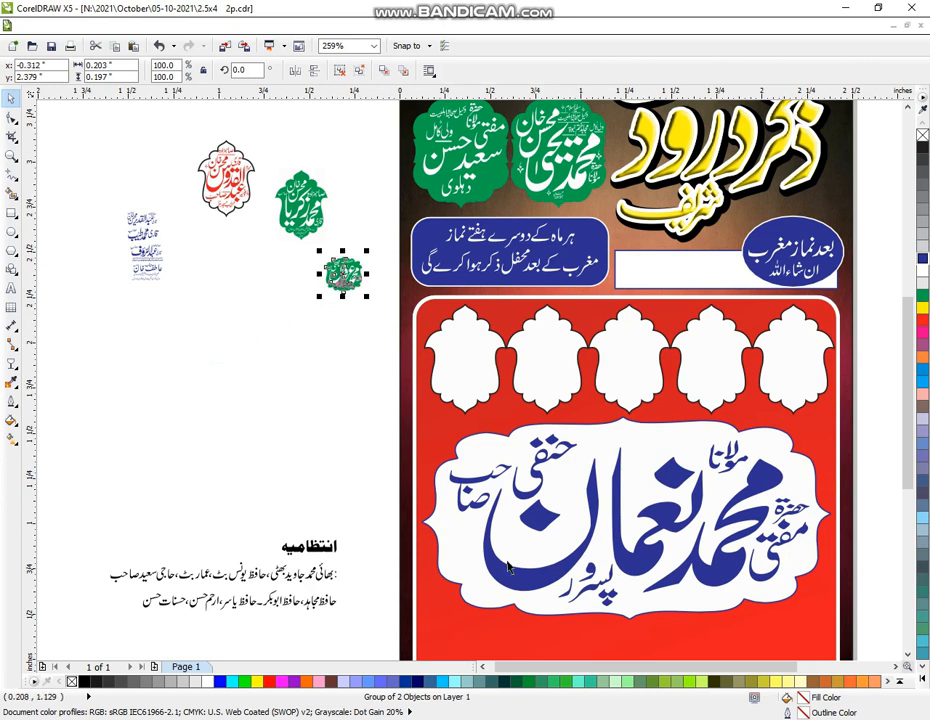
click(785, 367)
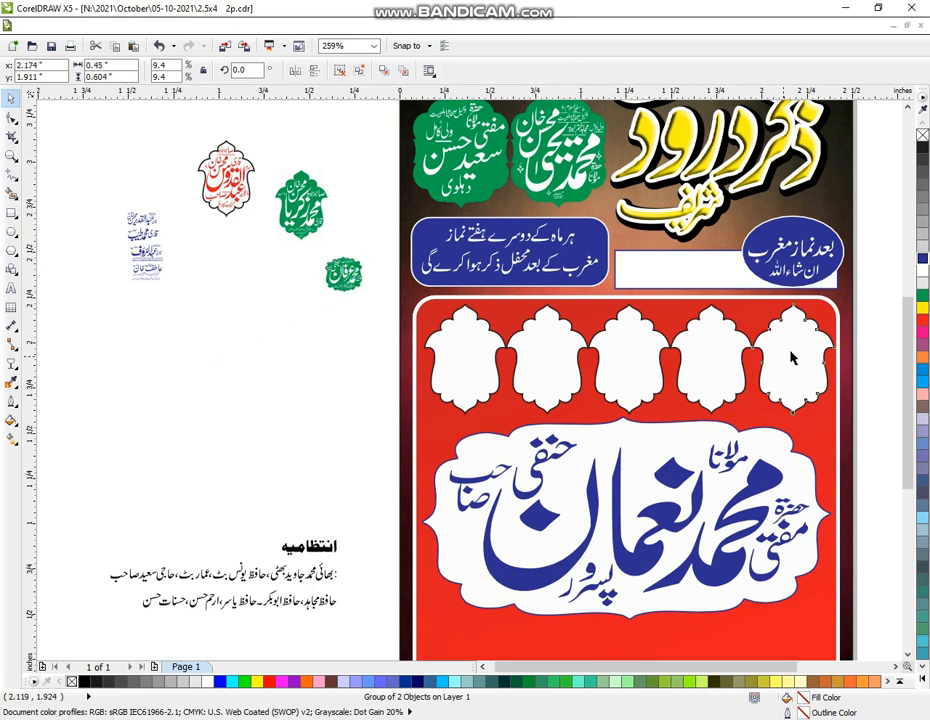
click(790, 355)
drag(790, 353, 284, 381)
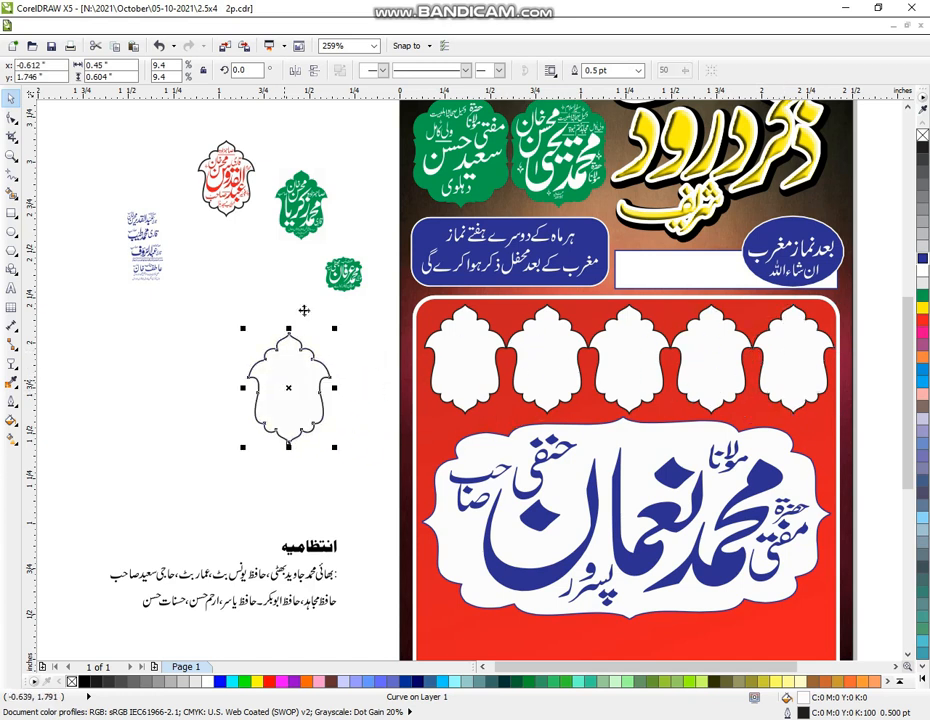
Nudge the tall green name emblem right and ungroup it into separate pieces
drag(348, 153, 270, 242)
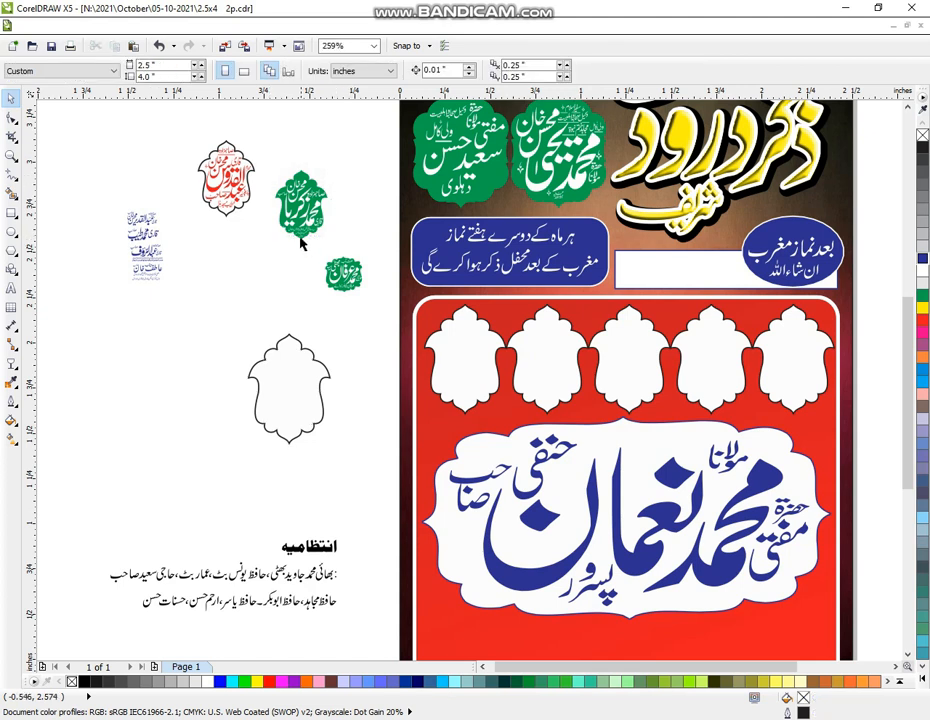
click(9, 158)
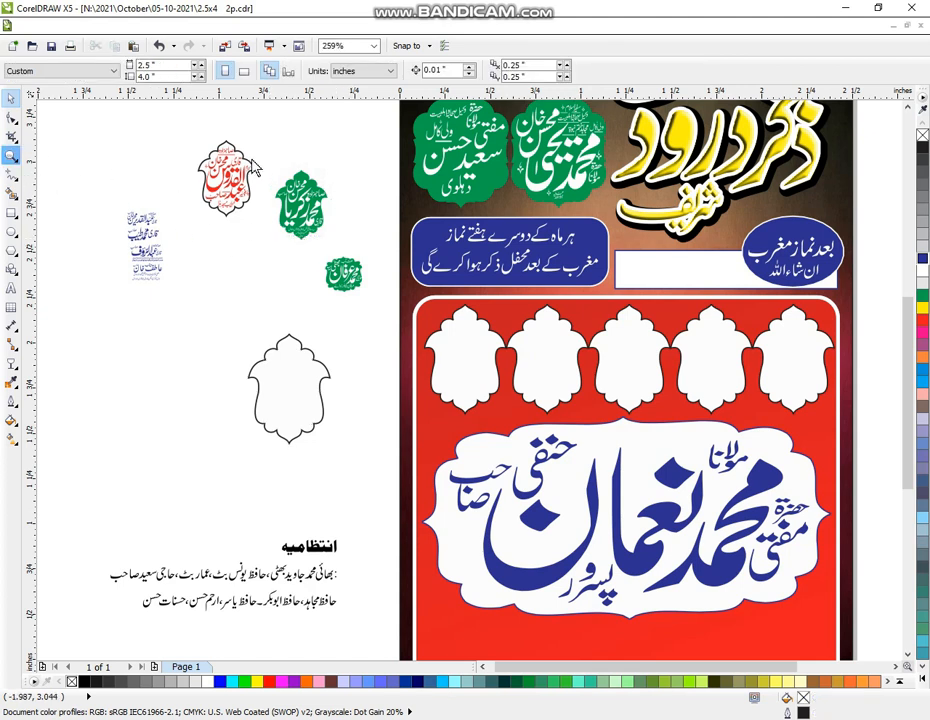
drag(212, 135, 420, 492)
click(10, 97)
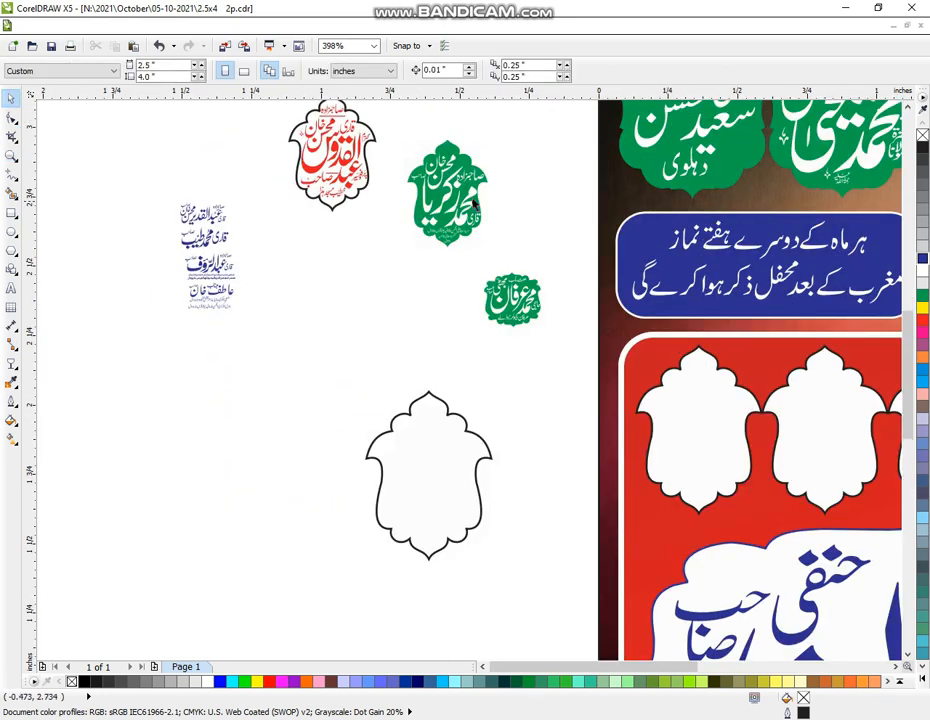
click(458, 229)
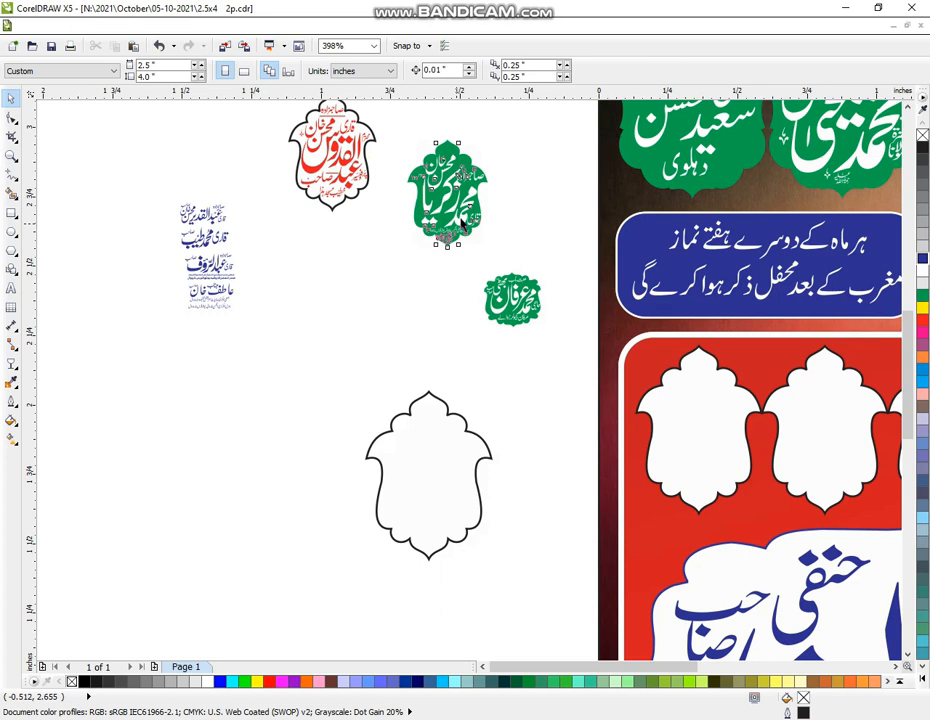
drag(463, 228, 481, 218)
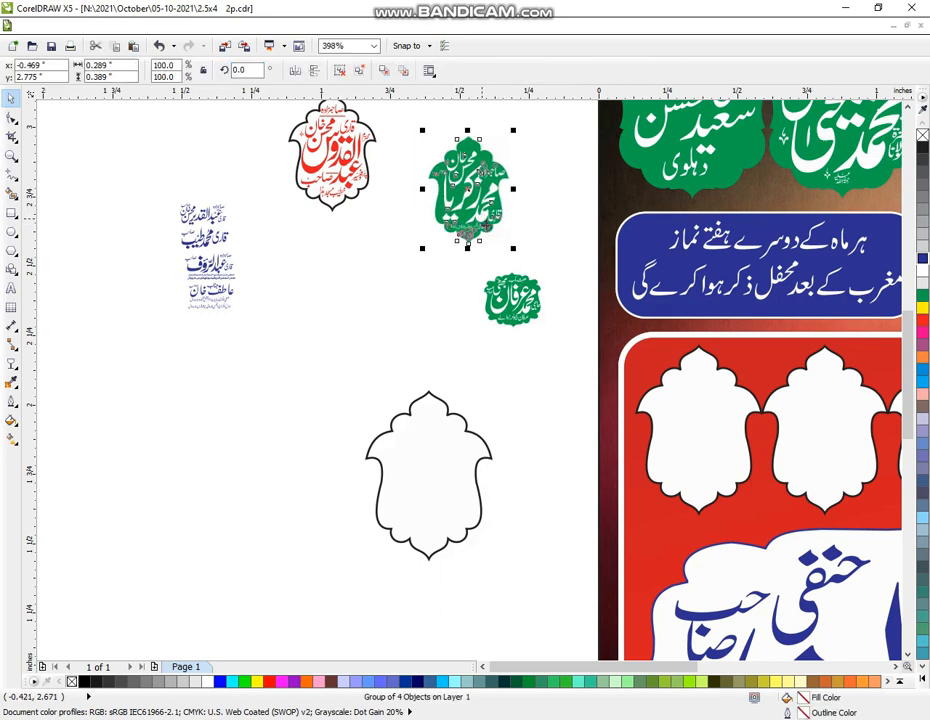
key(ctrl+u)
click(522, 224)
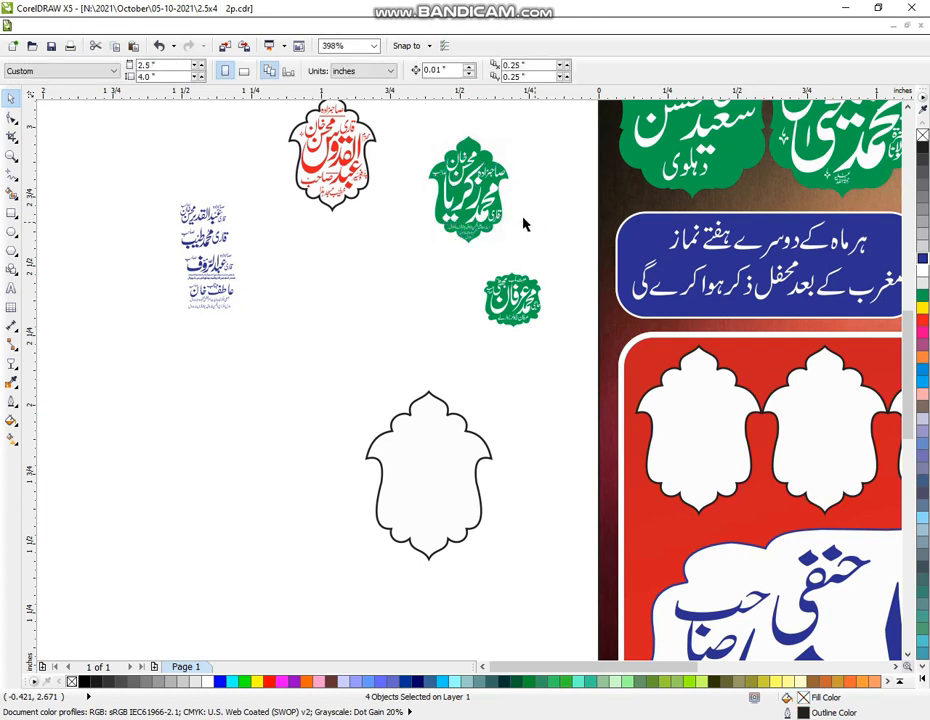
click(484, 222)
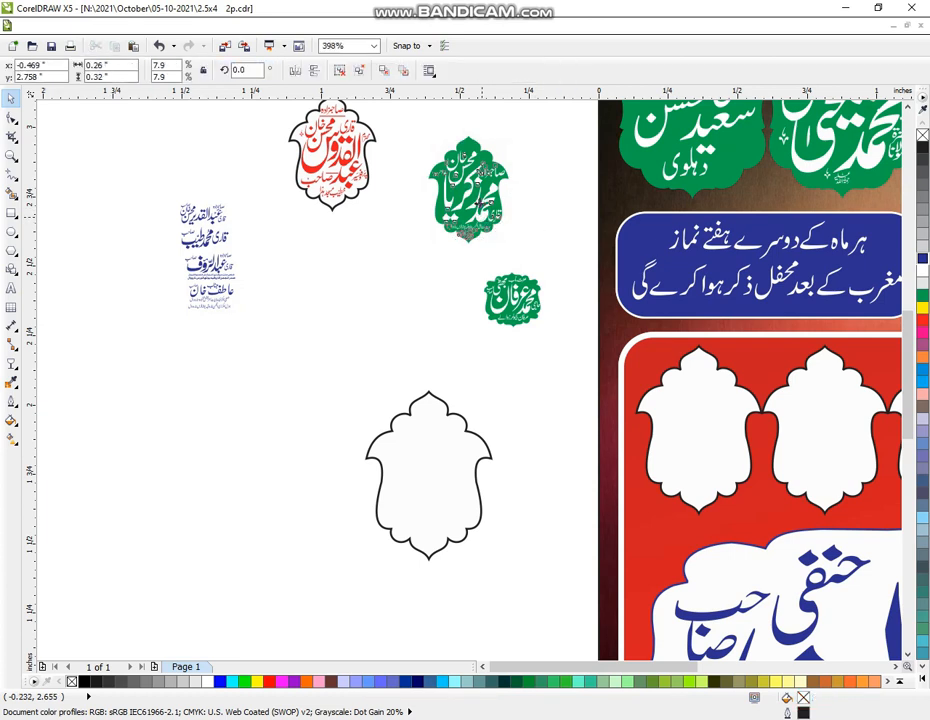
Color the Zakariya lettering green and scale it to fill the spare frame, outlined dark blue
drag(480, 189, 426, 479)
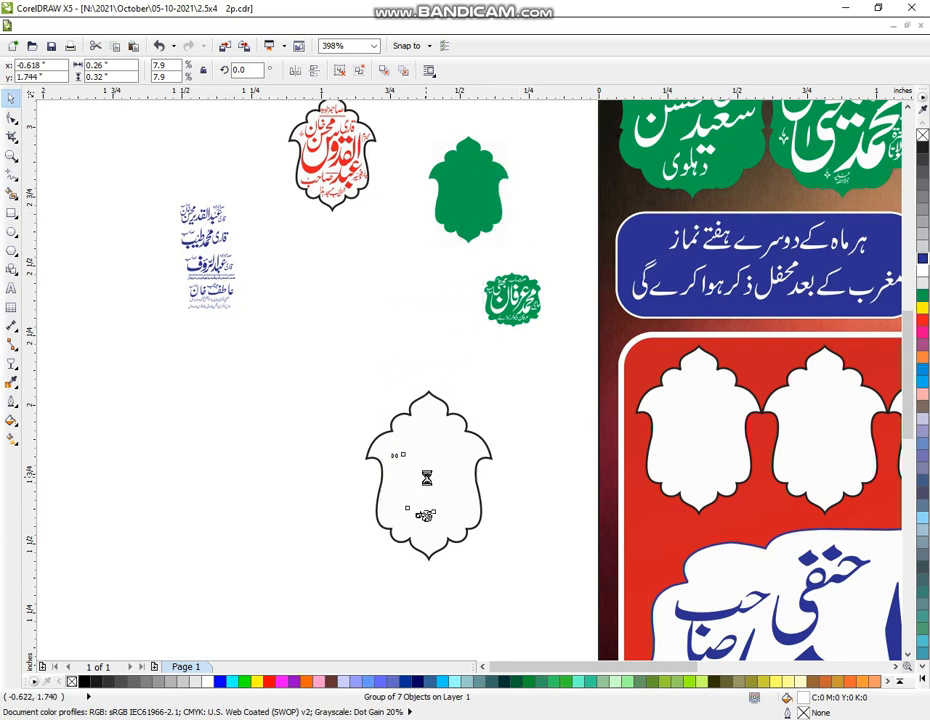
click(923, 297)
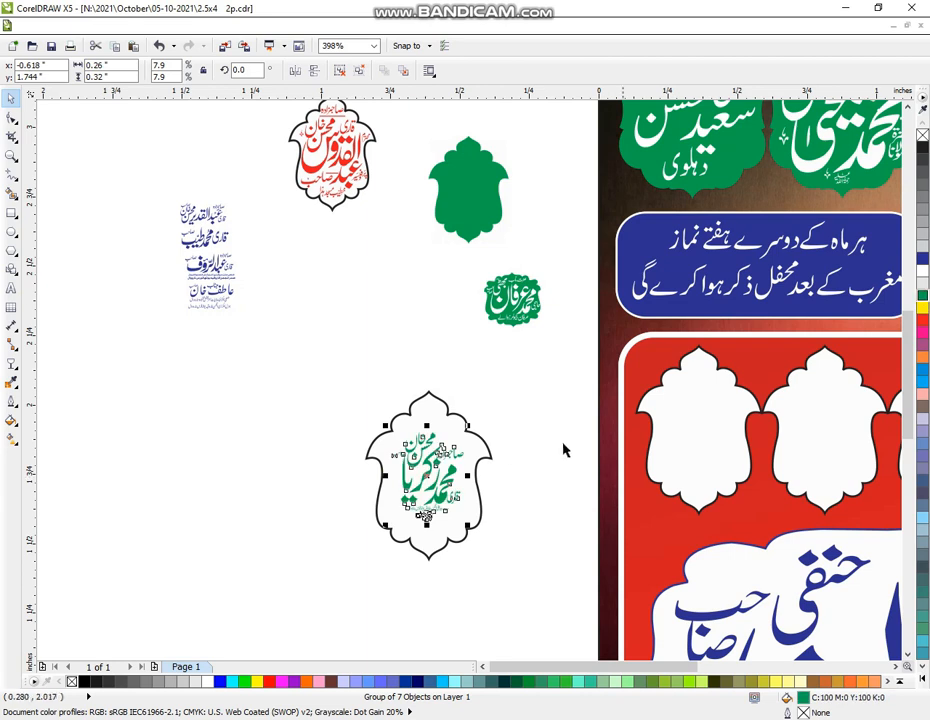
drag(468, 425, 481, 409)
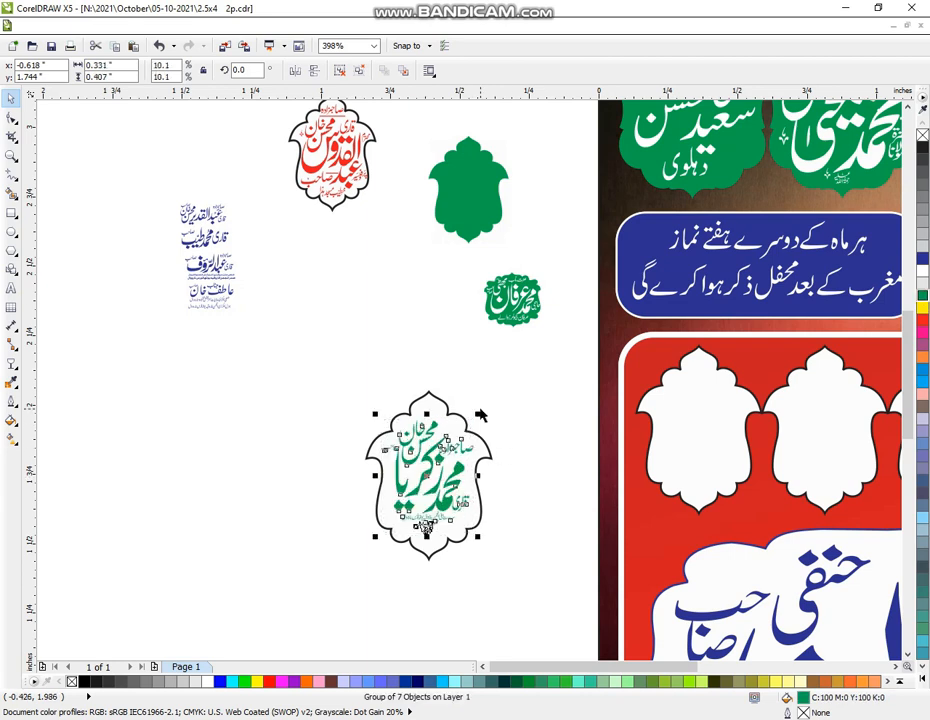
drag(372, 541, 364, 548)
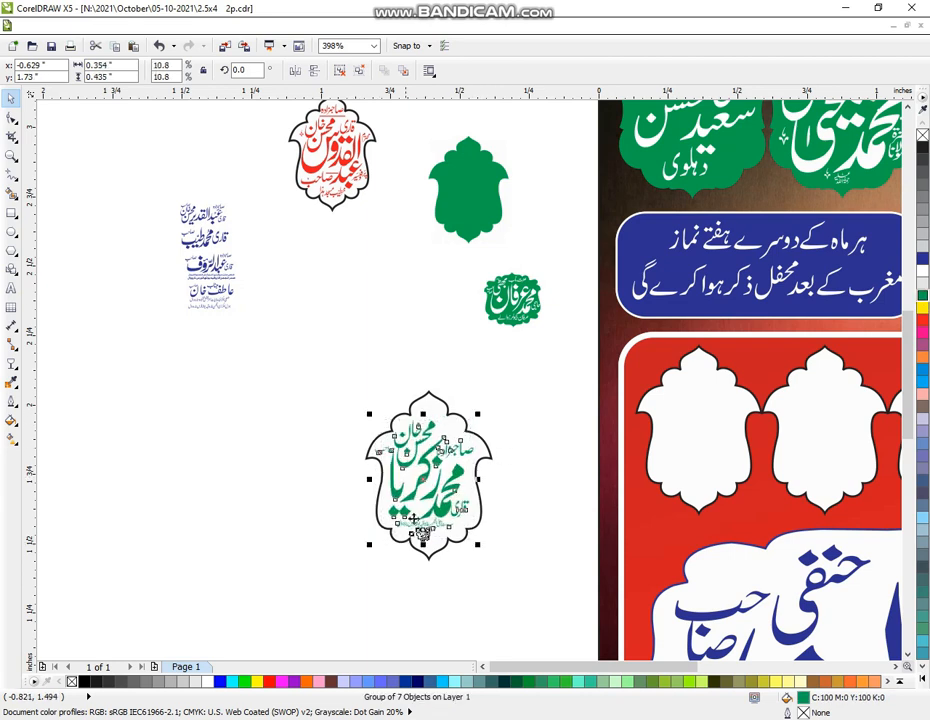
drag(478, 416, 482, 409)
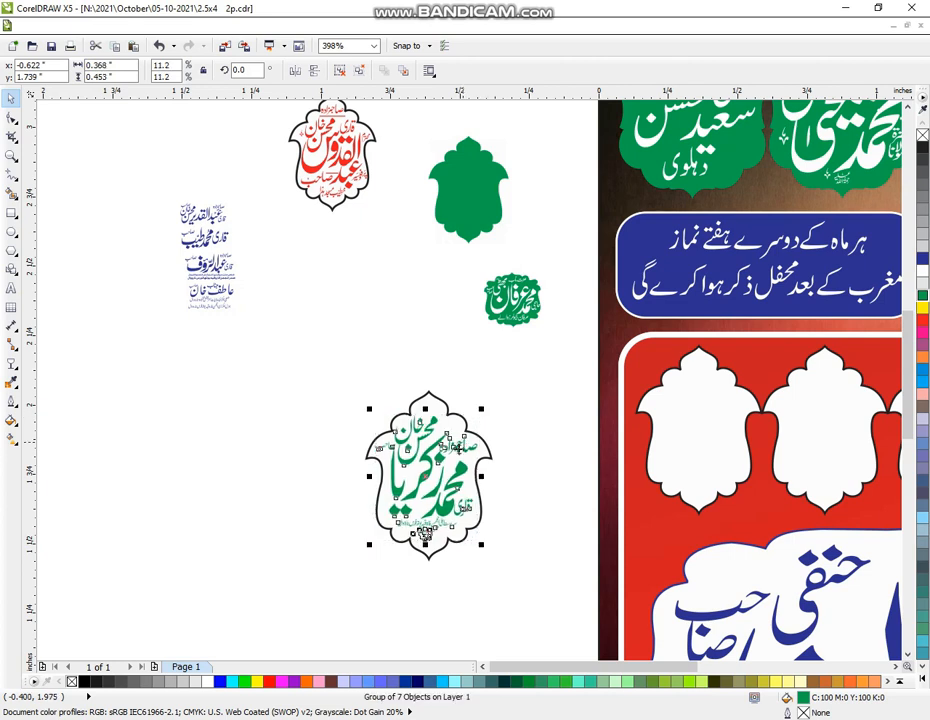
drag(425, 543, 425, 550)
click(346, 410)
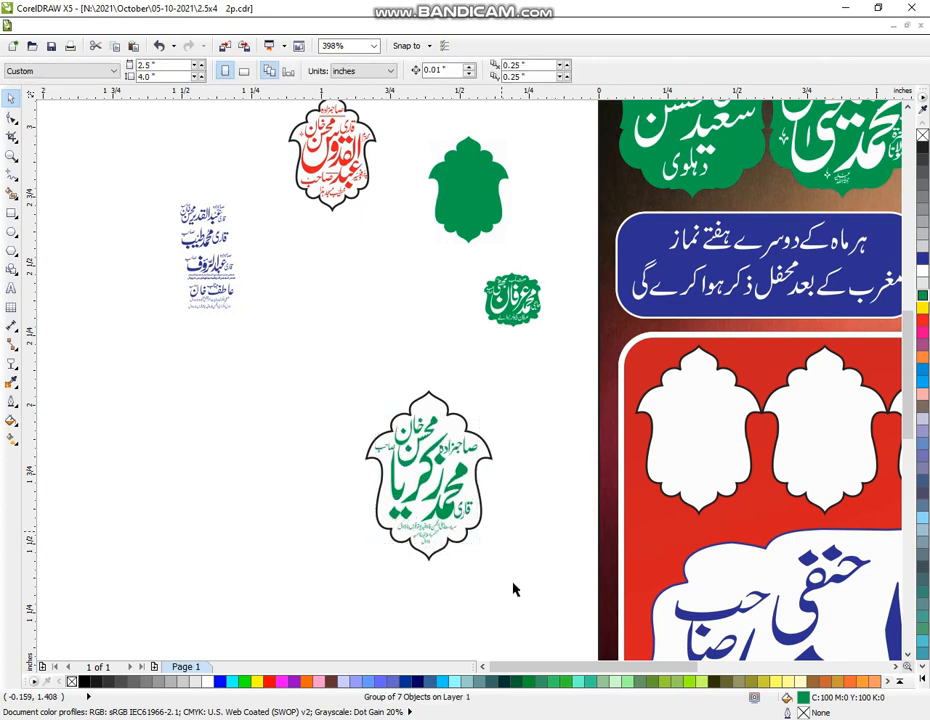
drag(297, 369, 535, 601)
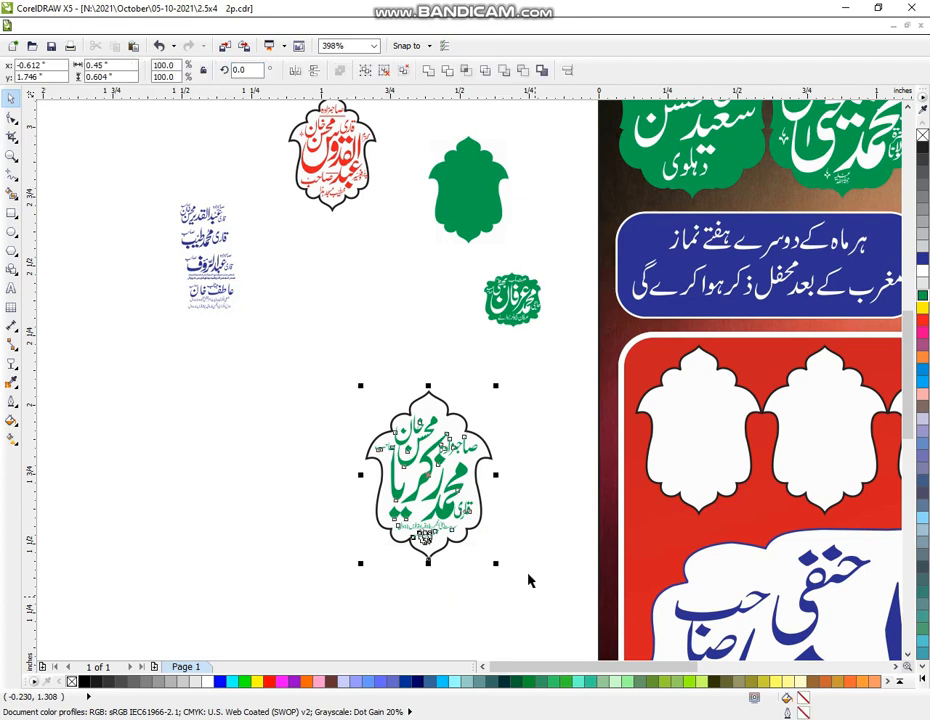
click(452, 572)
click(428, 562)
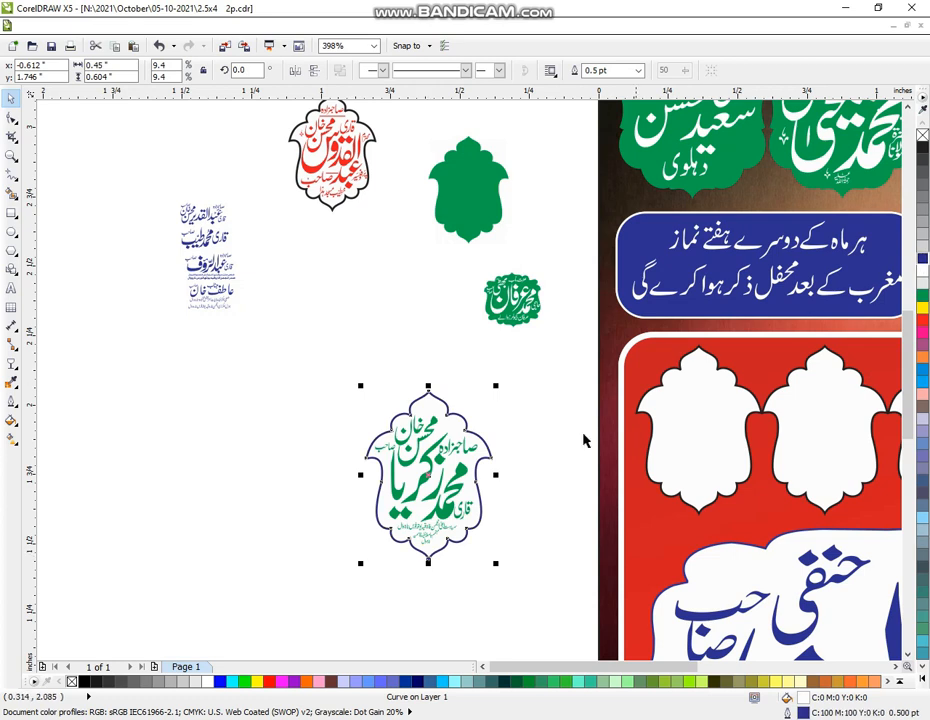
click(531, 432)
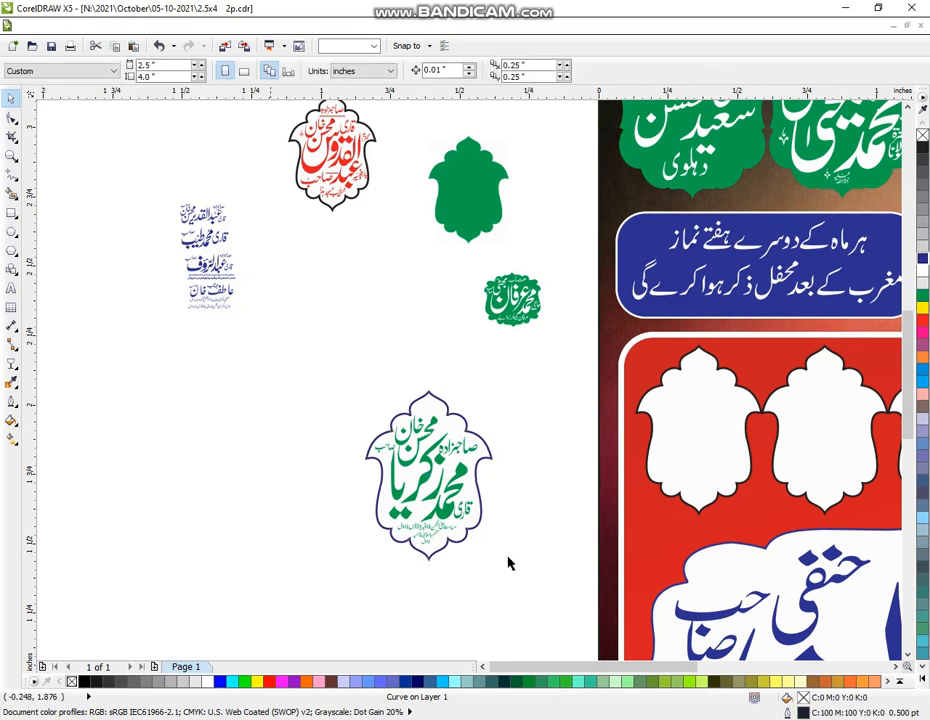
Zoom out and center the green-lettered badge on the rightmost empty slot of the red panel
drag(272, 369, 530, 591)
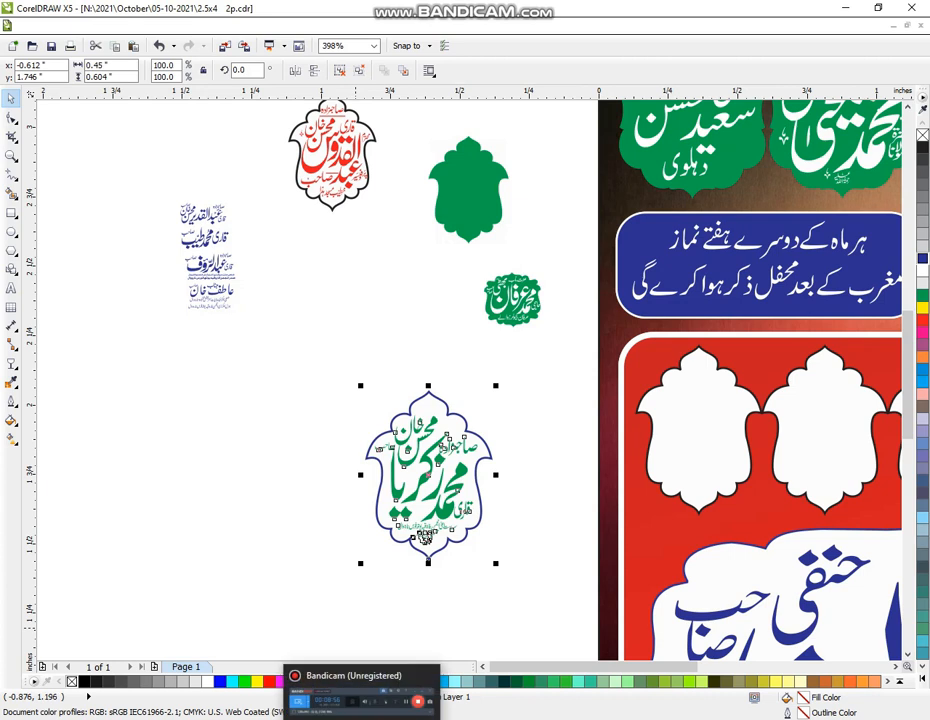
click(72, 287)
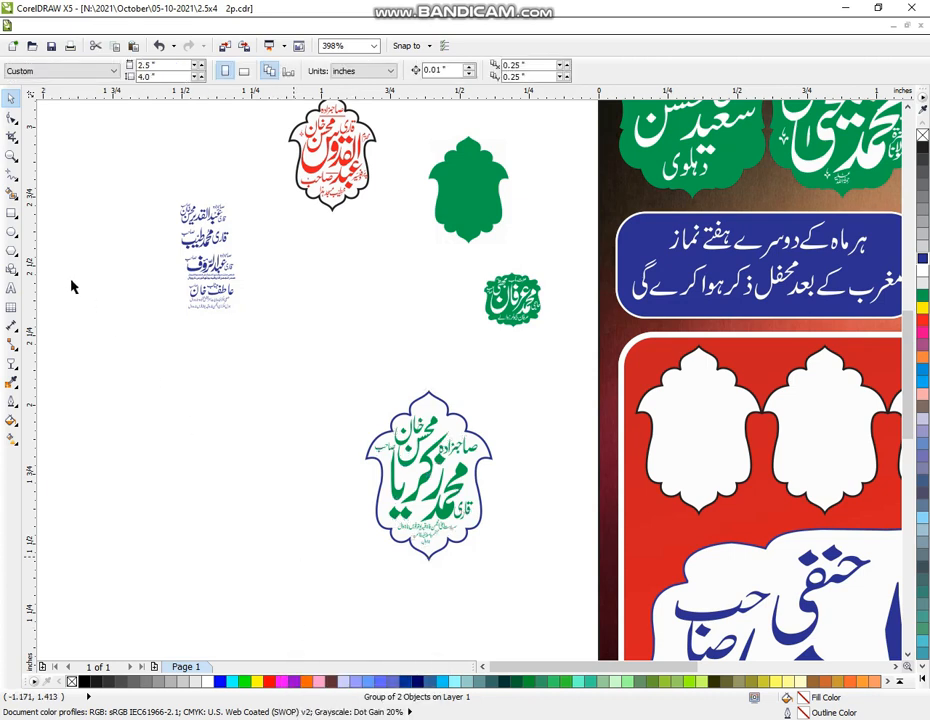
click(12, 156)
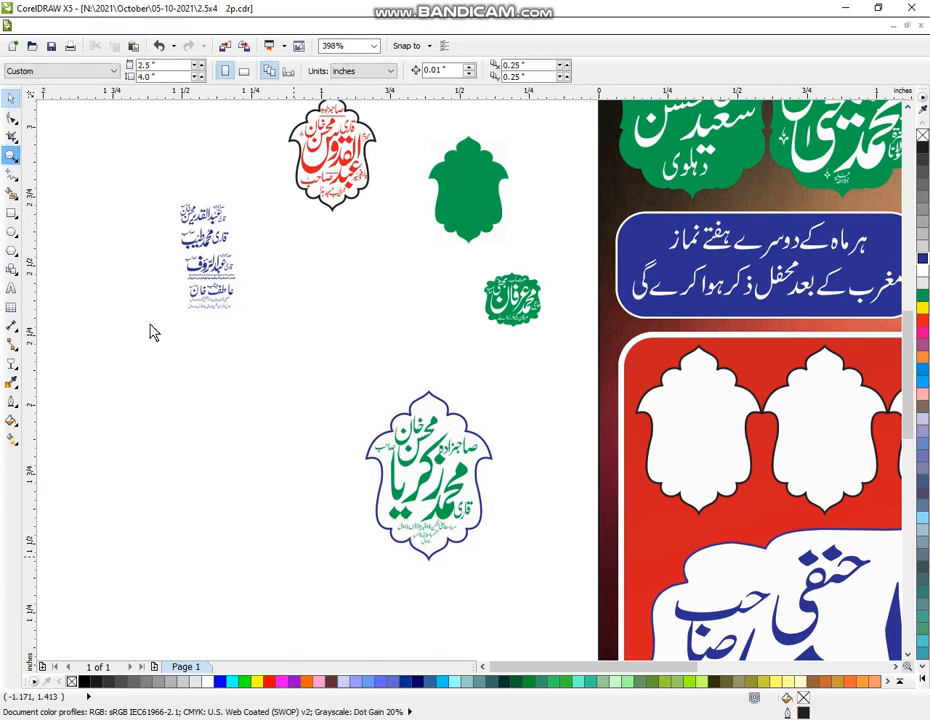
right_click(312, 450)
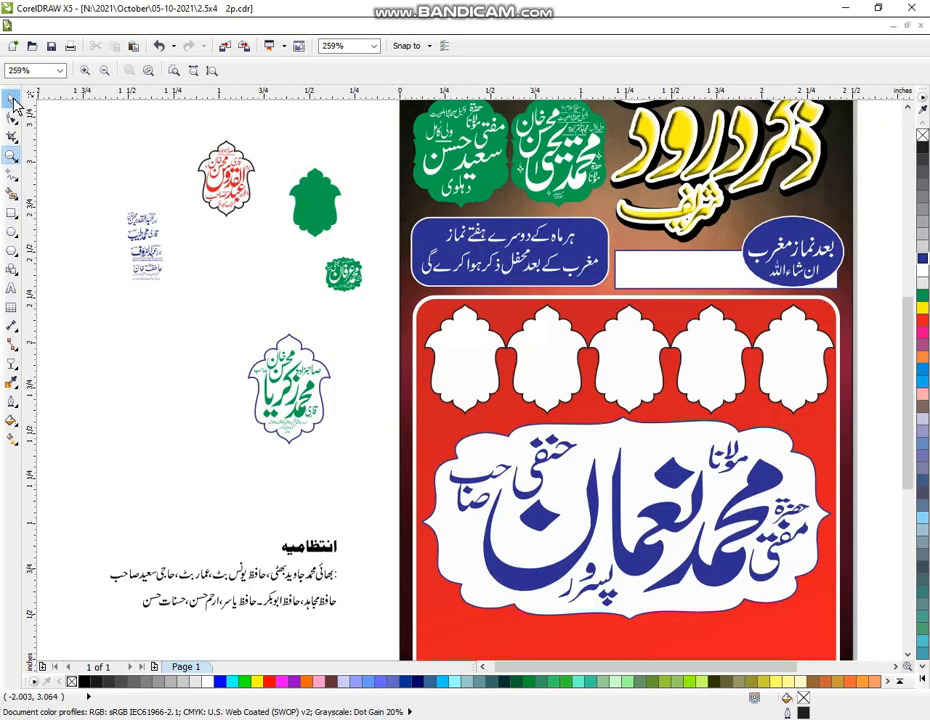
click(13, 100)
drag(288, 410, 295, 418)
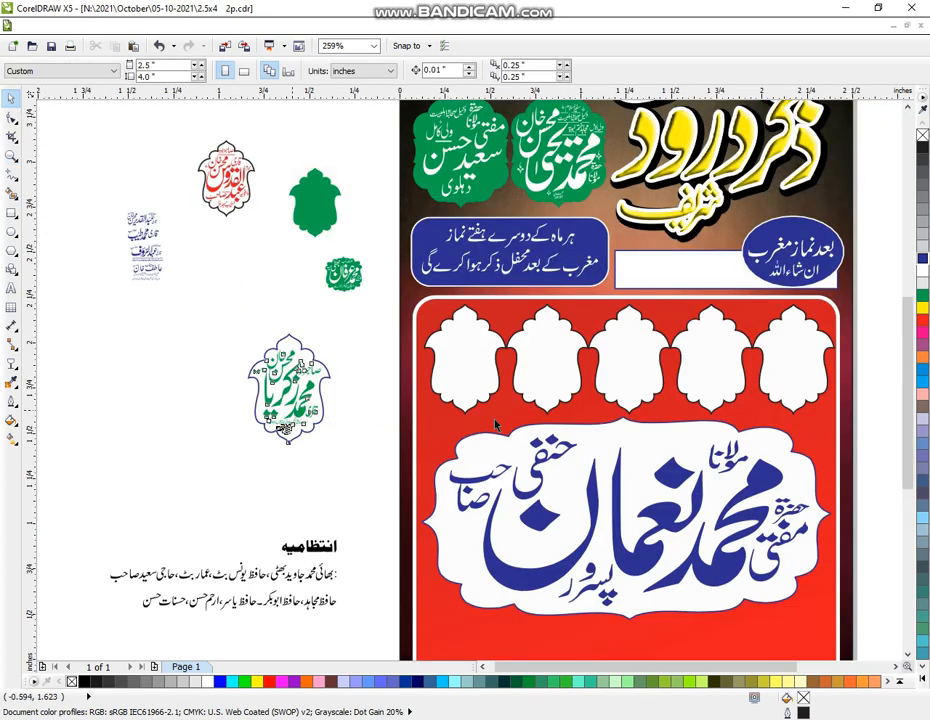
click(710, 388)
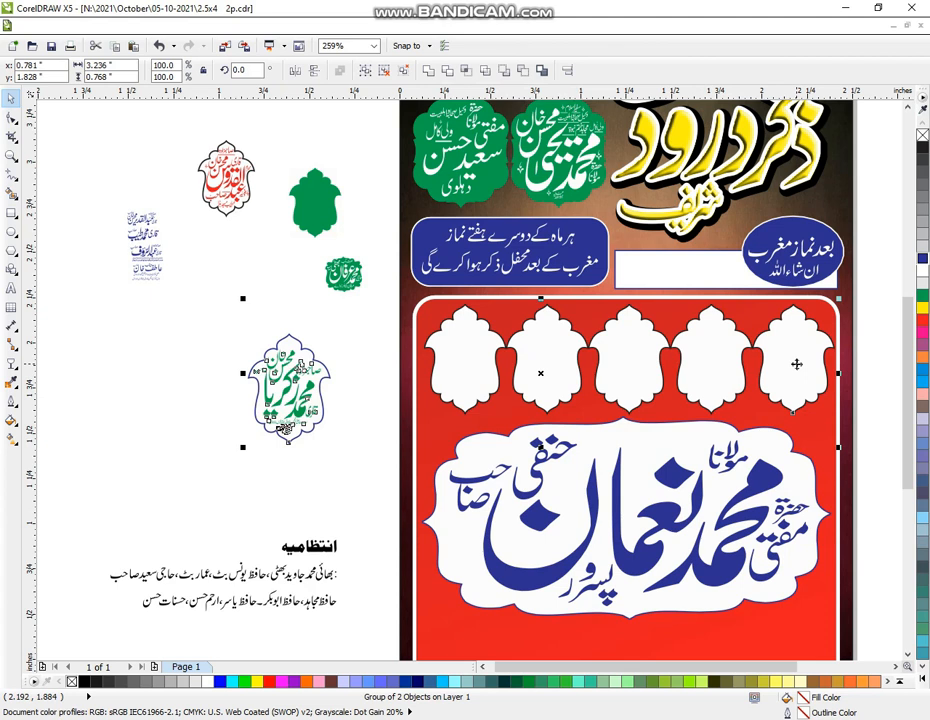
key(ctrl+z)
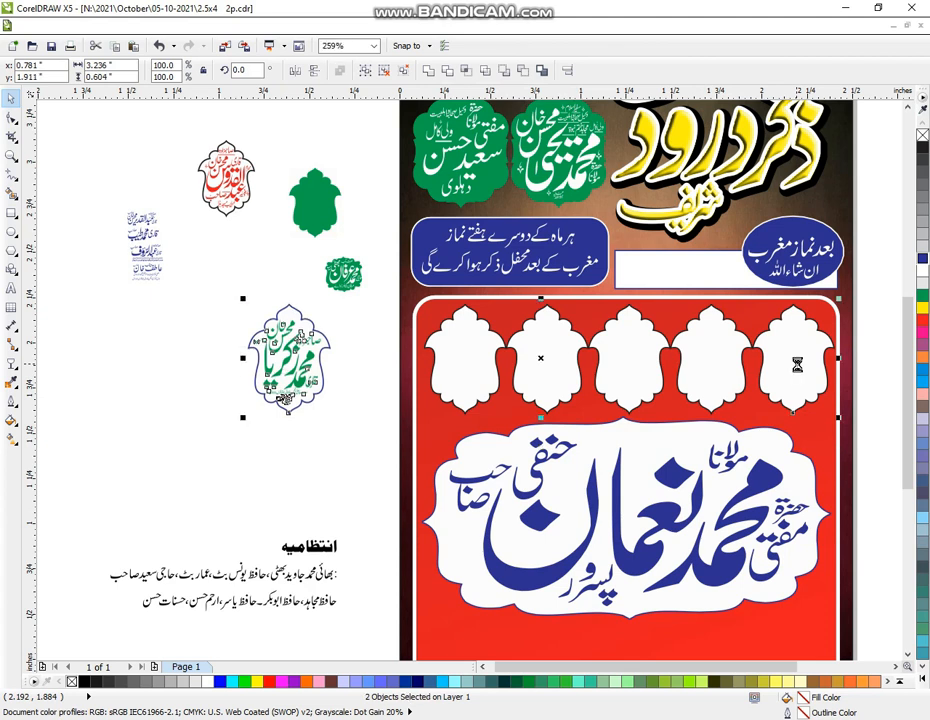
key(c)
click(292, 375)
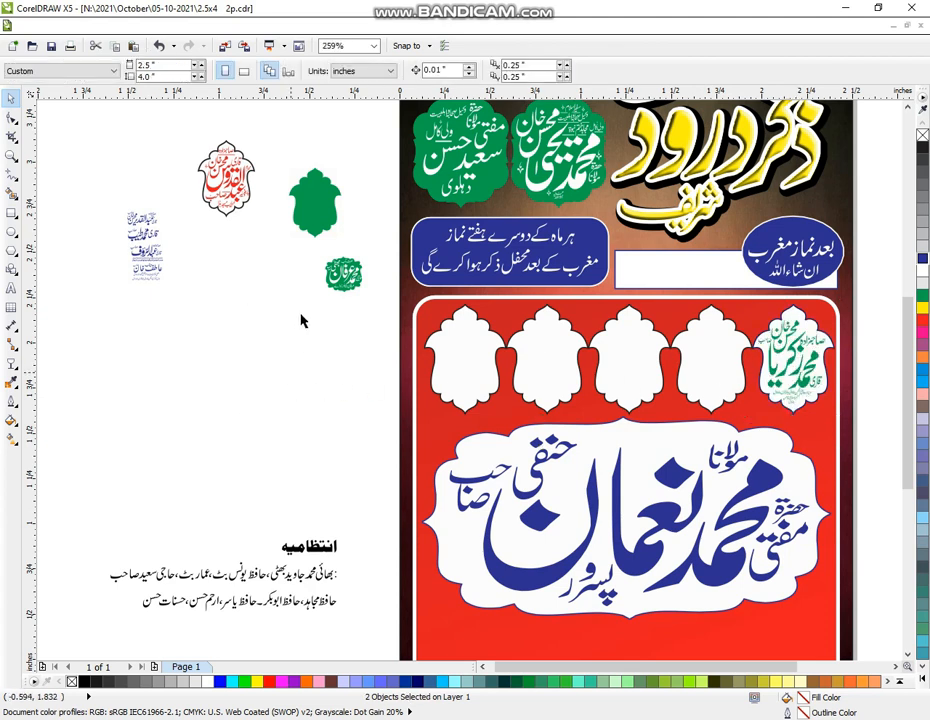
Leave a copy of the next empty white slot shape beside the flyer
click(718, 372)
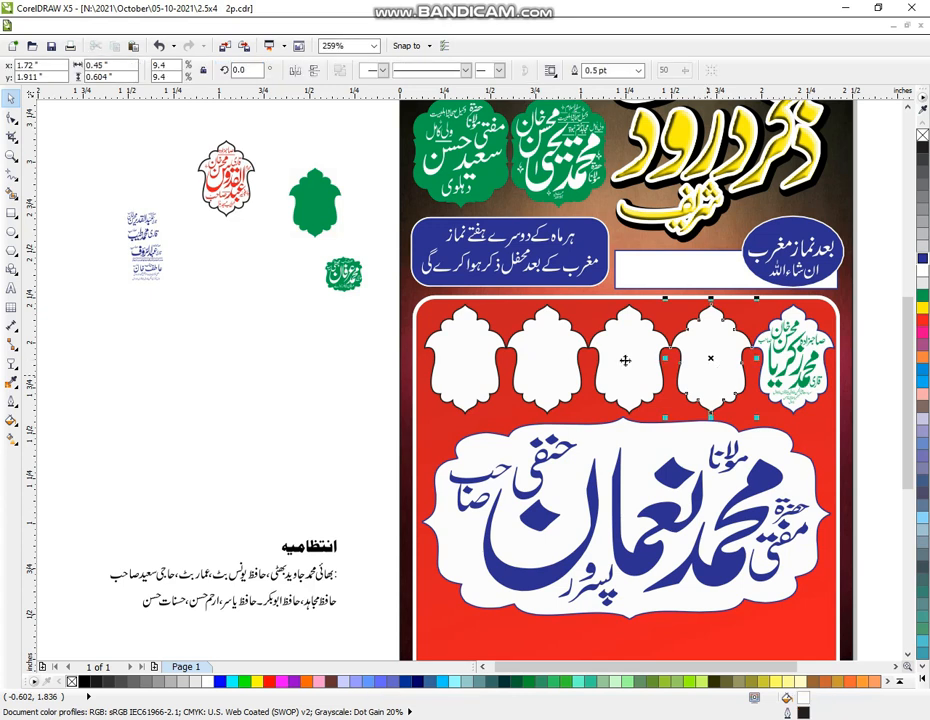
drag(313, 365, 270, 388)
right_click(270, 388)
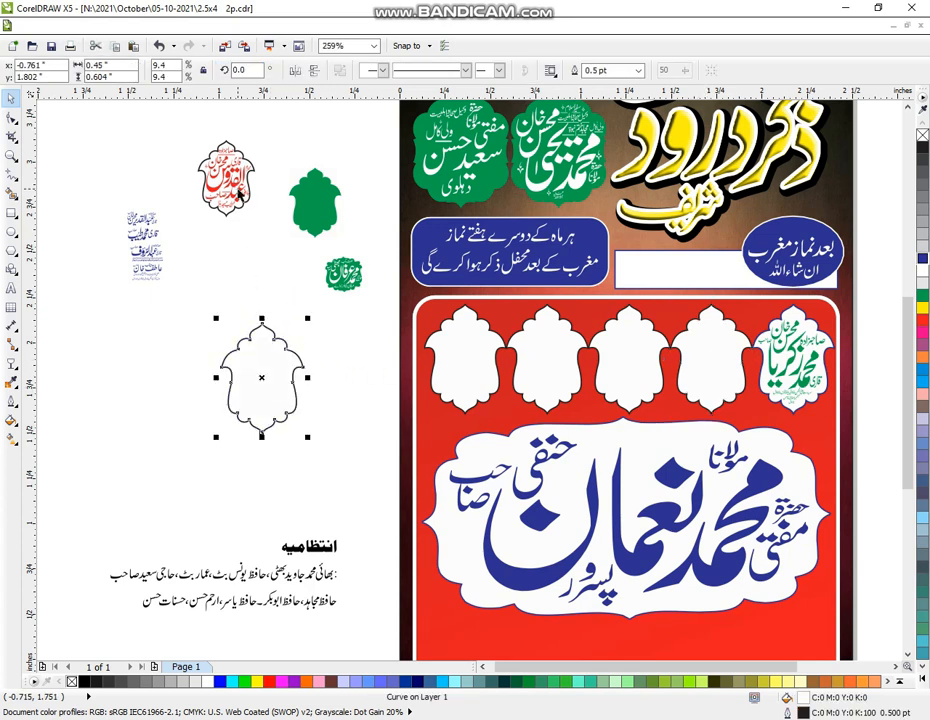
Select the top blue name lettering and zoom in on the spare frame copy
click(143, 222)
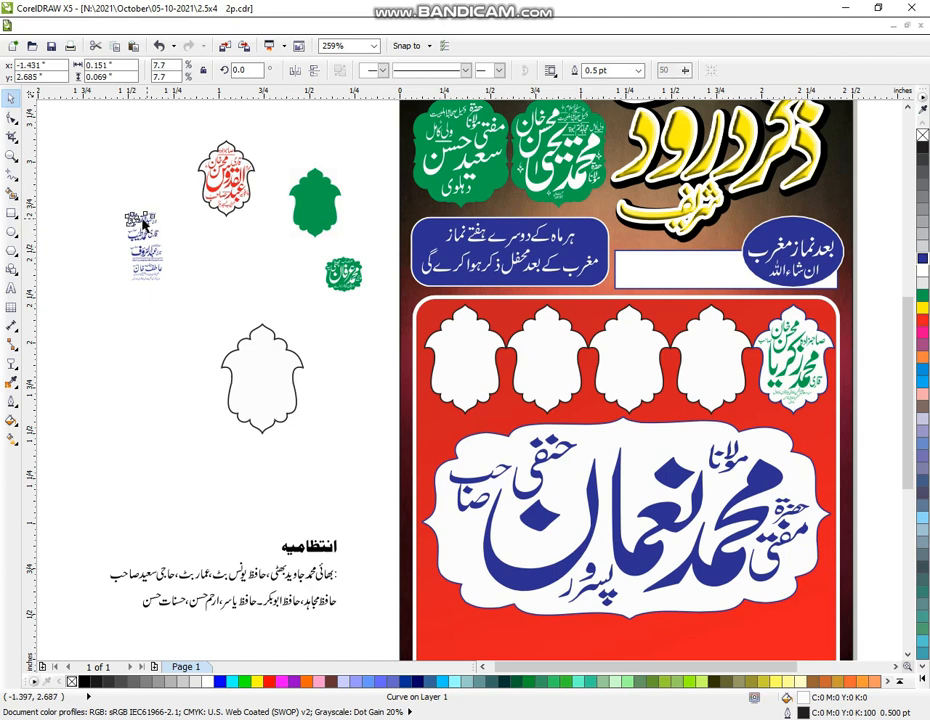
drag(146, 222, 195, 372)
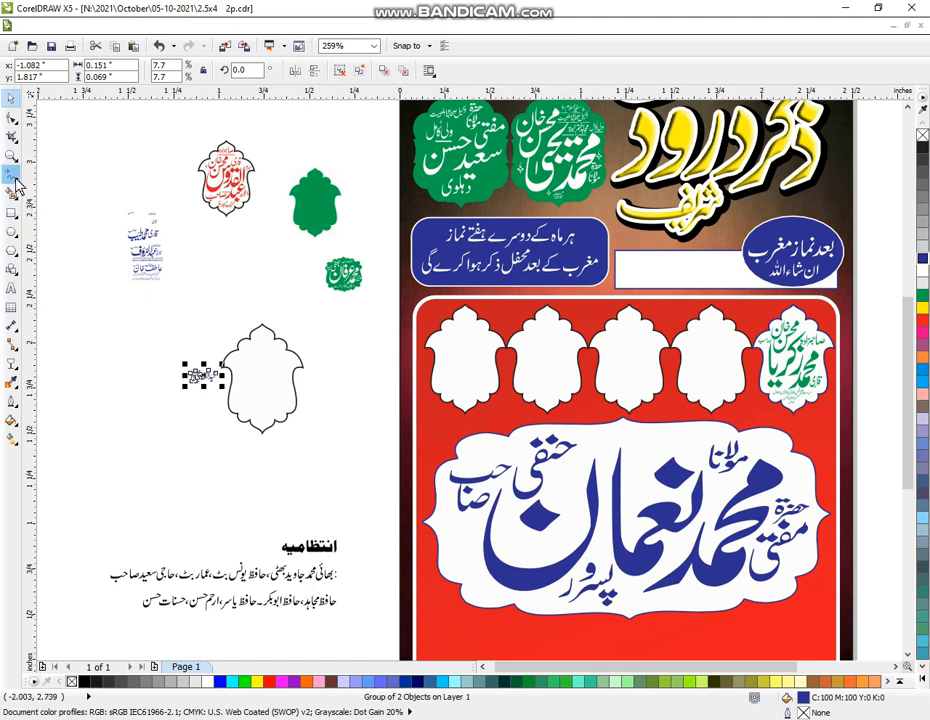
key(ctrl+z)
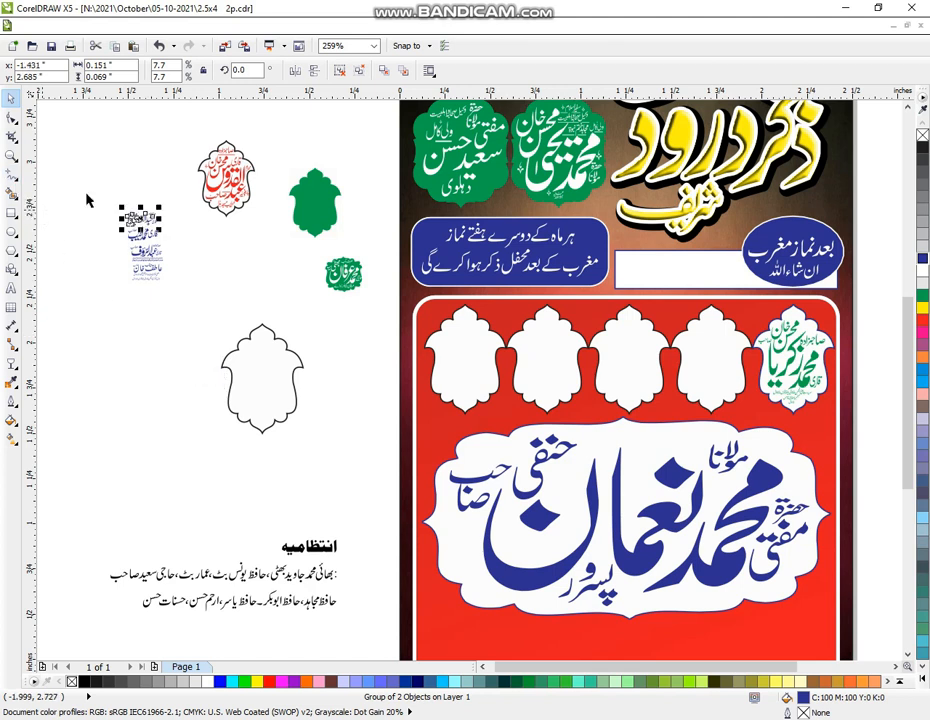
click(88, 199)
drag(88, 193, 206, 398)
click(10, 155)
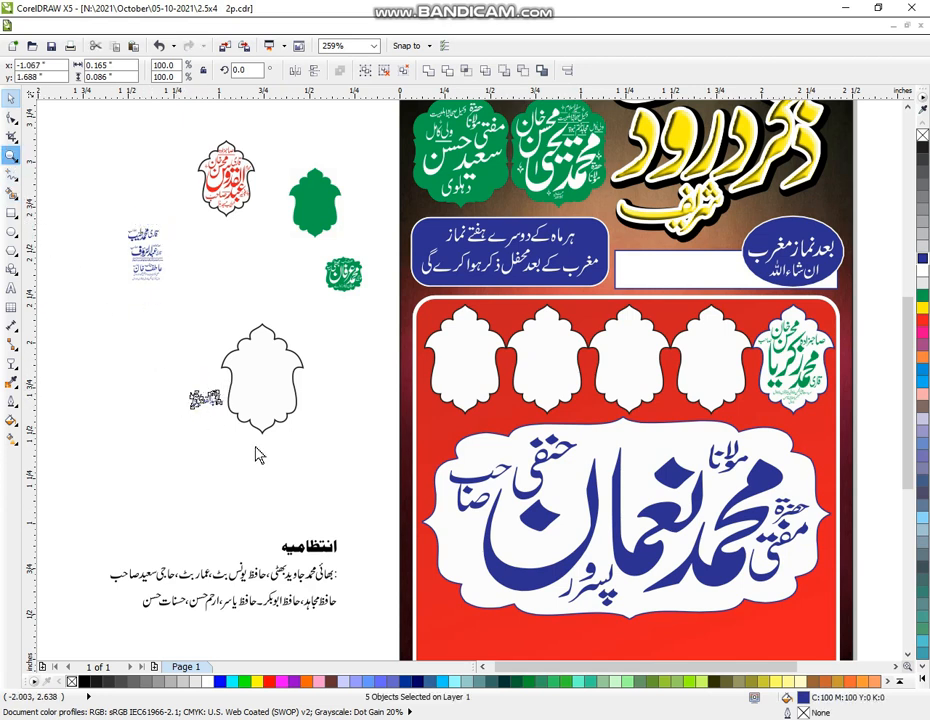
drag(168, 302, 376, 498)
drag(149, 156, 639, 550)
Enlarge the blue calligraphy, ungroup it, and move the main name toward the badge frame
click(10, 97)
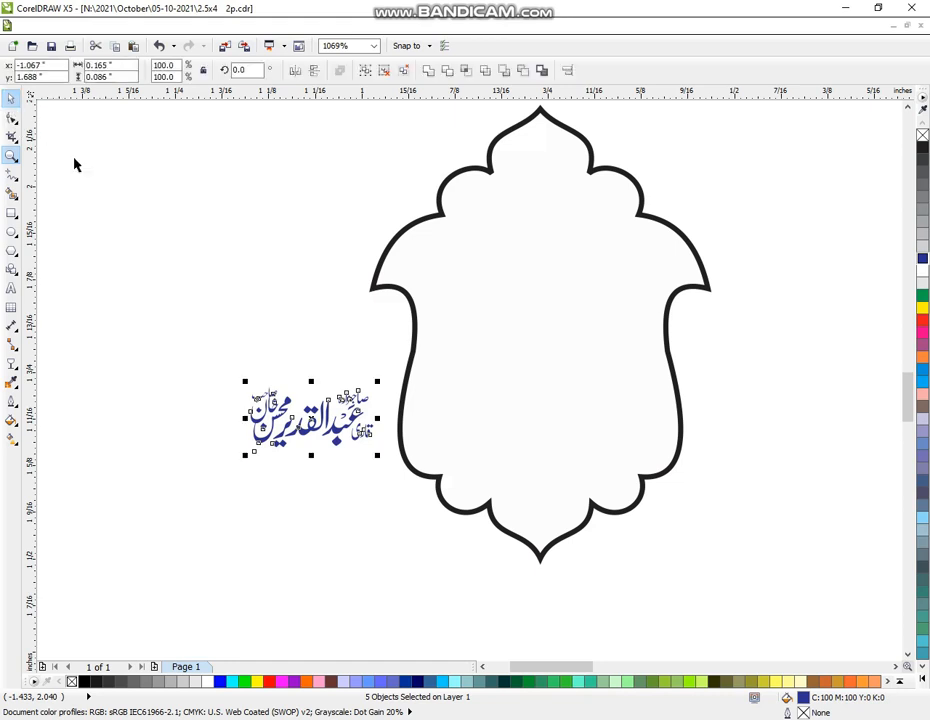
click(326, 545)
drag(201, 347, 376, 488)
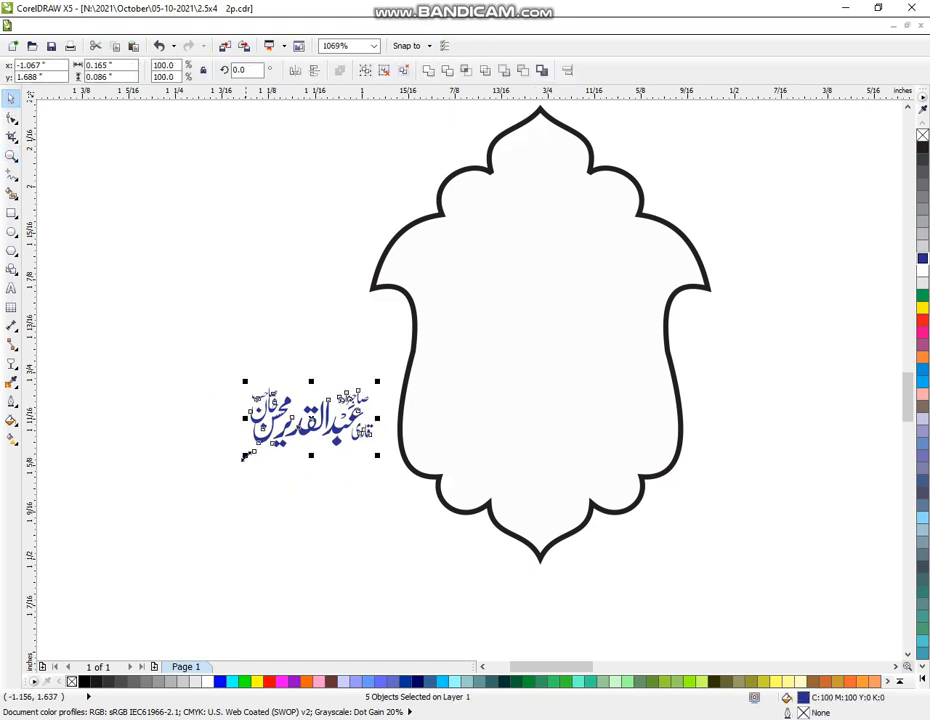
drag(249, 462, 121, 527)
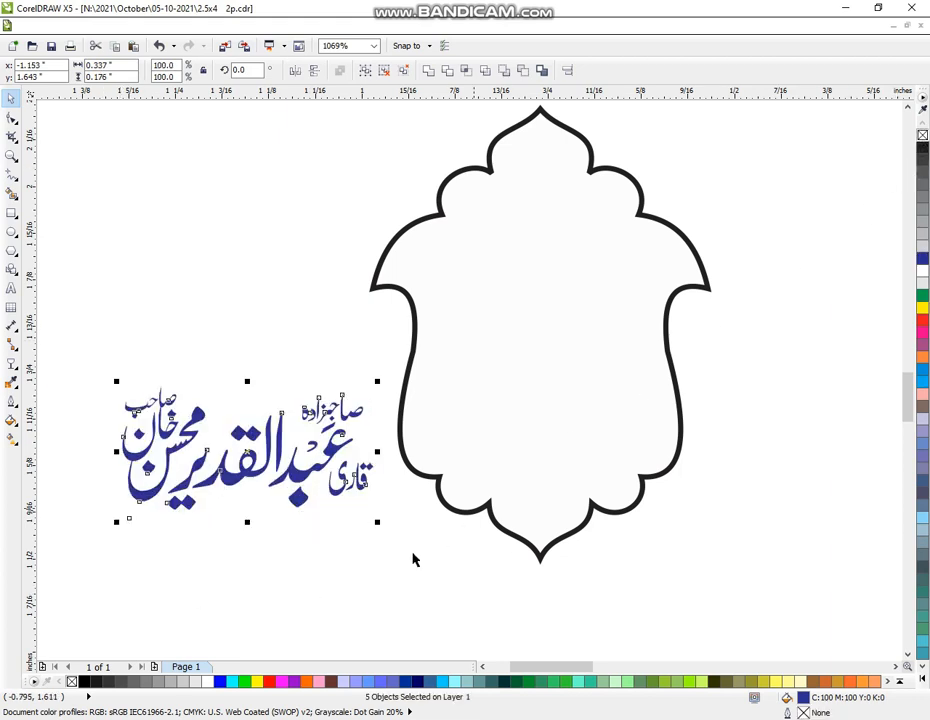
click(245, 547)
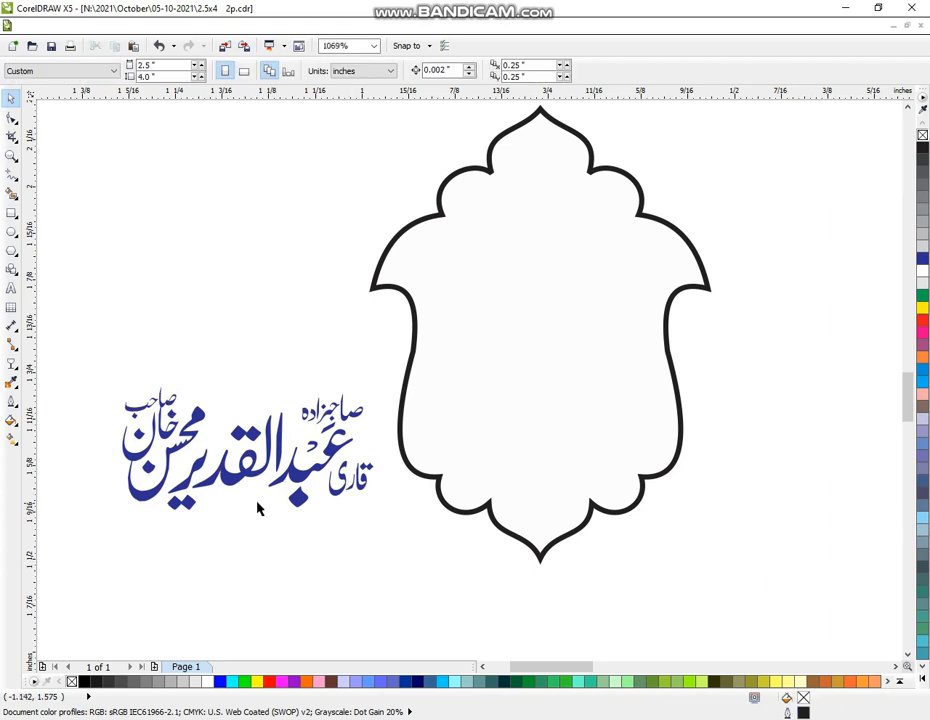
click(302, 488)
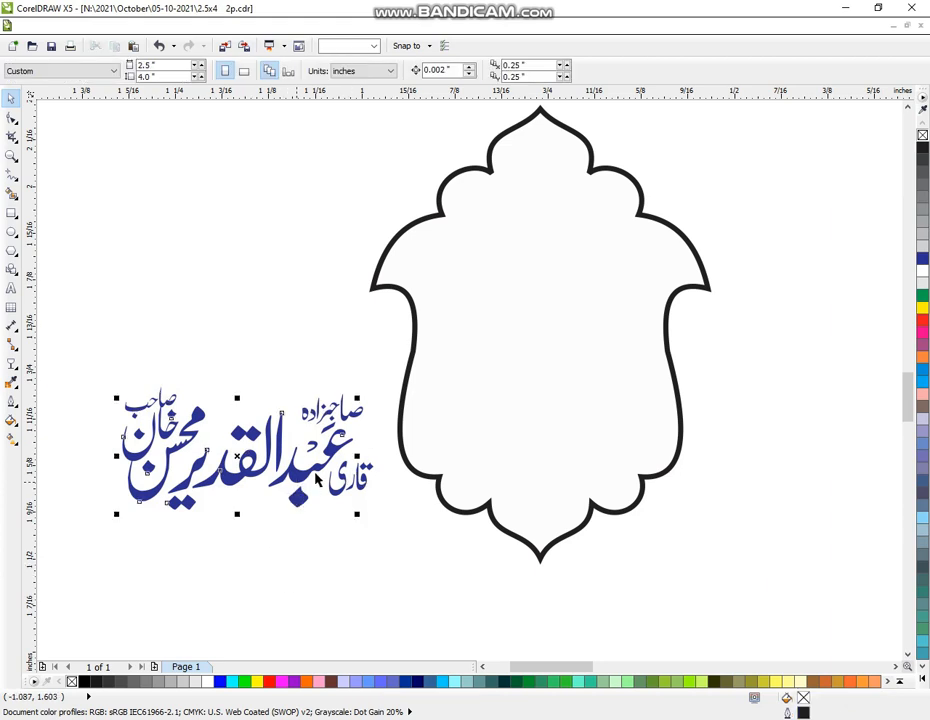
click(318, 480)
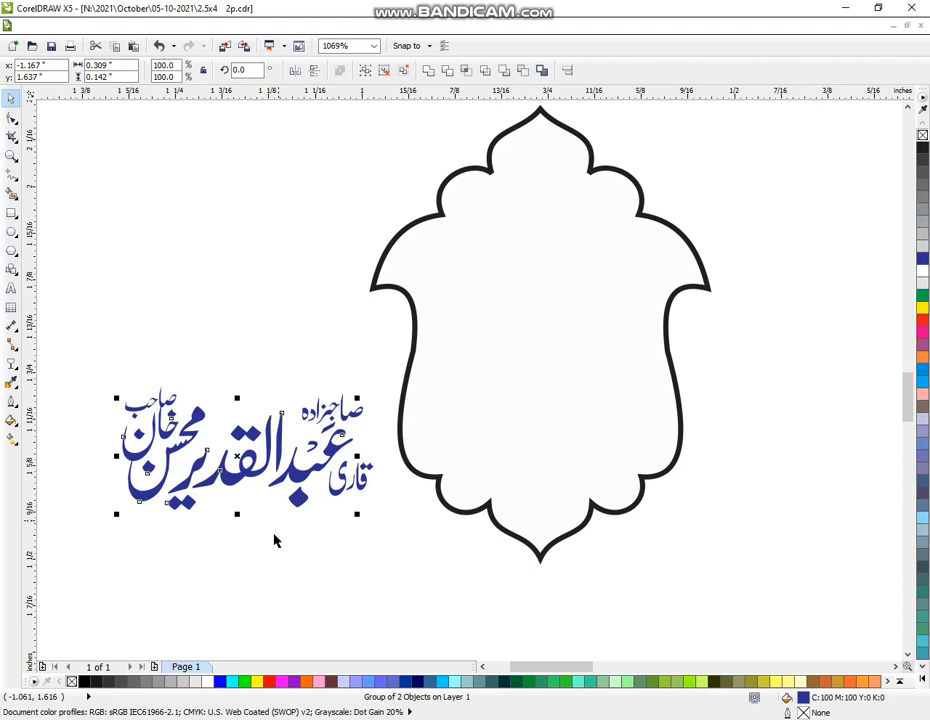
key(ctrl+u)
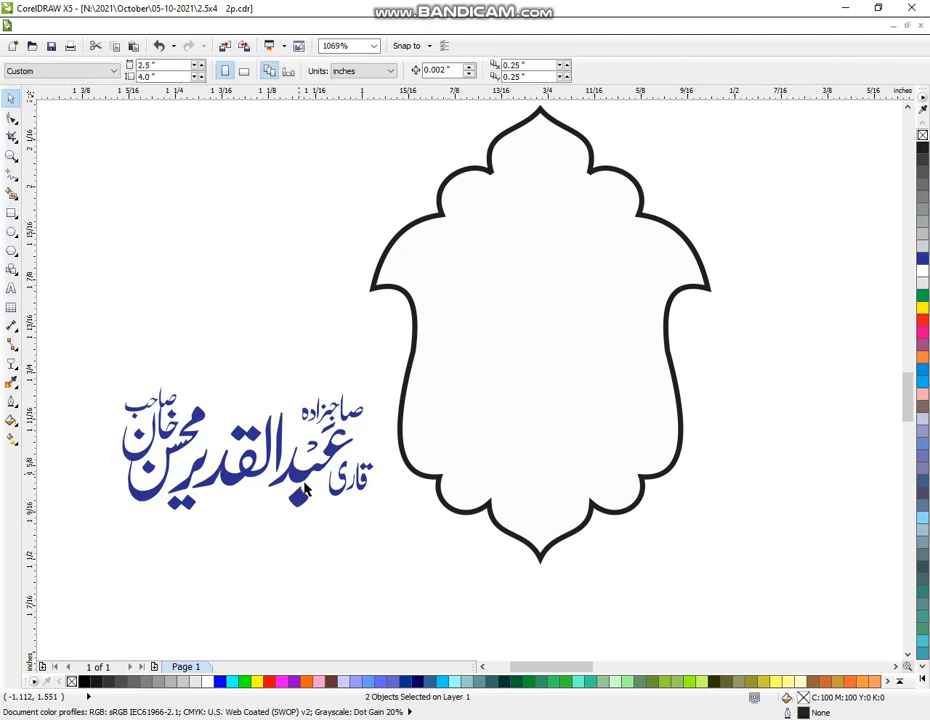
click(319, 475)
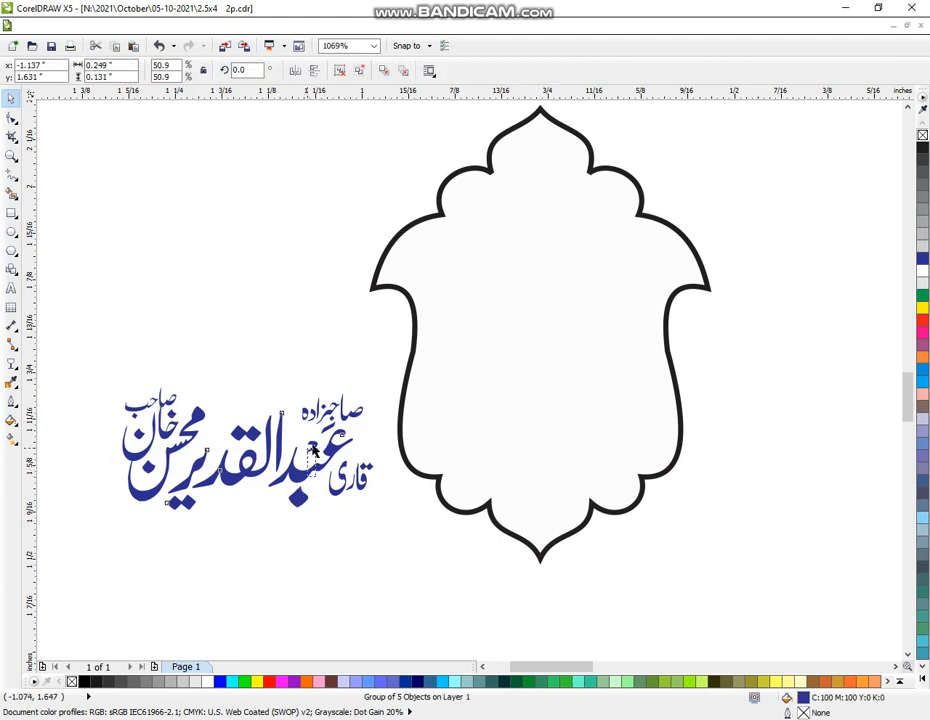
drag(384, 482, 448, 425)
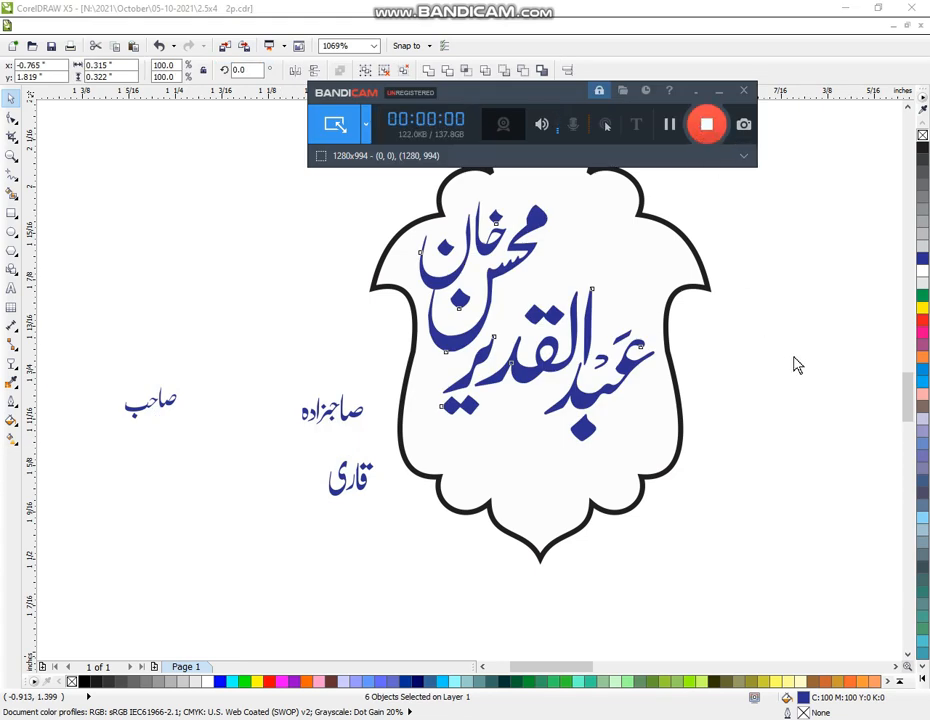
Scale صاحبزاده and fit it at the badge's top right above the name
click(226, 419)
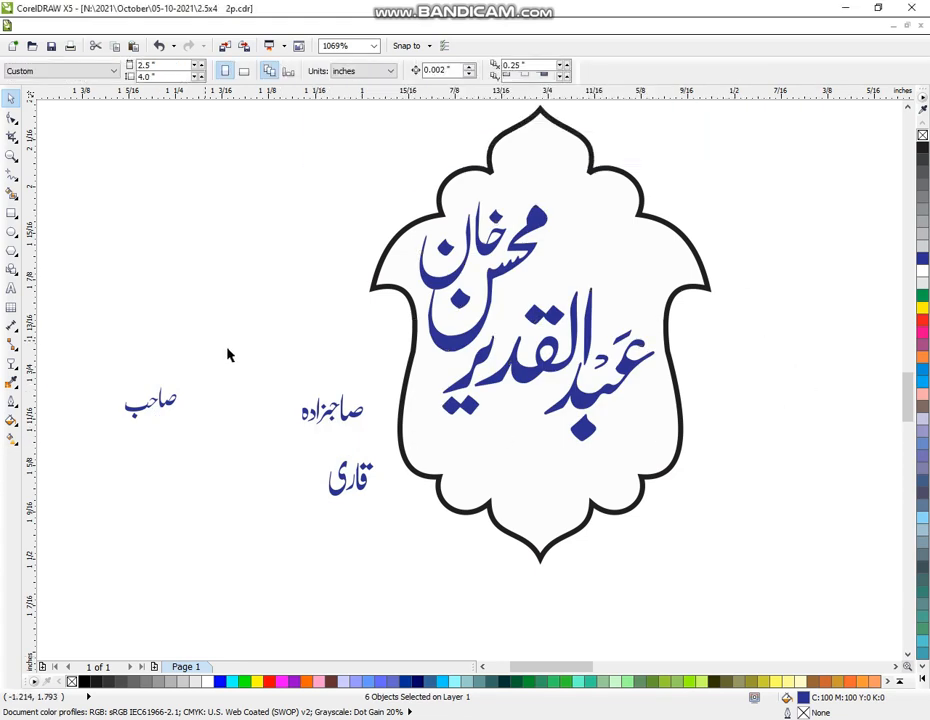
drag(266, 362, 400, 440)
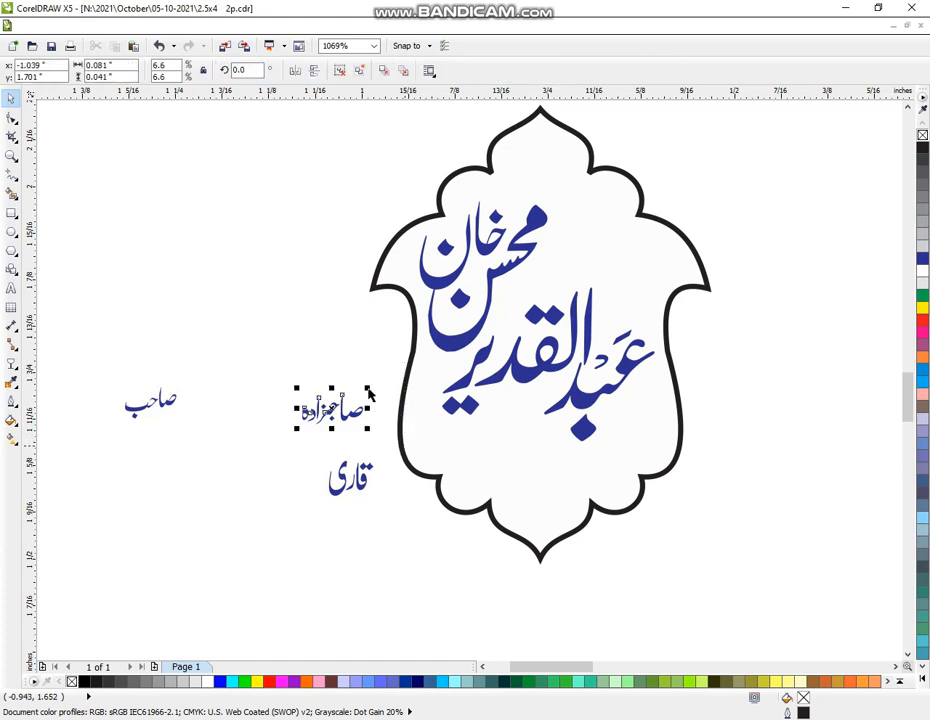
drag(368, 390, 422, 360)
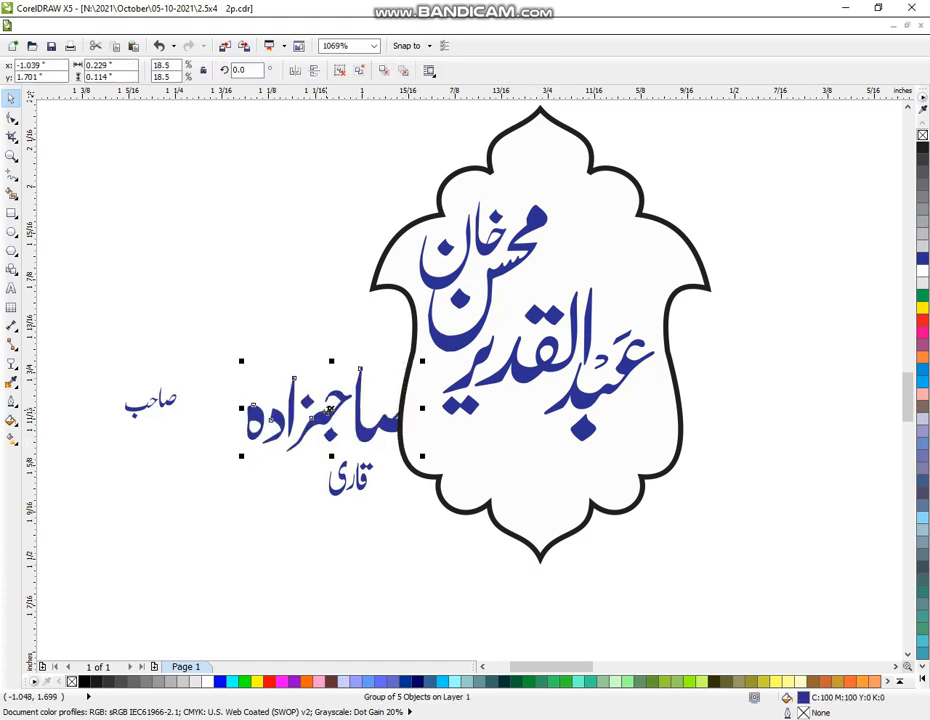
drag(329, 410, 594, 257)
drag(604, 256, 605, 257)
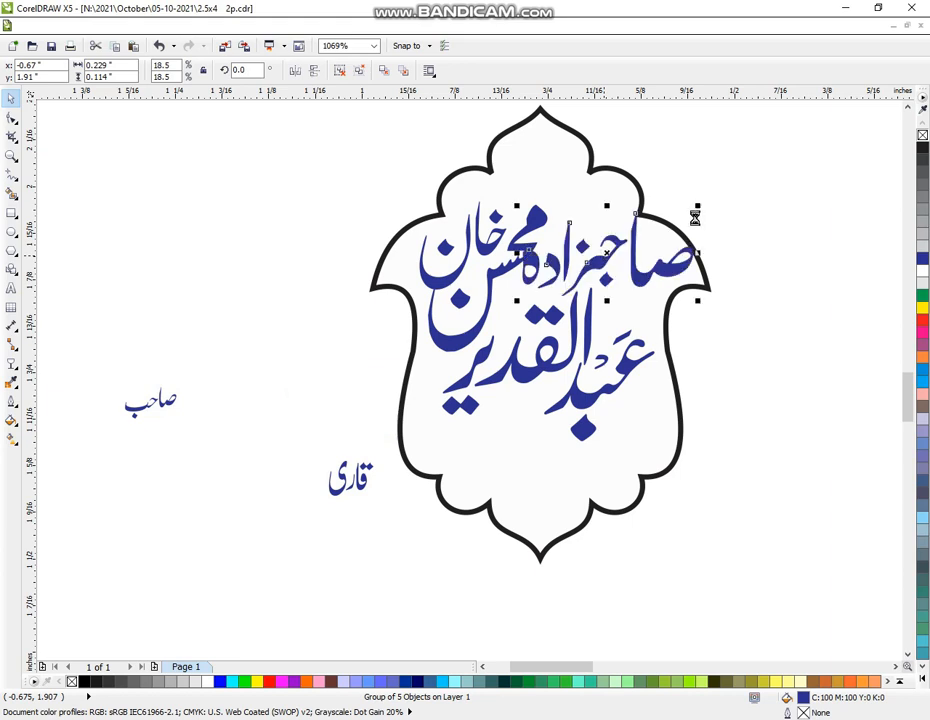
drag(694, 209, 642, 233)
drag(578, 263, 596, 255)
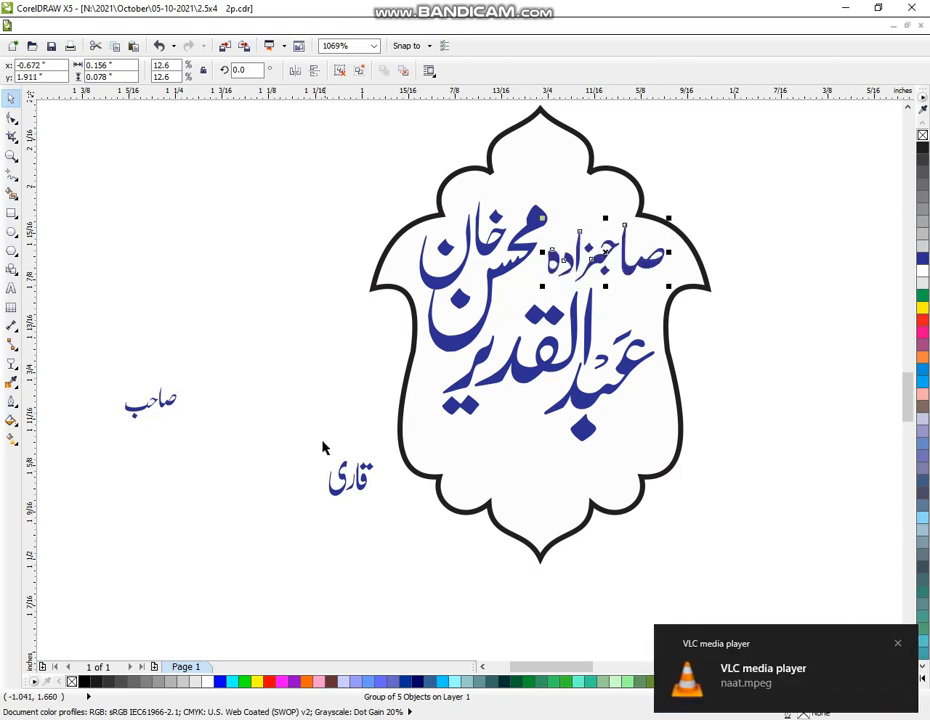
Scale قاری and set it at the badge's lower right
drag(269, 420, 393, 556)
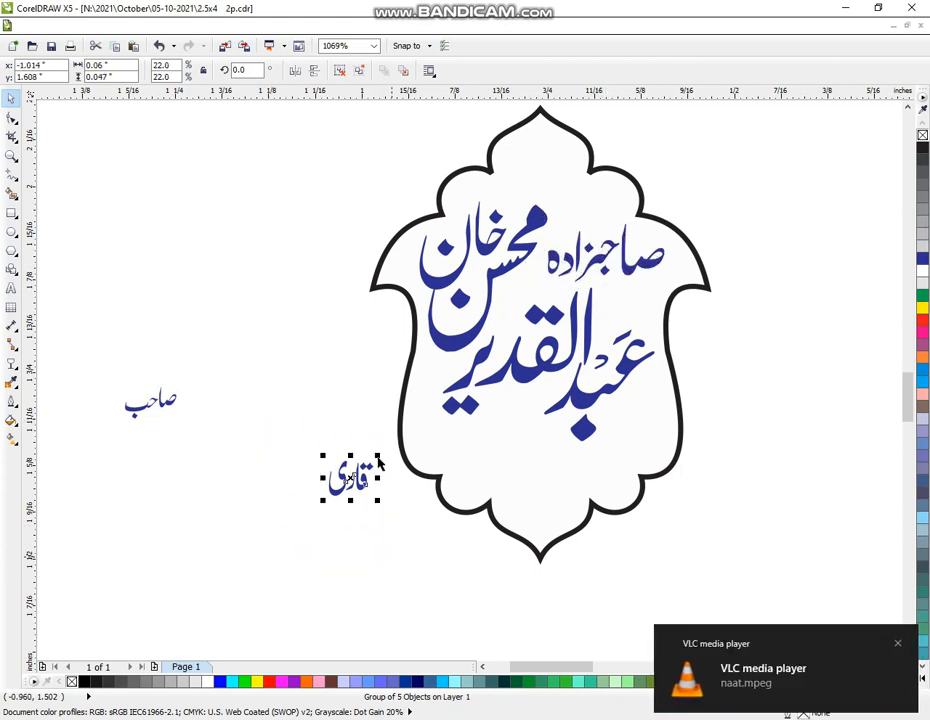
drag(378, 456, 415, 426)
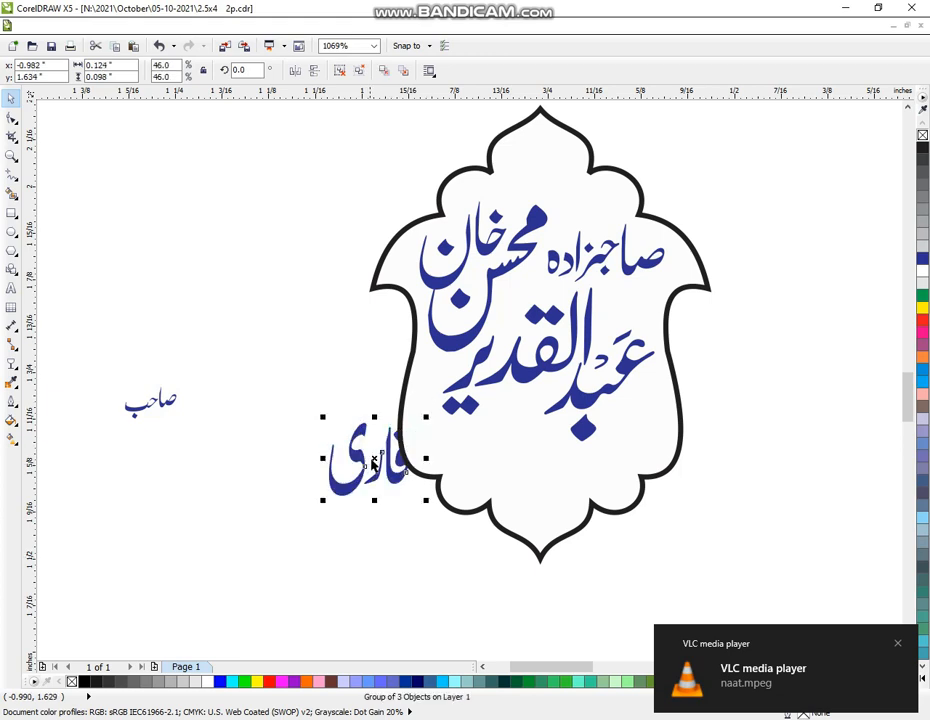
drag(376, 458, 635, 432)
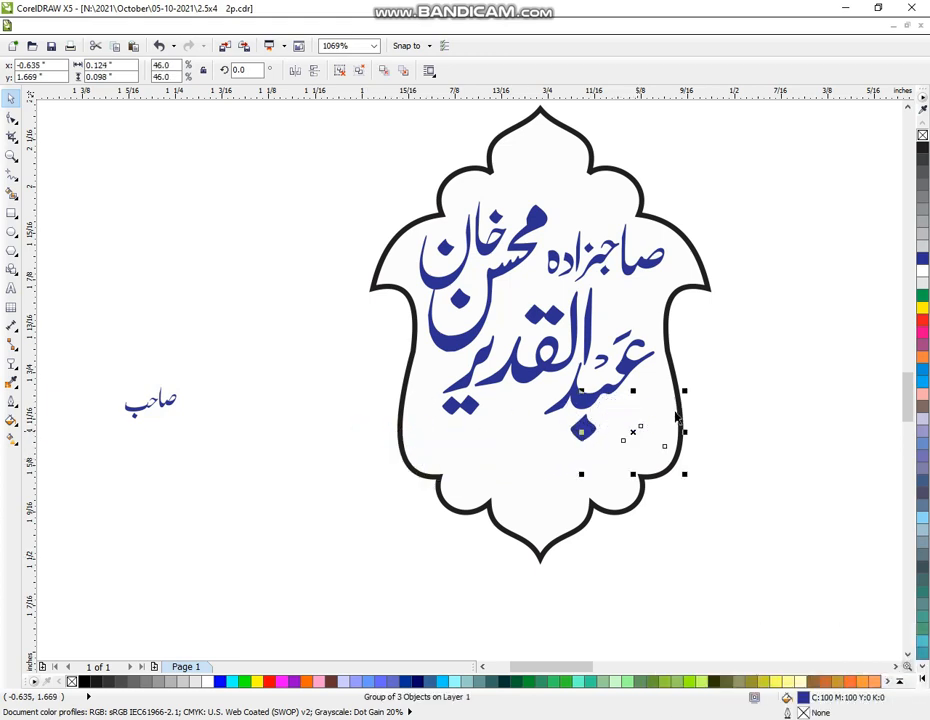
drag(685, 391, 672, 401)
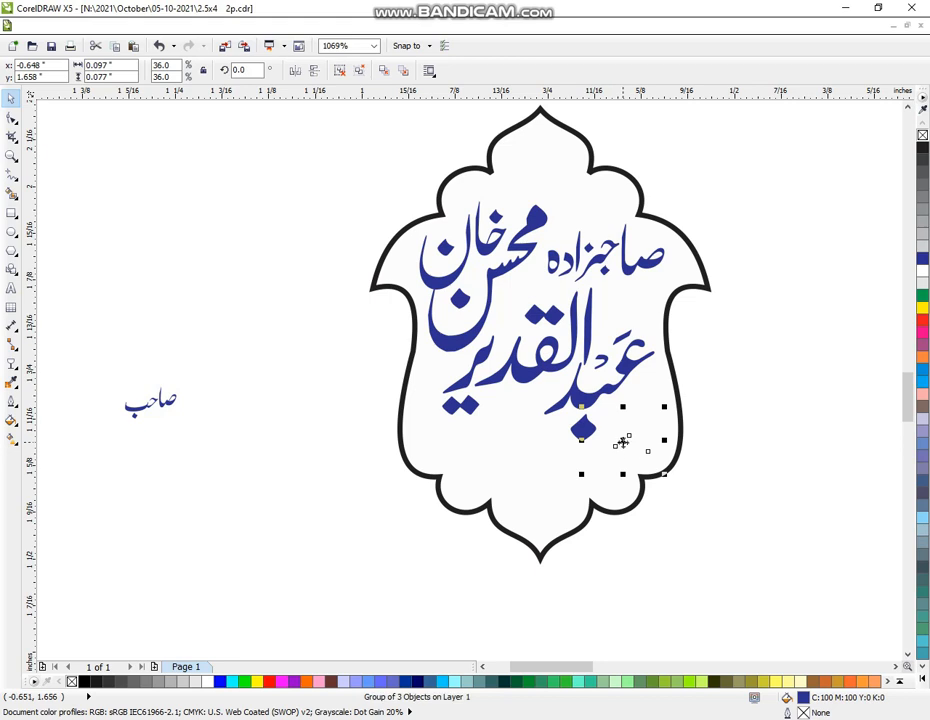
drag(631, 435, 636, 432)
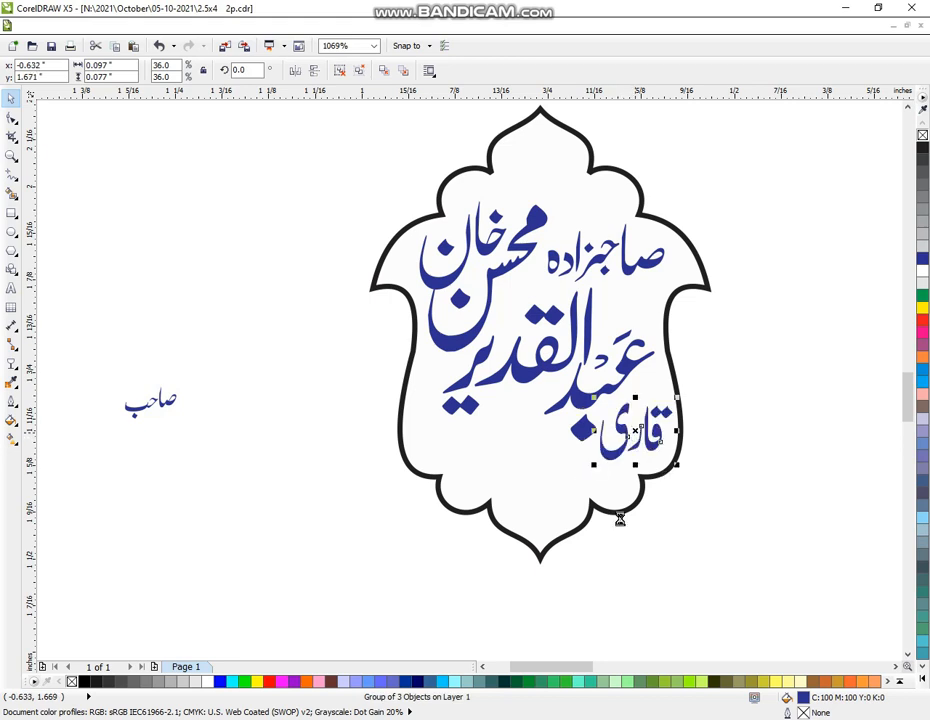
Enlarge صاحب and place it in the badge's lower left
drag(100, 360, 217, 475)
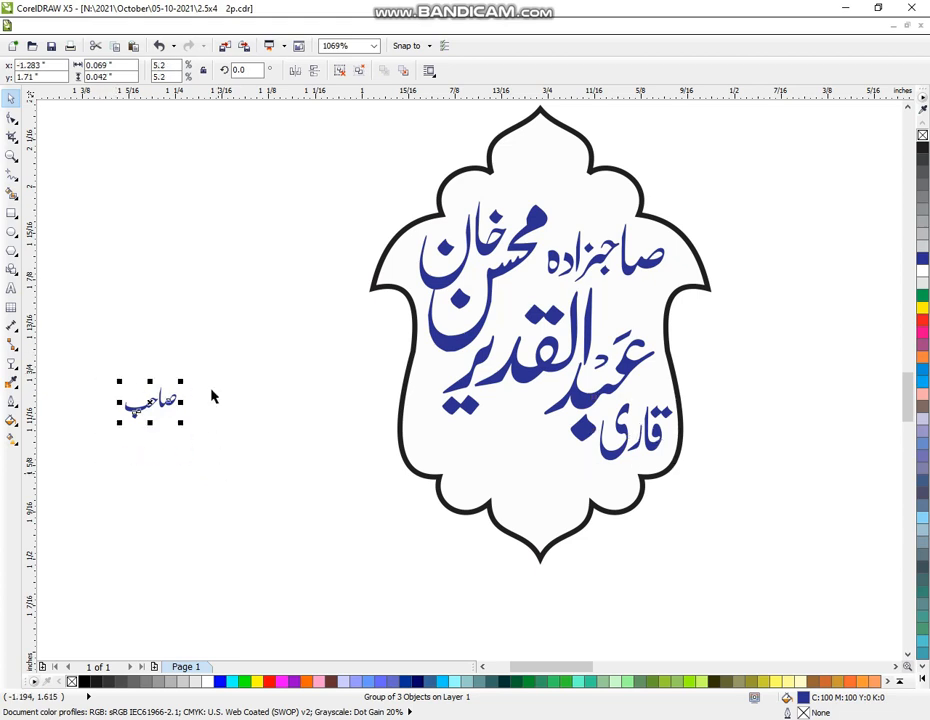
drag(181, 383, 210, 376)
drag(214, 426, 500, 466)
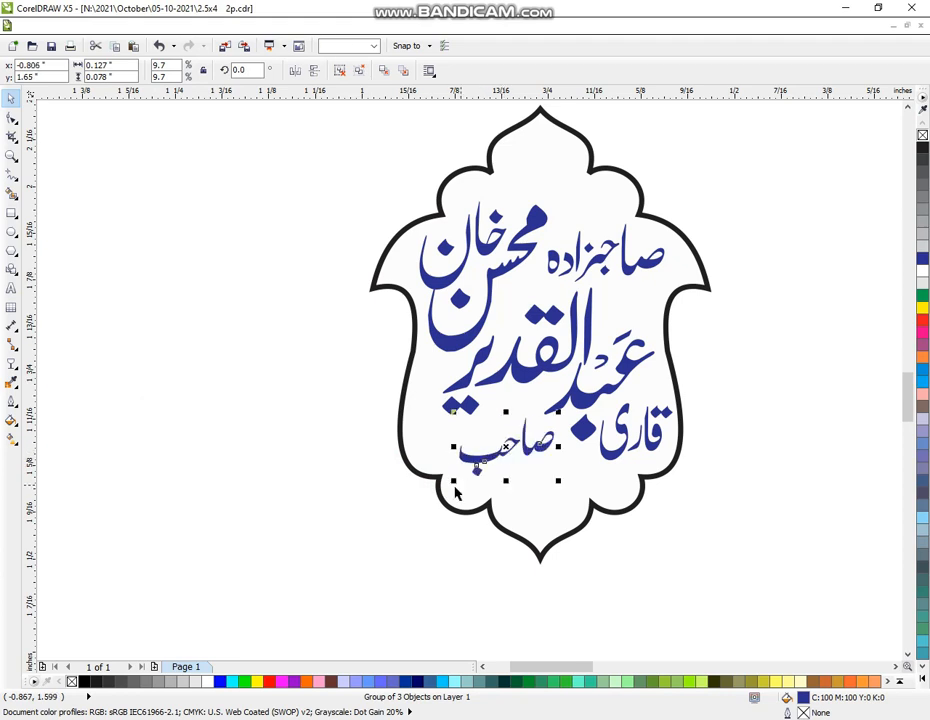
drag(453, 482, 438, 493)
click(541, 563)
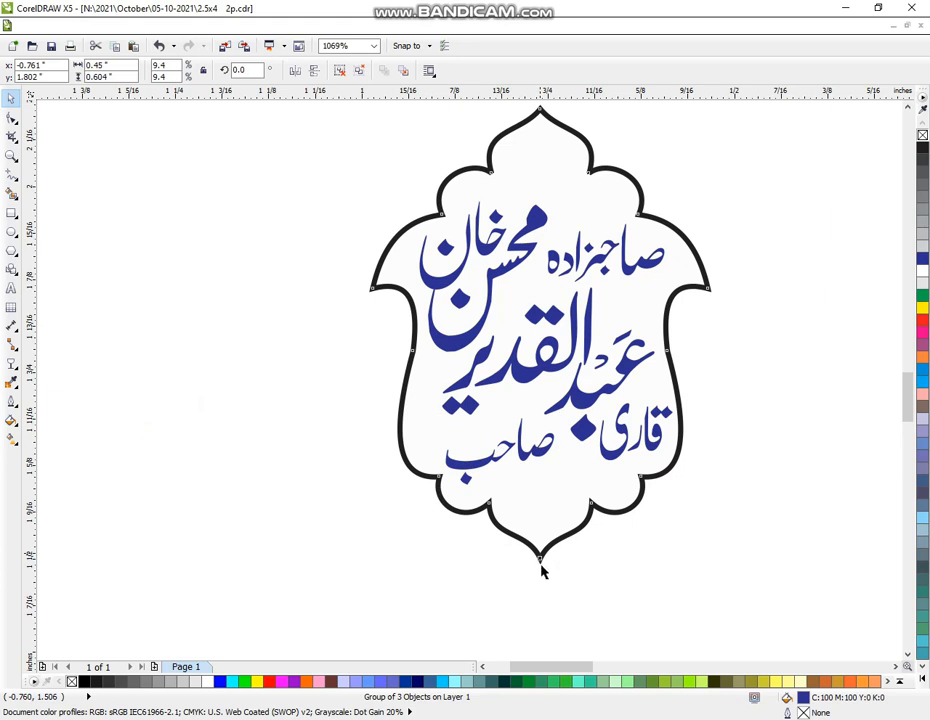
Undo the accidental blue fill and give the shield badge a blue outline instead of black
click(922, 258)
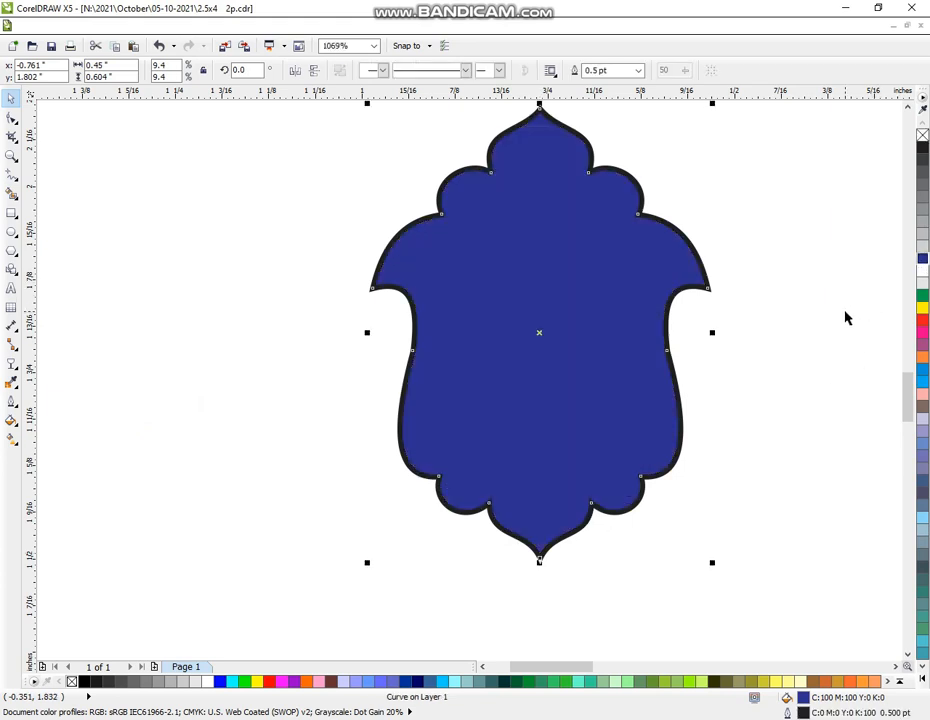
key(ctrl+z)
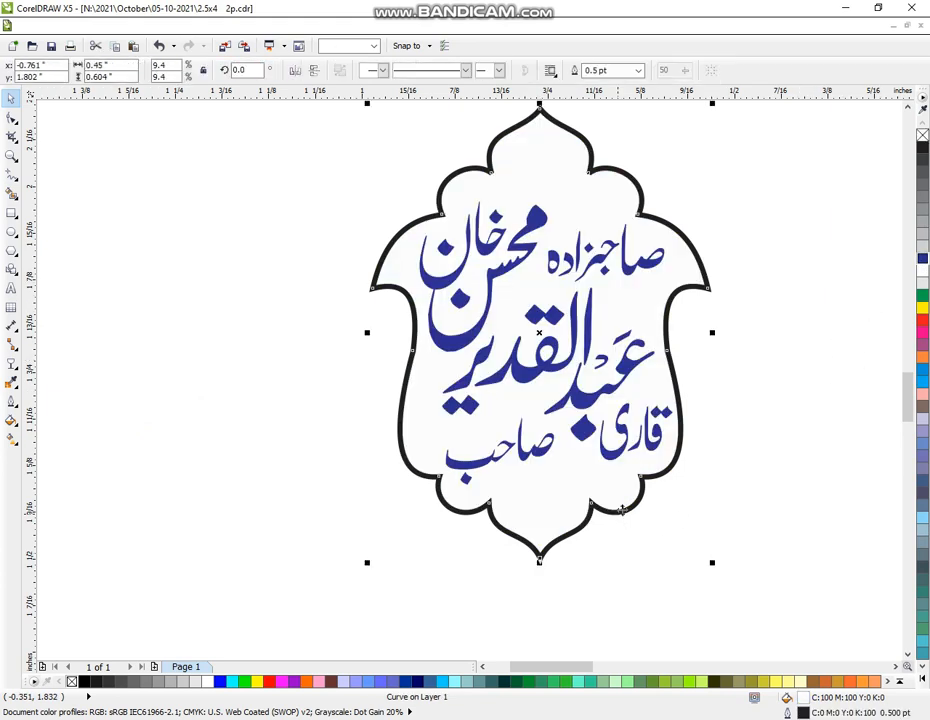
right_click(922, 258)
click(121, 331)
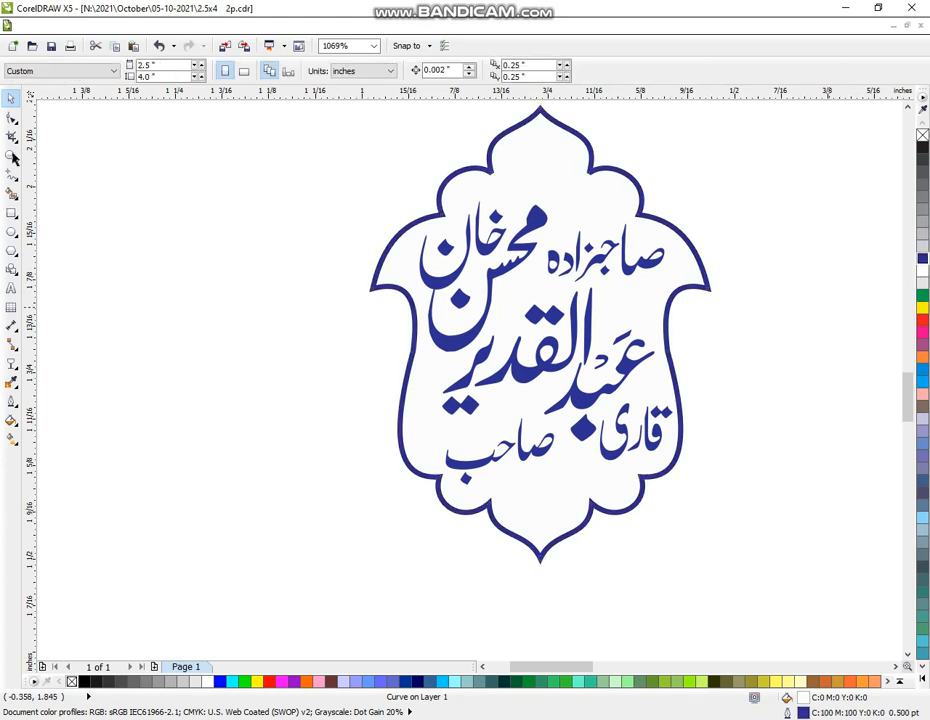
click(12, 156)
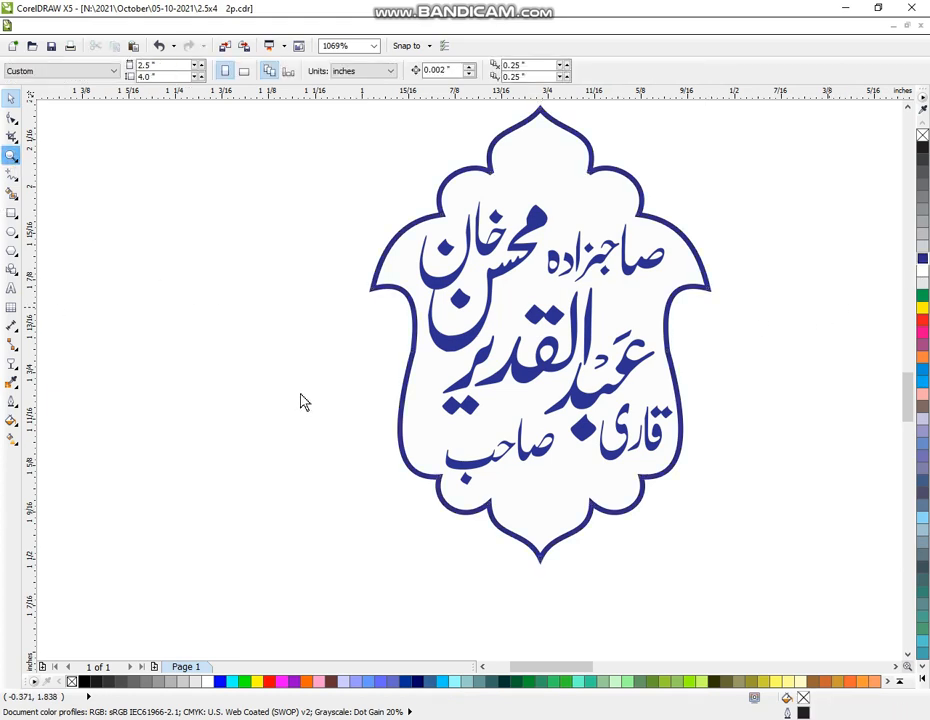
Centre the blue-lettered name badge on the fourth white frame slot beside the green badge
scroll(320, 405, down, 4)
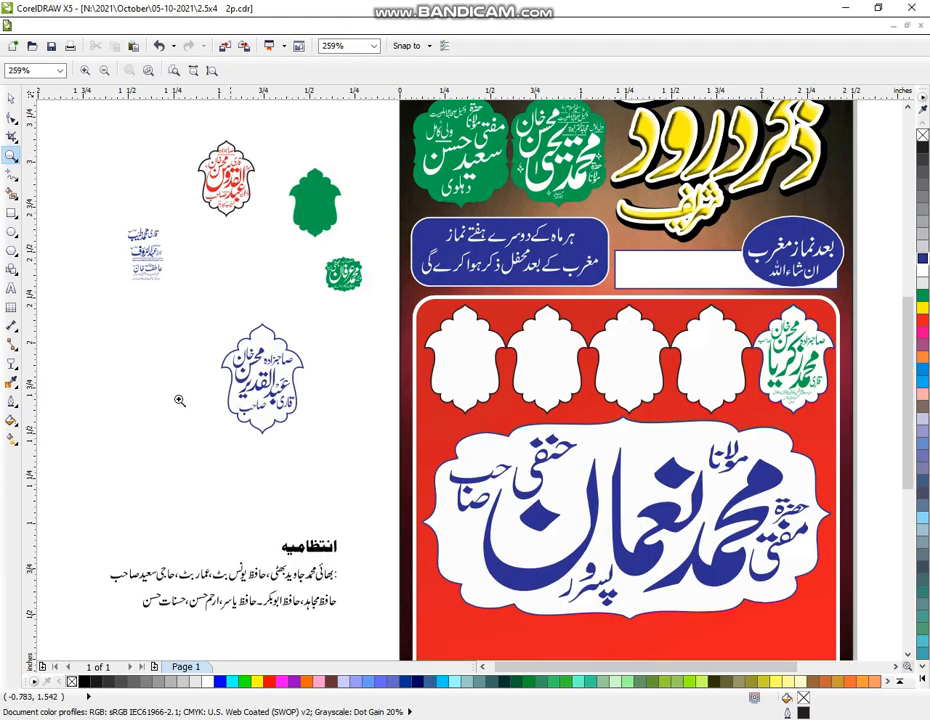
drag(33, 170, 811, 592)
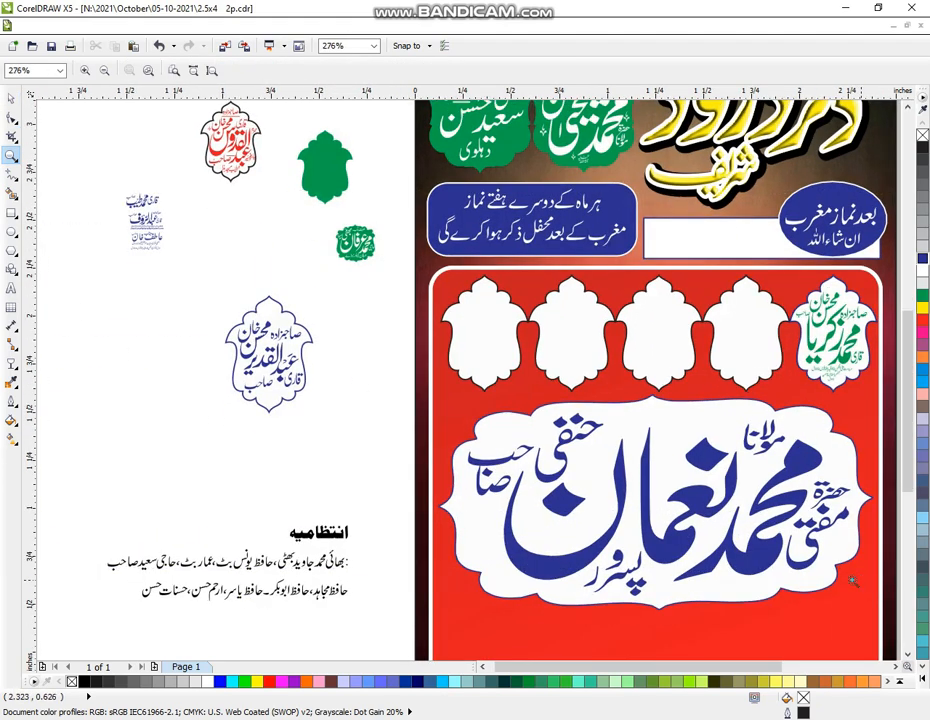
click(11, 97)
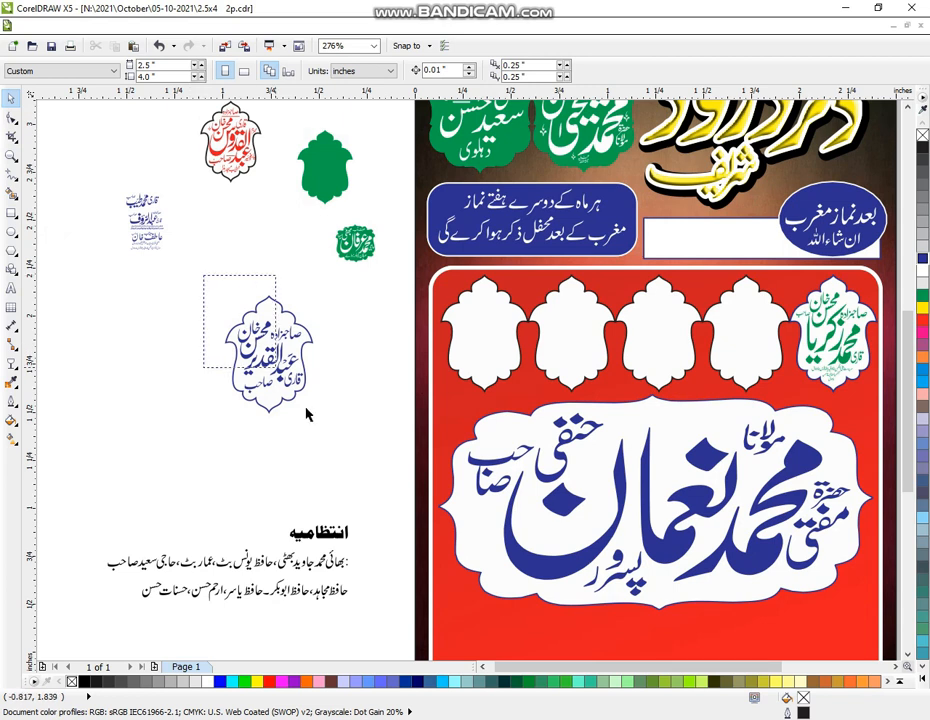
drag(307, 414, 330, 445)
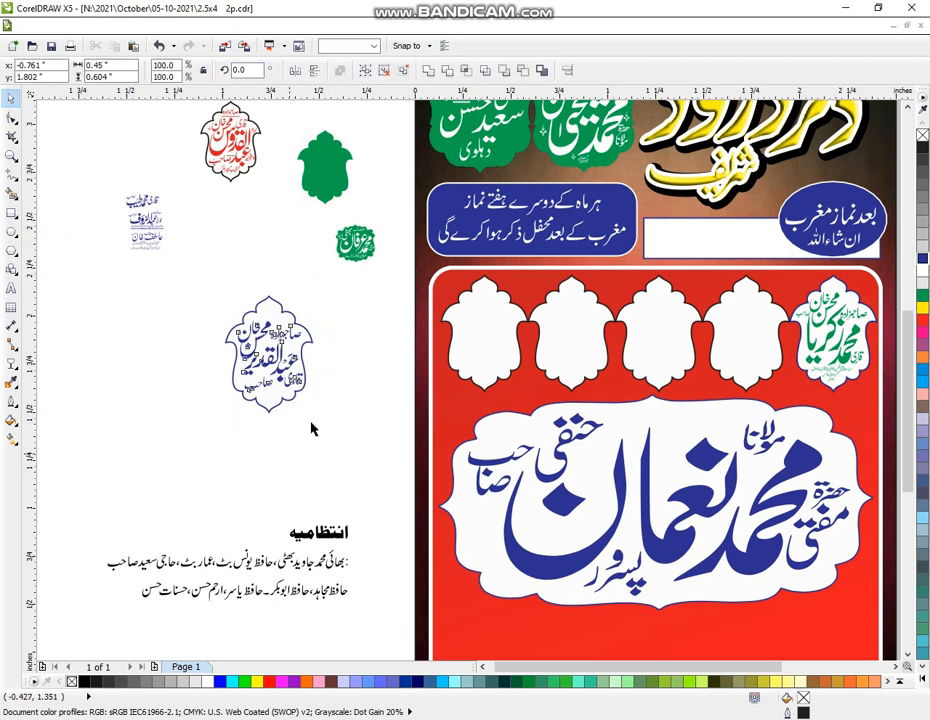
click(320, 428)
click(277, 416)
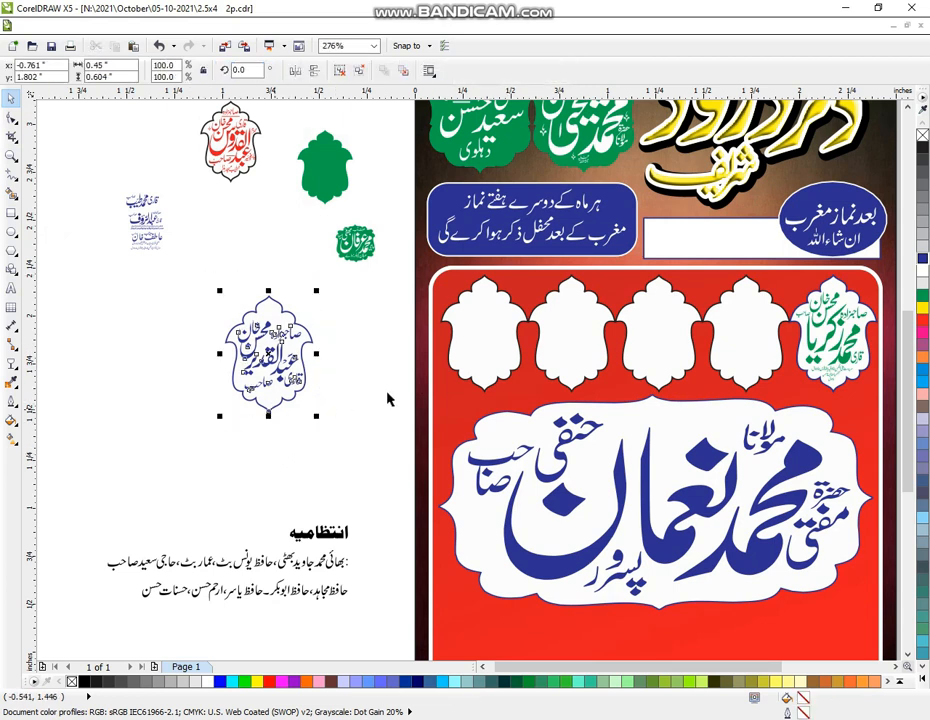
shift+click(749, 364)
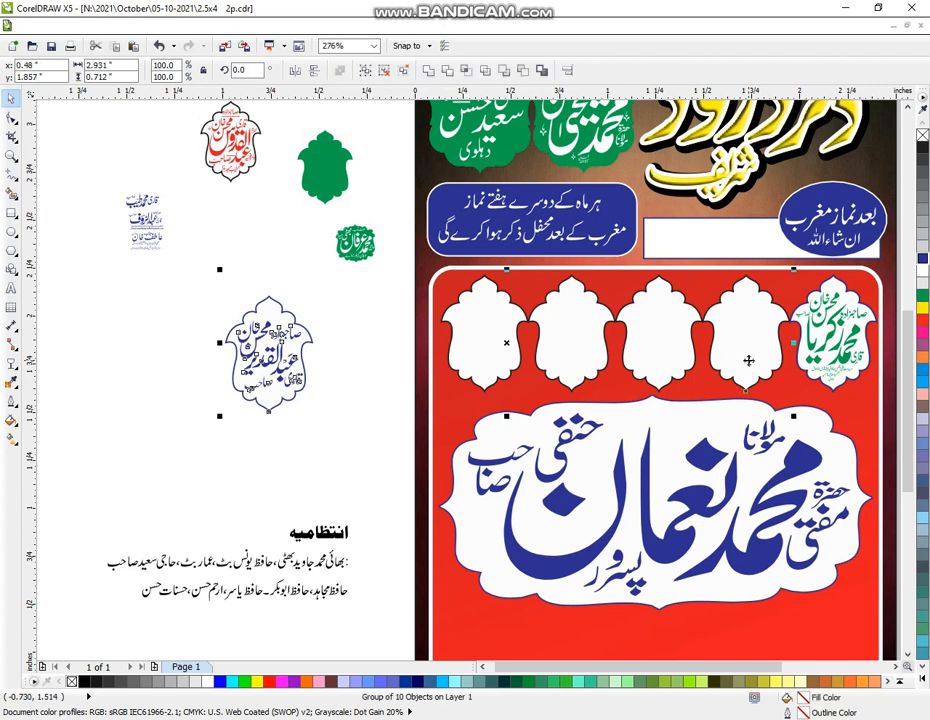
key(e)
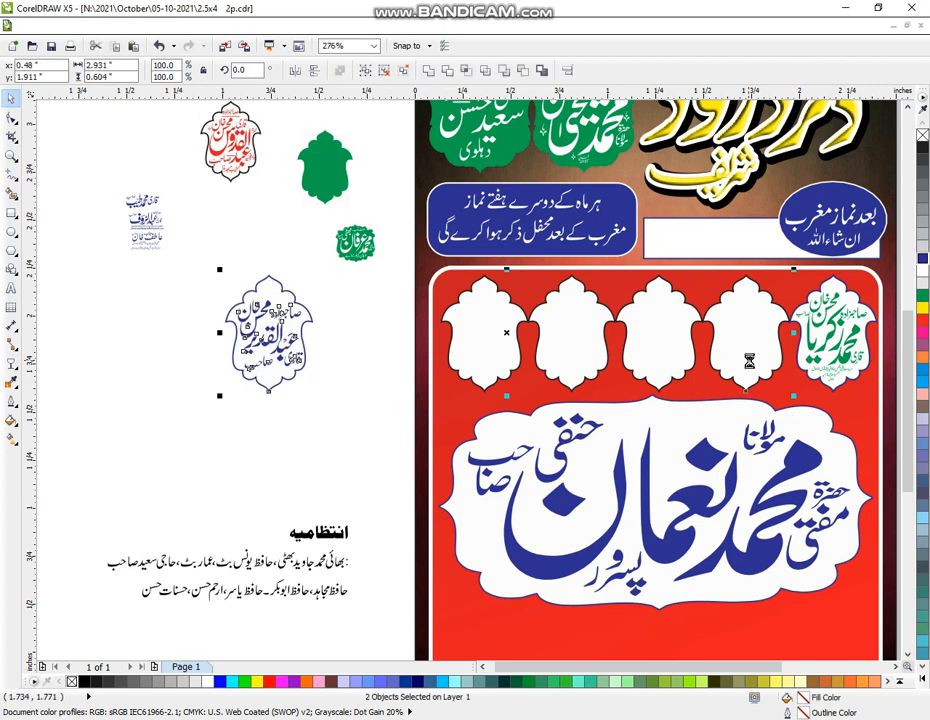
key(c)
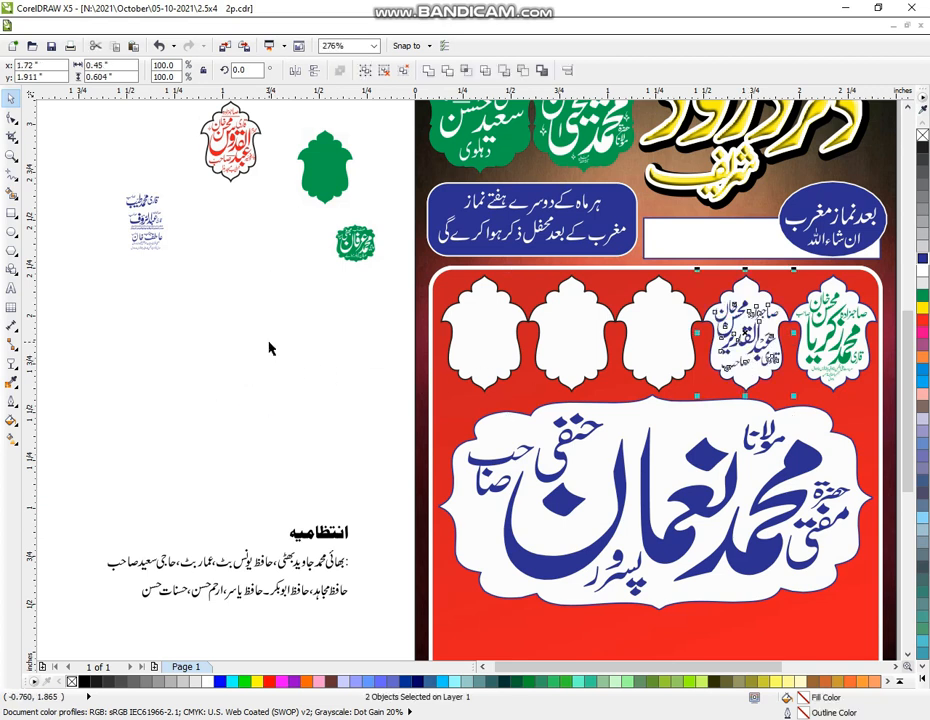
click(649, 345)
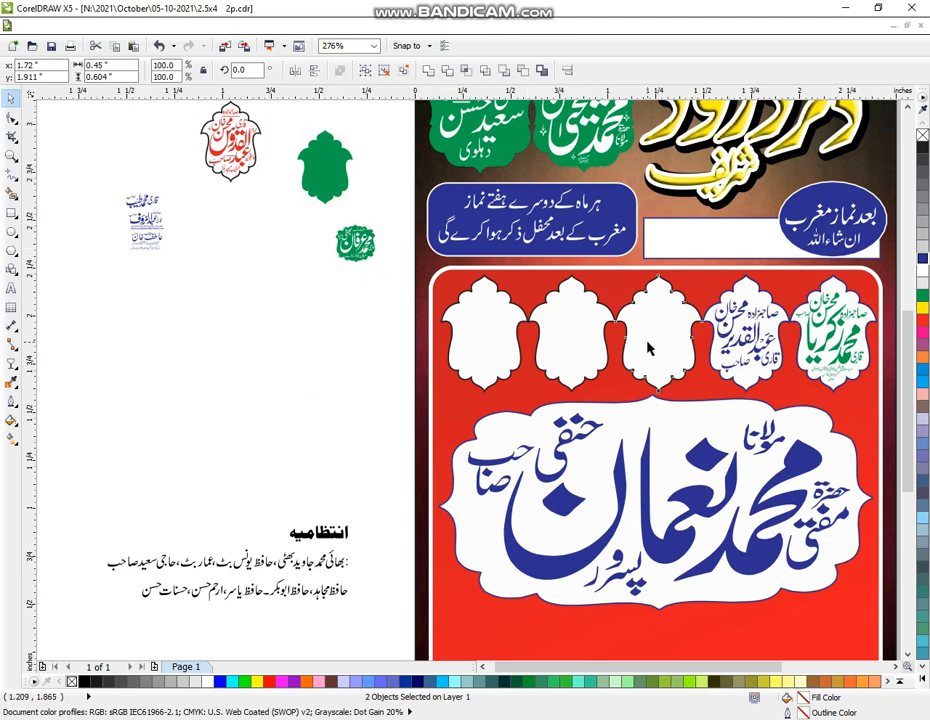
Copy an empty scalloped frame onto the left page and delete the small red badge's frame
drag(660, 345, 277, 375)
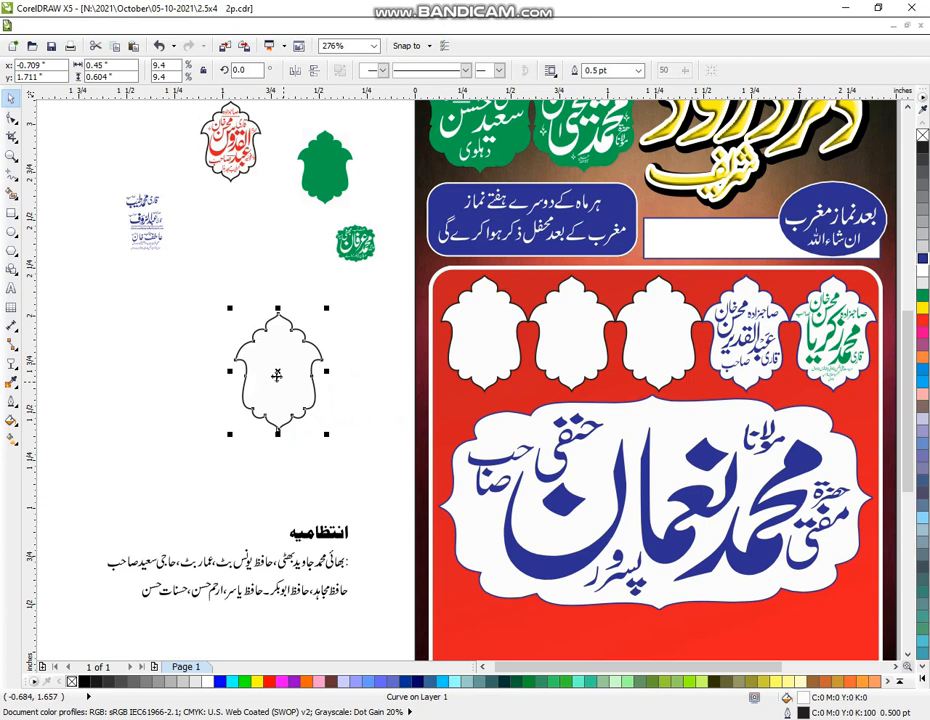
click(232, 182)
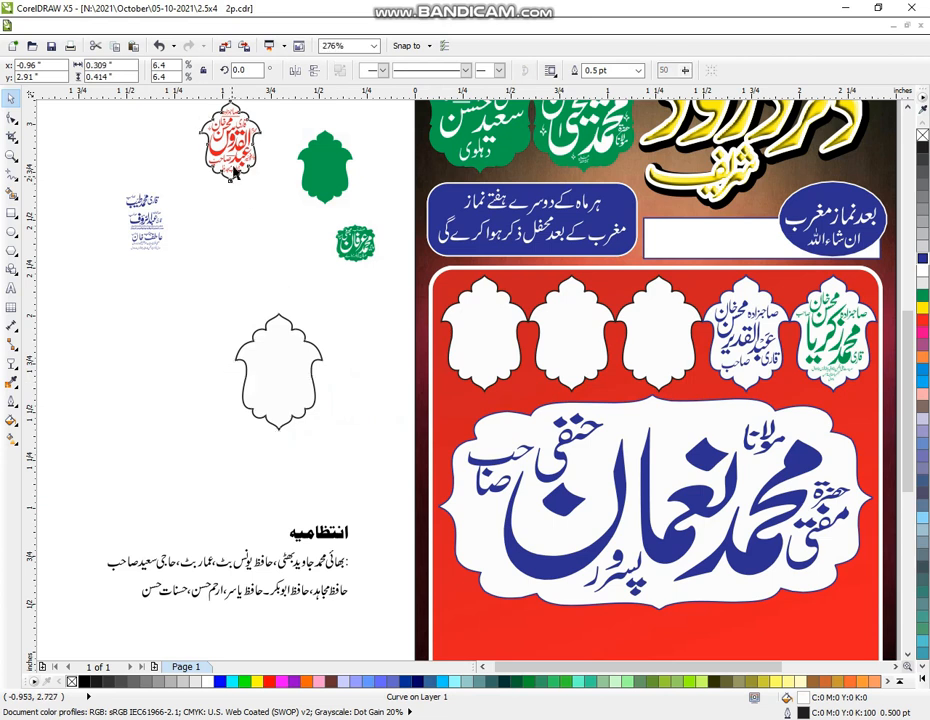
click(233, 155)
drag(232, 138, 187, 389)
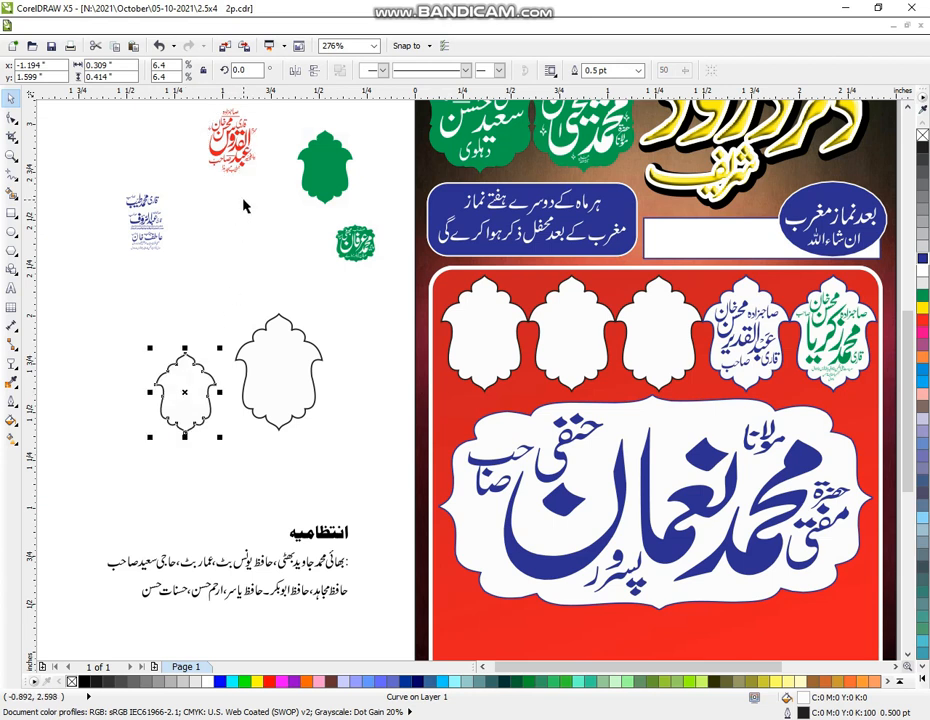
key(Delete)
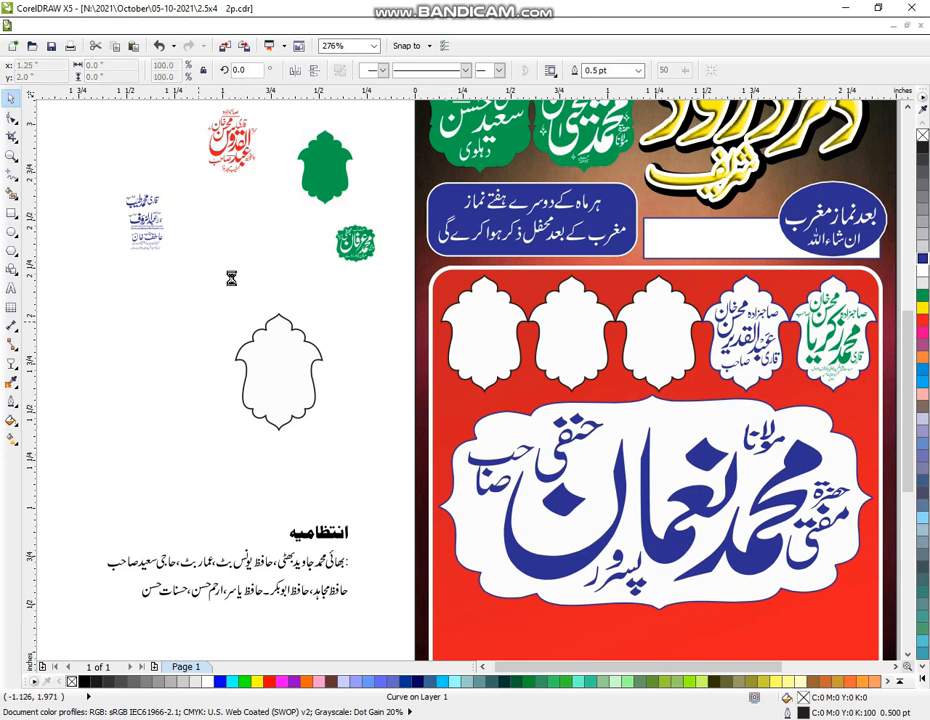
Move the red name calligraphy into the blank frame and scale it to fit
click(241, 154)
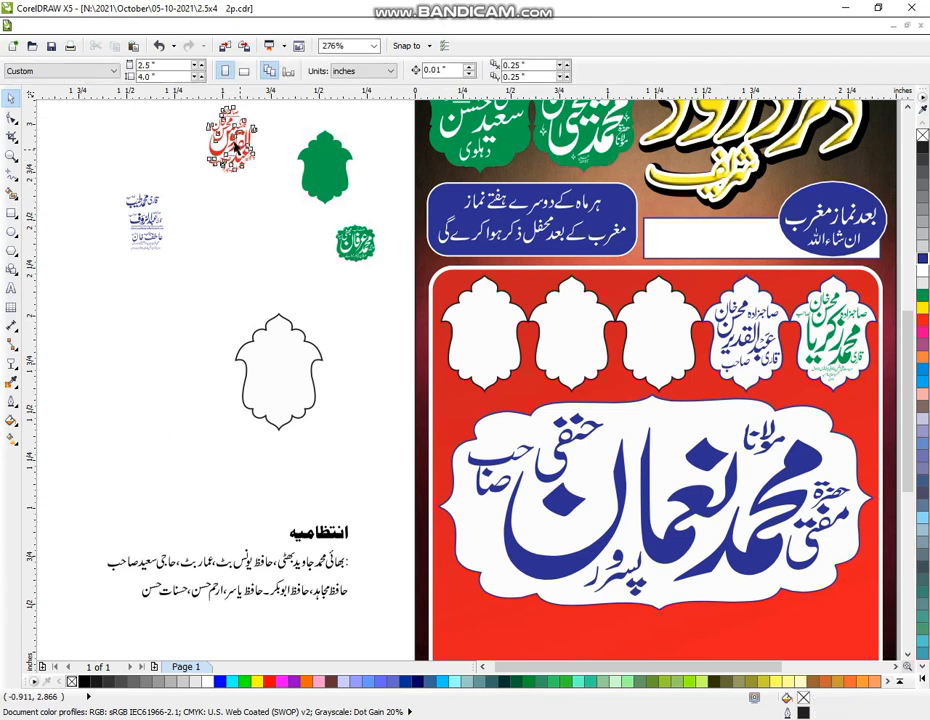
drag(236, 143, 282, 373)
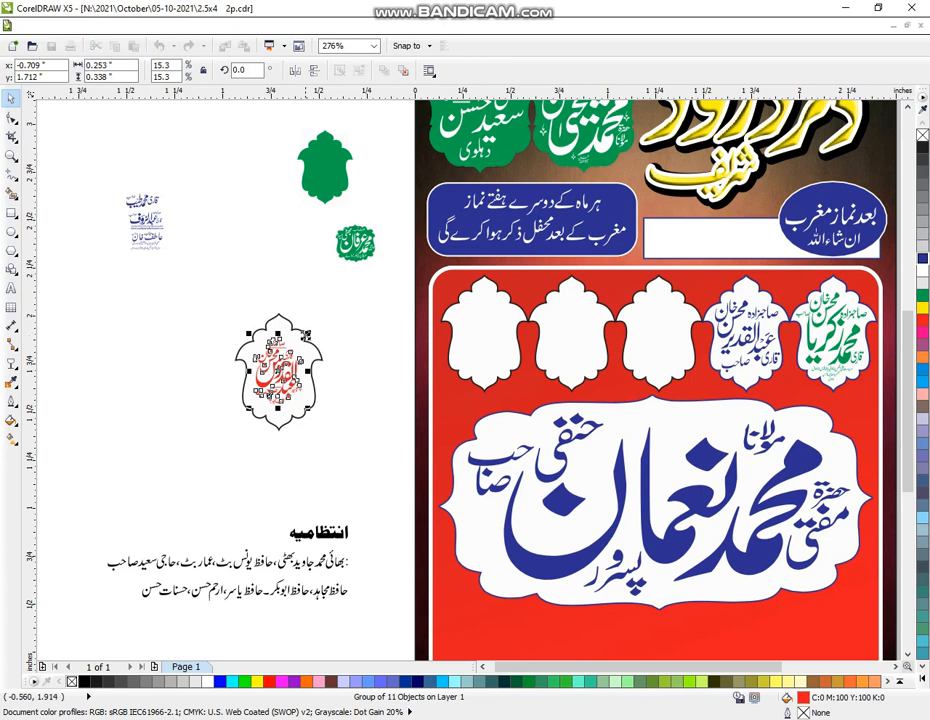
drag(307, 334, 317, 322)
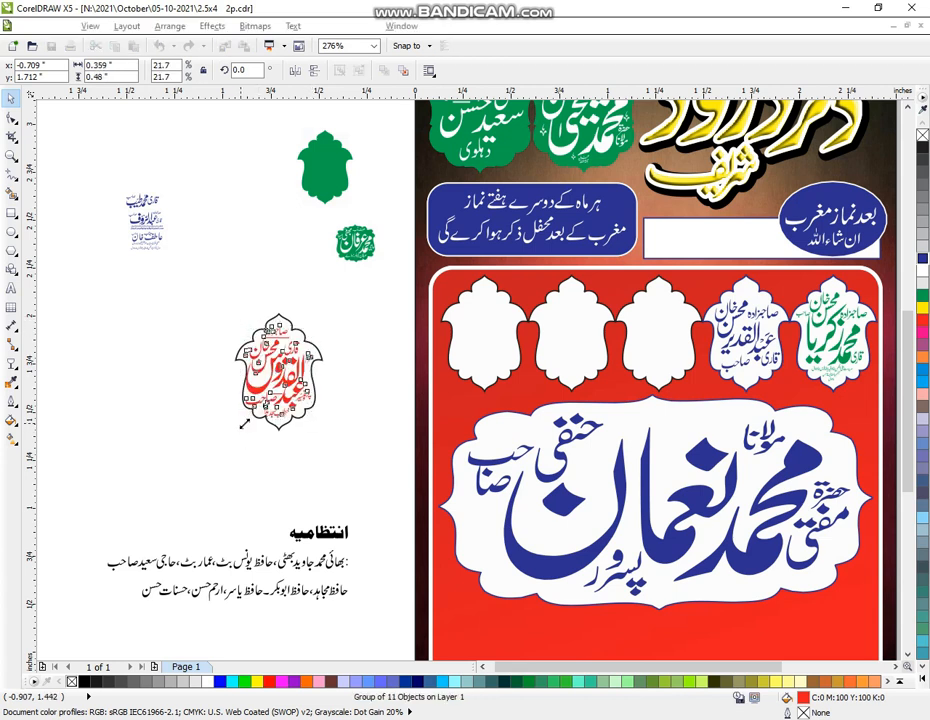
mouse_move(240, 432)
mouse_down()
mouse_move(256, 420)
mouse_move(243, 421)
mouse_up()
click(213, 334)
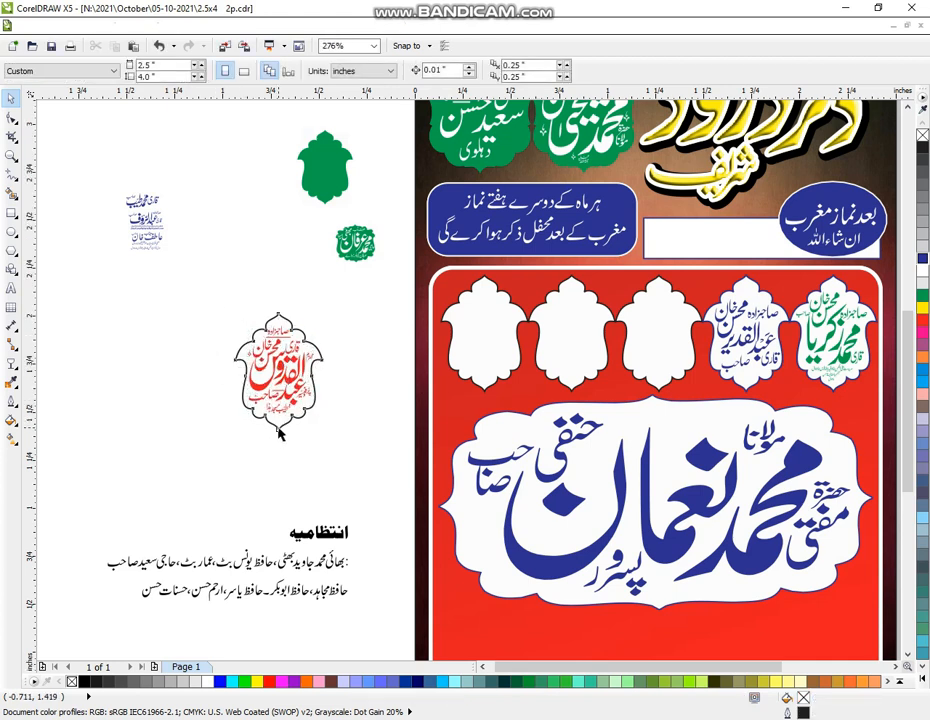
Centre the red badge, frame included, on the middle empty slot of the red panel
key(Tab)
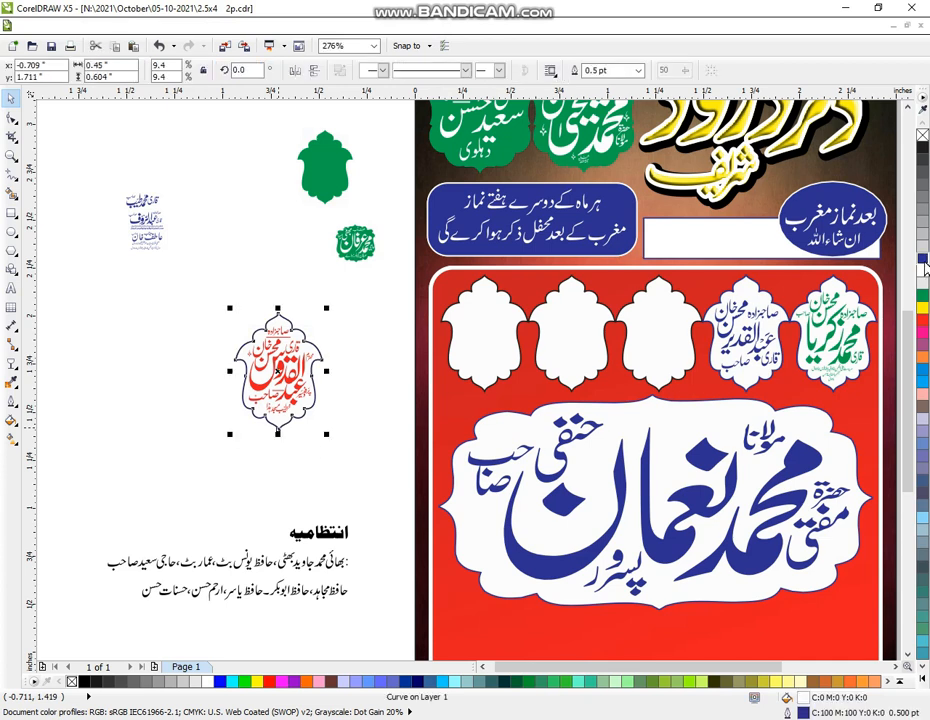
click(192, 306)
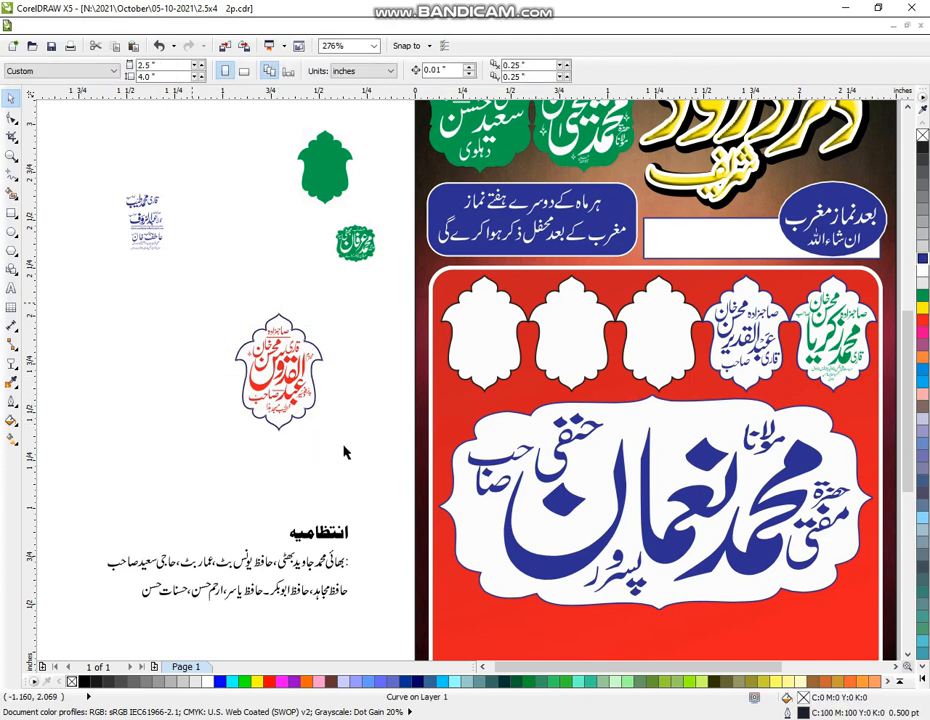
drag(193, 286, 346, 456)
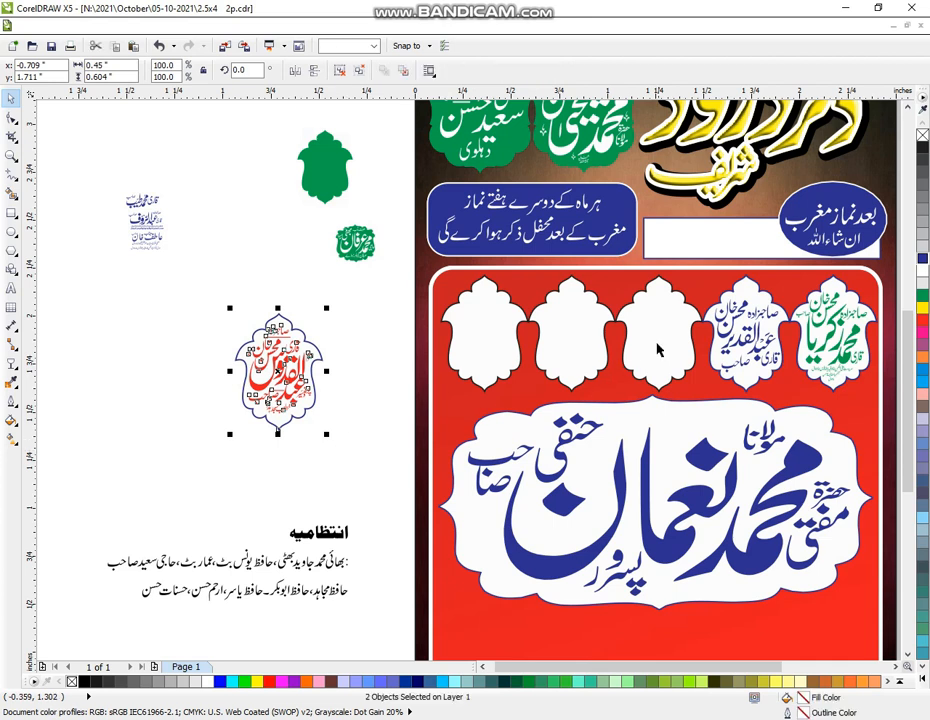
click(657, 345)
key(e)
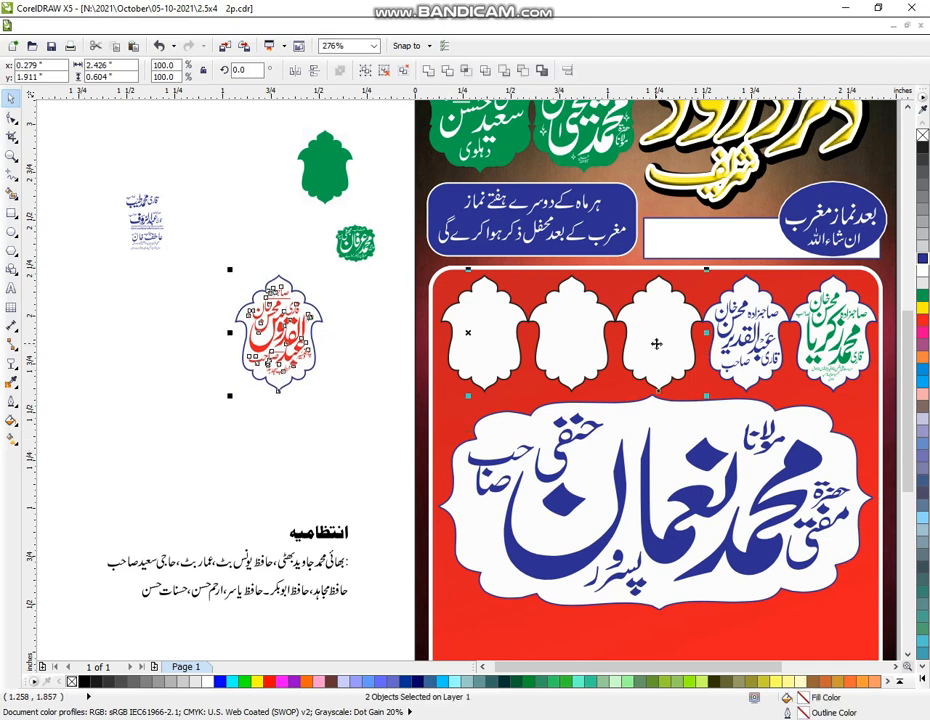
key(c)
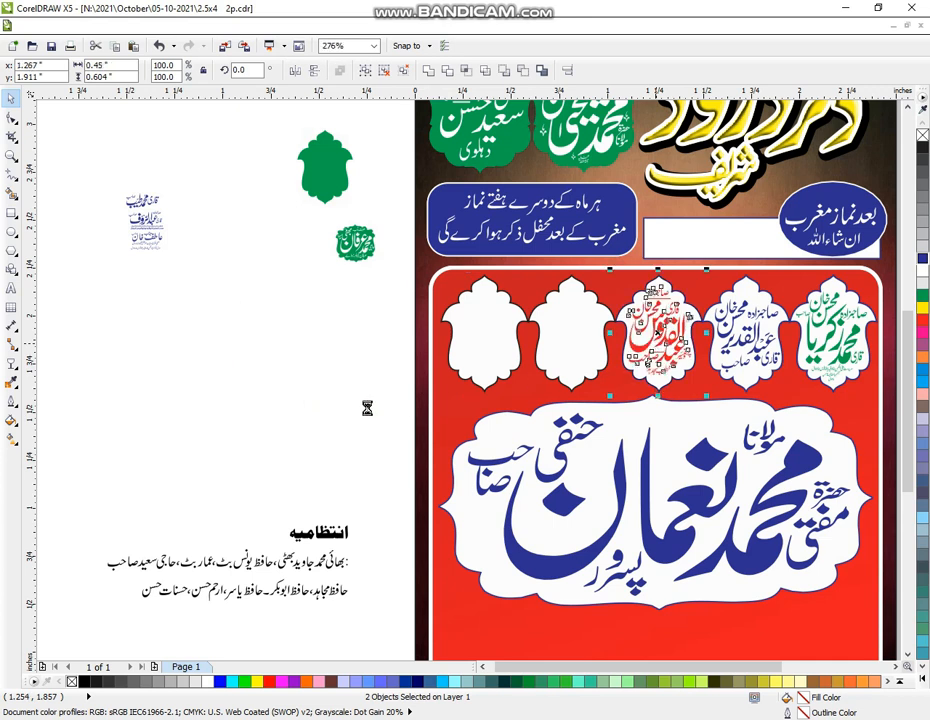
click(245, 421)
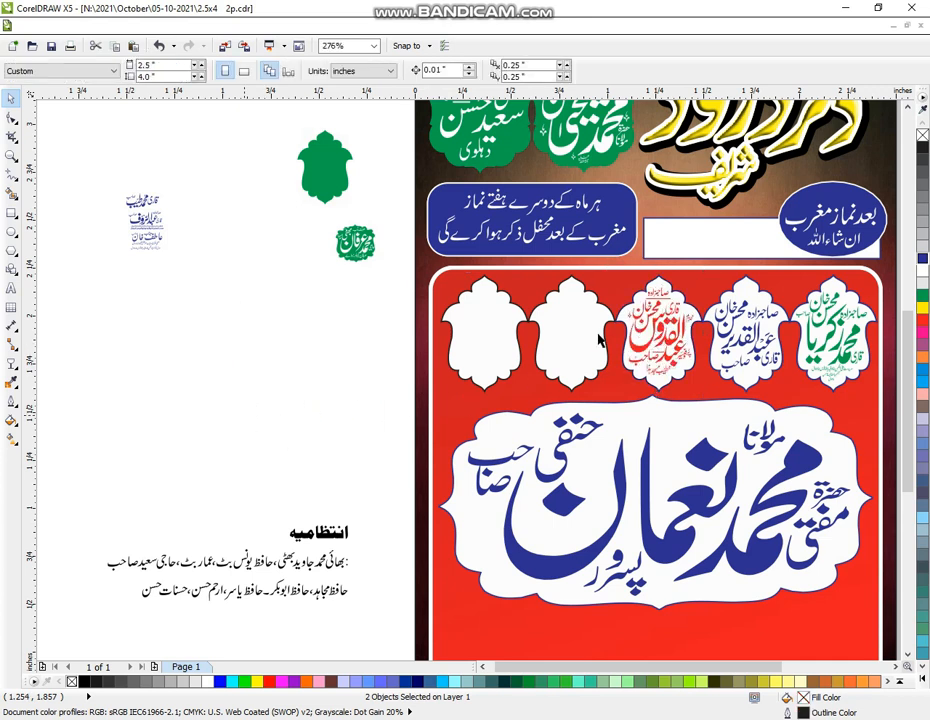
key(Escape)
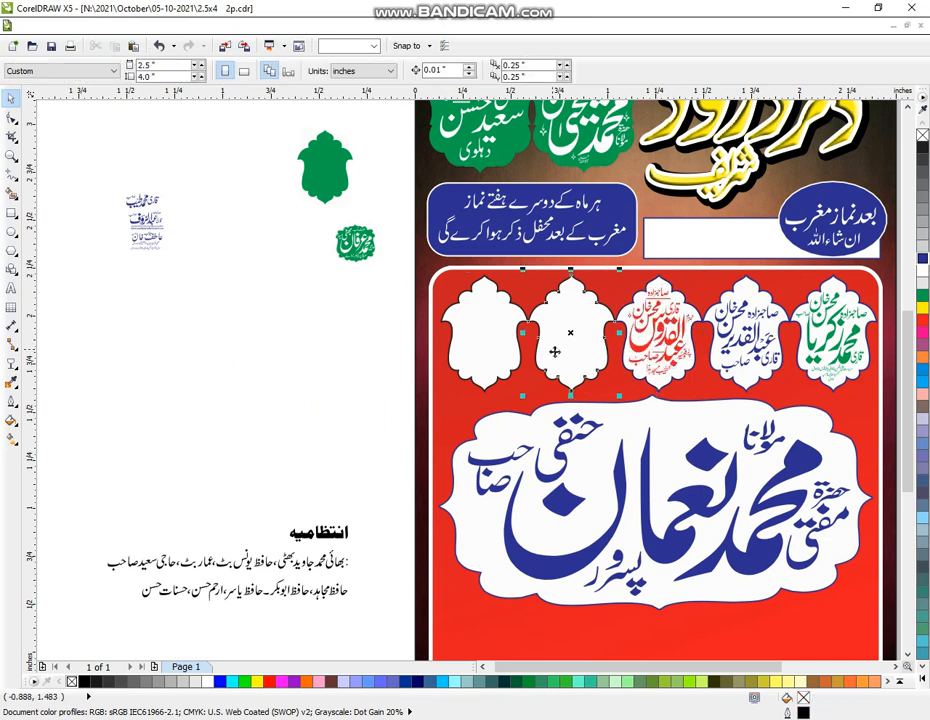
Copy a blank badge frame to the side page and delete the top small blue logo
drag(556, 358, 274, 405)
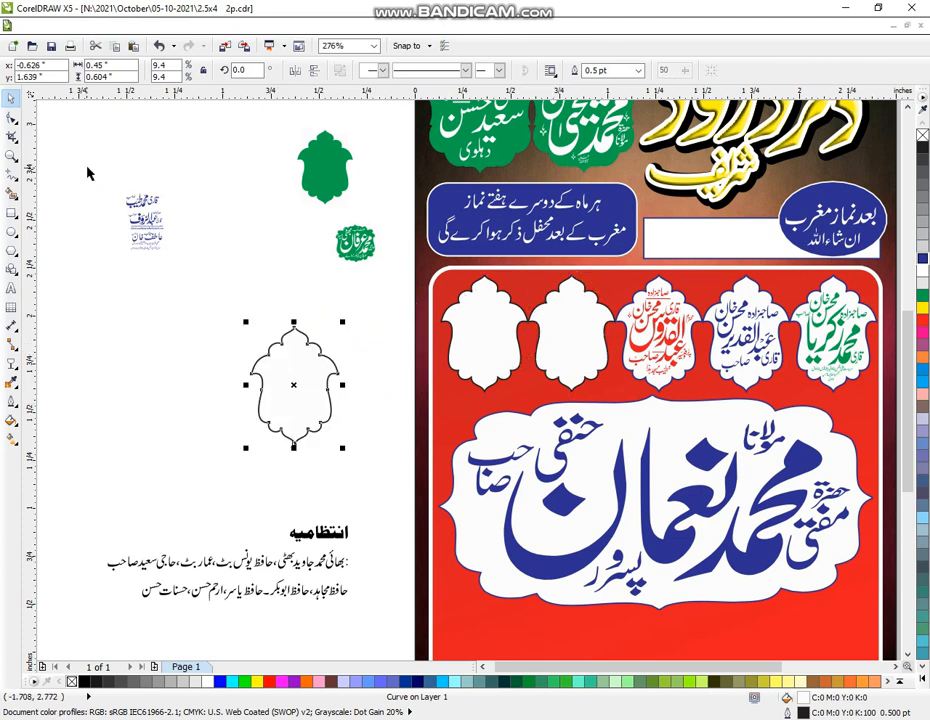
drag(88, 168, 177, 213)
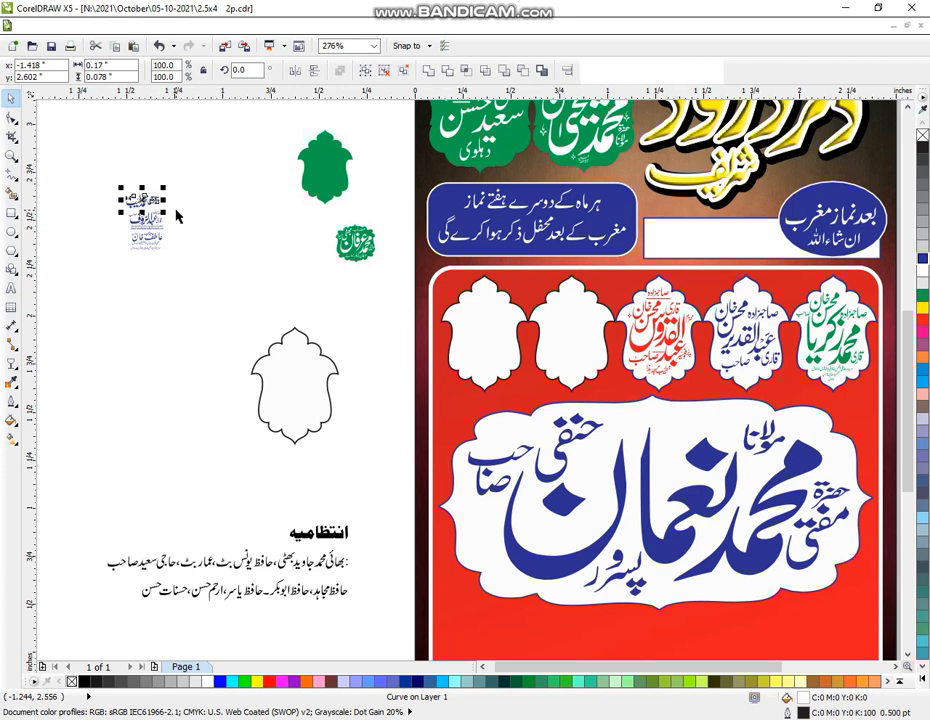
key(Delete)
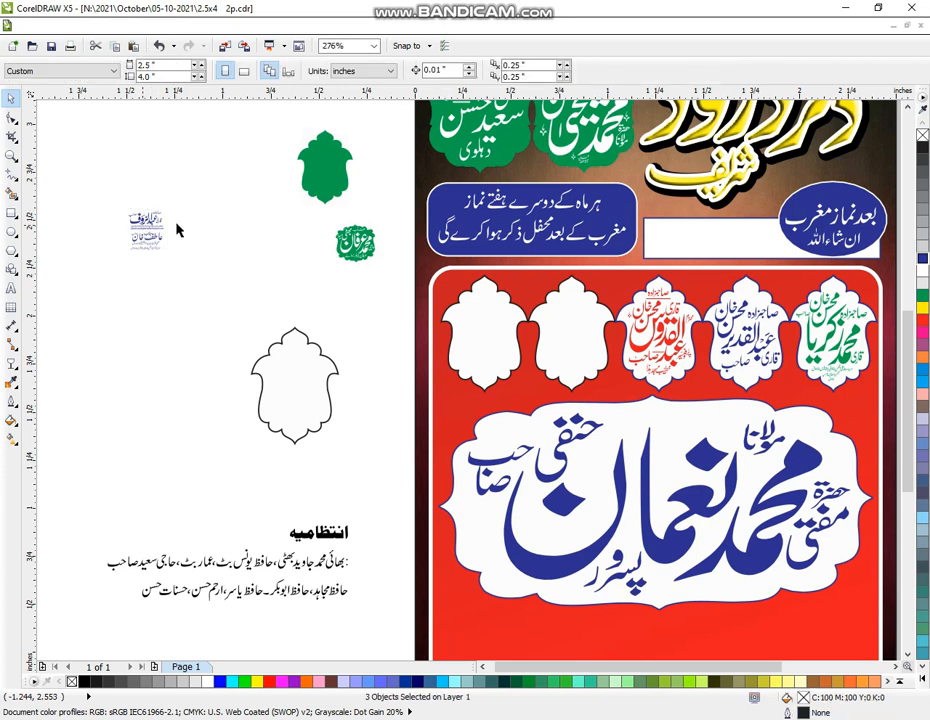
Zoom in and enlarge the next blue name logo to about 219.5% beside the frame
mouse_move(108, 187)
mouse_down()
mouse_move(178, 231)
mouse_move(148, 226)
mouse_move(156, 320)
mouse_move(194, 408)
mouse_move(230, 408)
mouse_up()
click(10, 156)
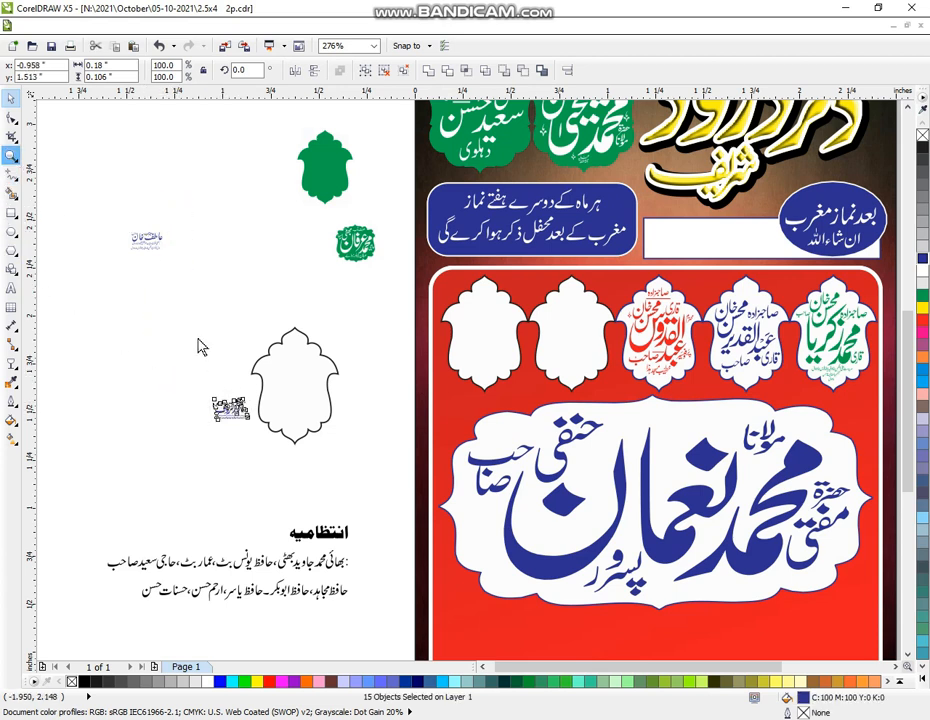
drag(166, 270, 405, 513)
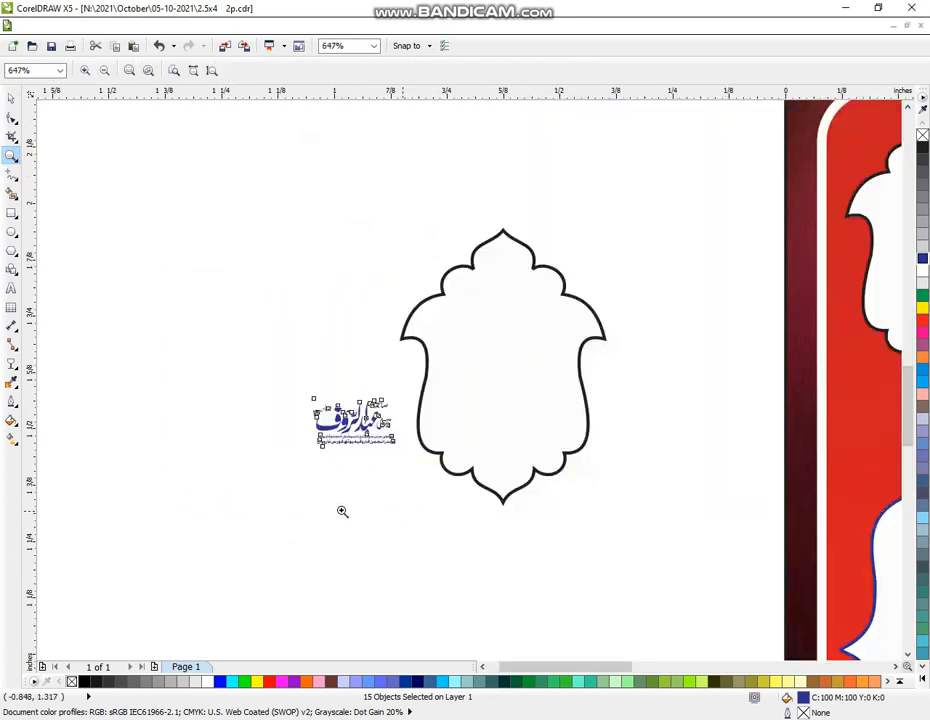
drag(206, 183, 655, 569)
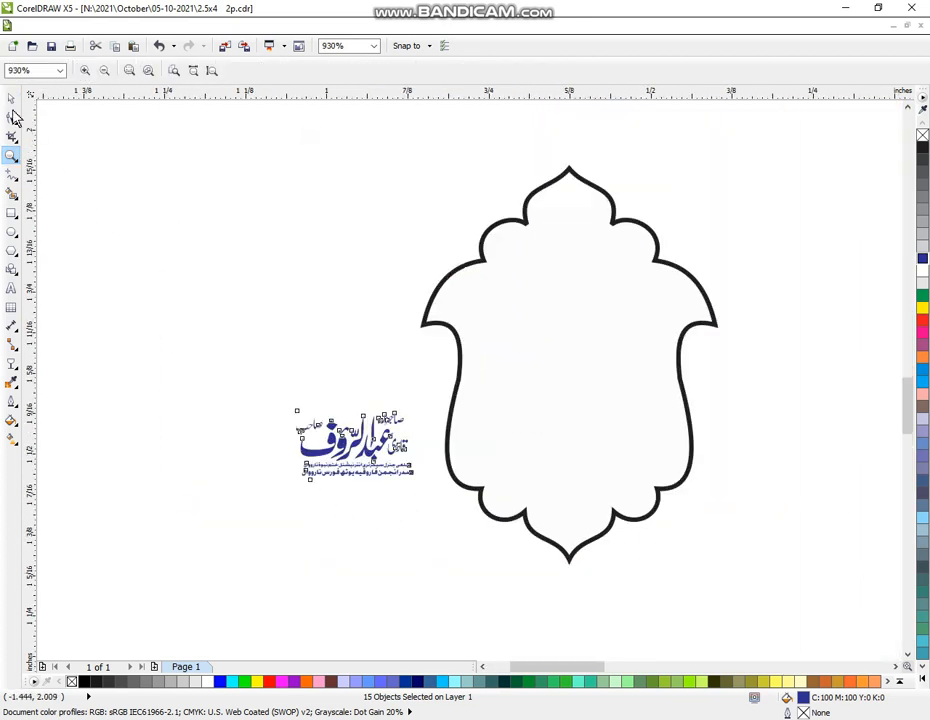
click(10, 97)
drag(181, 360, 448, 531)
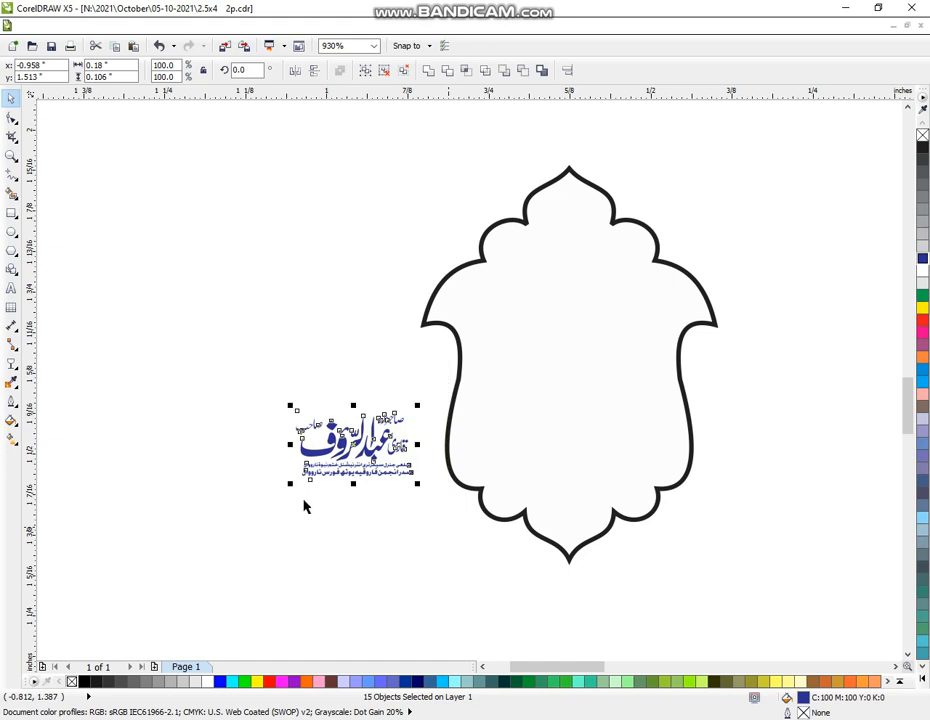
drag(292, 489, 118, 590)
click(475, 566)
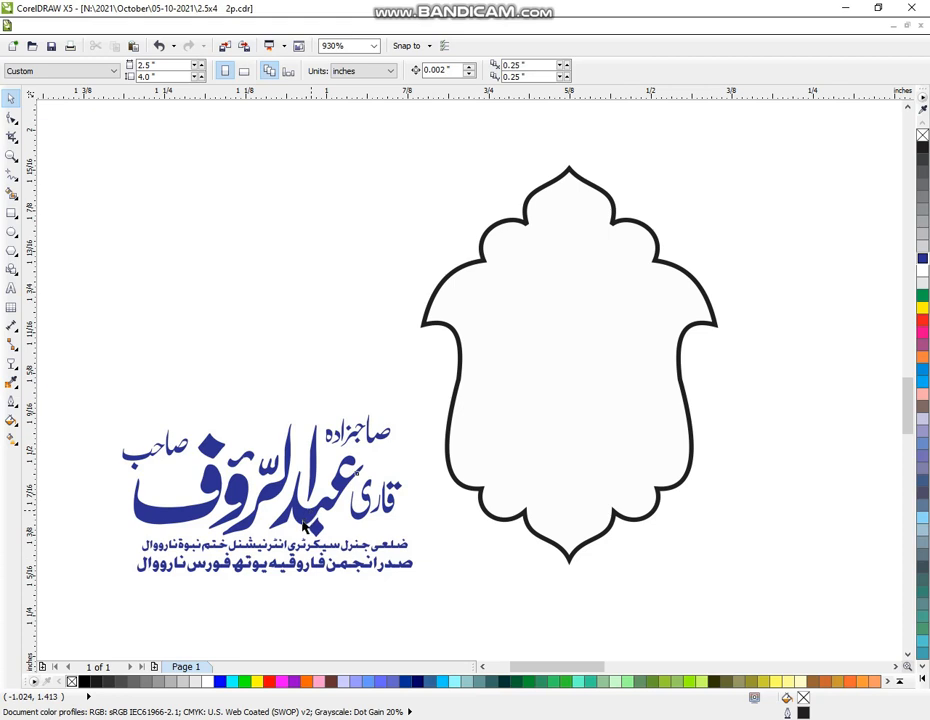
Pull the title words صاحبزادہ, قاری and صاحب and the two subtitle lines away from the logo
click(305, 524)
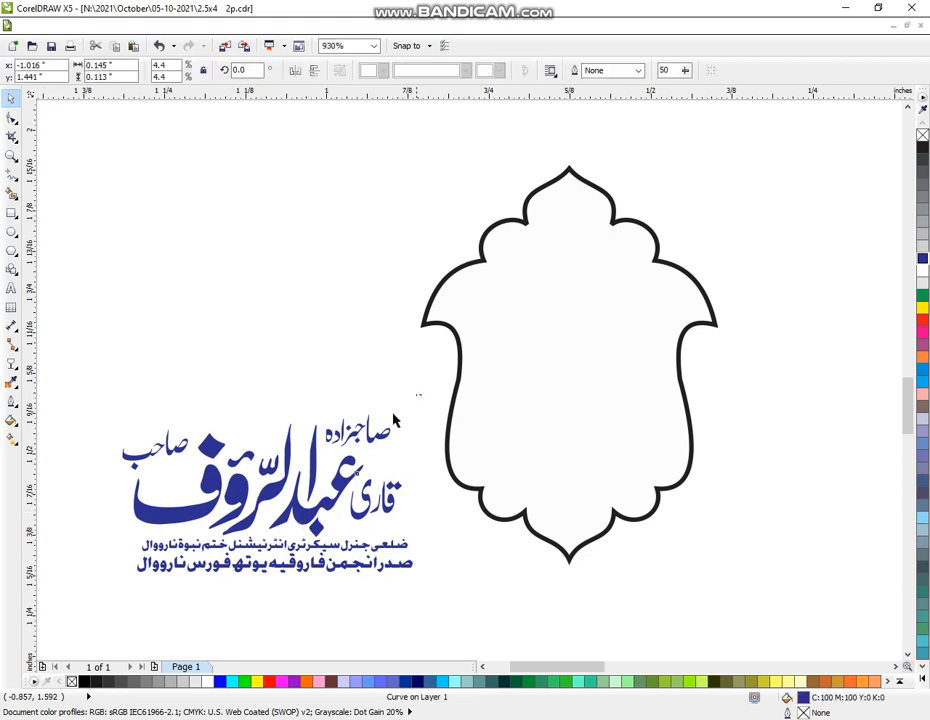
drag(420, 394, 240, 207)
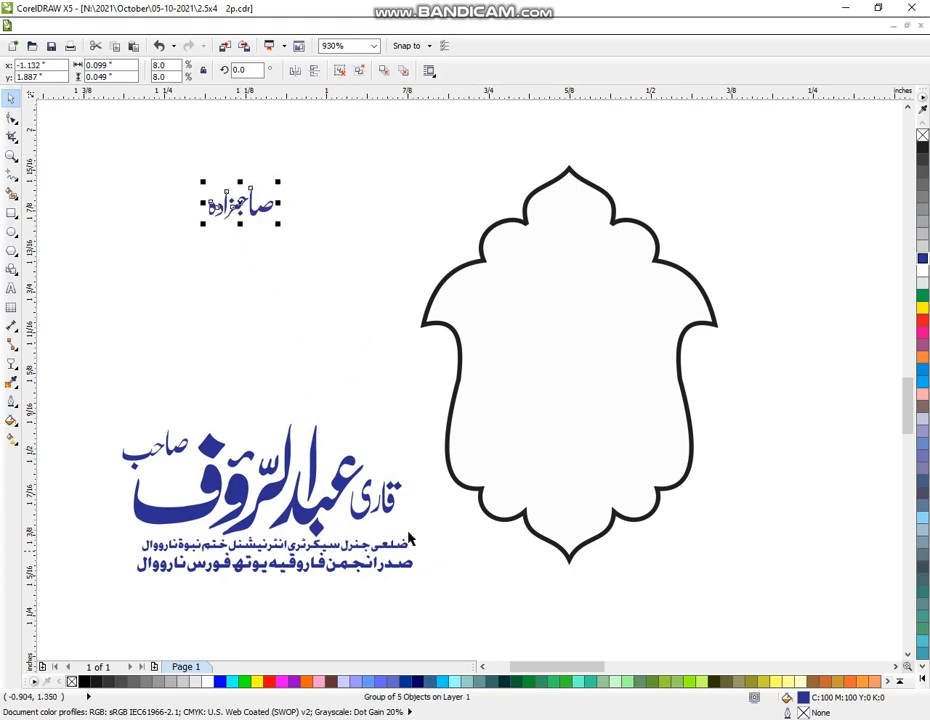
drag(421, 461, 125, 215)
drag(142, 447, 228, 480)
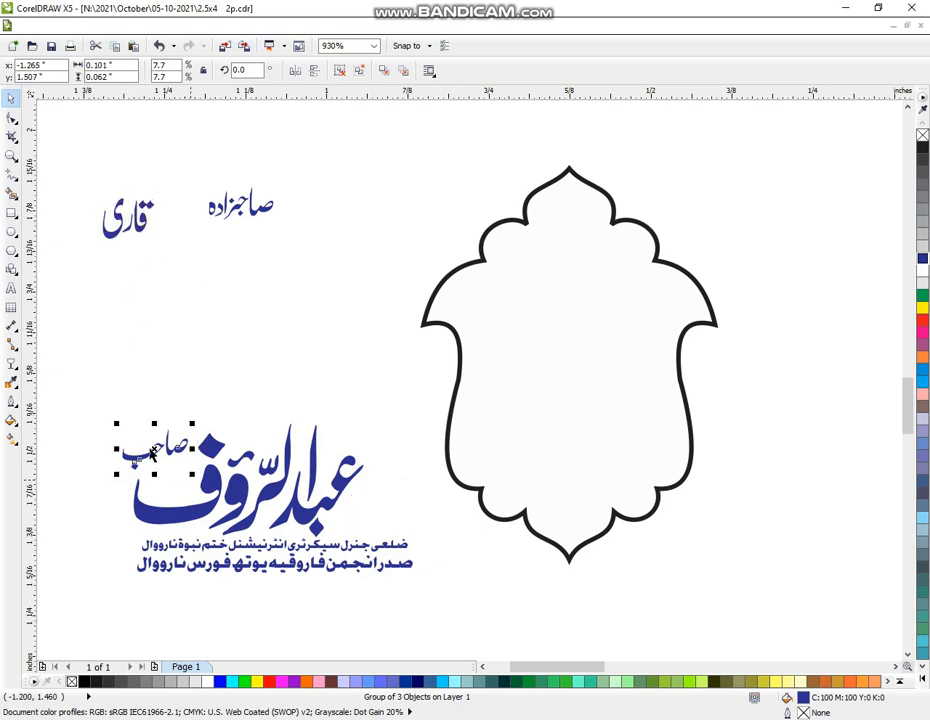
drag(155, 453, 168, 300)
drag(117, 616, 446, 532)
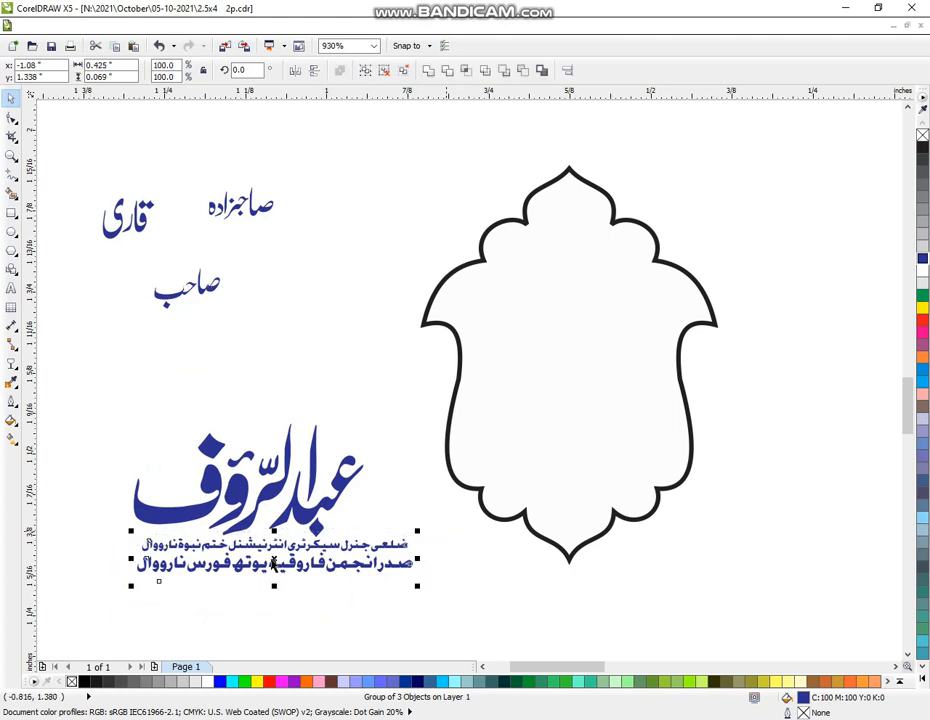
drag(274, 563, 281, 624)
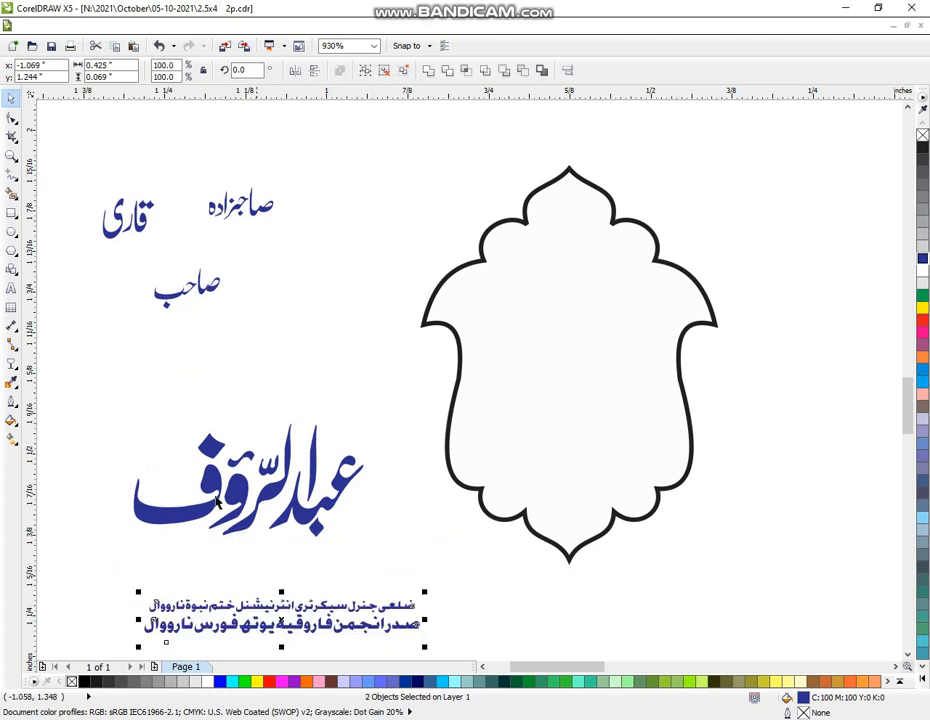
Ungroup the main name calligraphy, shift its pieces up and left, and reselect them all
drag(132, 373, 303, 550)
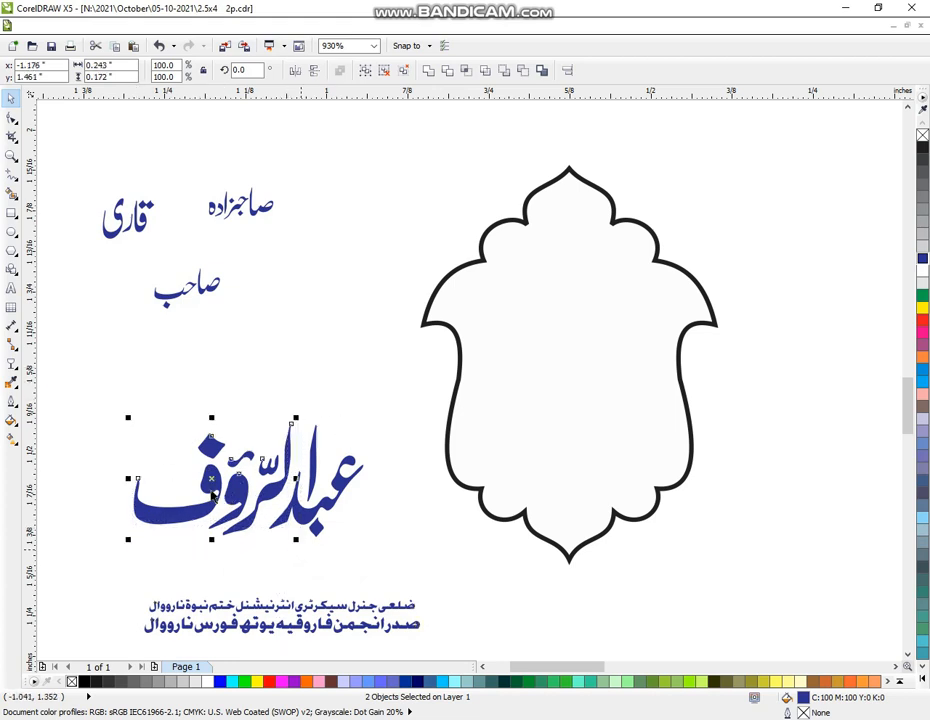
key(ctrl+u)
drag(213, 490, 228, 458)
click(165, 379)
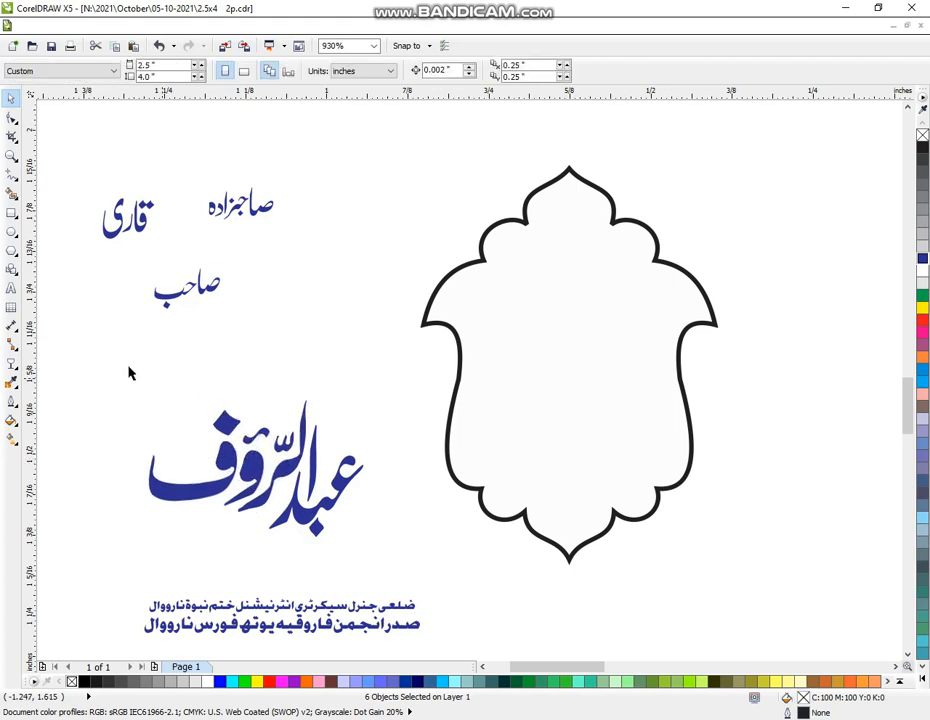
drag(187, 367, 365, 557)
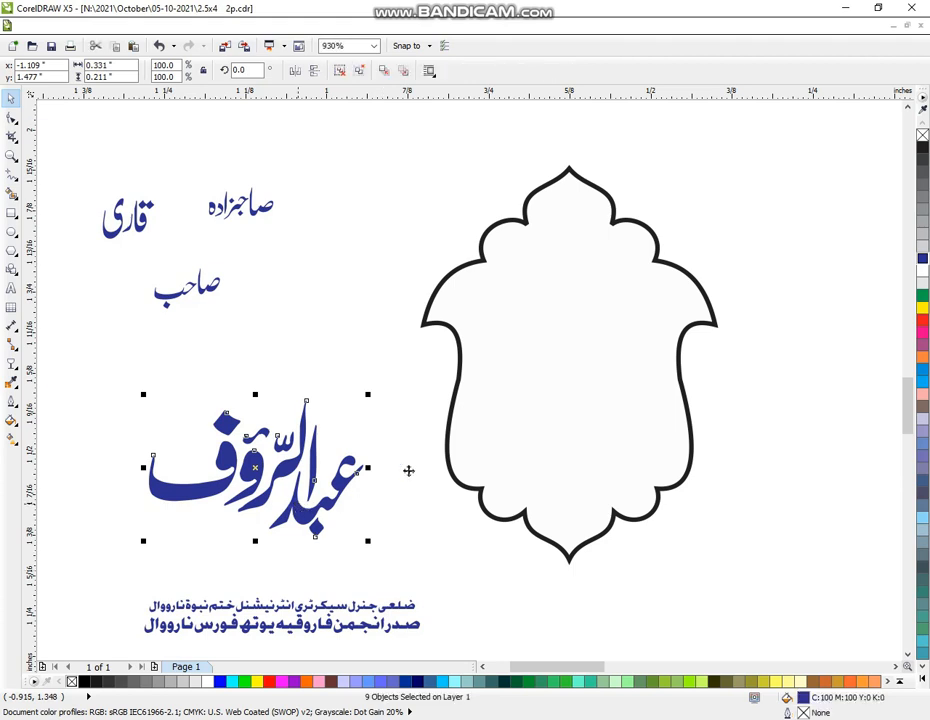
Regroup the main name and move it, slightly shrunk, into the blank frame
key(ctrl+g)
drag(466, 467, 614, 431)
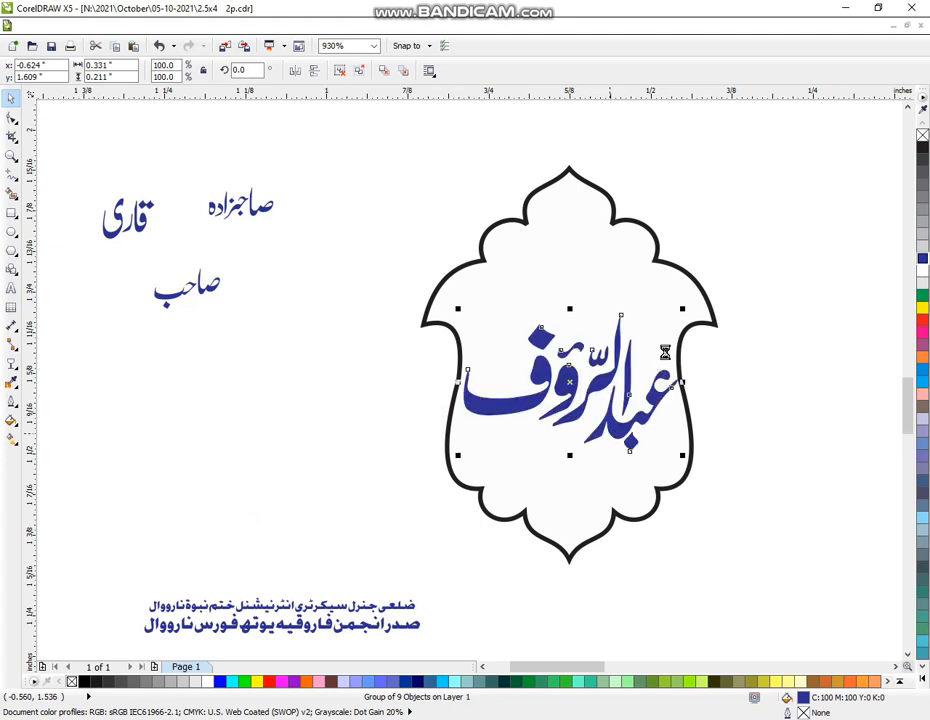
drag(682, 309, 679, 312)
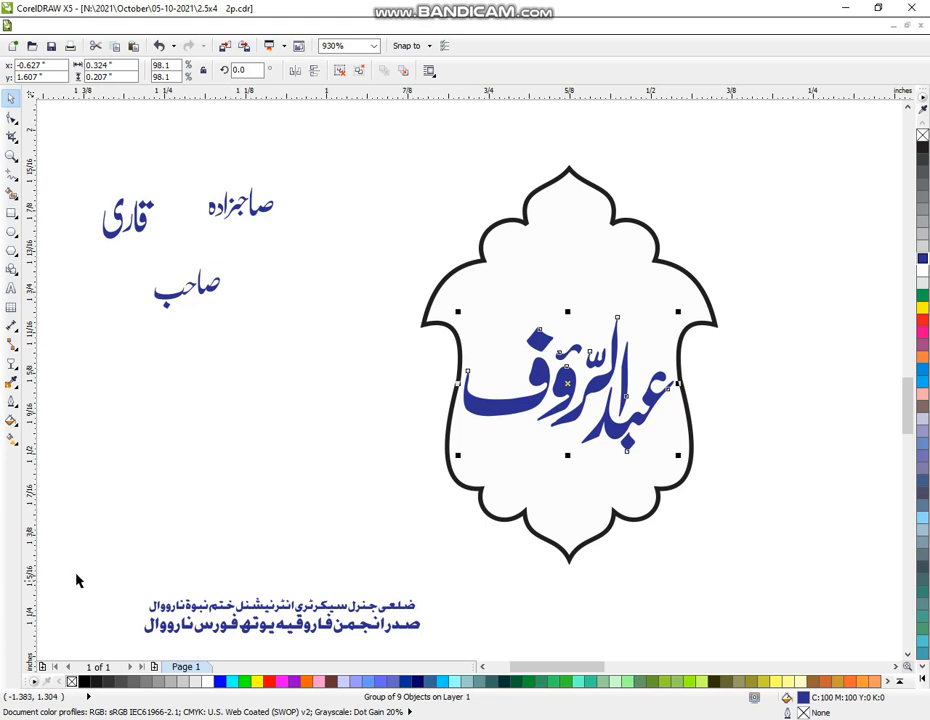
Enlarge صاحبزادہ and place it at the frame's top, with قاری at the upper right
drag(297, 167, 183, 247)
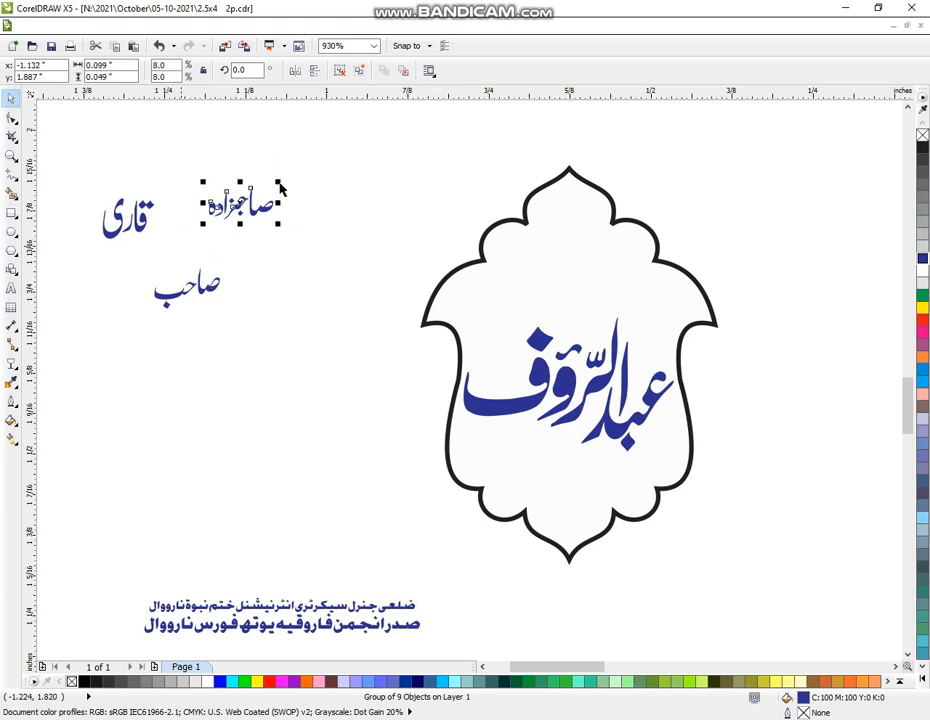
drag(280, 186, 316, 170)
drag(309, 231, 563, 260)
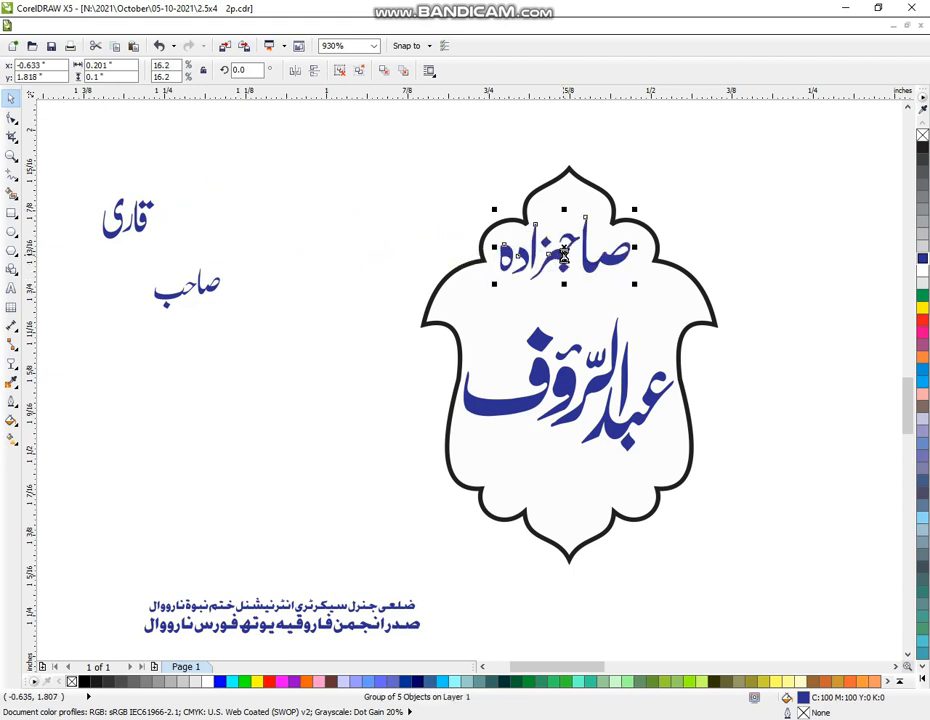
drag(83, 161, 185, 257)
drag(133, 226, 629, 343)
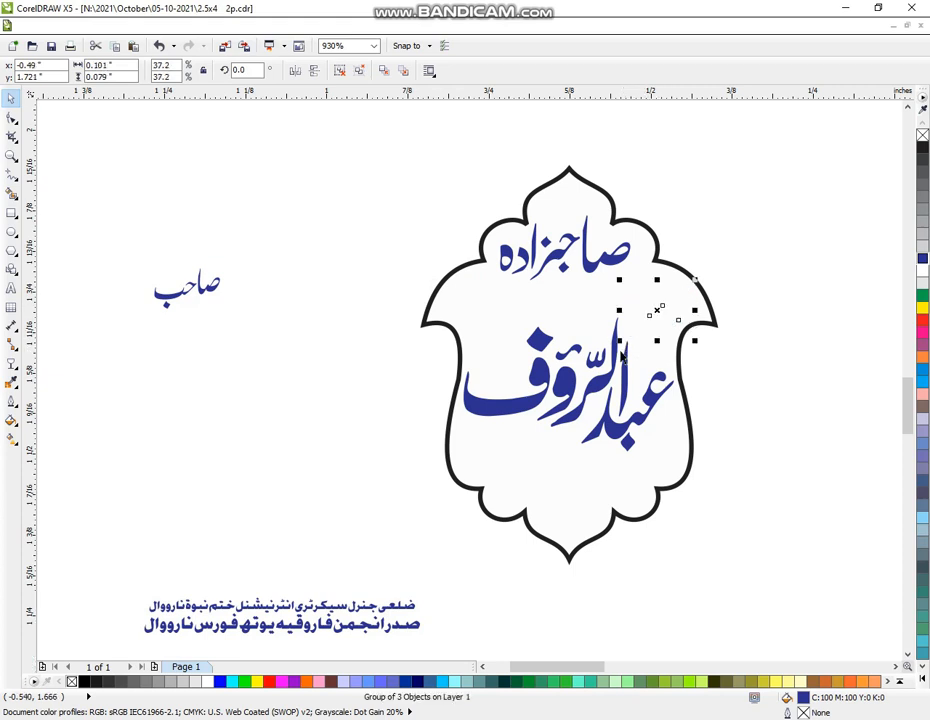
Narrow the name calligraphy to about 97% width so it fits inside the frame
click(619, 435)
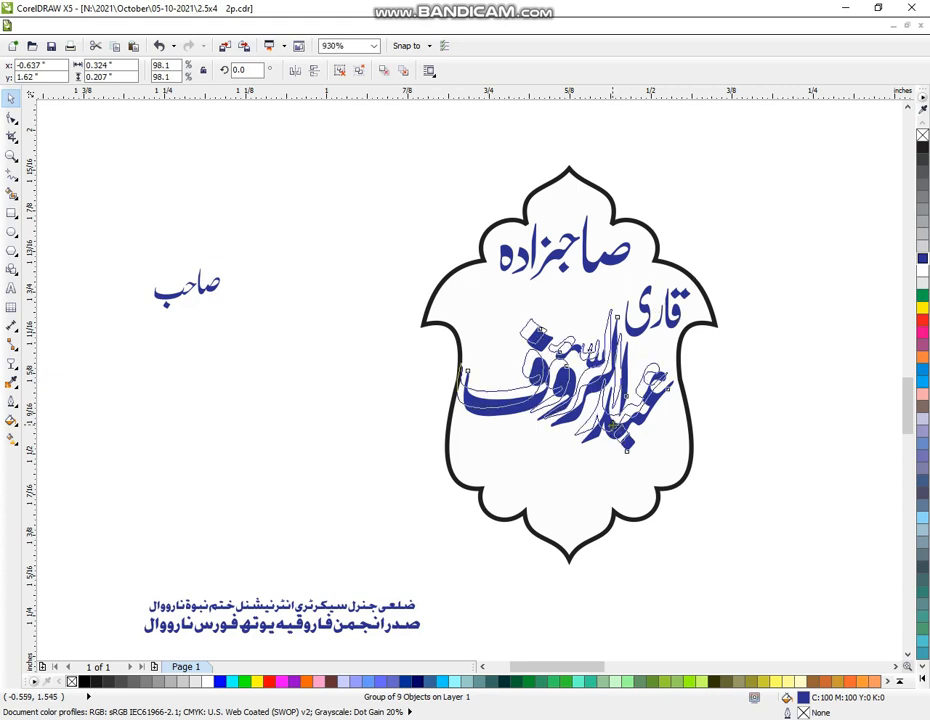
drag(613, 426, 613, 426)
drag(452, 379, 459, 380)
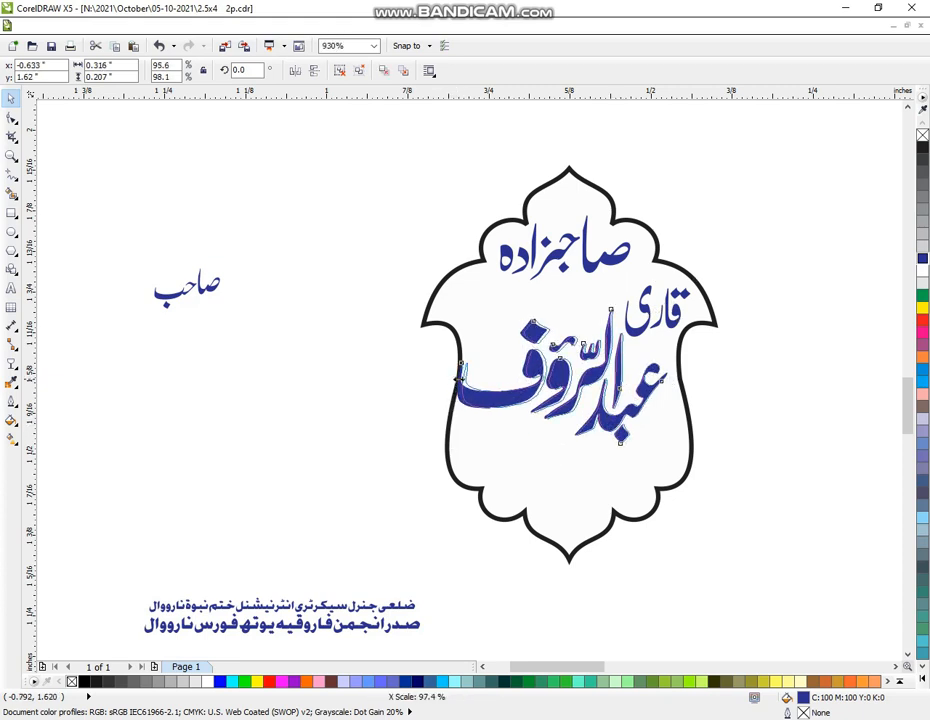
click(173, 273)
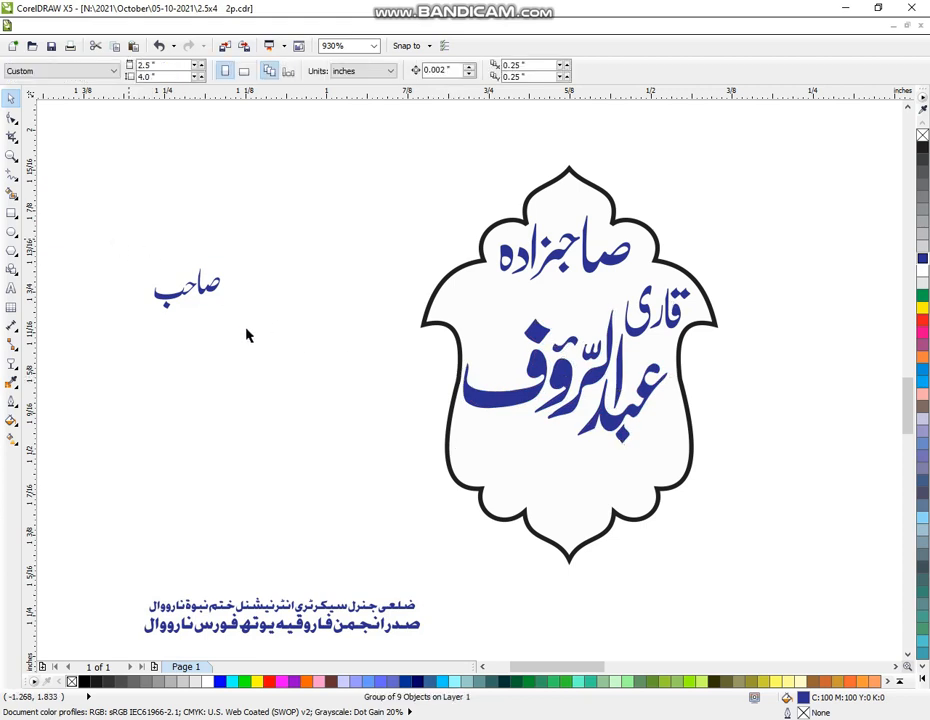
click(205, 285)
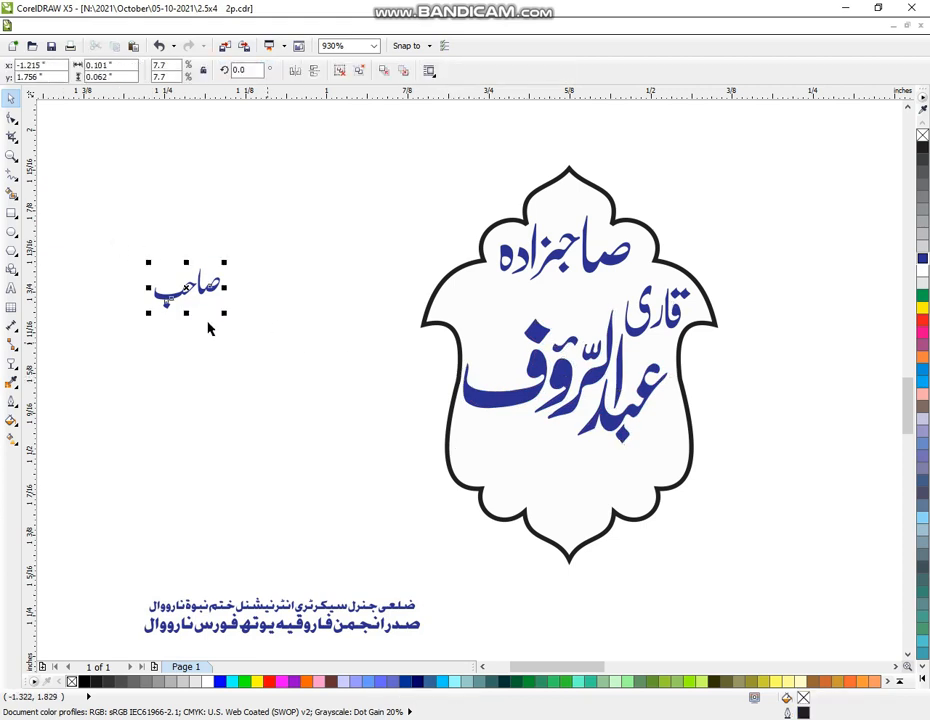
Place صاحب below the name and shrink the two-line footer to about two-thirds in the badge's lower area
drag(190, 290, 508, 440)
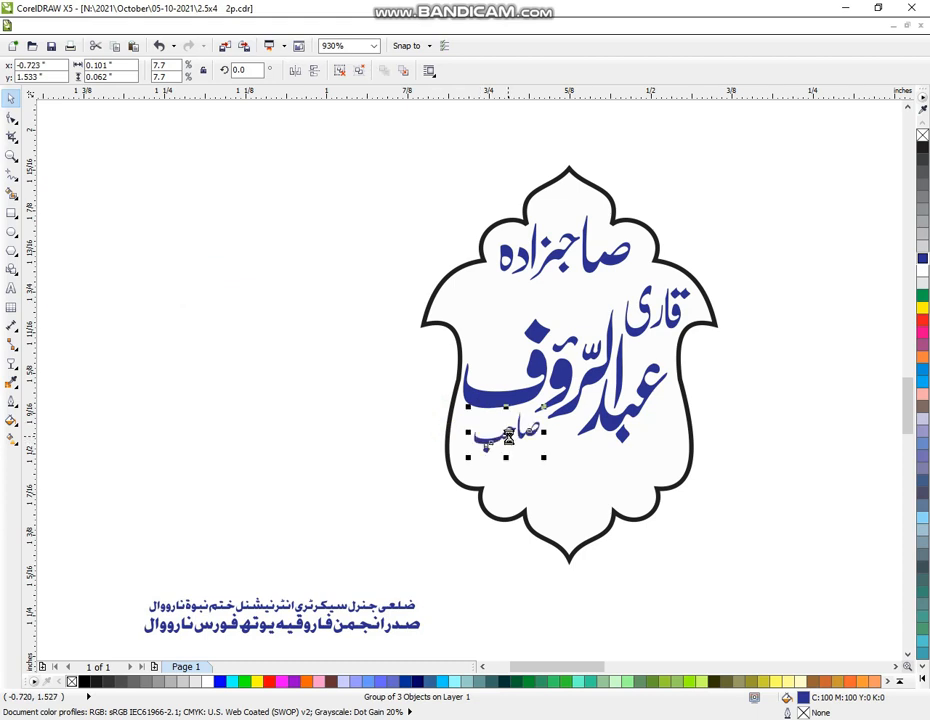
scroll(816, 633, down, 1)
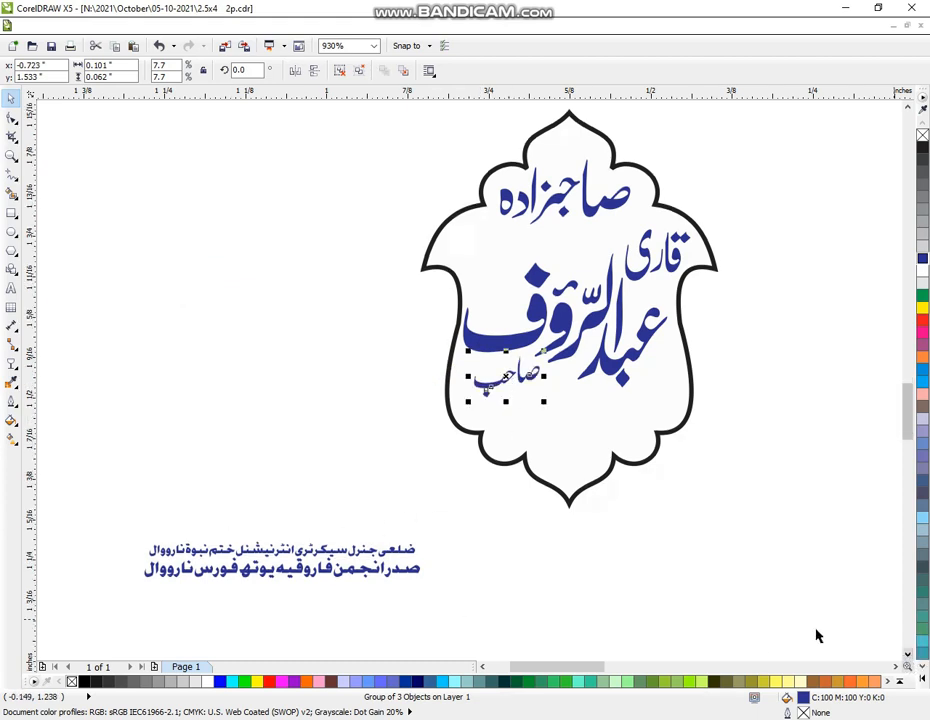
drag(91, 498, 427, 625)
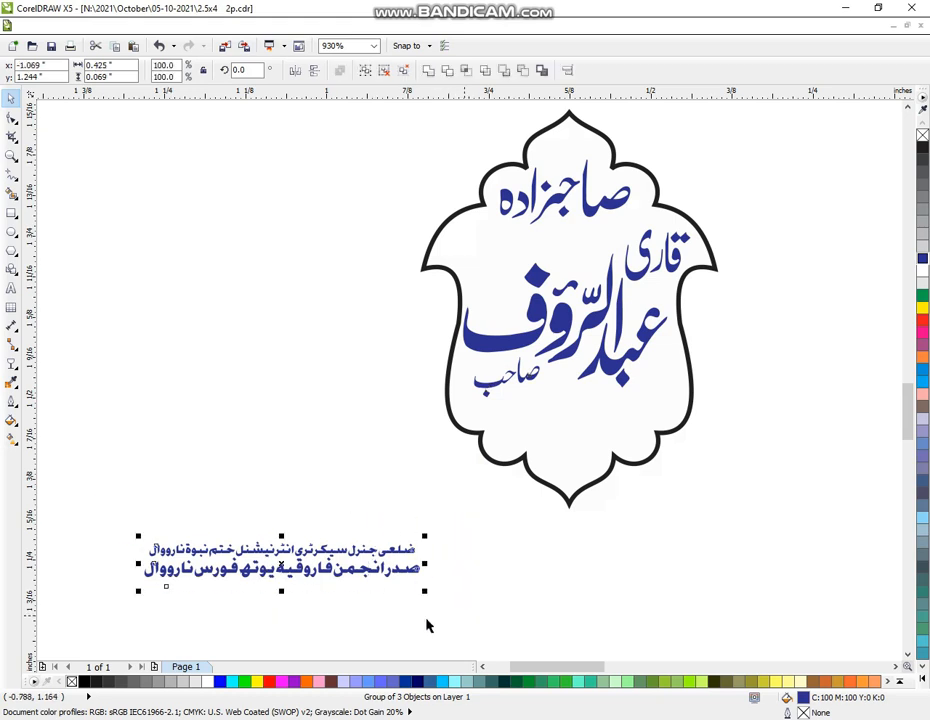
shift+click(138, 593)
drag(138, 592, 655, 393)
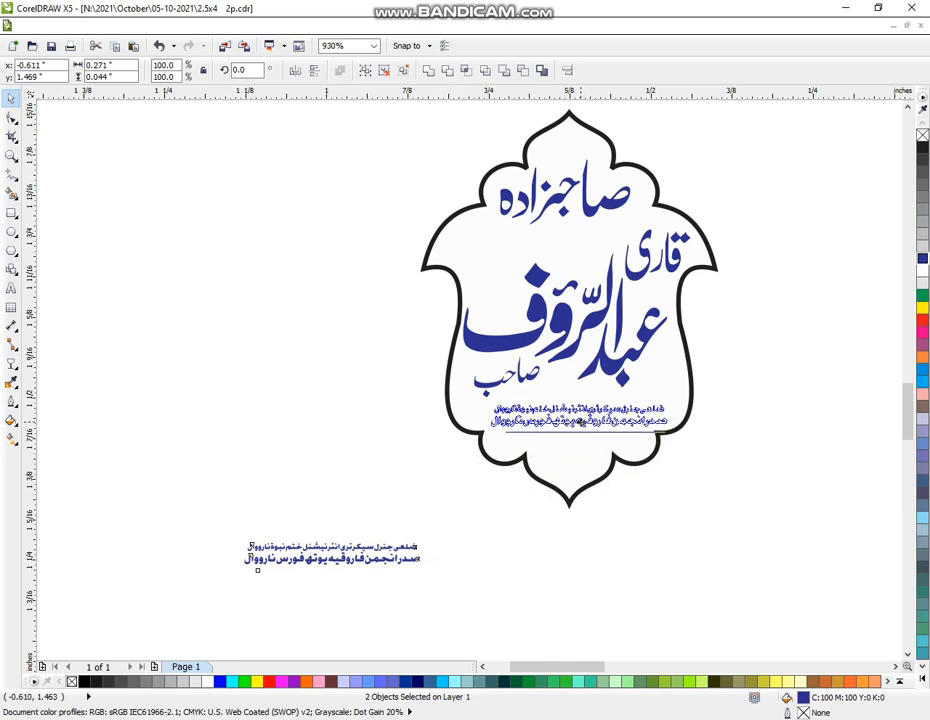
drag(578, 428, 575, 428)
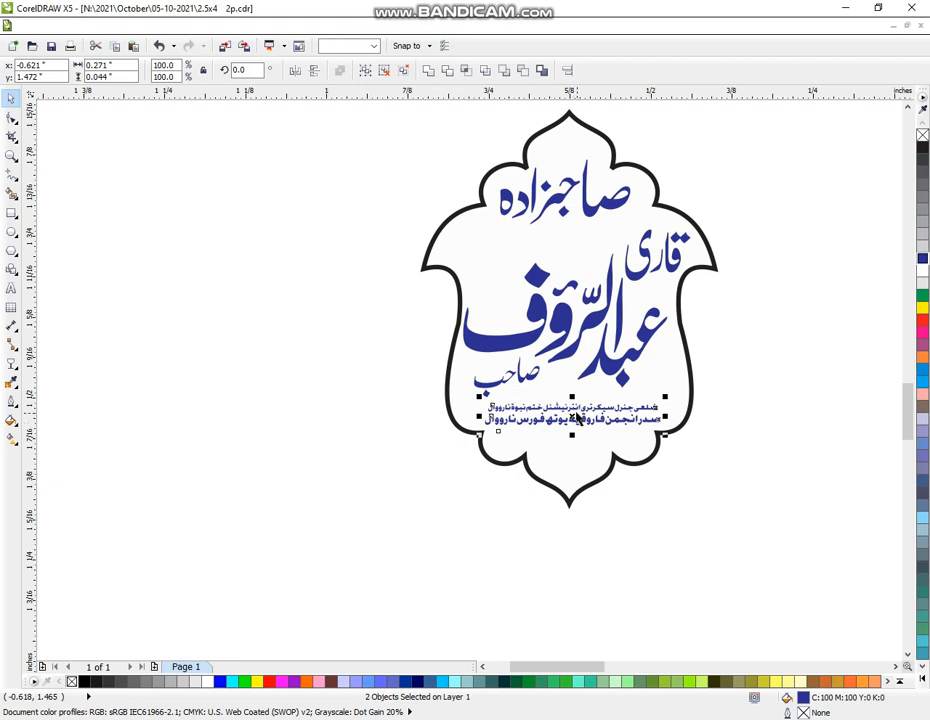
Move the footer text back out of the badge and zoom in on it
drag(577, 418, 311, 534)
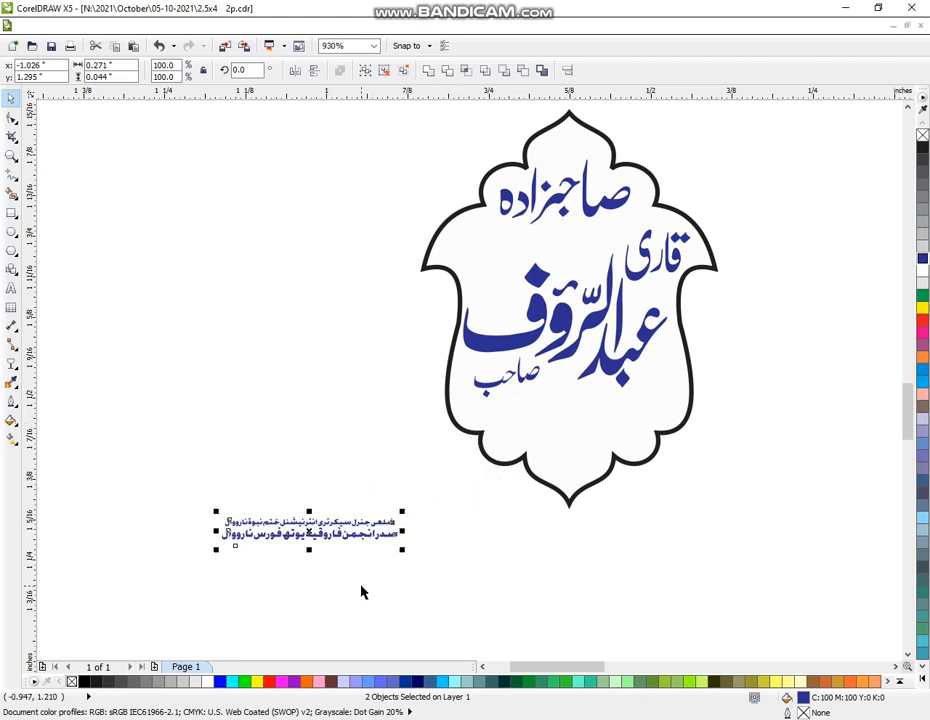
click(361, 592)
key(F2)
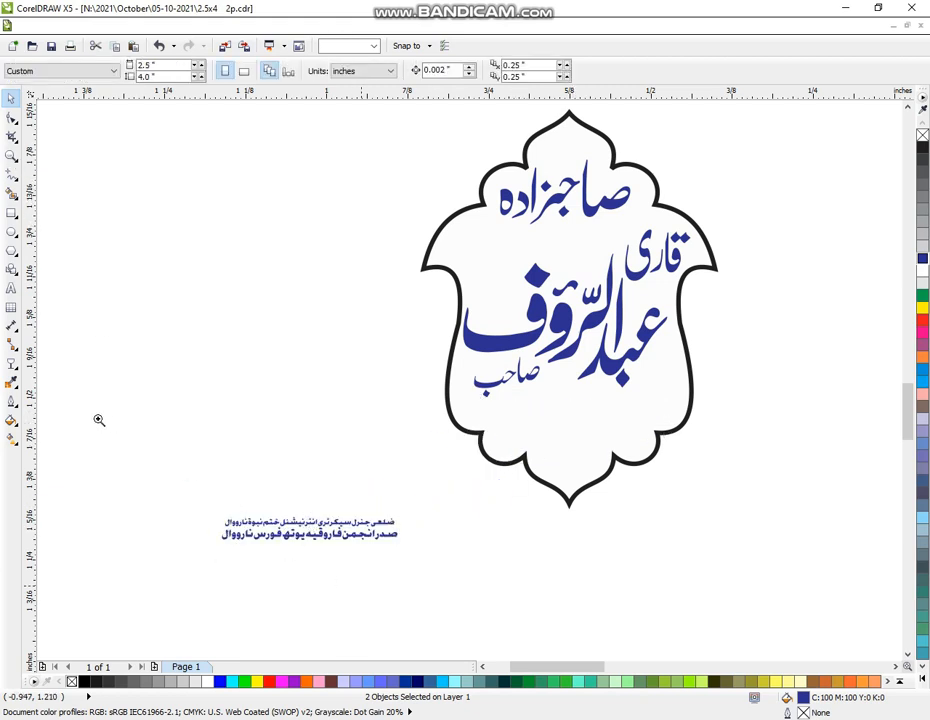
click(538, 620)
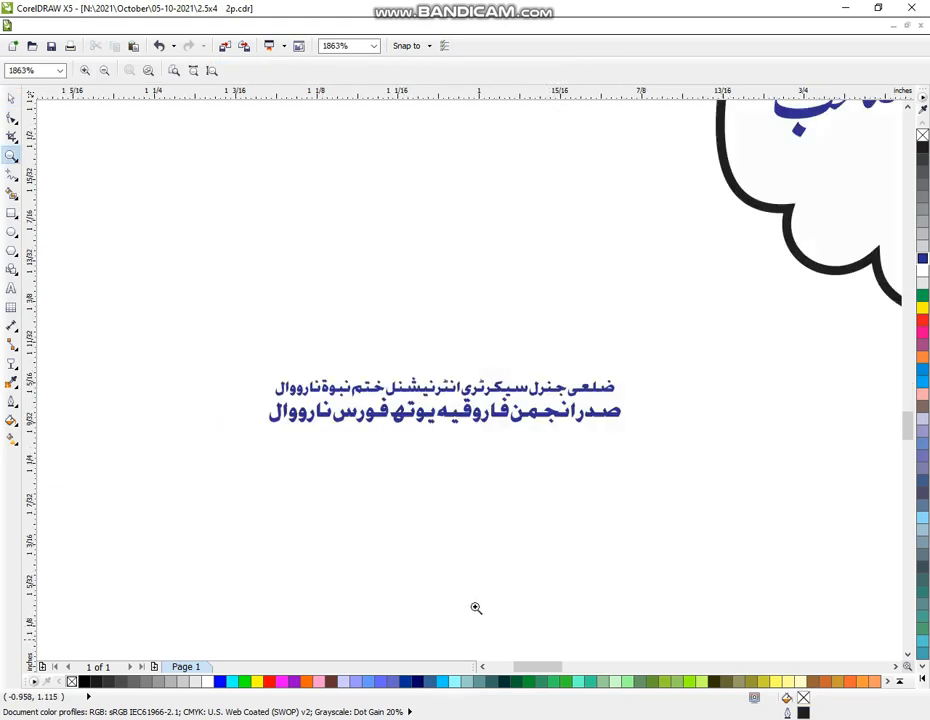
click(11, 99)
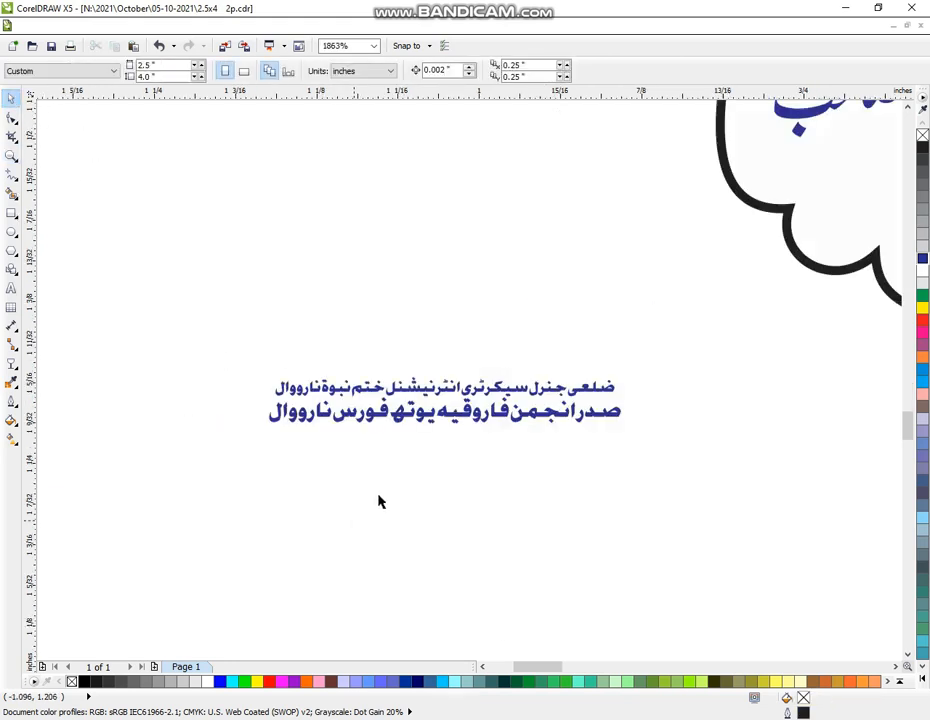
Move the top footer line well above the bottom line and ungroup it into glyphs
click(446, 406)
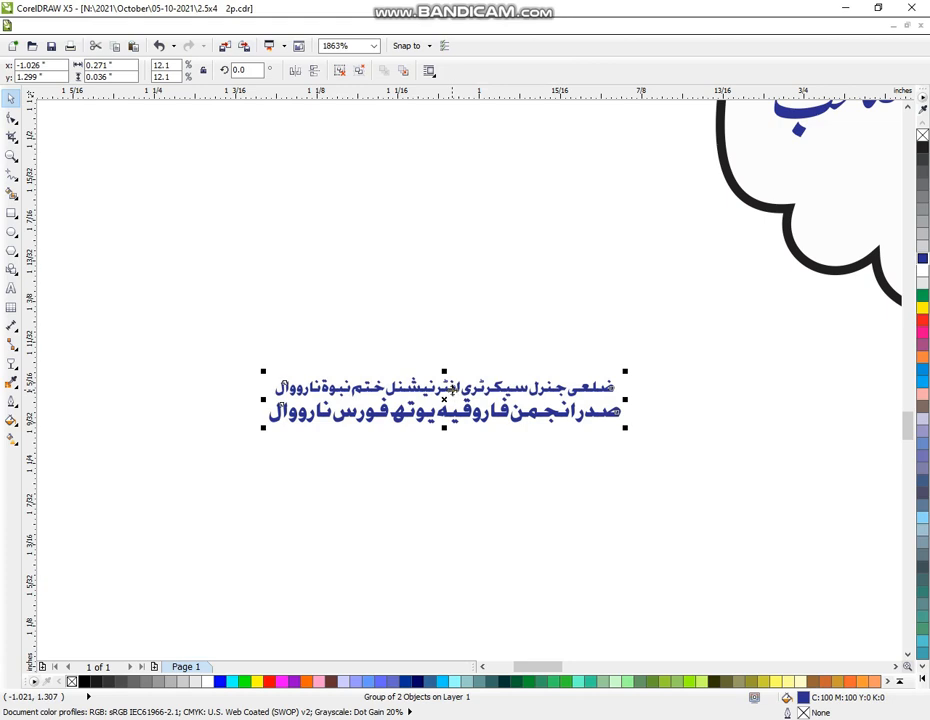
click(436, 475)
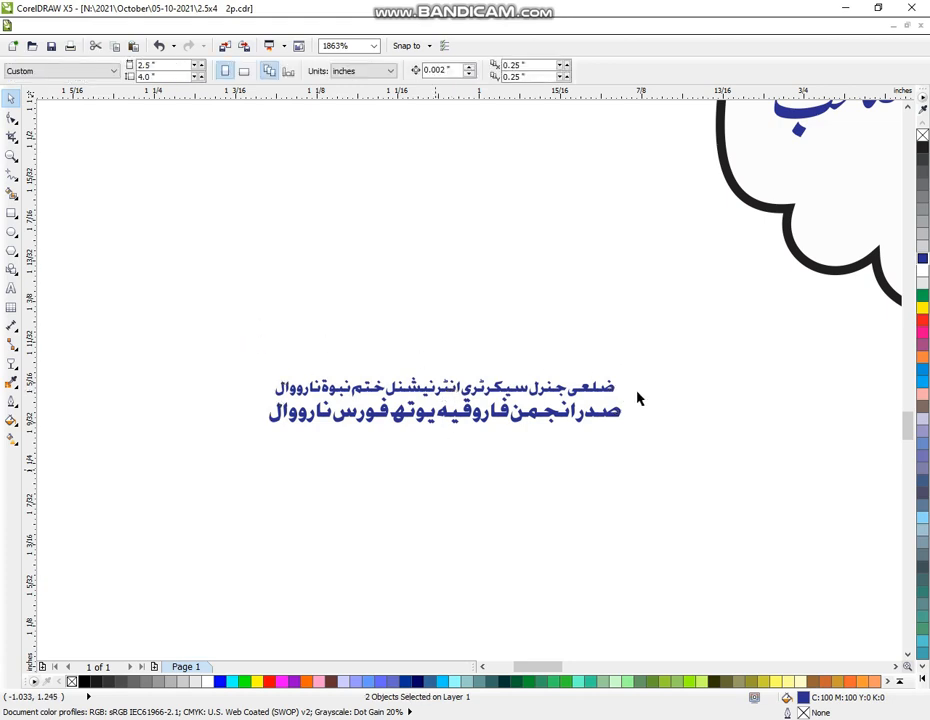
drag(235, 322, 641, 406)
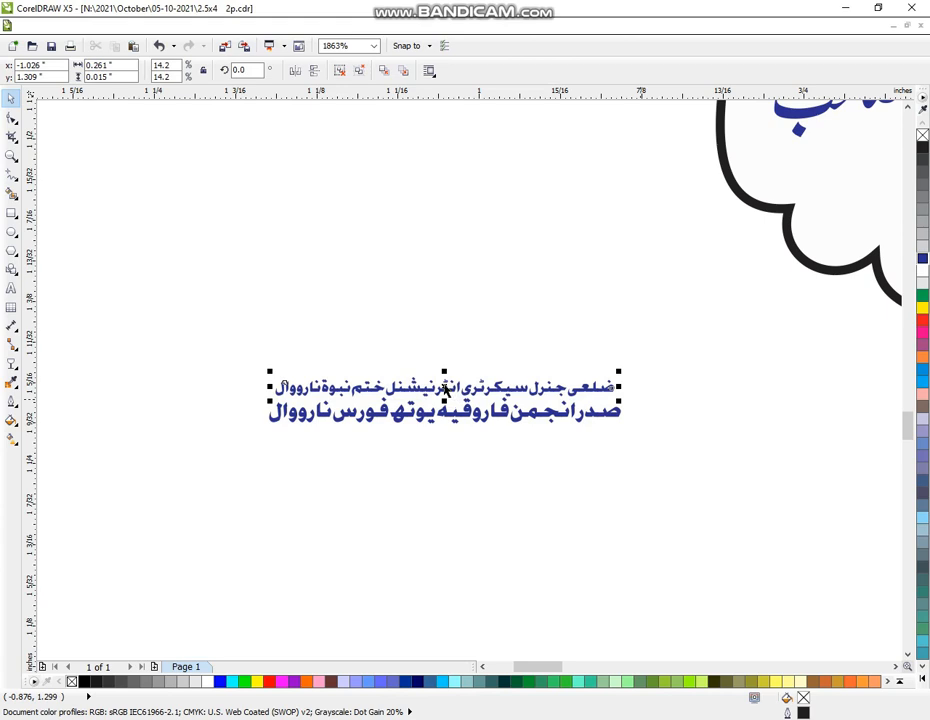
drag(443, 387, 451, 297)
click(608, 326)
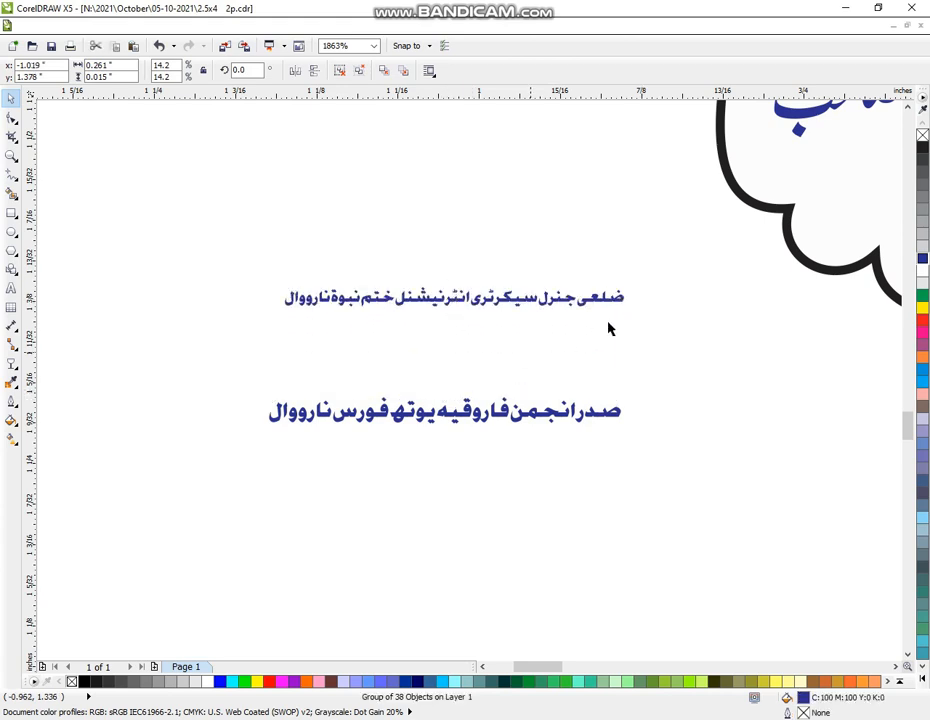
click(611, 305)
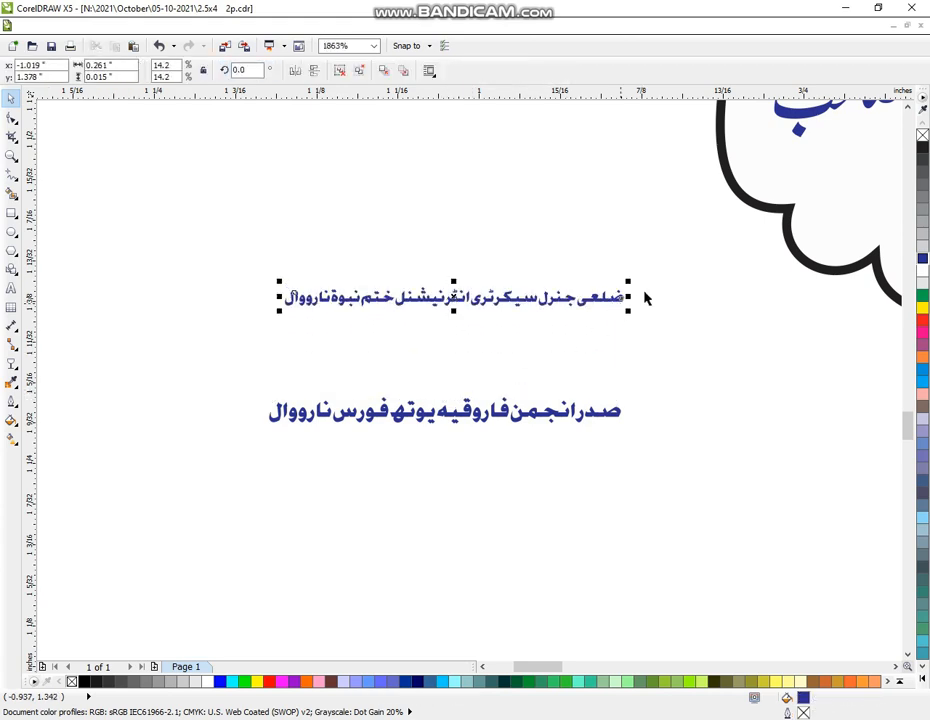
key(ctrl+u)
click(678, 260)
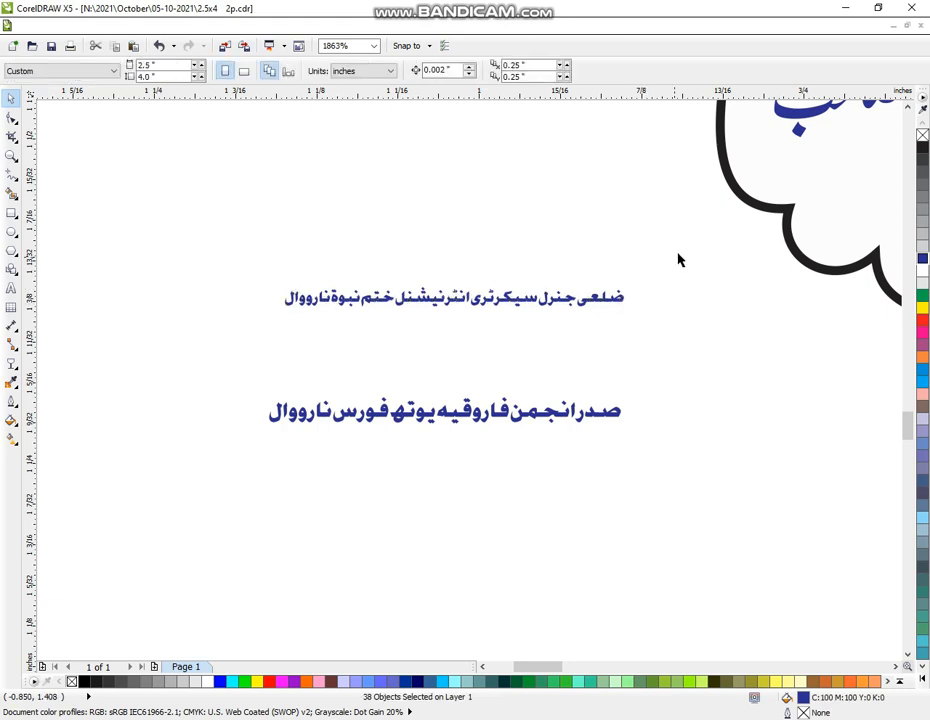
Wrap the top footer line onto two lines and group them
drag(521, 321, 468, 329)
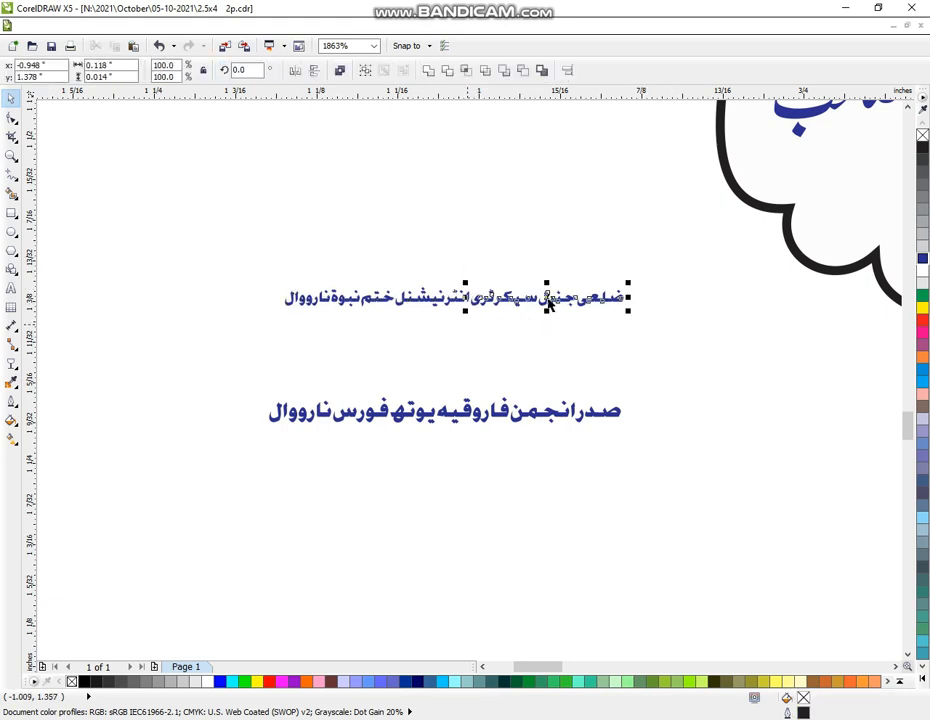
drag(546, 300, 378, 273)
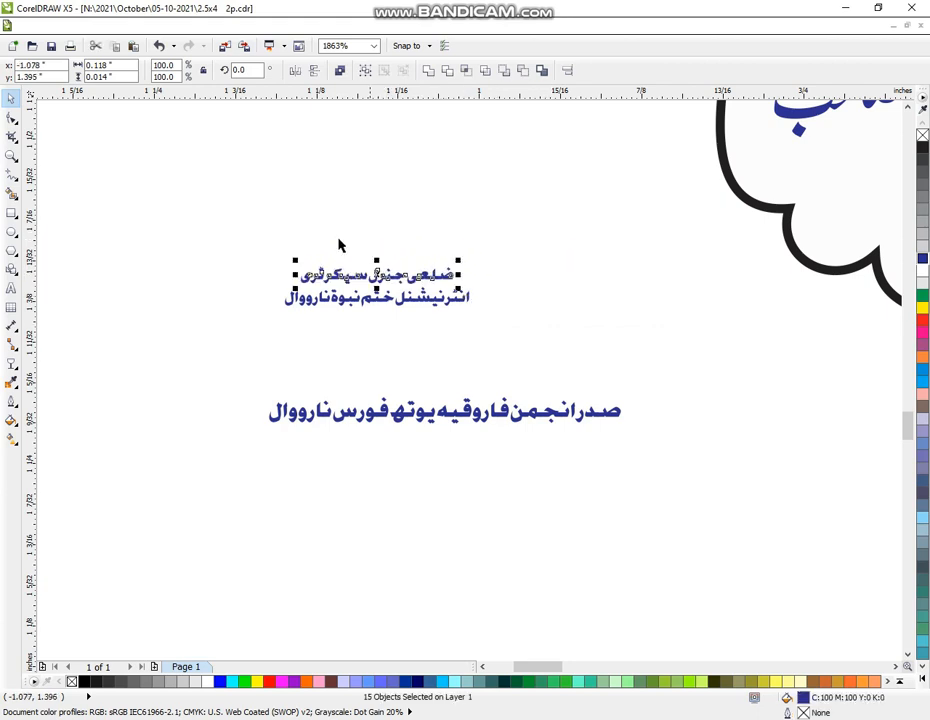
drag(245, 214, 491, 329)
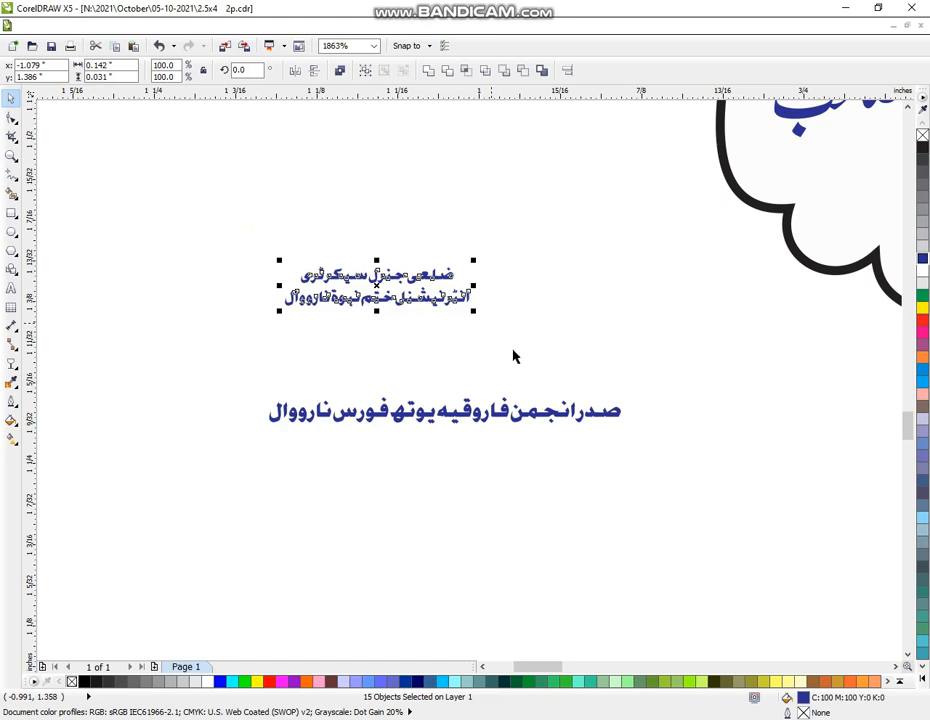
key(ctrl+g)
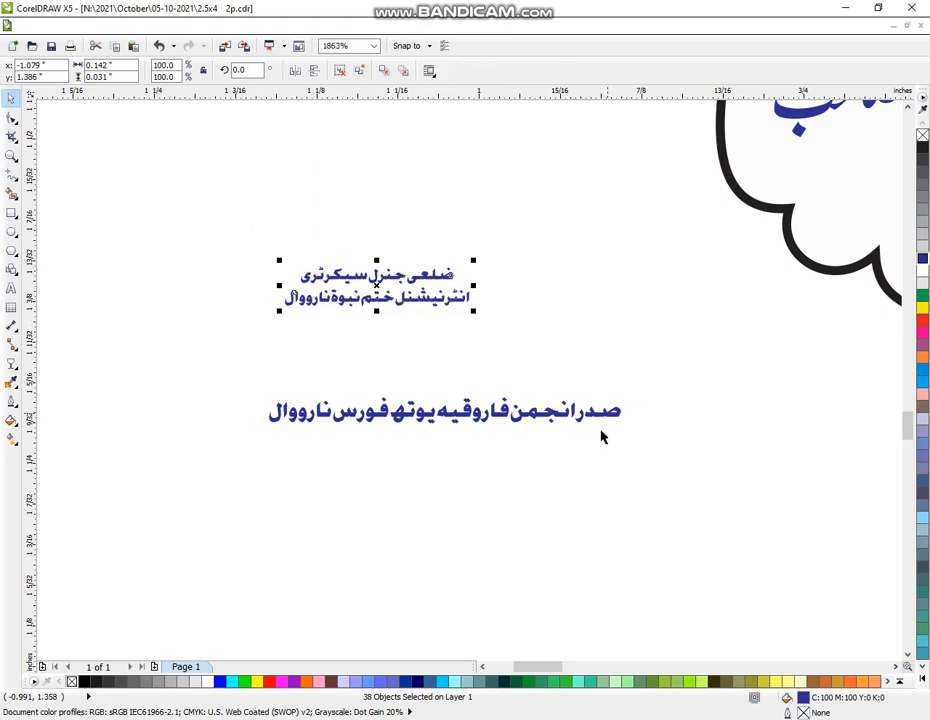
Ungroup the bottom footer line and stack its first words above the rest
click(598, 431)
key(ctrl+u)
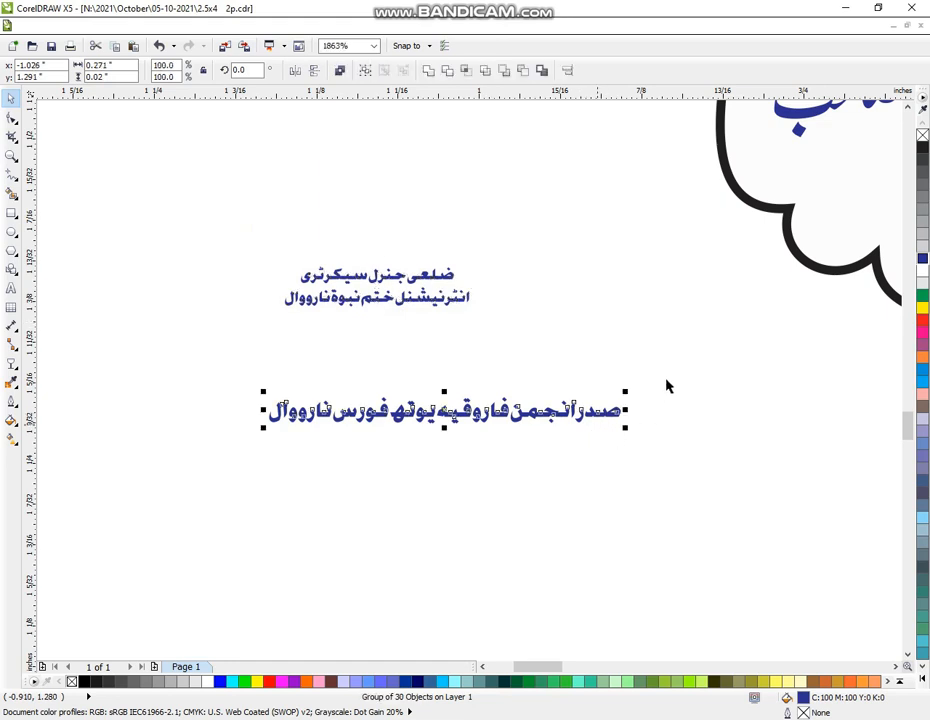
key(ctrl+u)
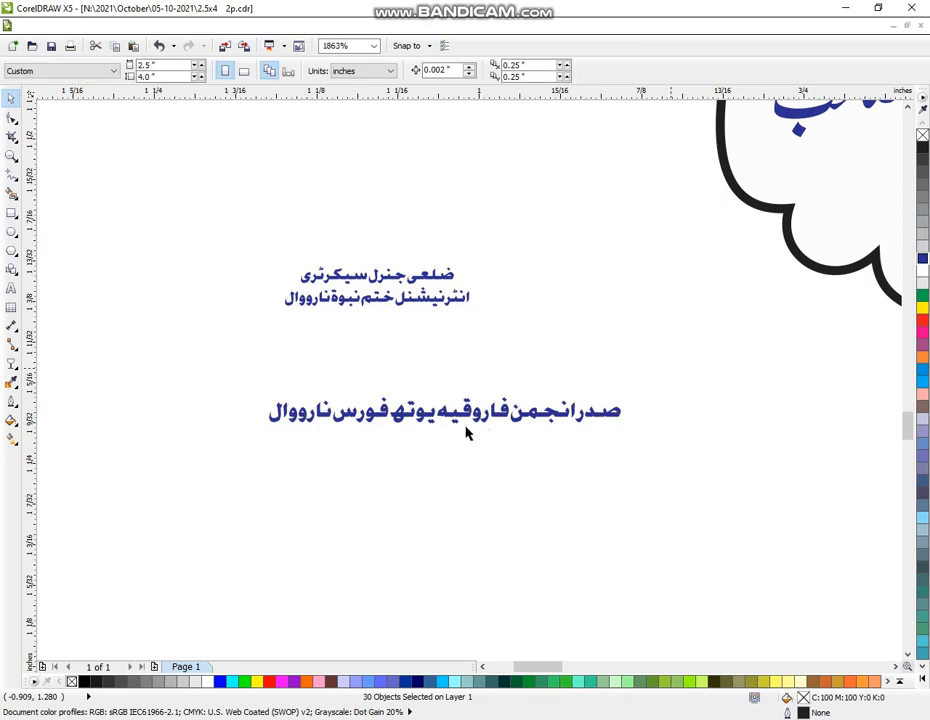
drag(677, 359, 437, 445)
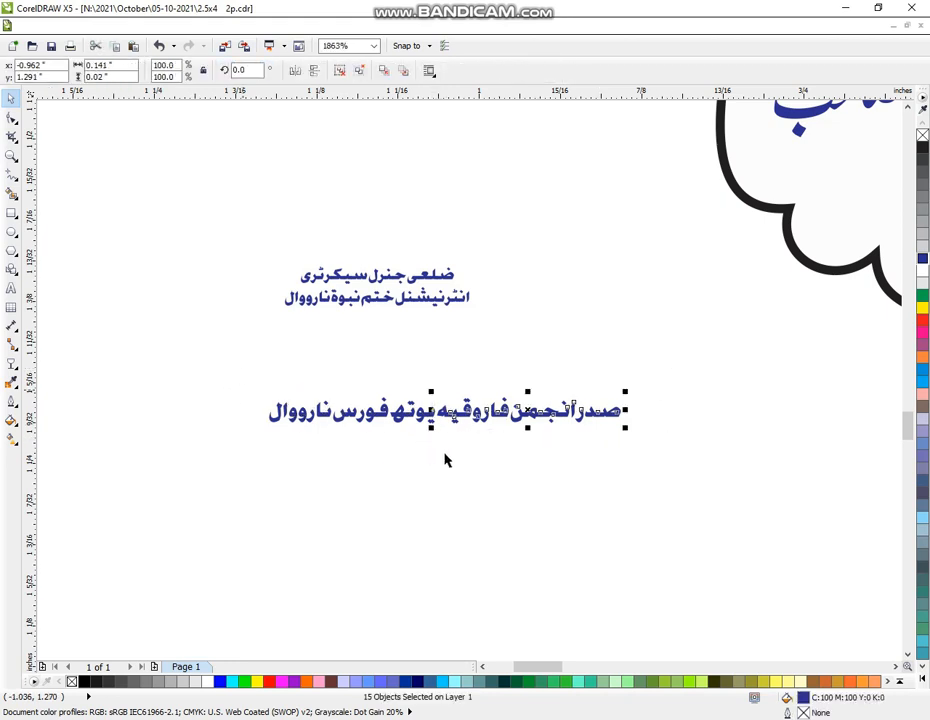
drag(222, 369, 456, 459)
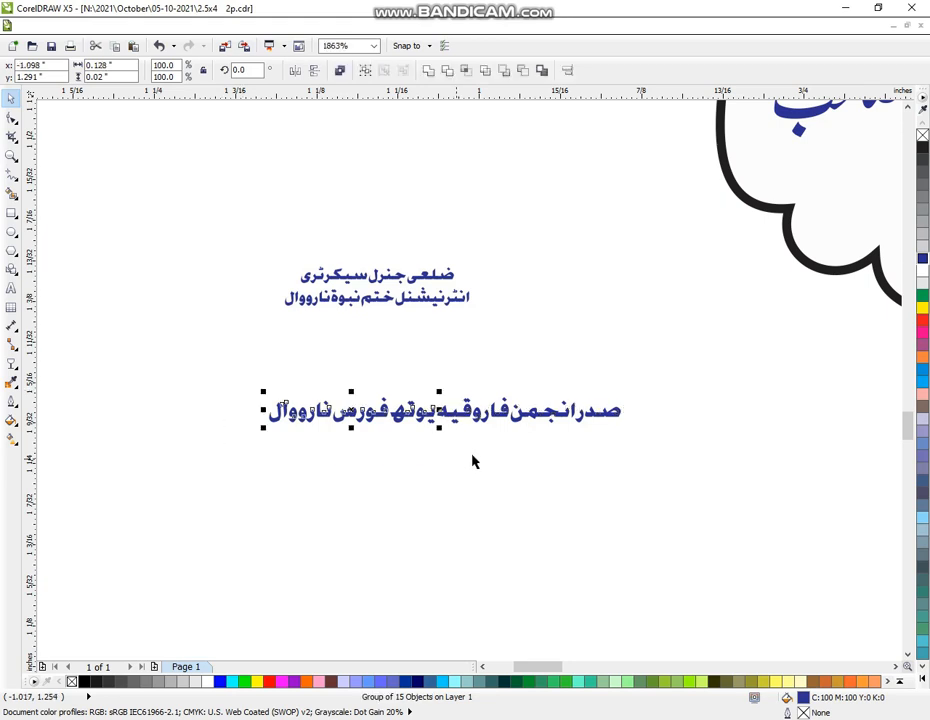
key(ctrl+u)
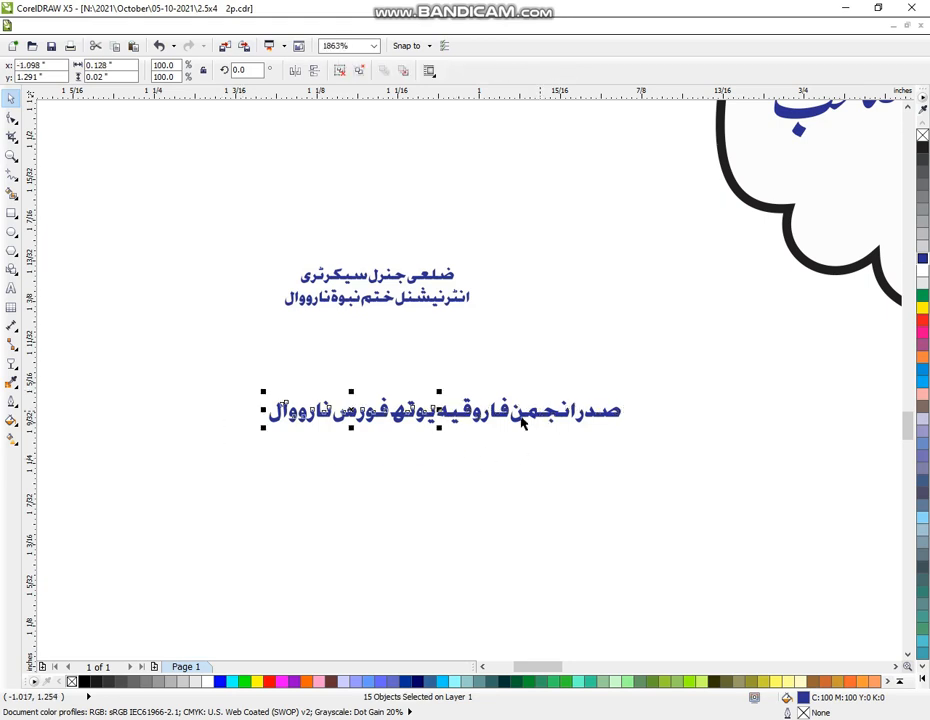
click(523, 414)
drag(489, 370, 303, 342)
drag(348, 388, 381, 336)
Group all four footer lines into one block and zoom back out to the badge
drag(258, 221, 510, 417)
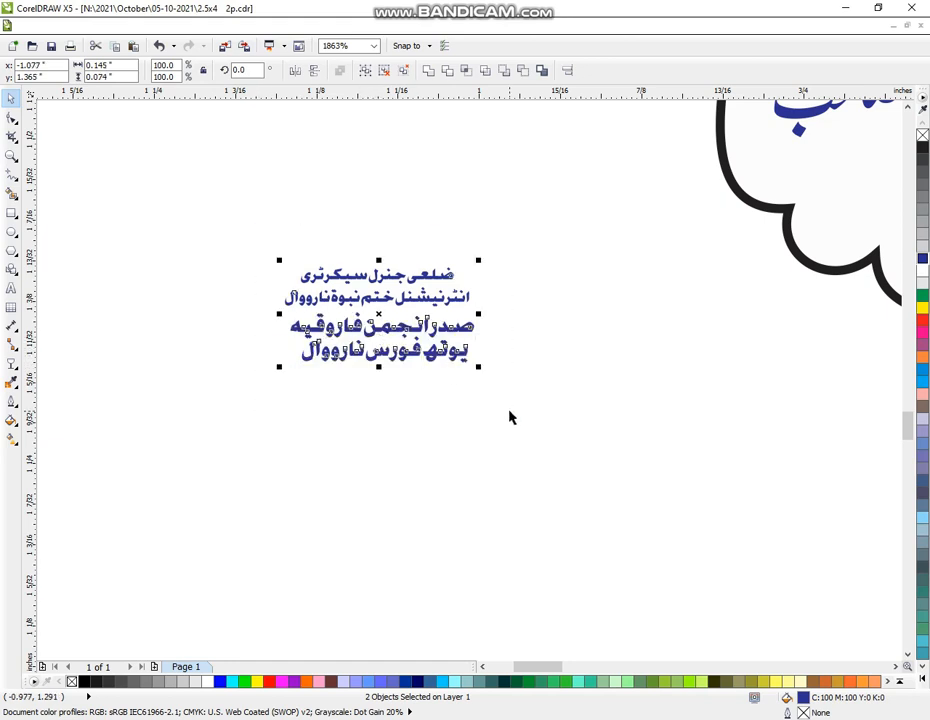
key(ctrl+g)
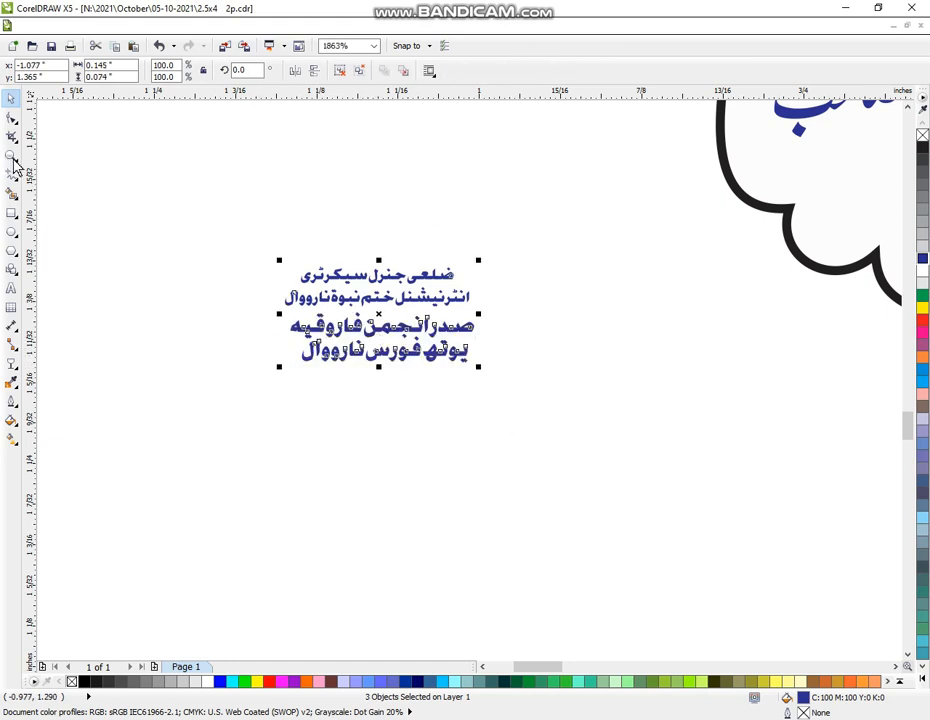
key(z)
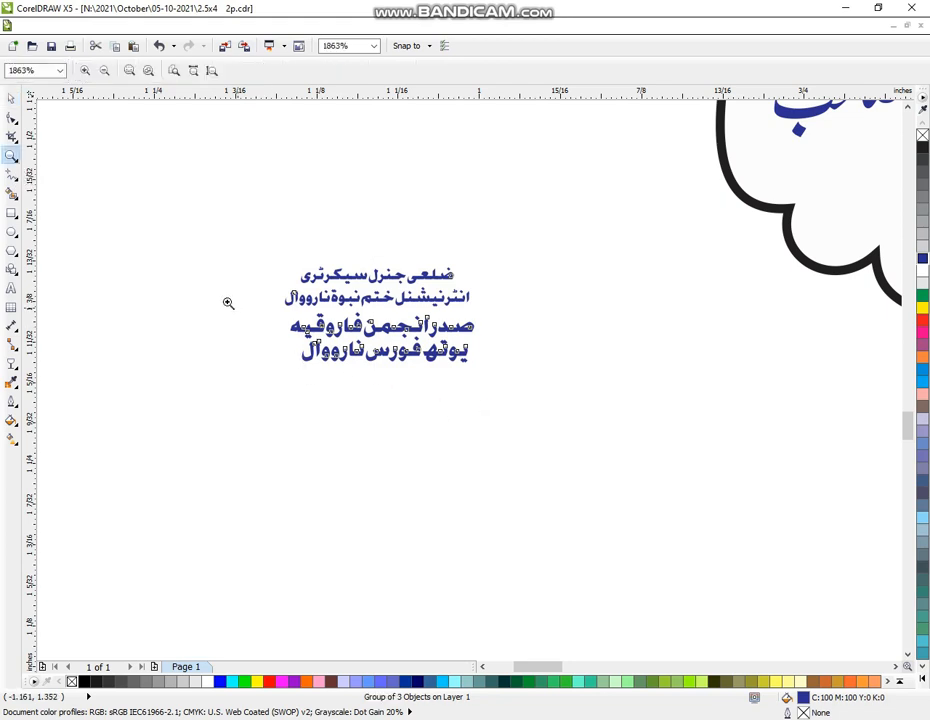
right_click(411, 390)
Move the four-line designation text into the badge under صاحب, enlarged to about 133%
drag(183, 261, 727, 566)
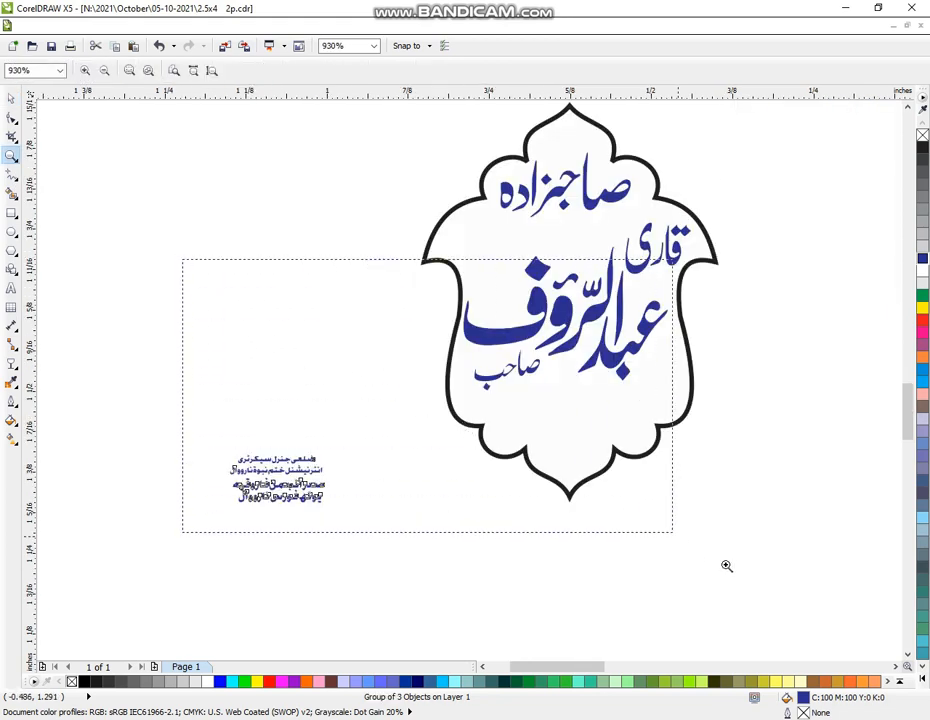
click(11, 98)
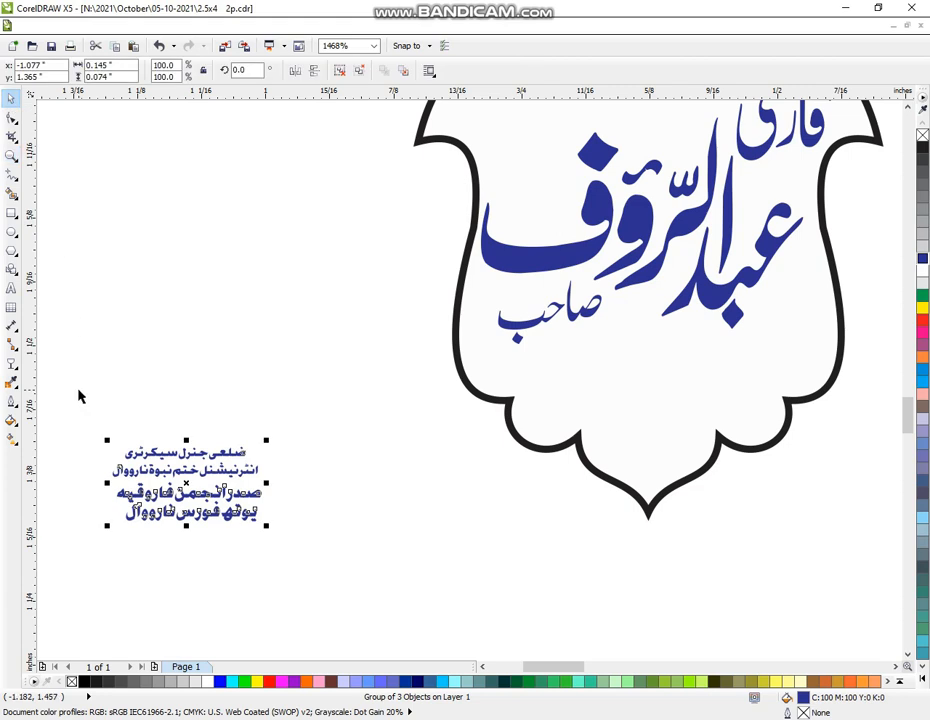
drag(80, 396, 240, 533)
drag(186, 487, 682, 376)
drag(603, 416, 553, 441)
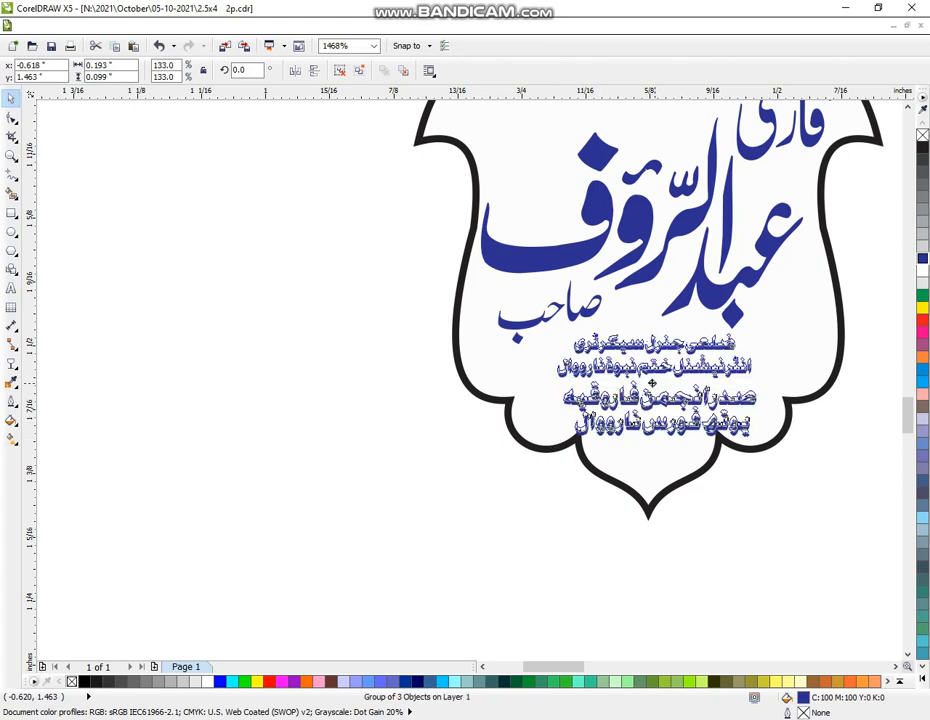
drag(655, 388, 649, 383)
click(338, 398)
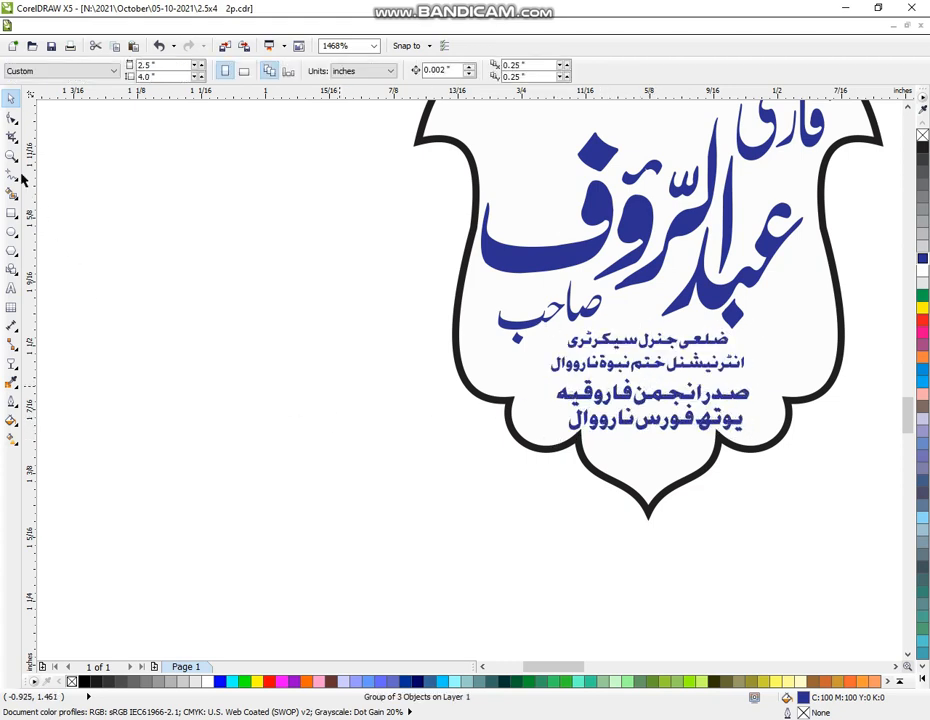
click(11, 157)
Drag a copy of the blue-lettered عبدالقدیر badge onto the blank page beside the new badge
scroll(387, 434, down, 5)
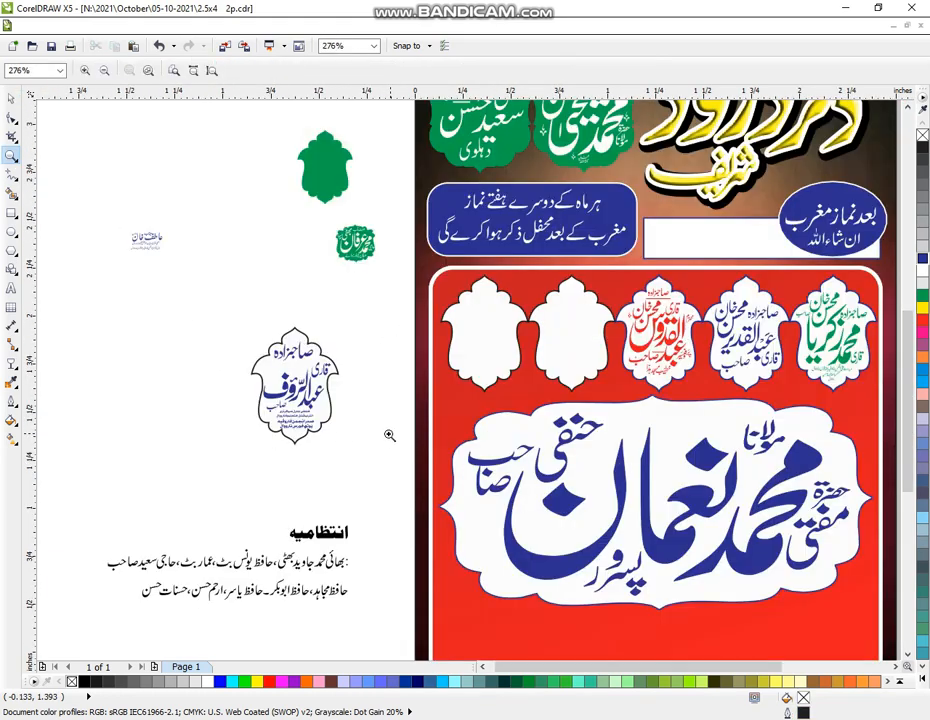
click(11, 98)
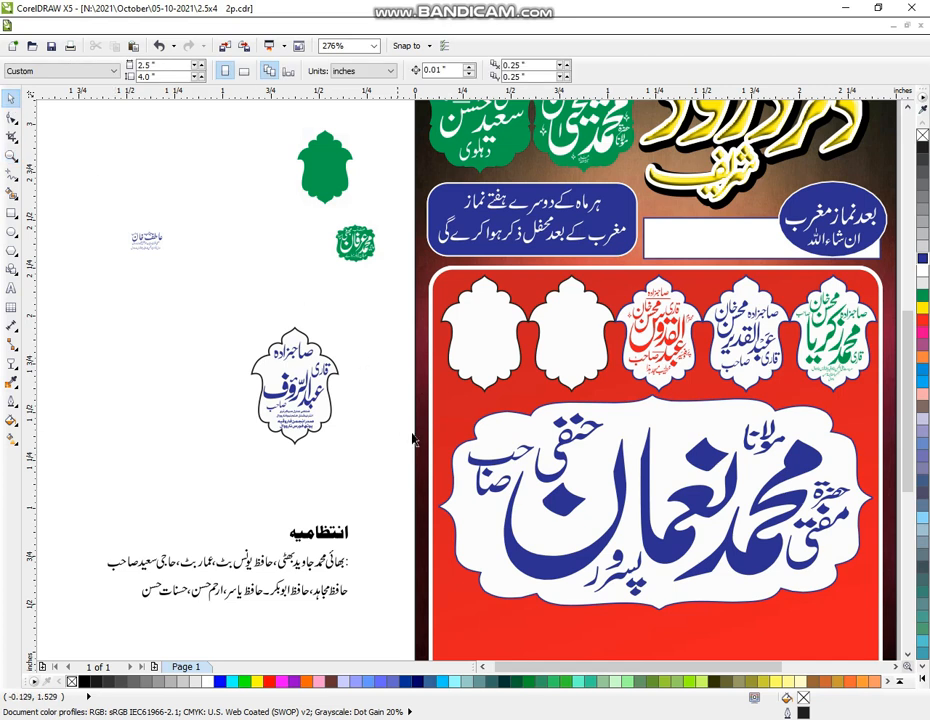
click(657, 355)
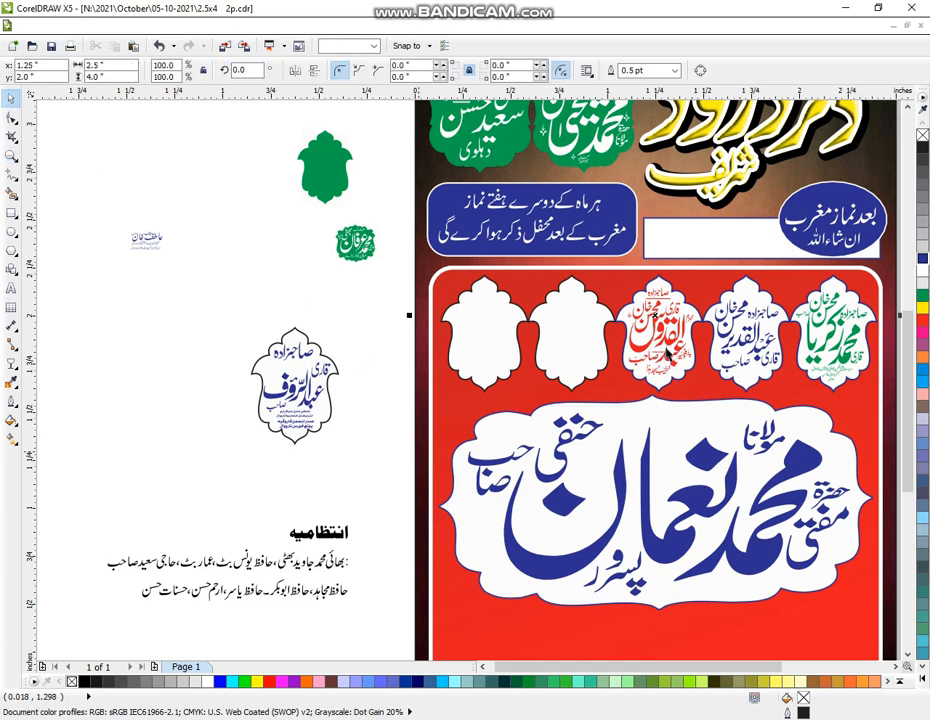
drag(652, 348, 737, 347)
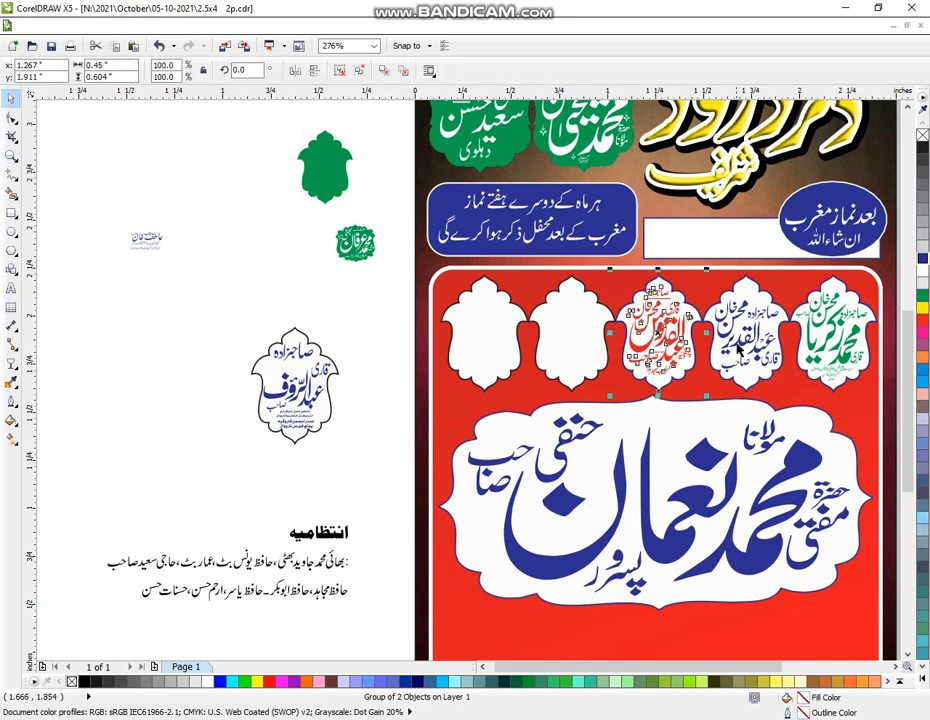
drag(615, 330, 192, 402)
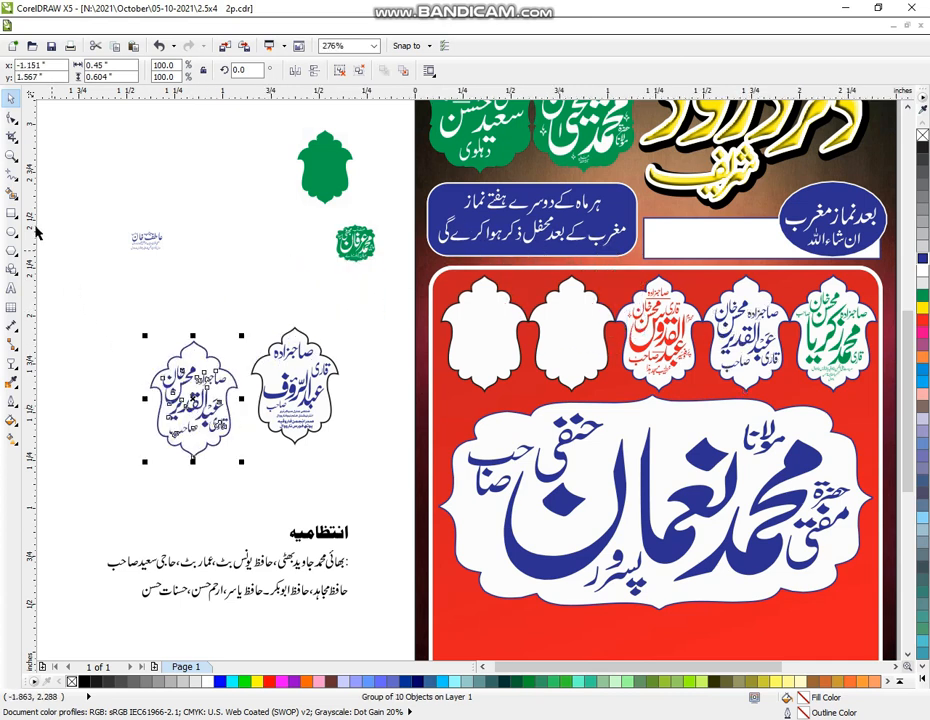
click(11, 155)
drag(115, 283, 405, 473)
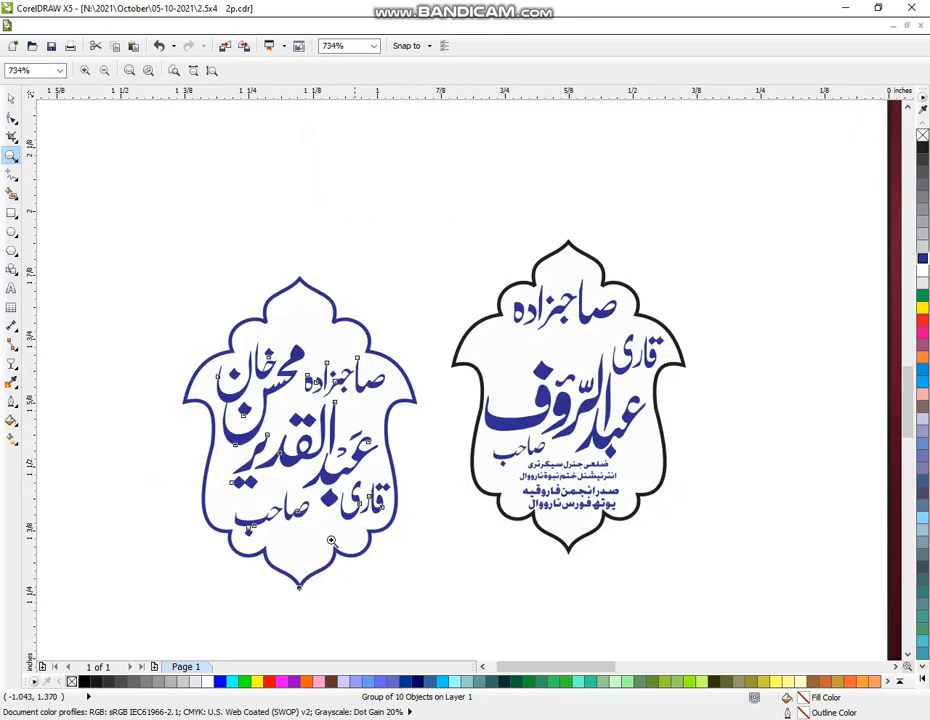
Delete the outline frame of the copied badge
click(11, 98)
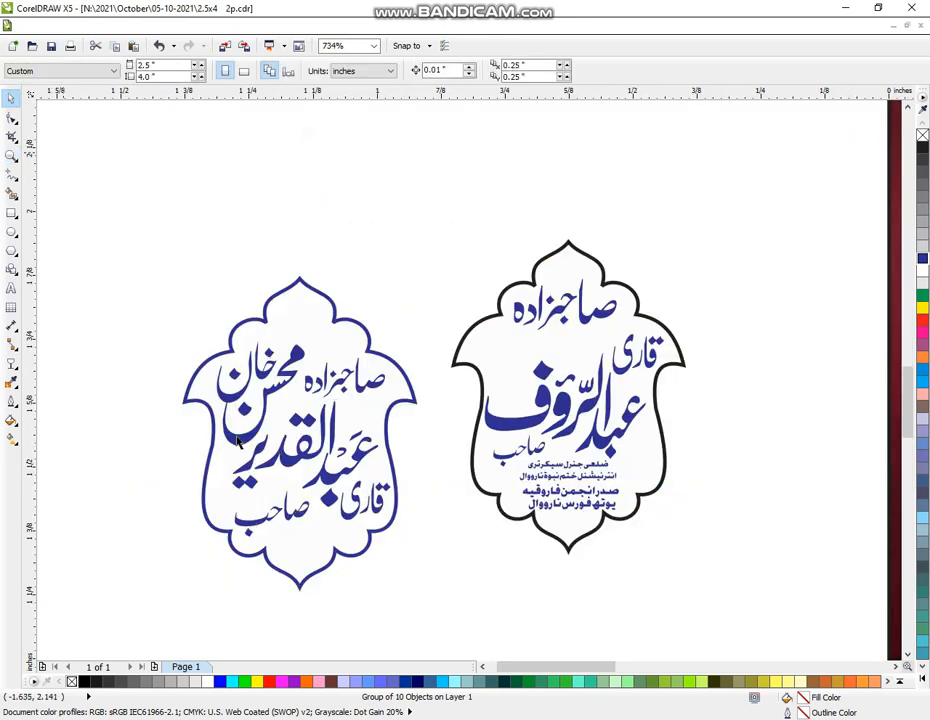
click(225, 447)
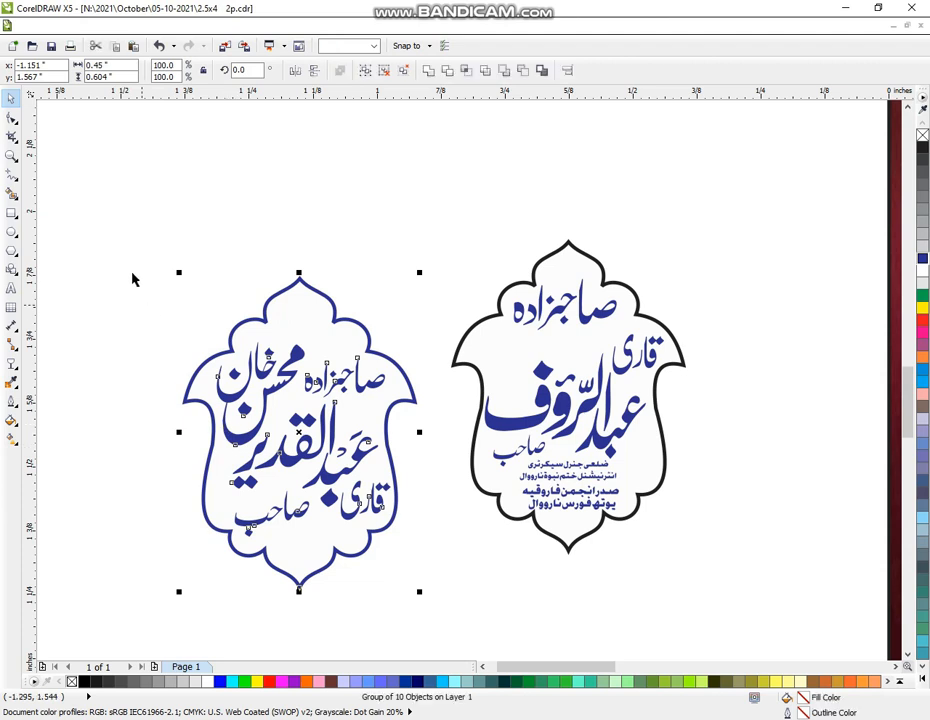
click(145, 421)
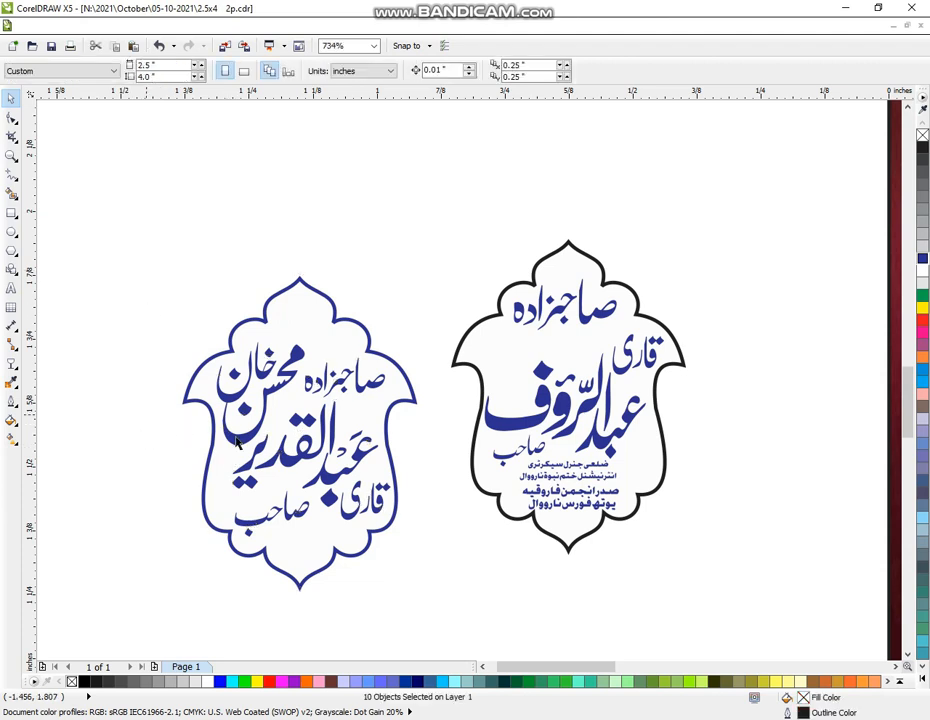
click(254, 413)
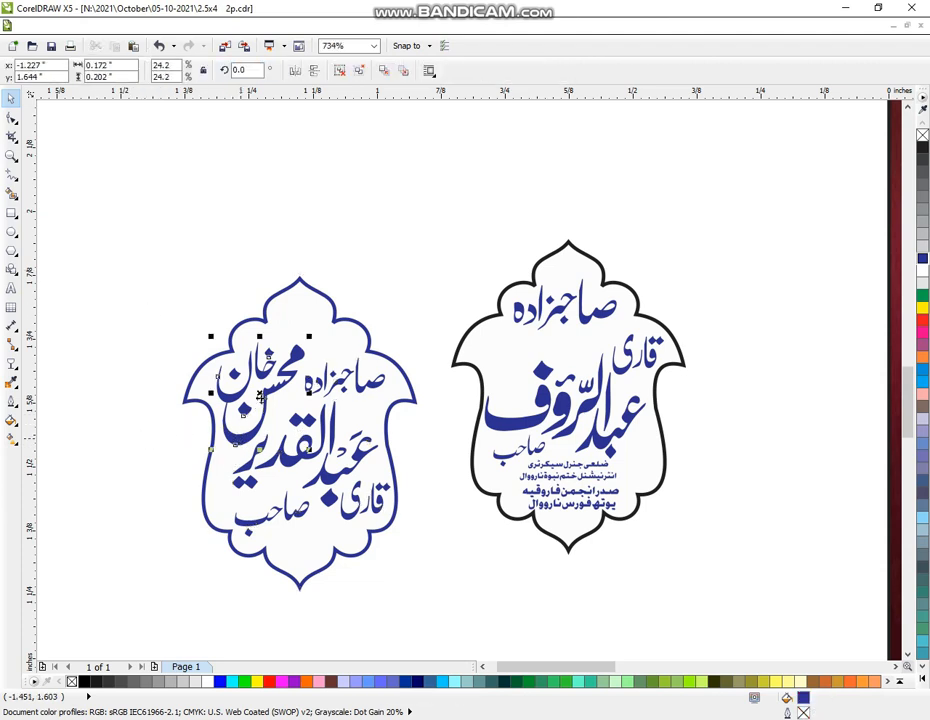
drag(262, 370, 272, 343)
key(ctrl+z)
click(128, 328)
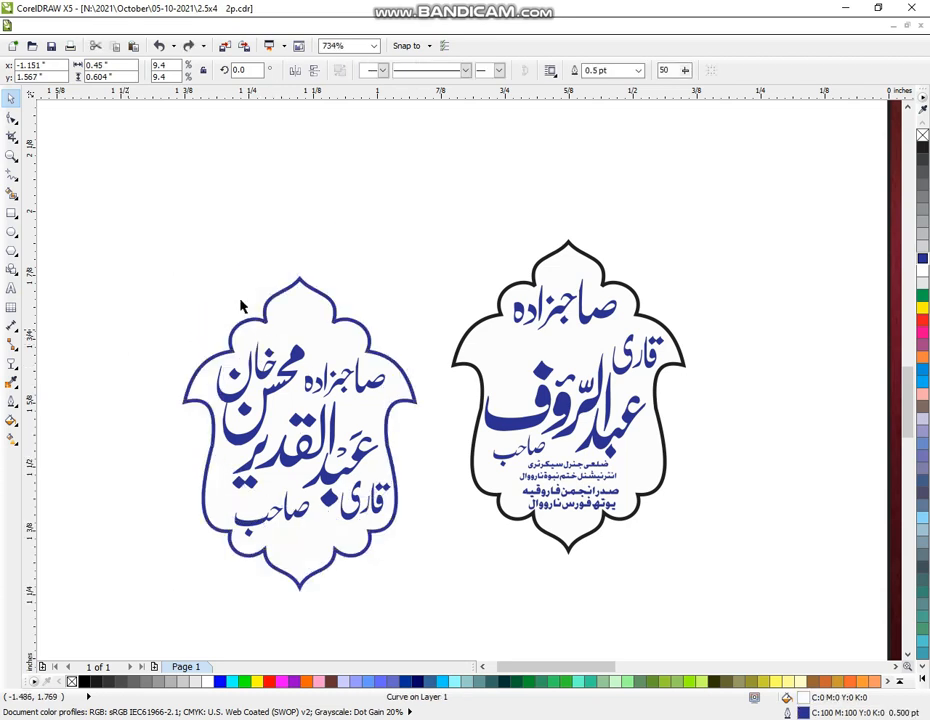
click(305, 288)
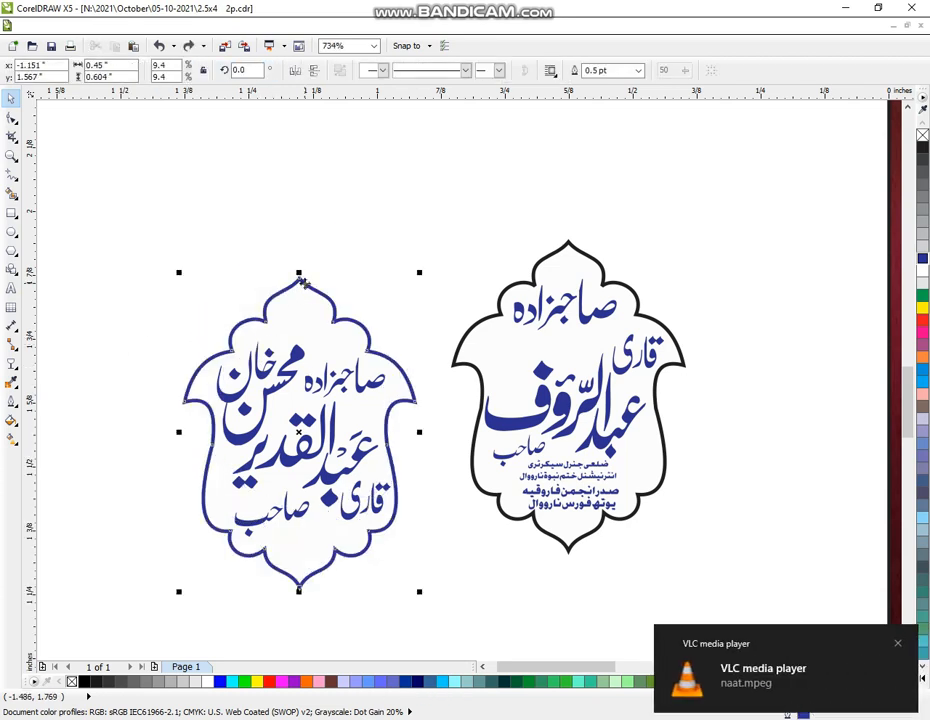
key(Delete)
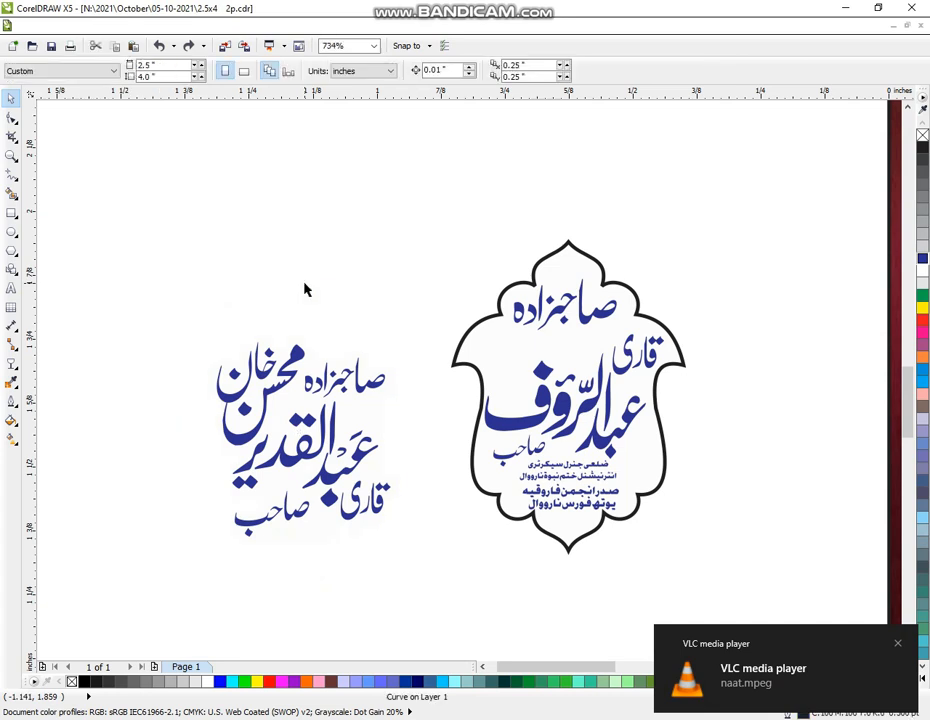
Move the copy's small name line into the new badge, shrink it to fit, and delete the leftover copied text
click(297, 360)
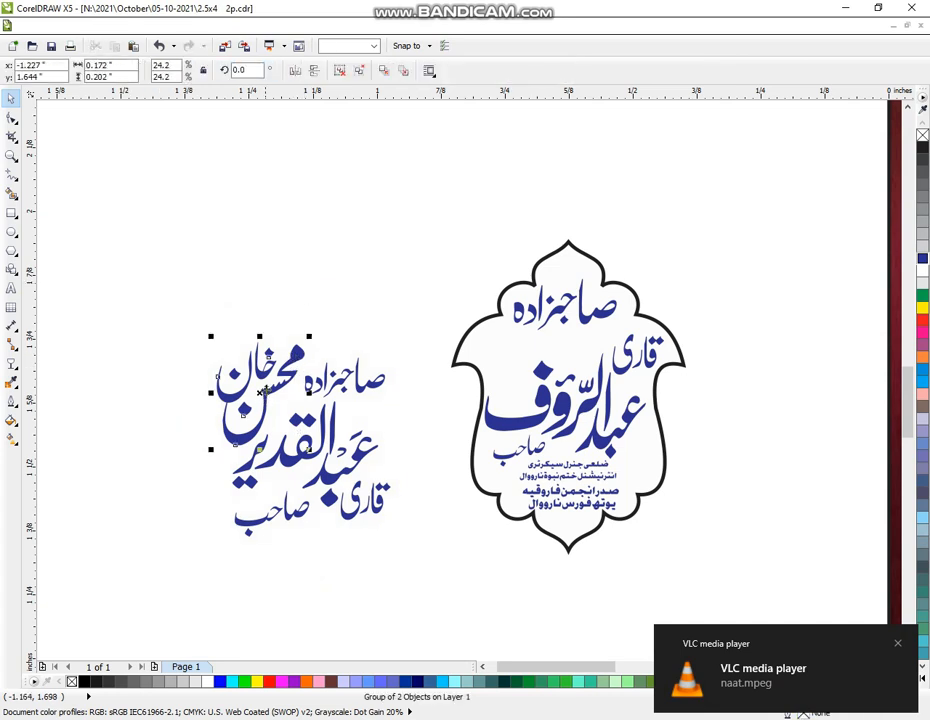
drag(262, 397, 535, 354)
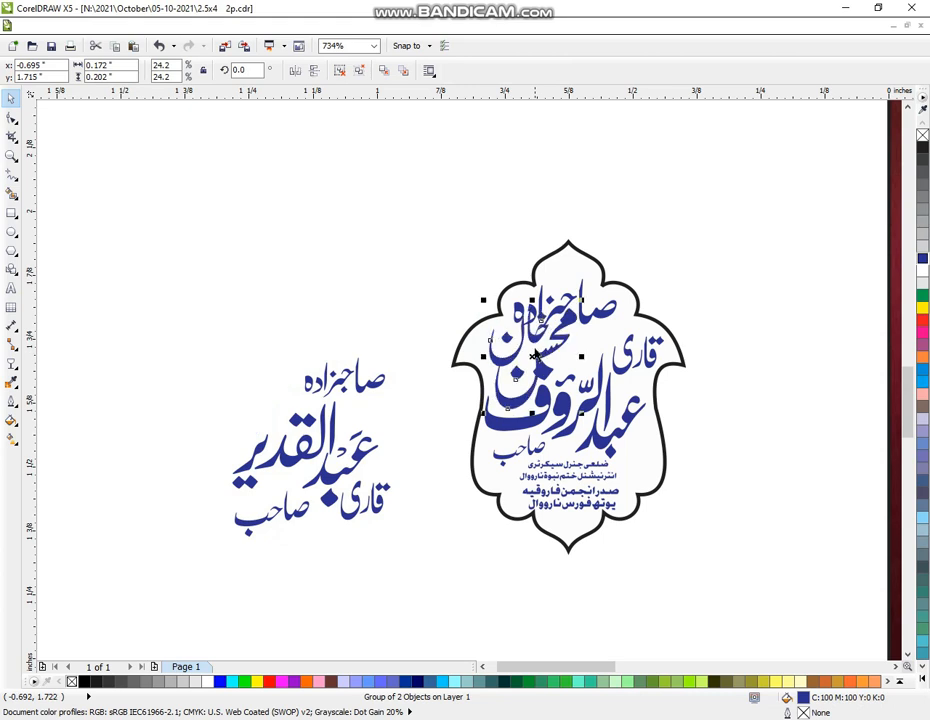
drag(579, 304, 540, 350)
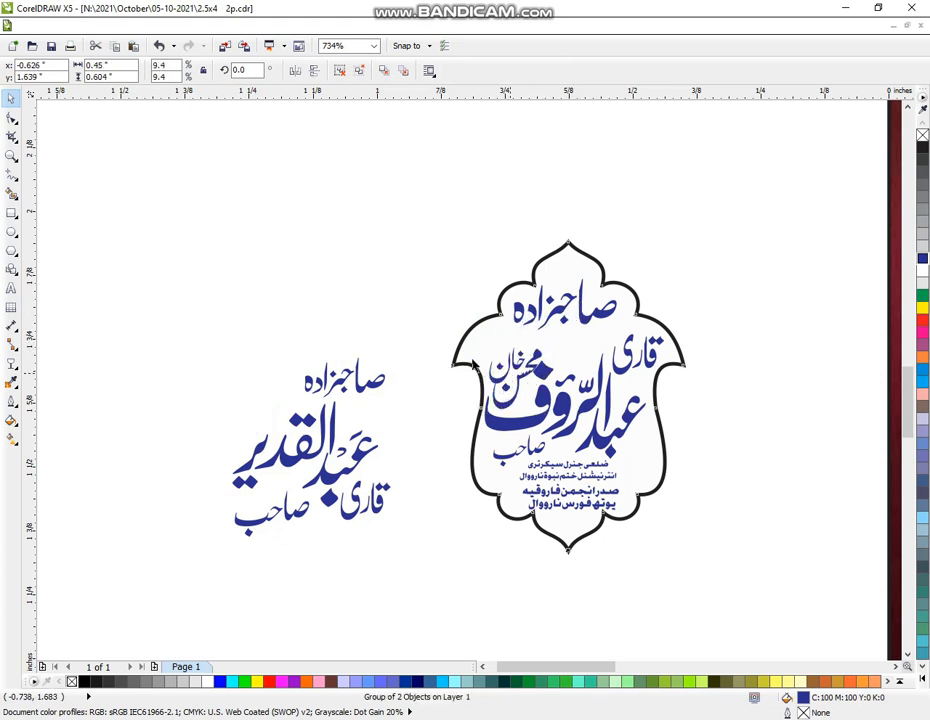
click(507, 395)
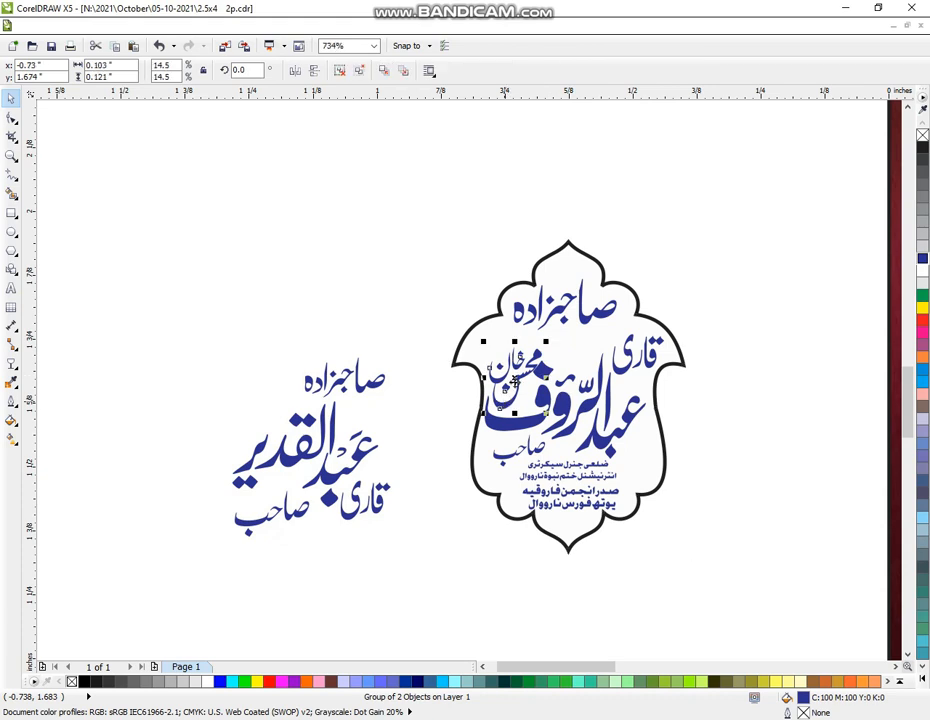
drag(516, 376, 511, 363)
key(ctrl+z)
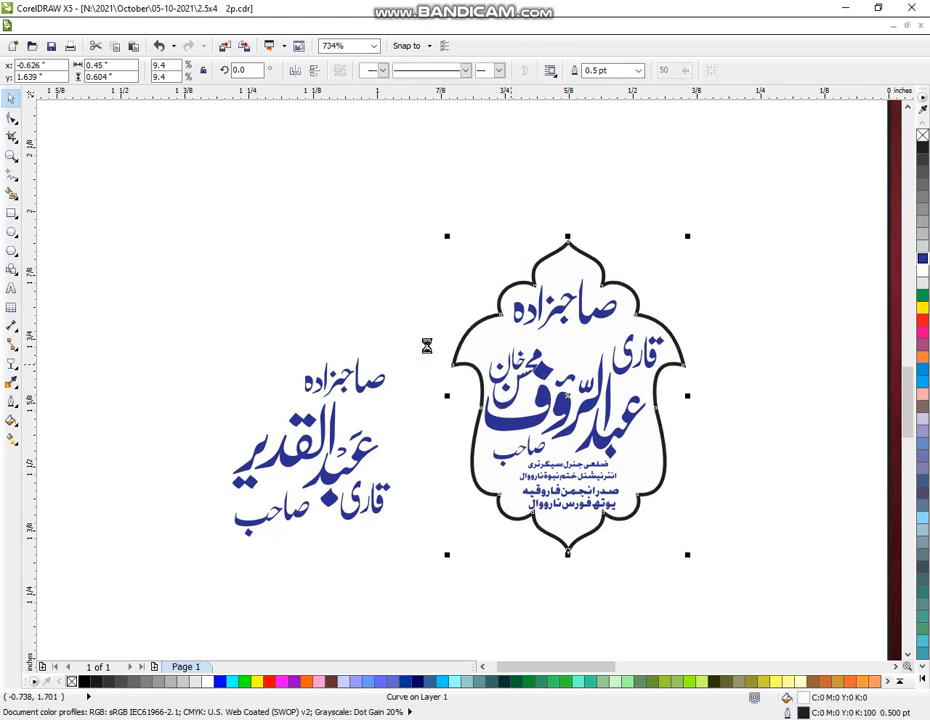
drag(143, 270, 427, 560)
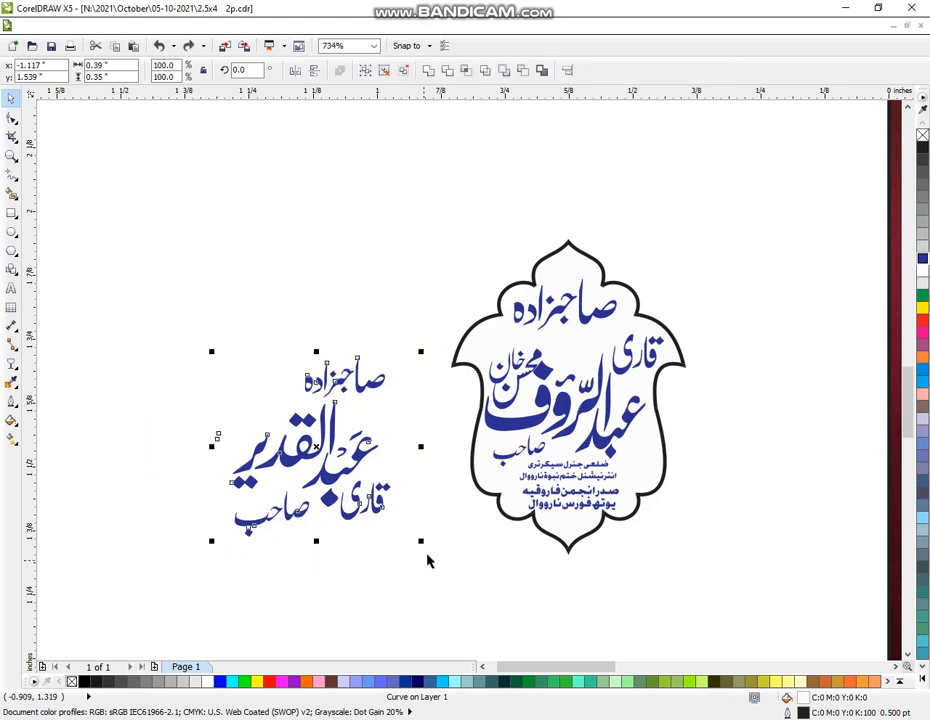
key(Delete)
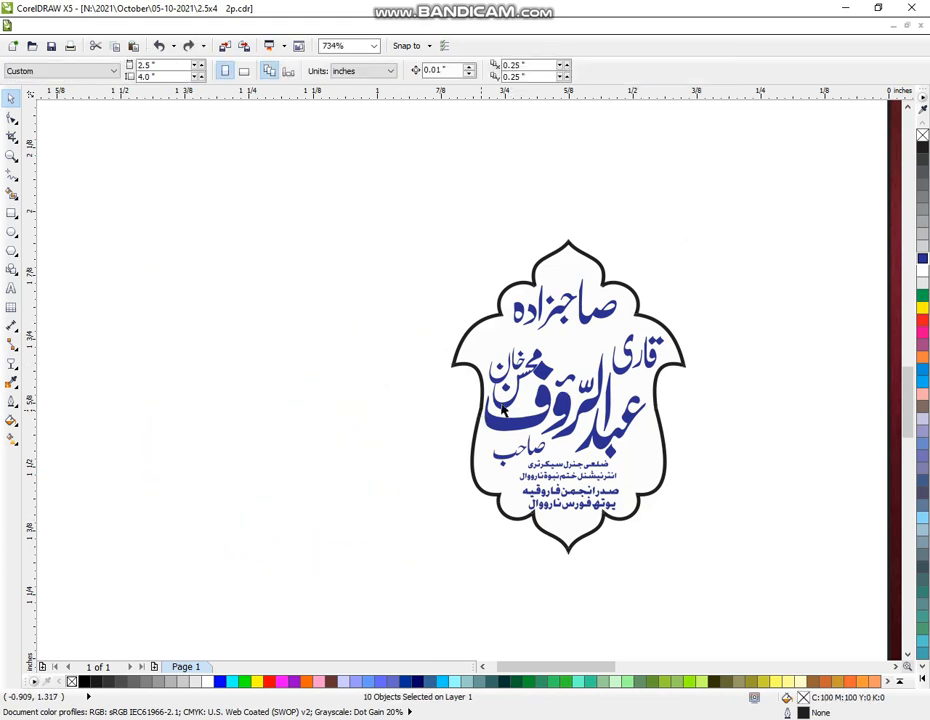
Raise the name line slightly and give the عبدالرؤف badge a blue outline
click(509, 383)
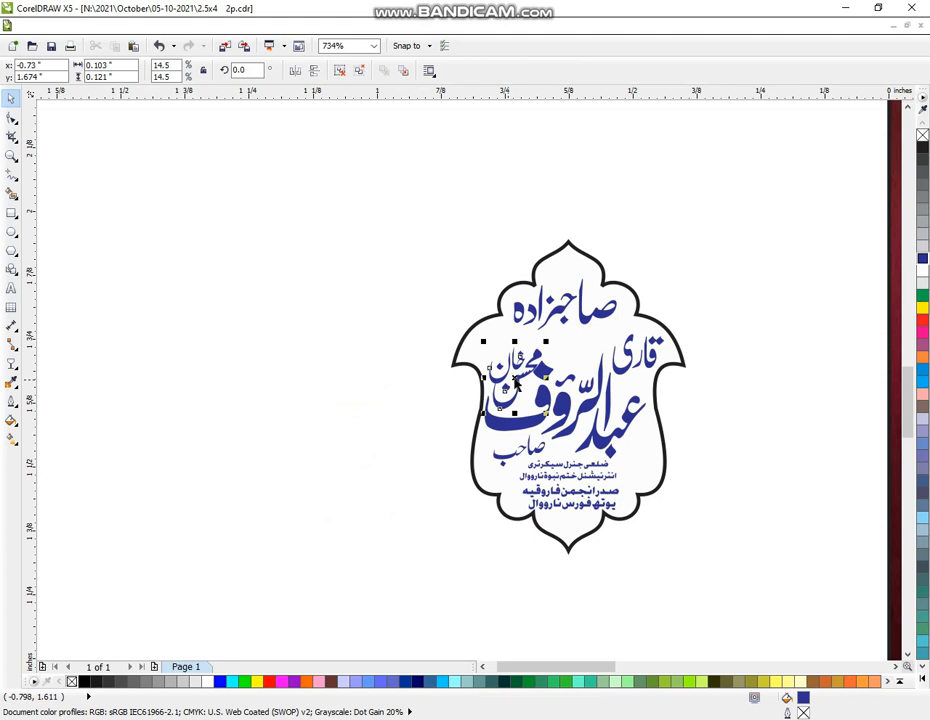
drag(516, 377, 512, 363)
click(381, 195)
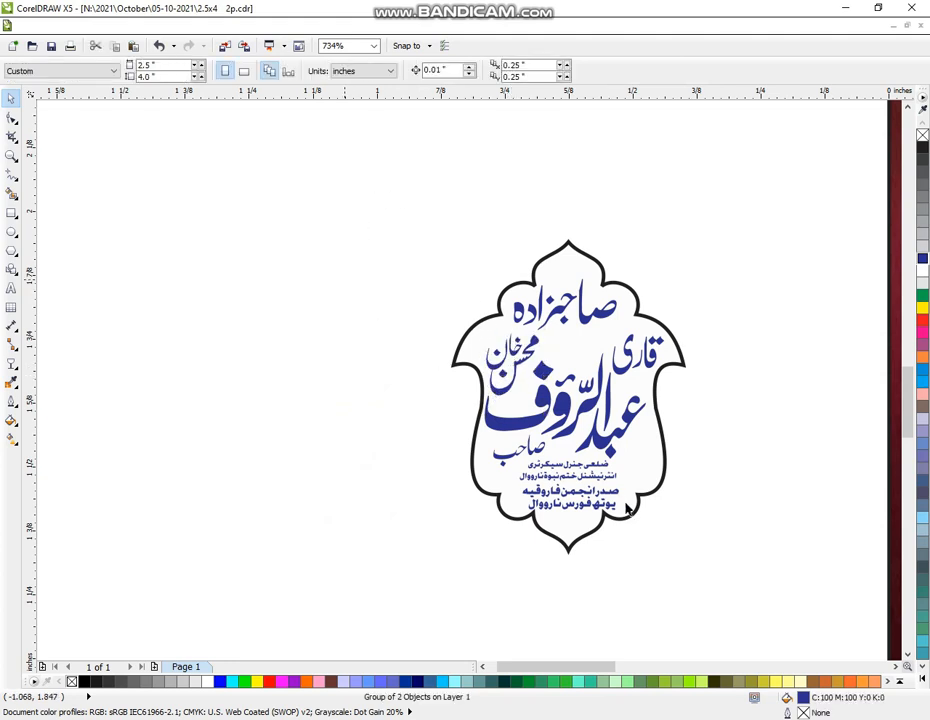
drag(672, 536, 680, 538)
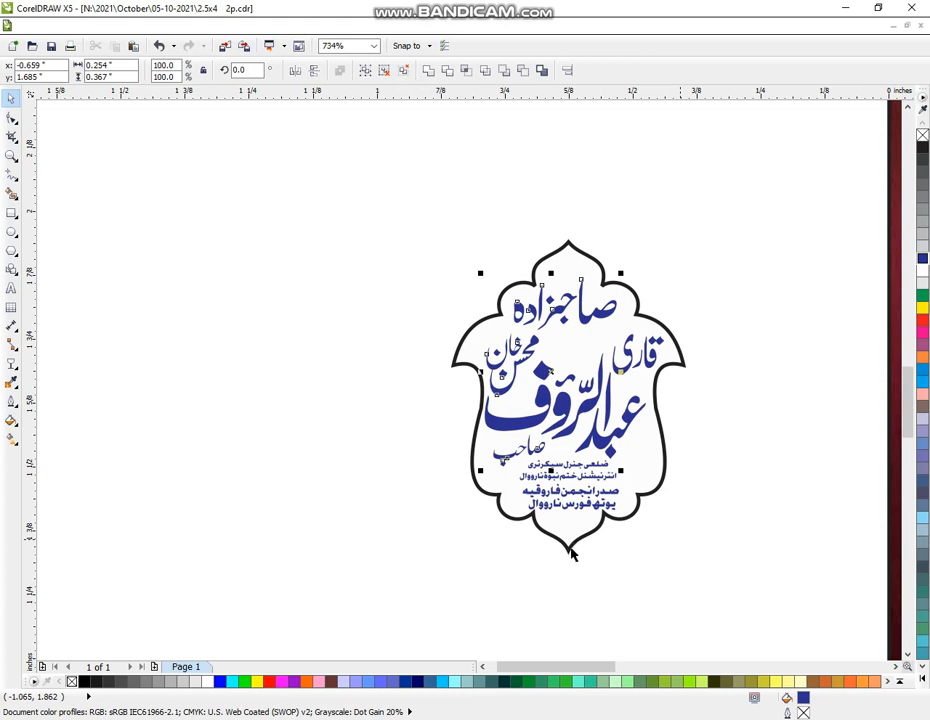
shift+click(569, 555)
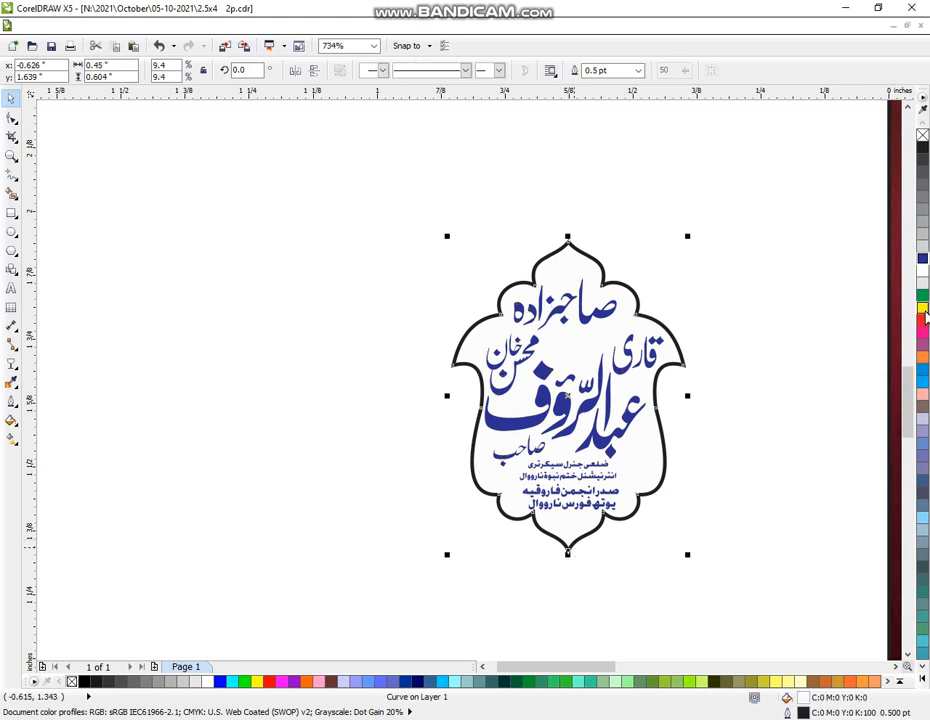
right_click(923, 259)
click(792, 247)
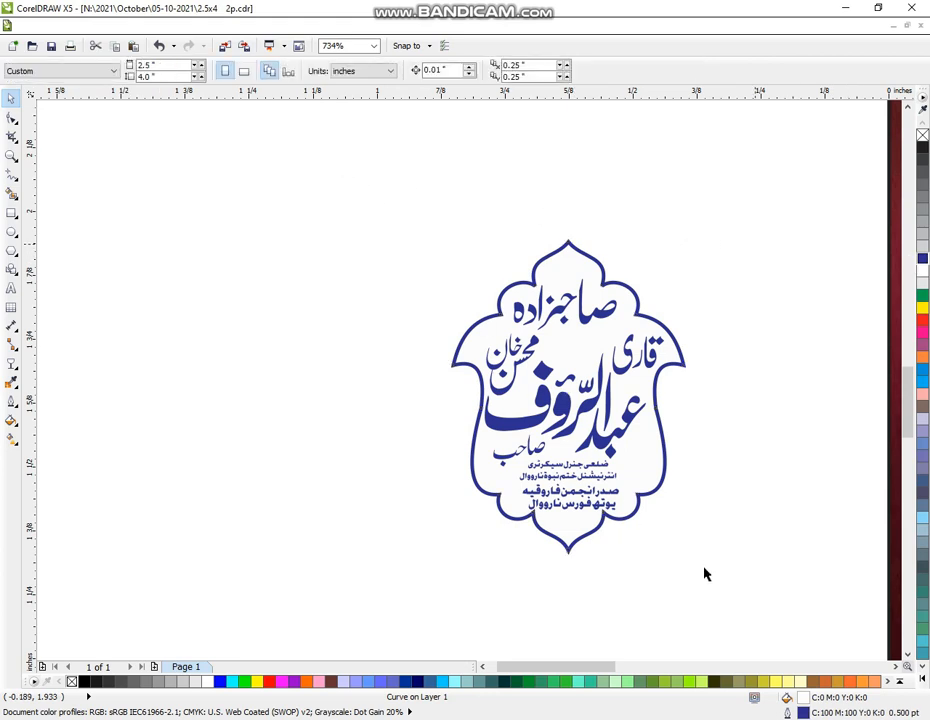
drag(334, 158, 727, 603)
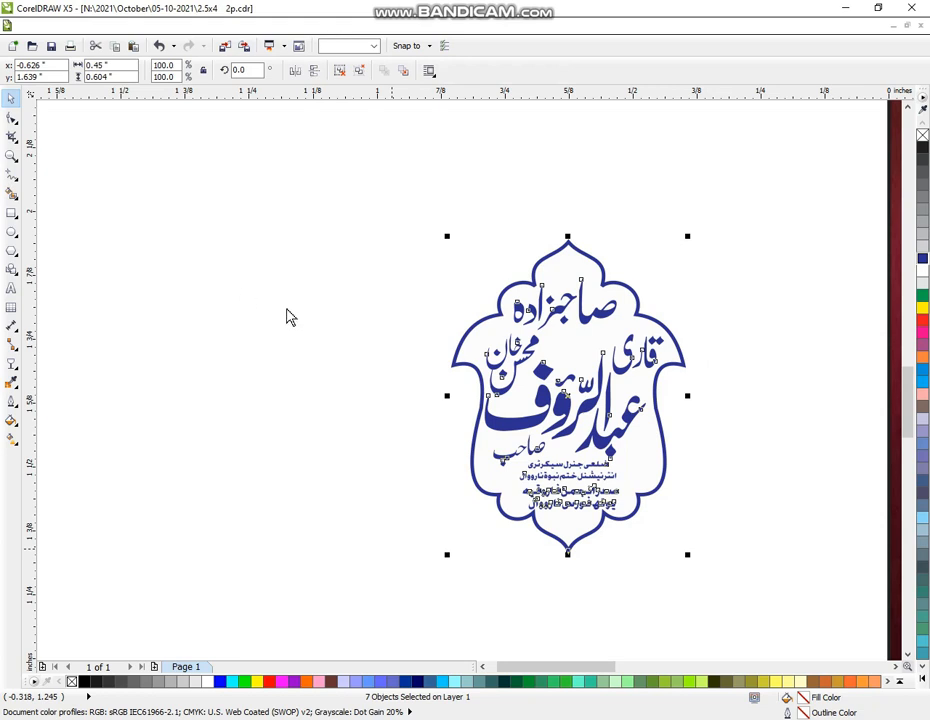
Centre the blue عبدالرؤف badge on the second empty frame slot using E and C alignment
key(z)
right_click(370, 346)
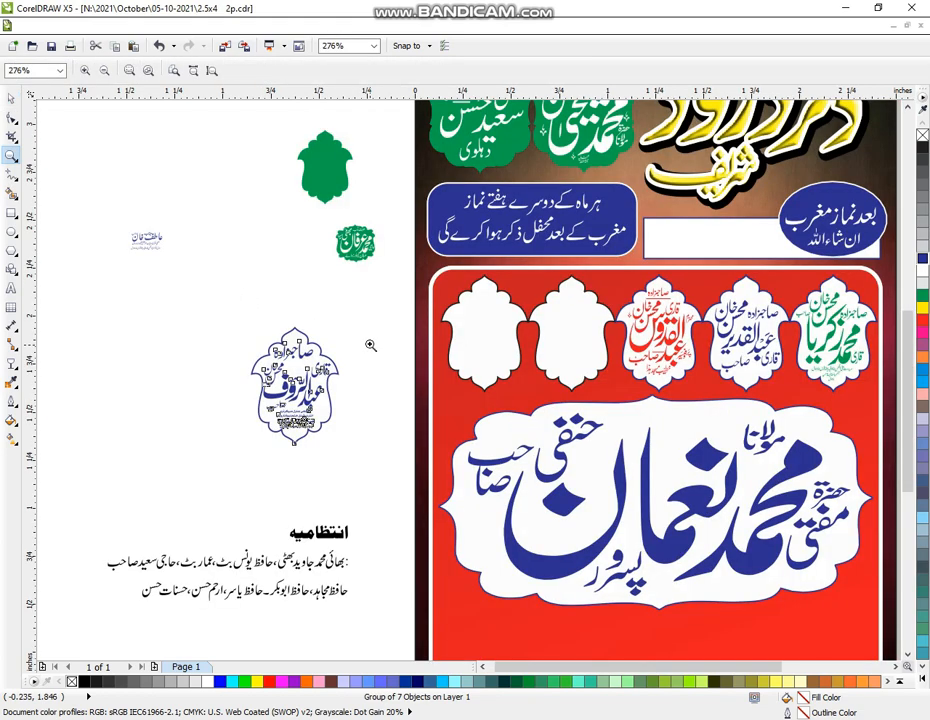
click(11, 98)
click(211, 337)
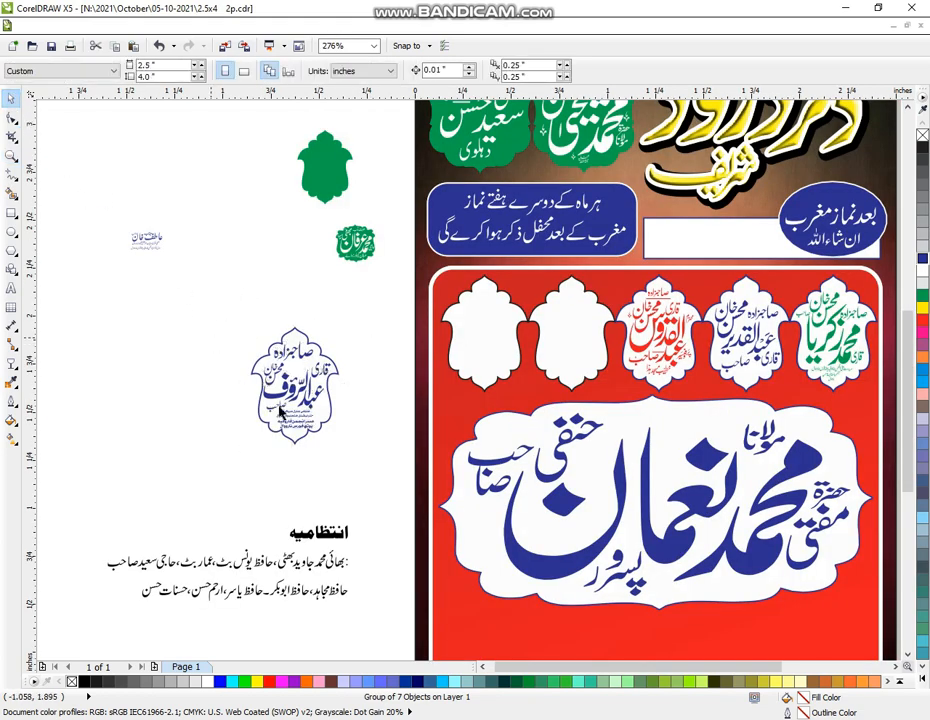
drag(325, 418, 338, 416)
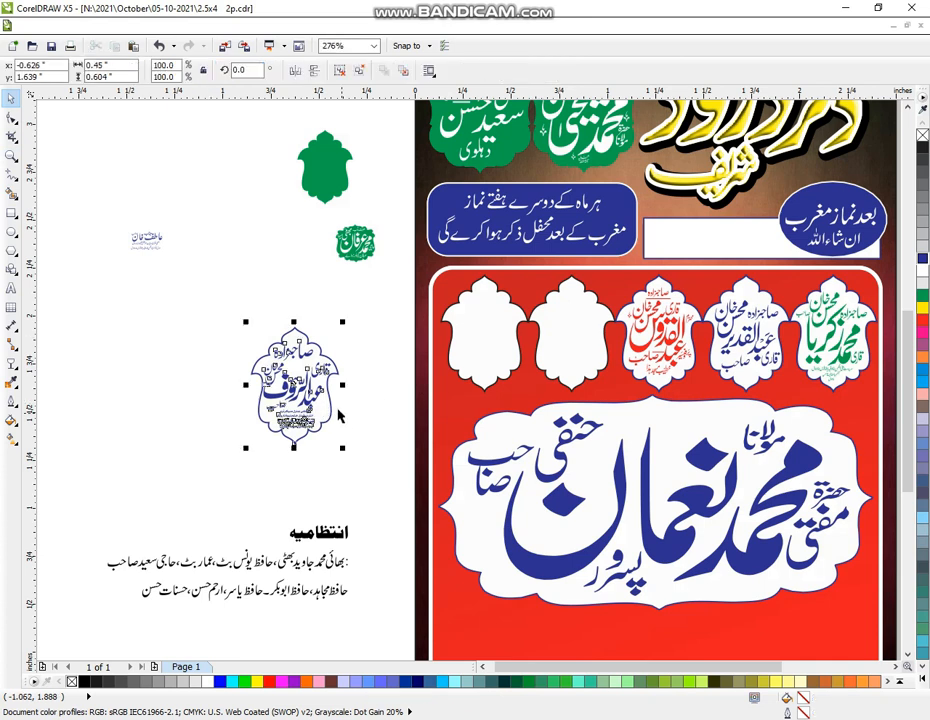
click(568, 353)
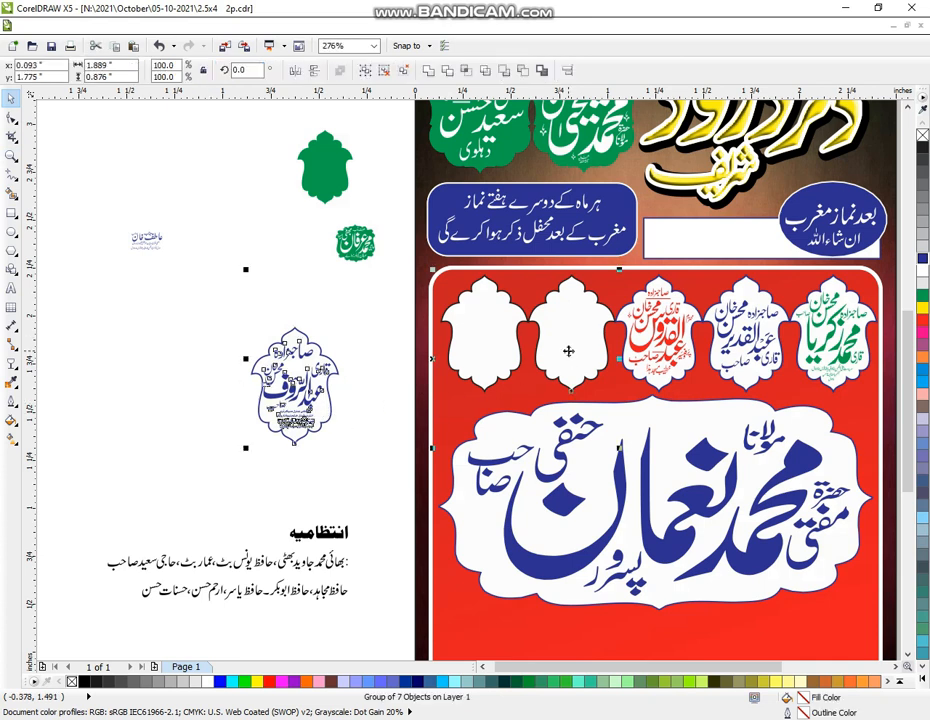
key(e)
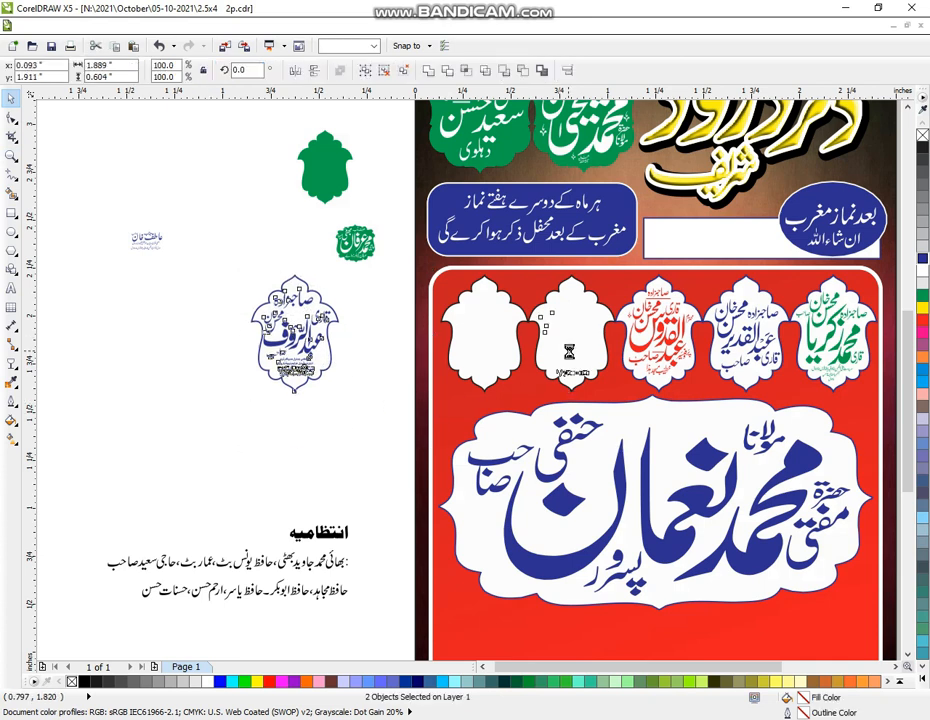
key(c)
Duplicate the last empty frame slot onto the pasteboard beside the page
click(337, 387)
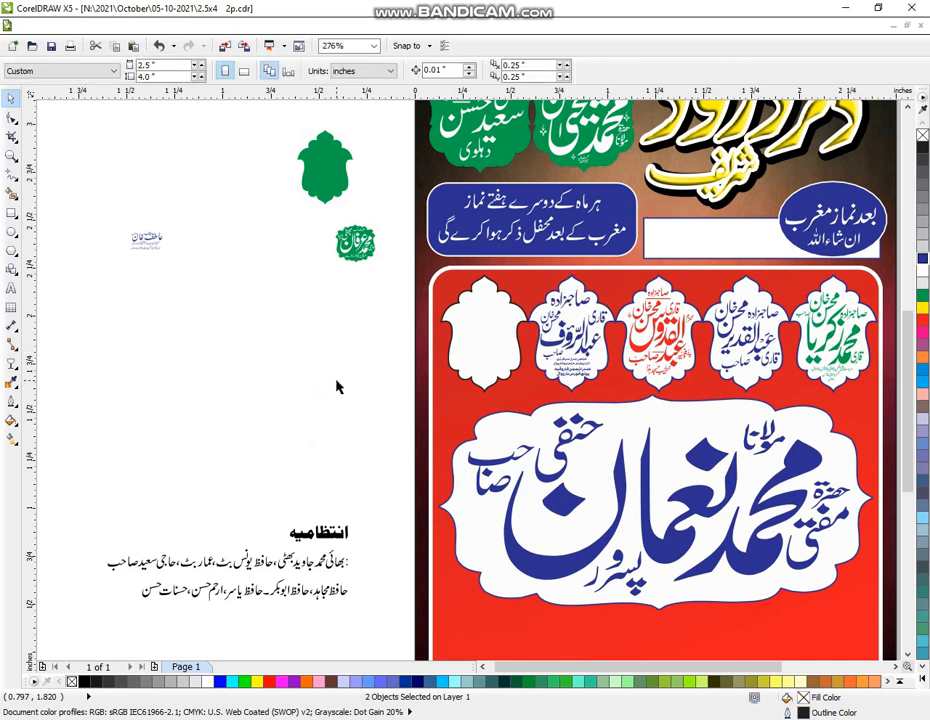
click(476, 364)
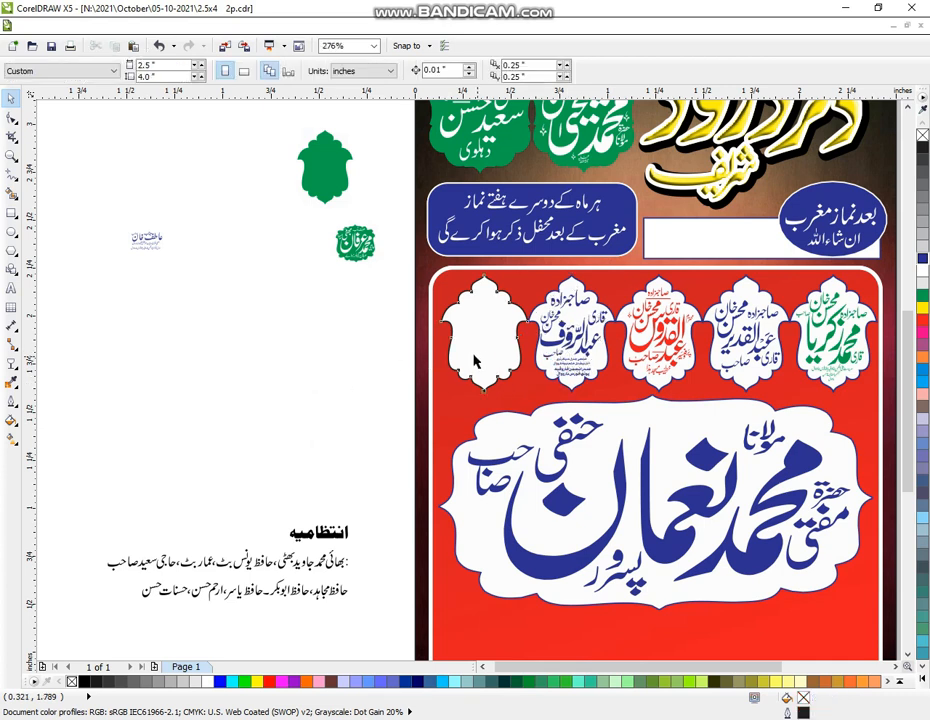
click(486, 343)
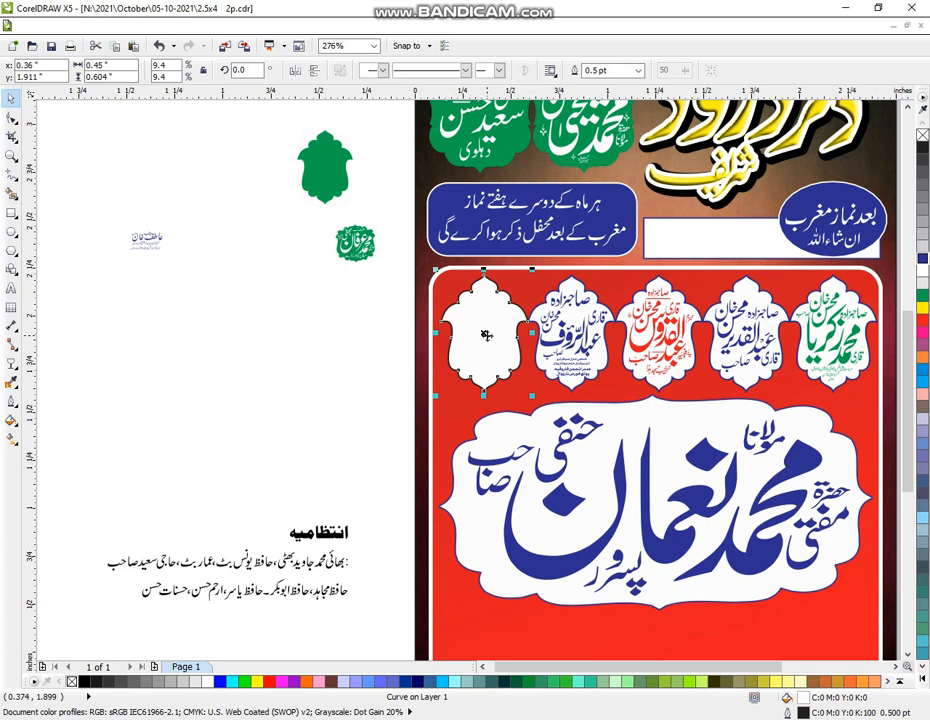
drag(486, 335, 240, 336)
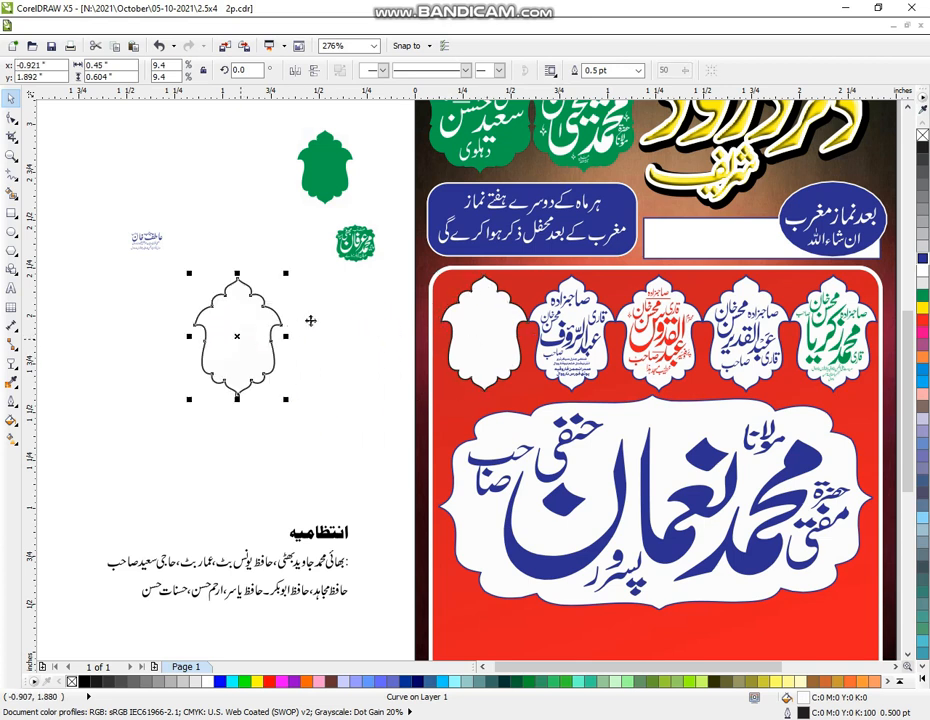
click(394, 217)
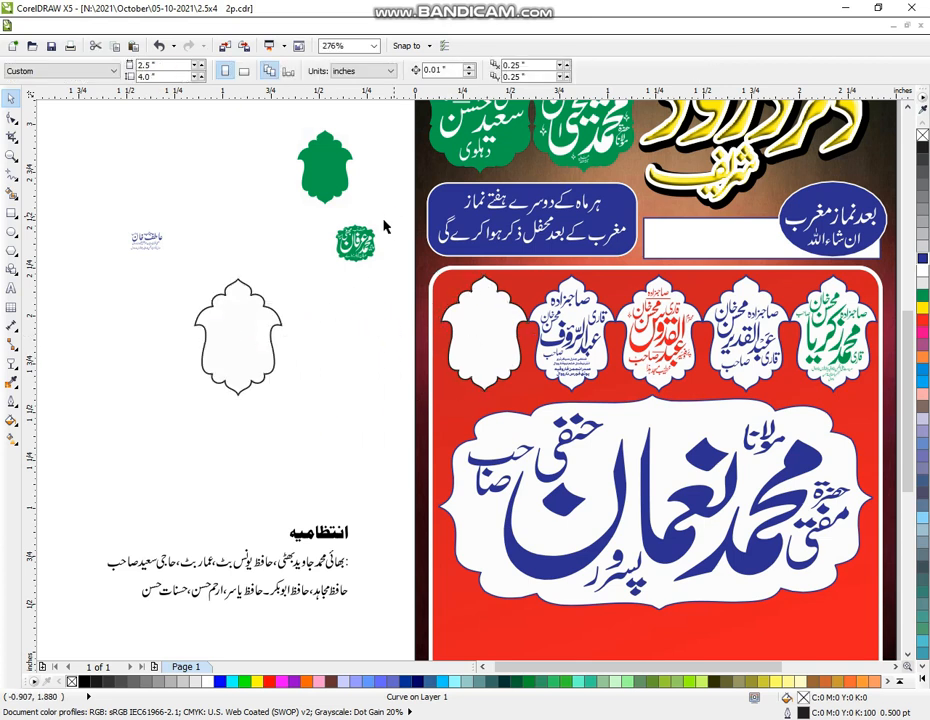
drag(394, 208, 311, 352)
mouse_move(362, 719)
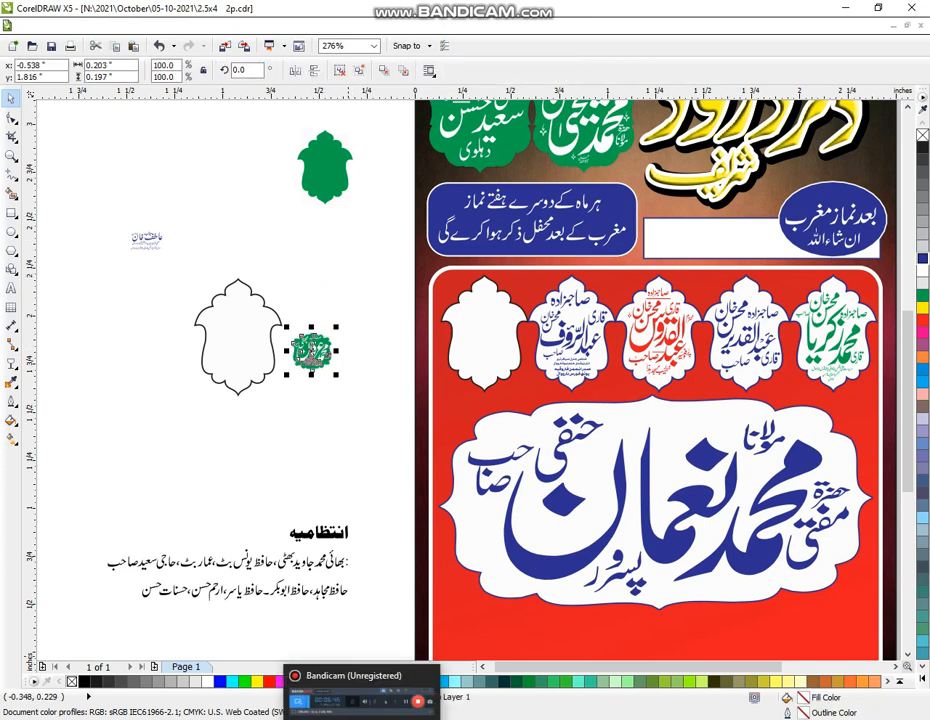
click(12, 155)
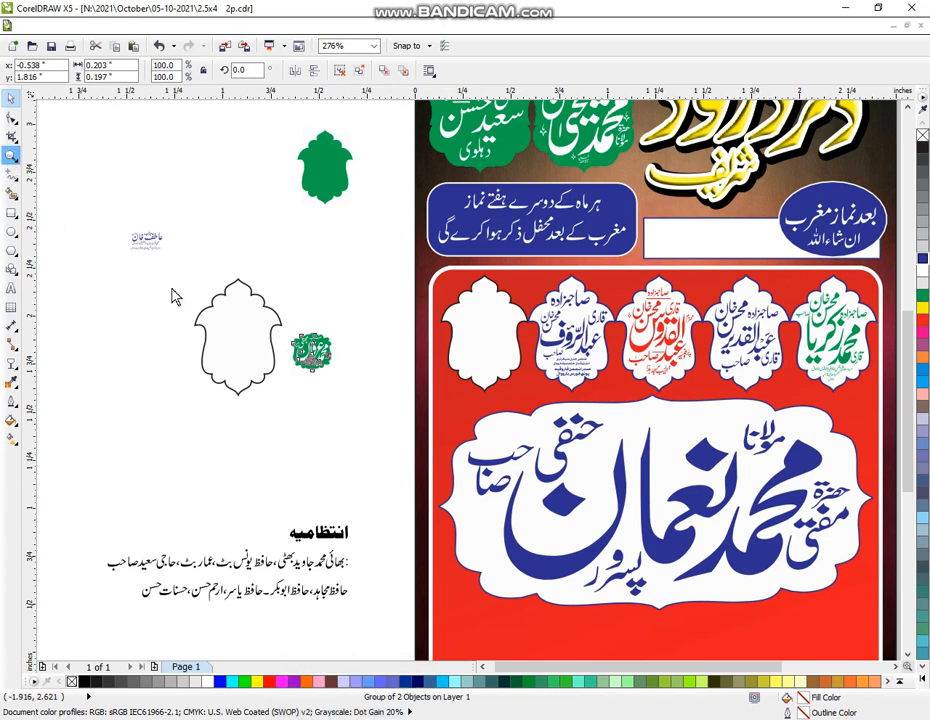
drag(170, 252, 362, 444)
click(12, 99)
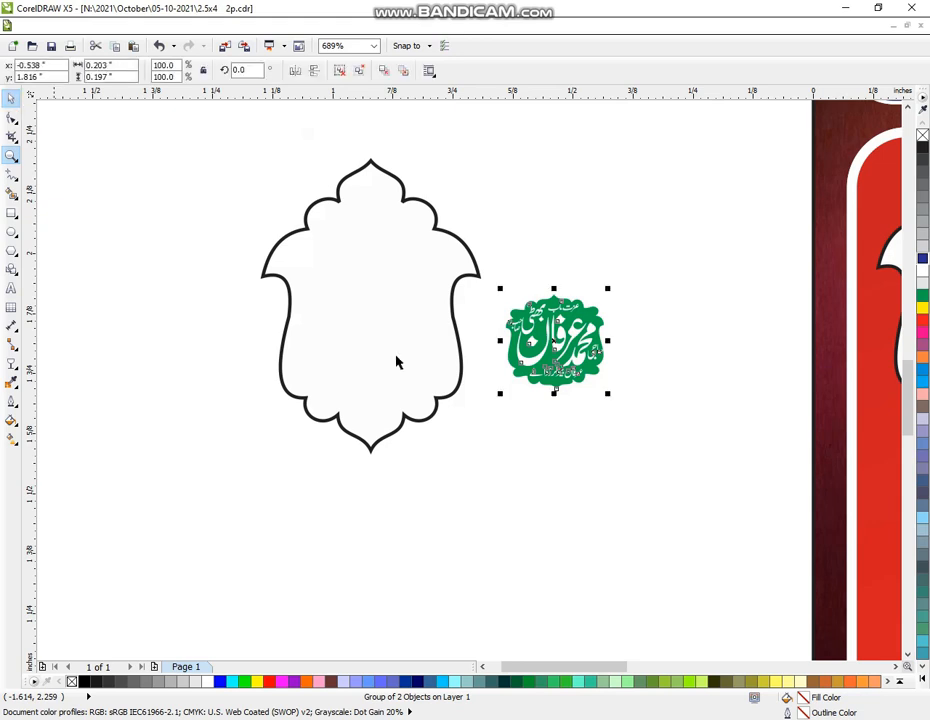
click(631, 435)
click(580, 366)
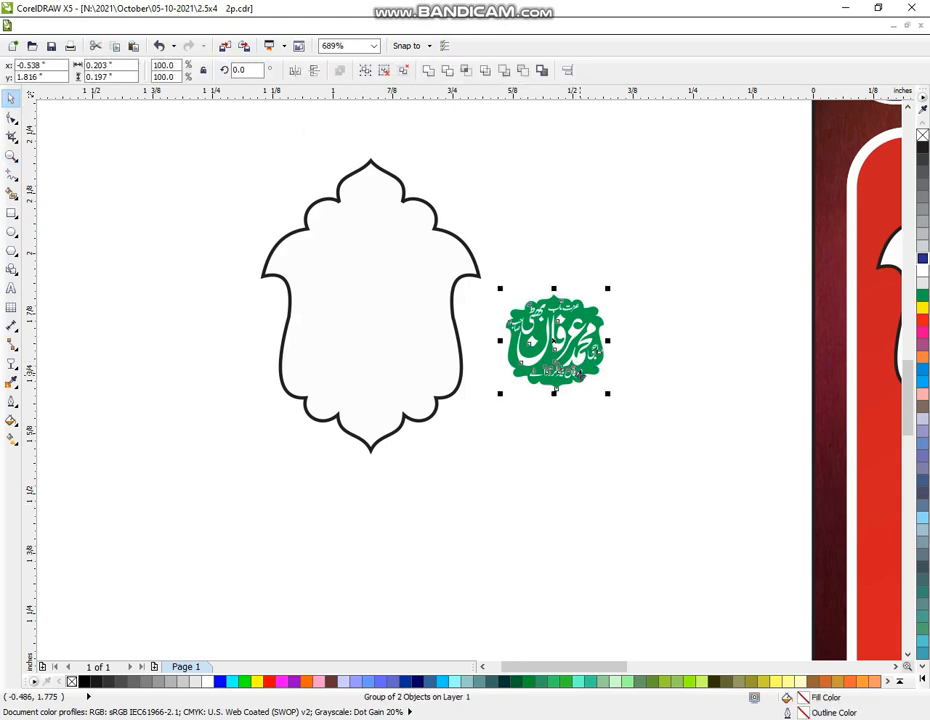
click(634, 345)
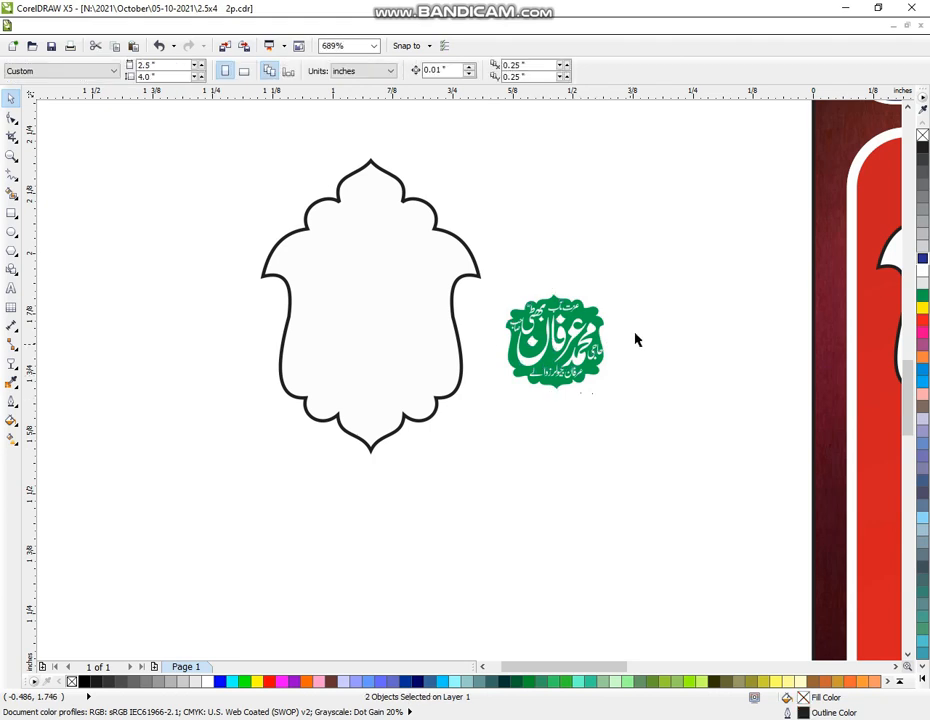
click(579, 365)
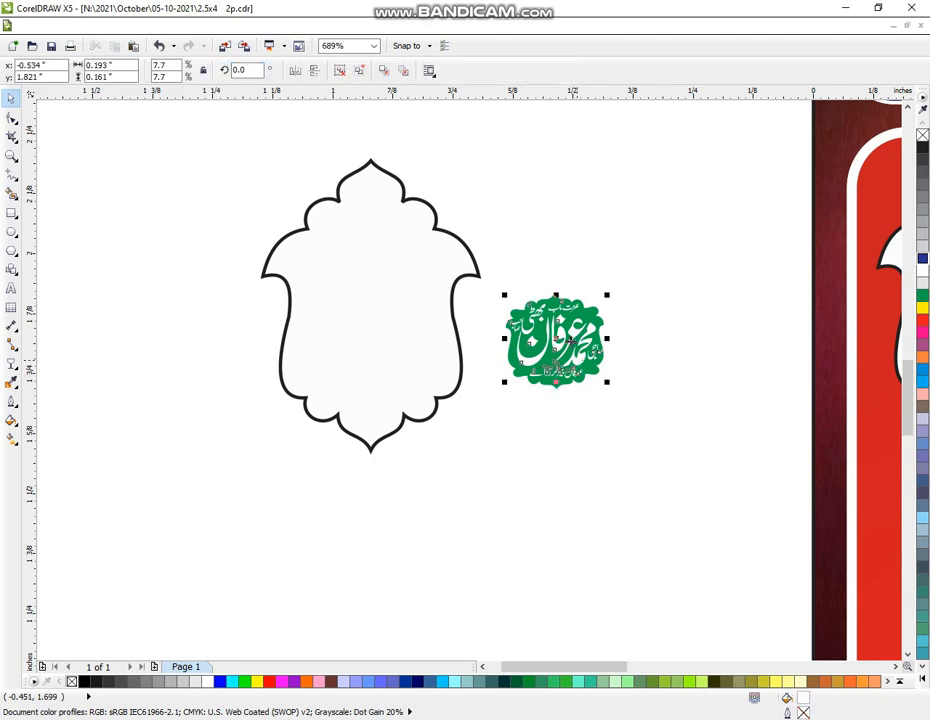
drag(567, 340, 655, 238)
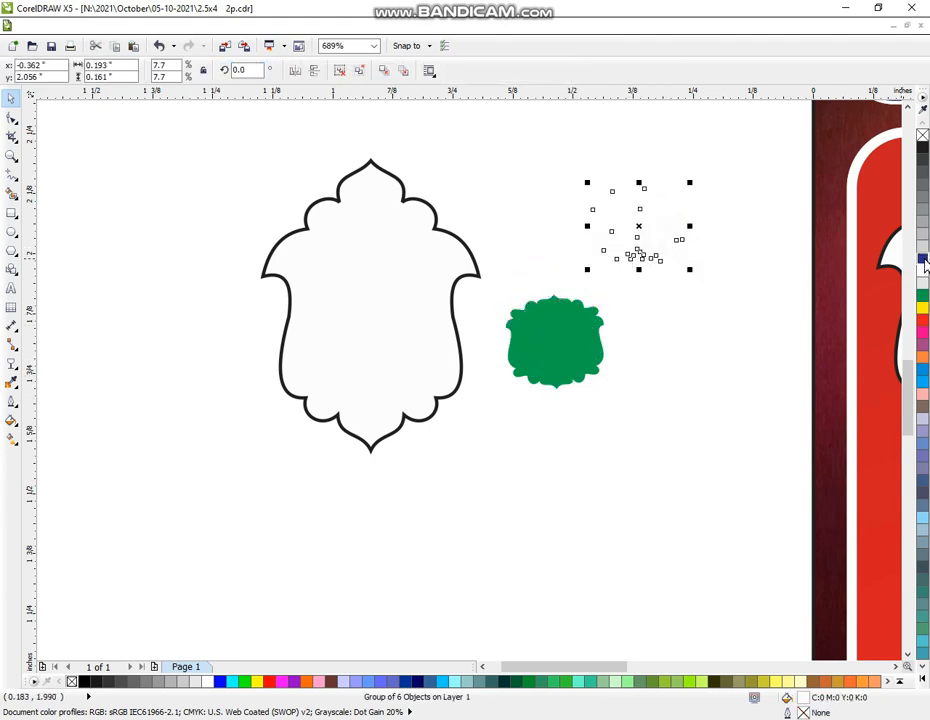
Recolour the calligraphy green and delete the leftover green backing shape
click(923, 259)
click(681, 316)
click(663, 251)
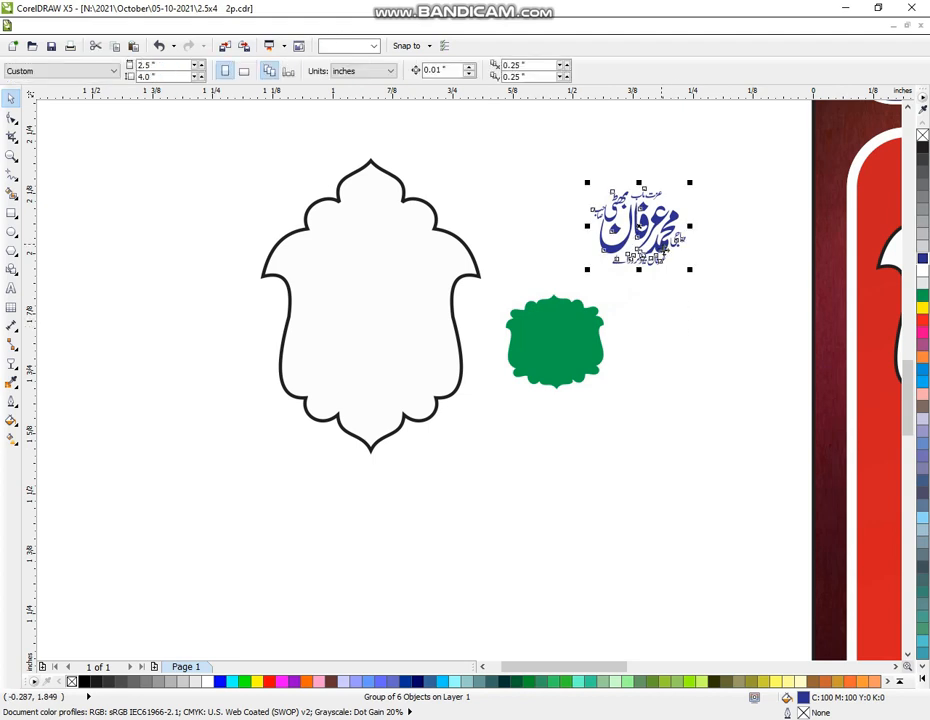
click(923, 294)
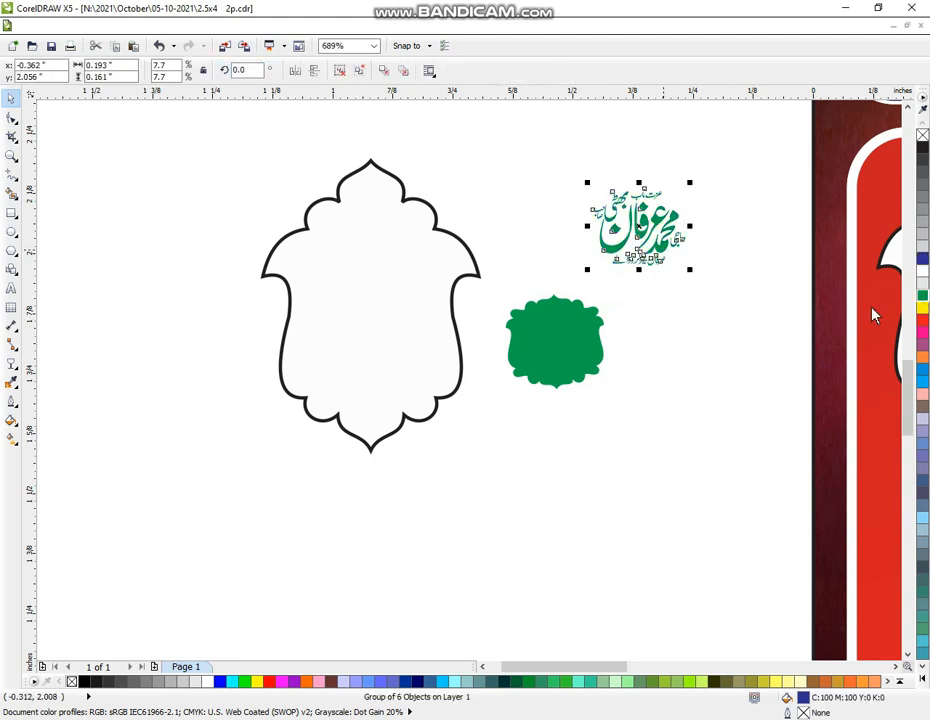
click(666, 371)
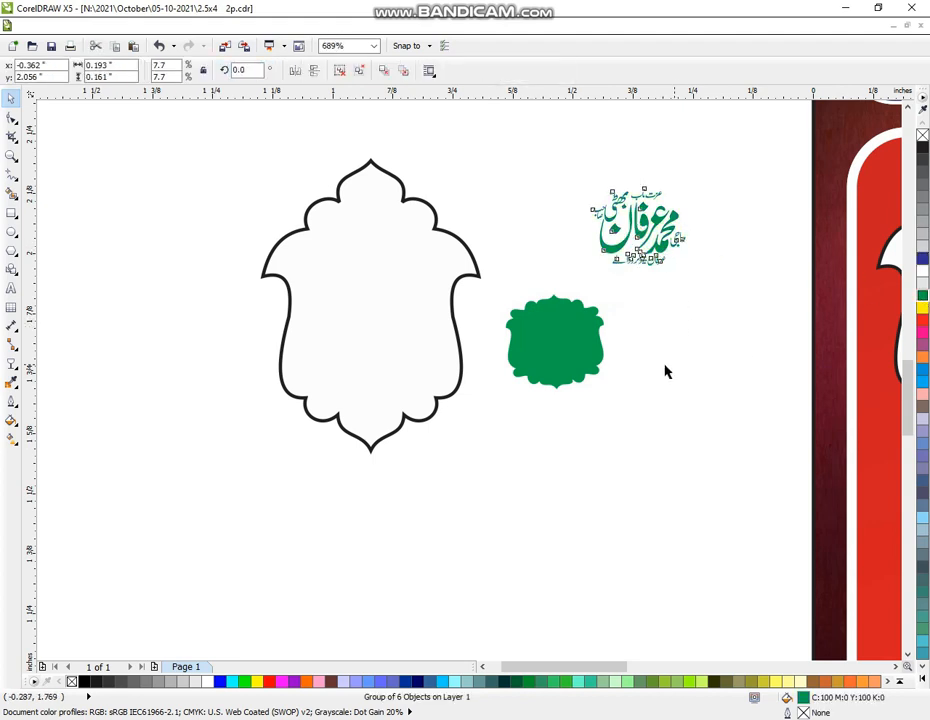
click(589, 356)
key(Delete)
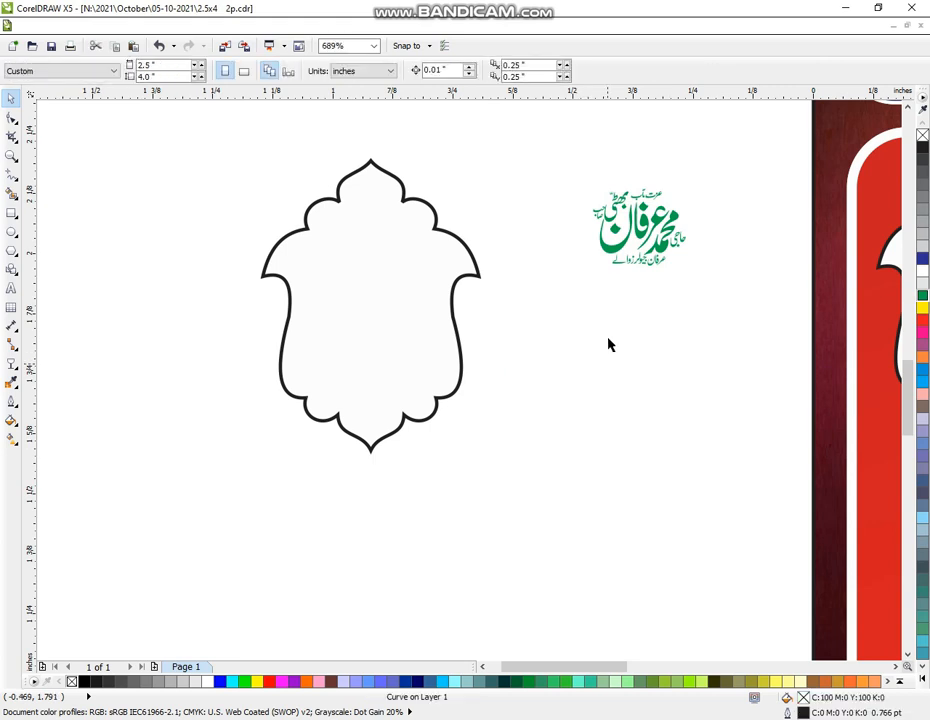
Enlarge the calligraphy to about double size, fit it inside the white frame, and ungroup it
click(616, 266)
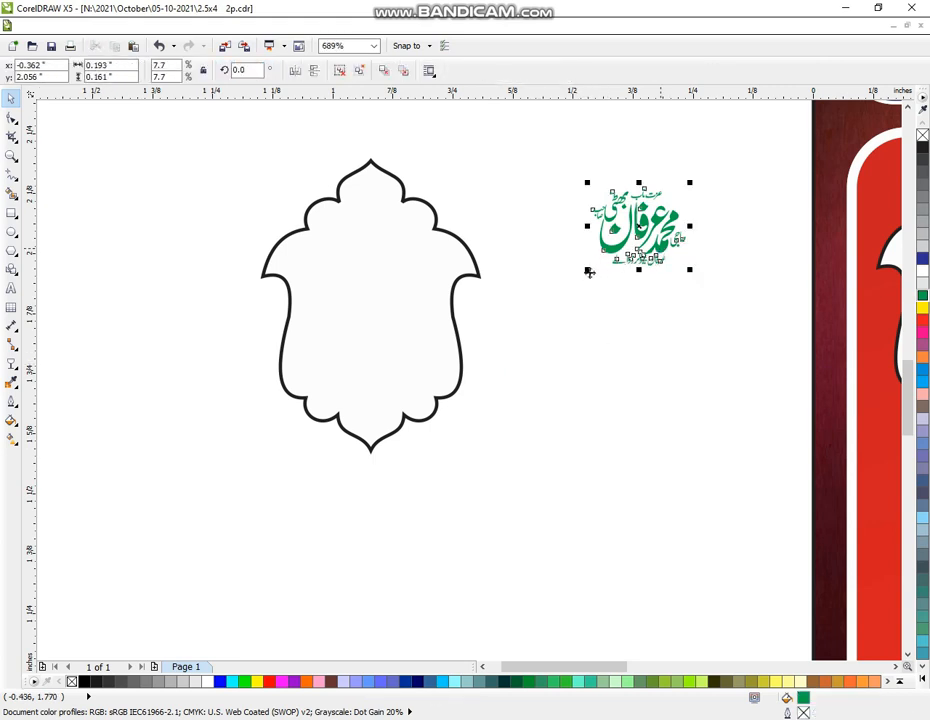
drag(588, 270, 506, 338)
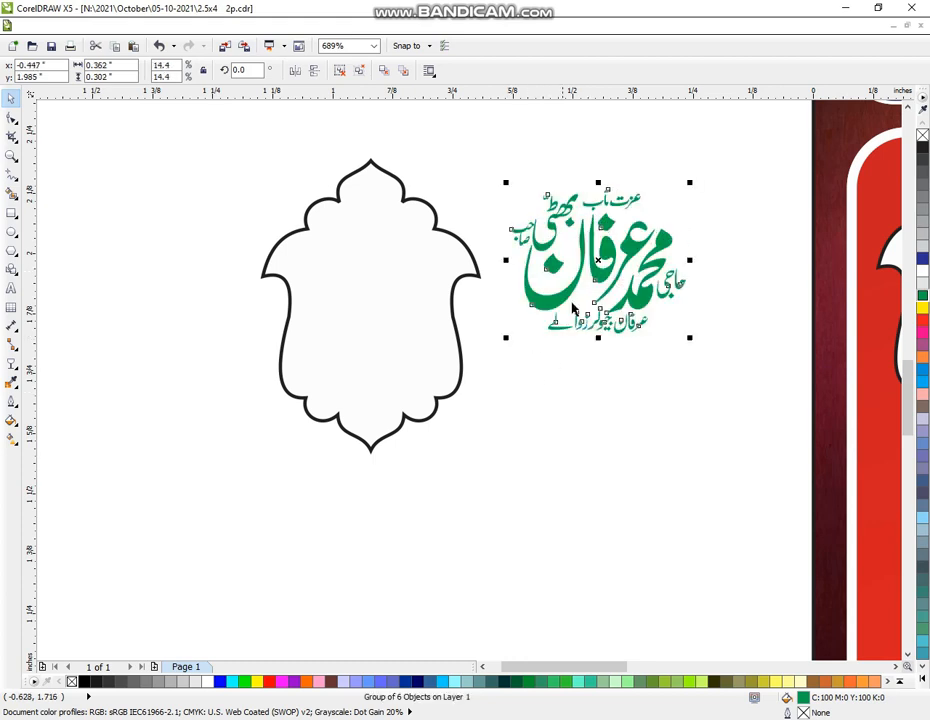
drag(598, 262, 371, 296)
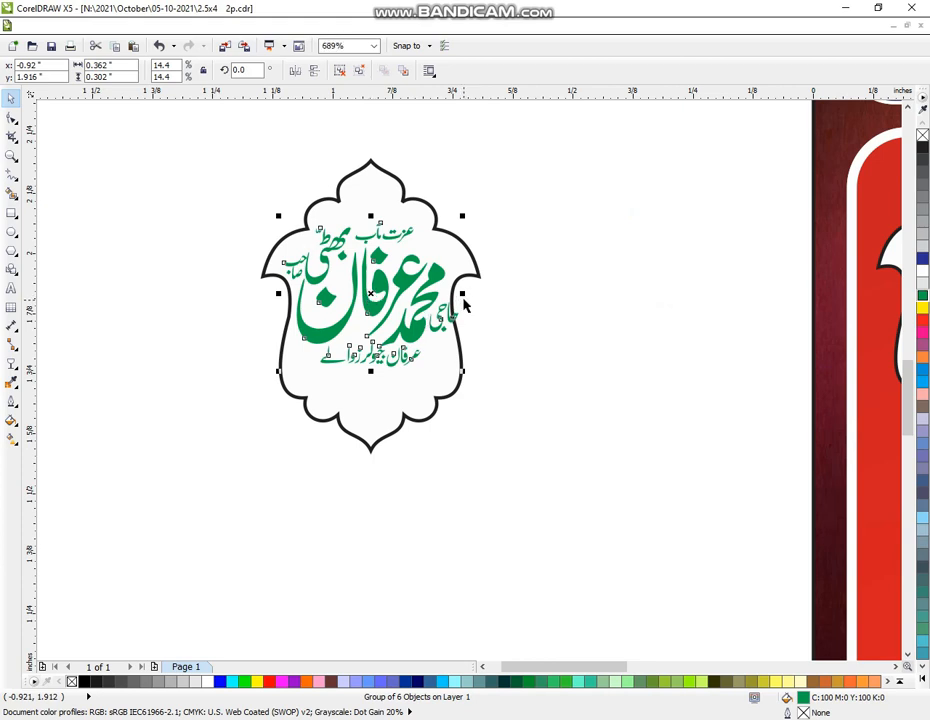
drag(462, 294, 452, 294)
click(531, 326)
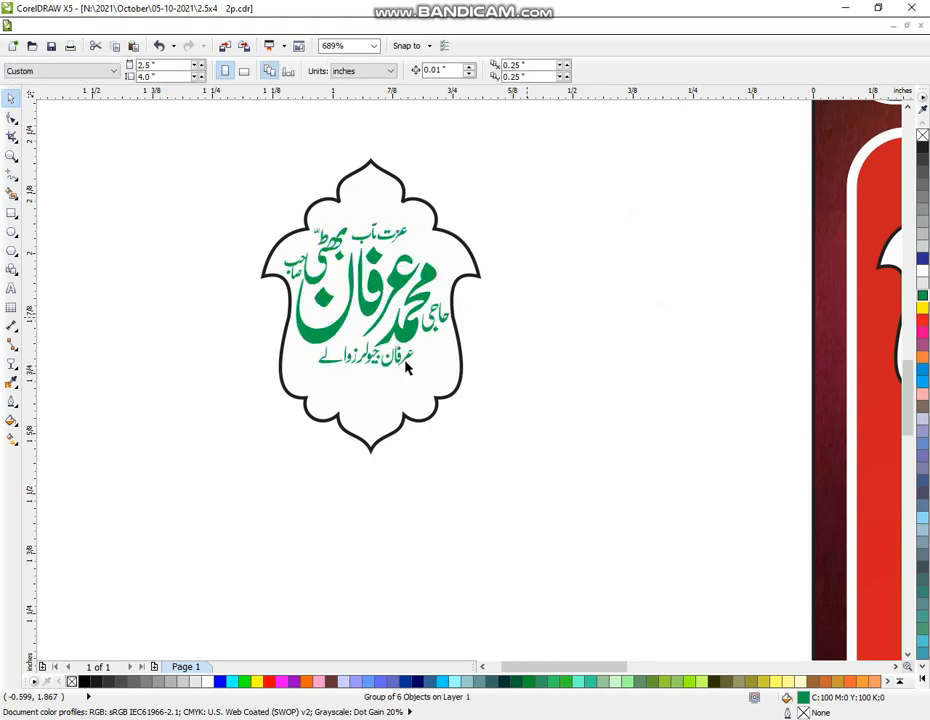
click(397, 364)
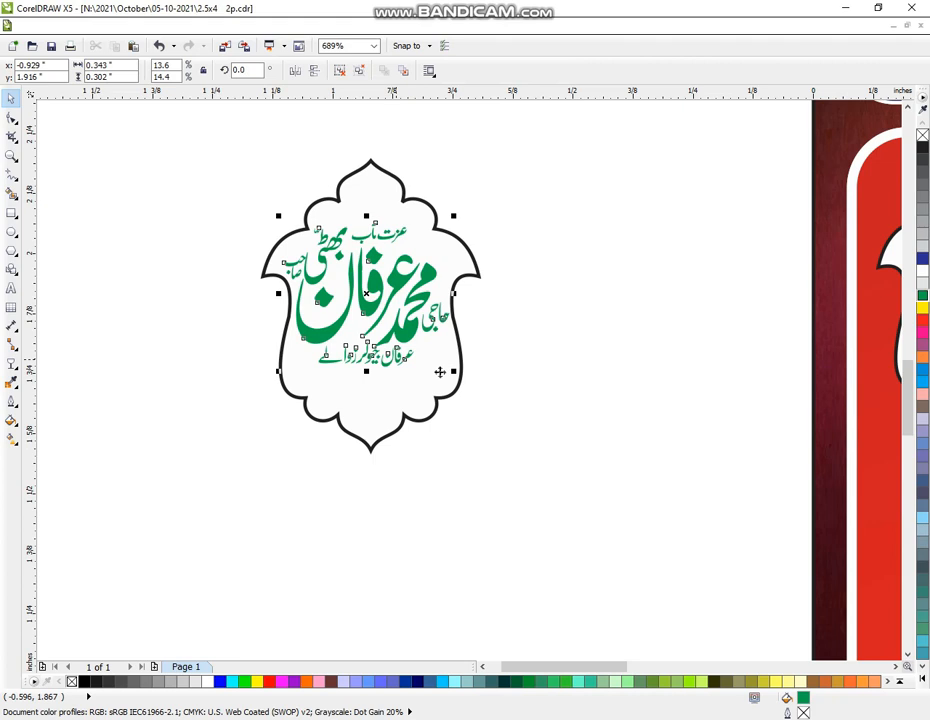
key(ctrl+u)
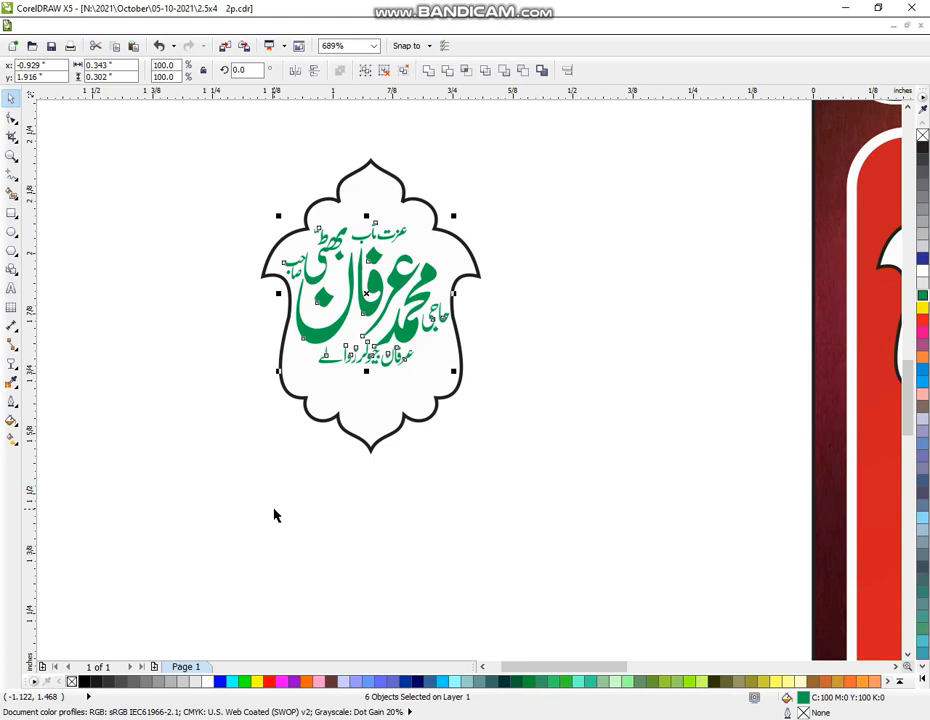
Enlarge the small Urdu lines below and above the badge's main name
key(Escape)
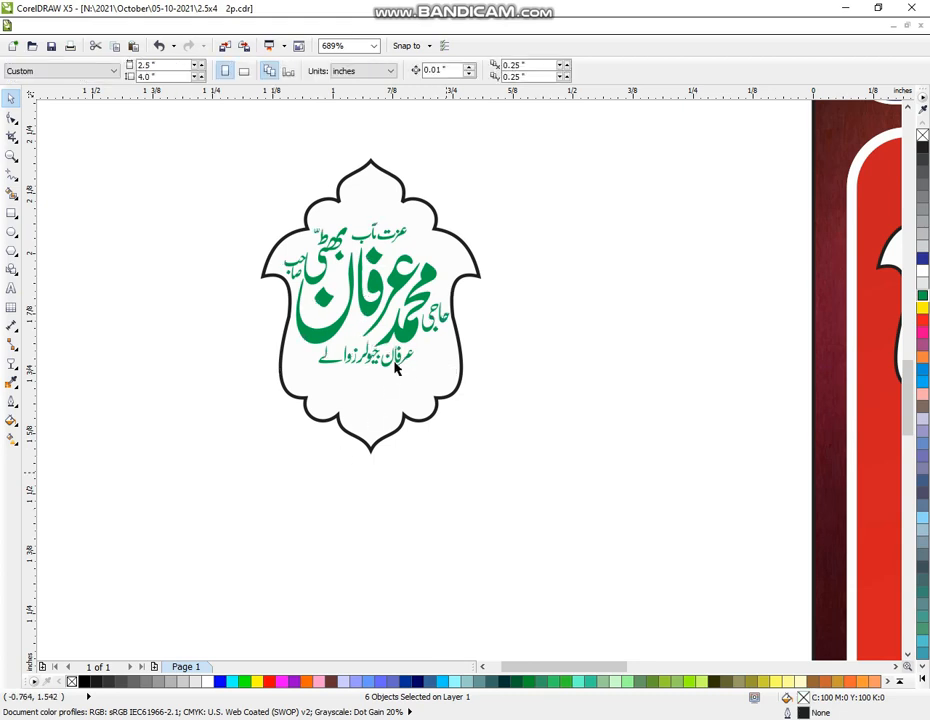
click(395, 370)
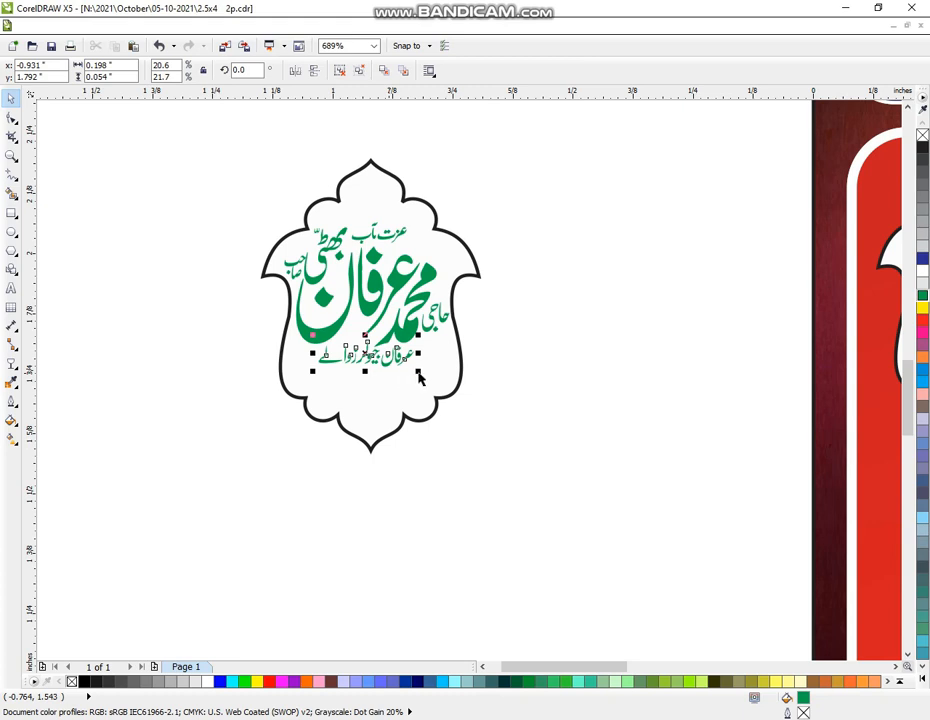
drag(420, 377, 463, 386)
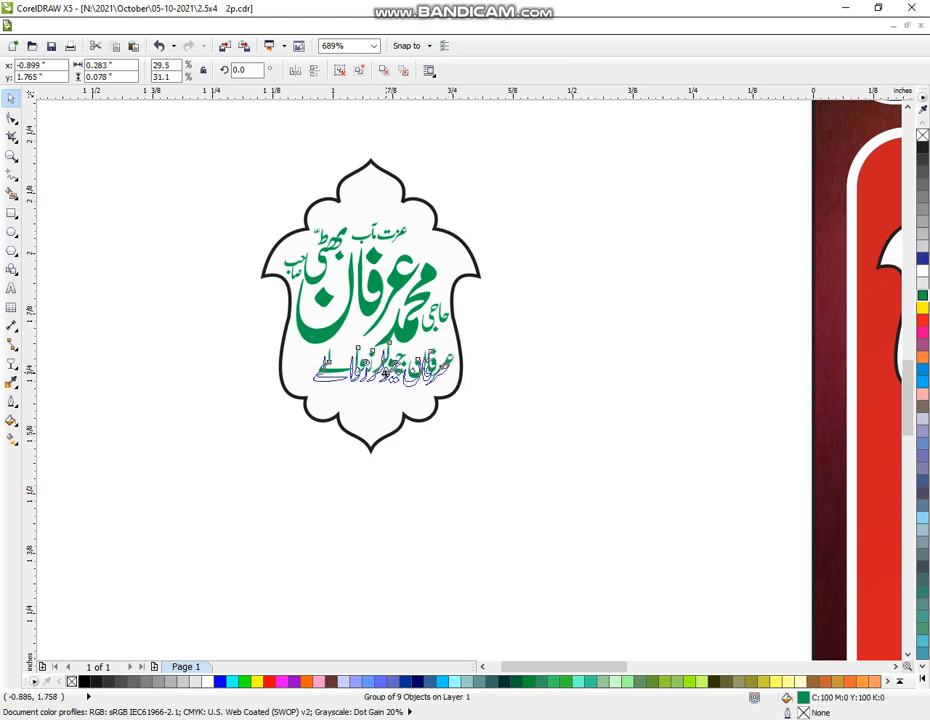
drag(387, 371, 378, 377)
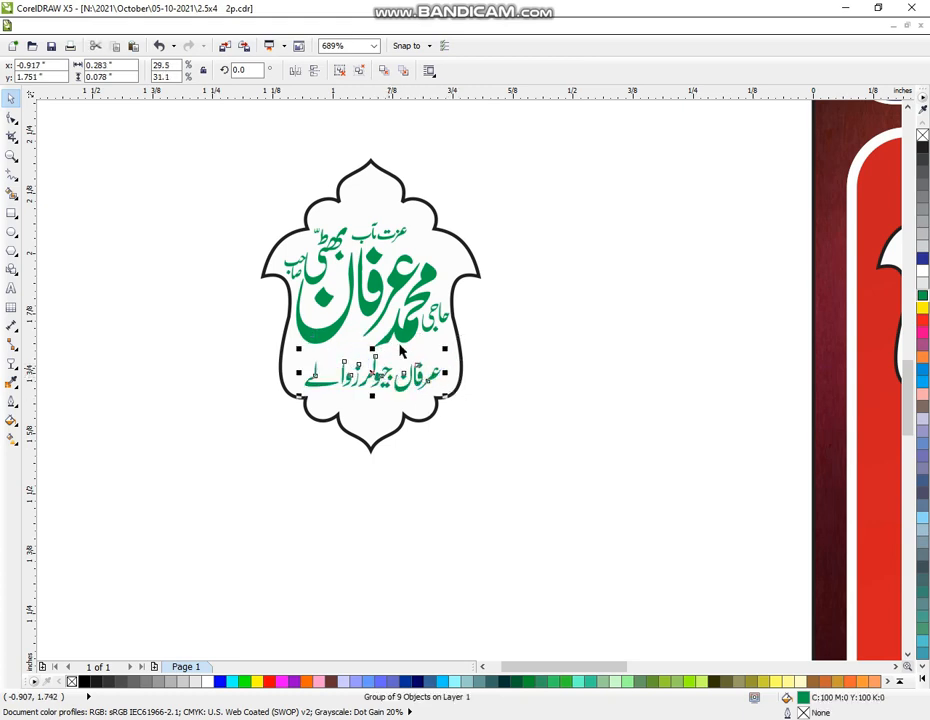
click(471, 193)
drag(345, 244, 470, 185)
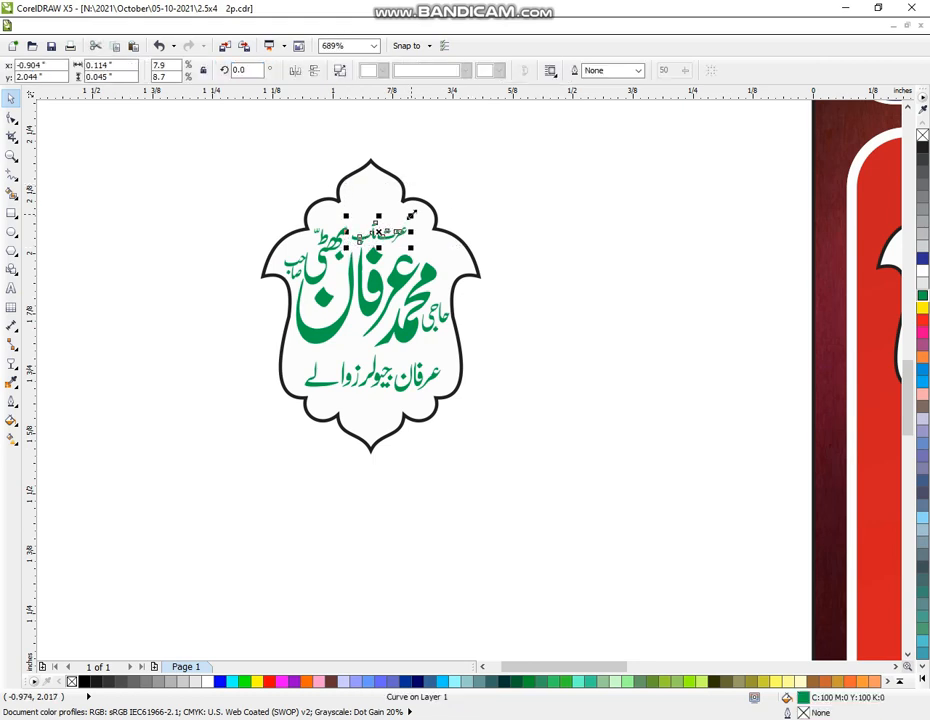
drag(412, 215, 387, 224)
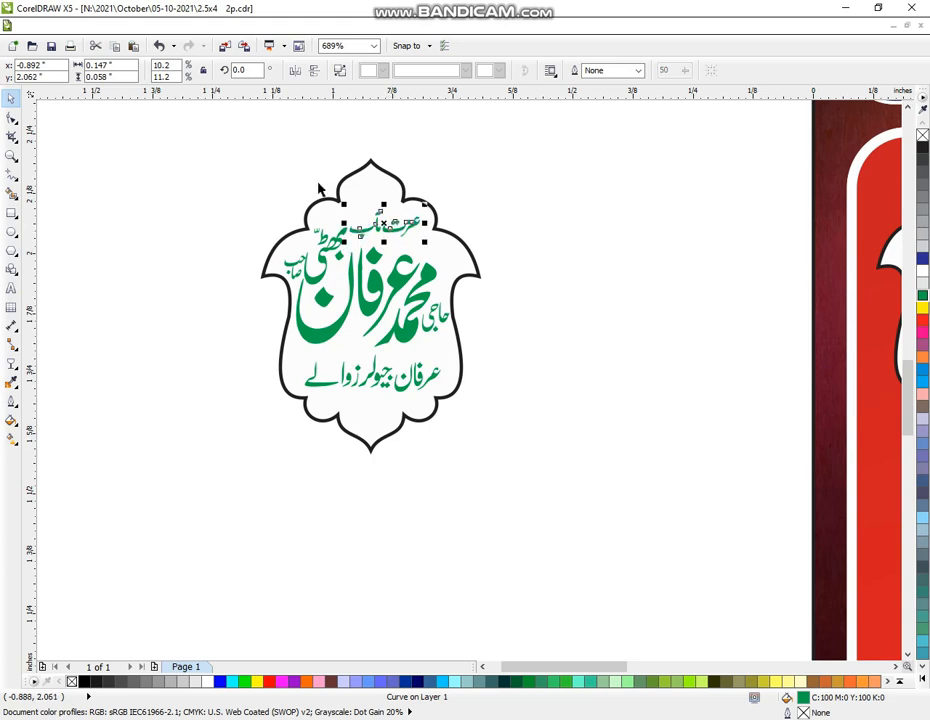
Give the badge frame a dark blue outline and group all the badge's parts
click(411, 421)
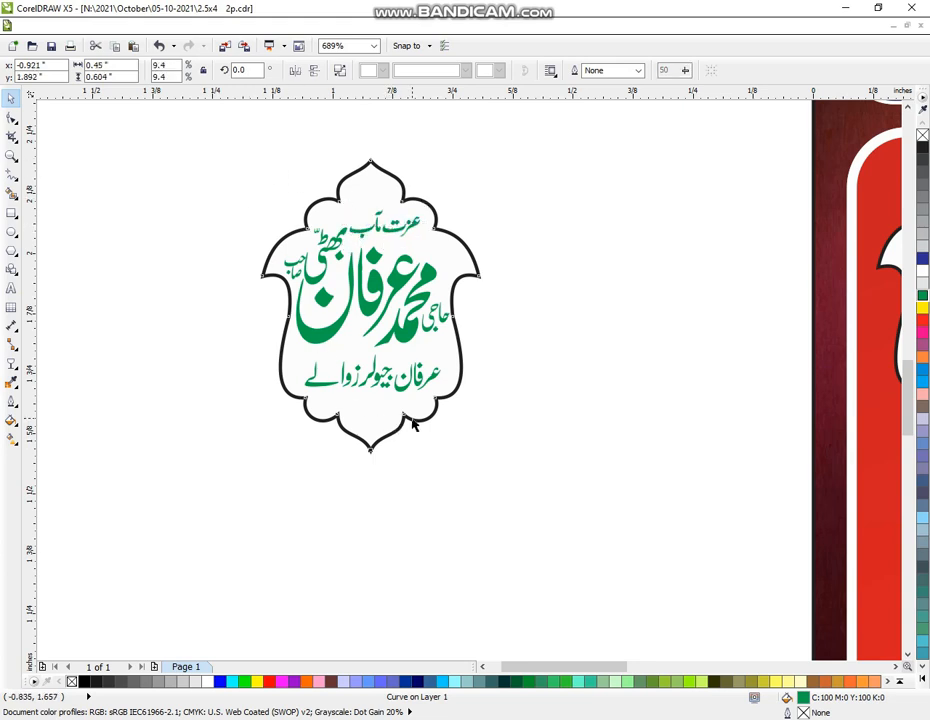
right_click(922, 258)
click(225, 178)
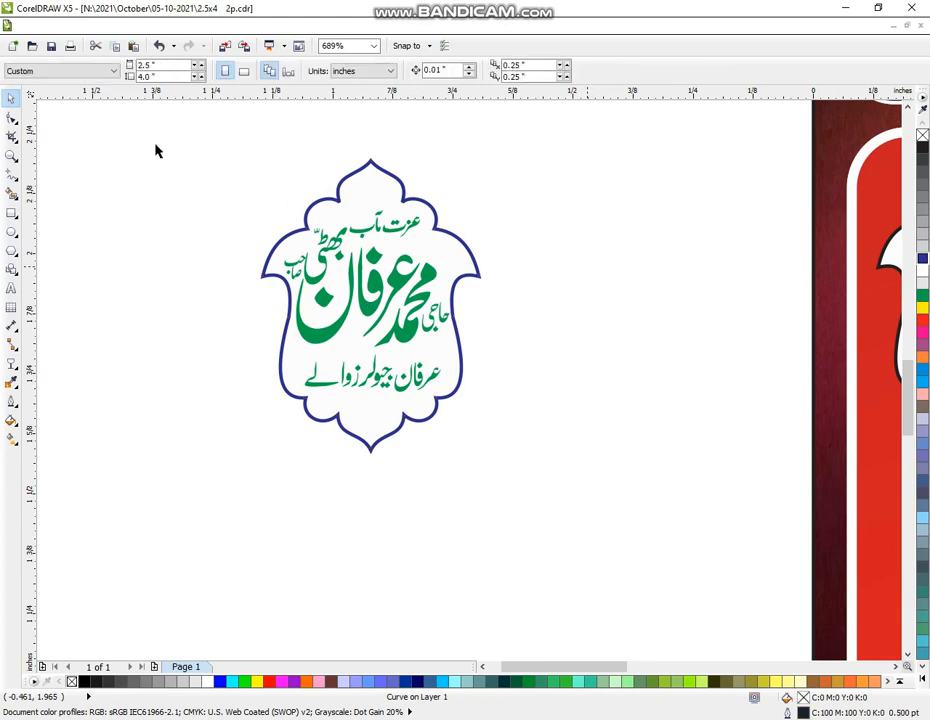
drag(137, 127, 611, 556)
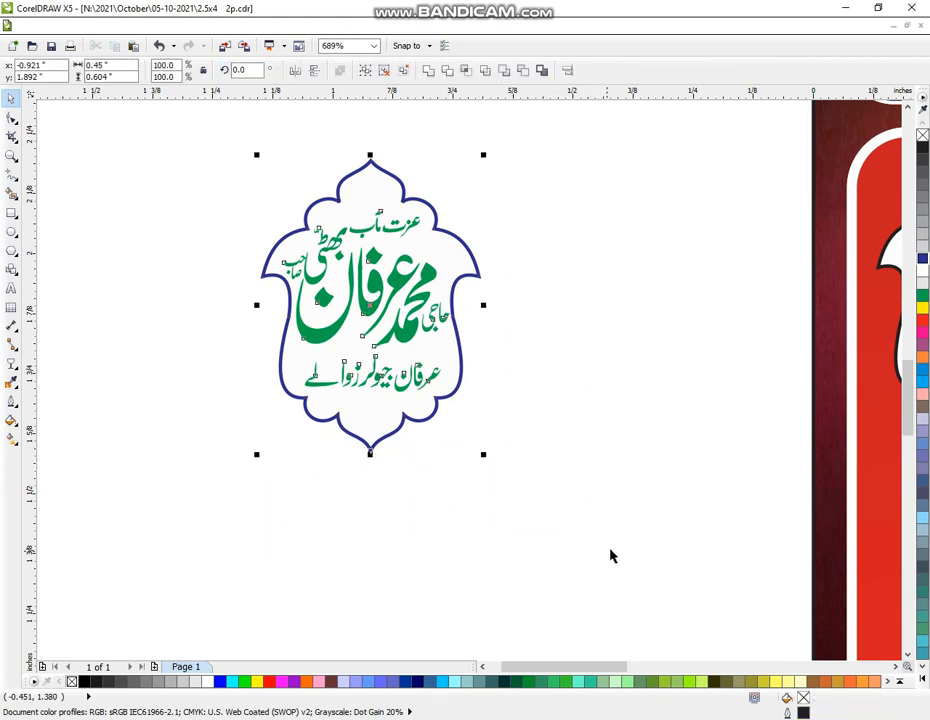
key(ctrl+g)
click(11, 155)
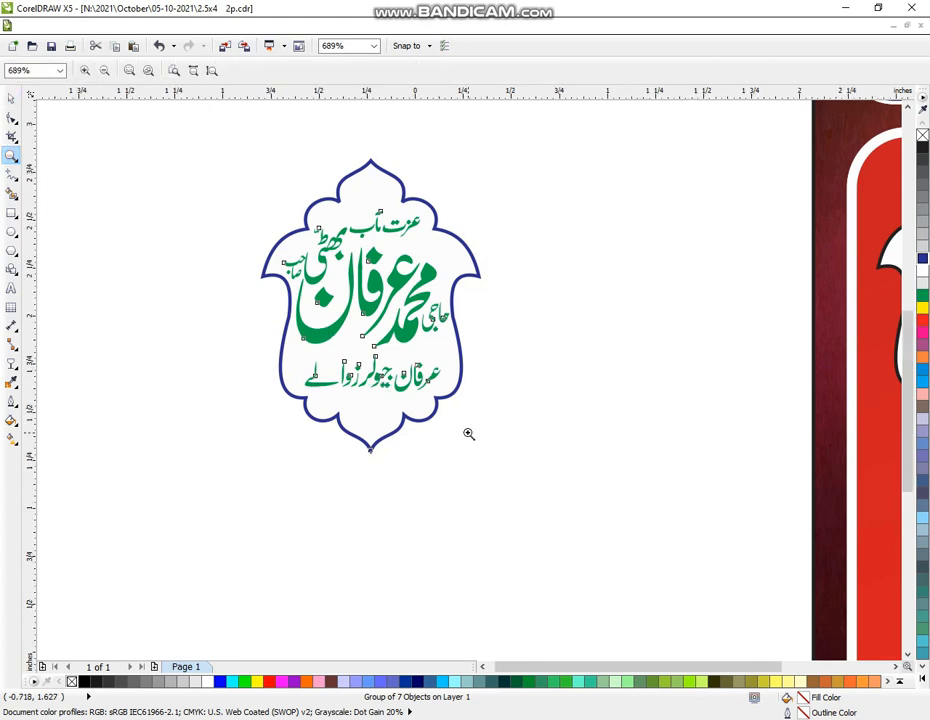
right_click(467, 434)
Centre the grouped green name badge over the empty white frame in the badge row
click(10, 99)
click(257, 450)
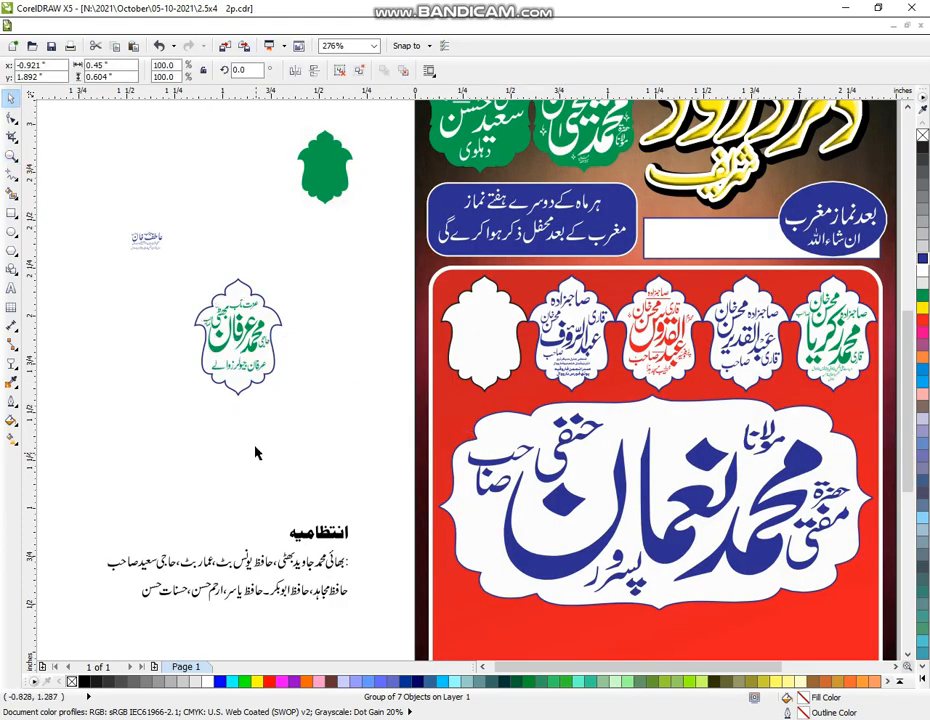
click(248, 376)
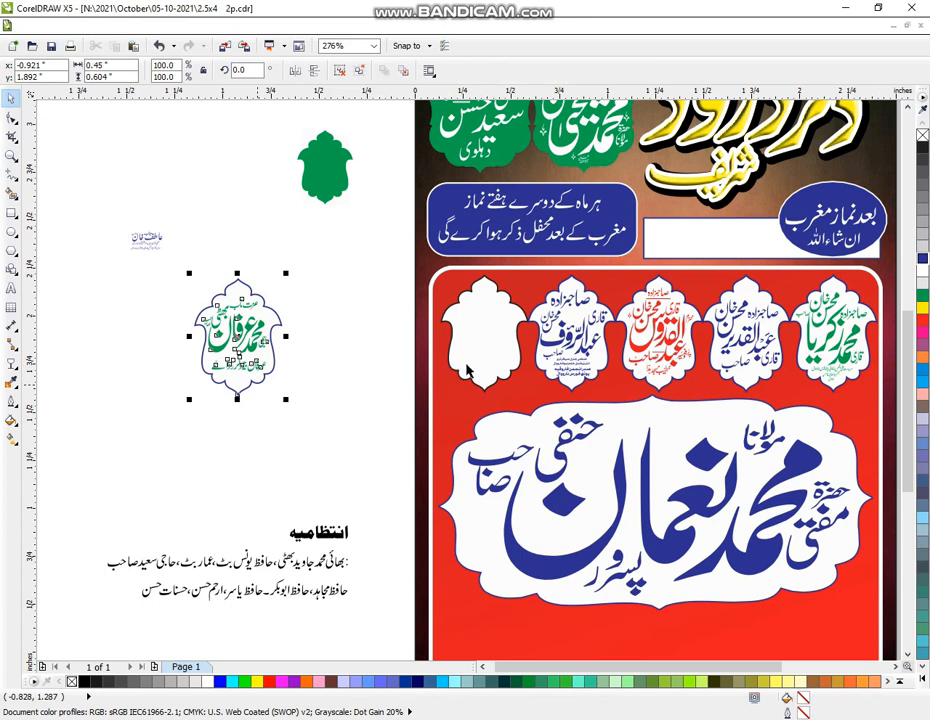
shift+click(492, 348)
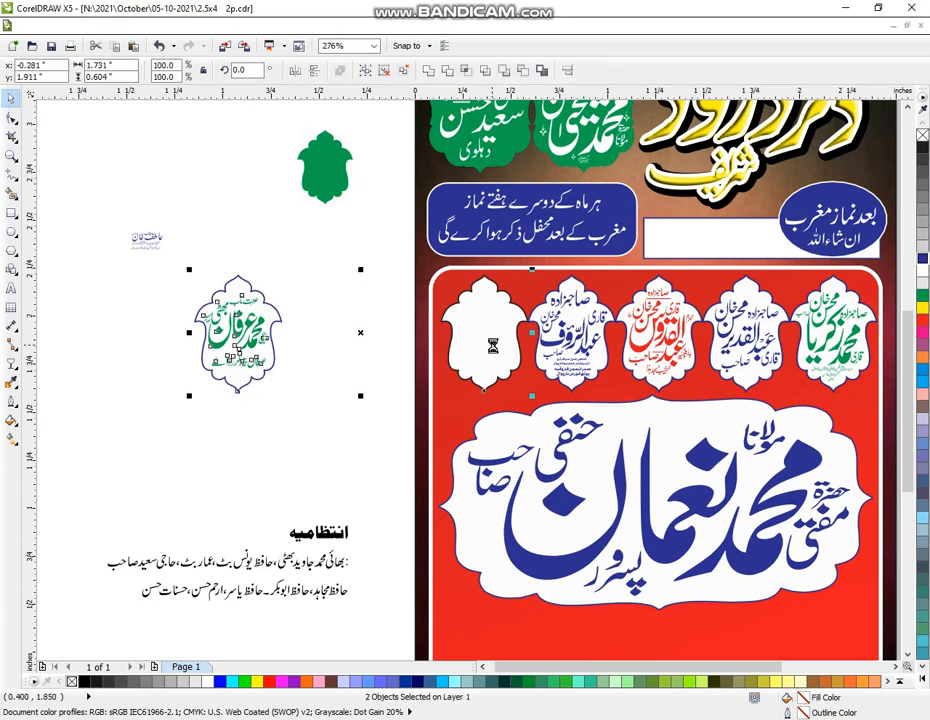
key(c)
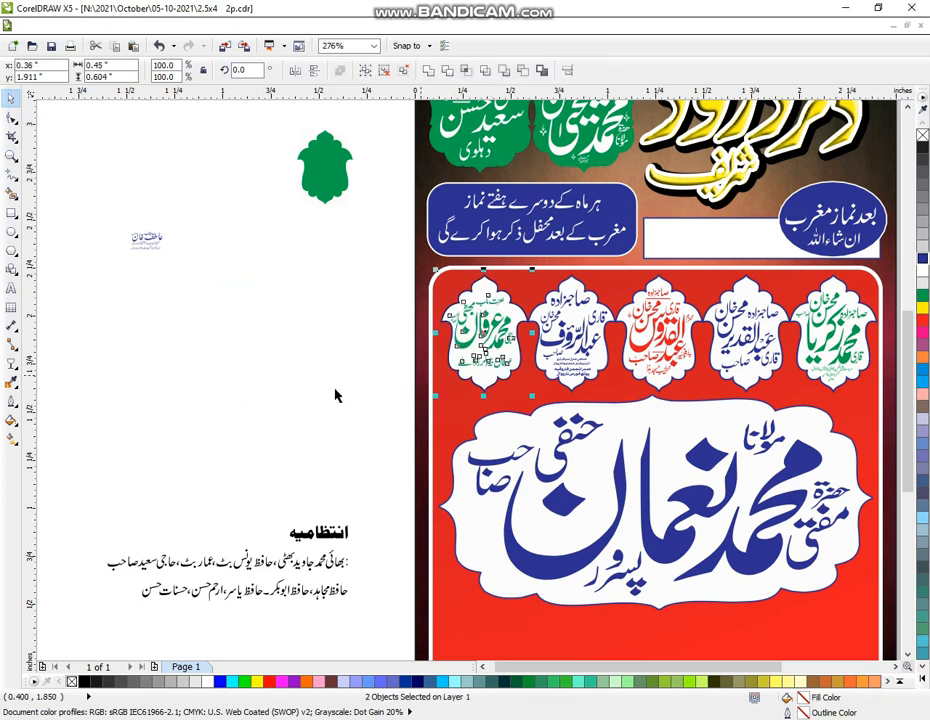
click(111, 216)
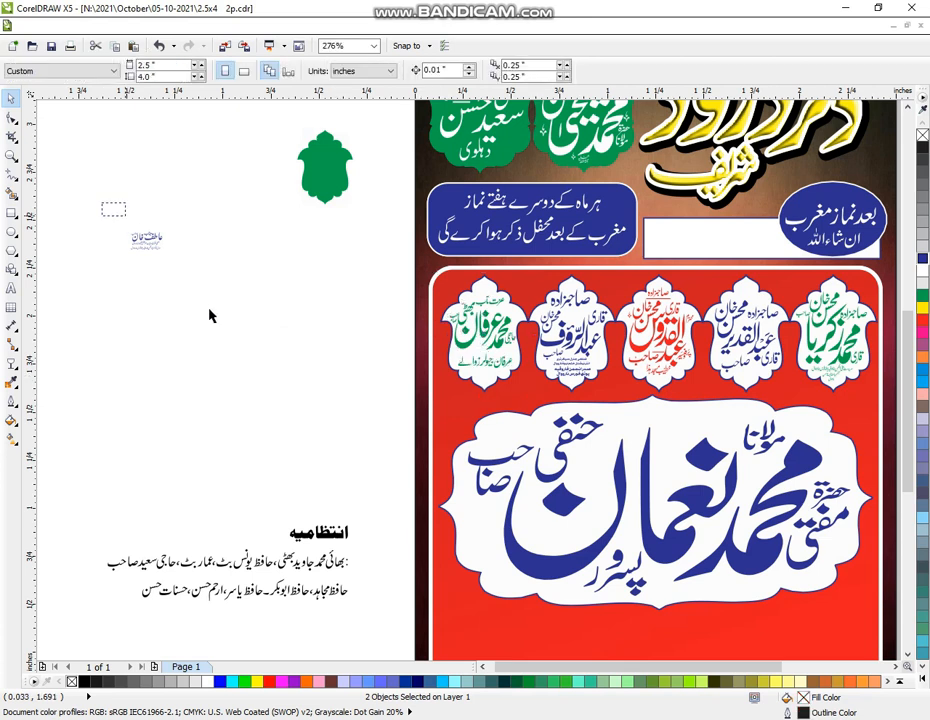
drag(225, 312, 298, 632)
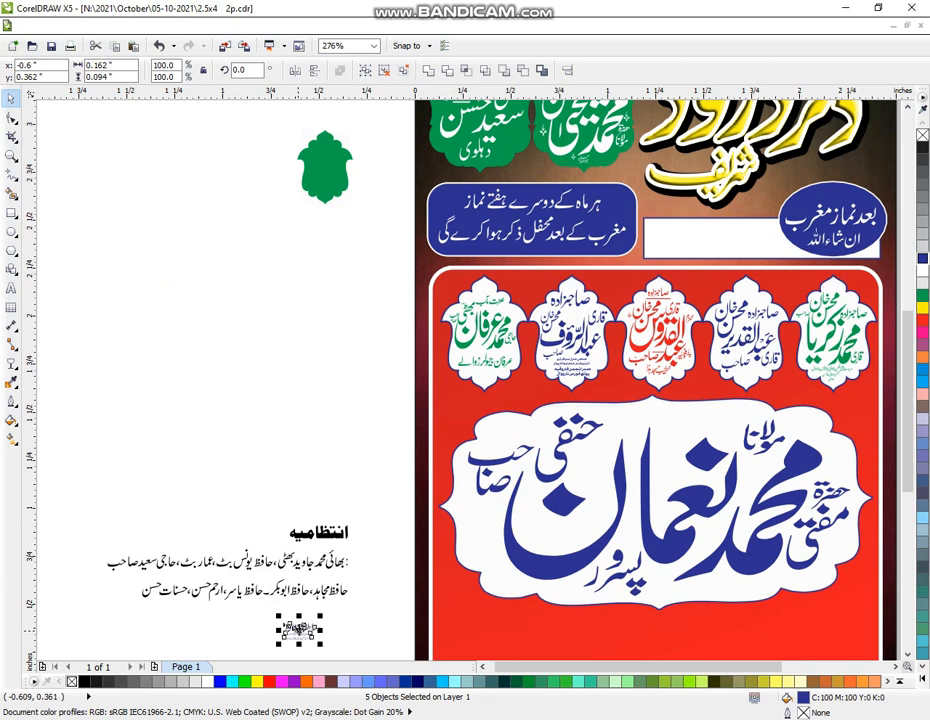
Zoom in on the lower poster and select the small name logo
click(11, 155)
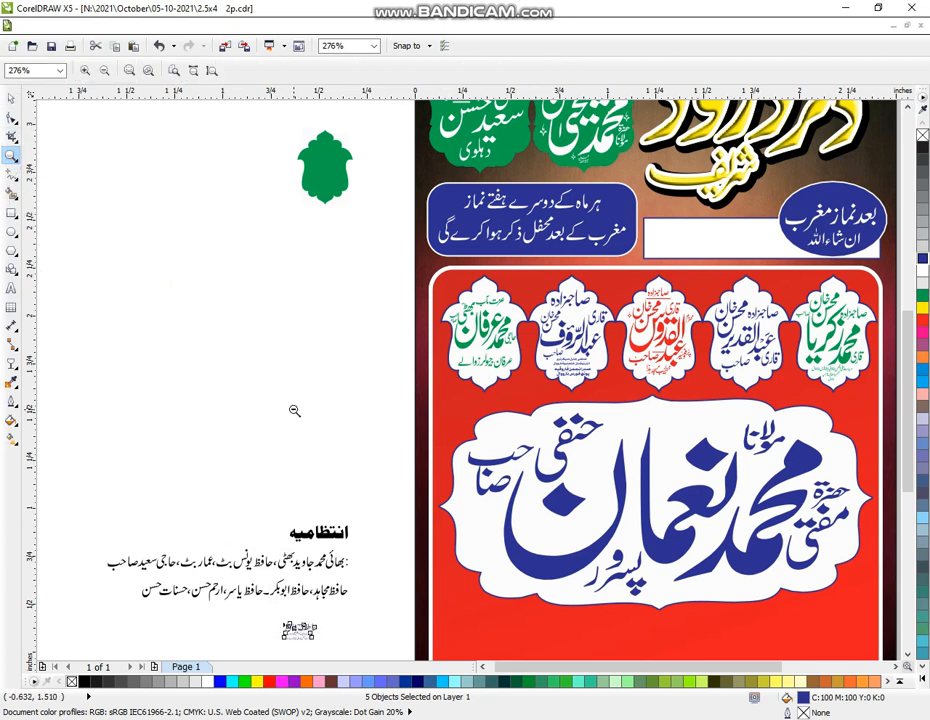
scroll(300, 410, down, 1)
scroll(330, 462, down, 1)
scroll(320, 475, down, 1)
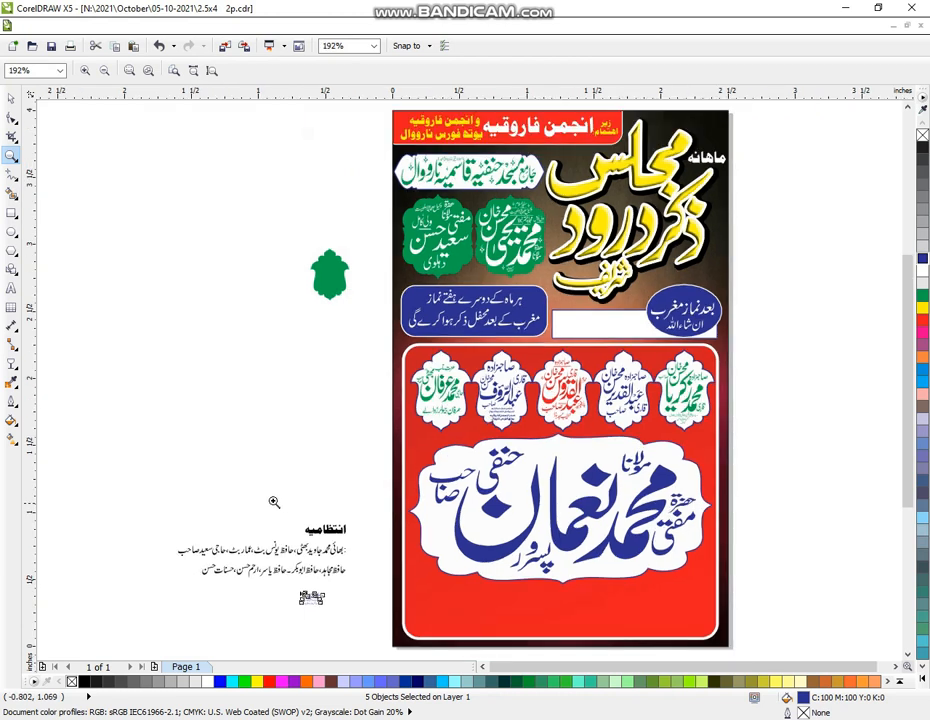
drag(219, 521, 780, 660)
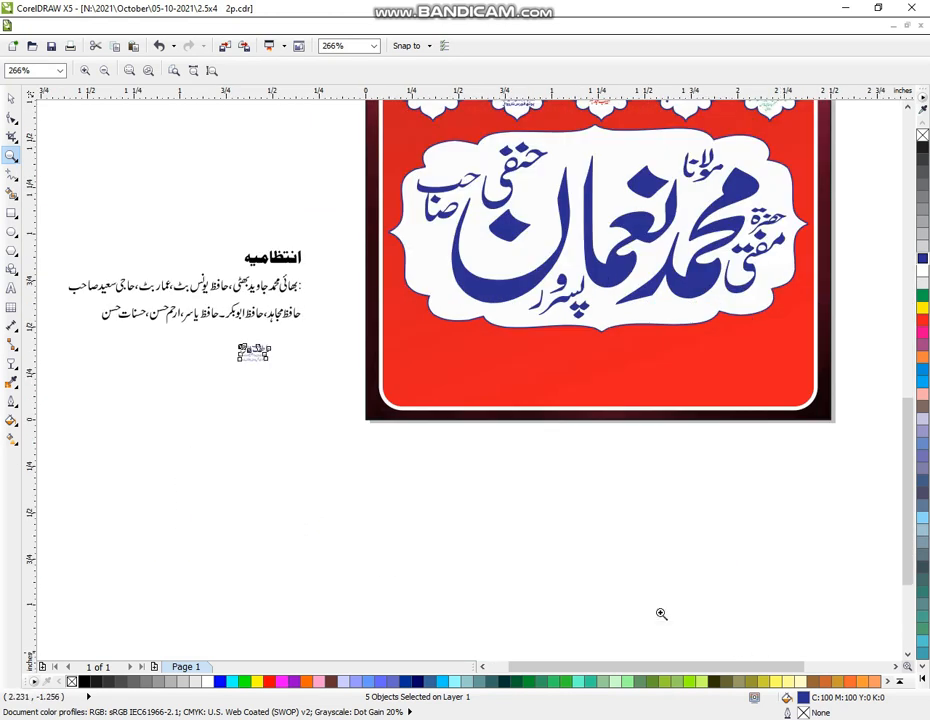
click(11, 99)
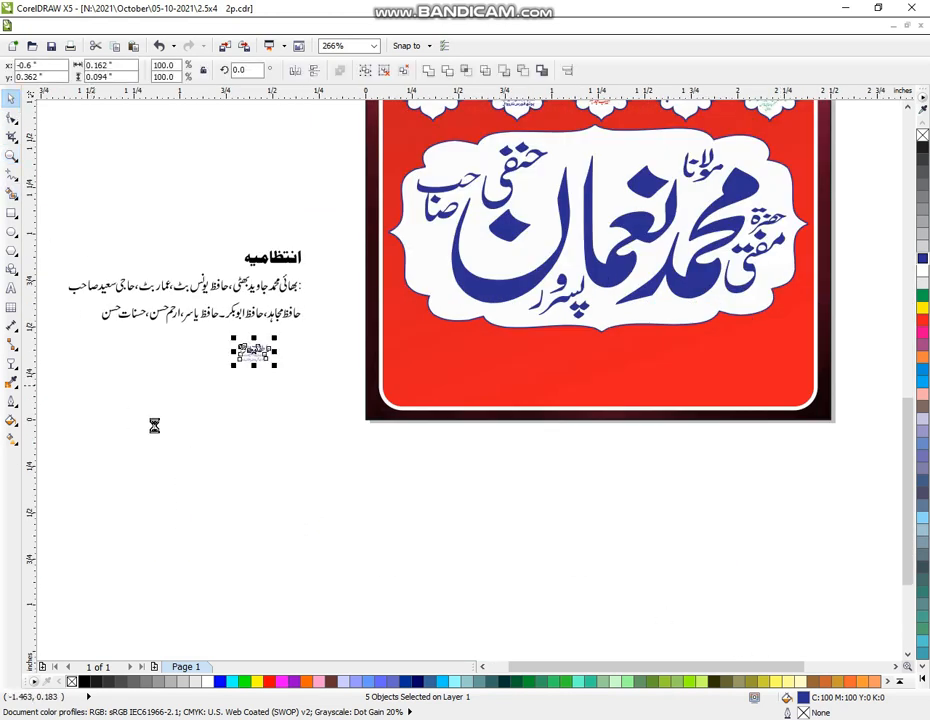
click(266, 368)
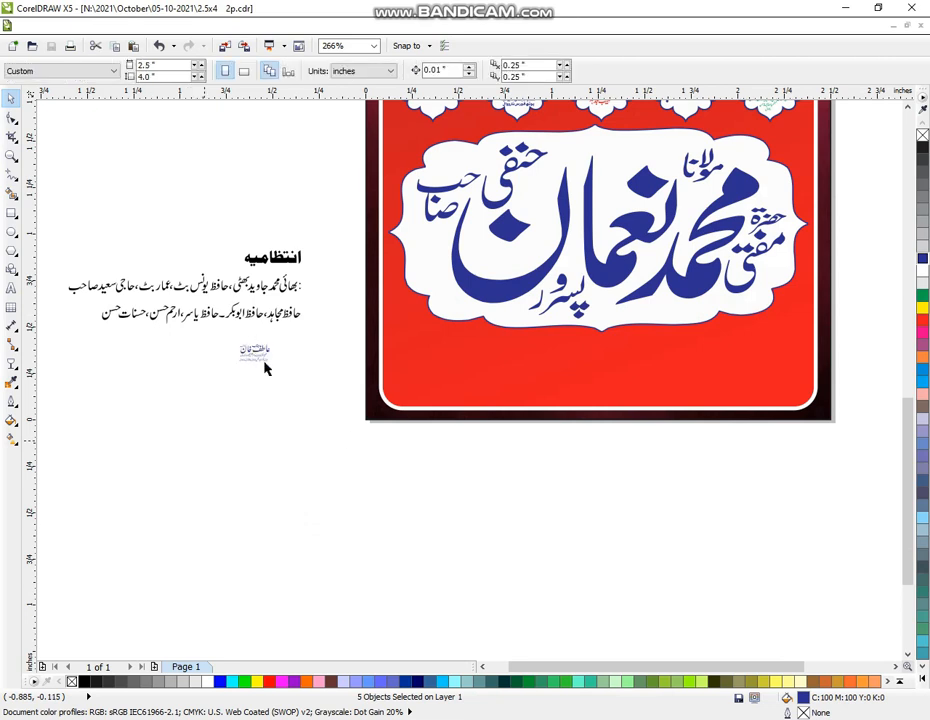
drag(215, 341, 296, 386)
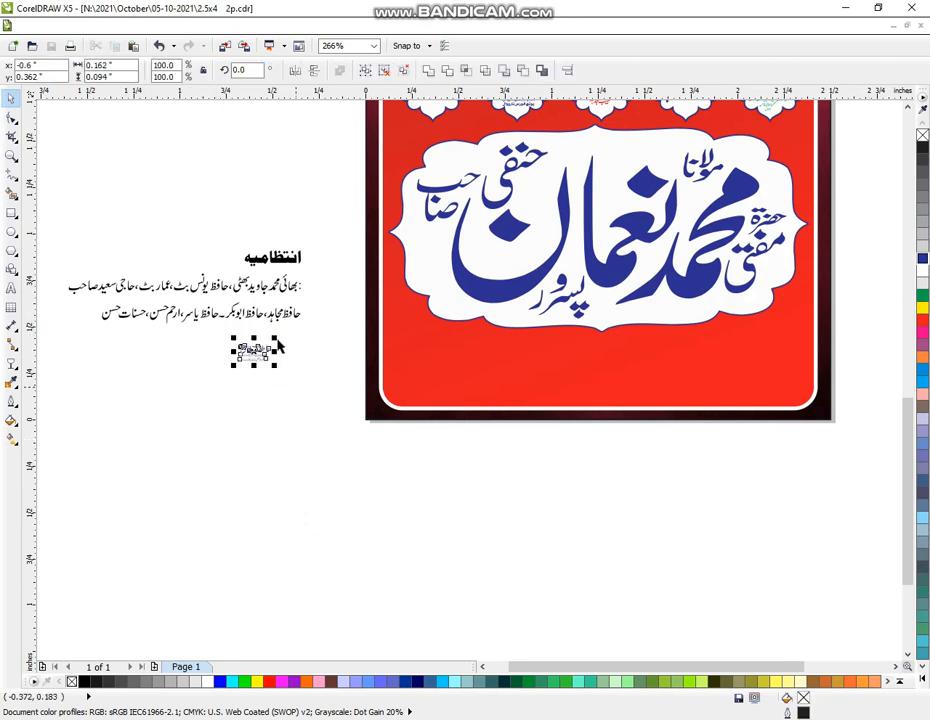
Enlarge the name logo about threefold, move it onto the red area, and make it white
drag(275, 338, 301, 323)
drag(262, 355, 721, 350)
drag(664, 390, 638, 407)
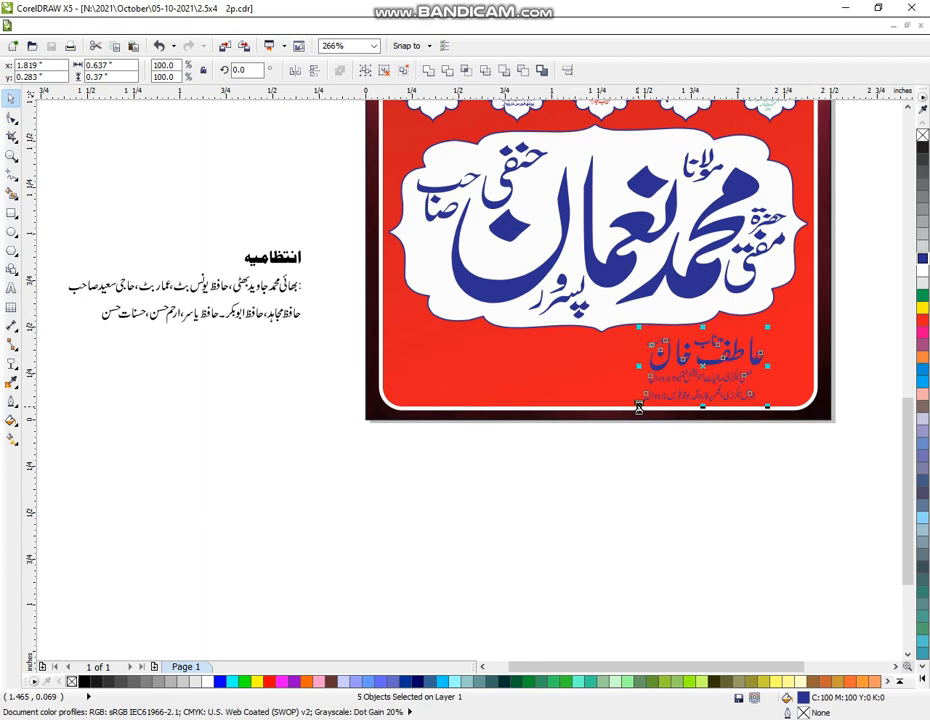
click(922, 270)
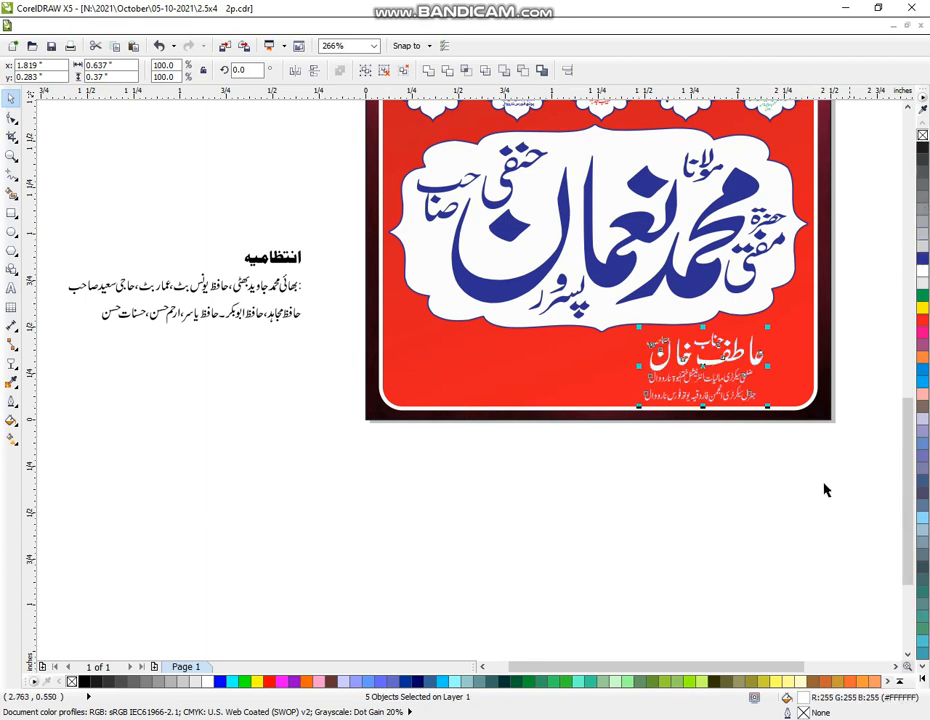
click(698, 505)
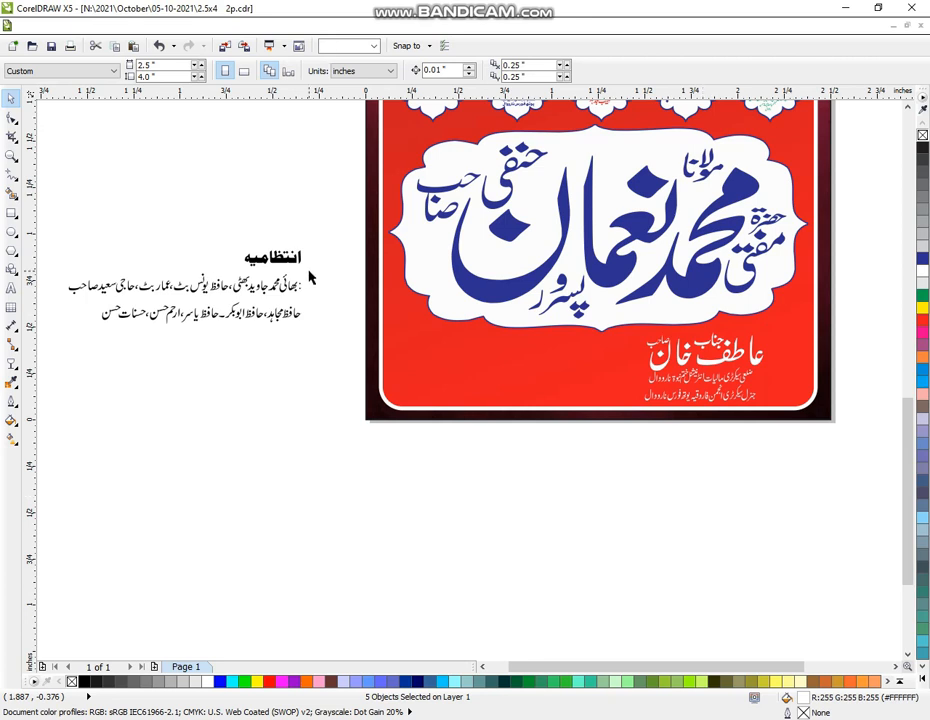
drag(210, 228, 836, 331)
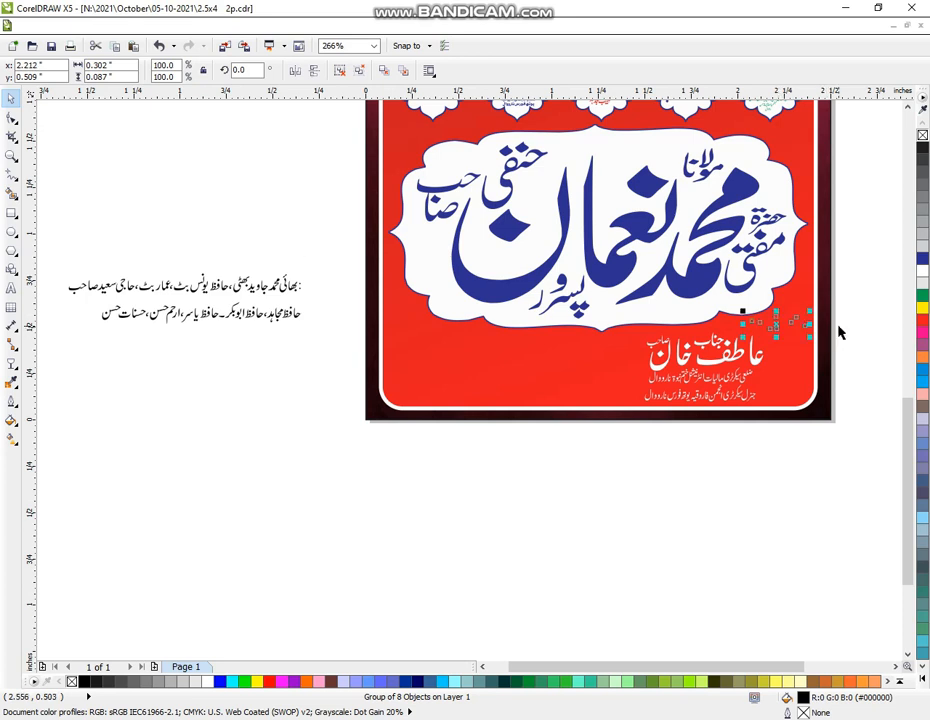
Make the انتظامیہ heading yellow, delete the stray colon from the first names line, and regroup it
click(922, 309)
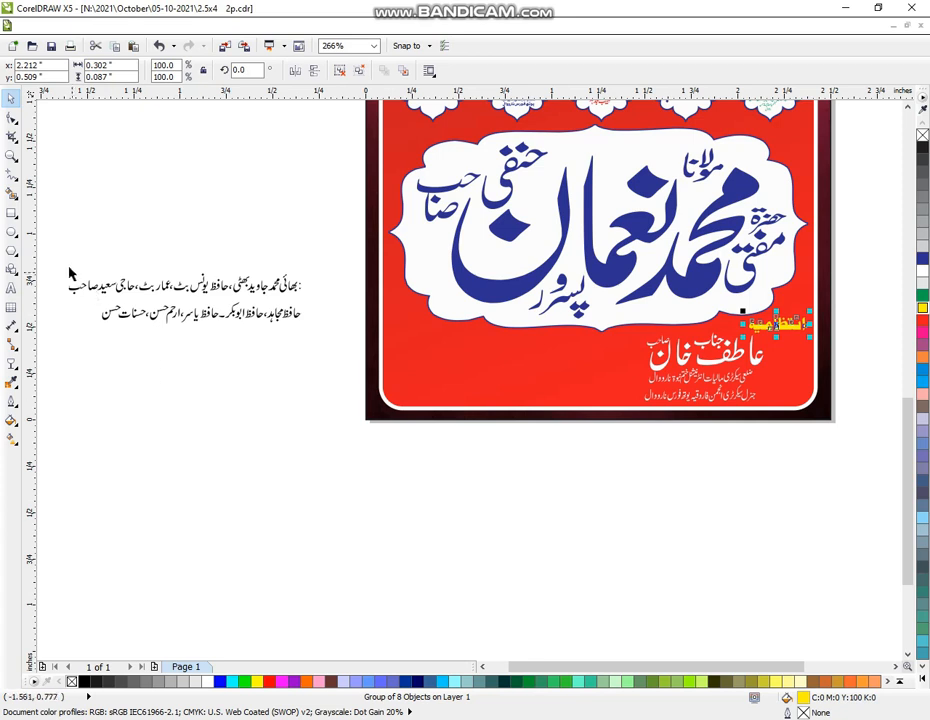
drag(50, 243, 327, 306)
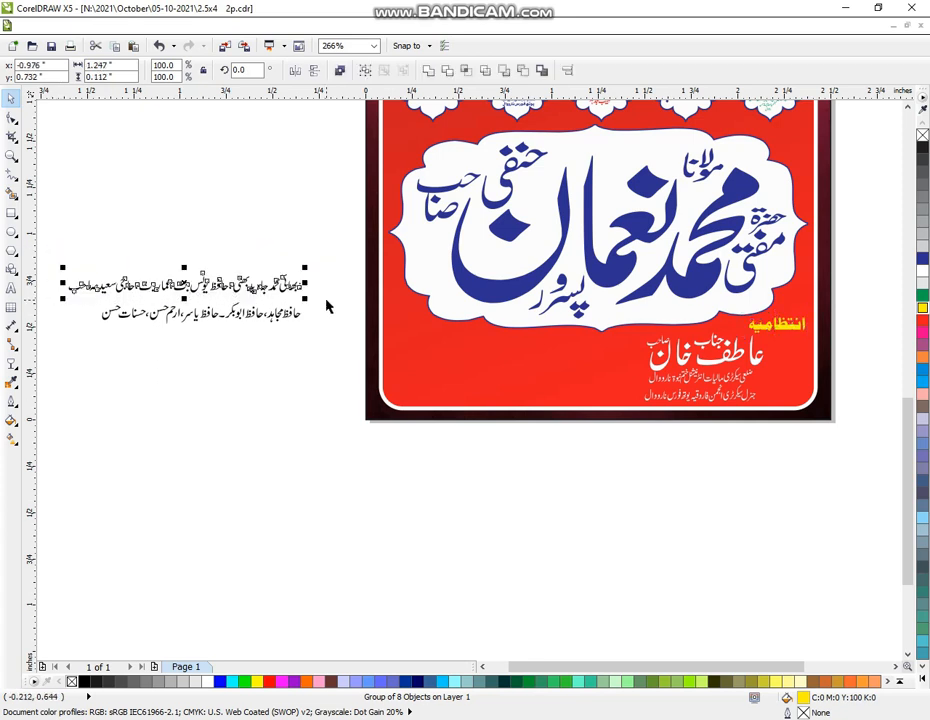
key(ctrl+g)
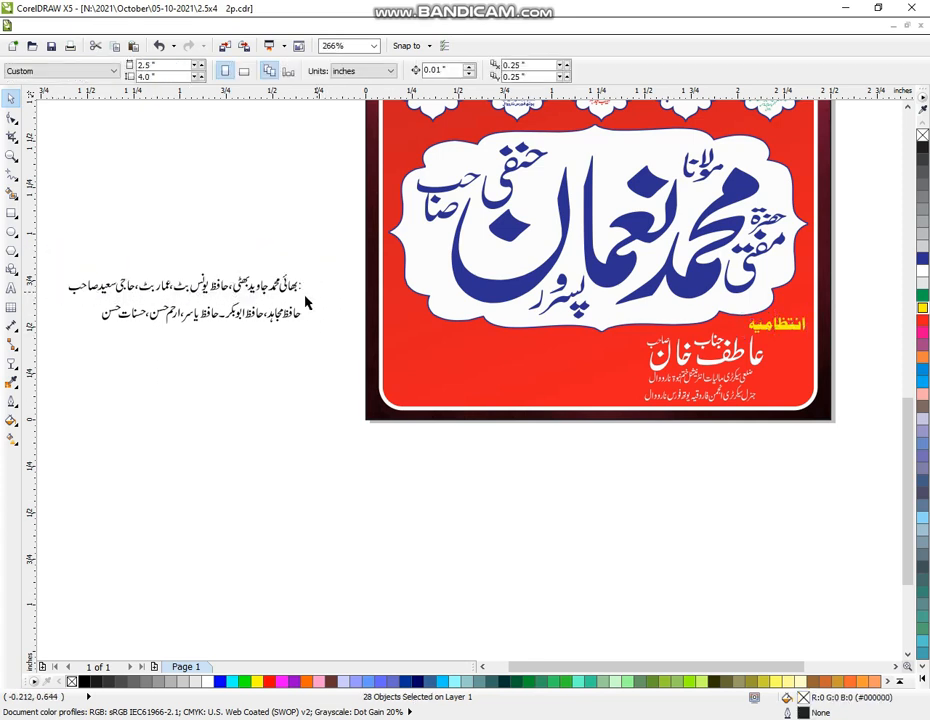
drag(320, 270, 297, 299)
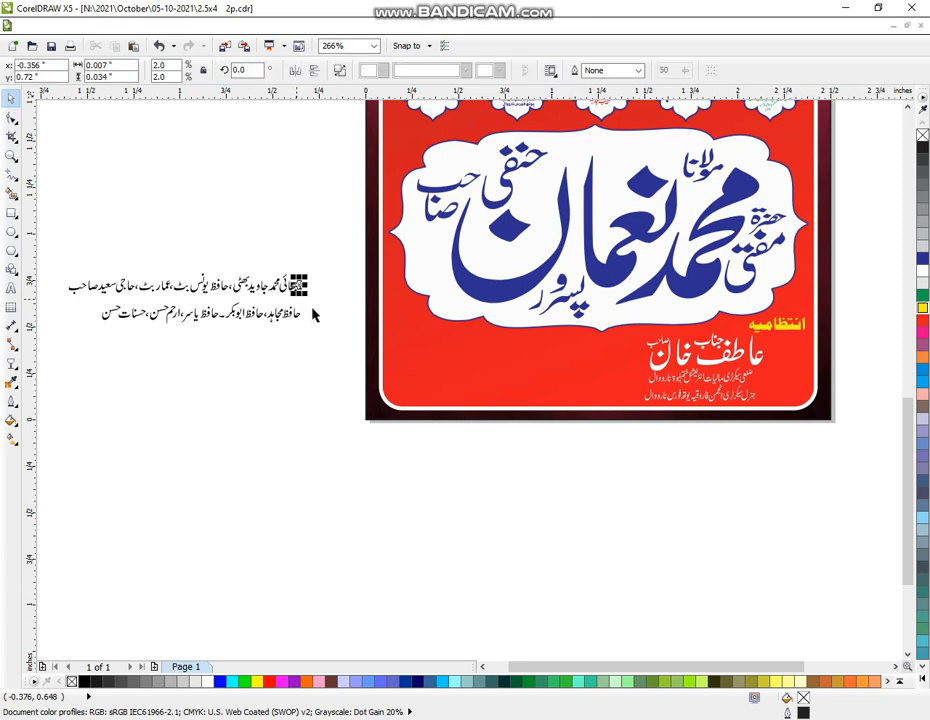
key(Delete)
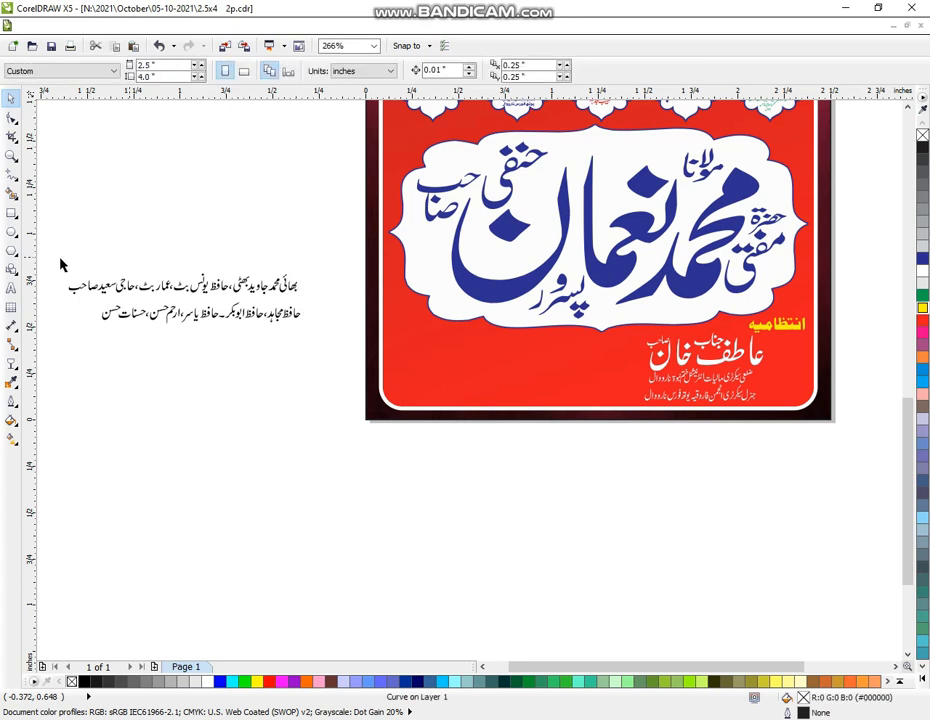
drag(60, 264, 313, 305)
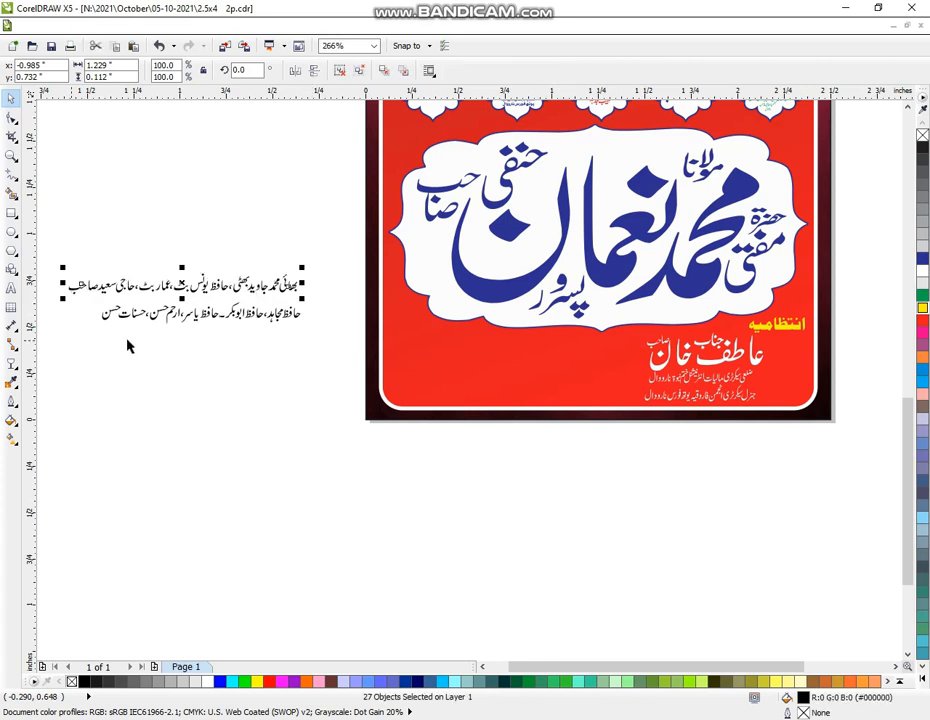
key(ctrl+g)
Group the second line of names and nudge it slightly up and left
drag(70, 340, 327, 294)
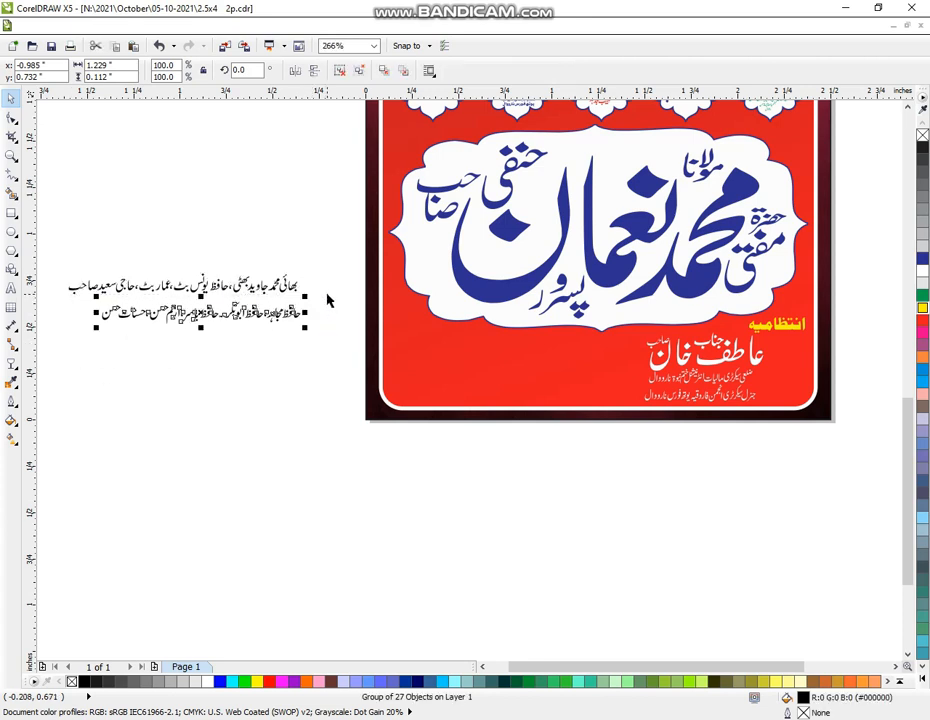
key(ctrl+g)
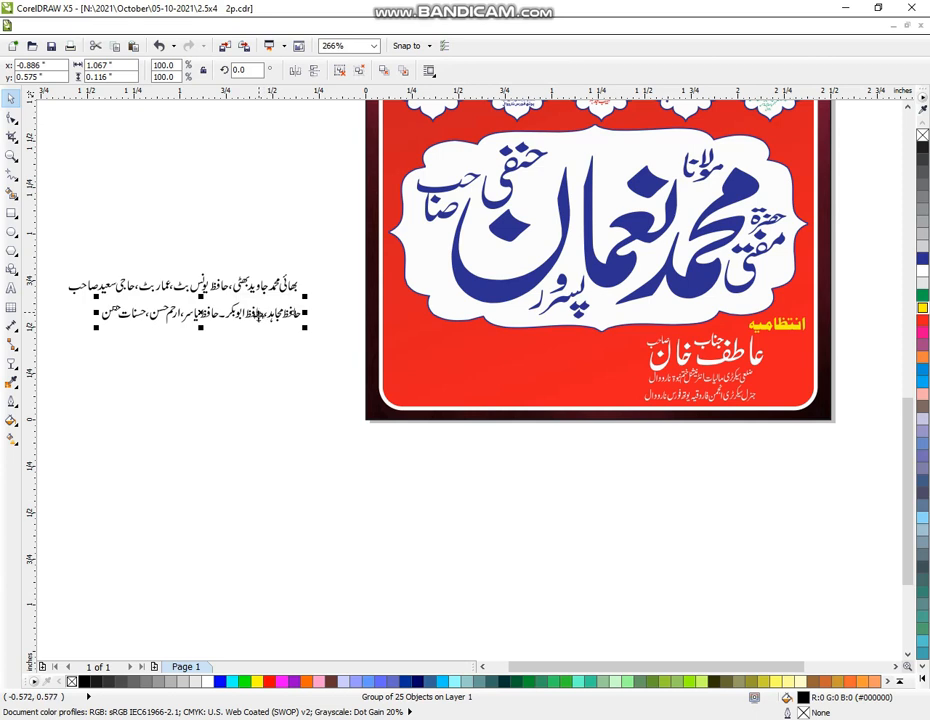
drag(60, 262, 312, 335)
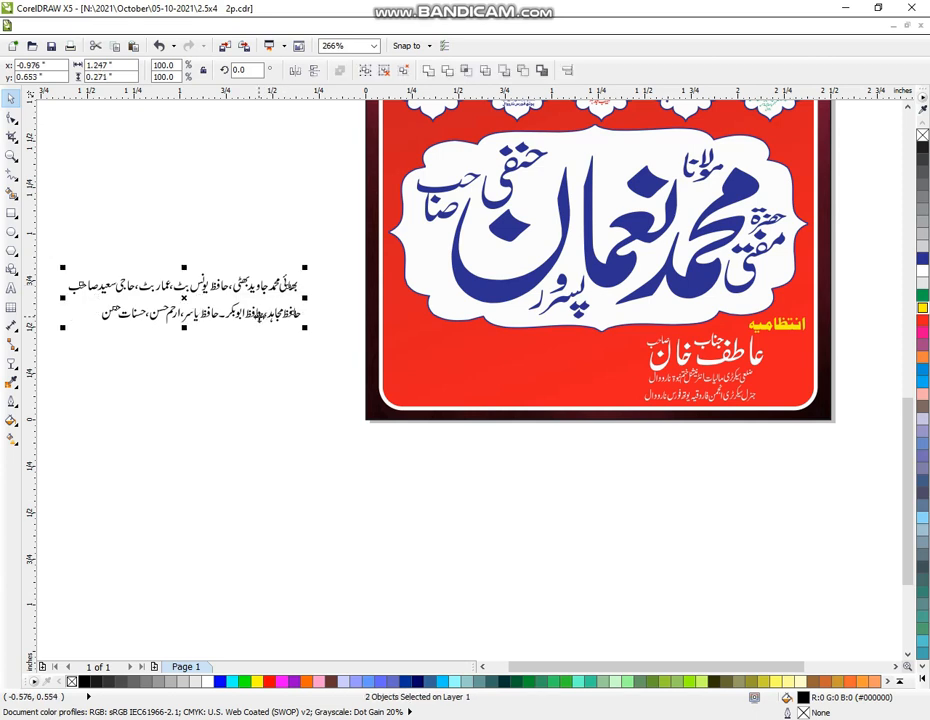
click(197, 352)
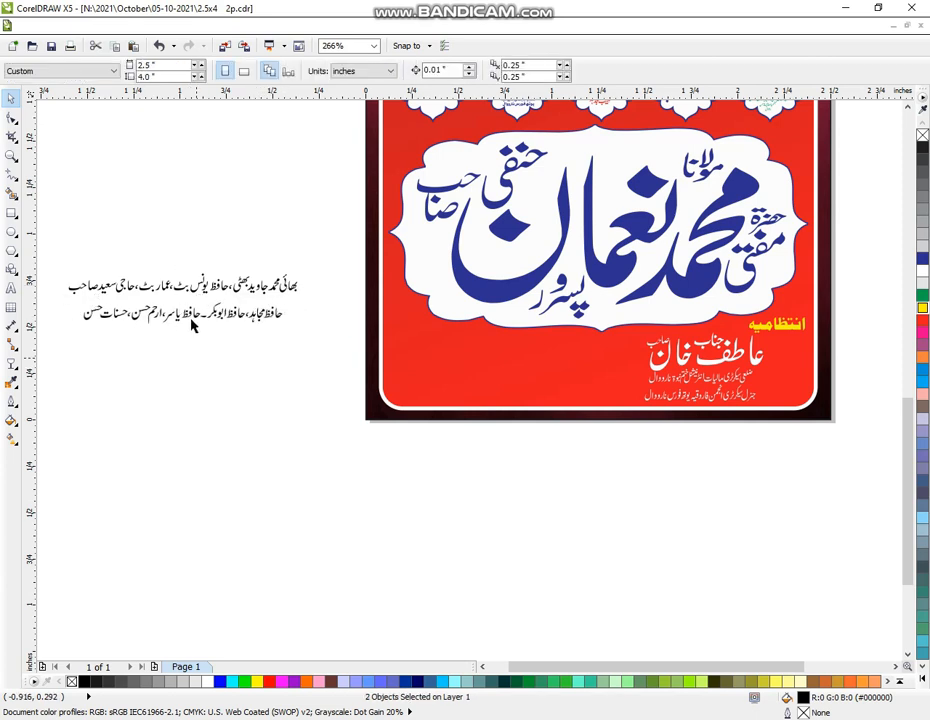
click(190, 320)
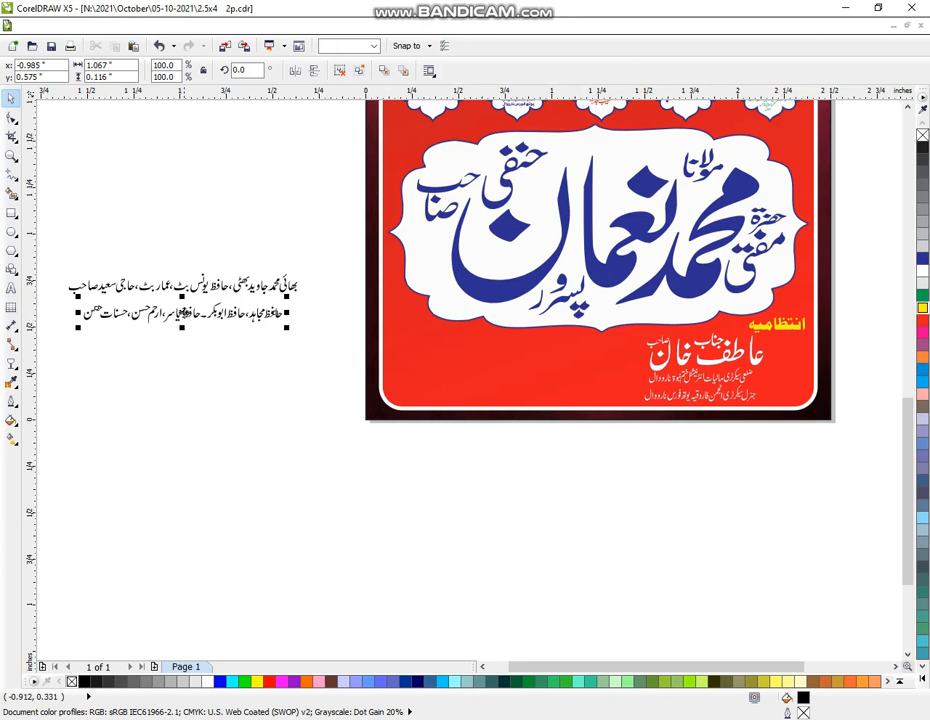
drag(184, 312, 185, 313)
click(185, 315)
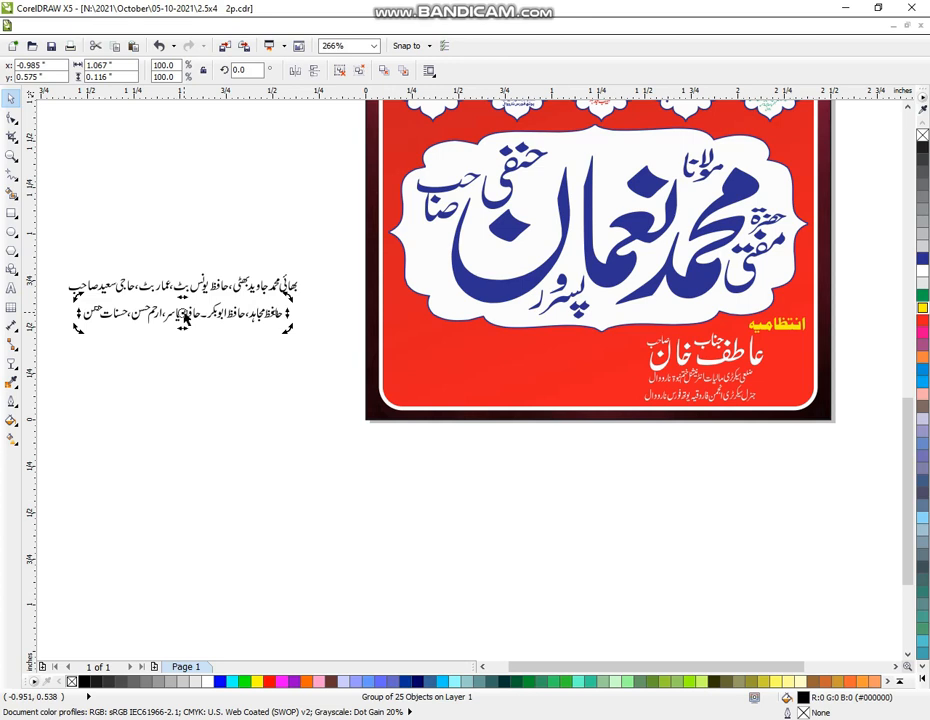
click(209, 325)
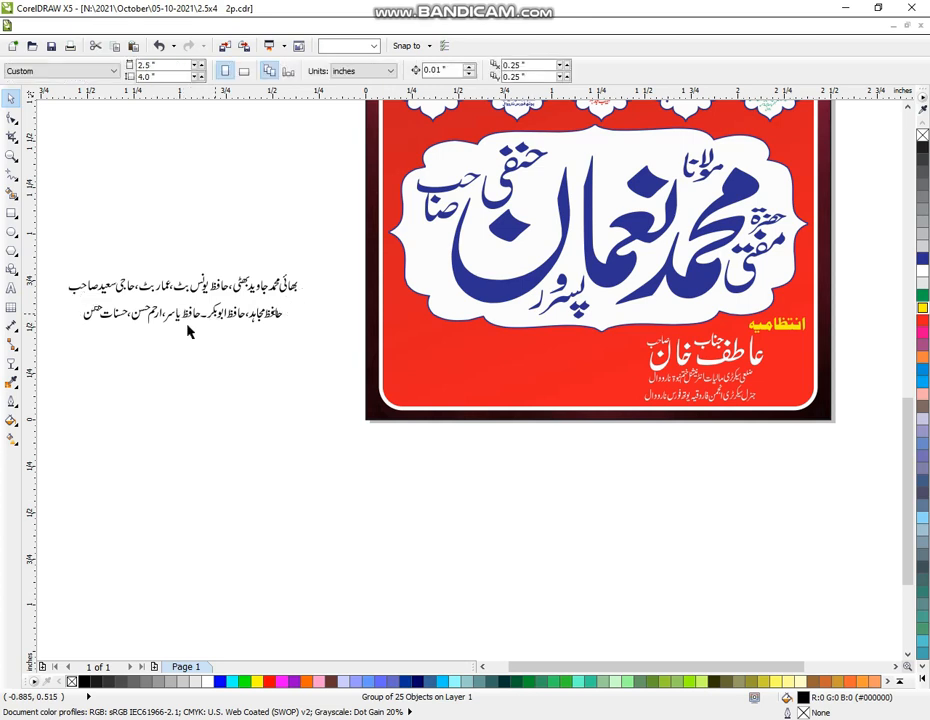
click(186, 317)
drag(185, 316, 183, 311)
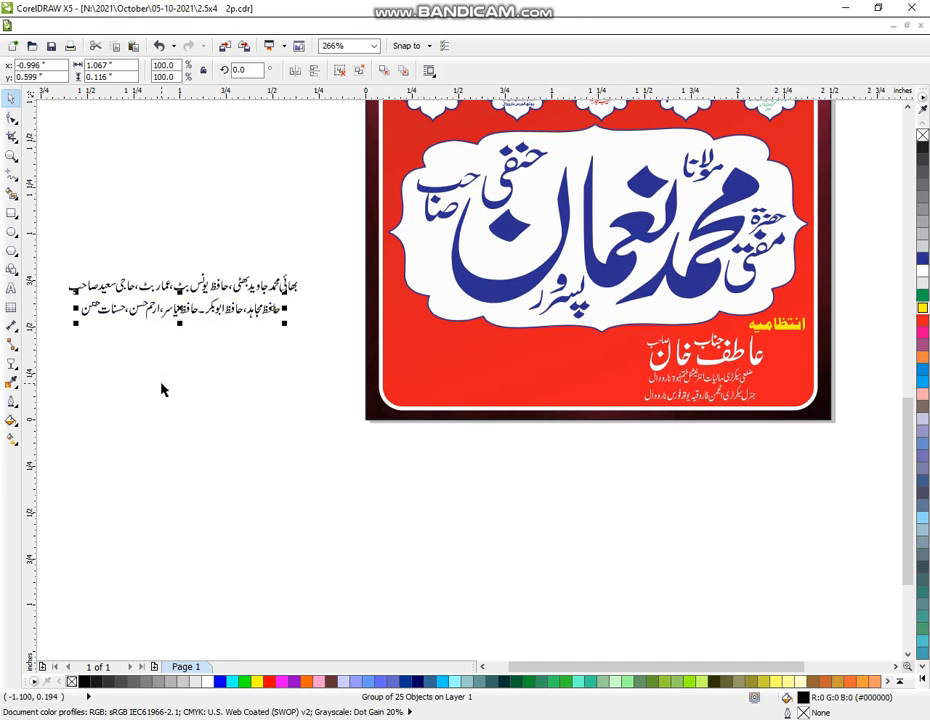
click(12, 155)
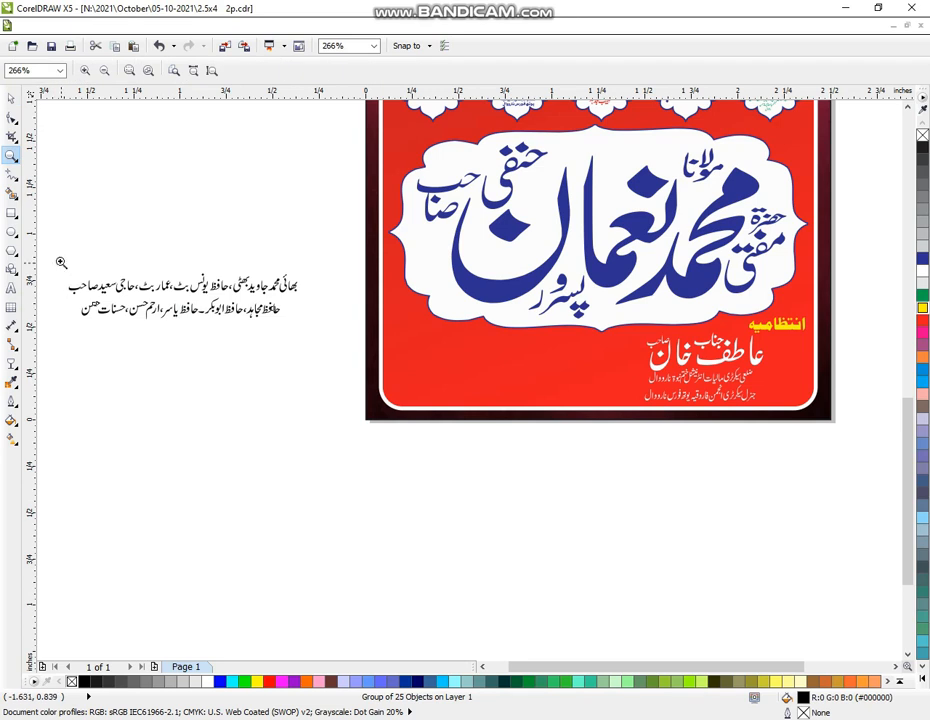
drag(60, 262, 386, 370)
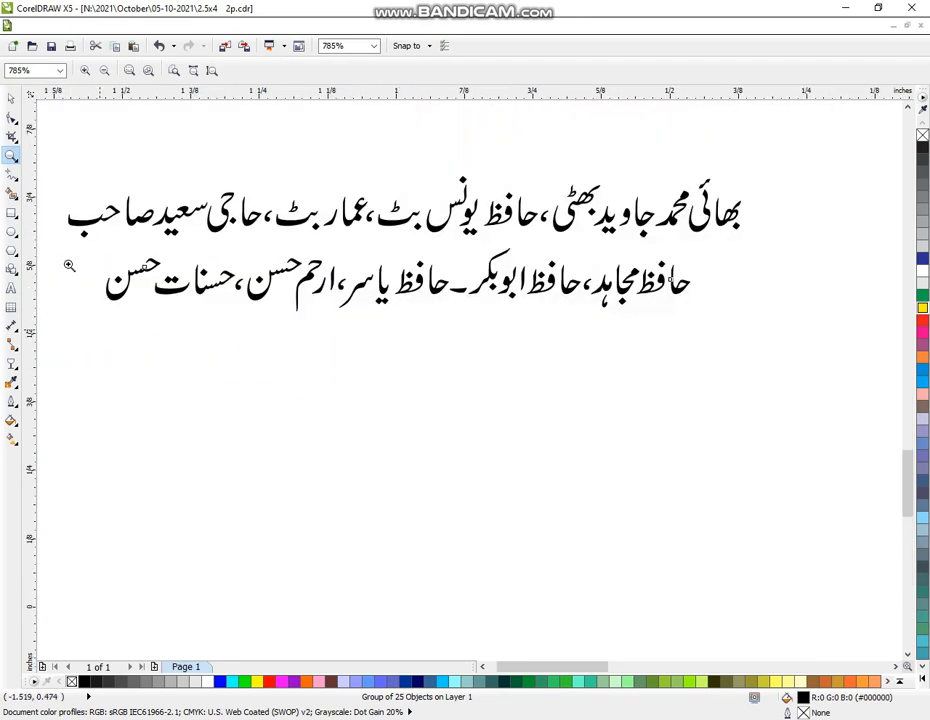
click(11, 98)
click(393, 400)
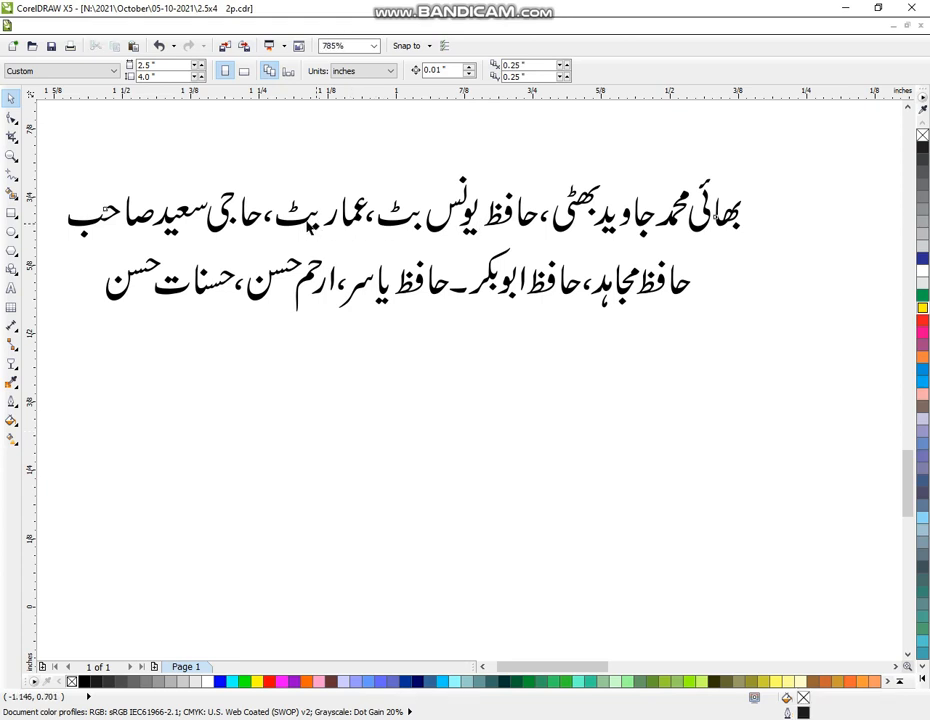
click(313, 226)
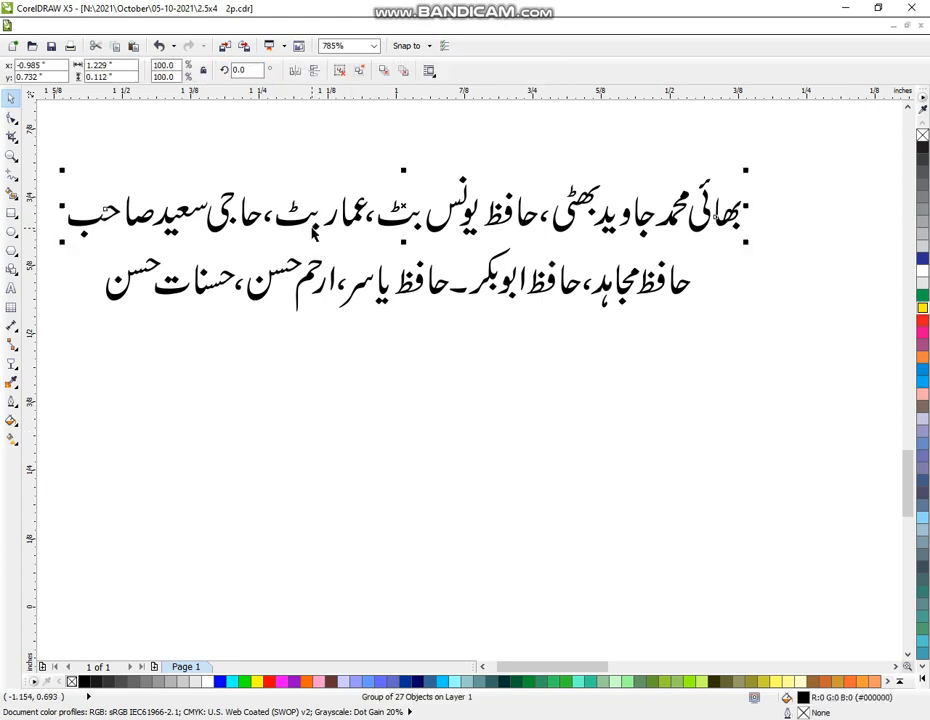
key(ctrl+u)
click(380, 173)
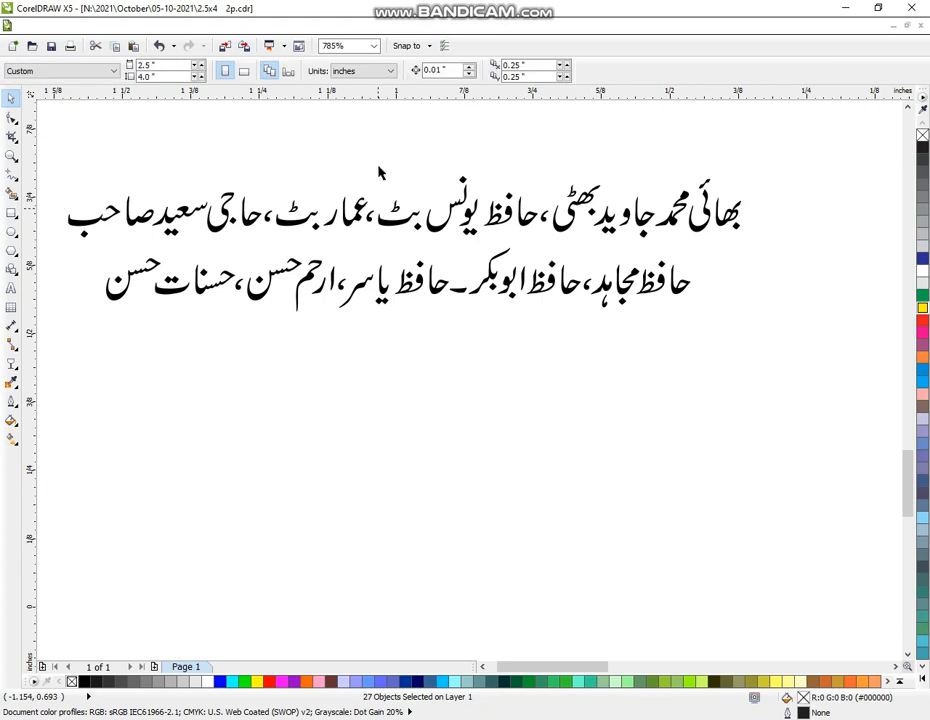
drag(374, 179, 268, 234)
key(Delete)
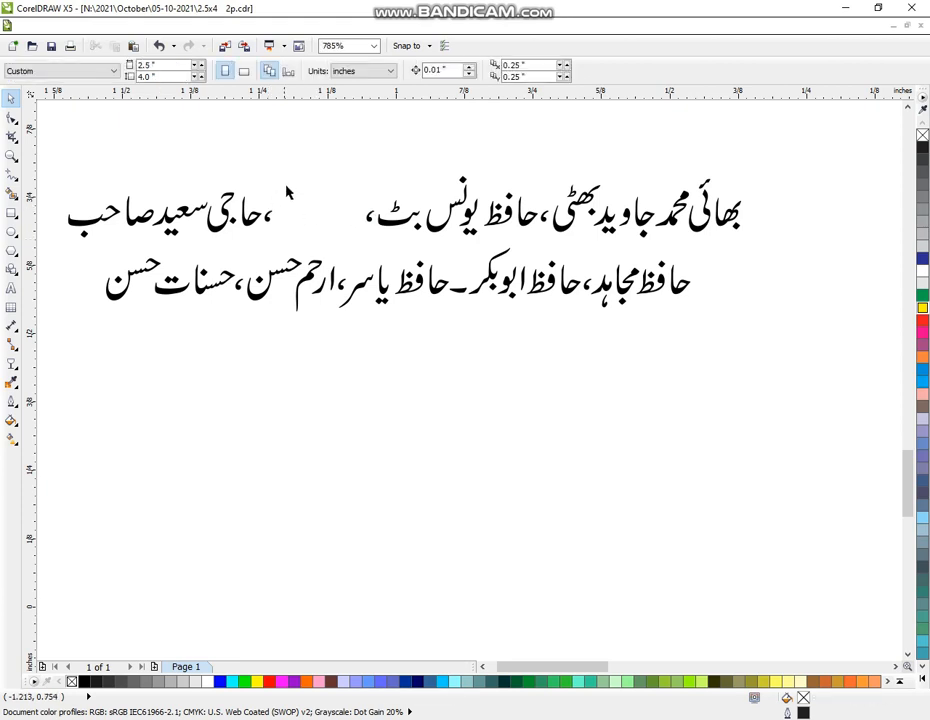
drag(286, 190, 256, 247)
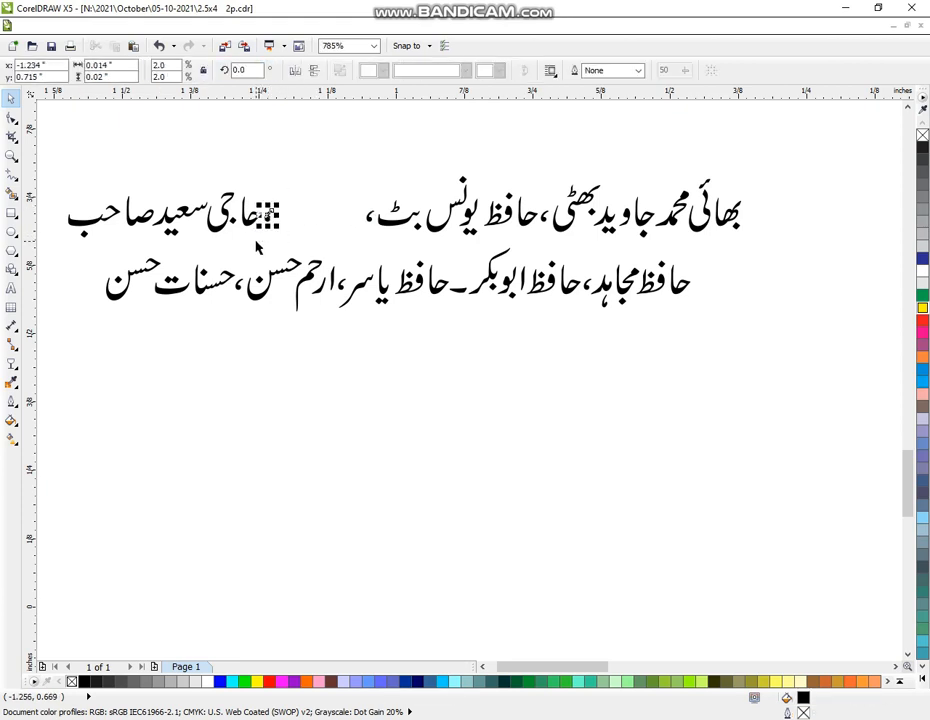
key(Delete)
drag(62, 176, 278, 244)
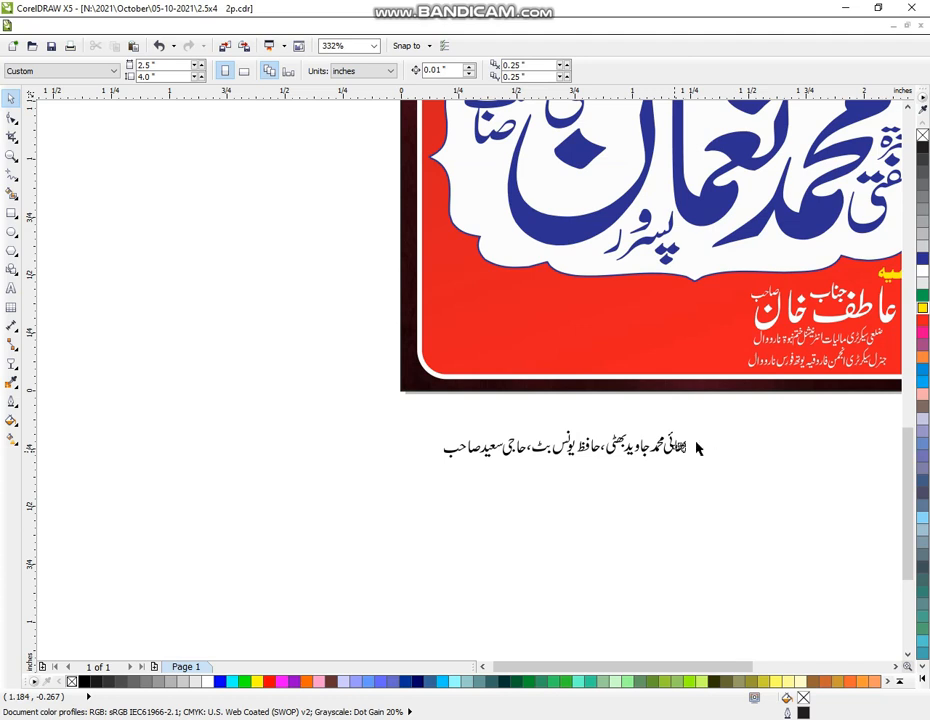
drag(740, 420, 528, 477)
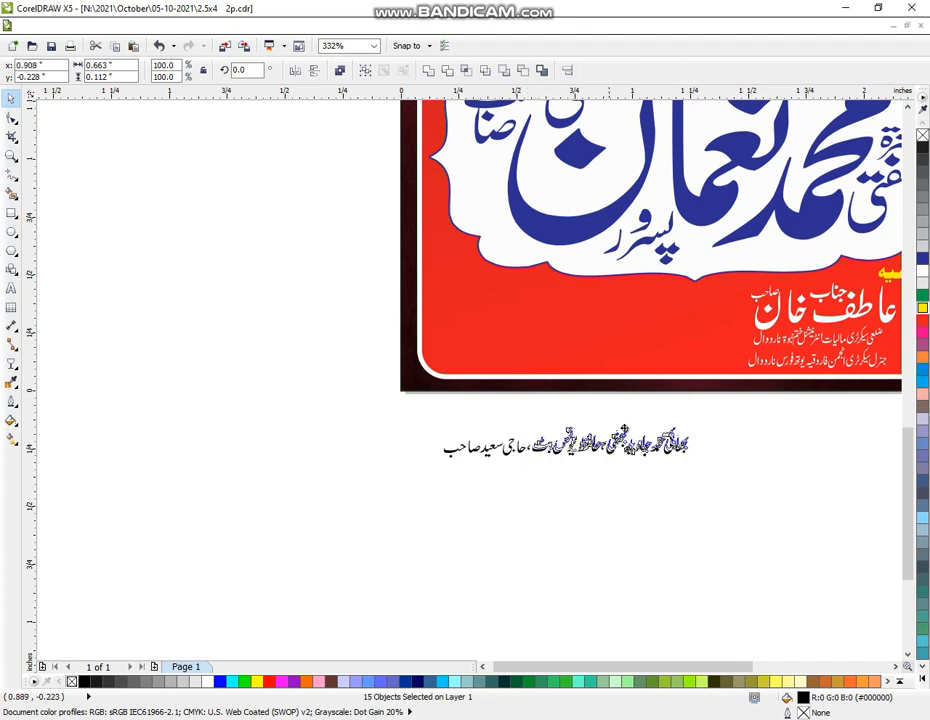
drag(609, 449, 645, 431)
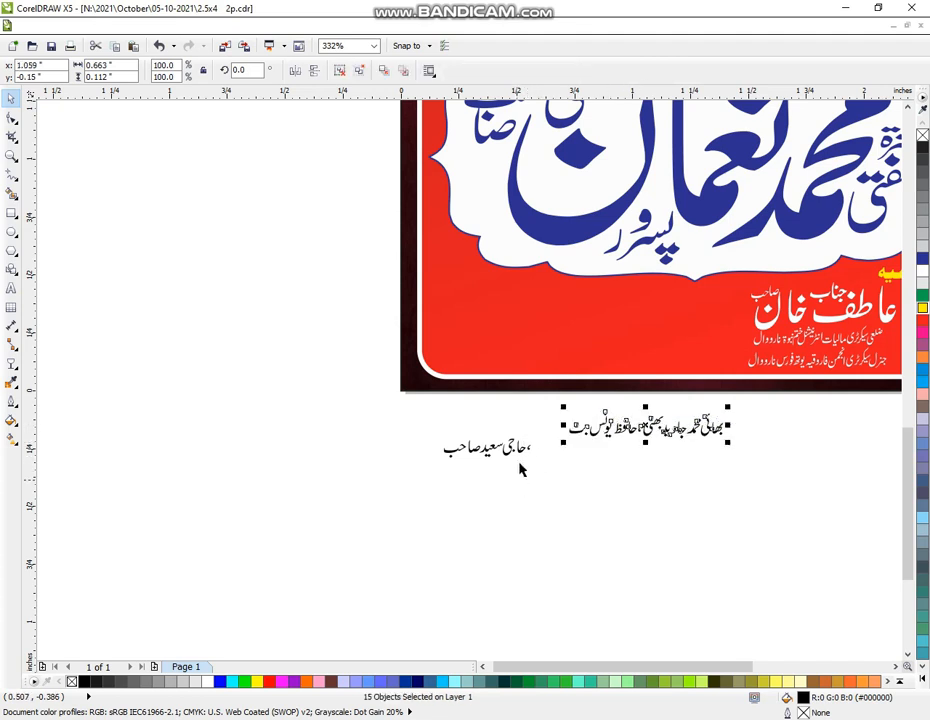
click(528, 450)
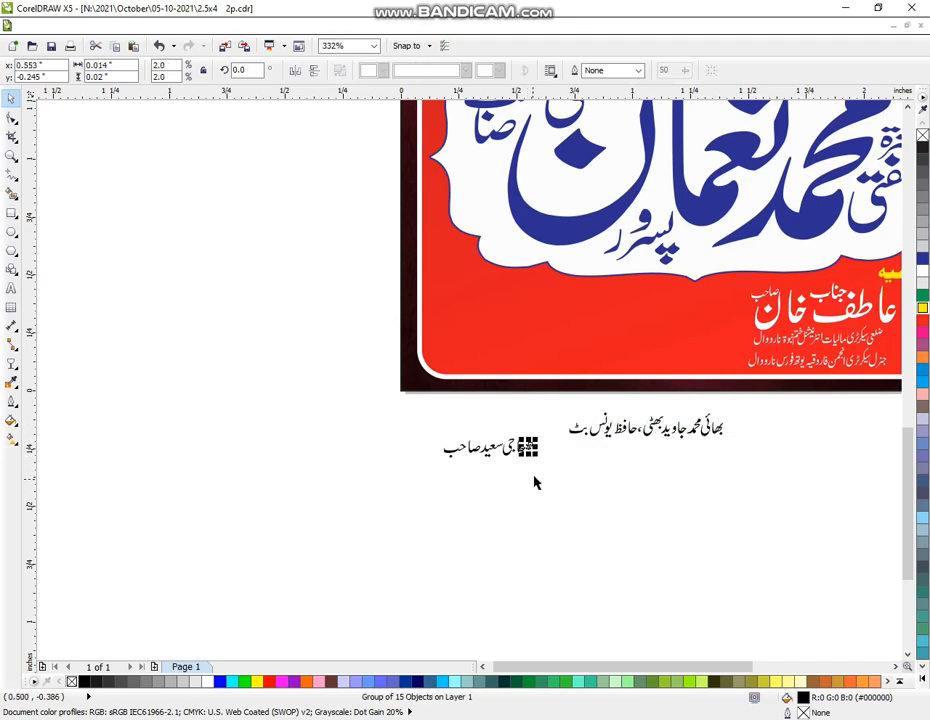
click(418, 433)
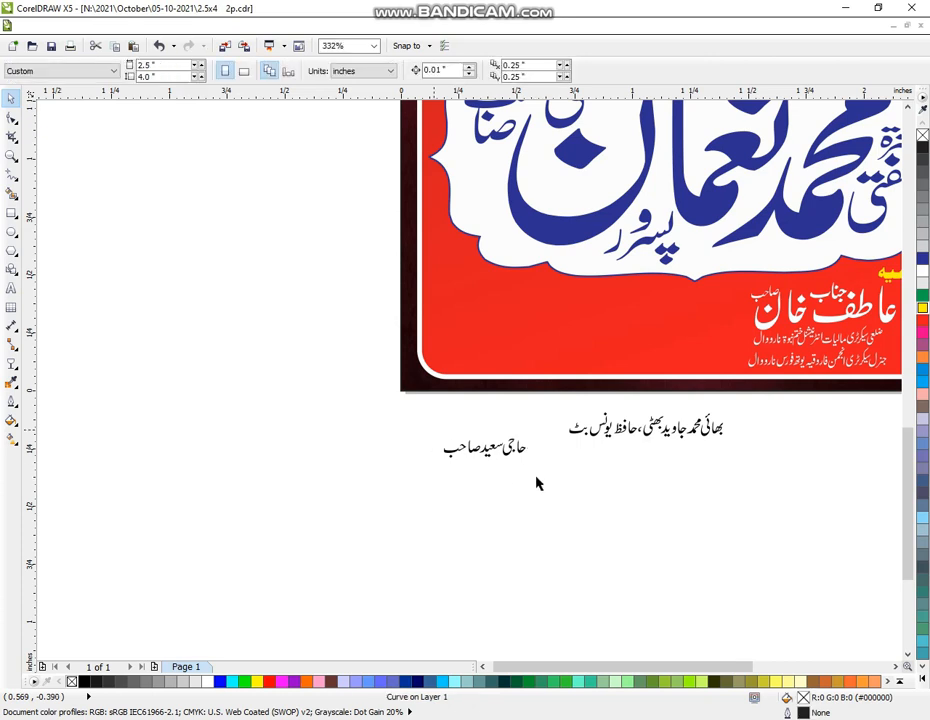
drag(416, 424, 546, 497)
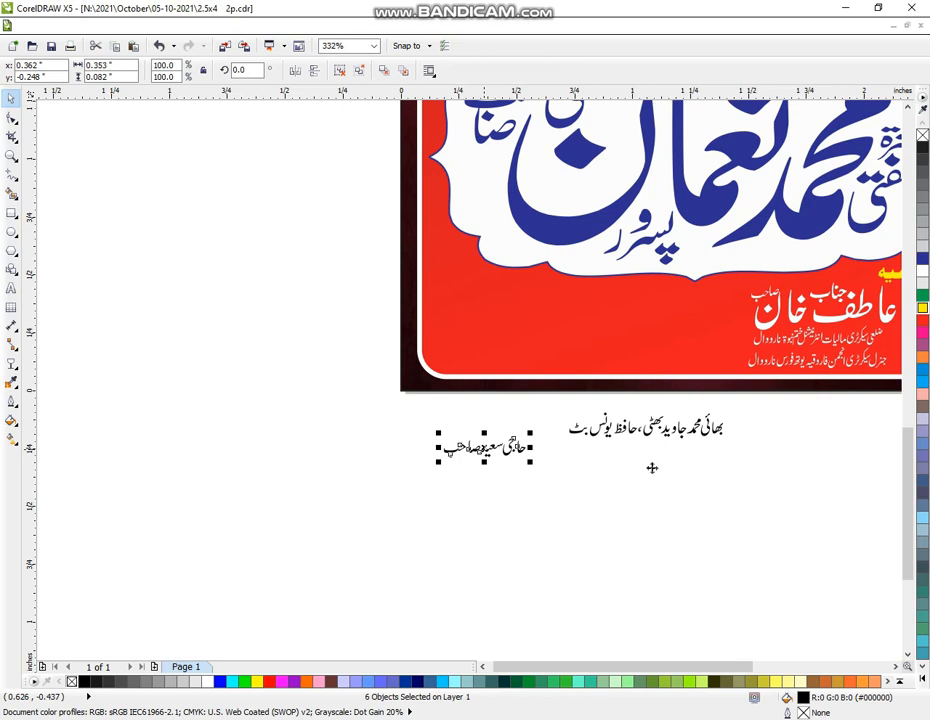
drag(652, 467, 556, 400)
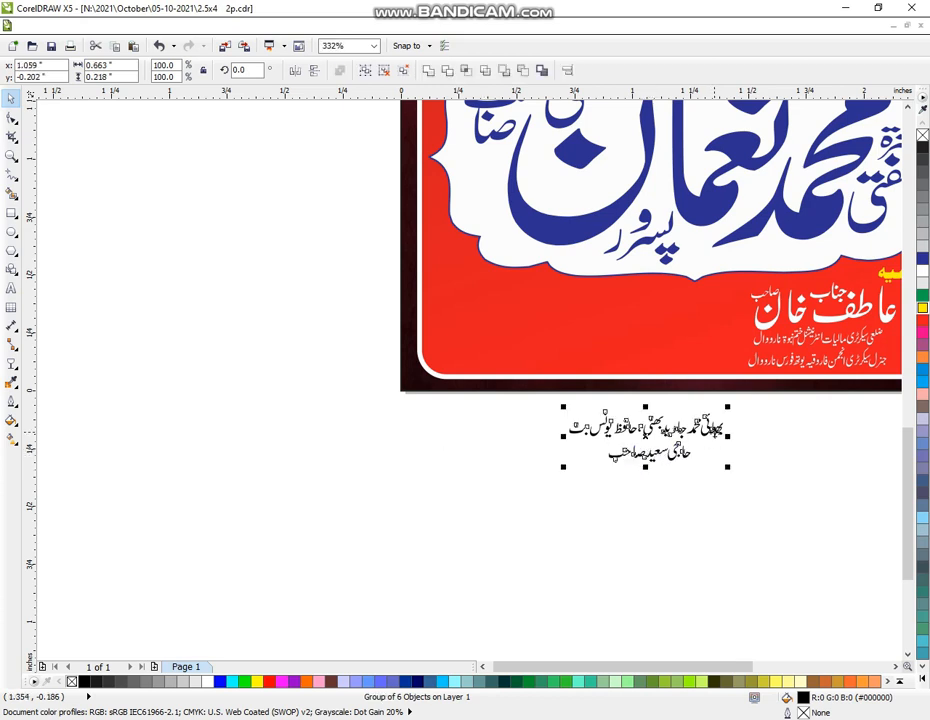
key(ctrl+z)
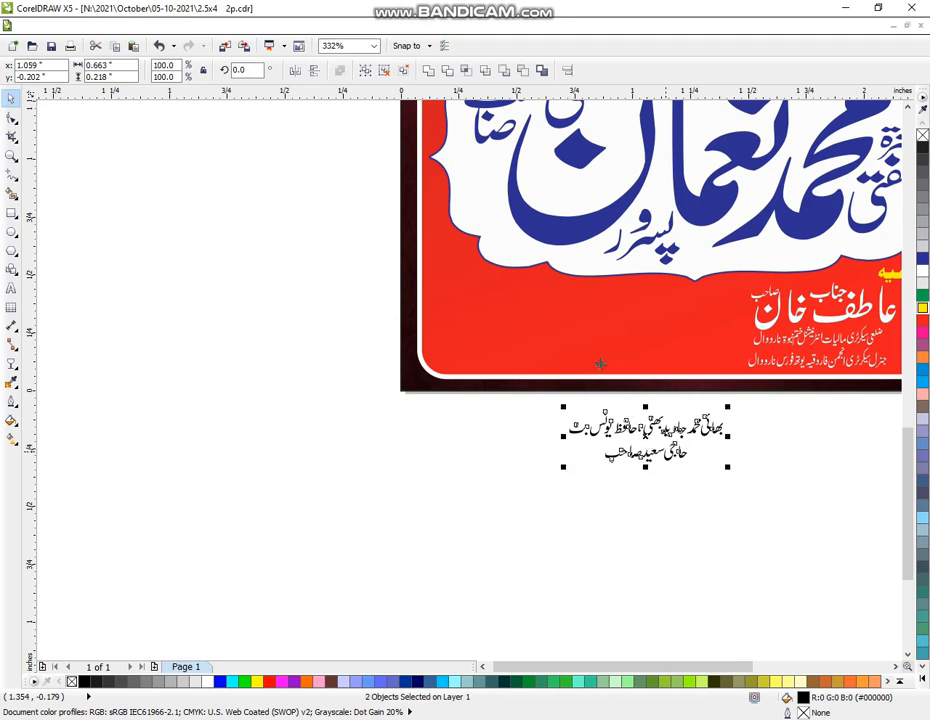
click(521, 500)
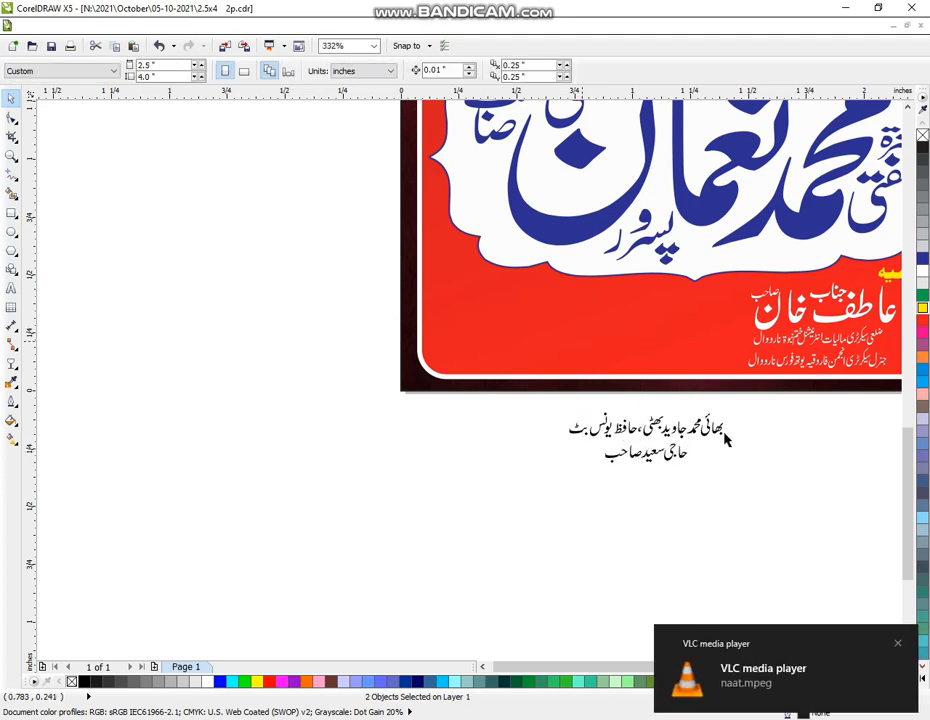
Enlarge both name lines, move them onto the red banner, and colour them yellow
drag(770, 384, 774, 381)
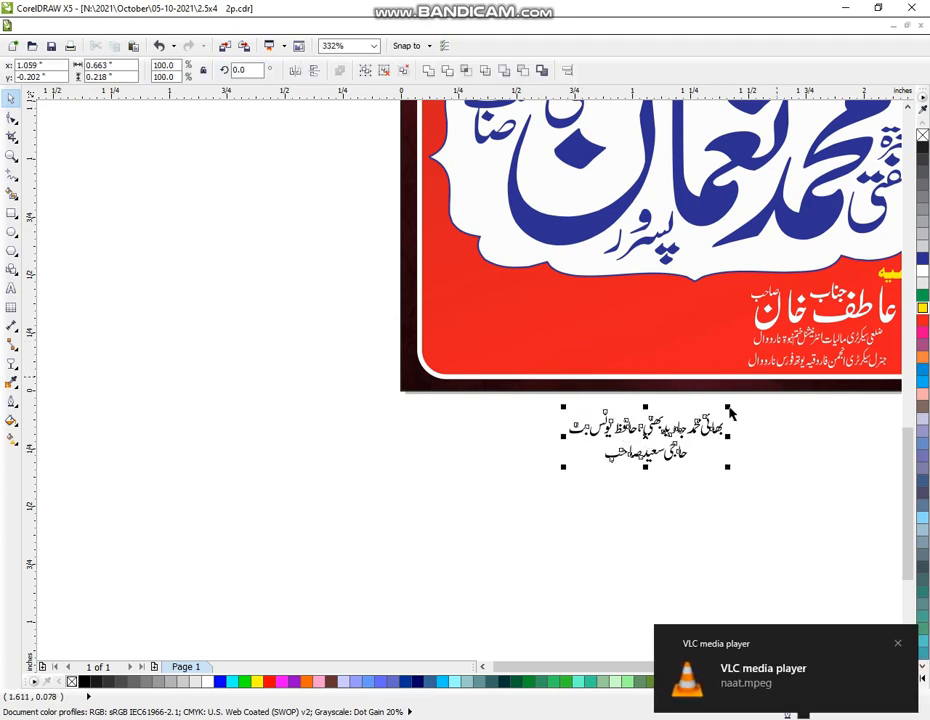
drag(729, 409, 778, 389)
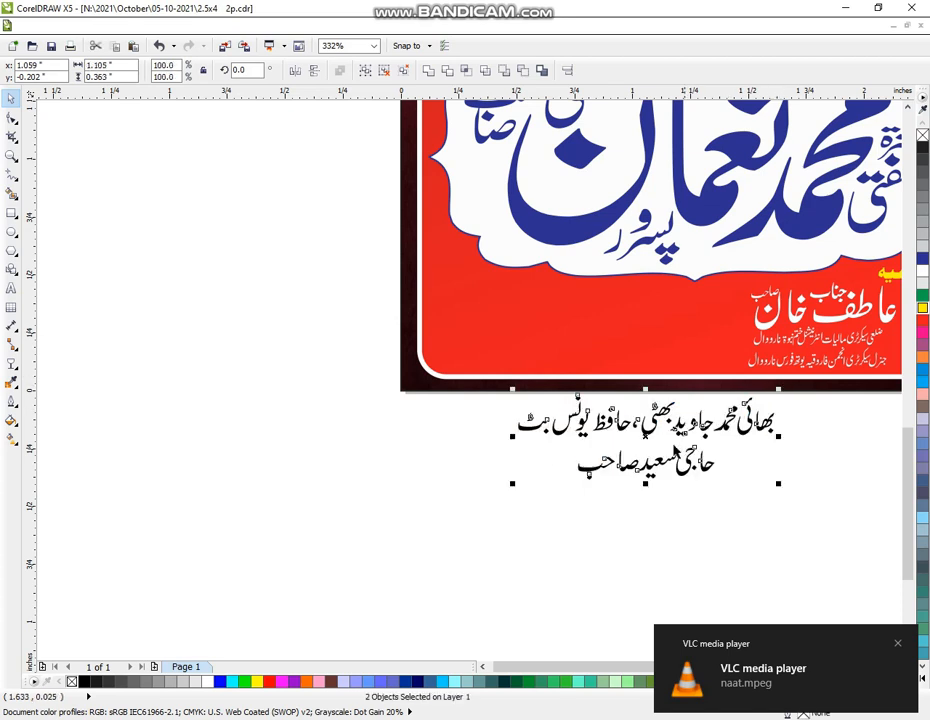
drag(642, 437, 592, 323)
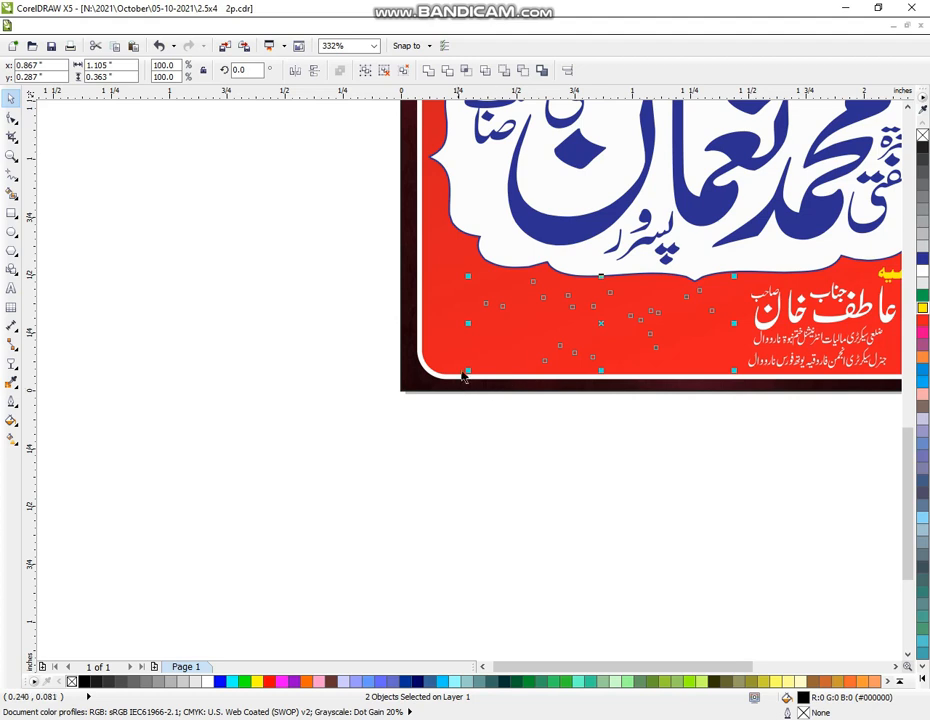
drag(464, 375, 449, 375)
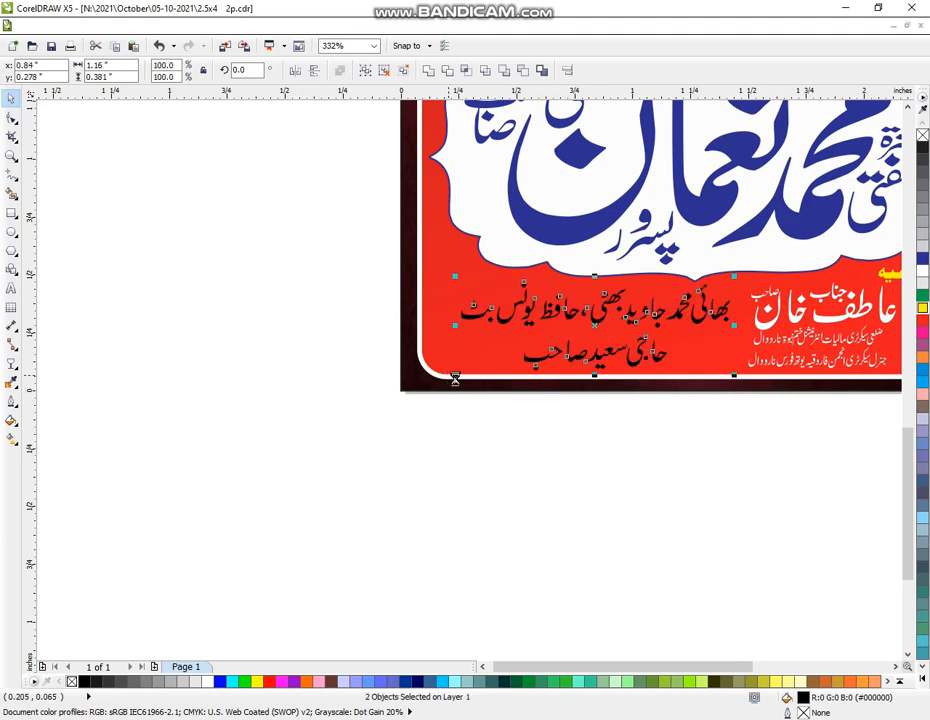
click(924, 311)
click(715, 507)
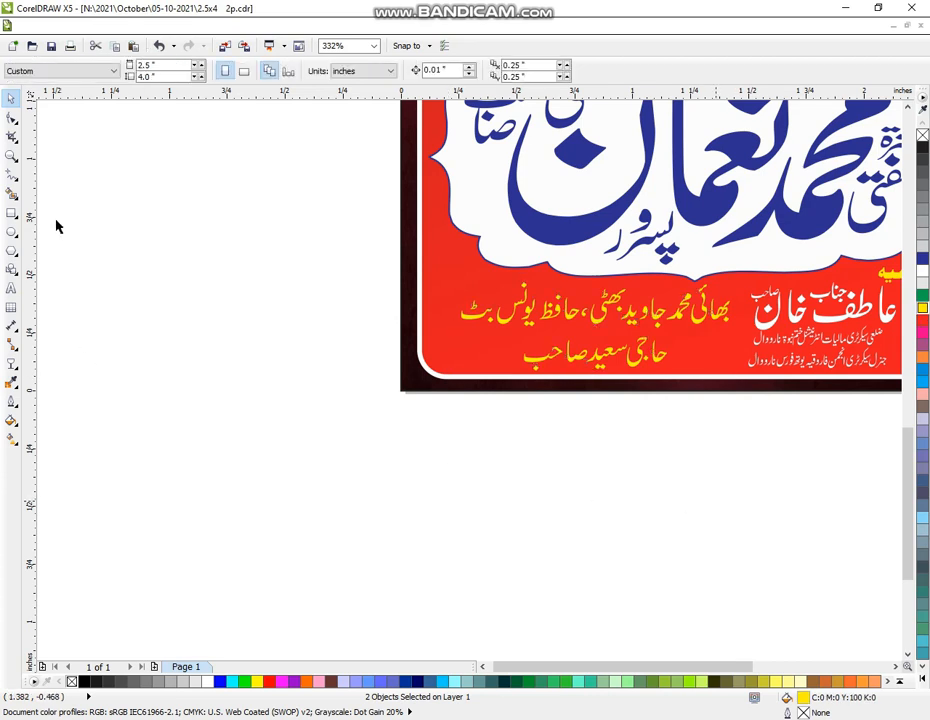
click(11, 154)
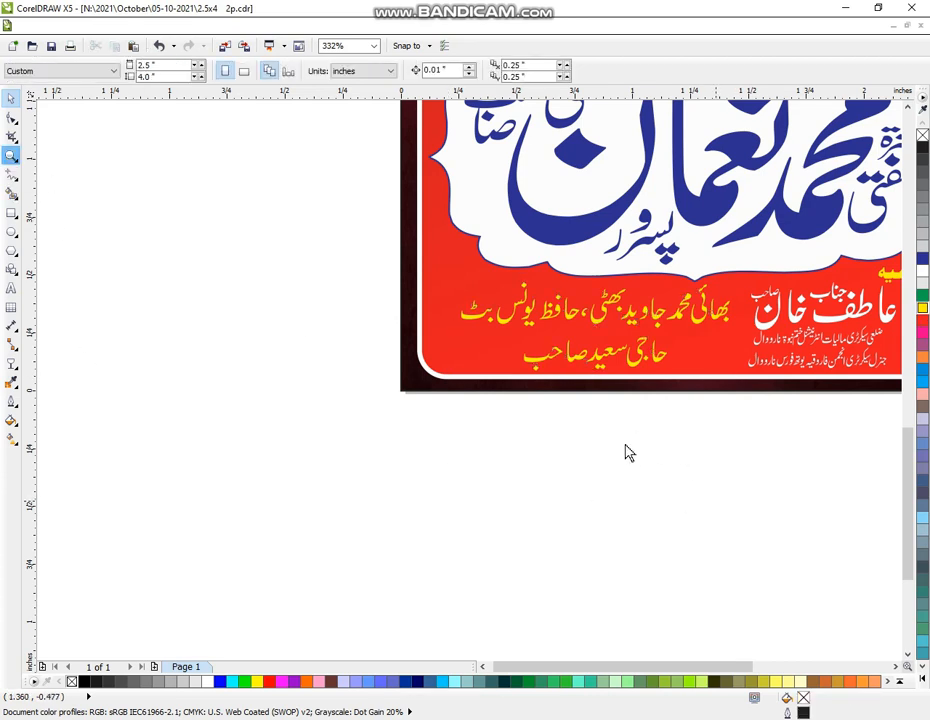
Frame the whole poster and delete the stray green ornament beside the page
scroll(645, 460, down, 2)
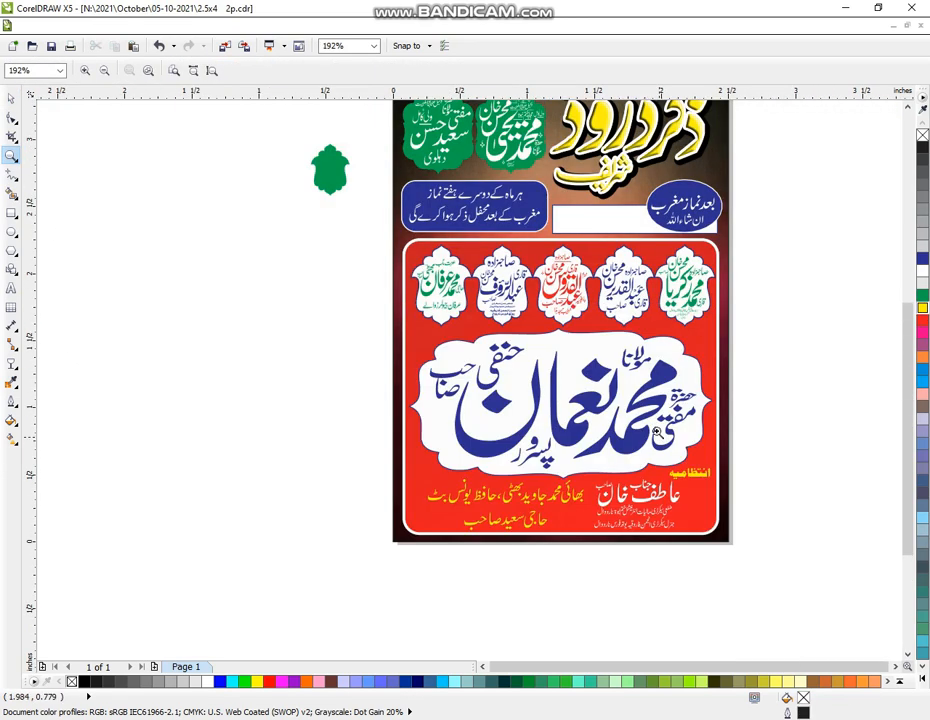
drag(260, 197, 796, 615)
click(11, 98)
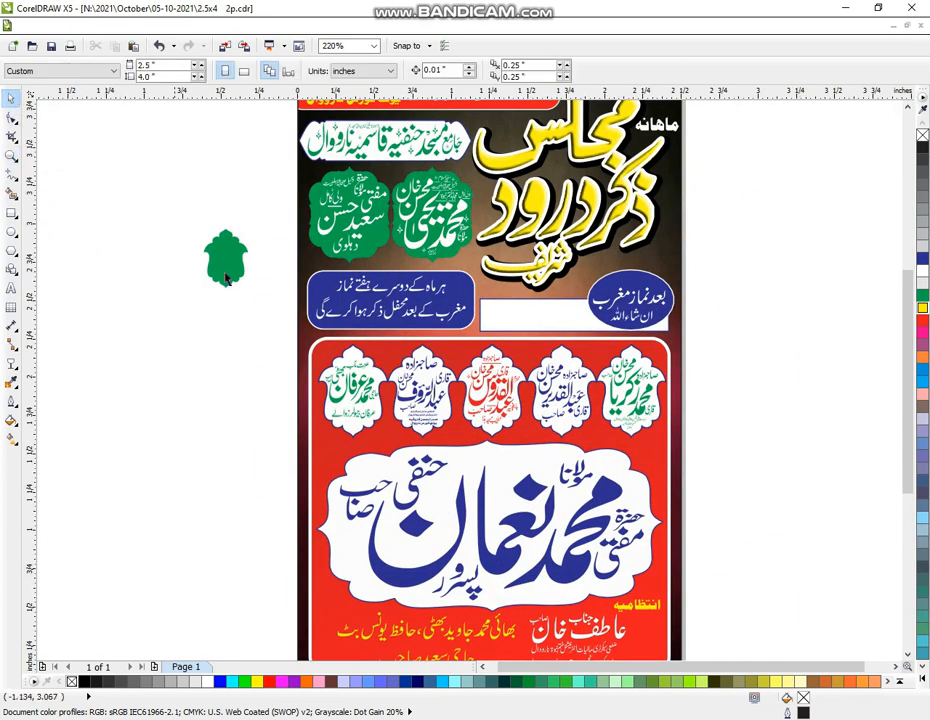
key(Delete)
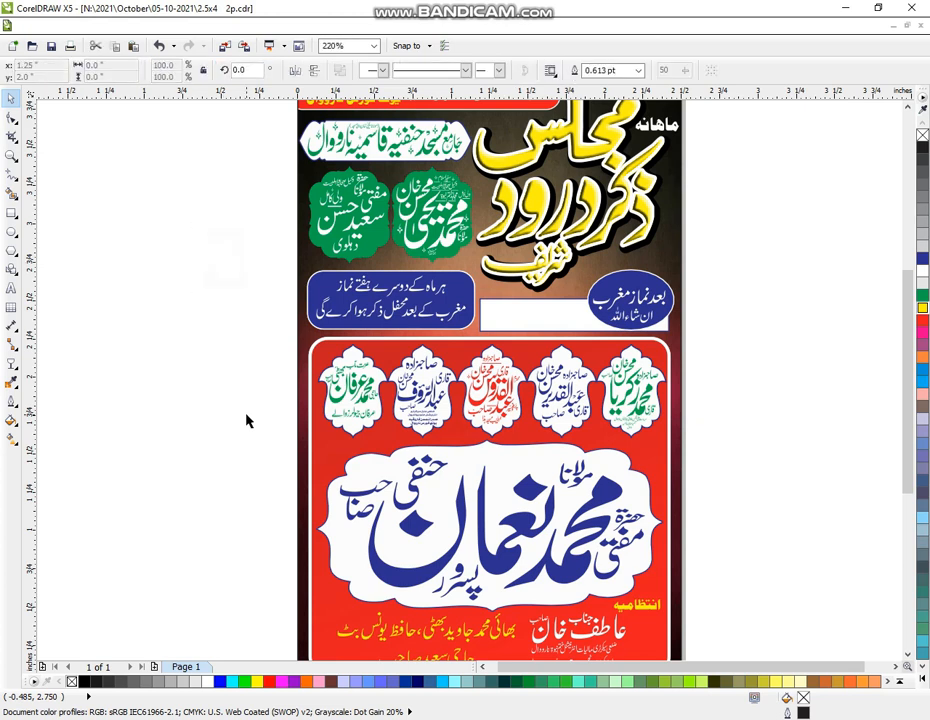
click(909, 107)
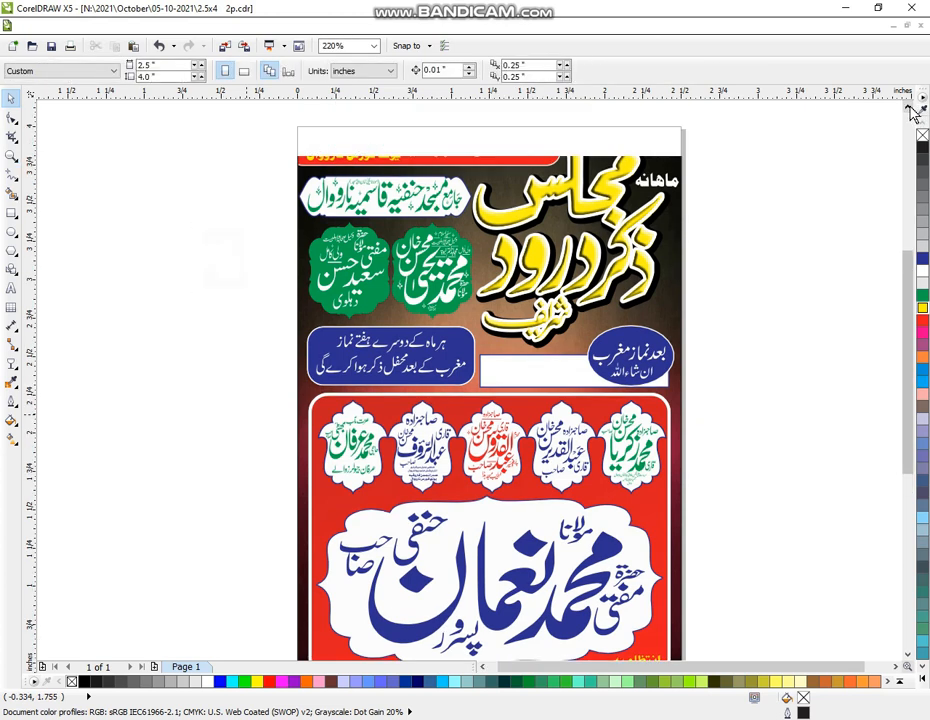
Give the yellow Majlis title artwork a dark blue outline after trying red and green
click(622, 272)
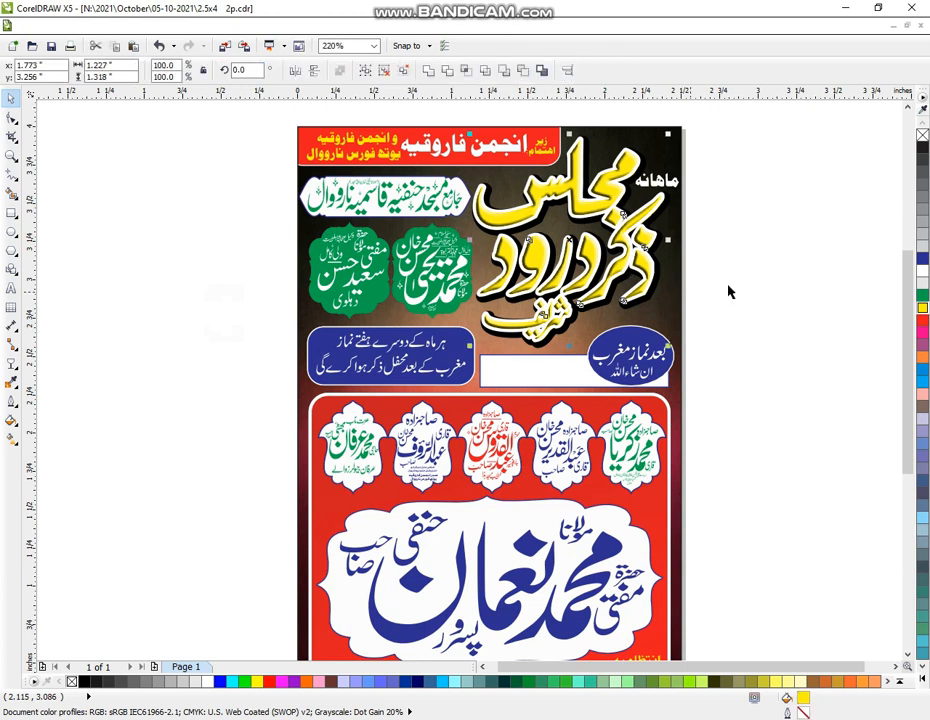
click(716, 295)
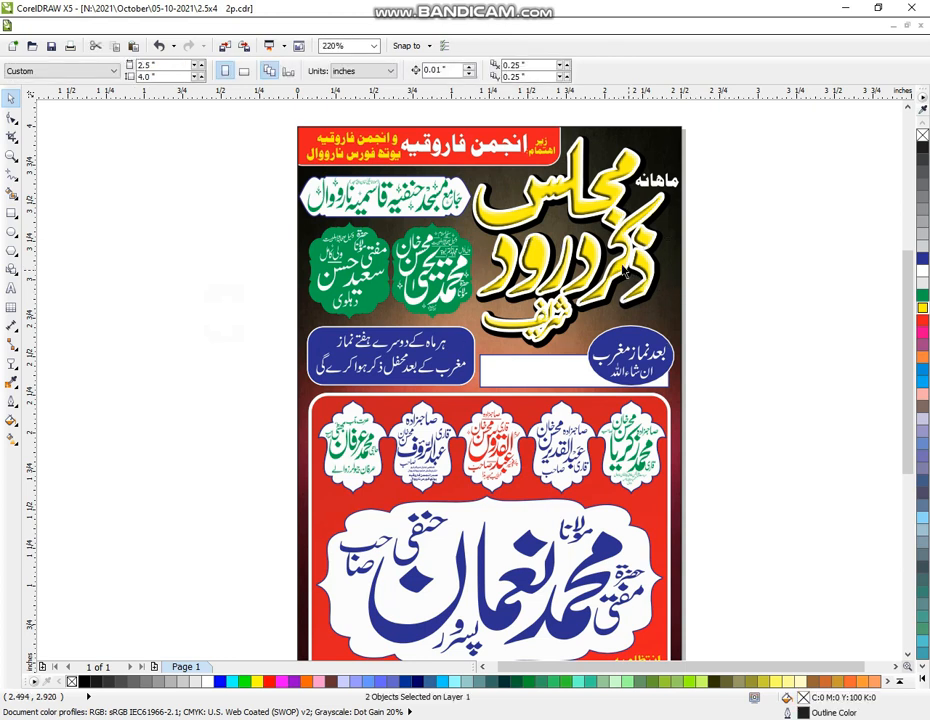
click(648, 289)
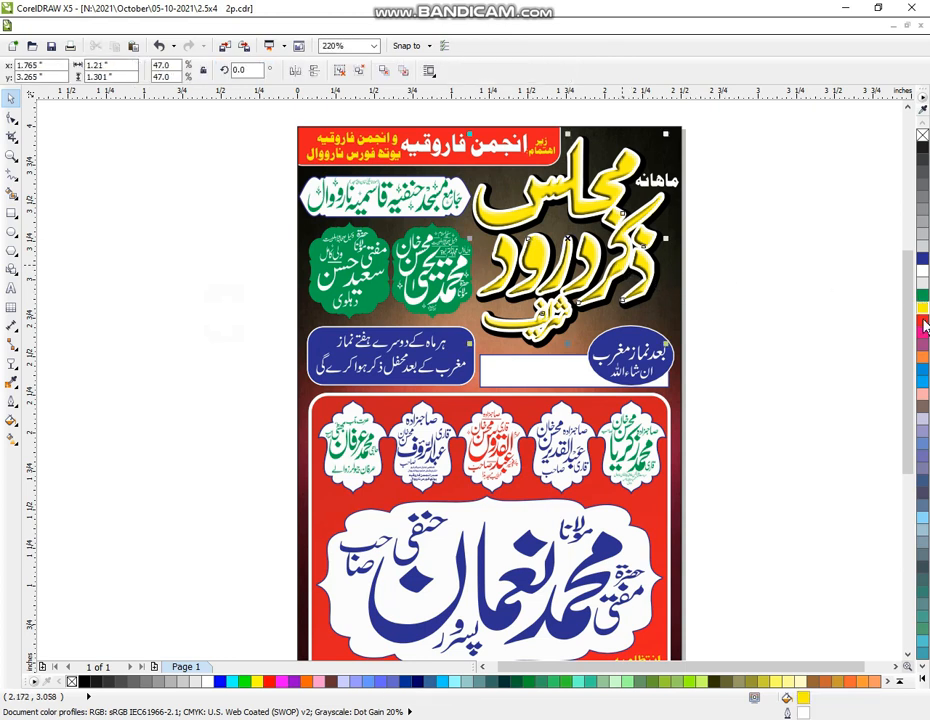
click(923, 322)
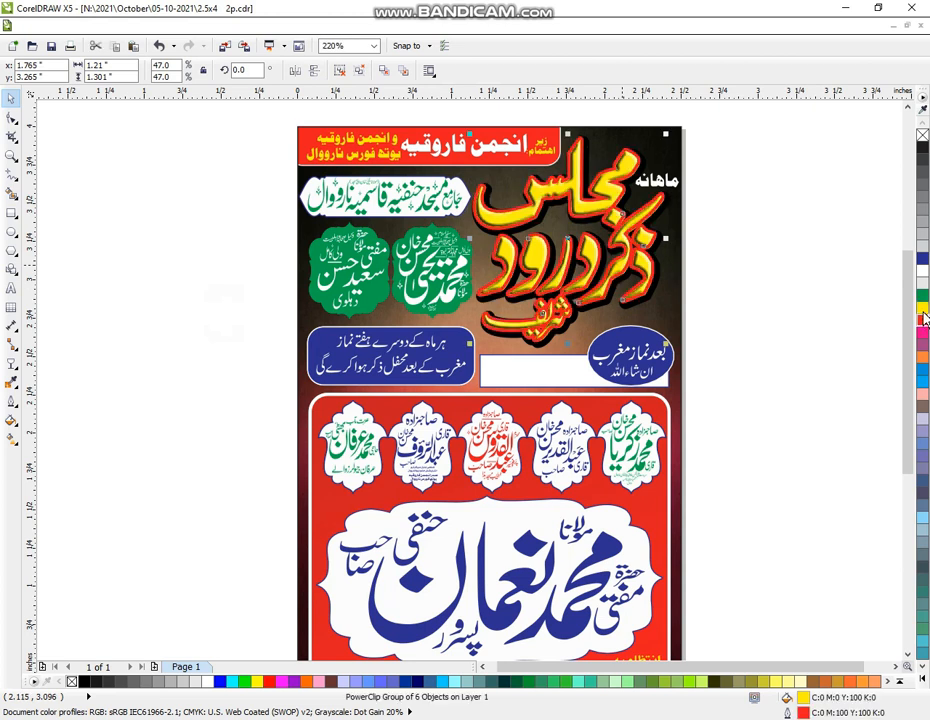
click(923, 297)
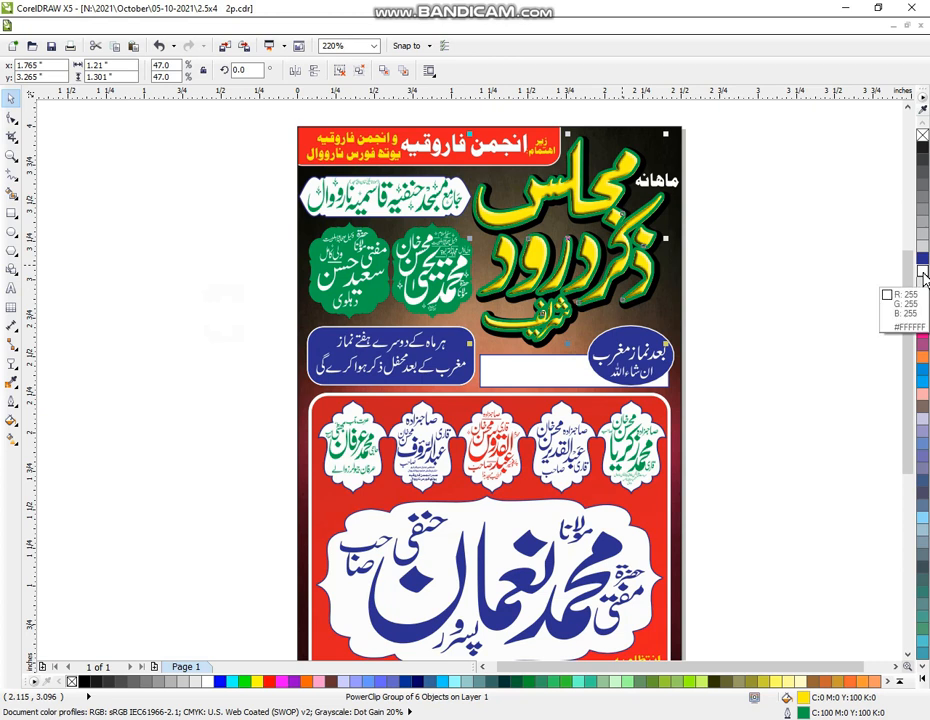
right_click(921, 260)
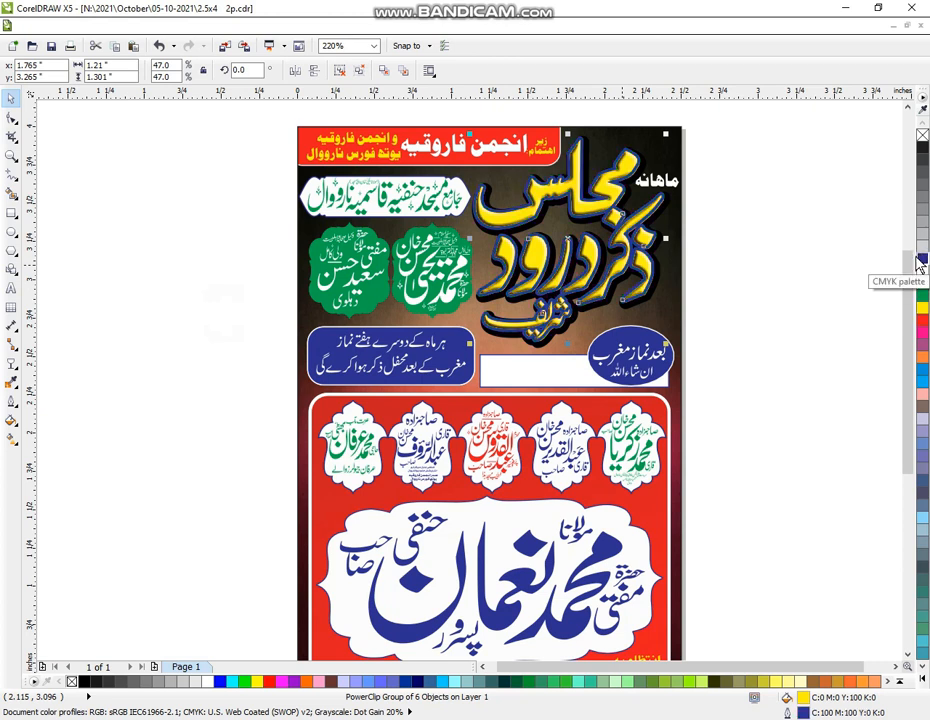
click(830, 322)
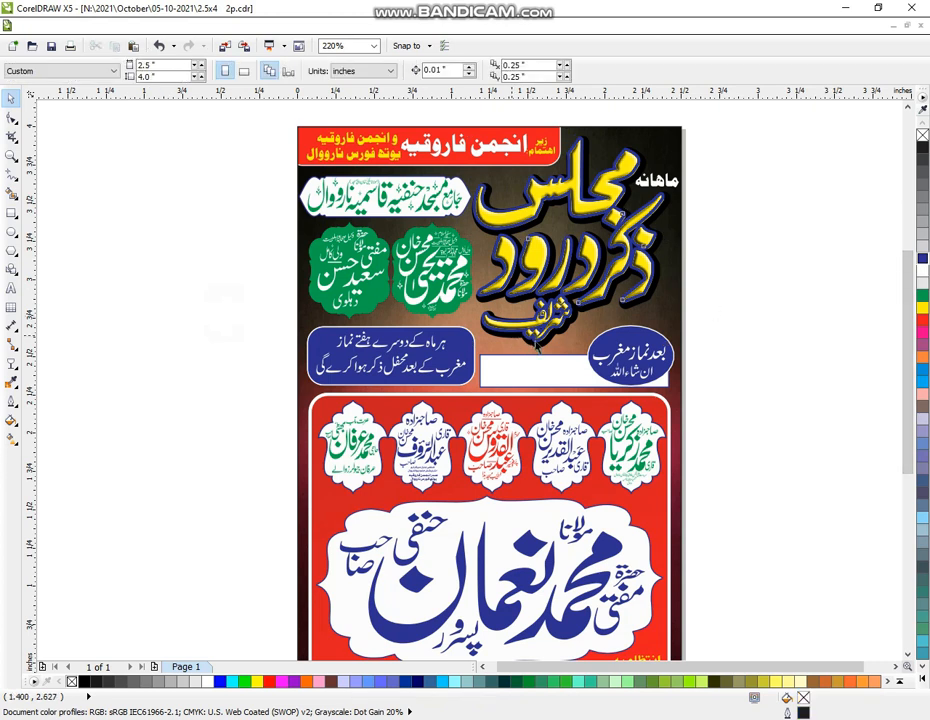
click(536, 358)
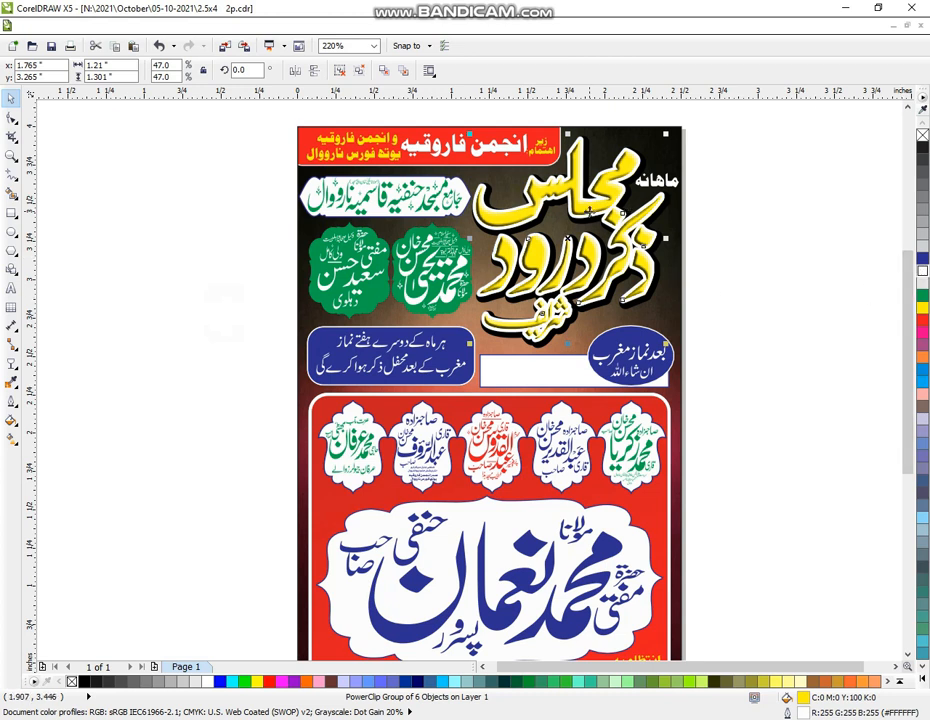
Copy the title, outline the original white and the copy red, and align them centred
drag(591, 211, 795, 312)
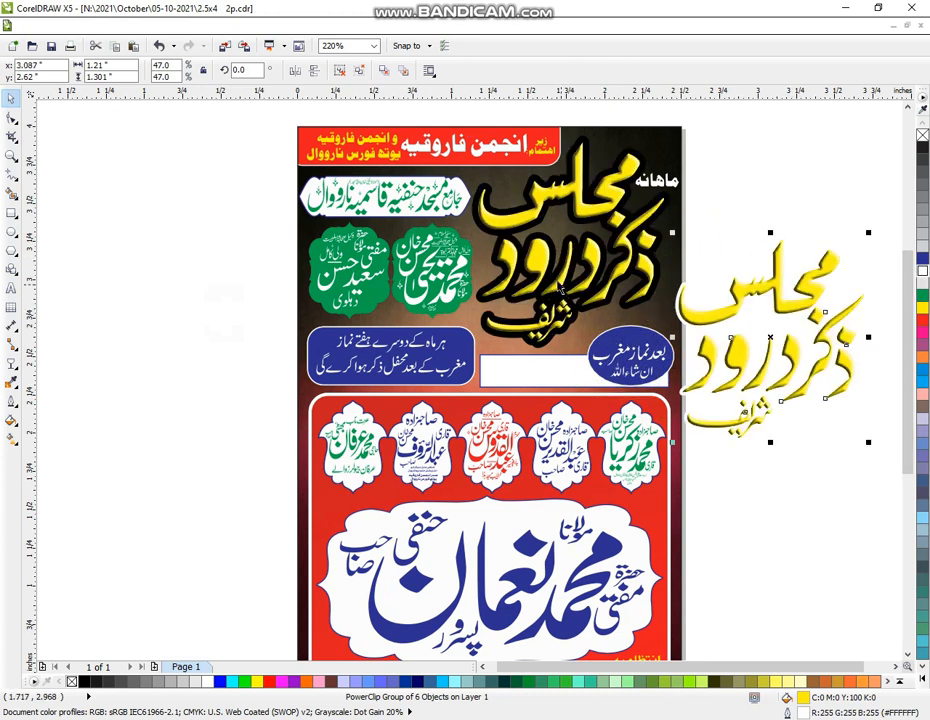
right_click(922, 272)
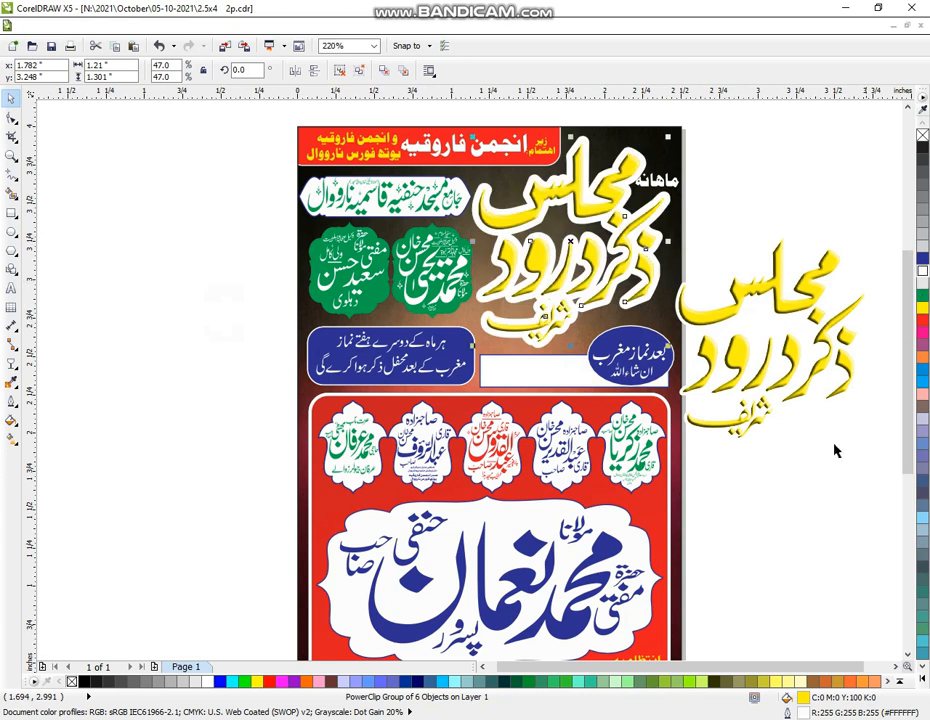
click(797, 386)
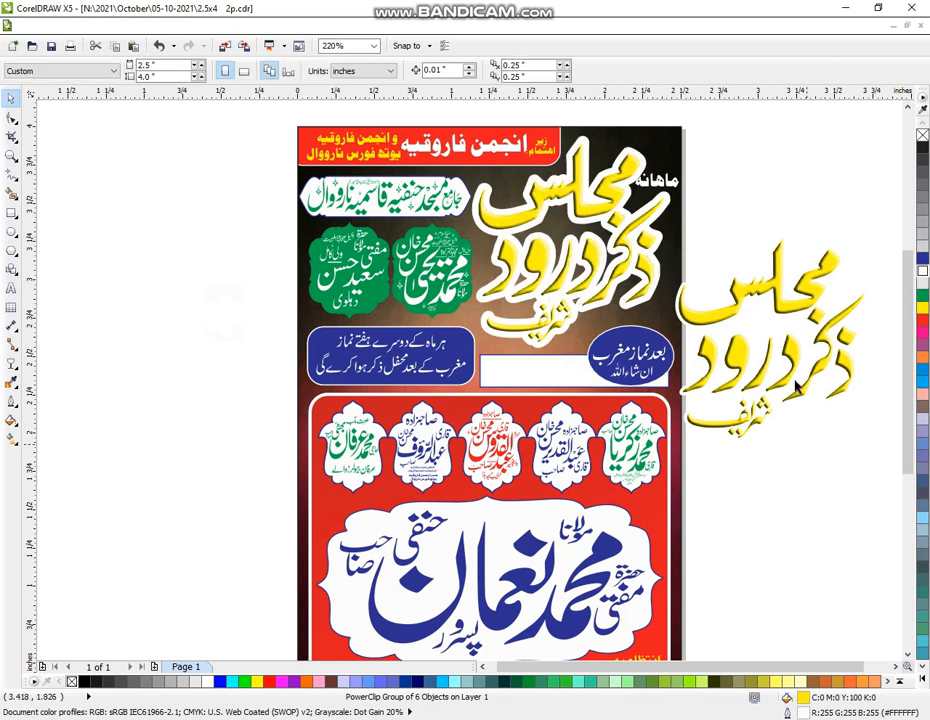
right_click(922, 320)
click(805, 491)
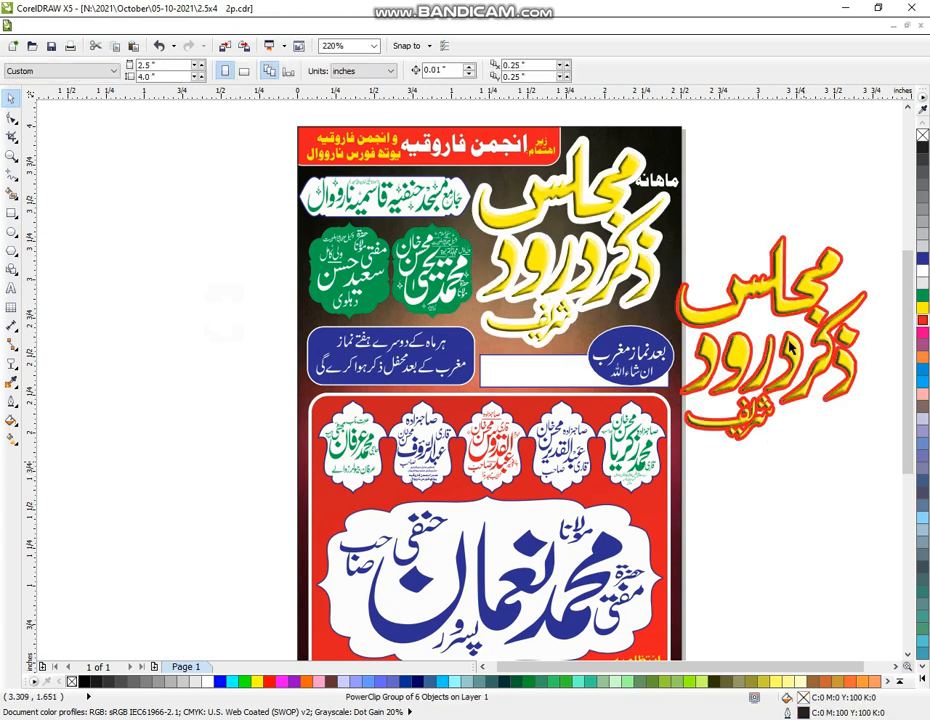
click(781, 318)
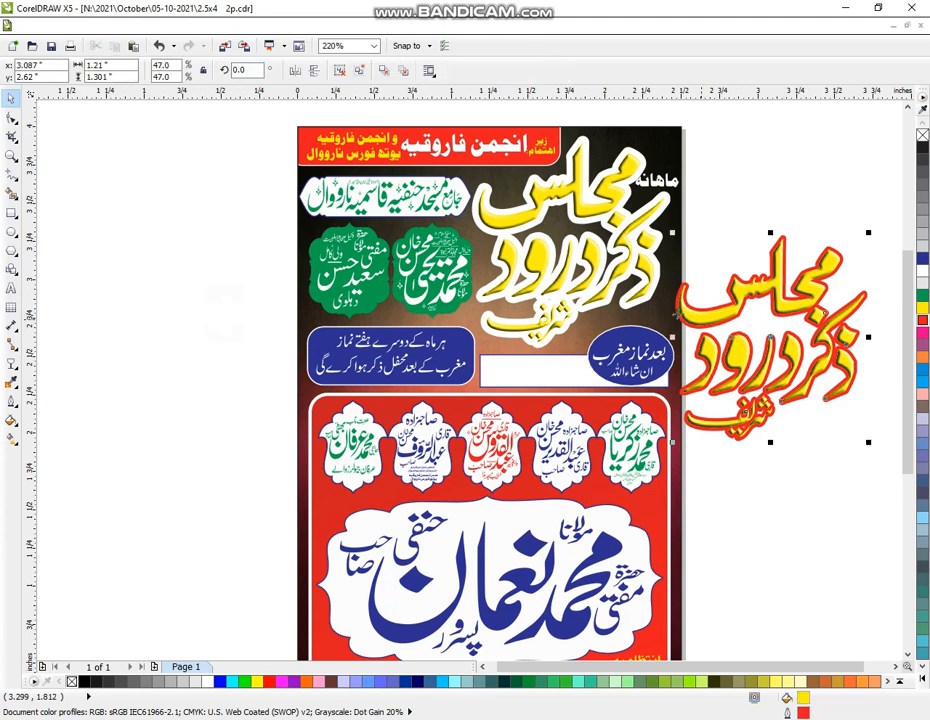
click(589, 268)
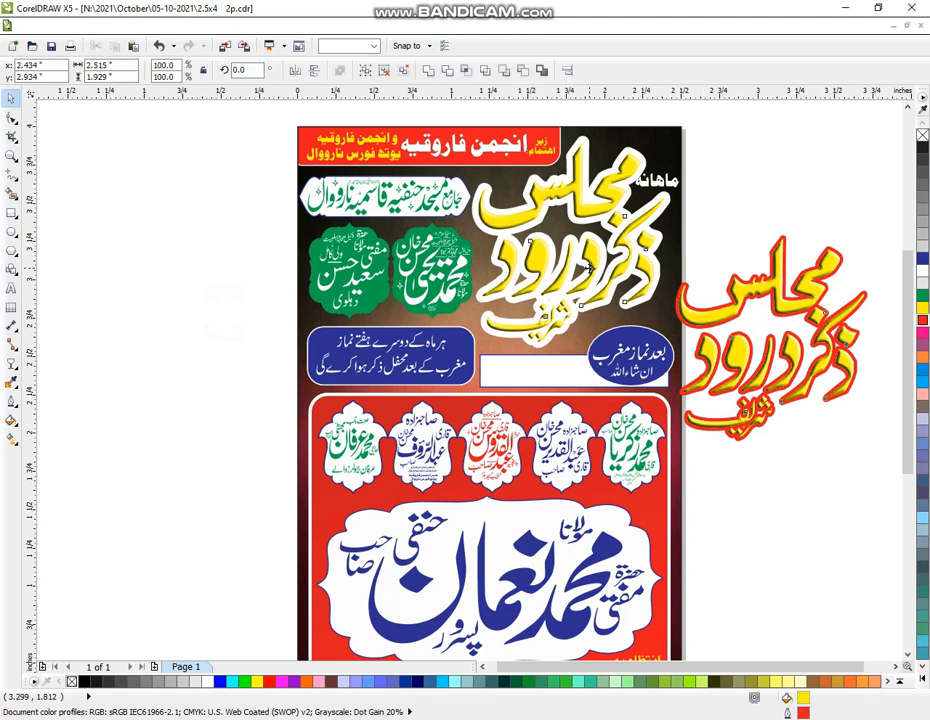
key(e)
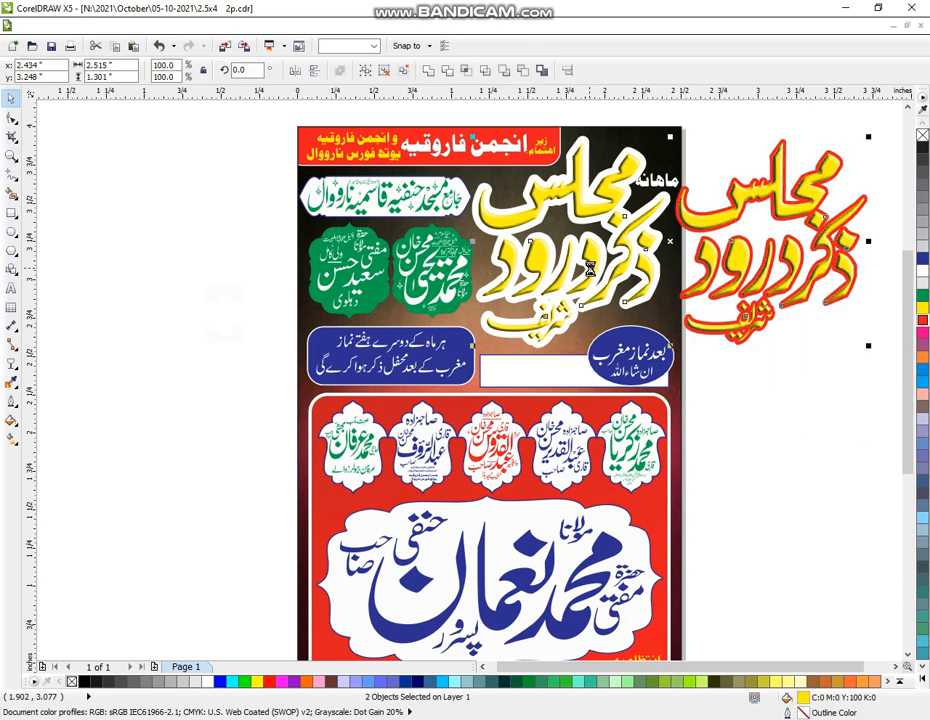
key(c)
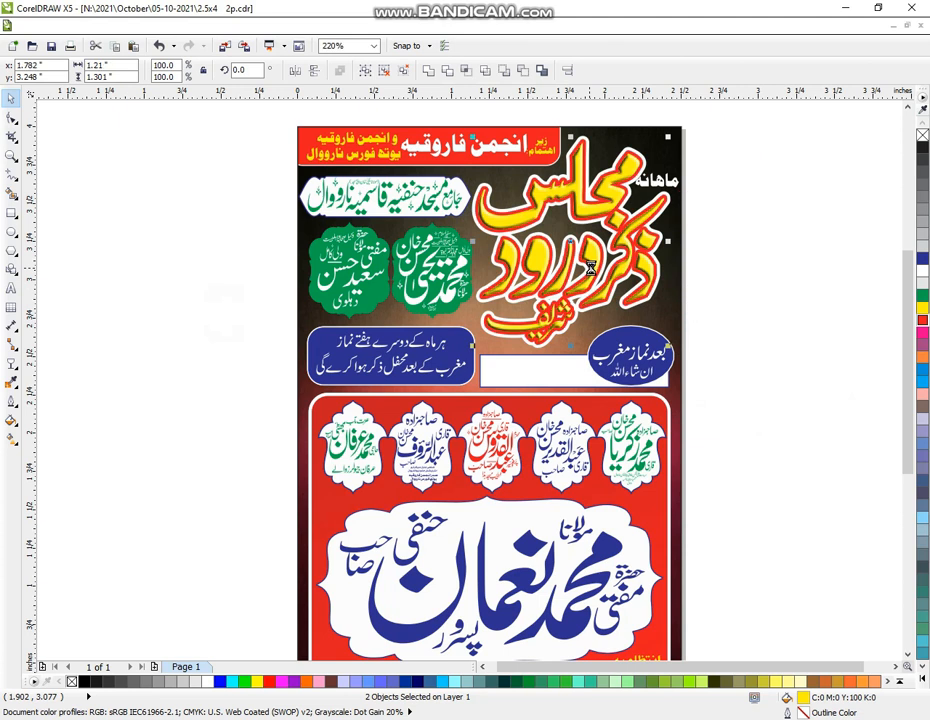
click(757, 213)
key(Escape)
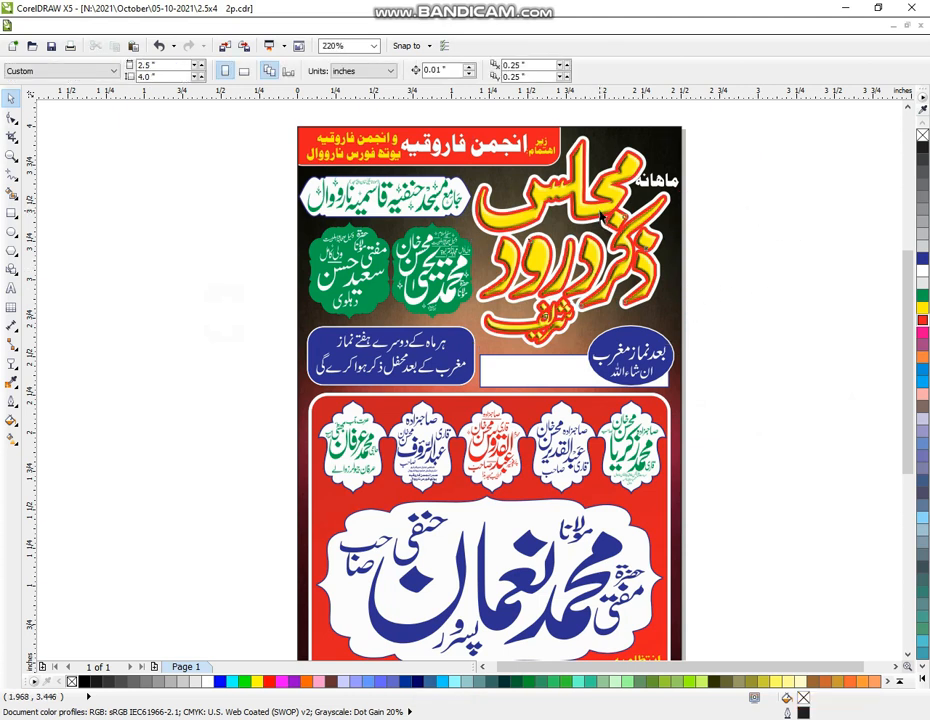
click(565, 254)
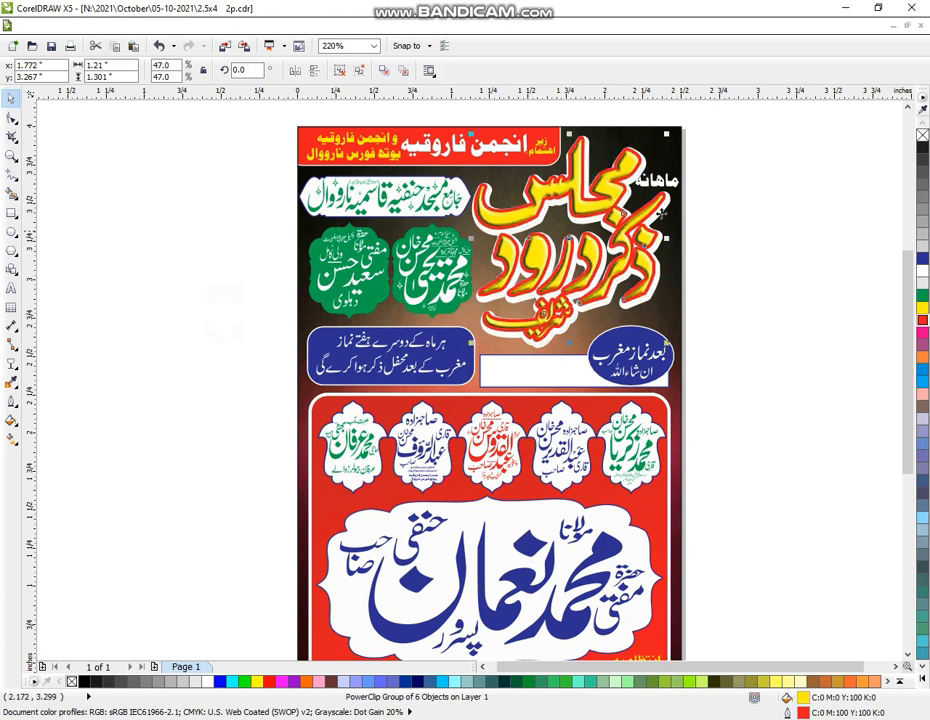
Move the small white ماهانہ word off the page to the right and make it black
click(710, 168)
drag(743, 141, 642, 187)
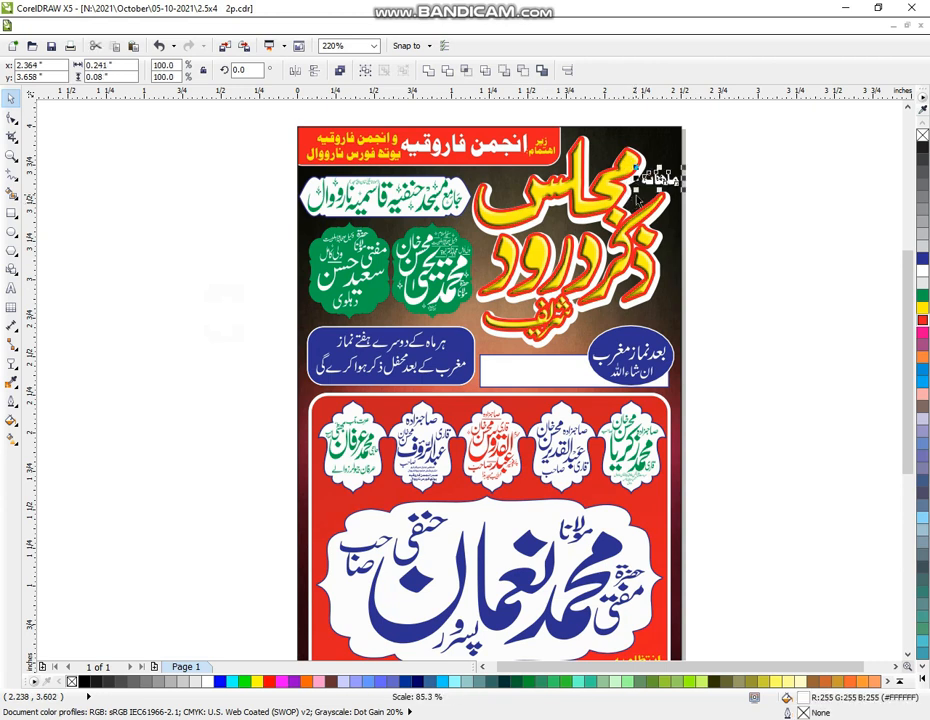
click(727, 177)
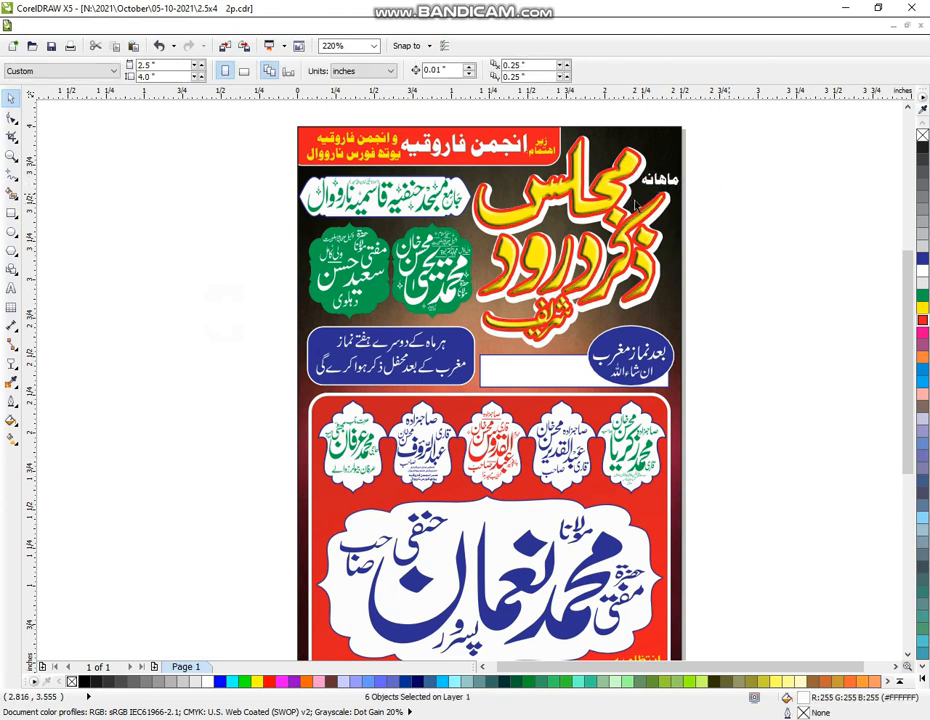
drag(634, 204, 716, 122)
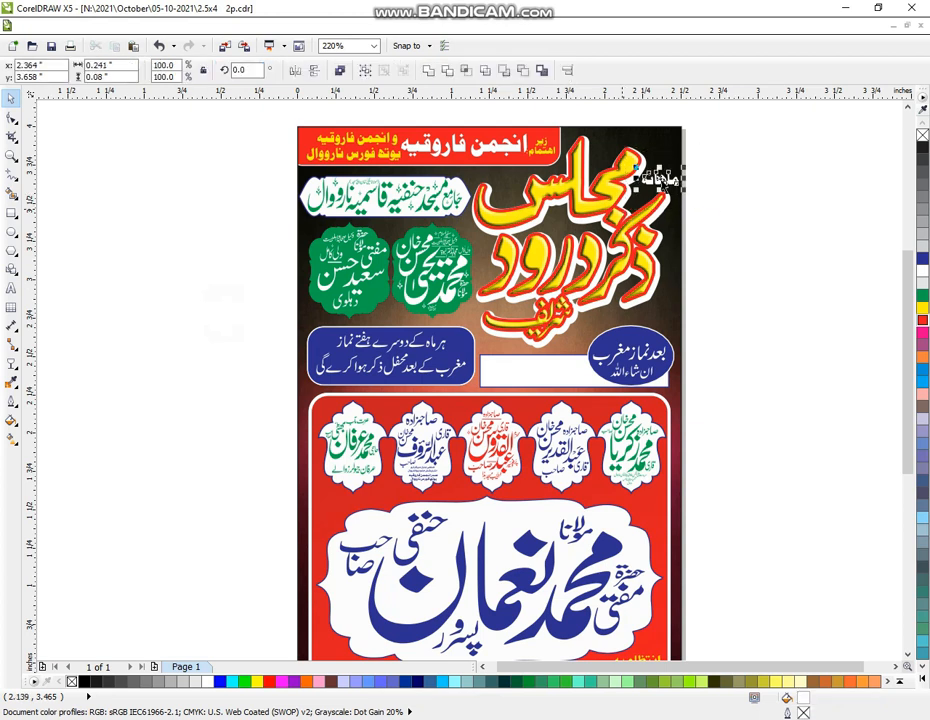
drag(637, 165, 725, 133)
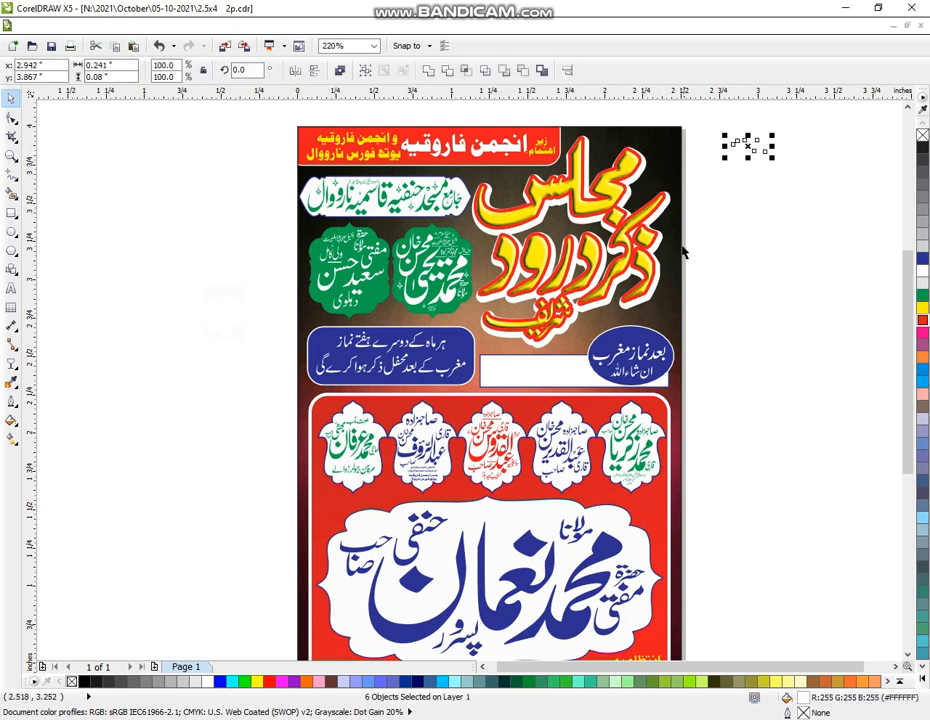
click(922, 147)
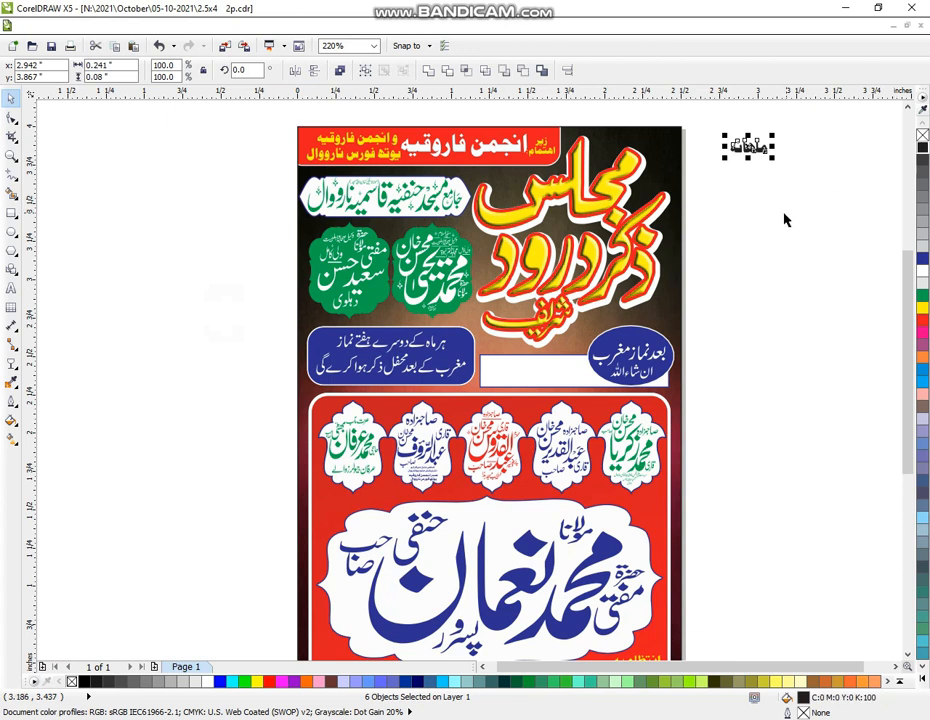
Shrink the title artwork to about 93%
shift+click(650, 295)
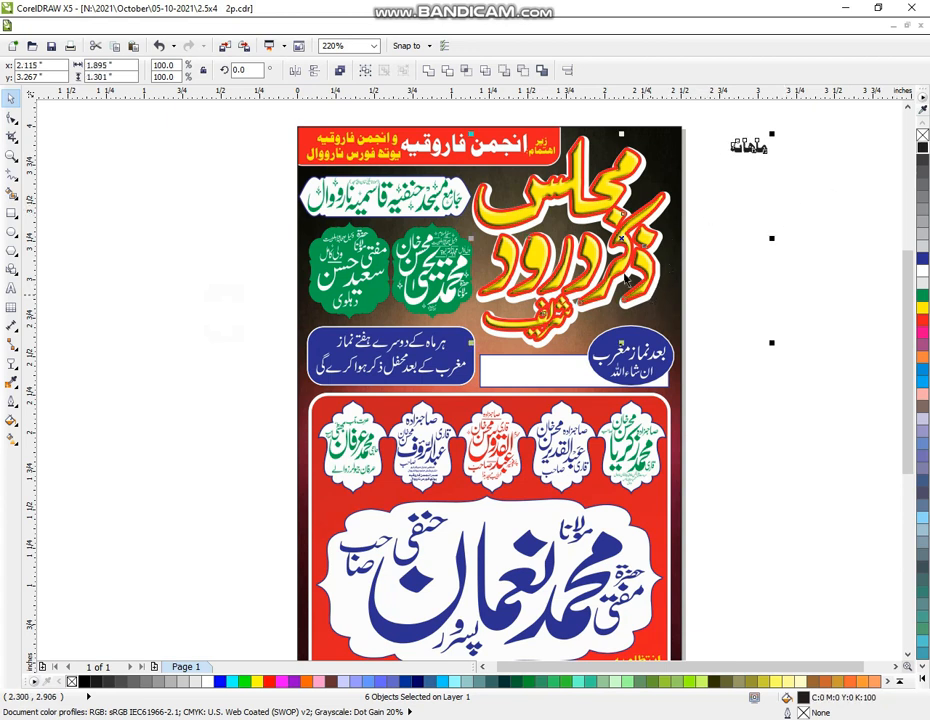
shift+click(624, 275)
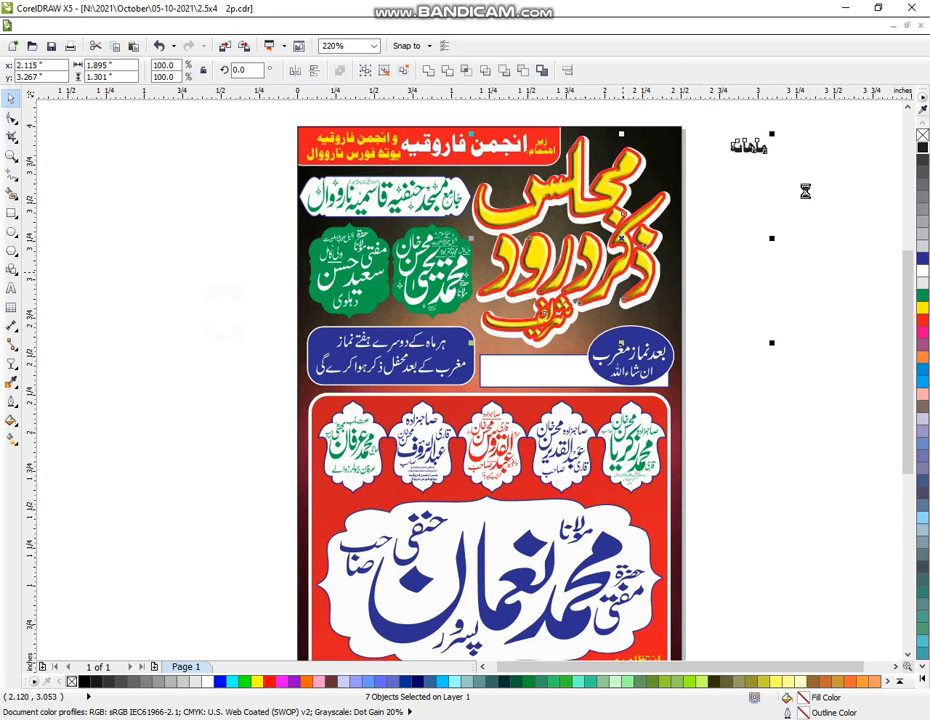
key(ctrl+z)
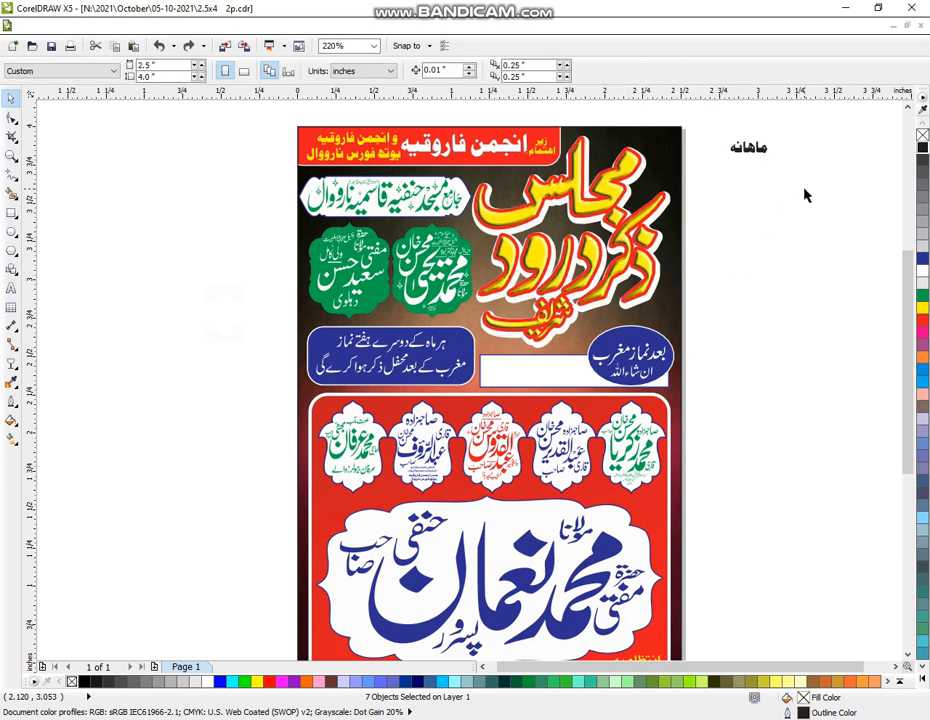
click(612, 278)
click(795, 293)
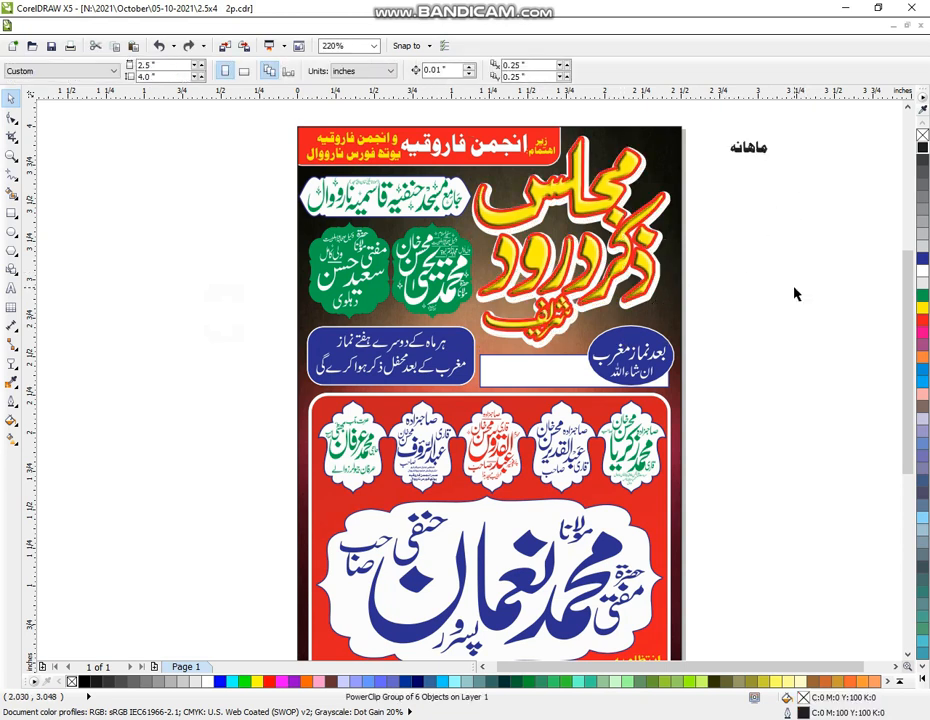
click(645, 292)
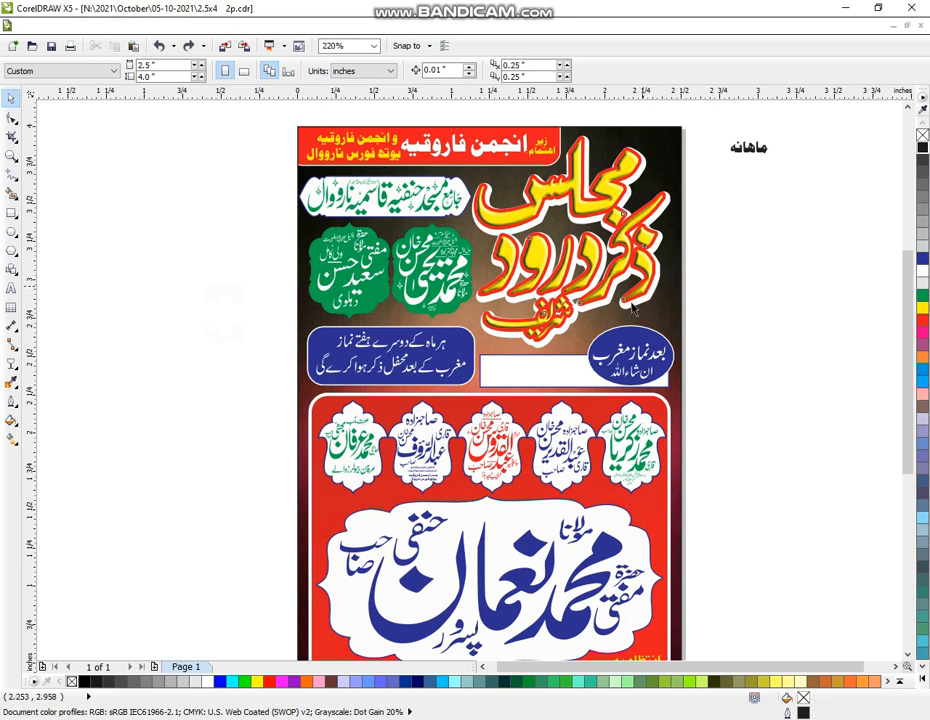
click(628, 312)
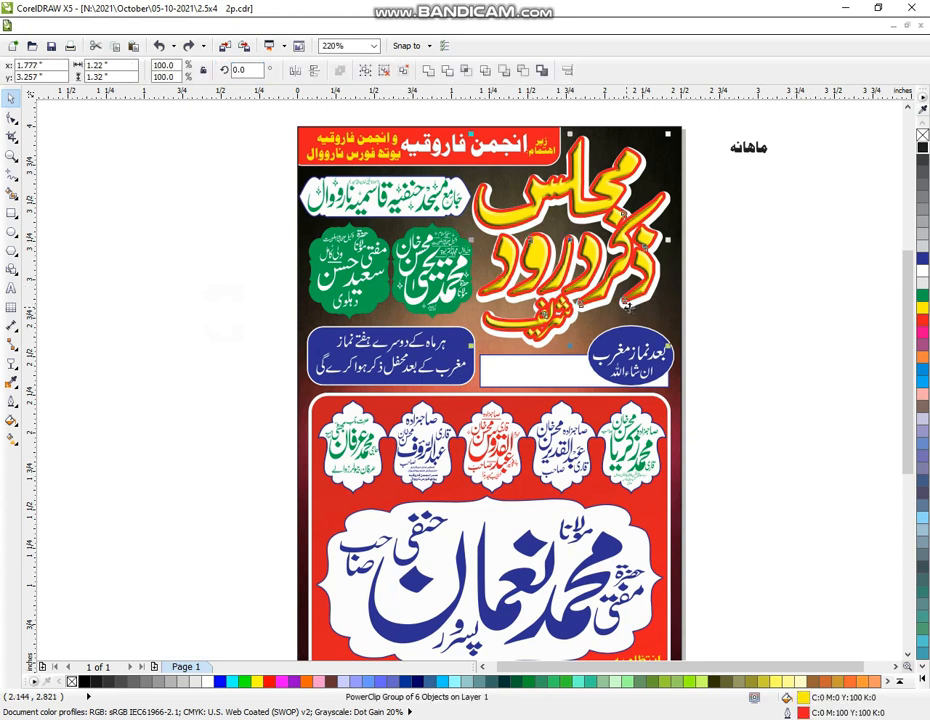
drag(668, 133, 665, 152)
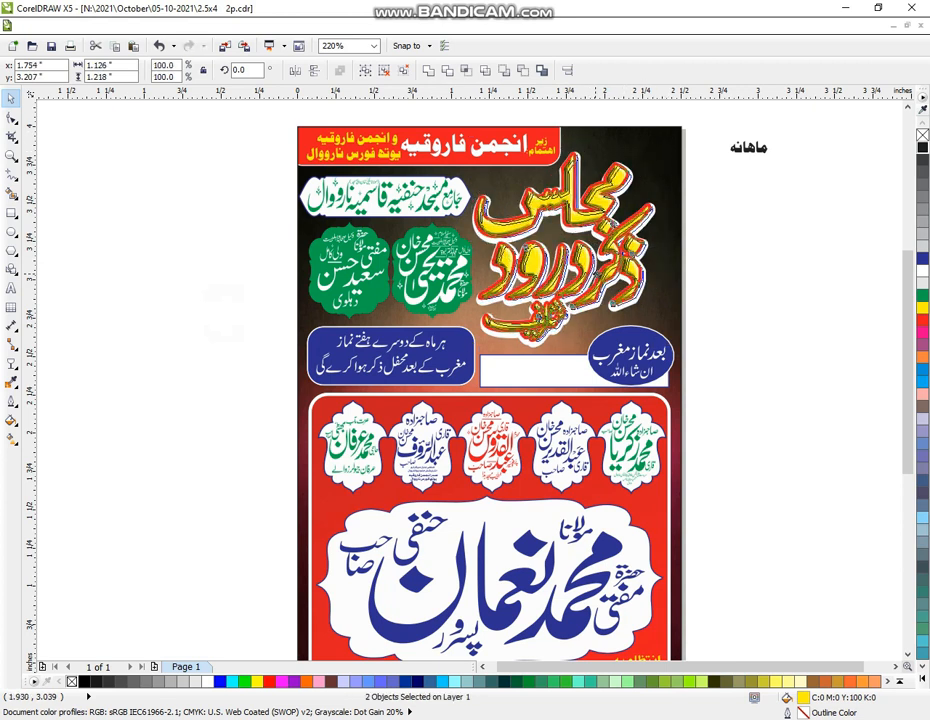
click(695, 296)
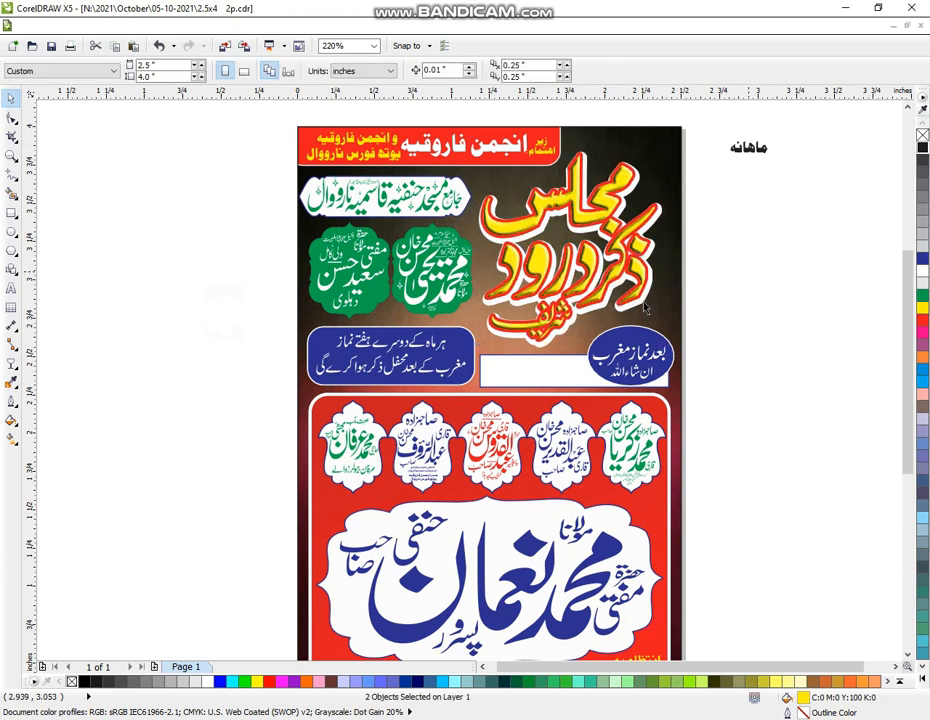
Keep the title's red outline after trying white, and nudge the title art slightly into position
click(652, 308)
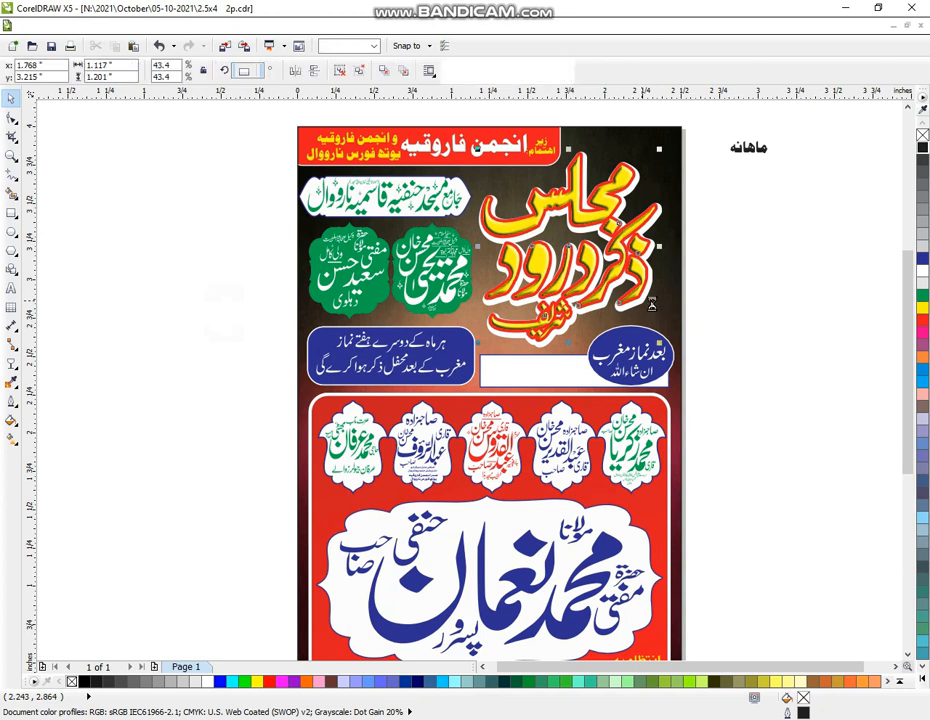
key(Delete)
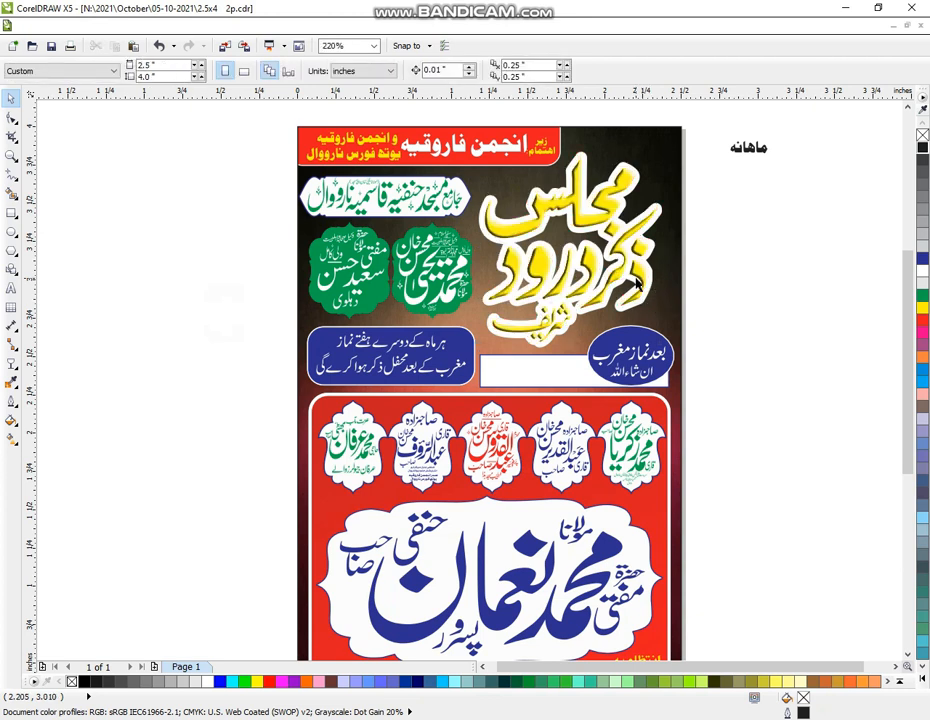
key(ctrl+z)
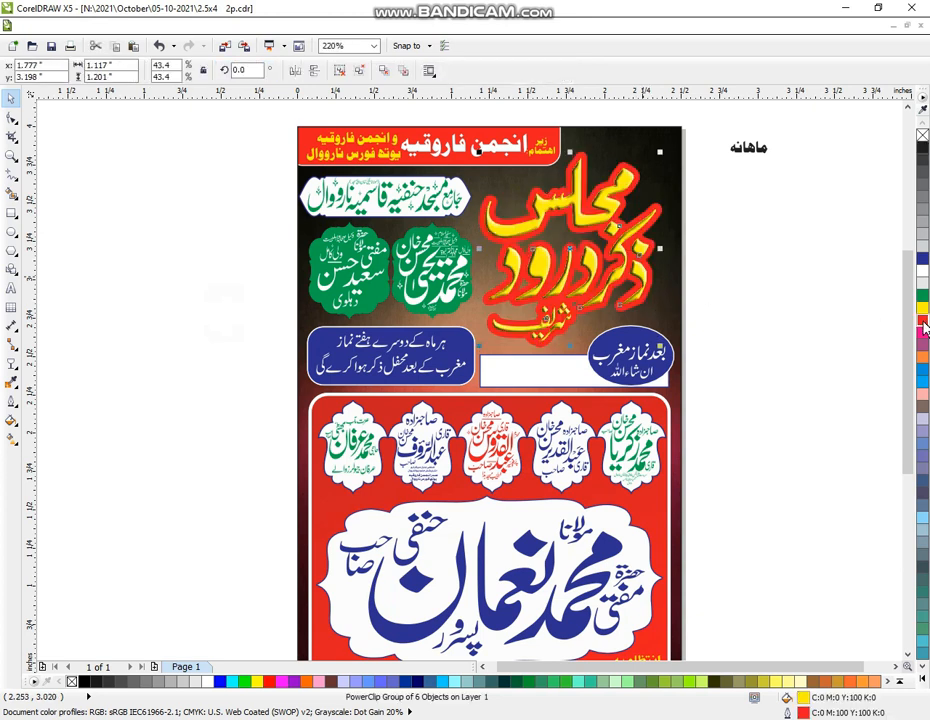
key(ctrl+z)
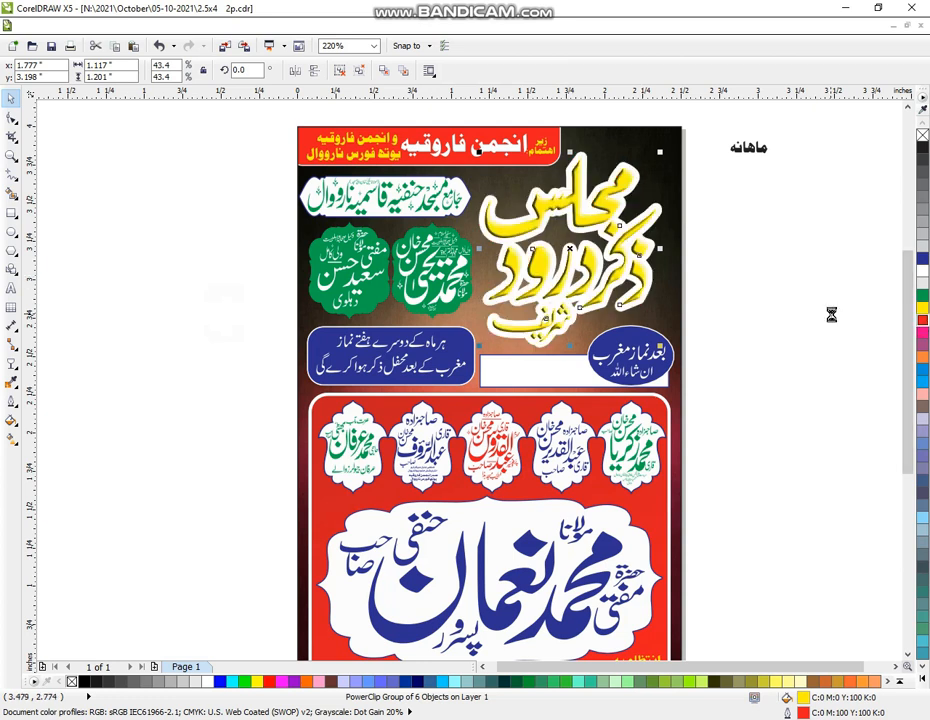
key(ctrl+shift+z)
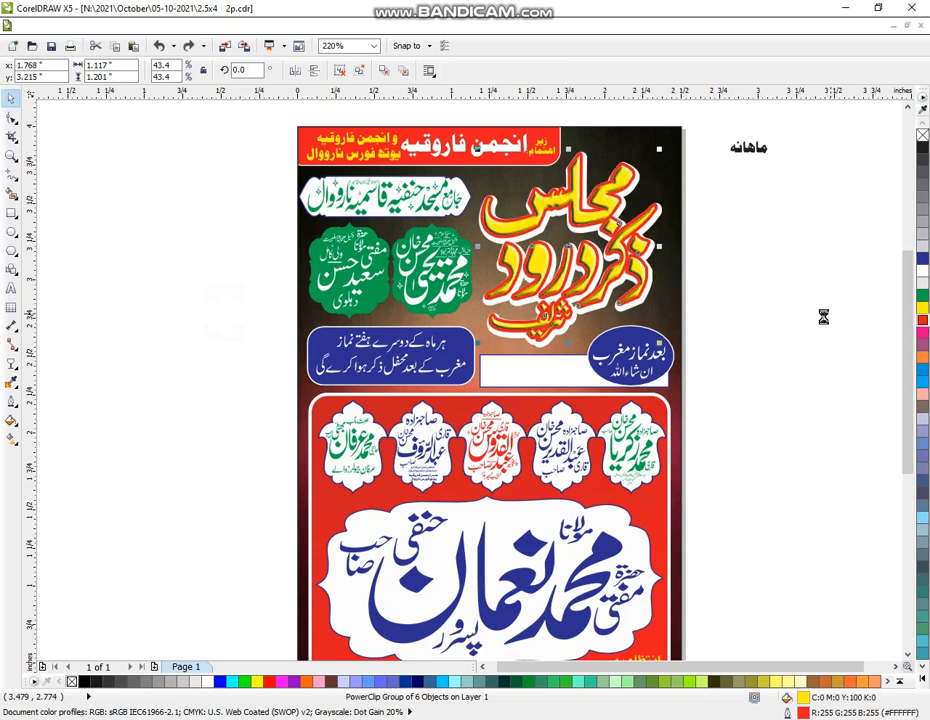
click(812, 297)
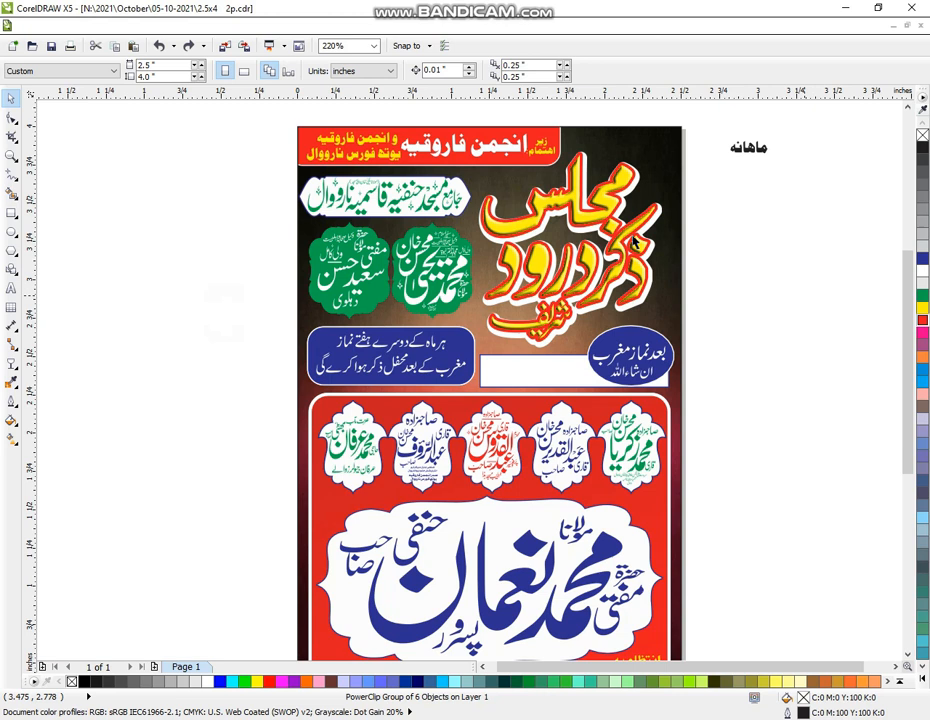
click(577, 226)
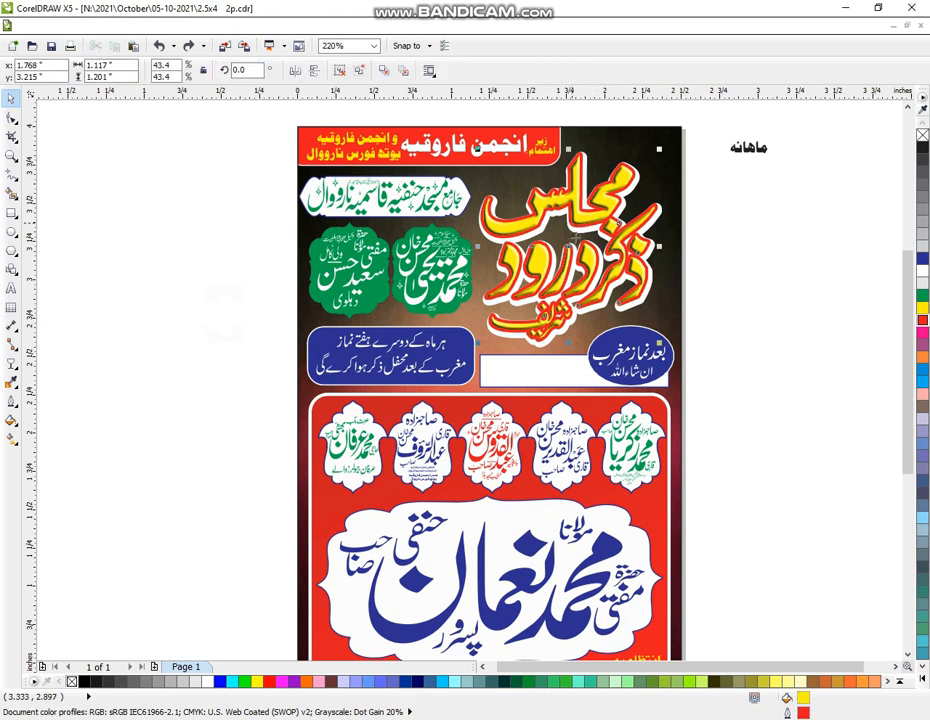
drag(575, 240, 579, 244)
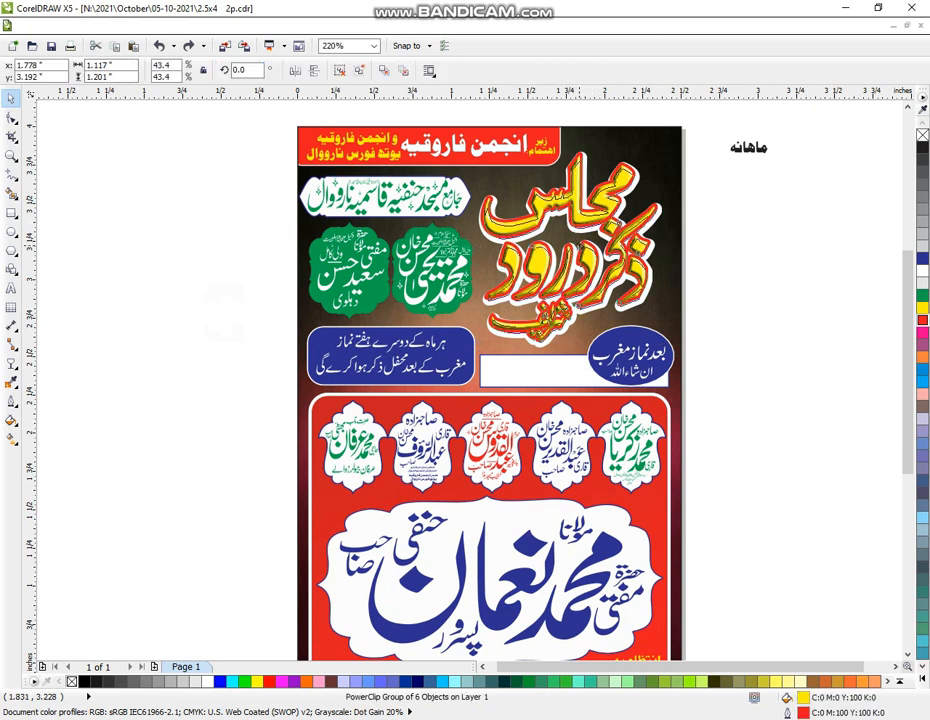
click(728, 266)
drag(851, 122, 681, 205)
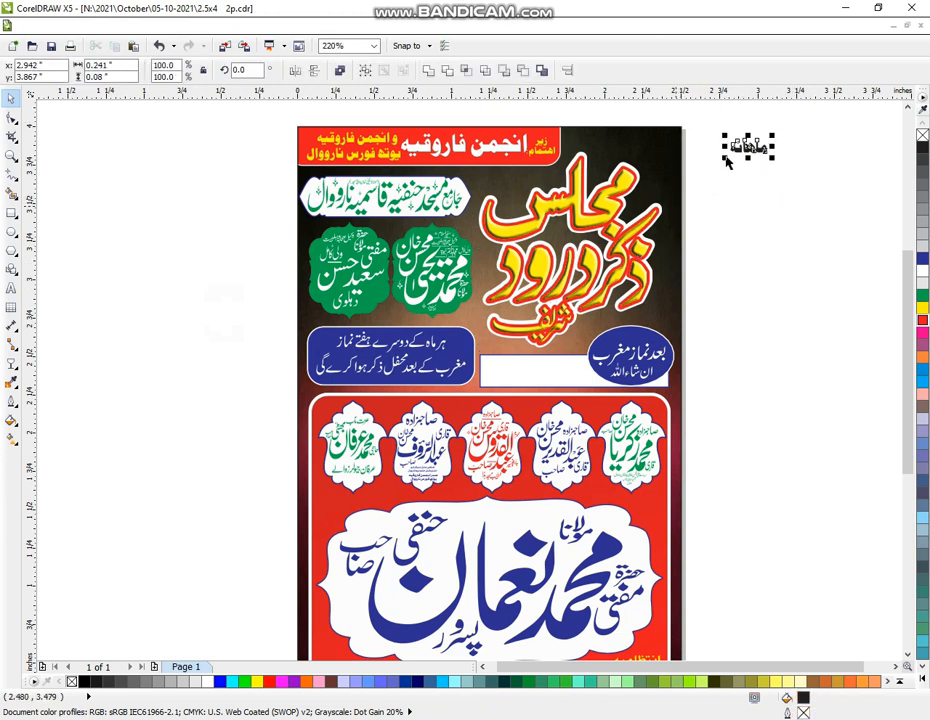
Enlarge ماهانه, move it to the flyer's top corner above the title, and make it white
drag(725, 157, 611, 161)
click(922, 271)
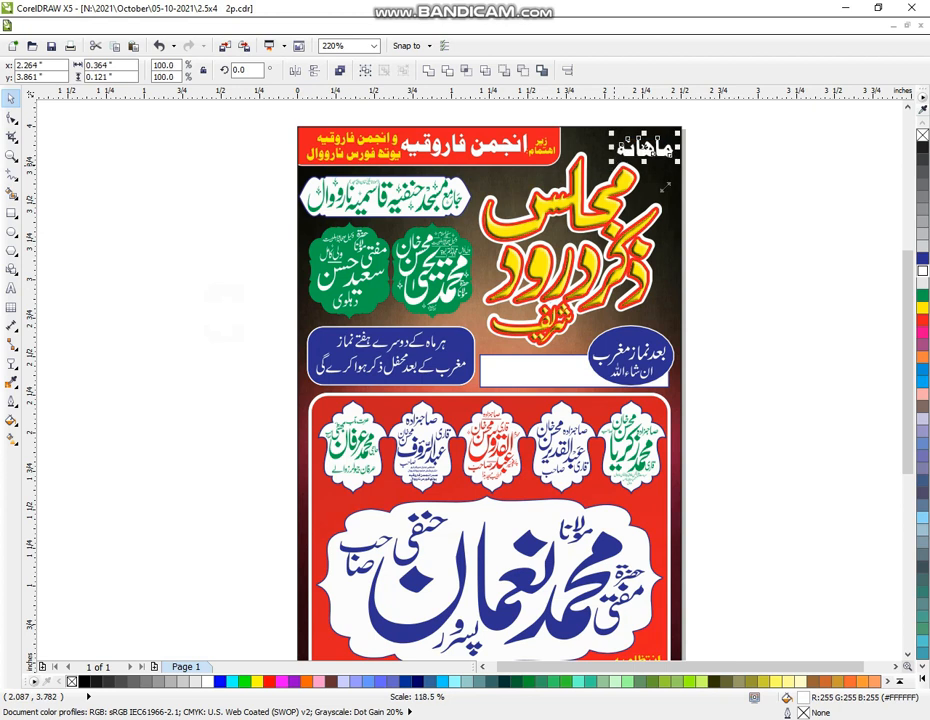
click(735, 193)
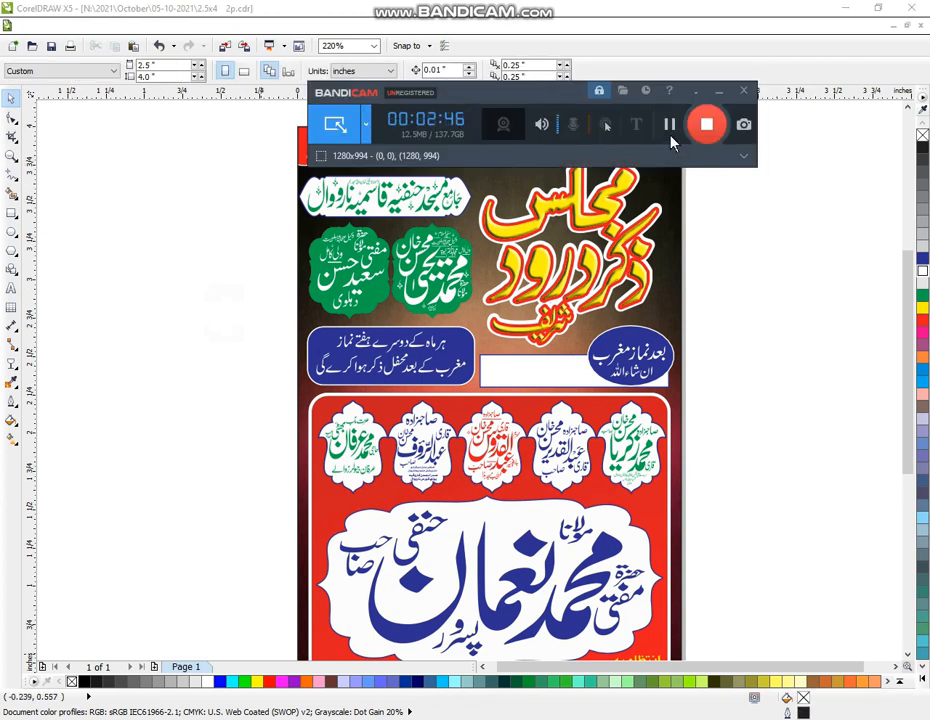
Ungroup the central name group and delete the word حنفی from the panel
click(668, 126)
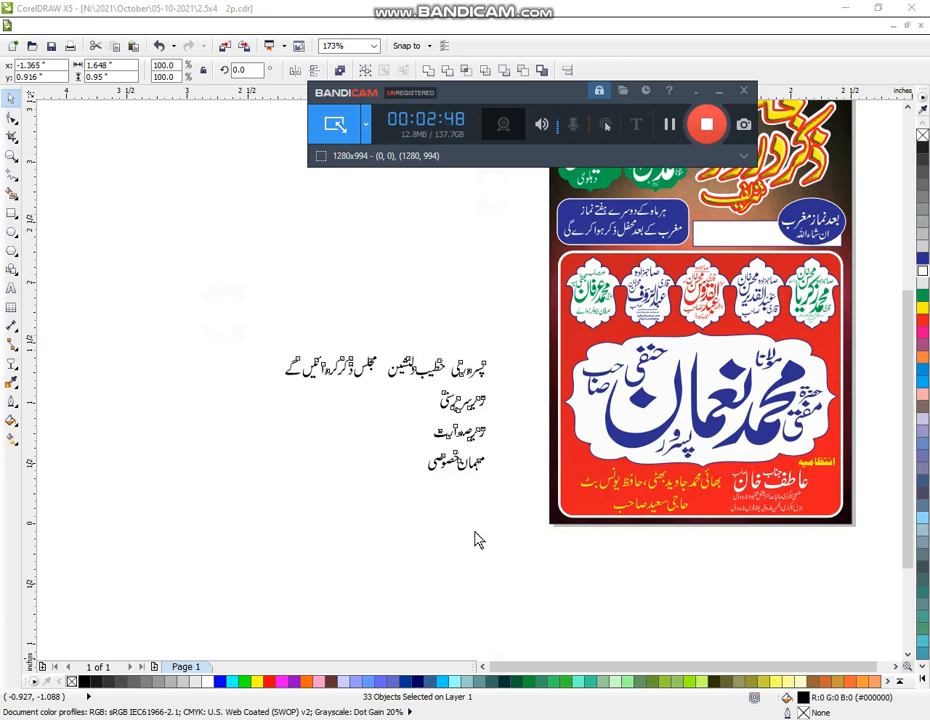
click(479, 544)
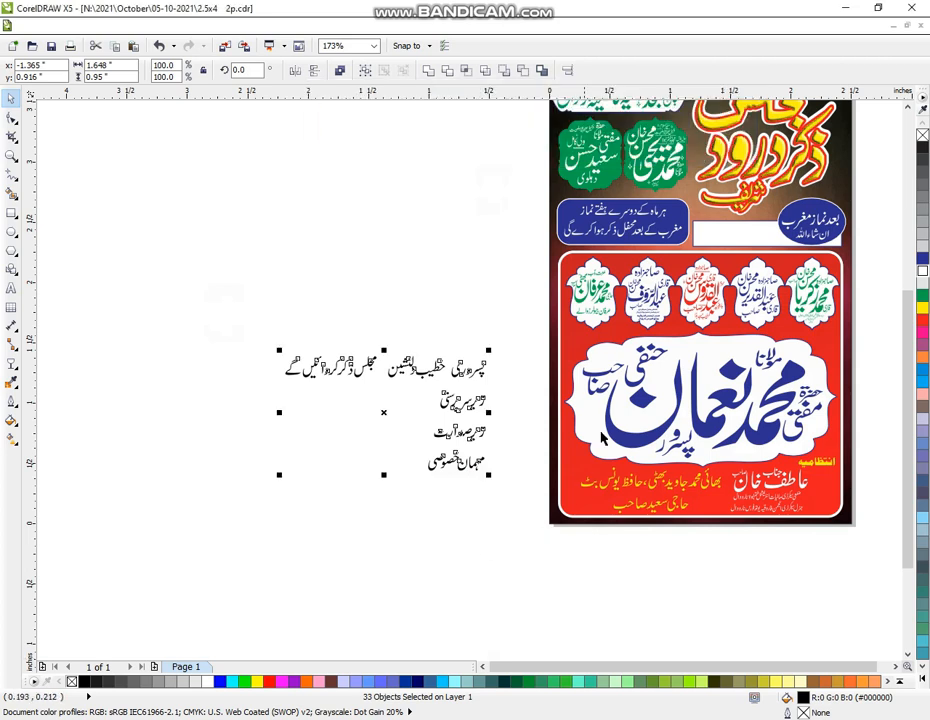
click(659, 363)
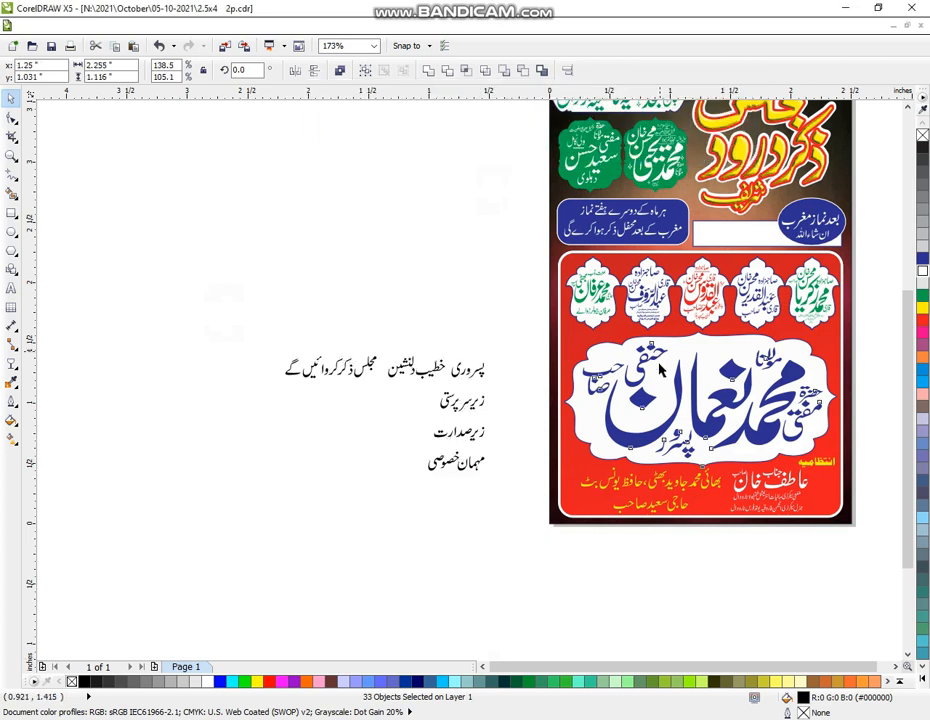
click(659, 370)
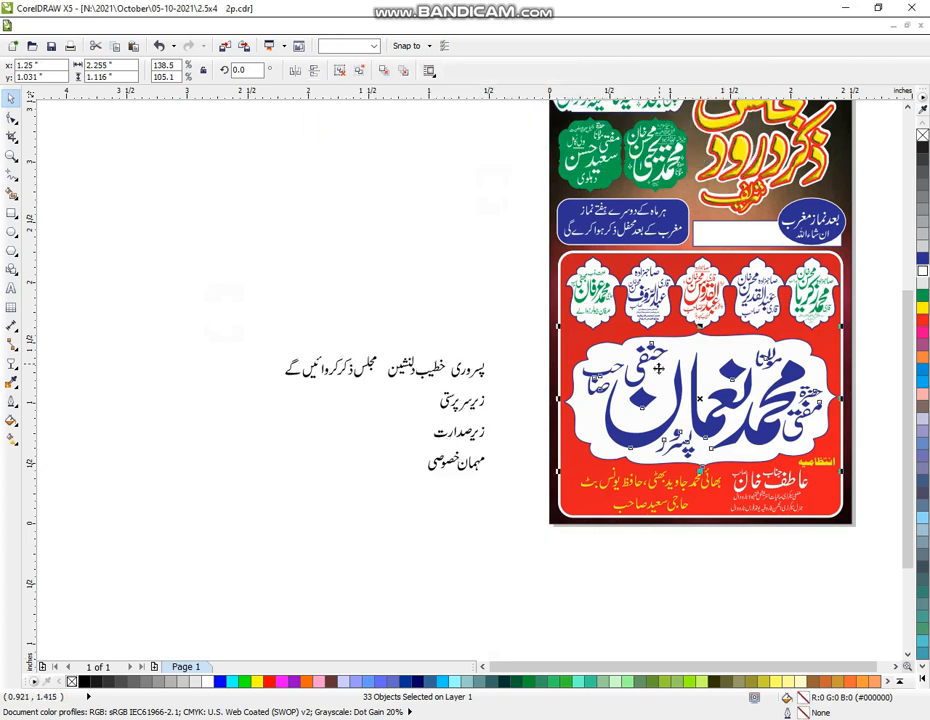
click(642, 562)
click(645, 380)
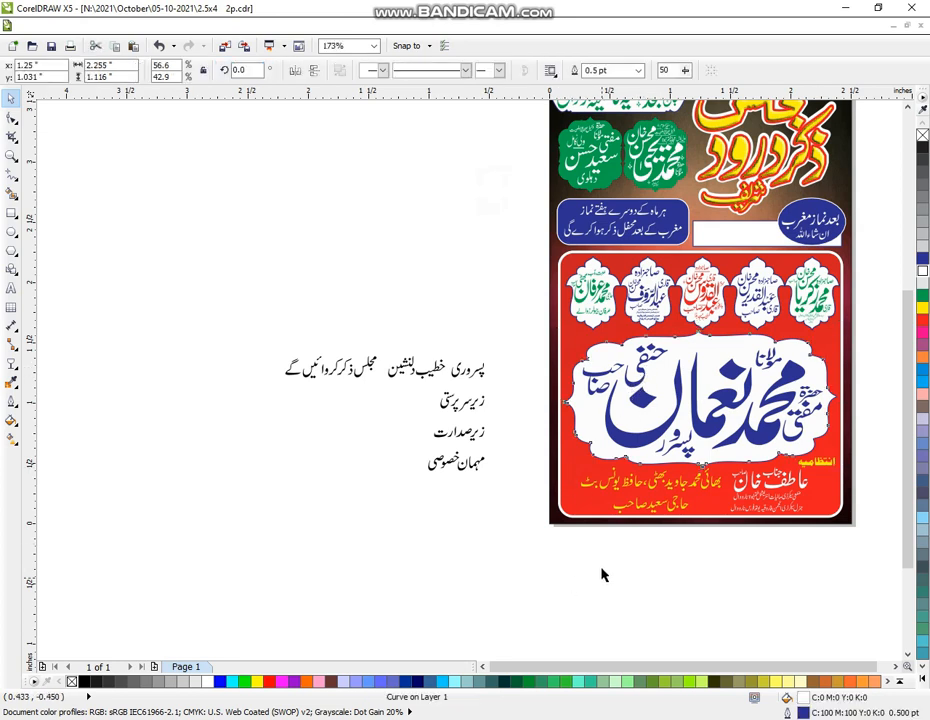
click(615, 530)
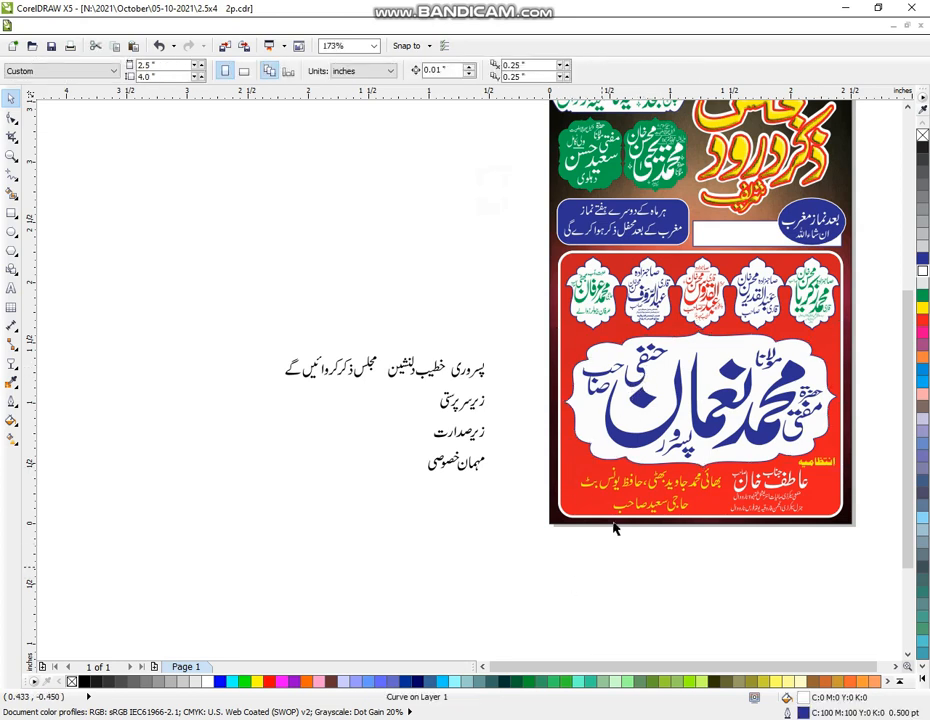
click(636, 391)
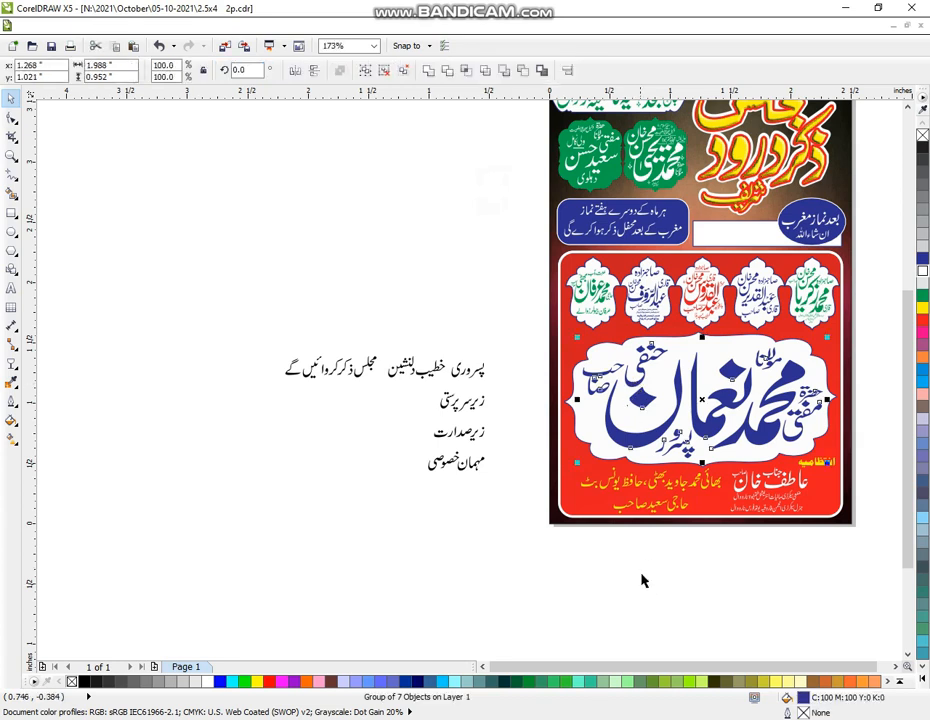
key(ctrl+u)
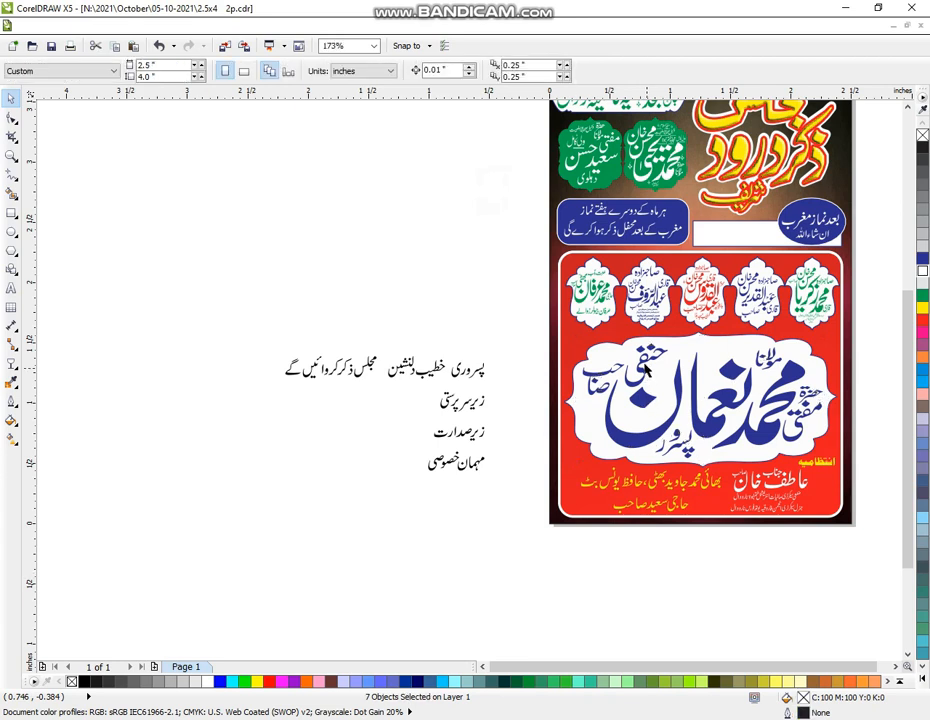
click(645, 390)
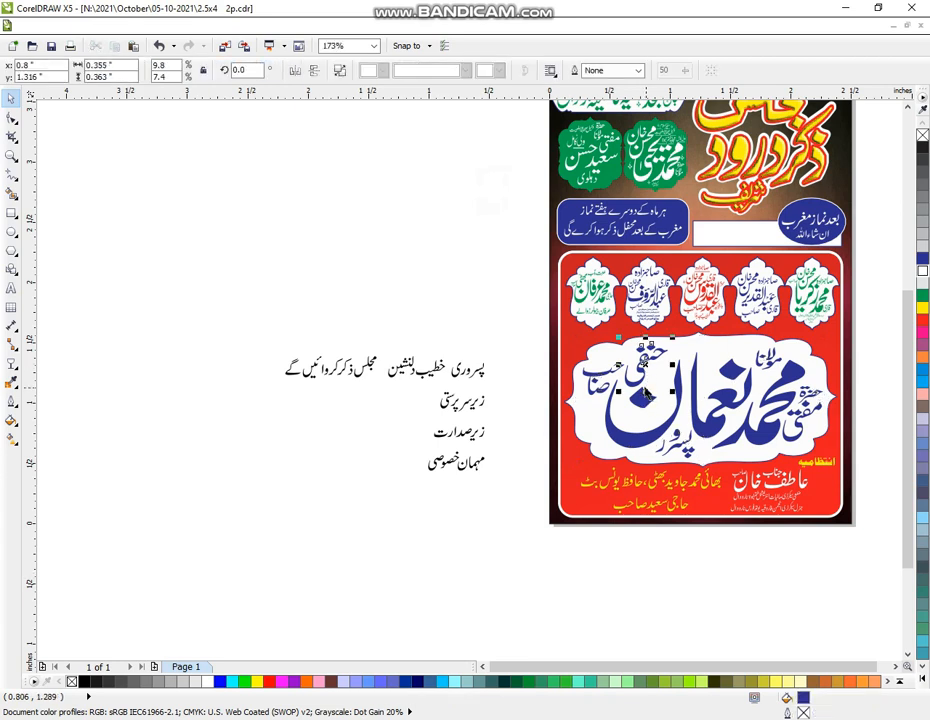
key(Delete)
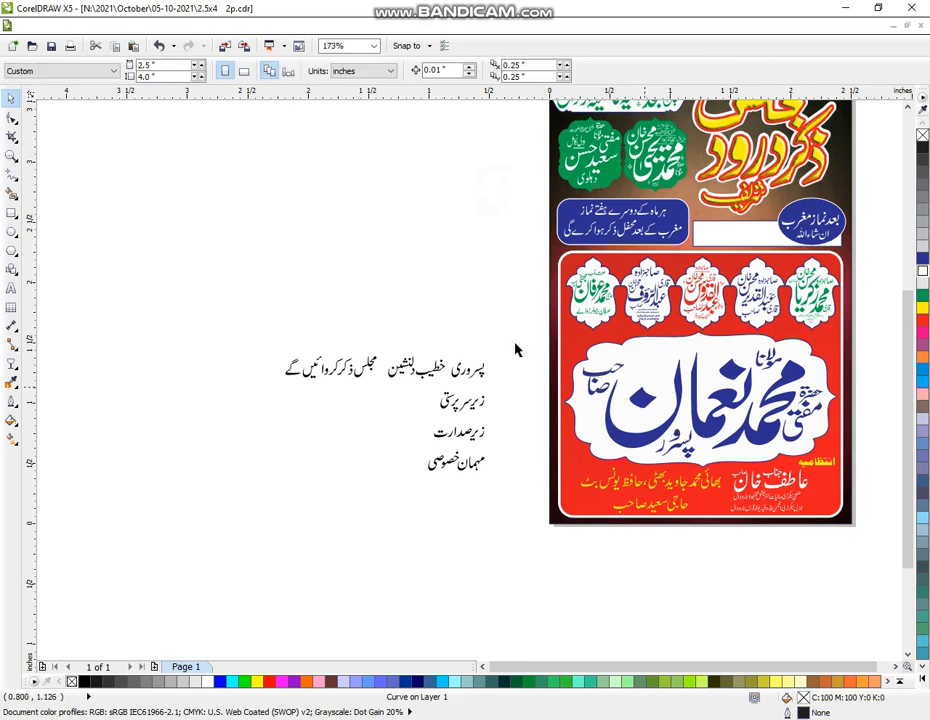
Delete the word پسرور and shift the small word group slightly down-left
drag(516, 349, 444, 390)
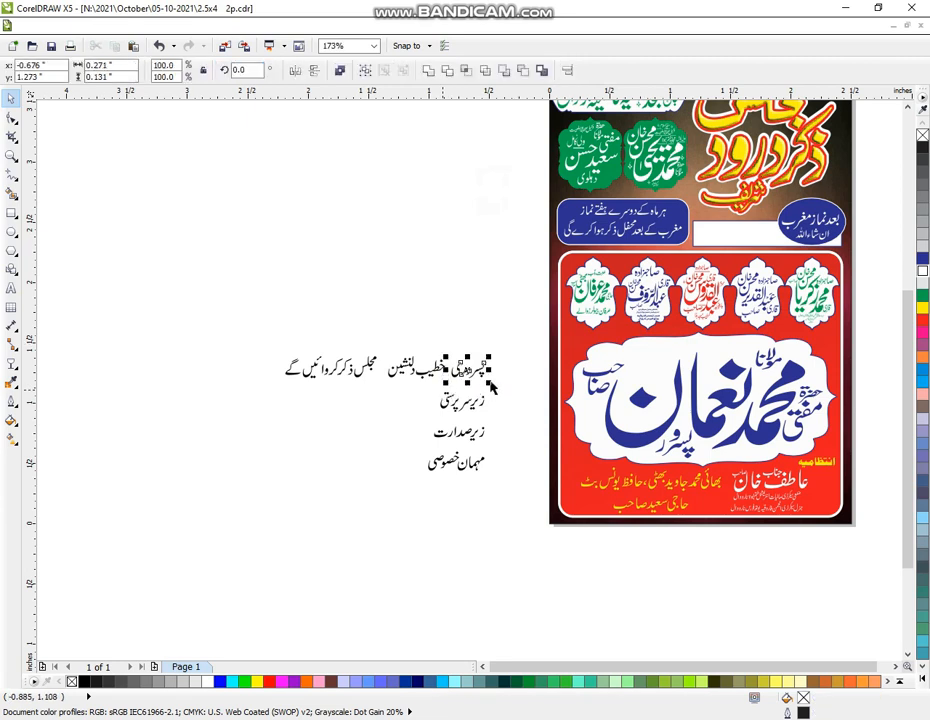
click(681, 444)
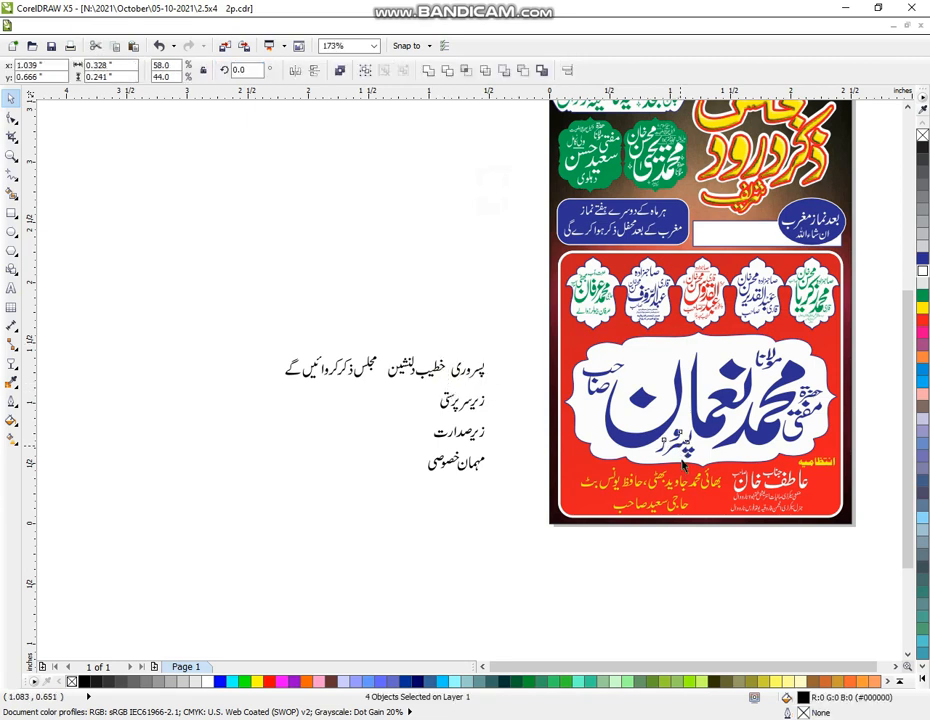
key(Delete)
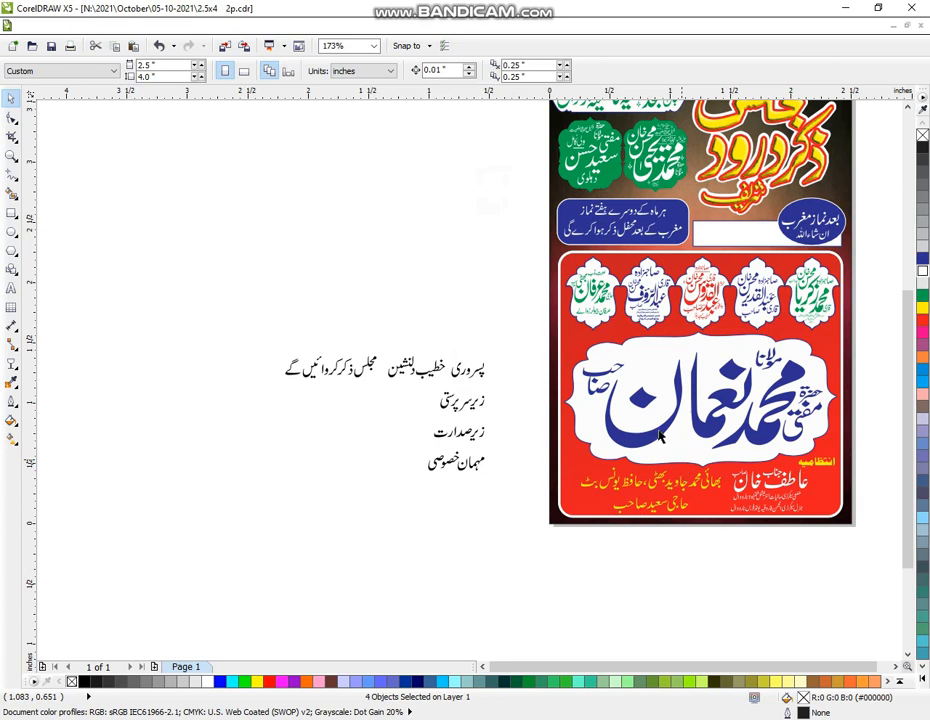
key(Escape)
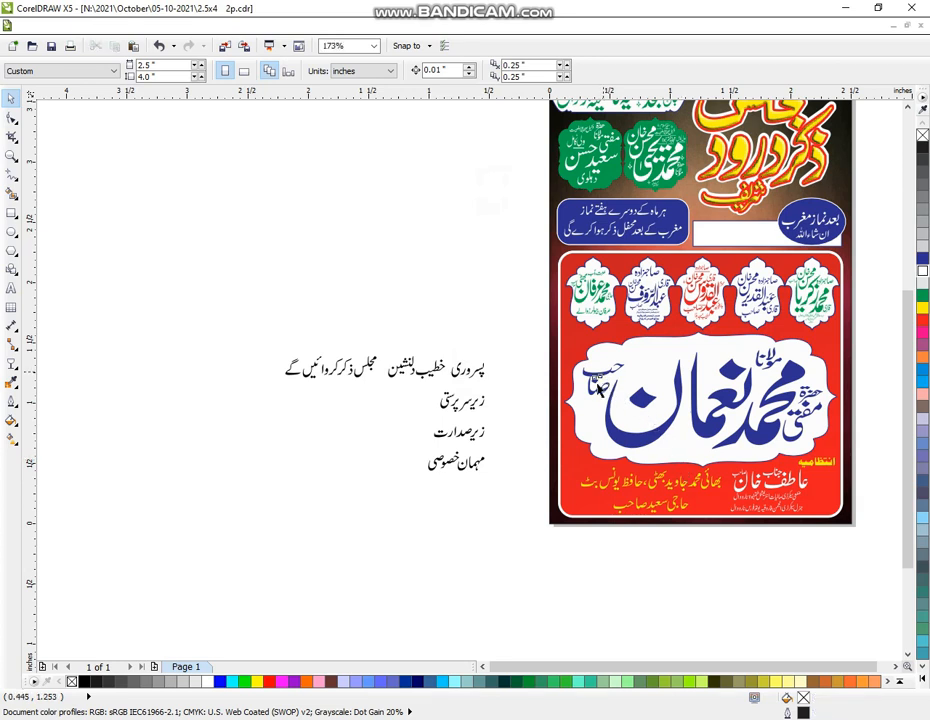
click(603, 381)
mouse_move(603, 381)
mouse_down()
mouse_move(596, 395)
mouse_move(612, 383)
mouse_move(593, 402)
mouse_up()
click(504, 350)
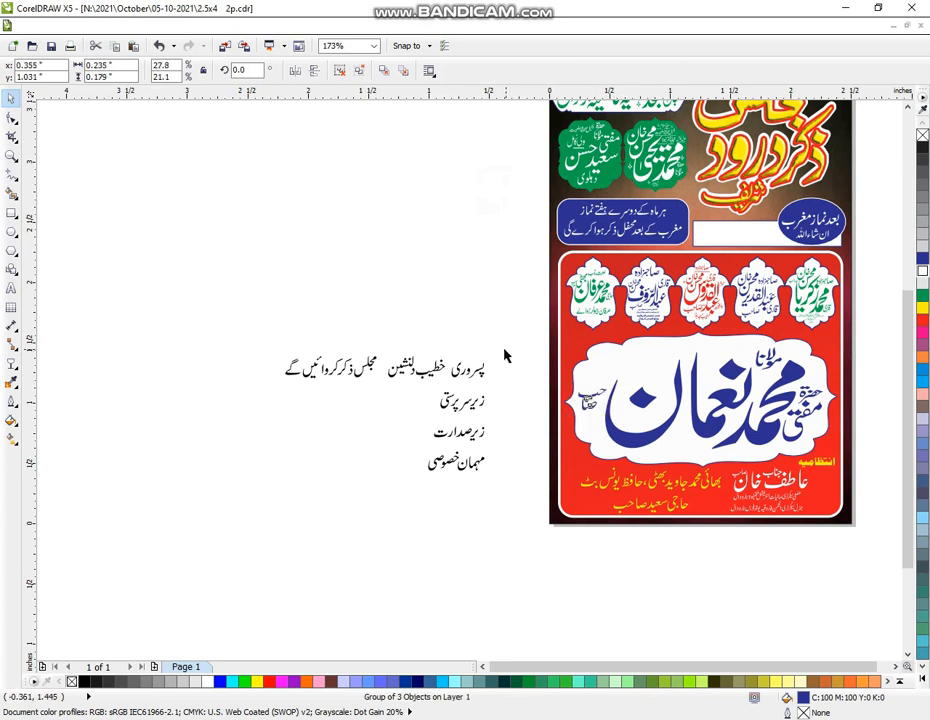
Group the خطیب دلنشین words, enlarge them to about 132%, and place them above مولانا
drag(382, 388, 378, 385)
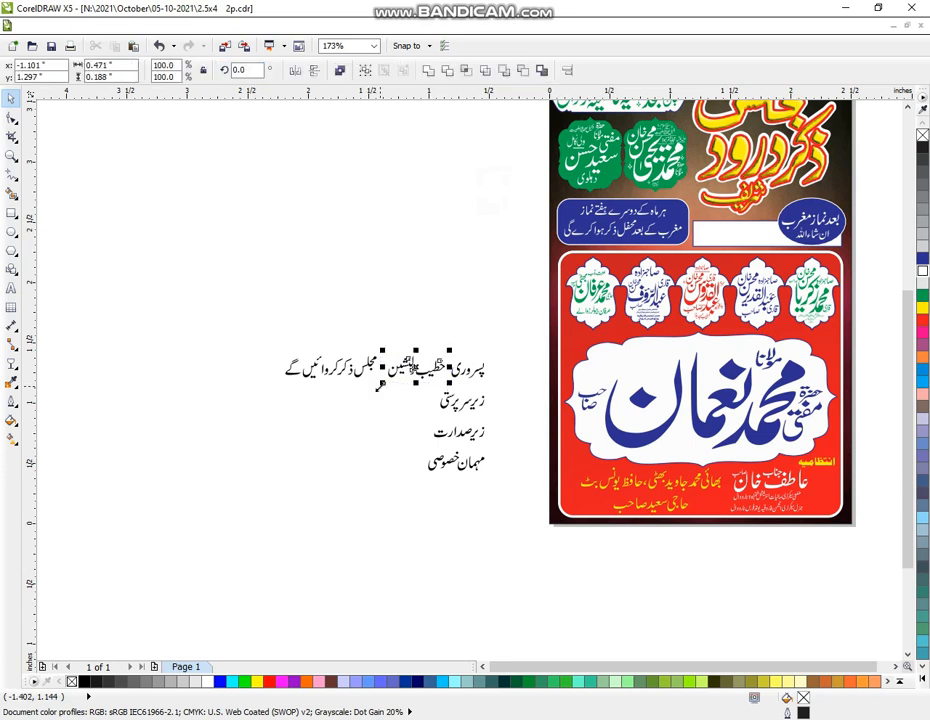
key(ctrl+g)
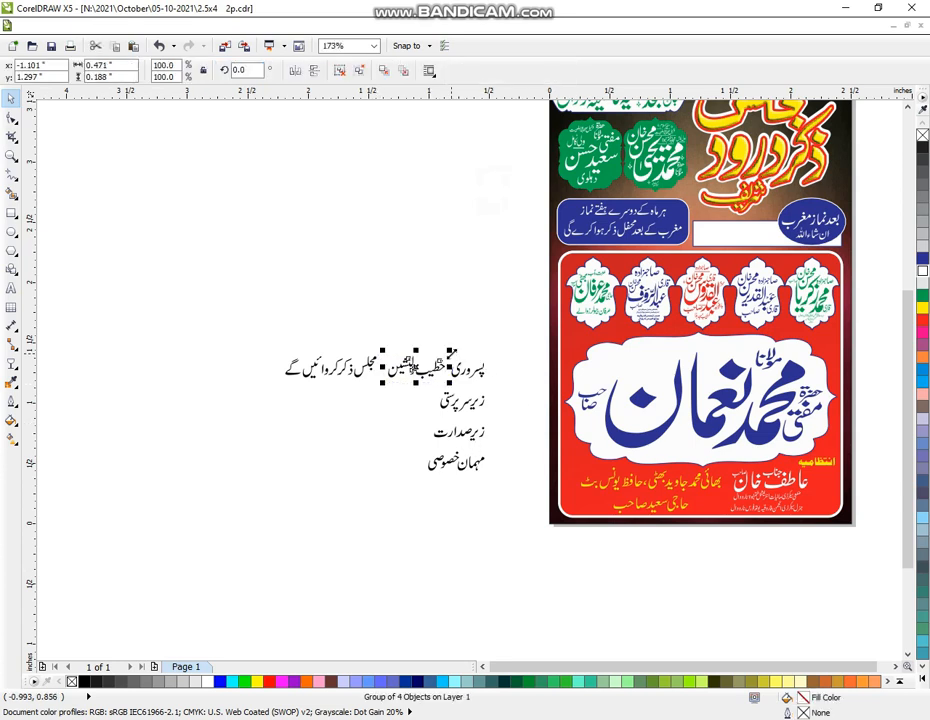
drag(450, 350, 469, 343)
drag(423, 367, 725, 349)
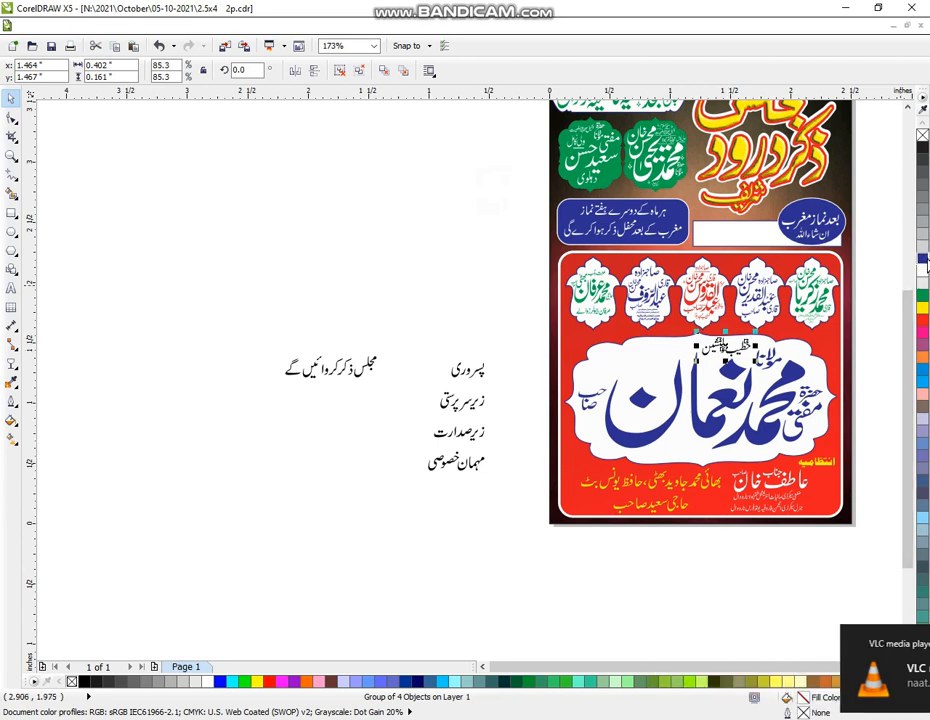
Regroup the پسروری word, enlarge it to about 162% and colour it blue
drag(502, 346, 436, 390)
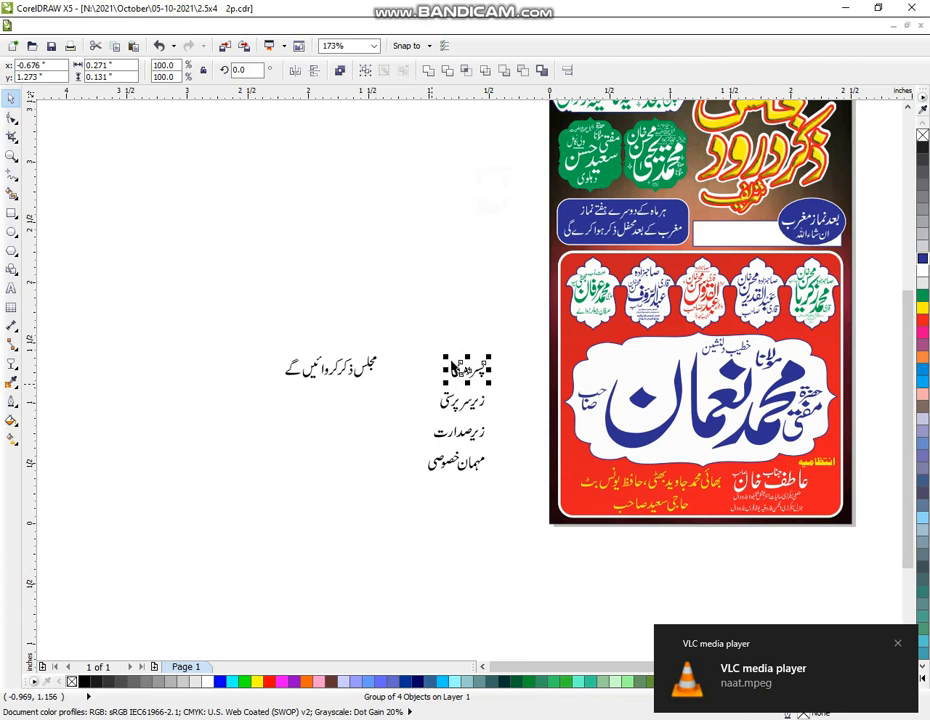
key(ctrl+u)
key(ctrl+g)
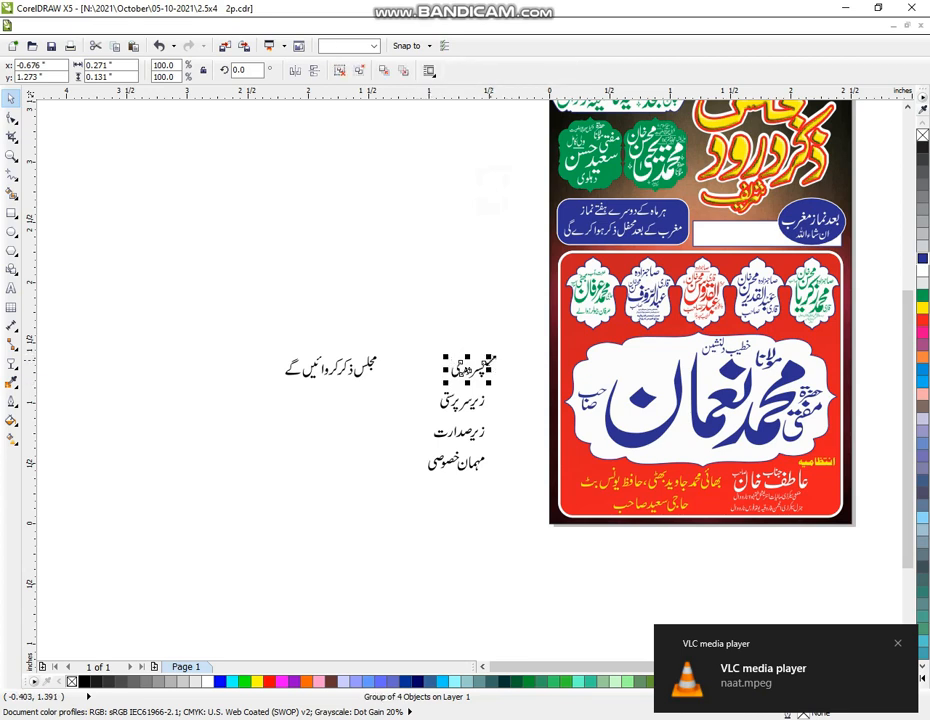
drag(490, 356, 615, 402)
click(924, 259)
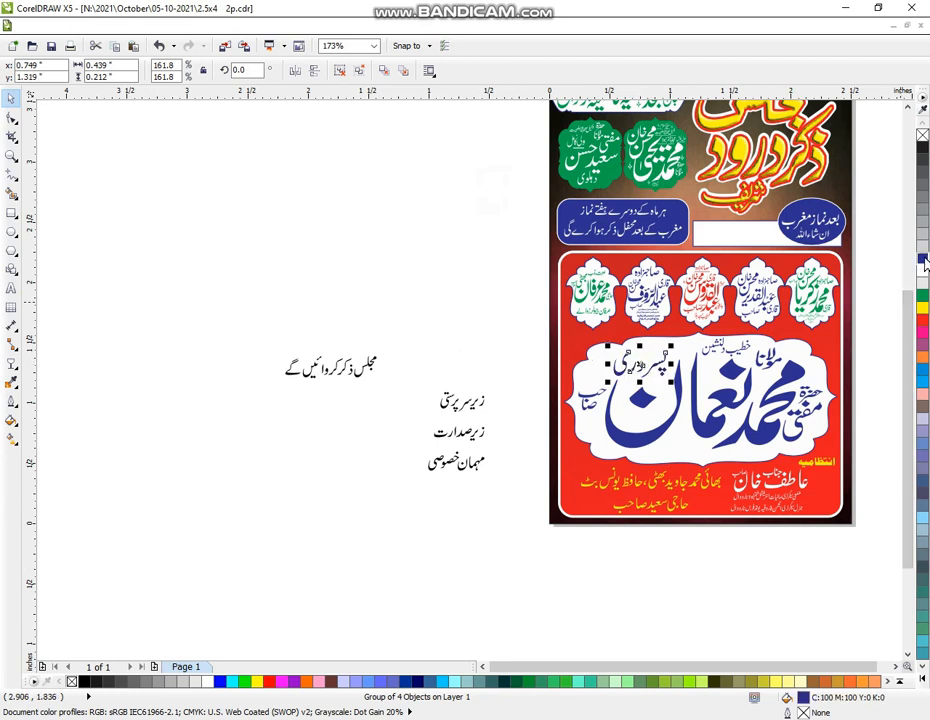
Regroup the مجلس ذکر کروائیں گے line, shrink it beneath the central name, colour it blue, and narrow it slightly
drag(386, 343, 280, 423)
key(ctrl+u)
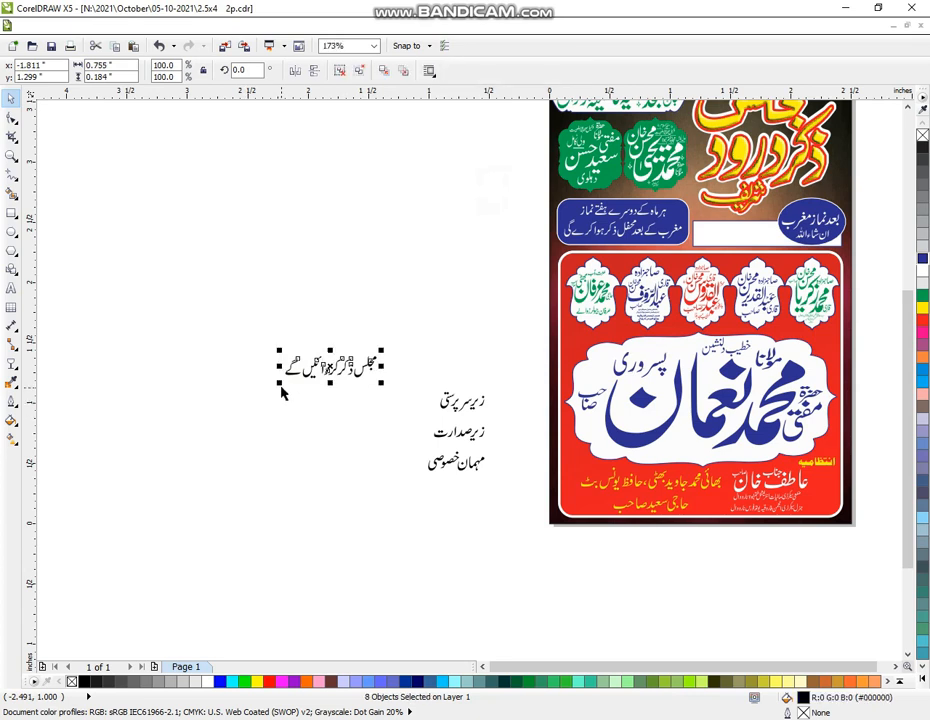
key(ctrl+g)
drag(279, 384, 669, 453)
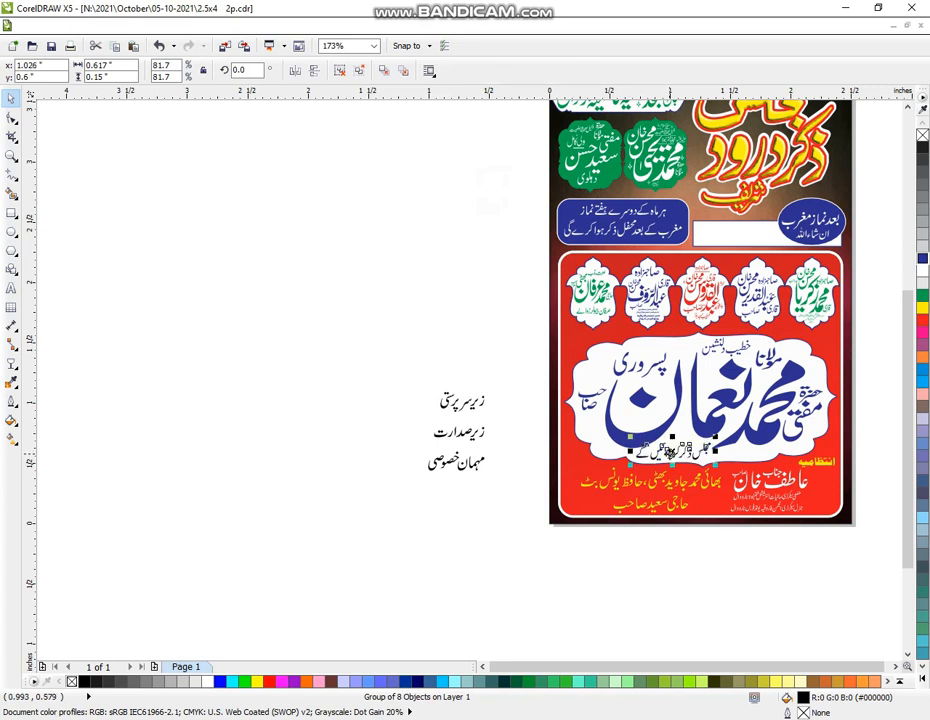
click(922, 258)
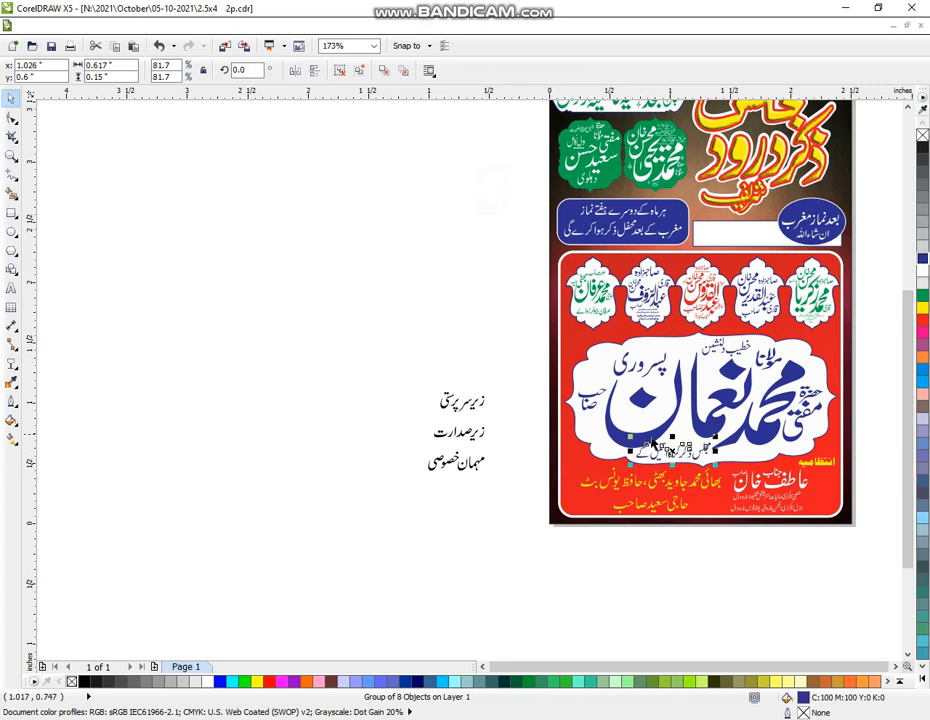
drag(630, 451, 641, 451)
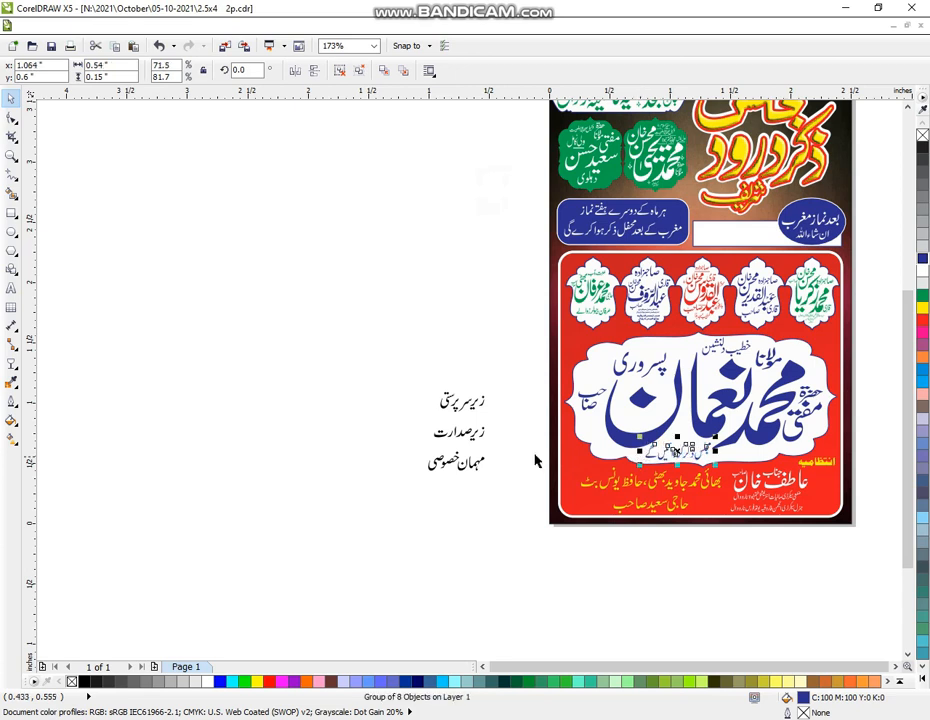
click(472, 530)
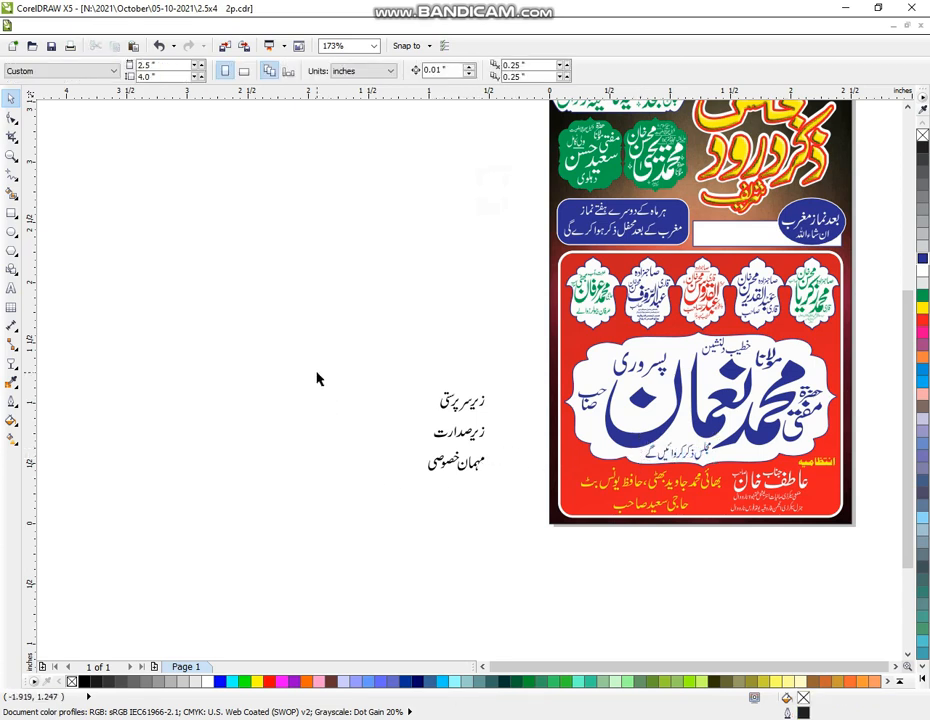
drag(399, 359, 506, 423)
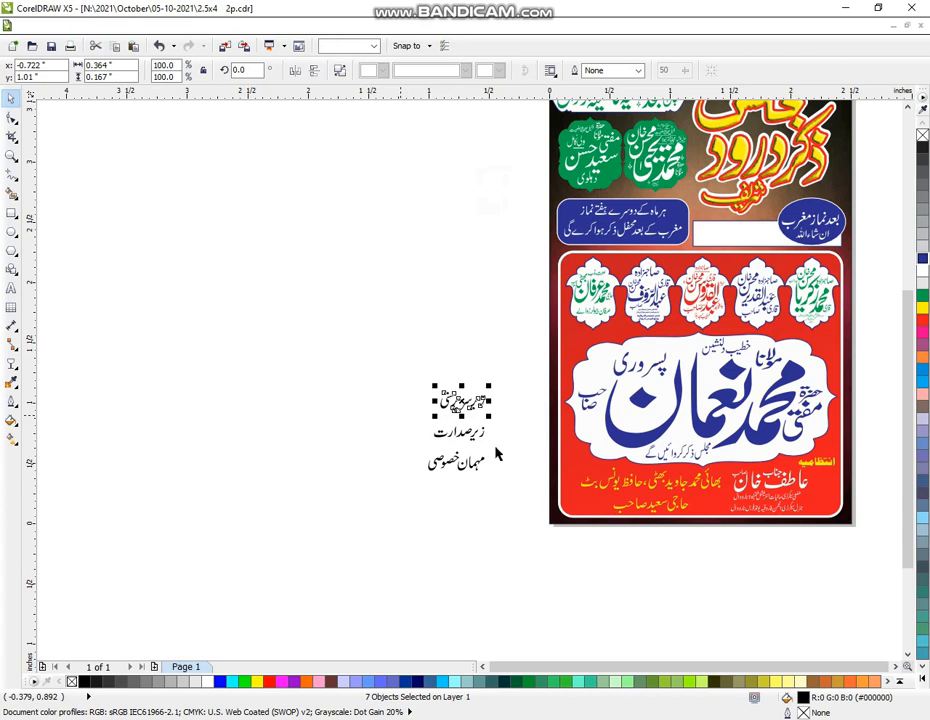
drag(401, 411, 498, 453)
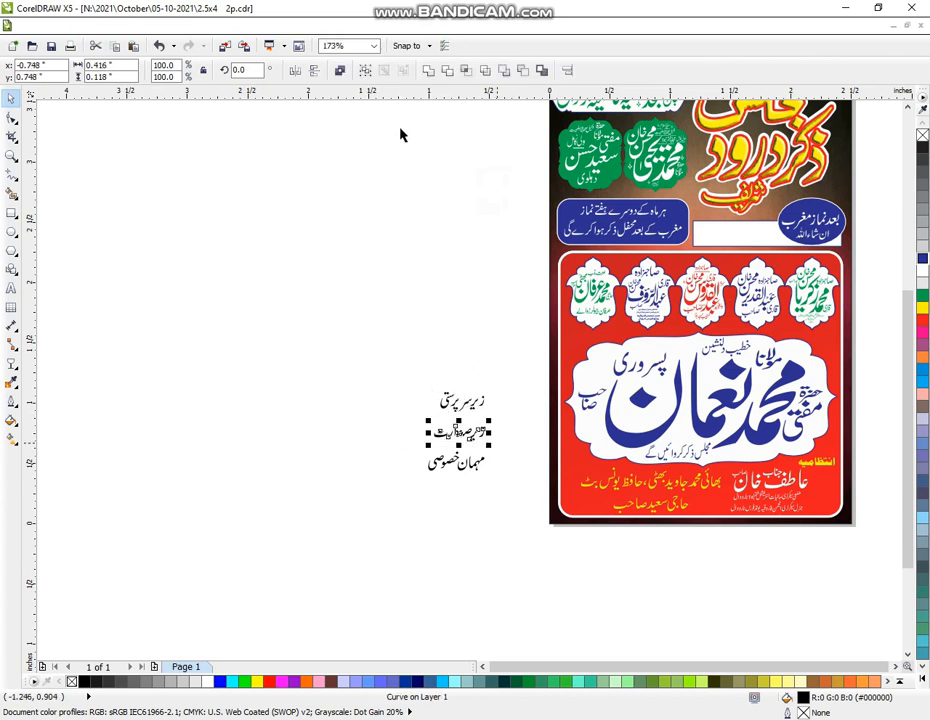
Break apart the three Urdu labels and give them a 4.0 pt outline with round caps
click(427, 71)
drag(403, 494, 511, 446)
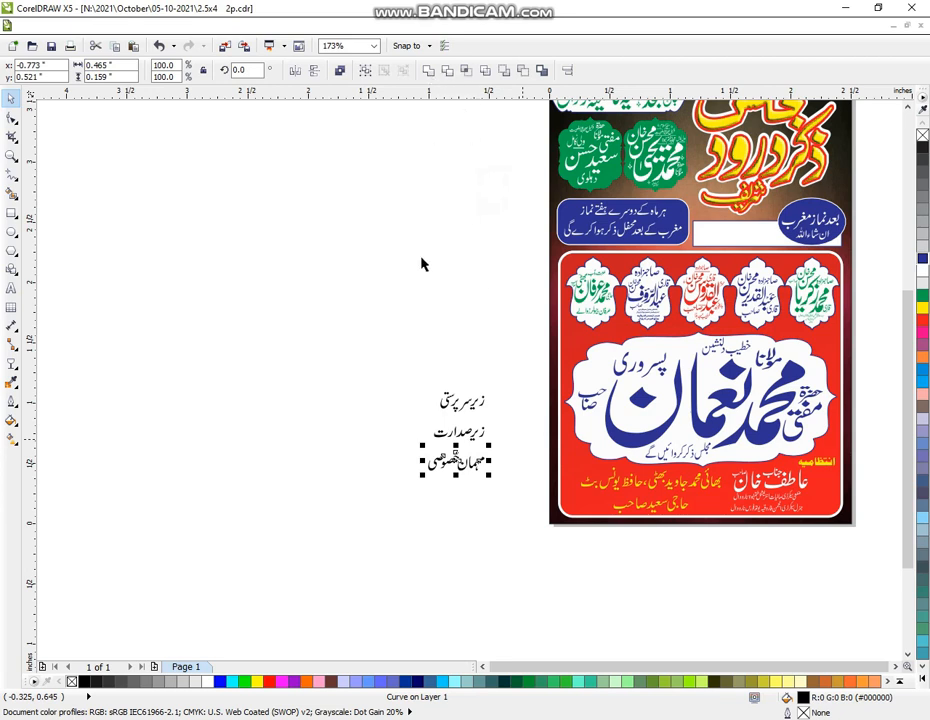
key(ctrl+k)
drag(370, 343, 519, 519)
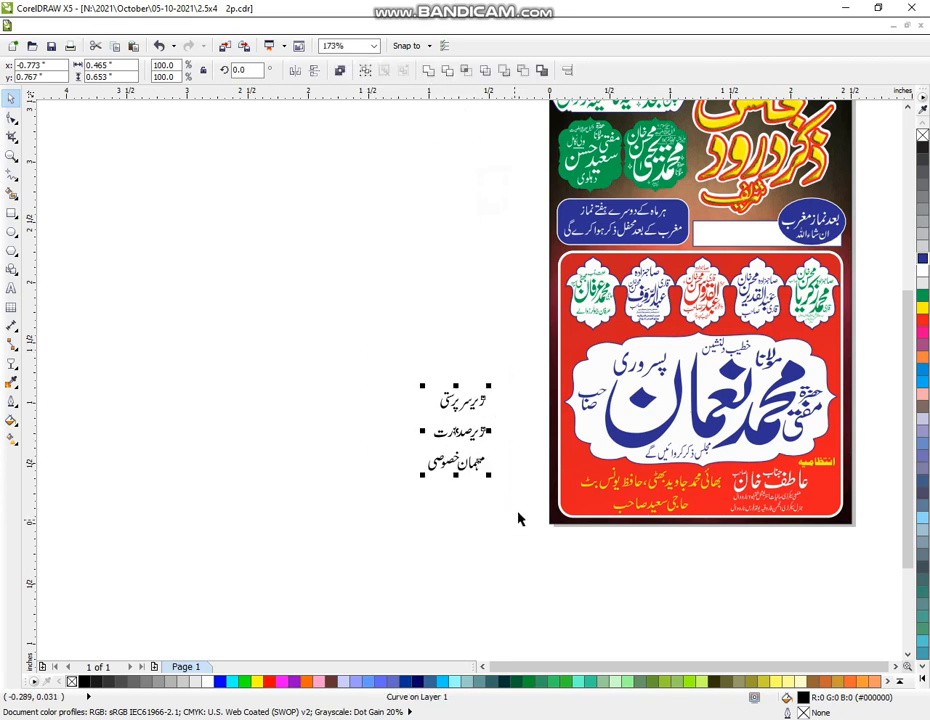
click(12, 401)
click(65, 398)
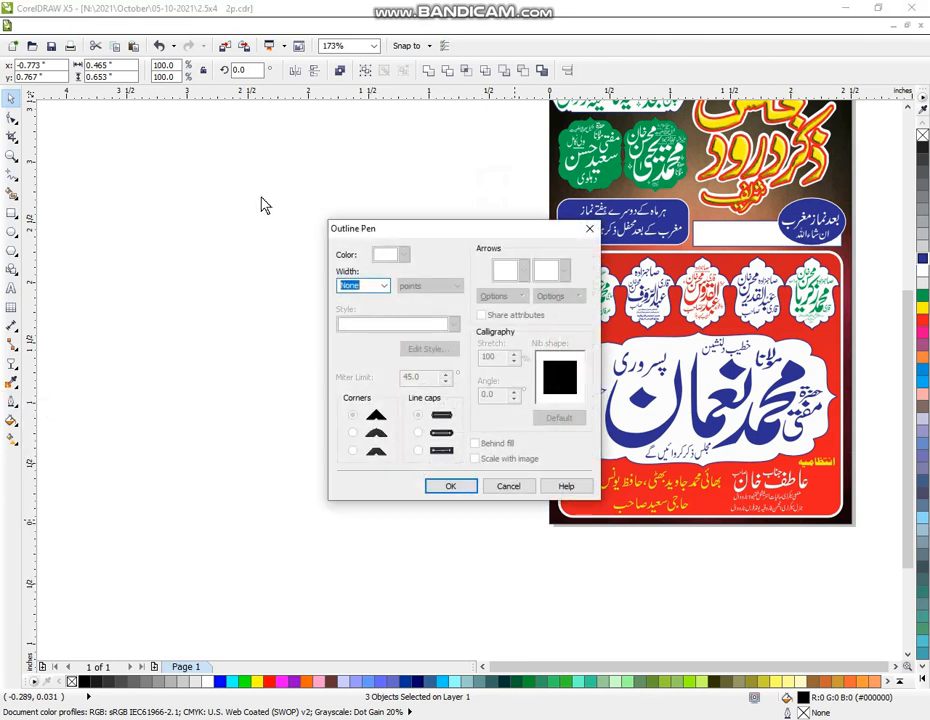
click(384, 286)
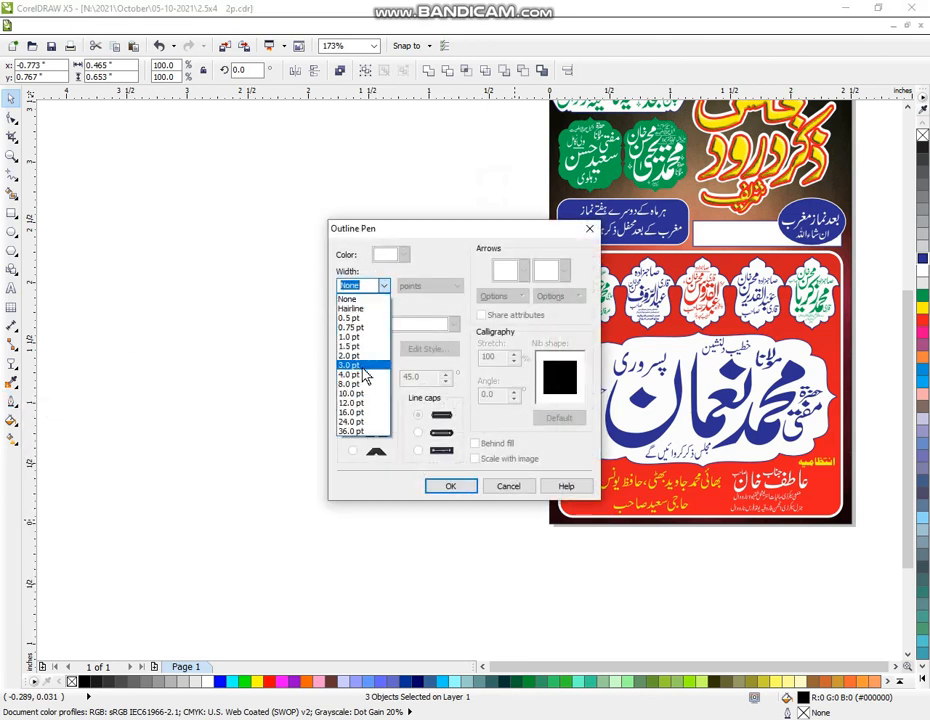
click(365, 379)
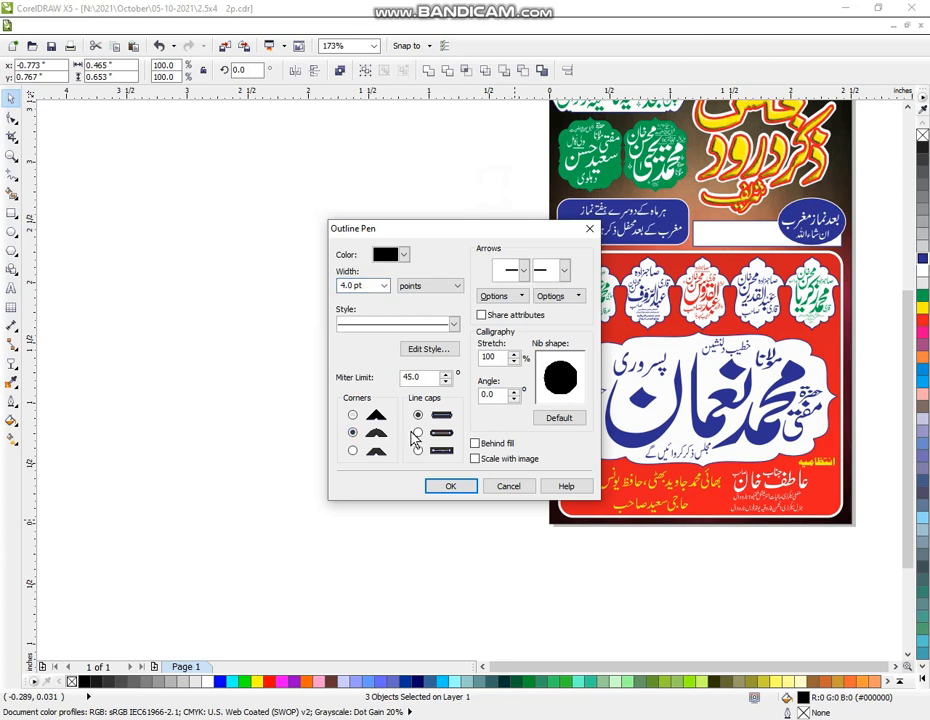
click(447, 440)
click(465, 487)
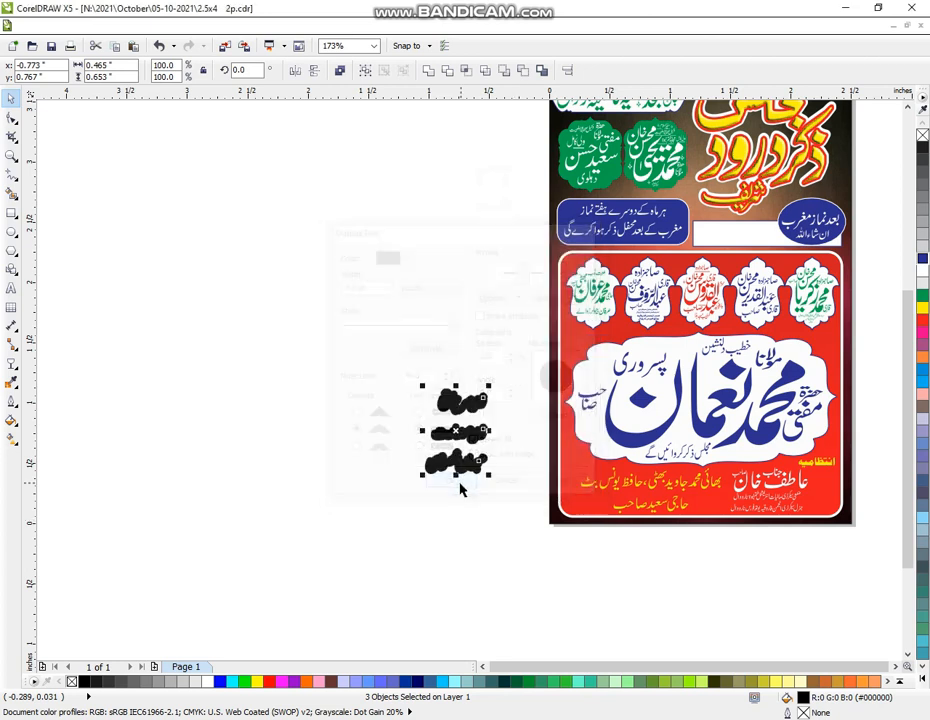
Fill the labels red with a white outline and shrink them to about 71%
click(922, 260)
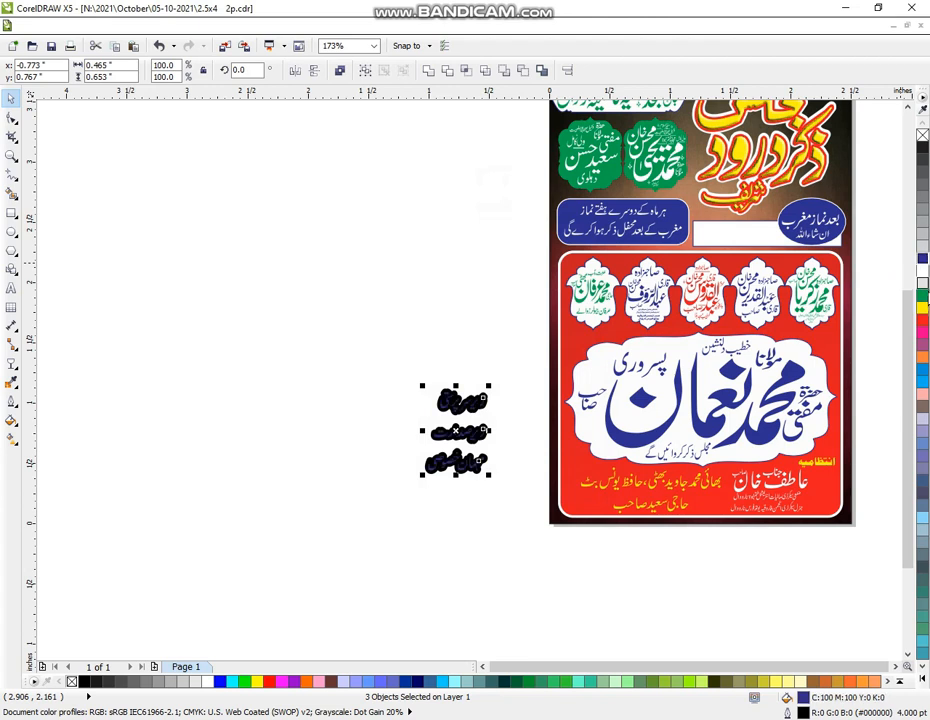
click(924, 318)
right_click(924, 278)
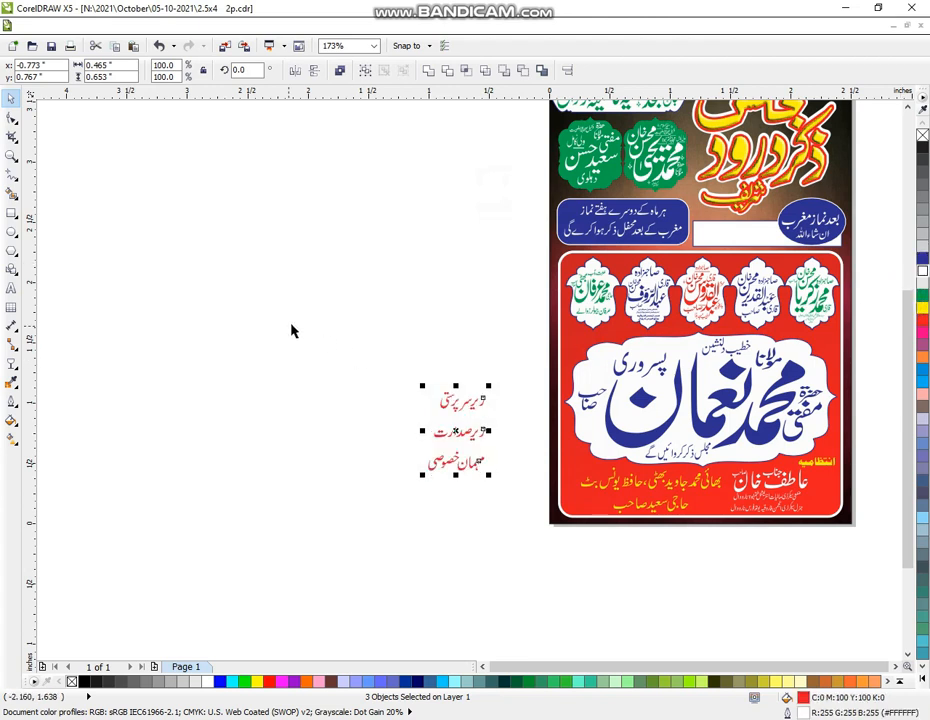
drag(308, 330, 523, 527)
drag(423, 481, 500, 308)
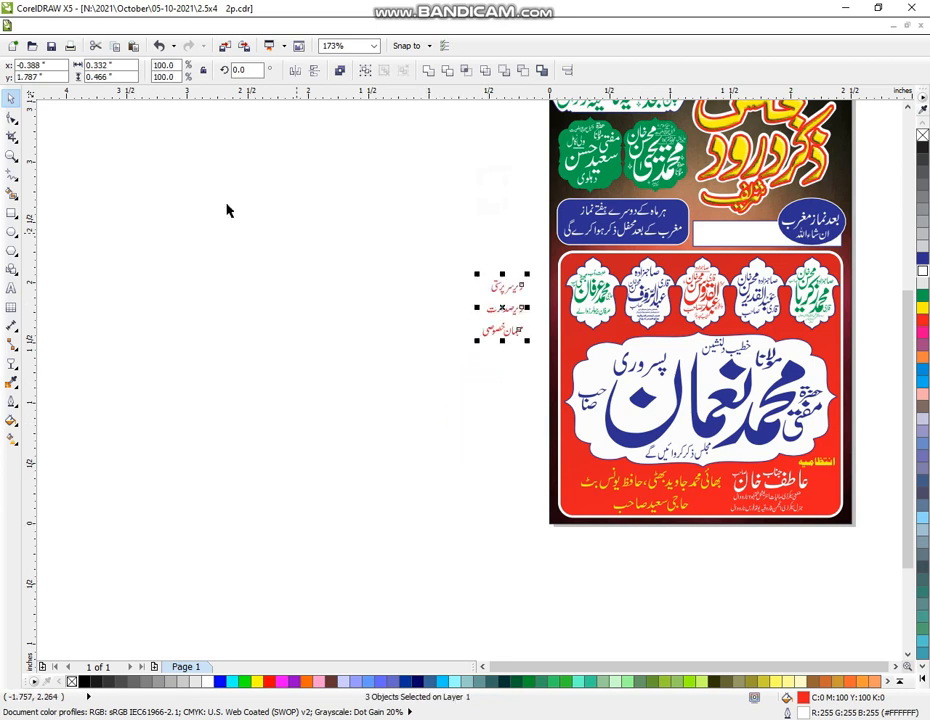
Move the زیر سرپرستی label above the top-right name frame
click(12, 156)
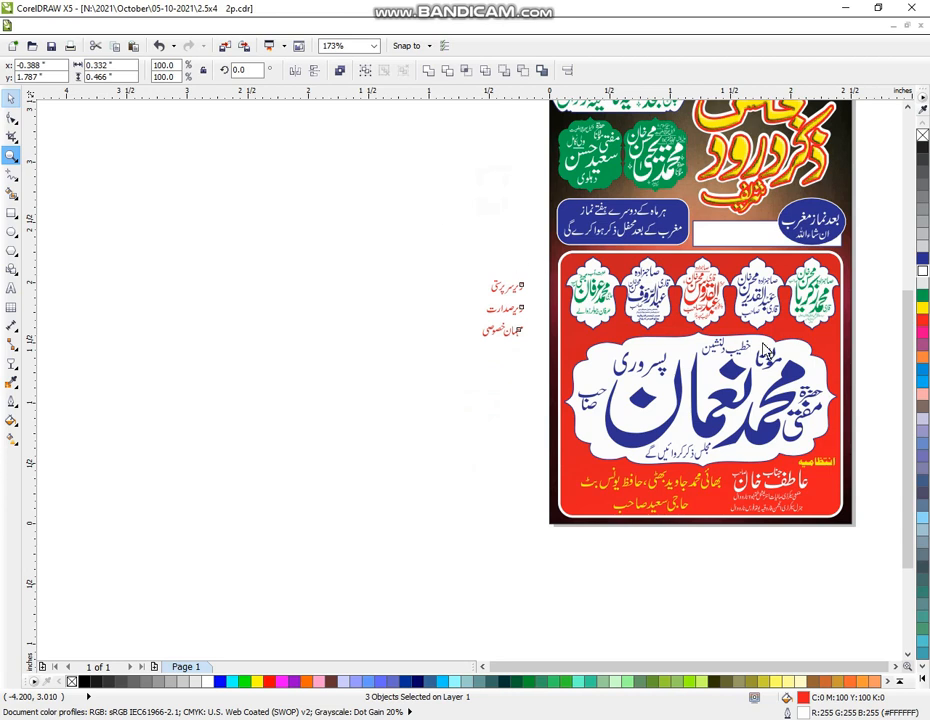
drag(336, 187, 874, 409)
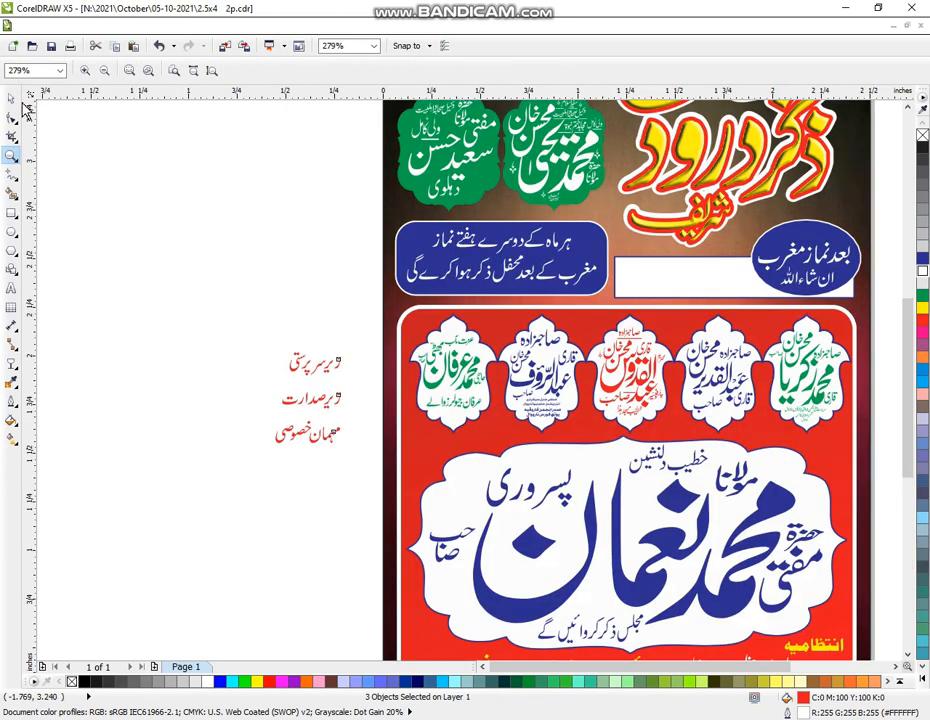
click(11, 98)
click(284, 366)
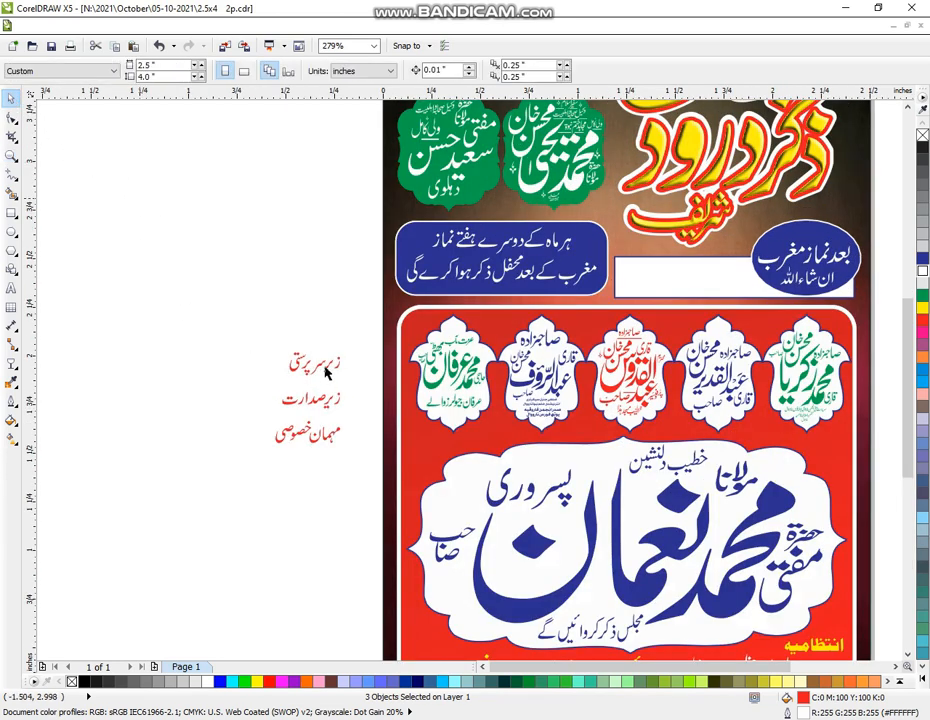
click(326, 370)
click(248, 330)
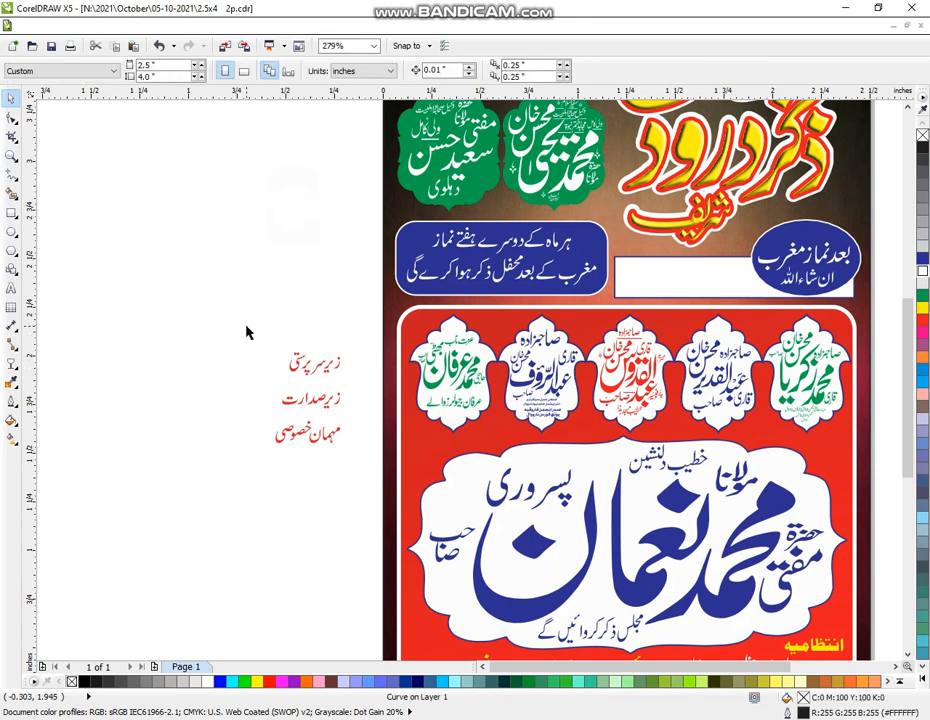
click(309, 372)
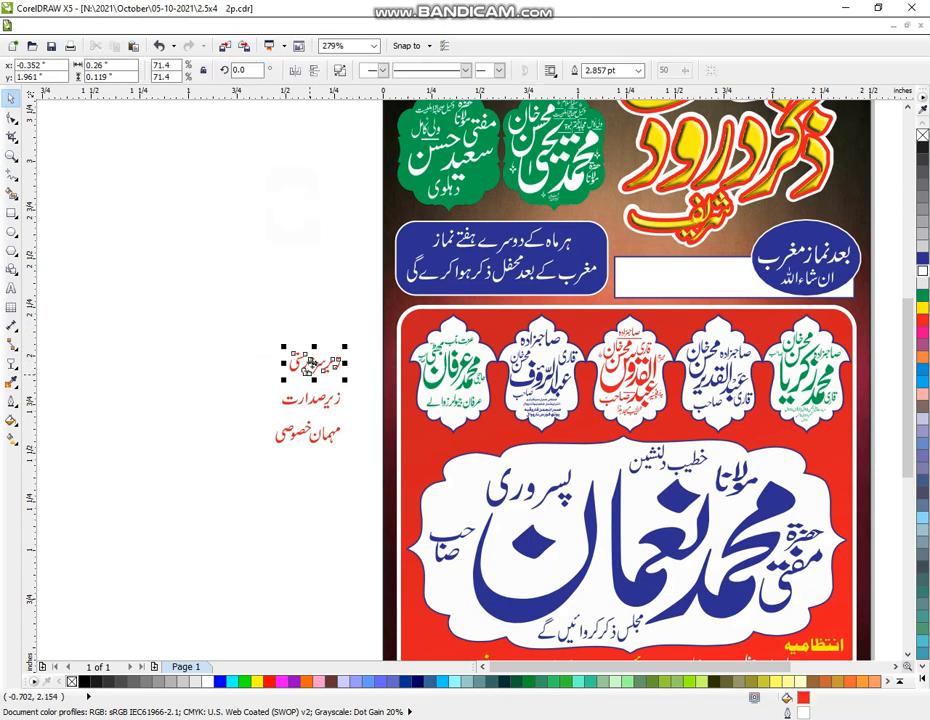
drag(311, 367, 806, 316)
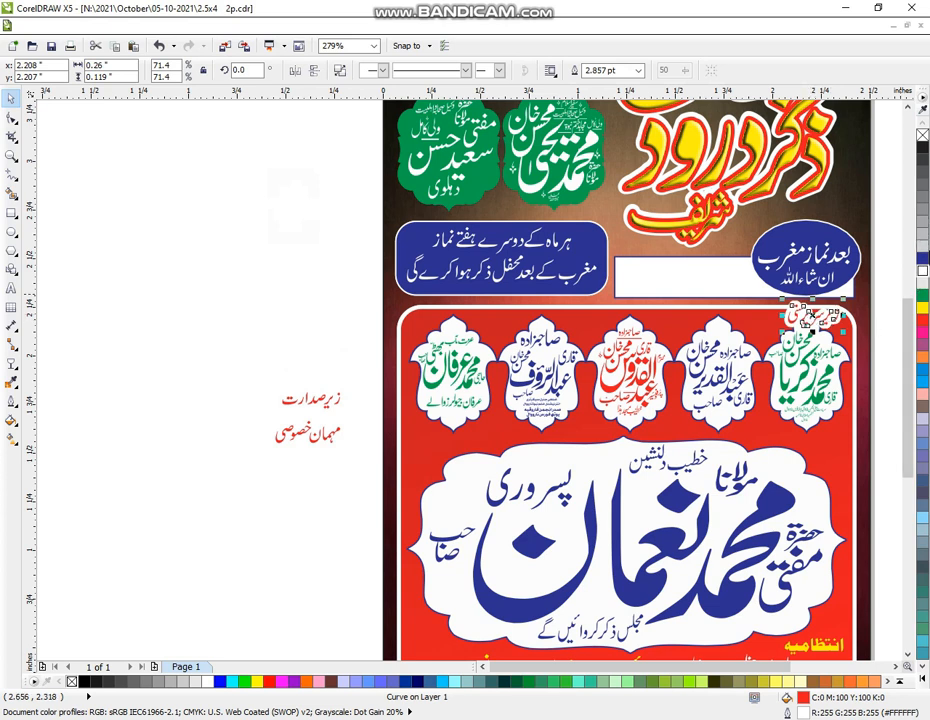
click(921, 678)
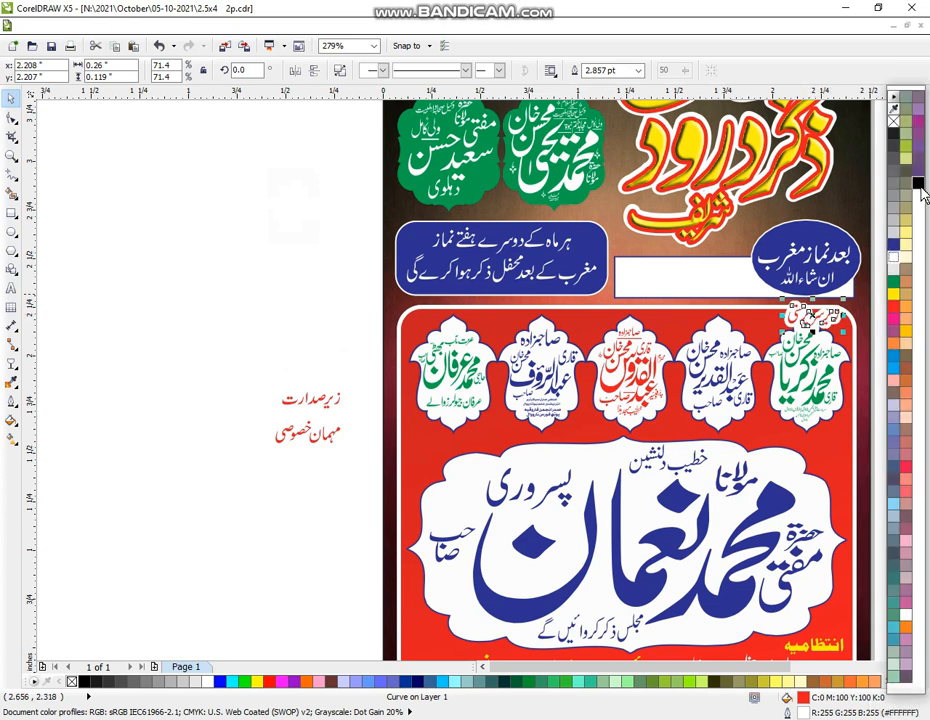
click(287, 343)
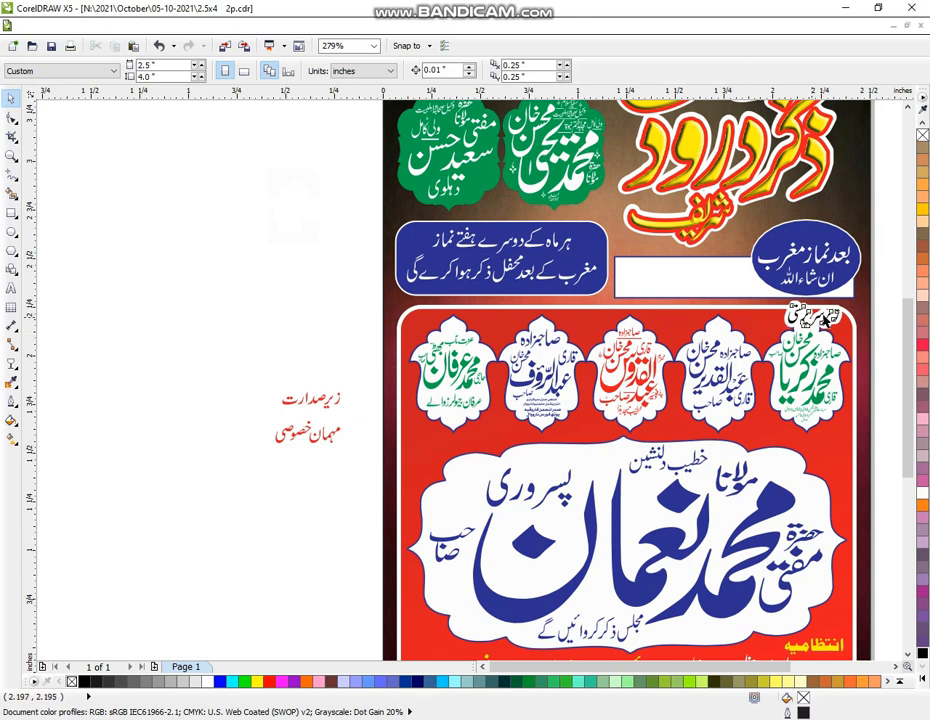
drag(832, 317, 852, 306)
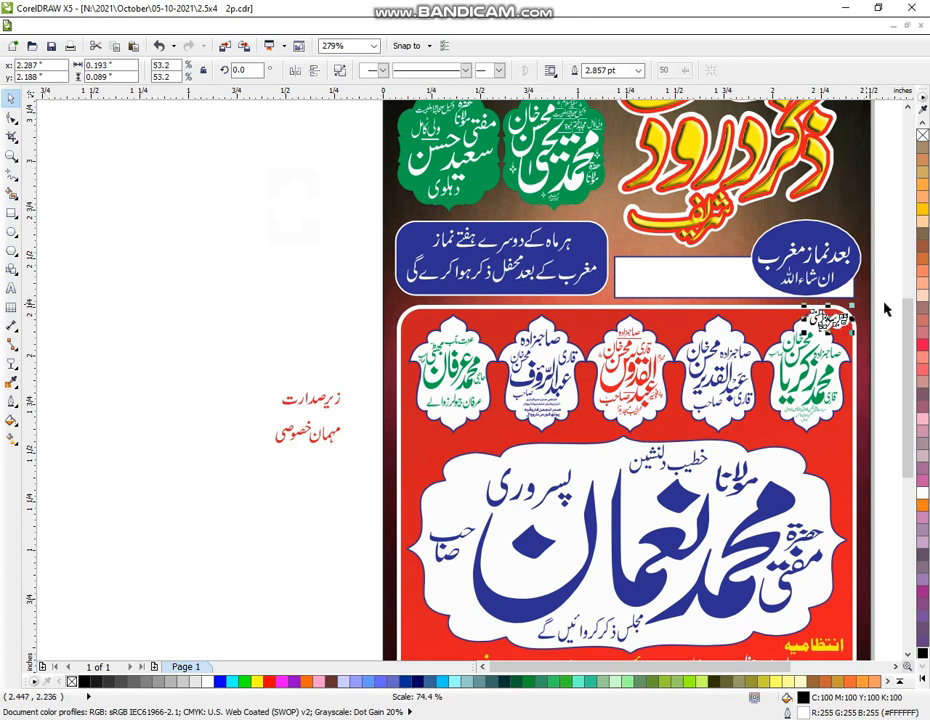
click(302, 370)
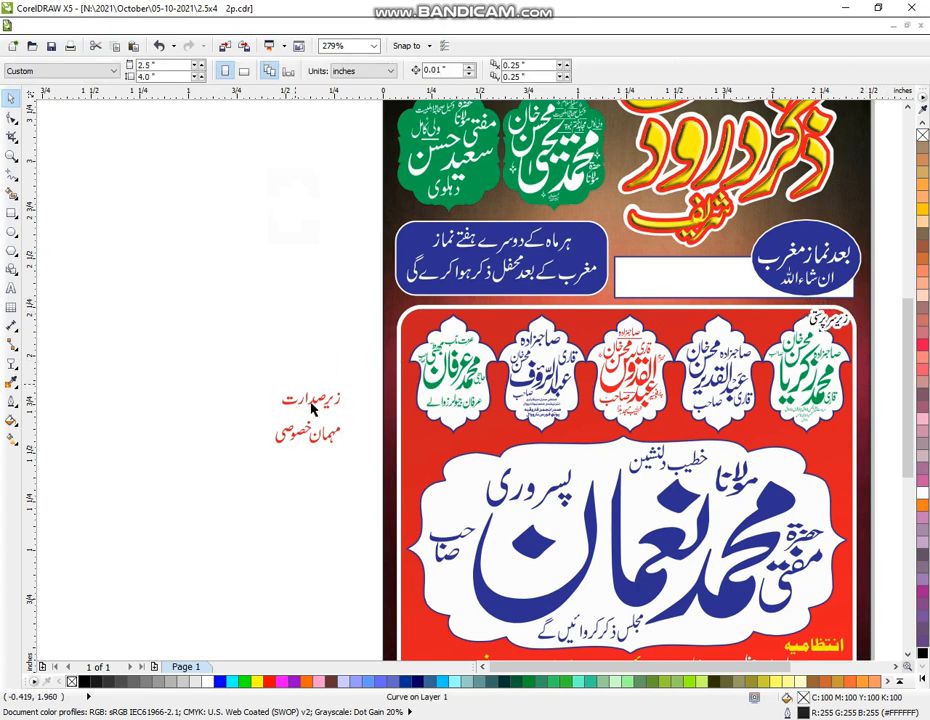
Place زیر صدارت on the red panel above the middle frame, recolour it black, and shrink it
double_click(310, 406)
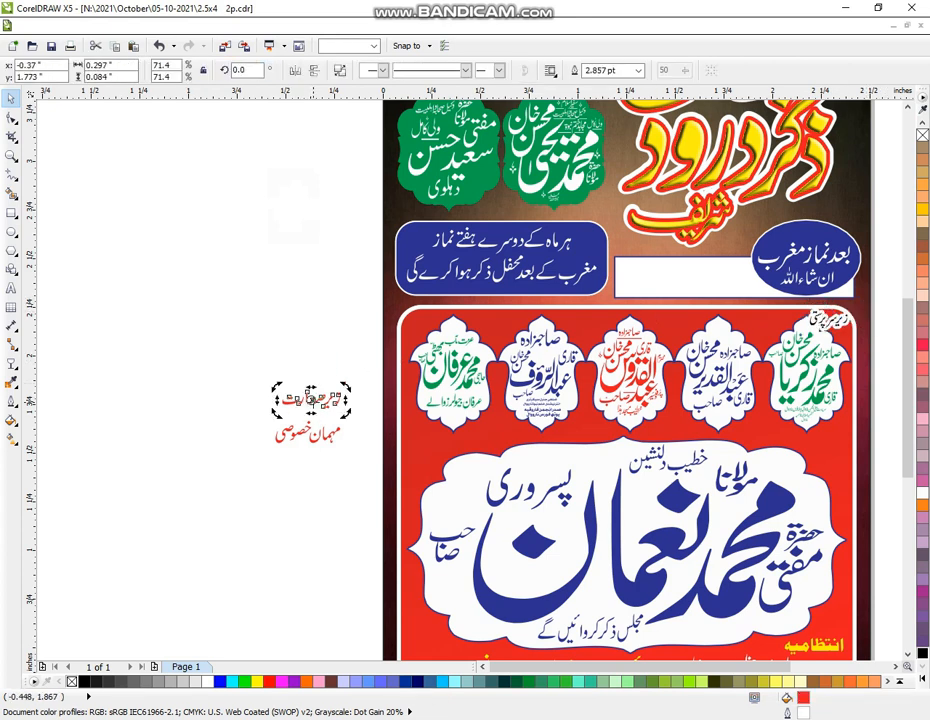
click(261, 367)
click(313, 406)
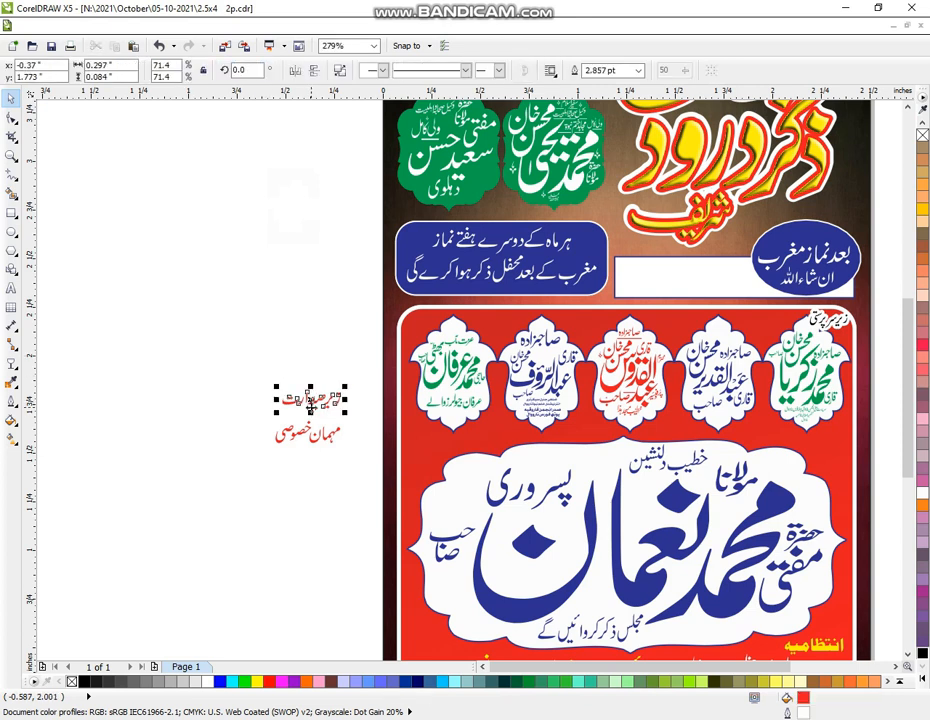
drag(405, 329, 667, 323)
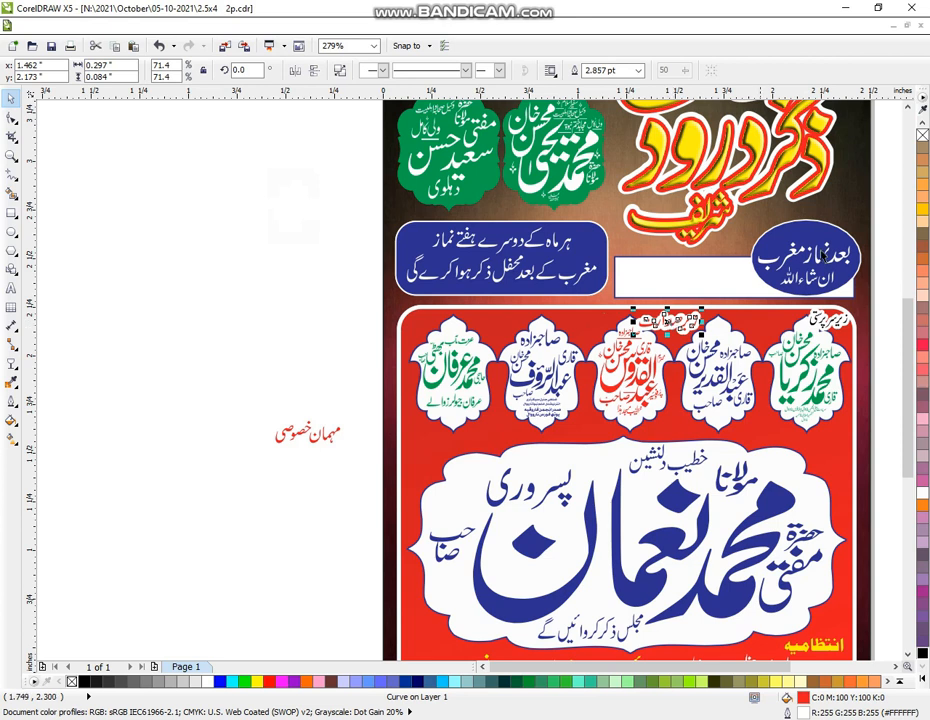
click(922, 653)
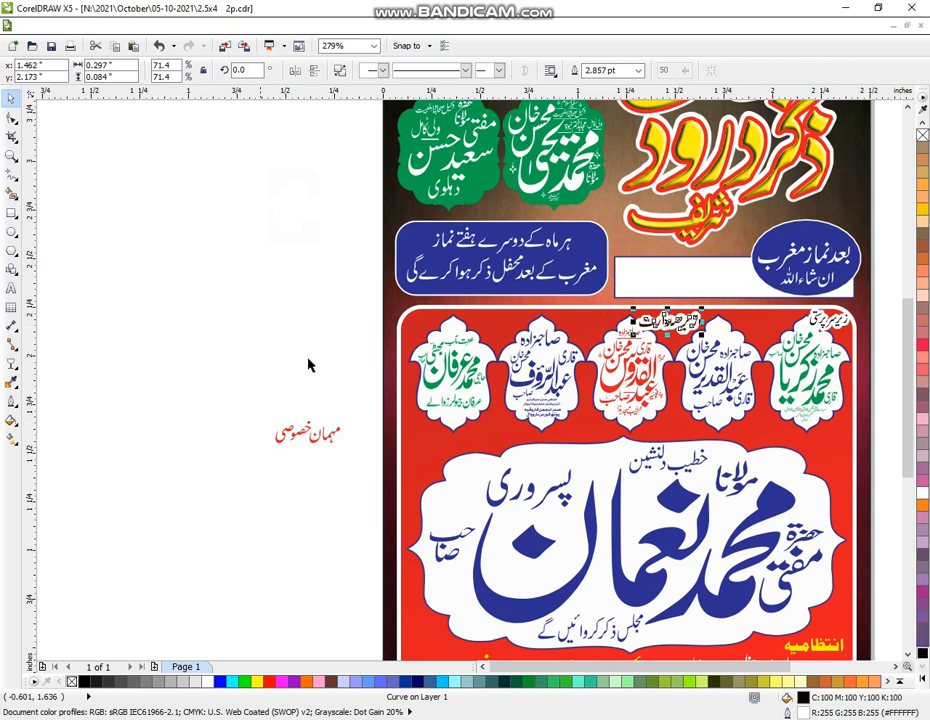
drag(707, 318, 689, 321)
Shrink the مہمان خصوصی label and zoom out to 173% to see the lower flyer
drag(232, 400, 342, 490)
drag(272, 452, 454, 325)
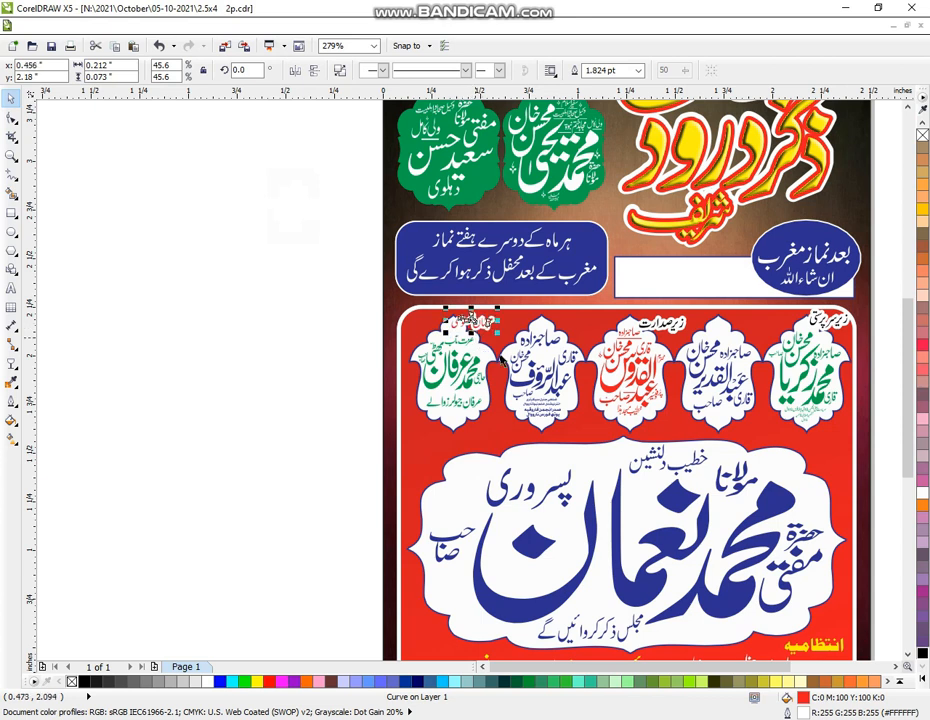
click(236, 434)
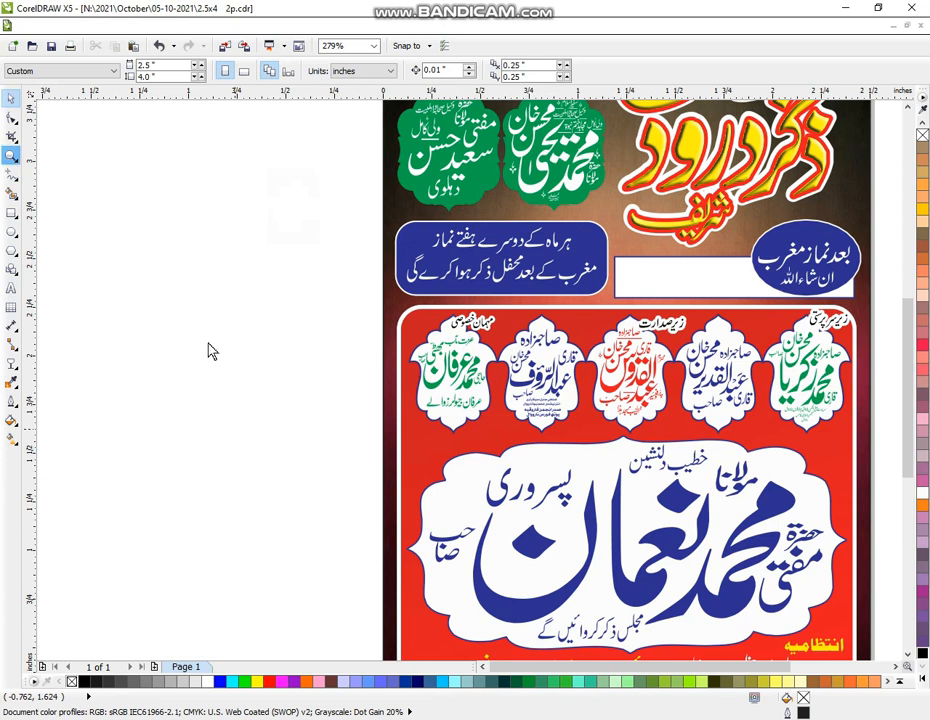
right_click(365, 455)
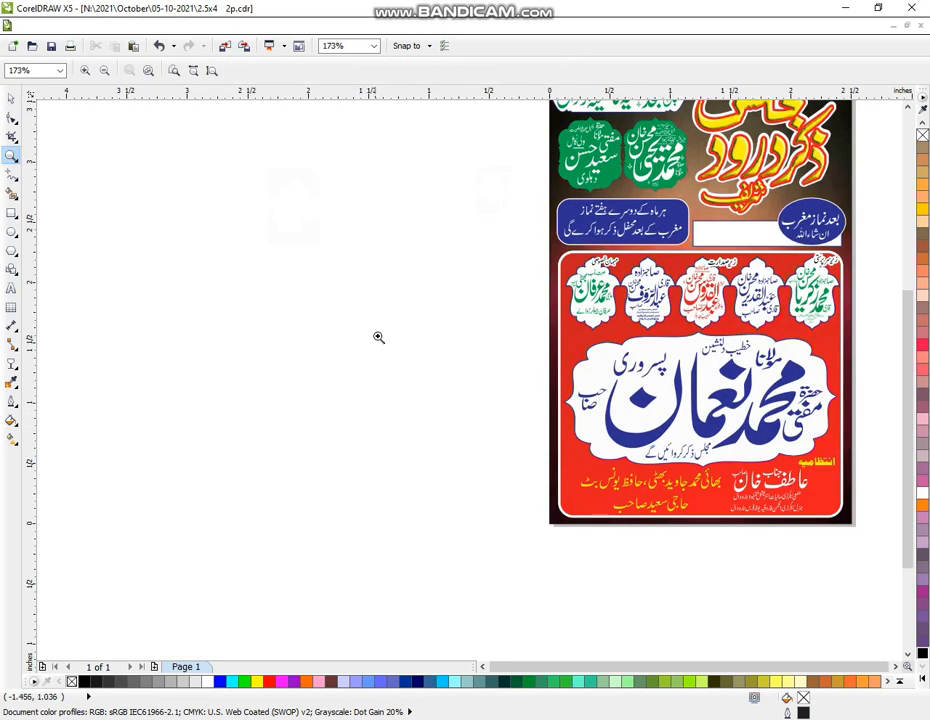
Move the organizers' text below the page in black and draw a rectangle on the empty red panel
drag(384, 270, 873, 615)
drag(156, 286, 845, 610)
click(11, 98)
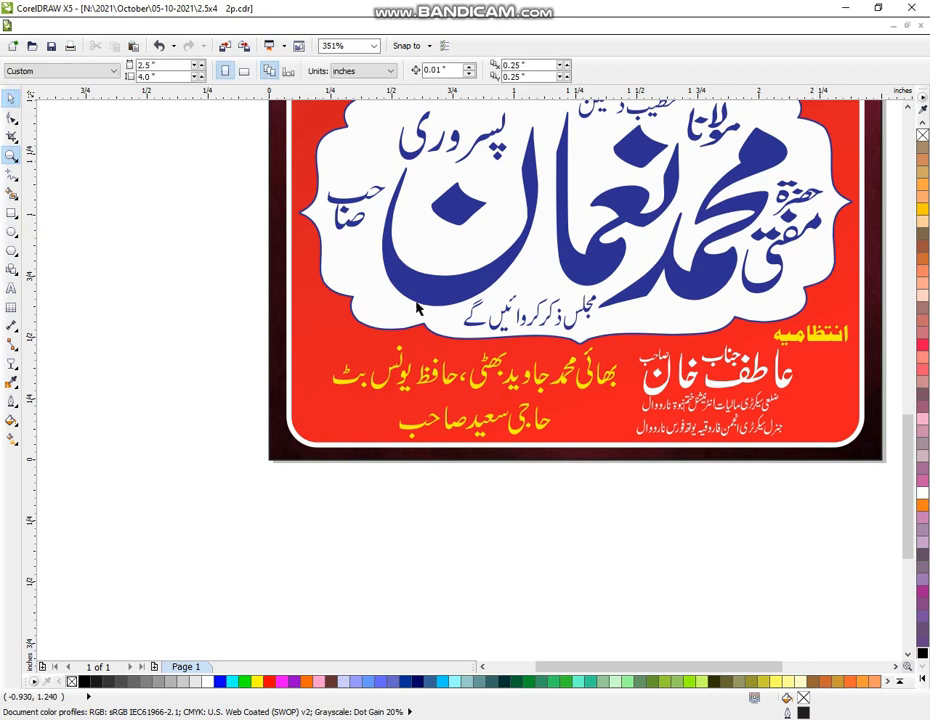
drag(896, 316, 241, 525)
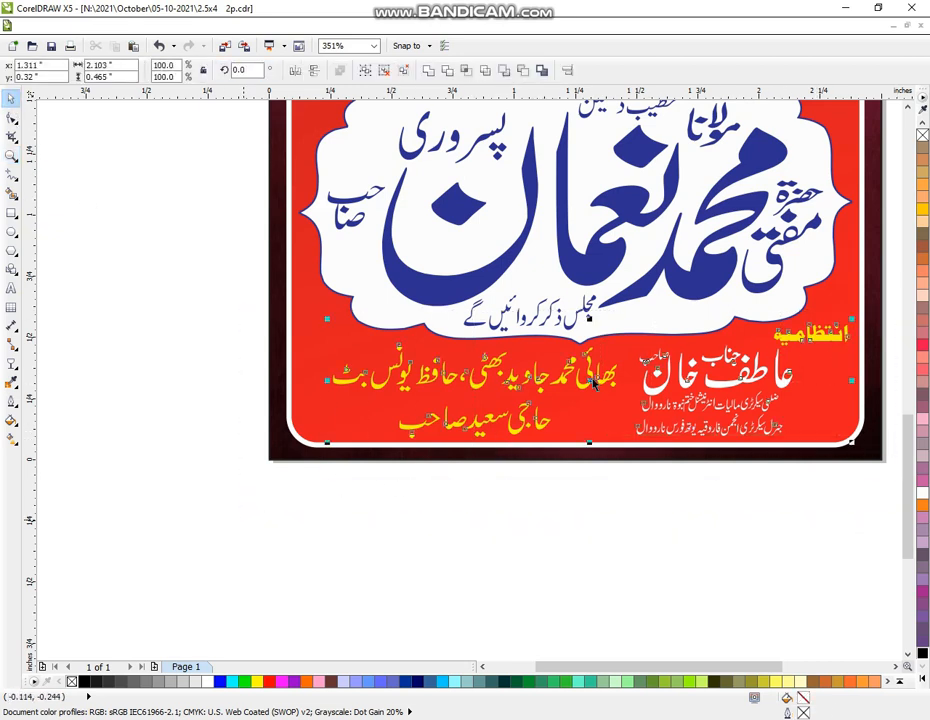
drag(592, 383, 580, 562)
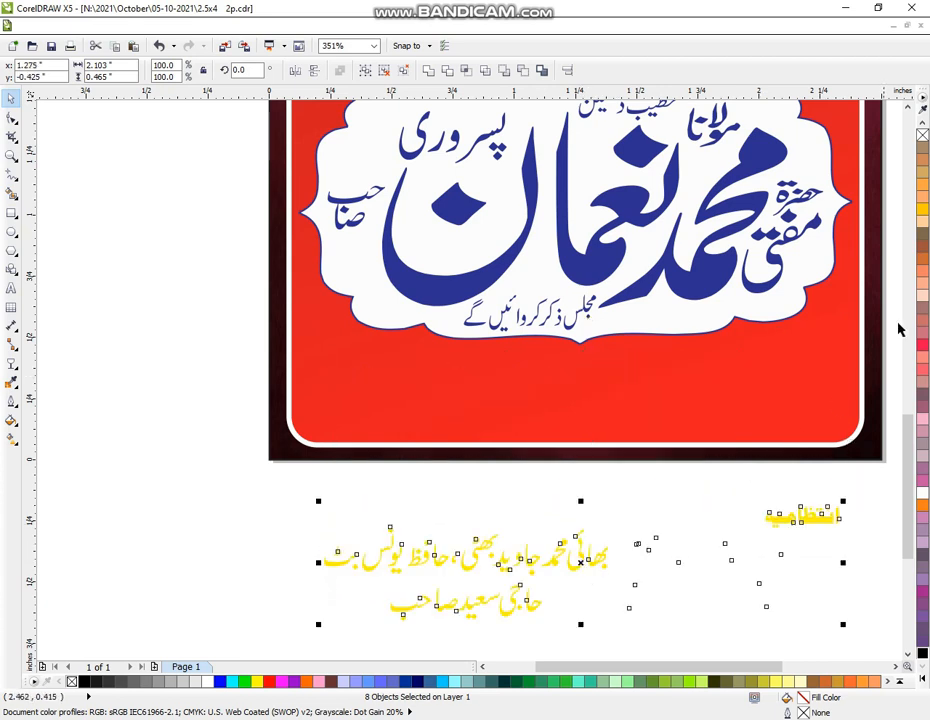
click(922, 653)
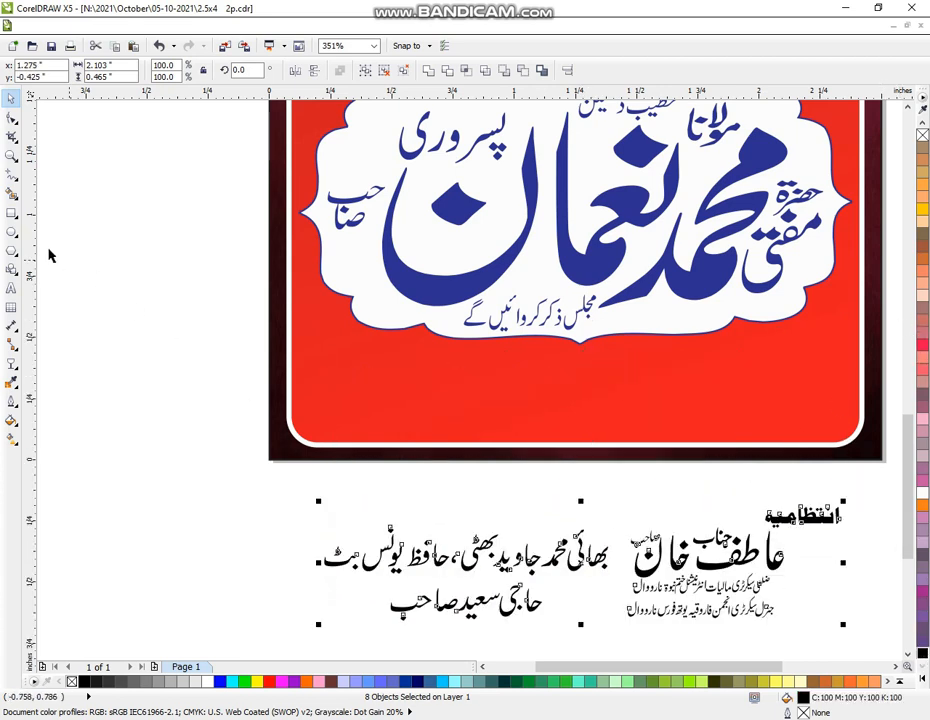
click(11, 213)
drag(305, 351, 421, 424)
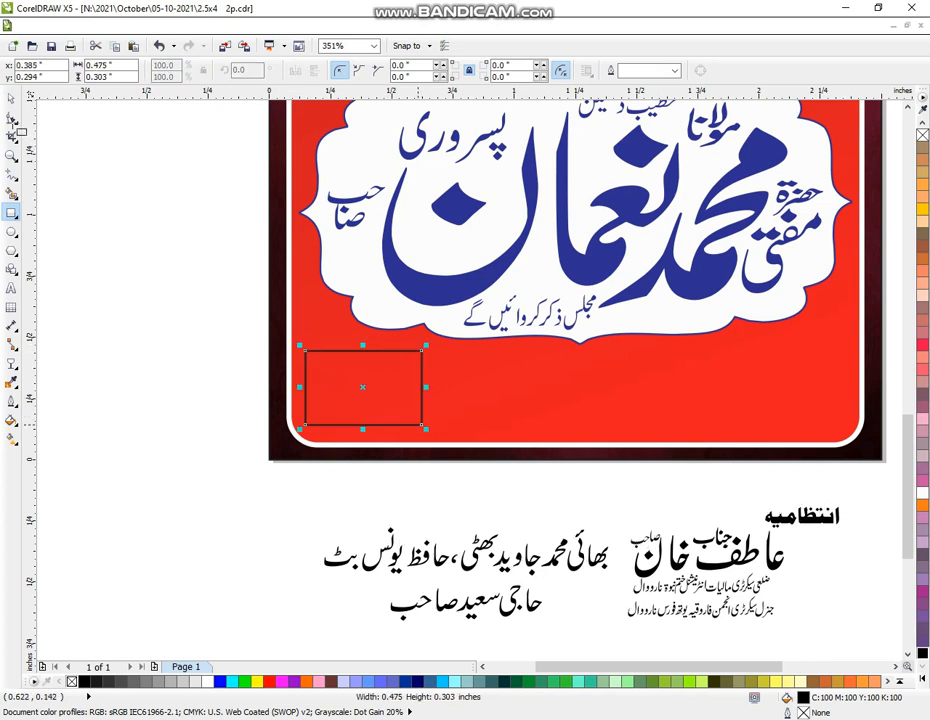
Round the rectangle's corners and fill it green
click(11, 119)
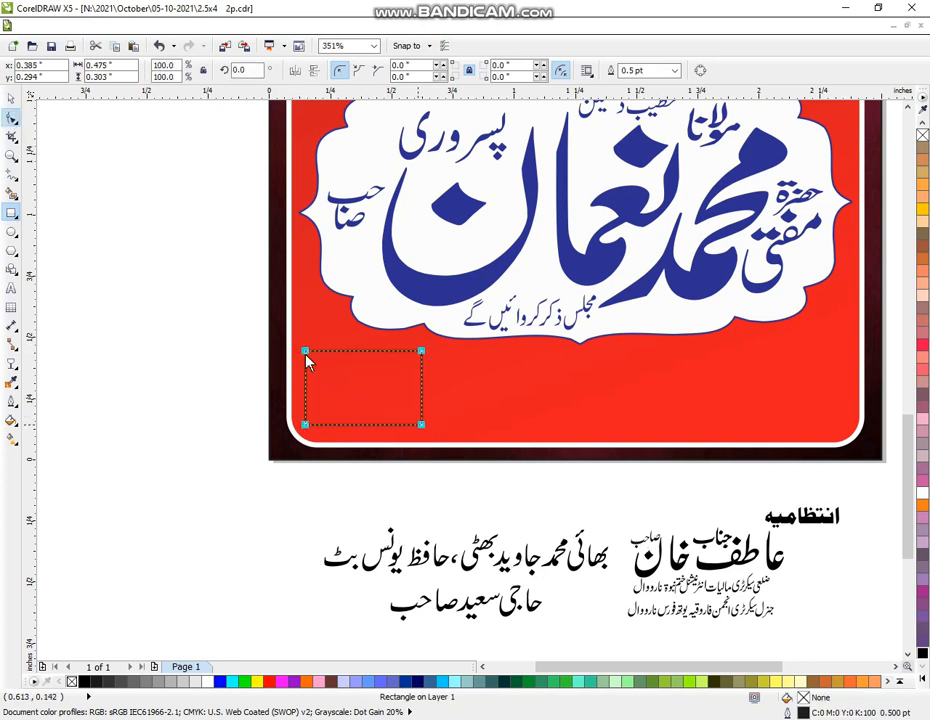
drag(306, 355, 307, 369)
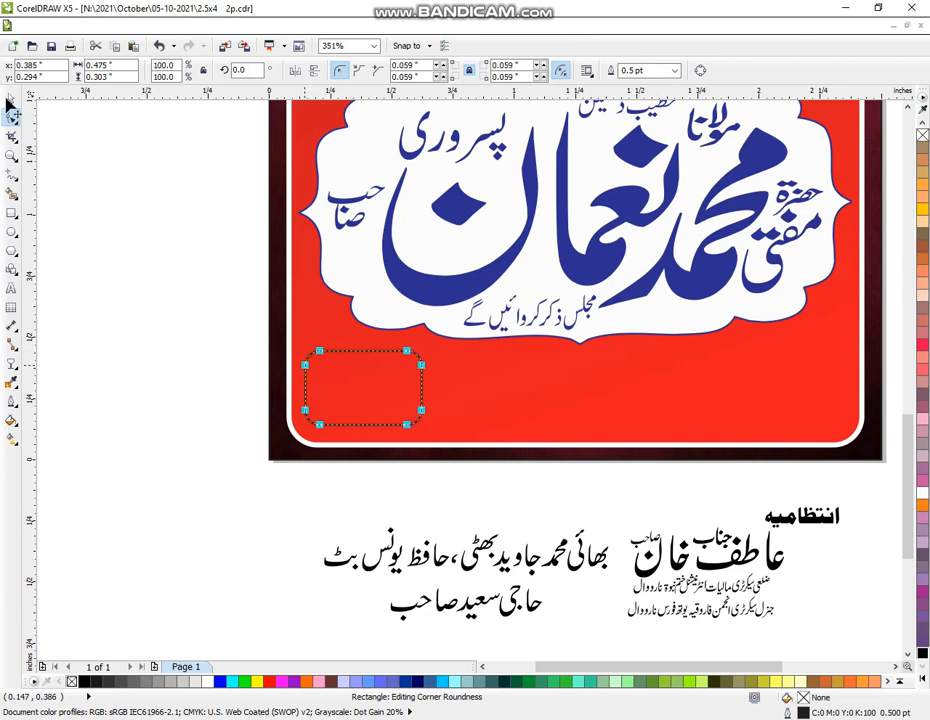
click(10, 99)
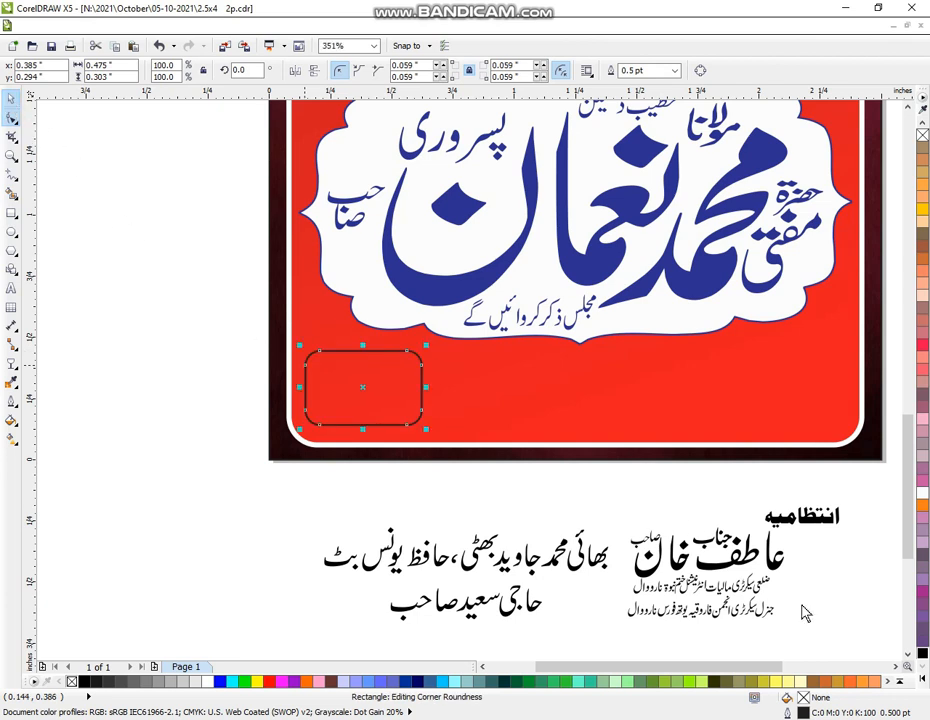
click(923, 680)
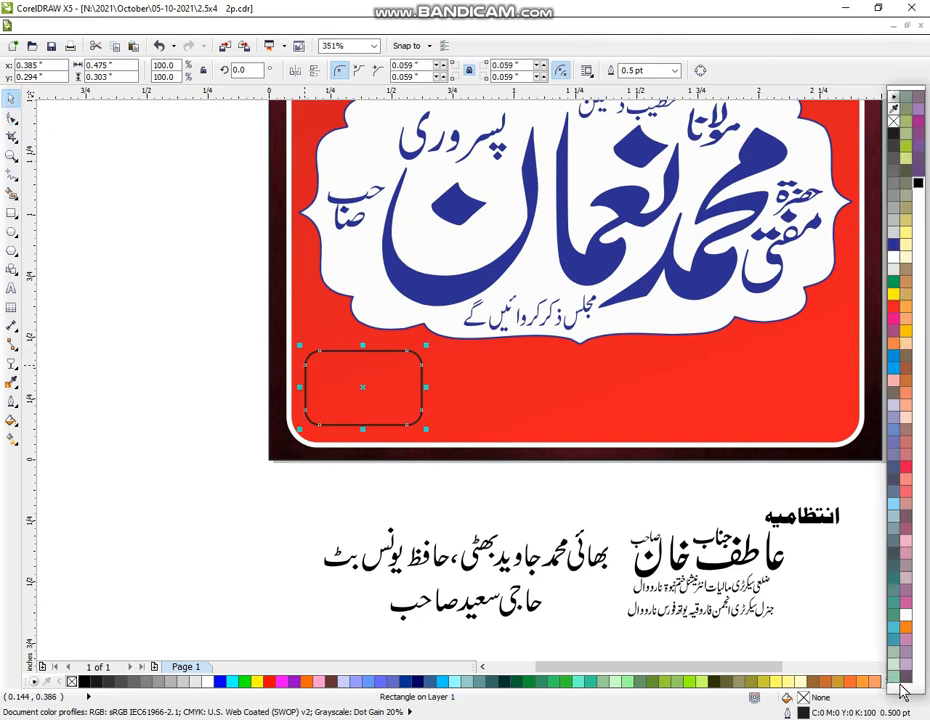
click(896, 284)
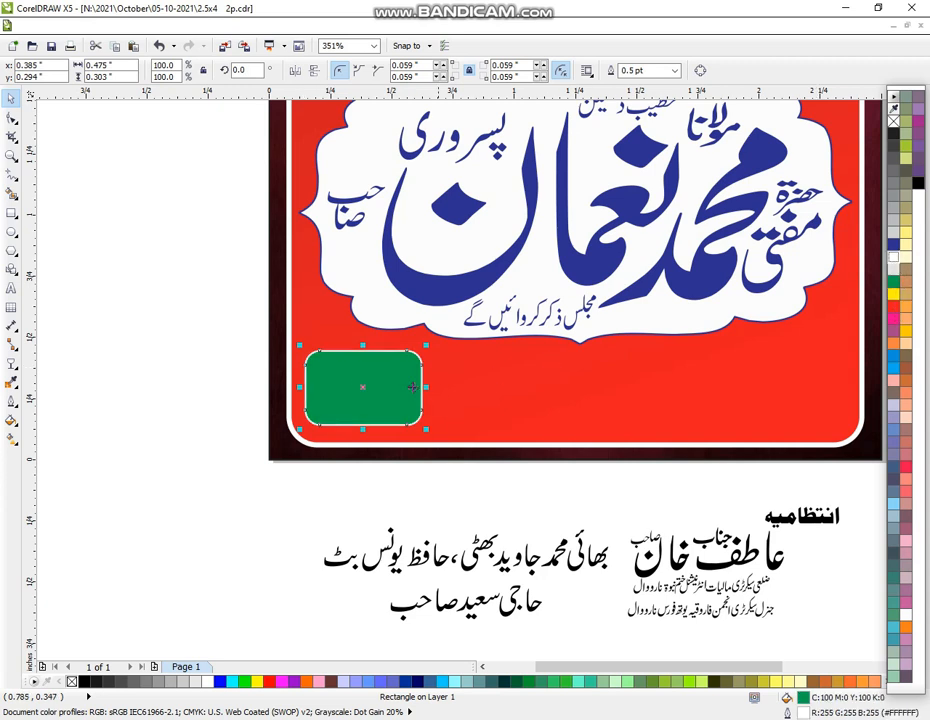
Duplicate the green box into a row of four, stretched across the panel and slightly taller
drag(396, 387, 488, 385)
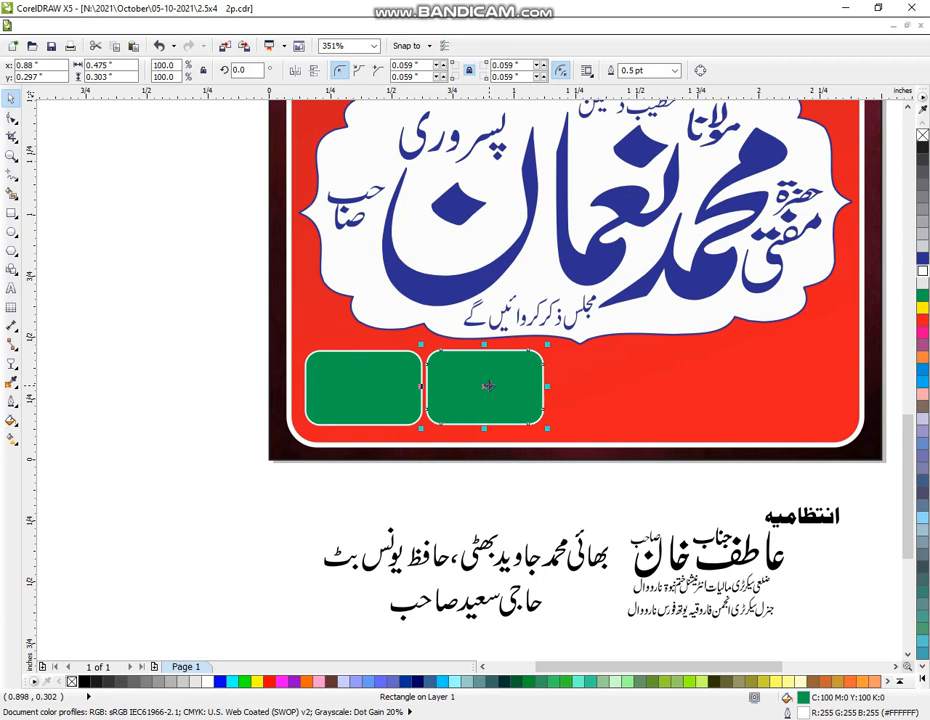
key(ctrl+r)
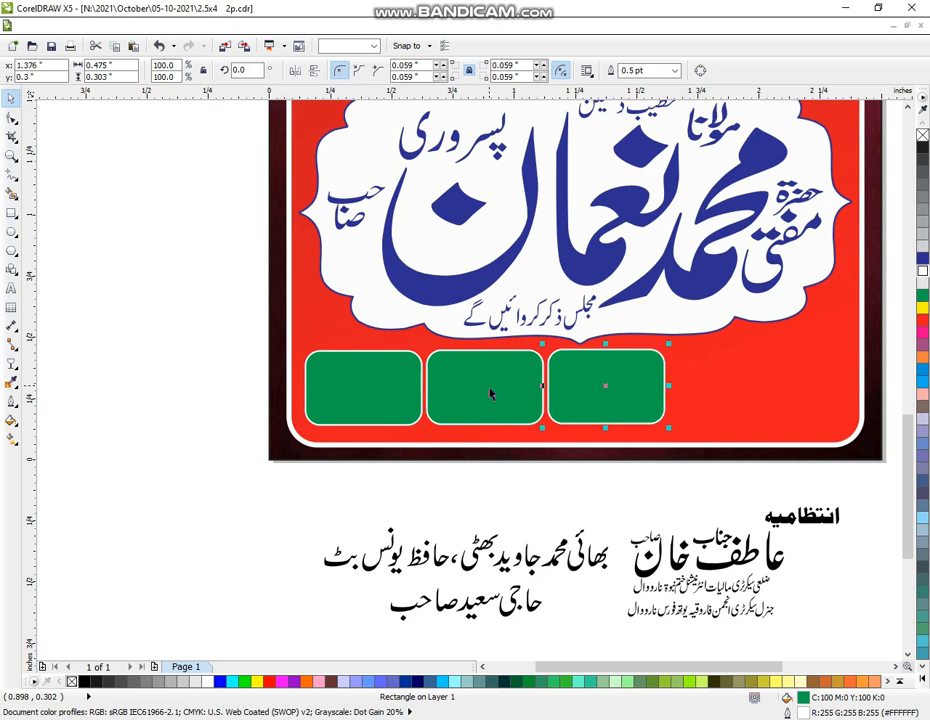
key(ctrl+r)
shift+click(490, 405)
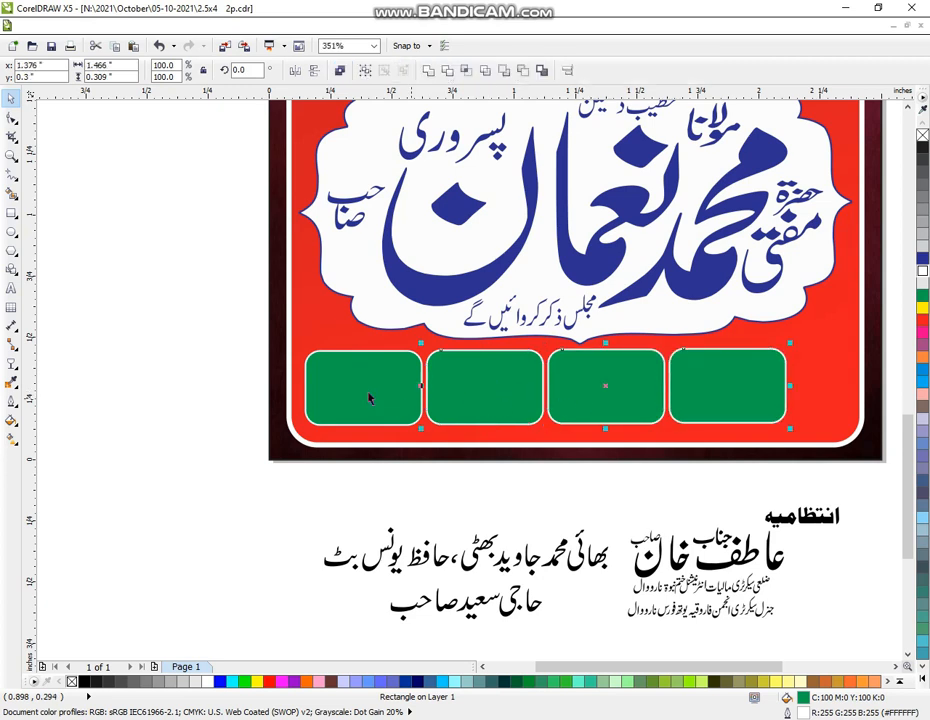
shift+click(368, 398)
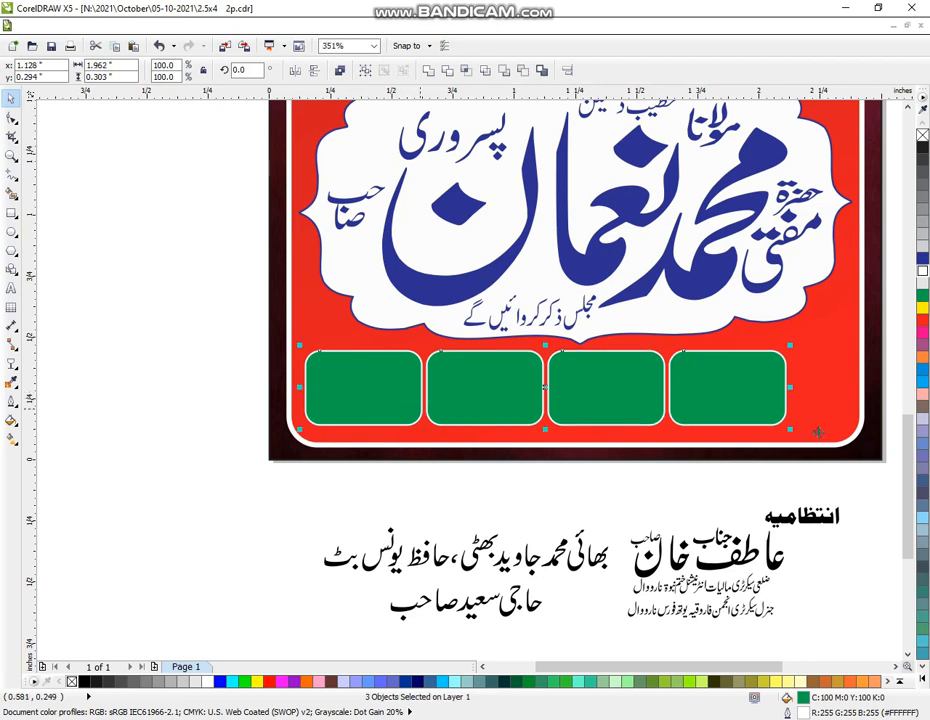
drag(790, 386, 851, 386)
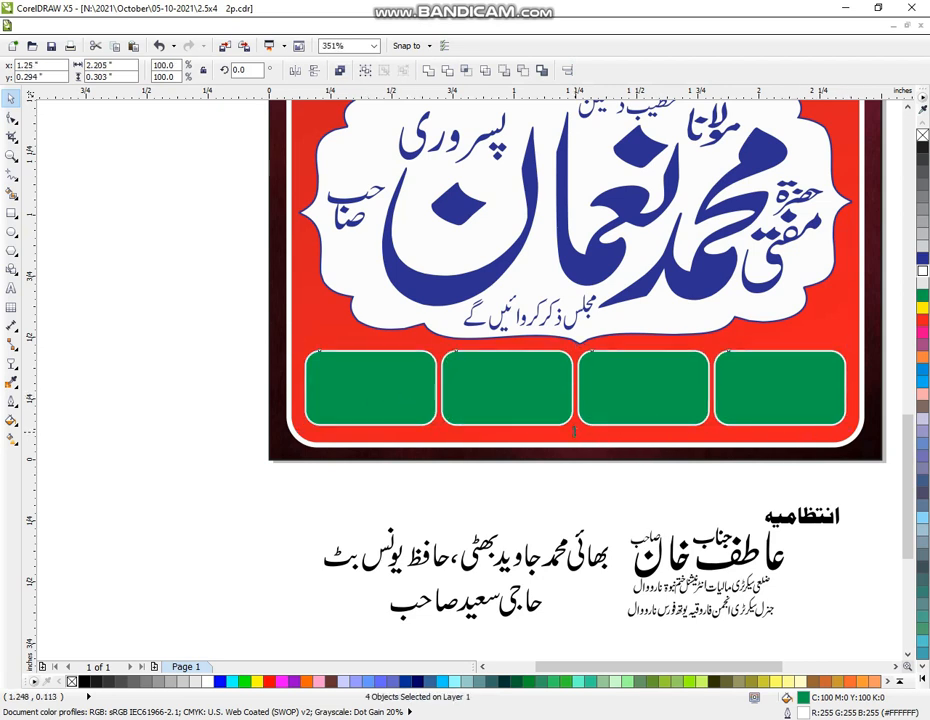
drag(573, 432, 576, 443)
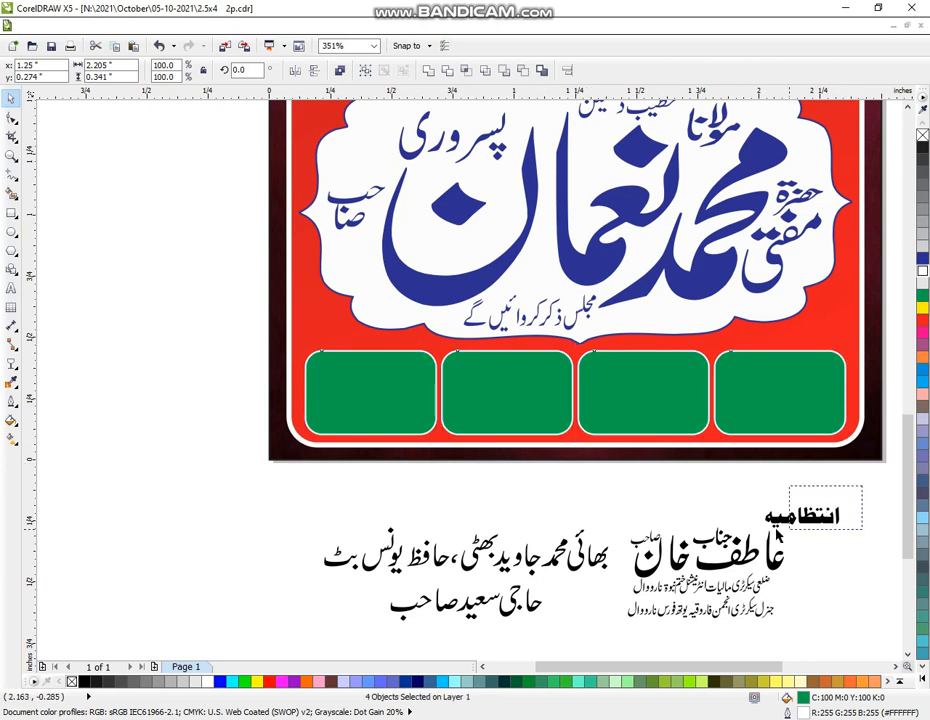
Move the انتظامیہ heading up into the red panel and make it yellow
click(776, 527)
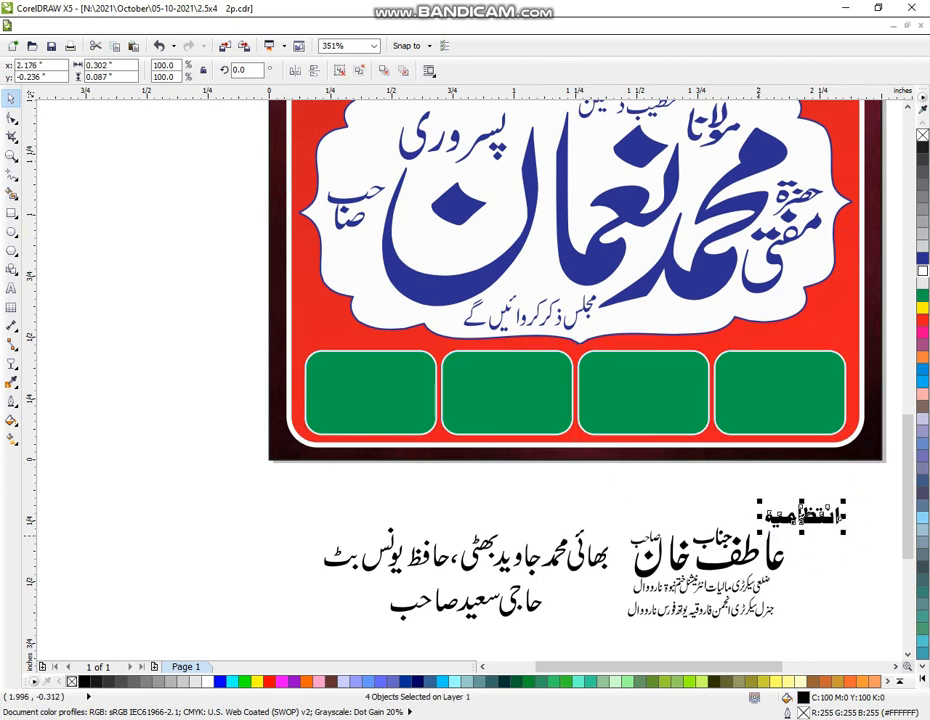
drag(808, 518, 812, 333)
click(922, 308)
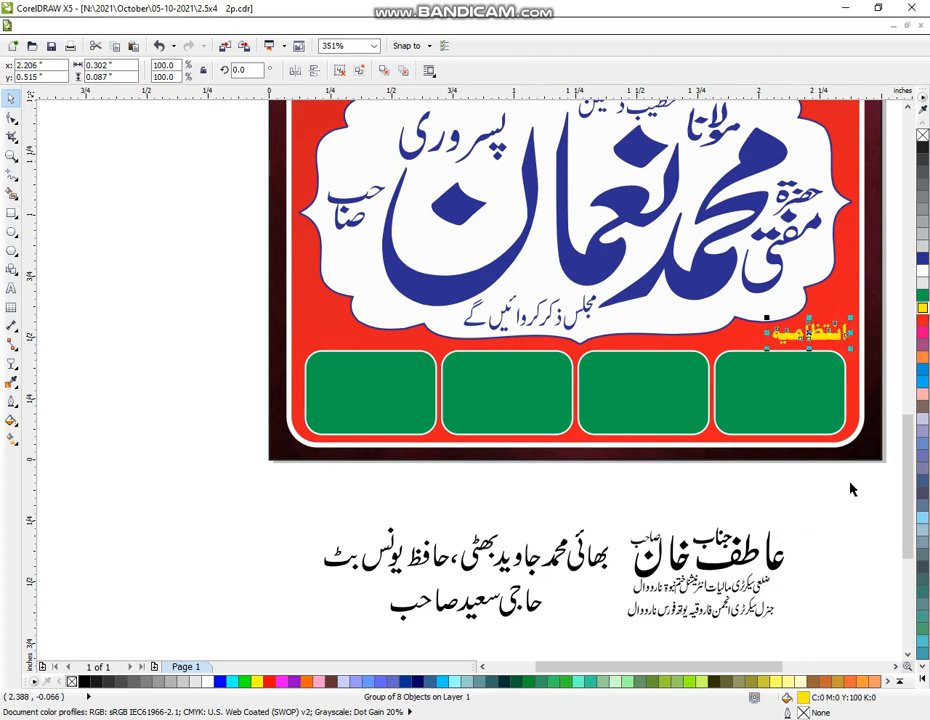
drag(851, 489, 617, 624)
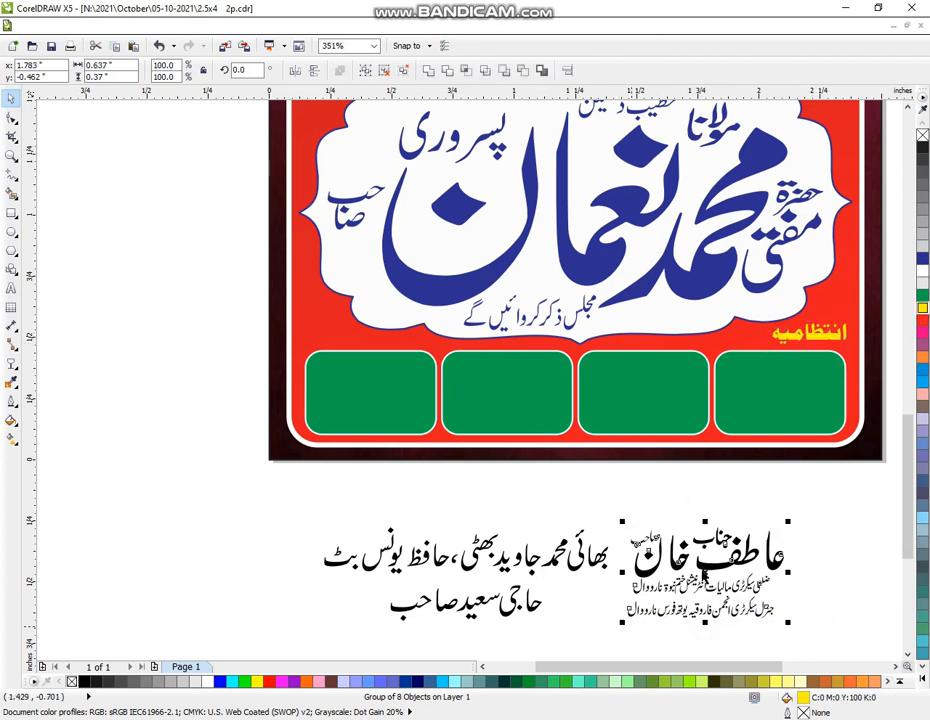
Move the first organizer's name block into the rightmost green box, scale it to fit, and make it white
drag(705, 578, 760, 398)
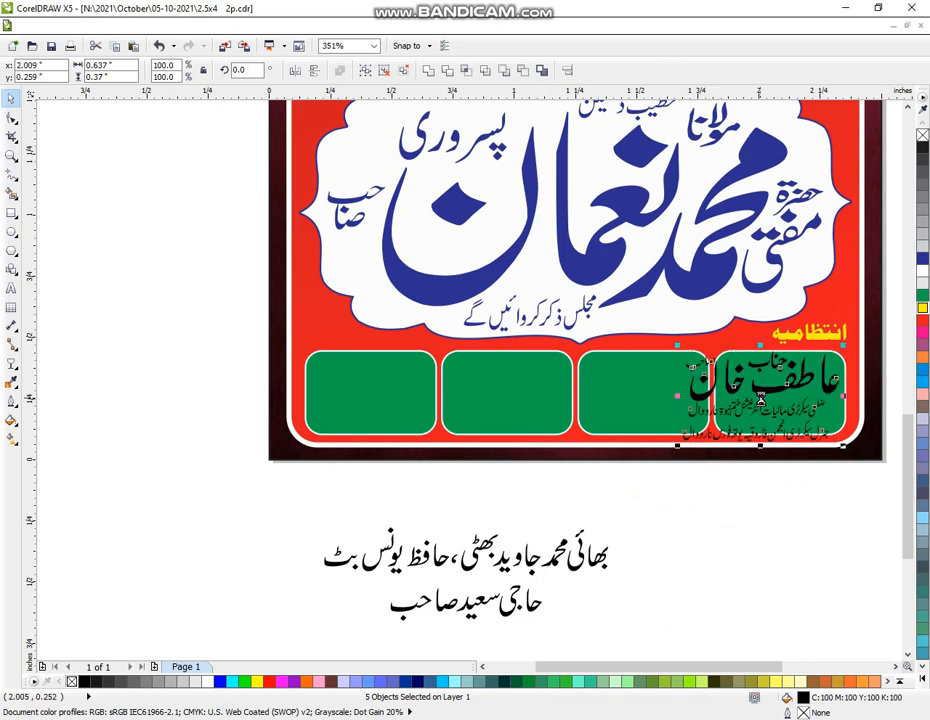
drag(677, 447, 724, 442)
drag(787, 380, 785, 387)
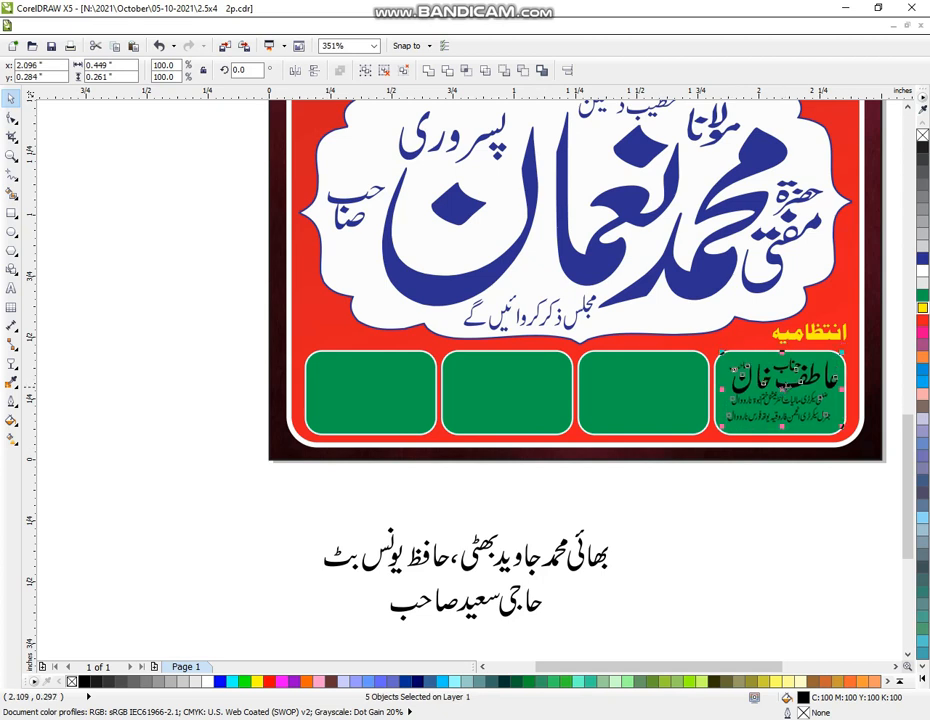
click(922, 270)
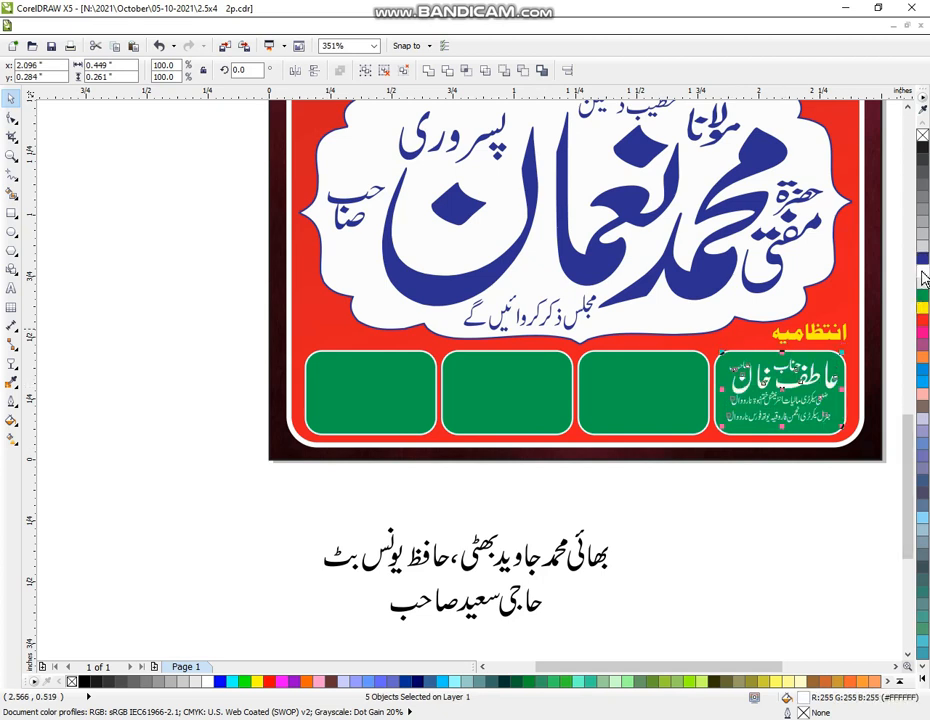
drag(722, 428, 716, 432)
click(764, 519)
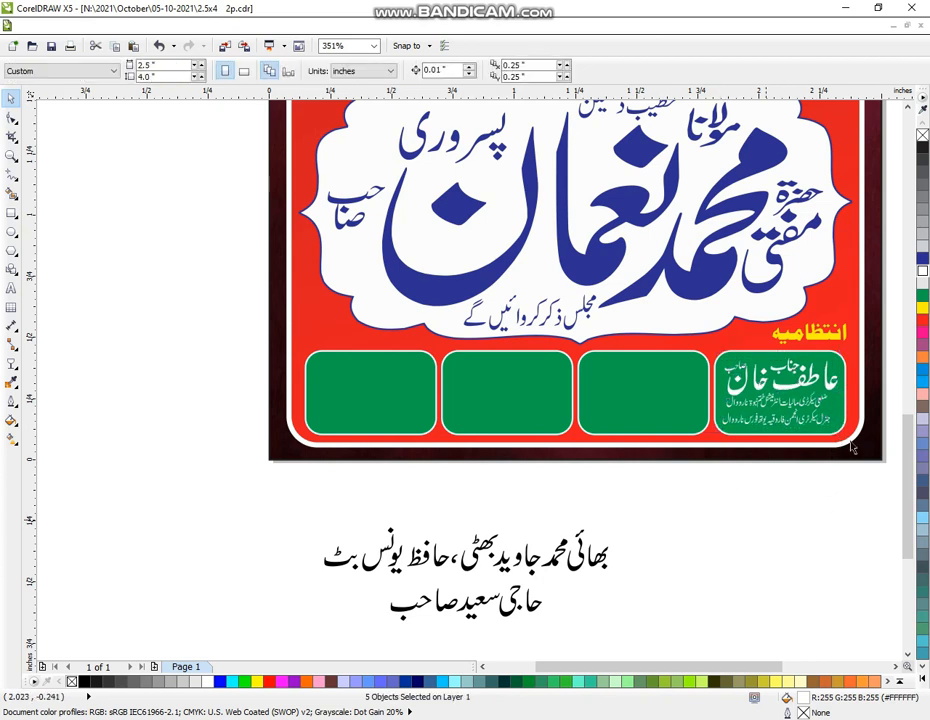
click(850, 445)
shift+click(639, 429)
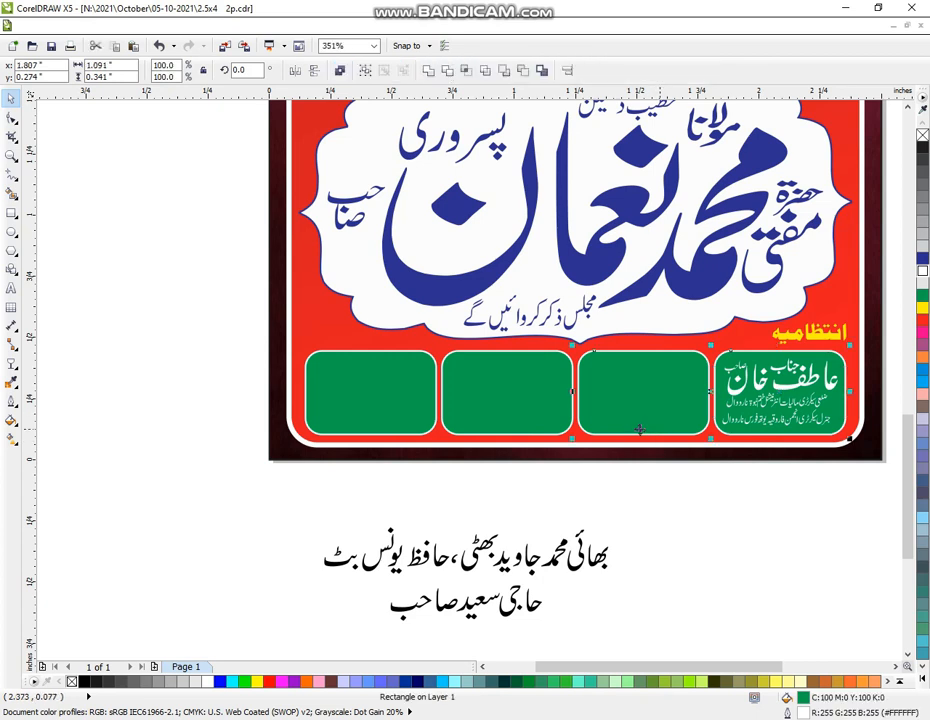
shift+click(403, 410)
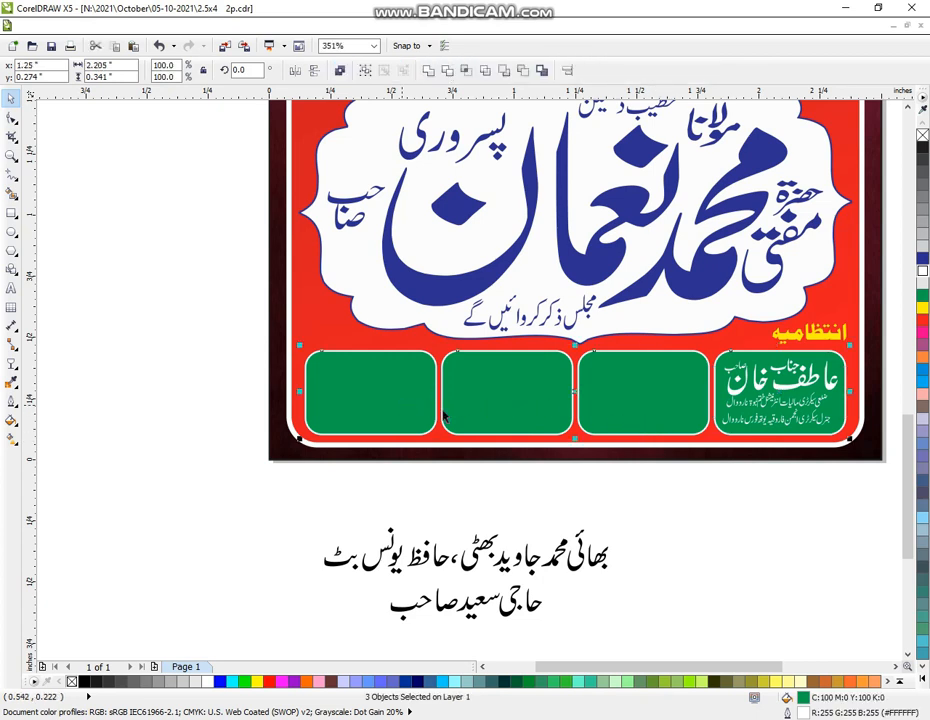
Fill the four boxes white and colour the name text in the rightmost box magenta
click(922, 272)
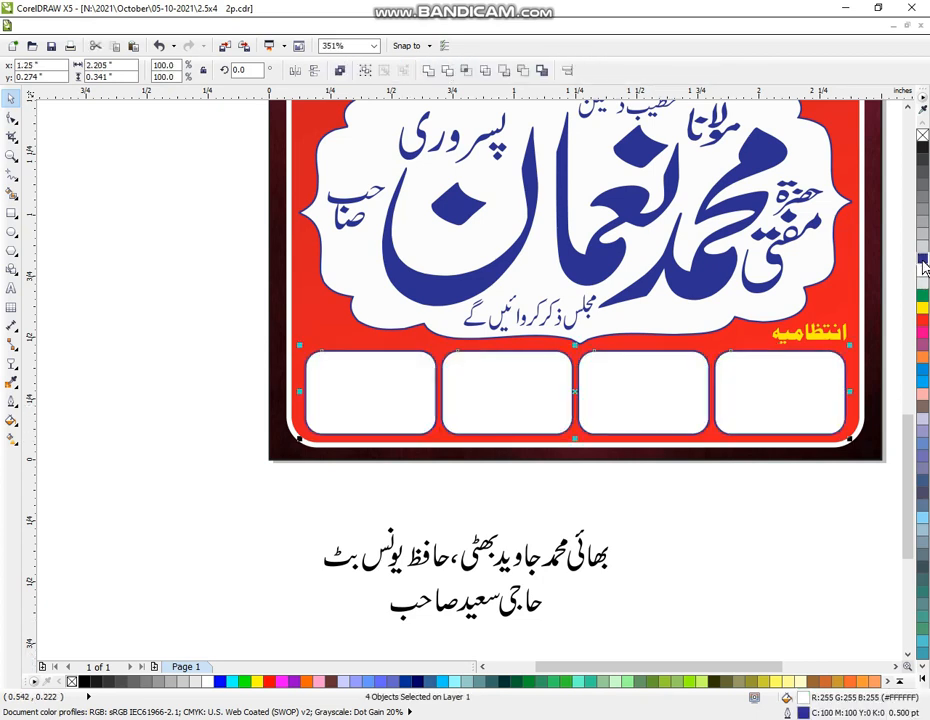
click(900, 365)
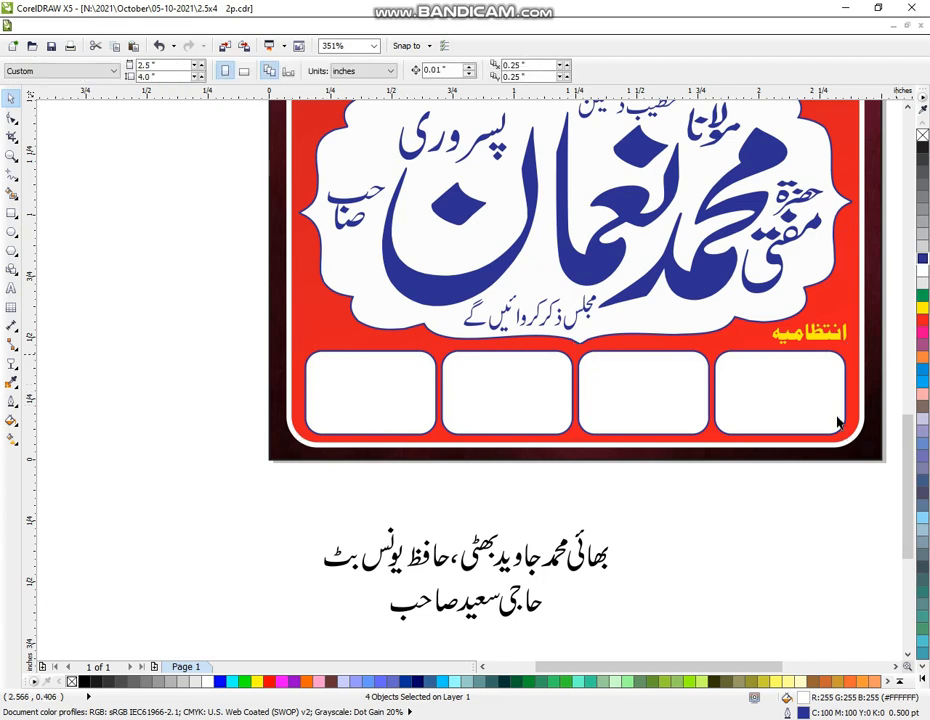
key(Tab)
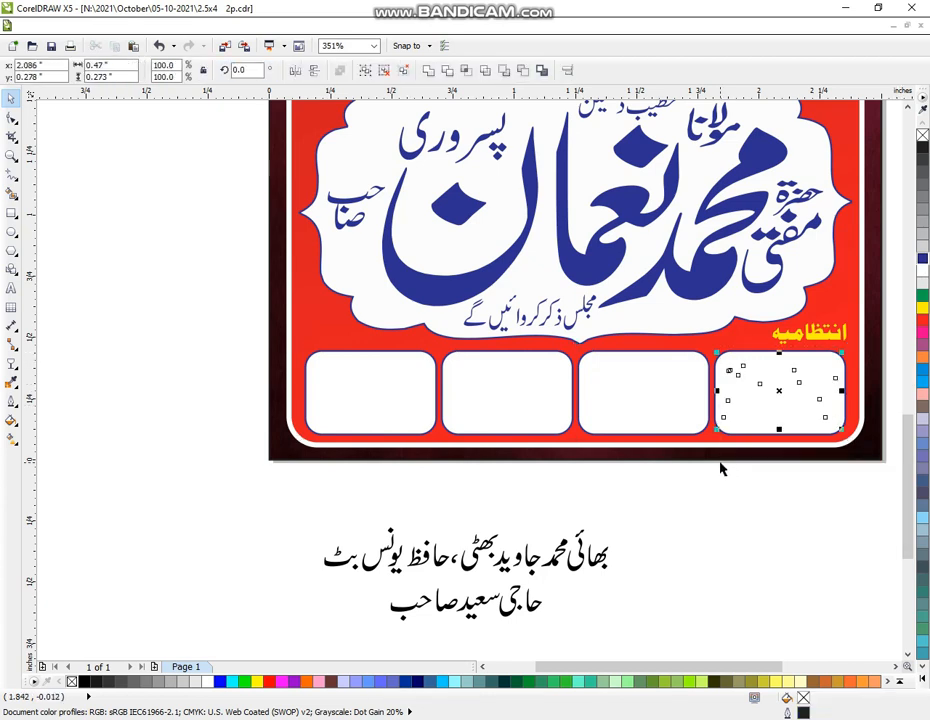
click(922, 335)
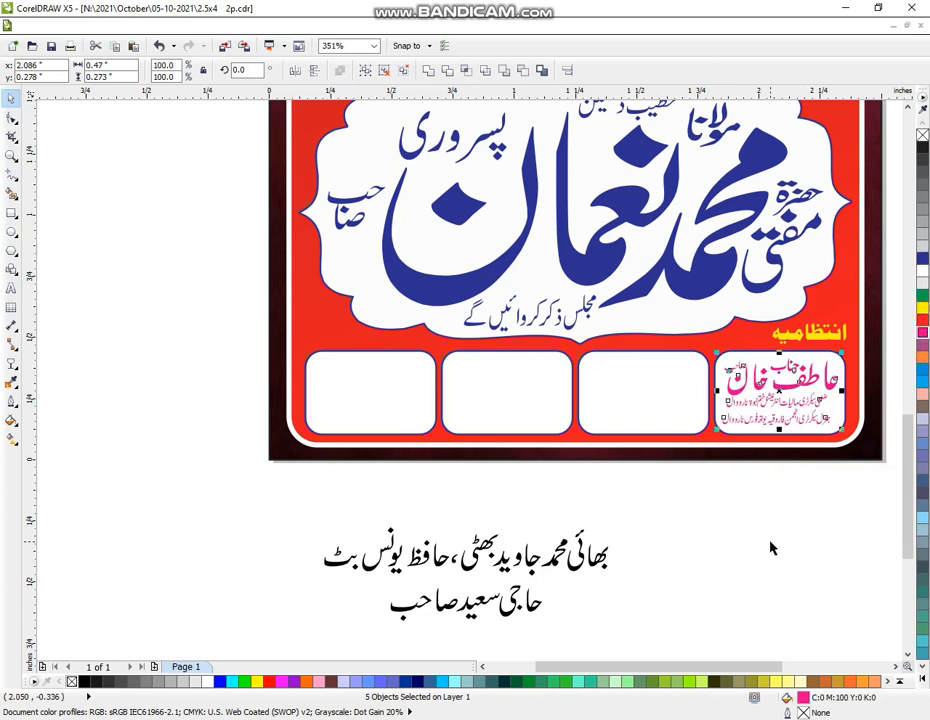
click(680, 548)
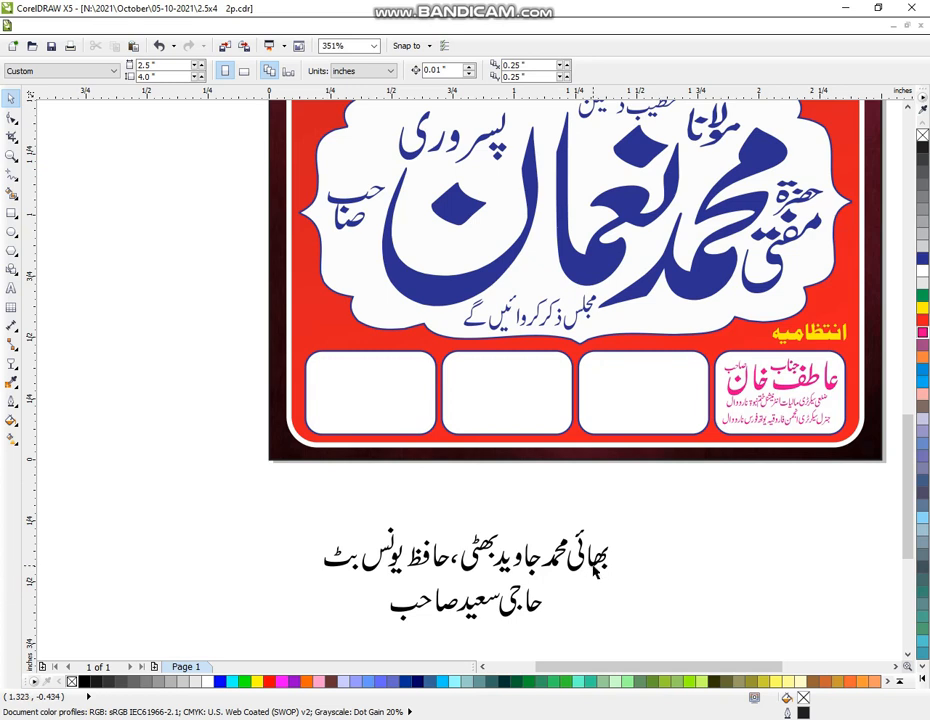
click(594, 566)
Separate the word بھائی from the upper line of names, moving it off to the right
click(592, 563)
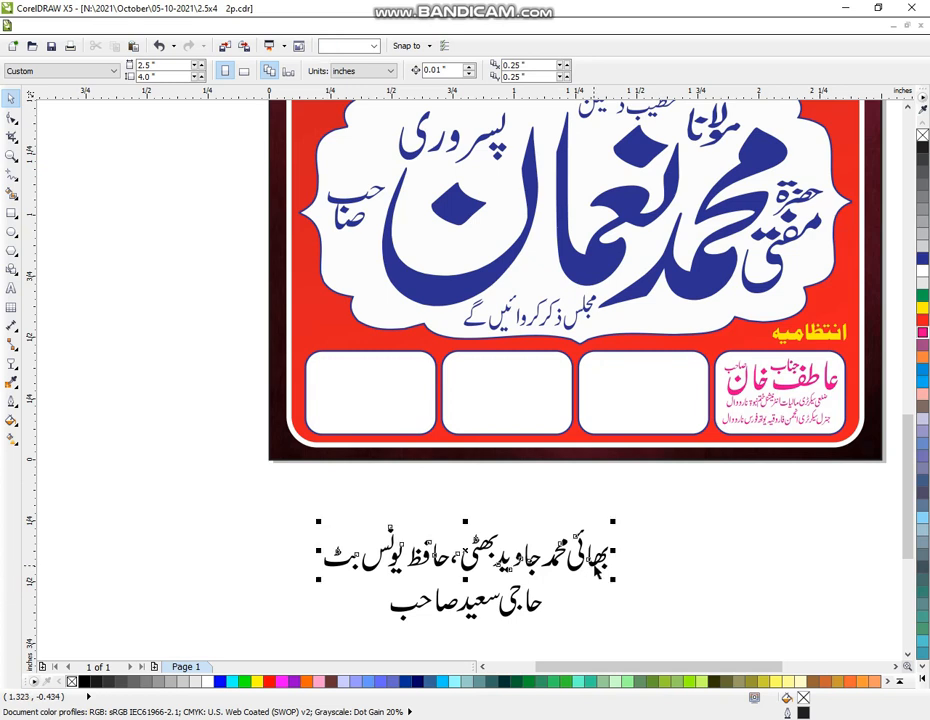
click(643, 534)
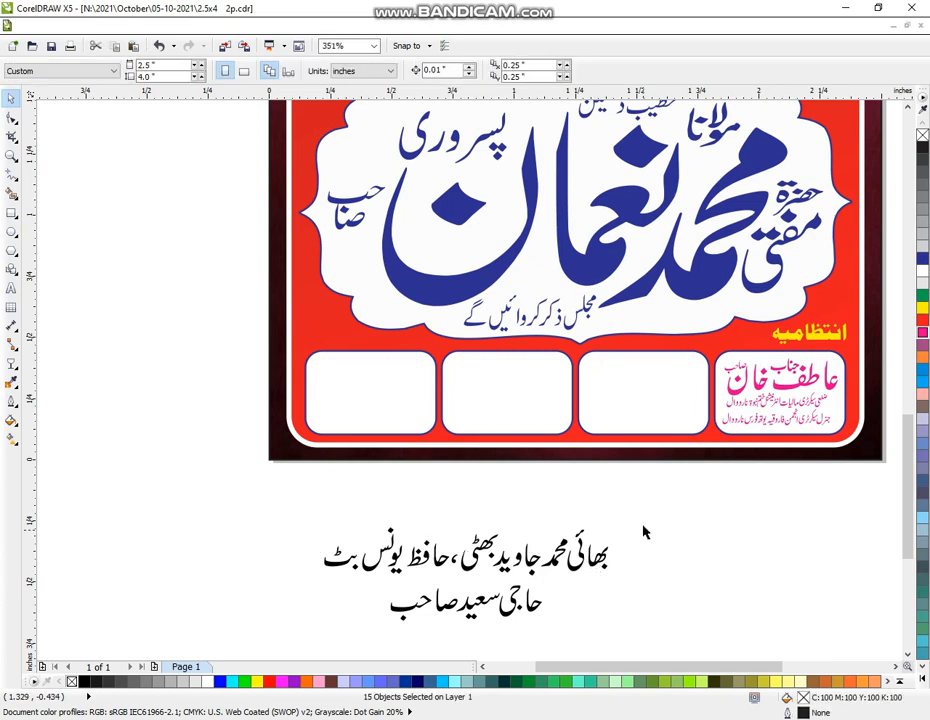
drag(654, 504, 600, 535)
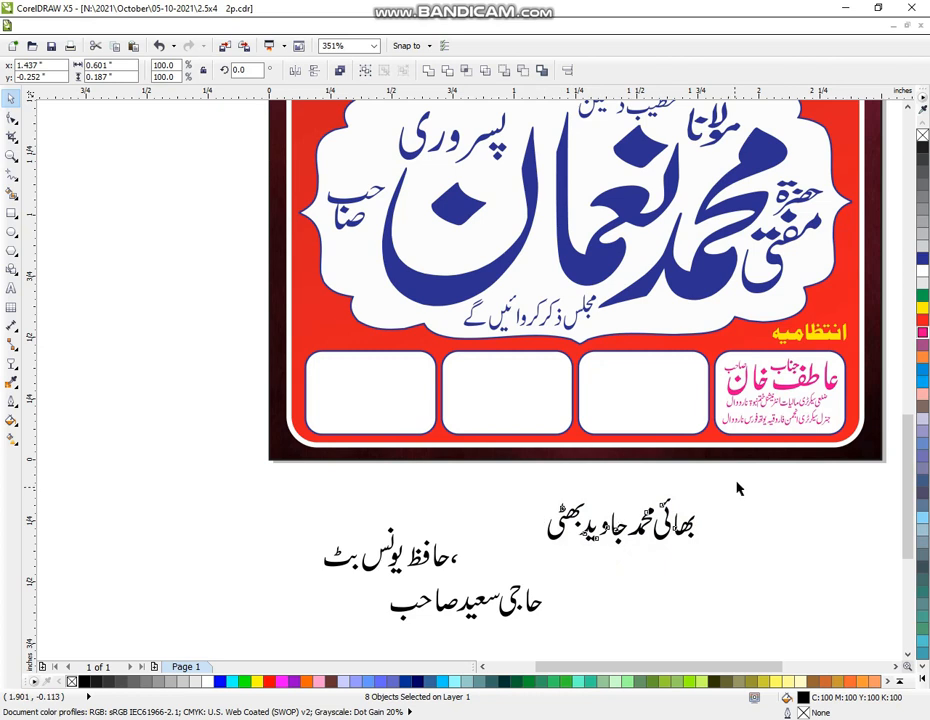
click(737, 488)
drag(734, 476, 652, 569)
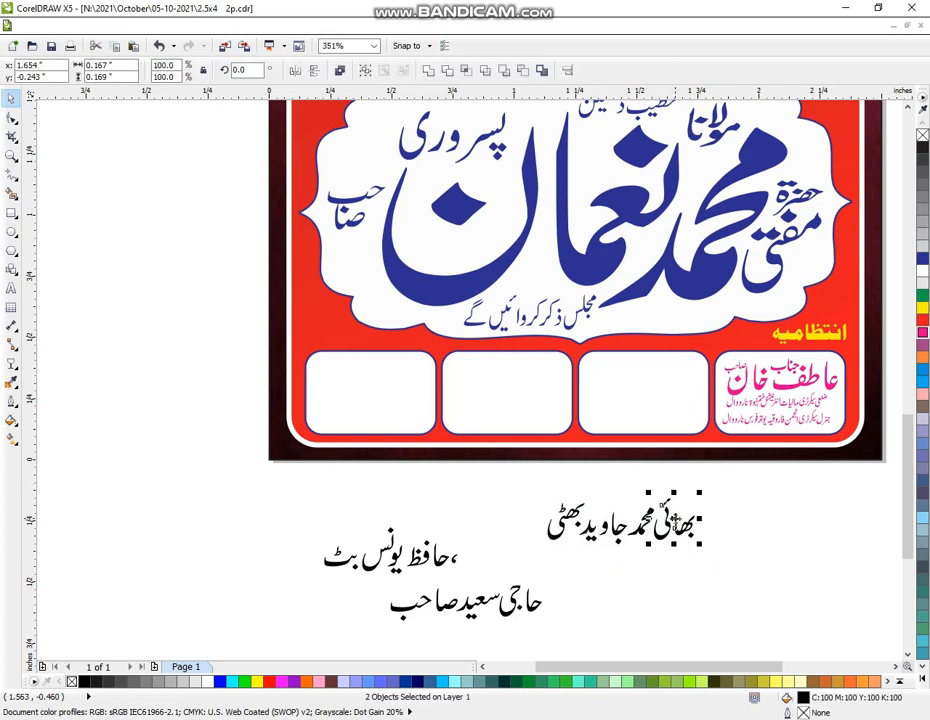
drag(676, 523, 771, 522)
Move the second organizer's name into the third white box, enlarge it, and bring بھائی in front above it
drag(523, 483, 660, 550)
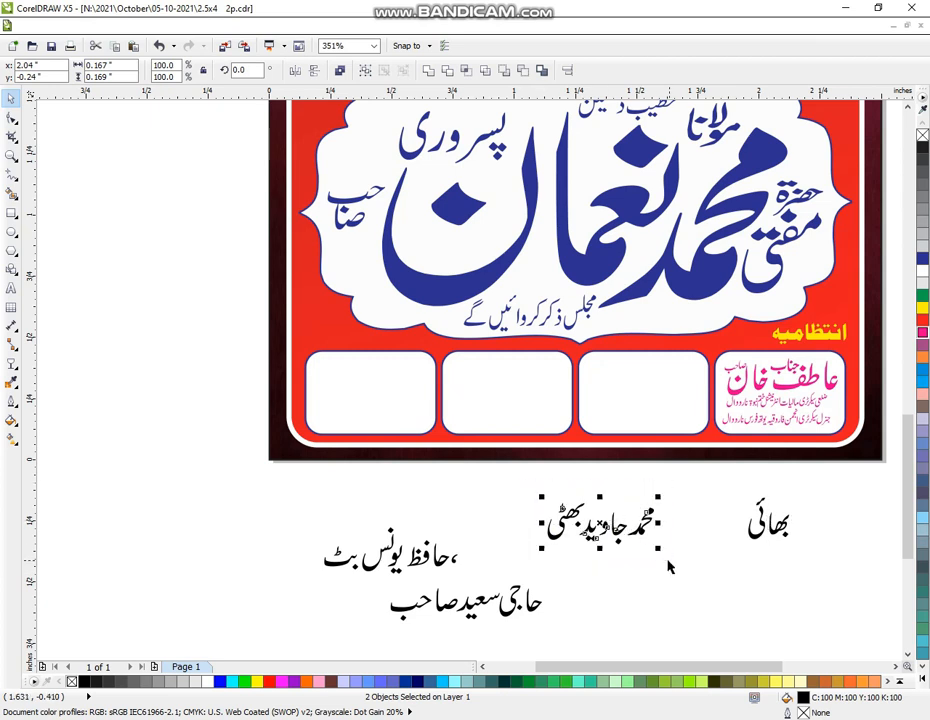
drag(593, 537, 650, 397)
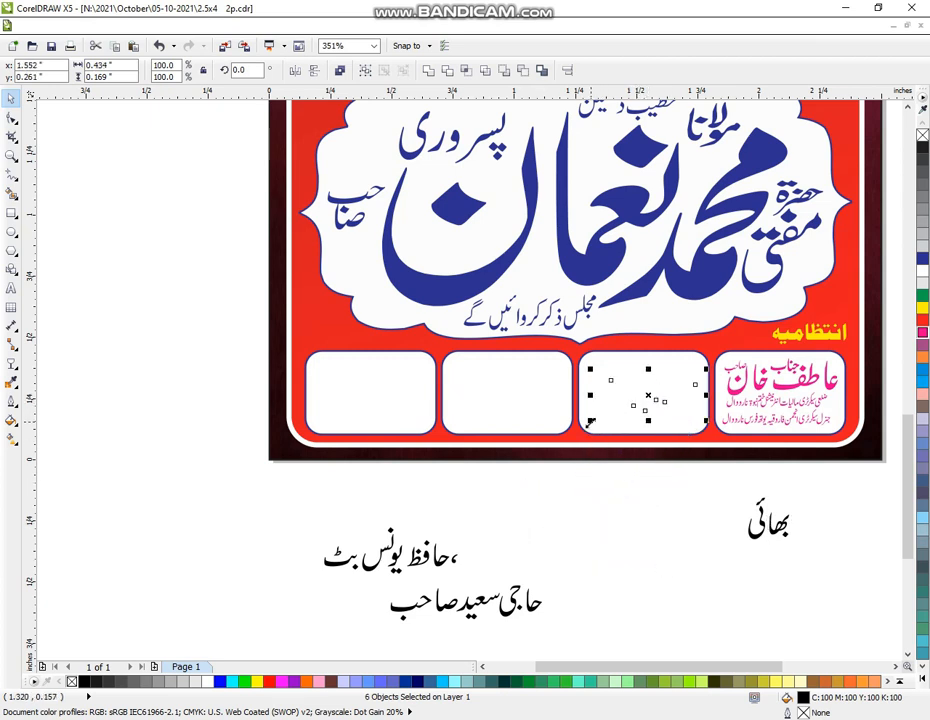
drag(594, 421, 581, 436)
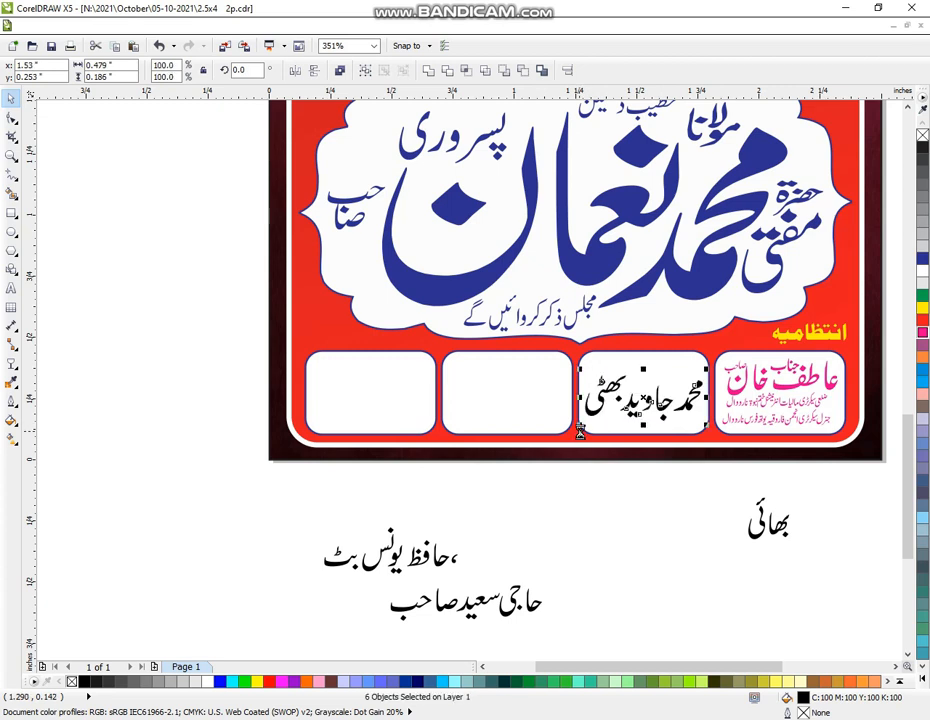
click(908, 666)
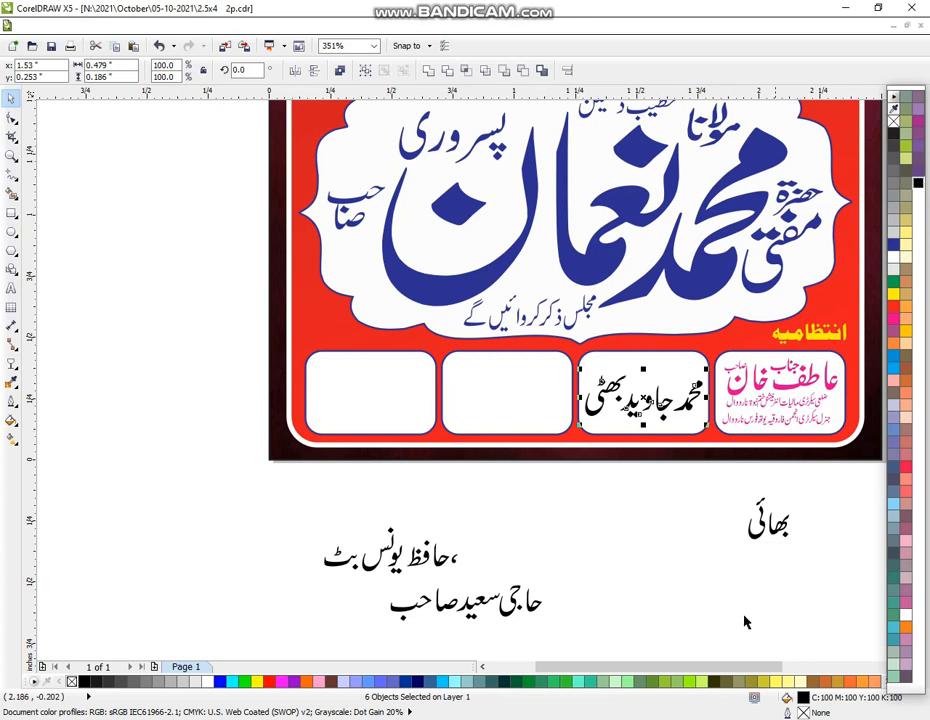
drag(714, 544, 683, 383)
key(shift+Page_Up)
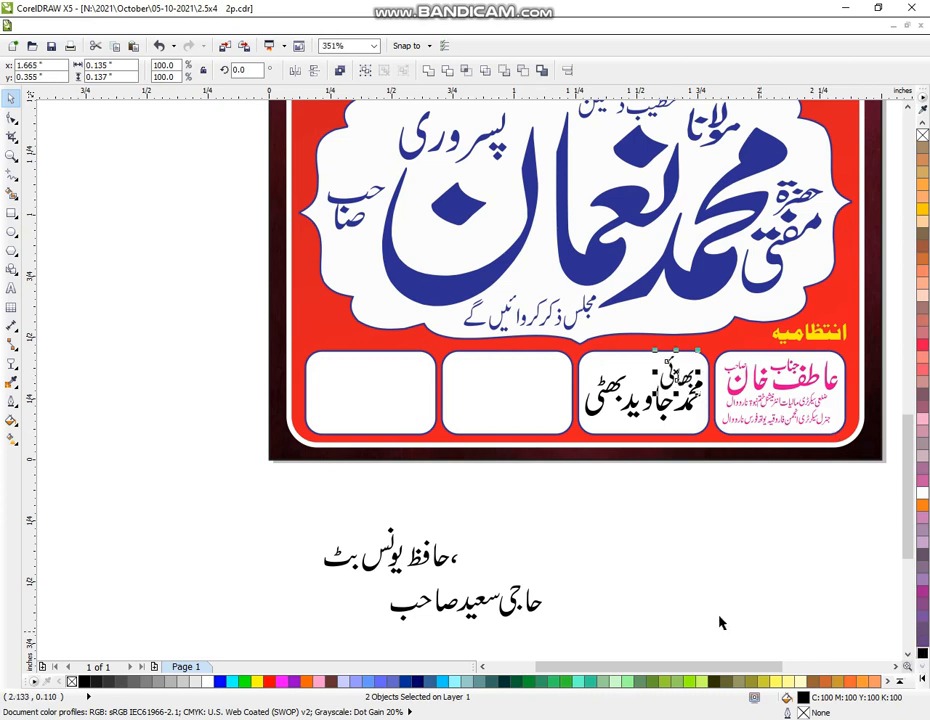
click(618, 600)
click(480, 575)
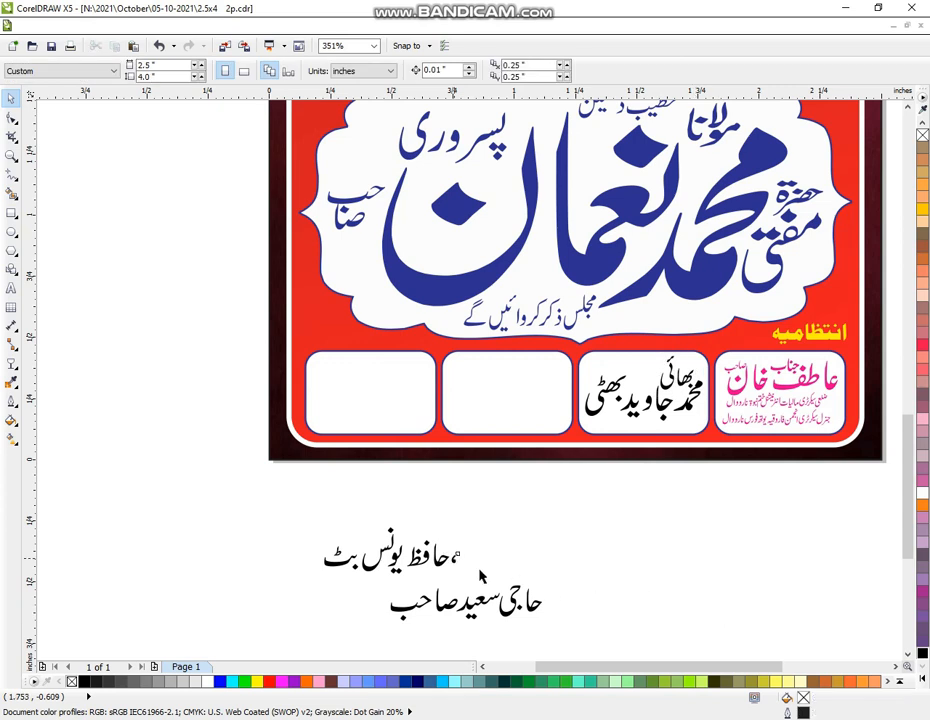
Delete the stray comma and move the next organizer's name into the second white box
click(455, 559)
key(Delete)
drag(453, 504, 360, 594)
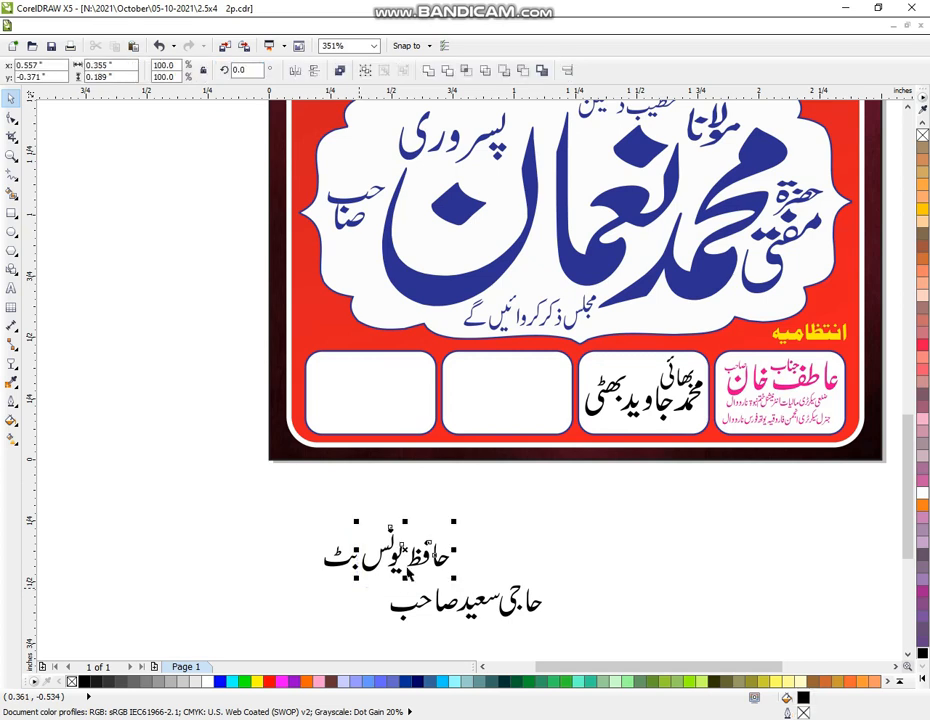
drag(392, 548, 450, 433)
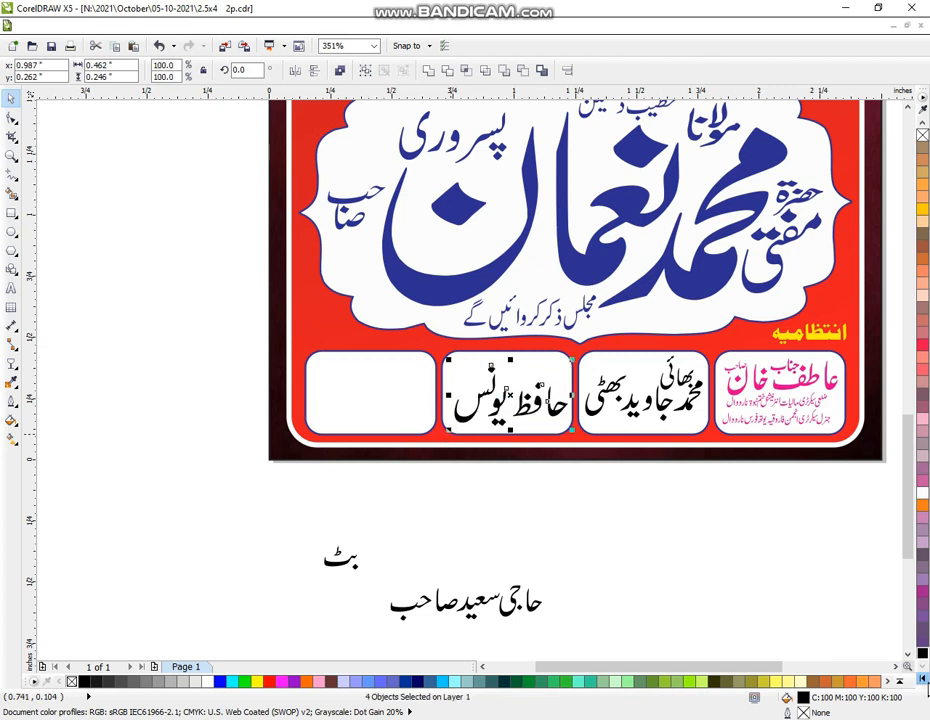
click(924, 677)
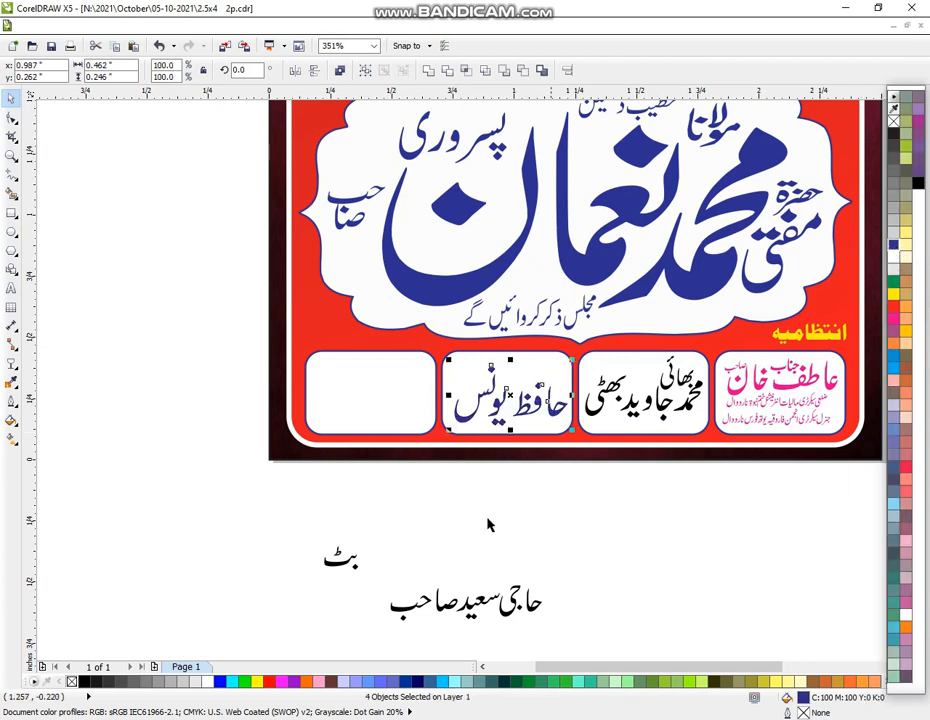
Shrink the name's leftover last word and place it small above the name
drag(307, 517, 380, 582)
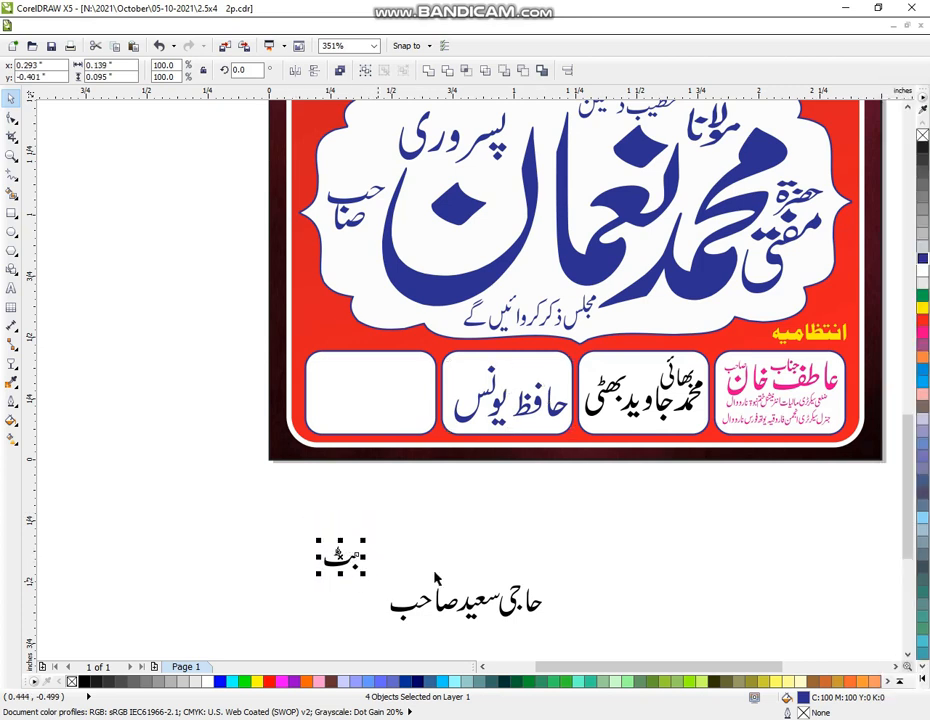
key(ctrl+g)
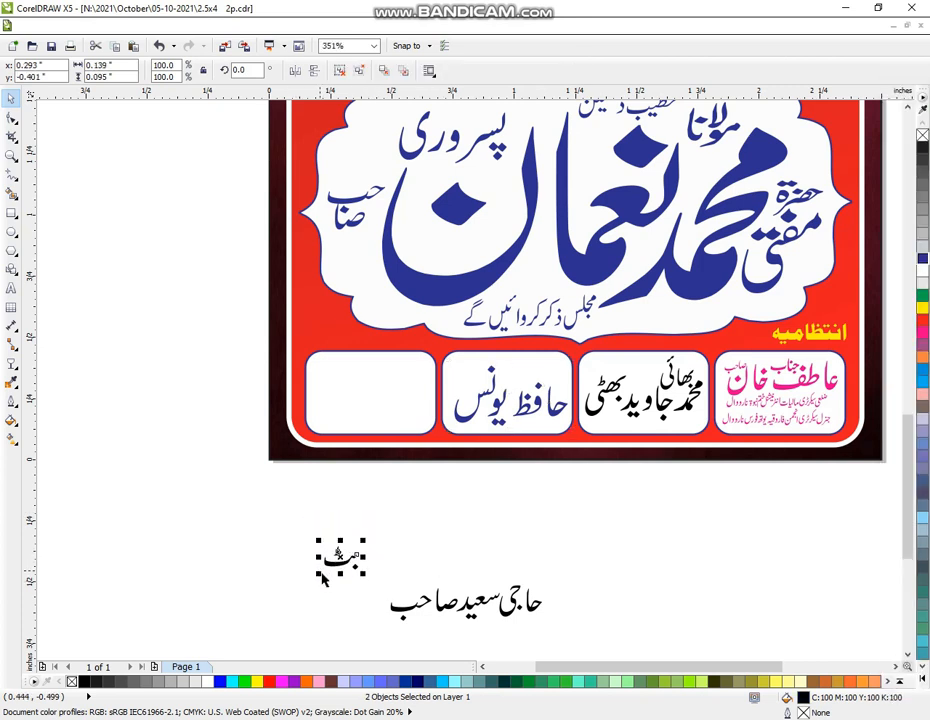
key(ctrl+z)
drag(286, 533, 380, 581)
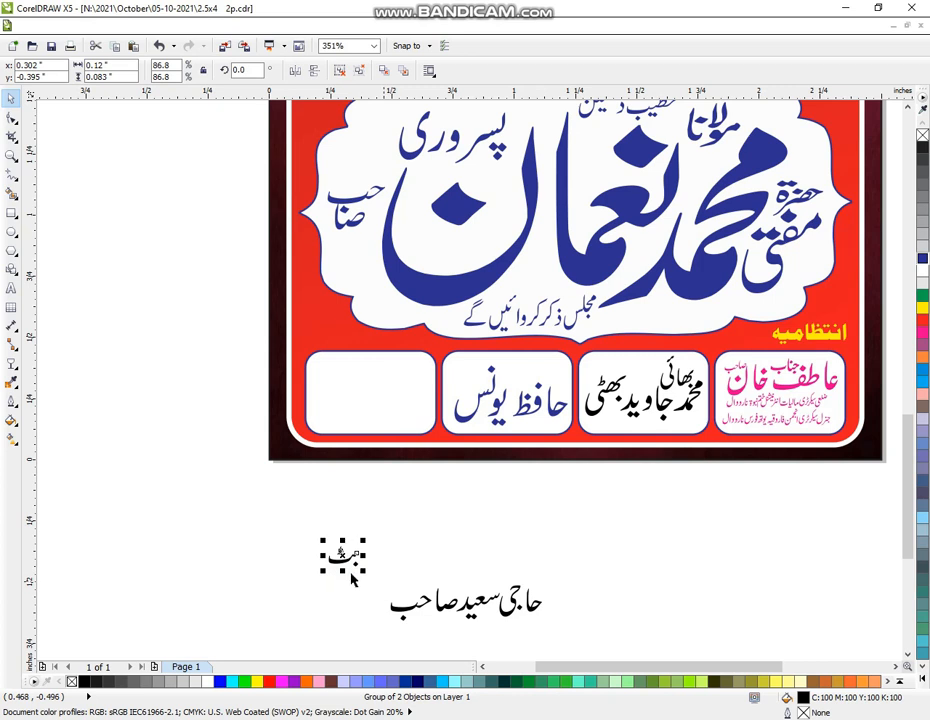
drag(323, 574, 467, 377)
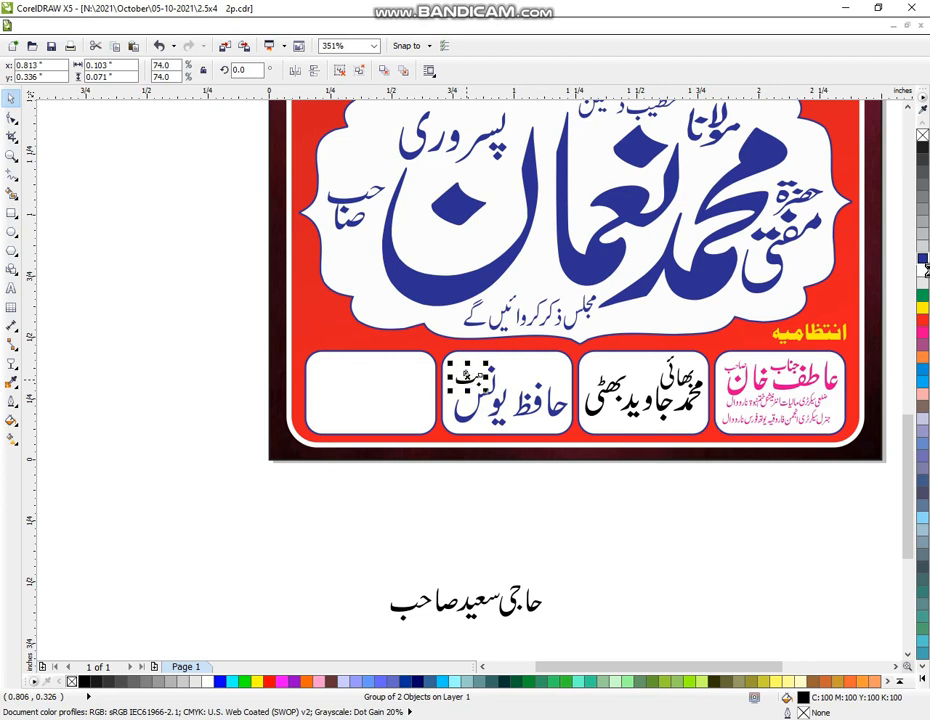
click(577, 582)
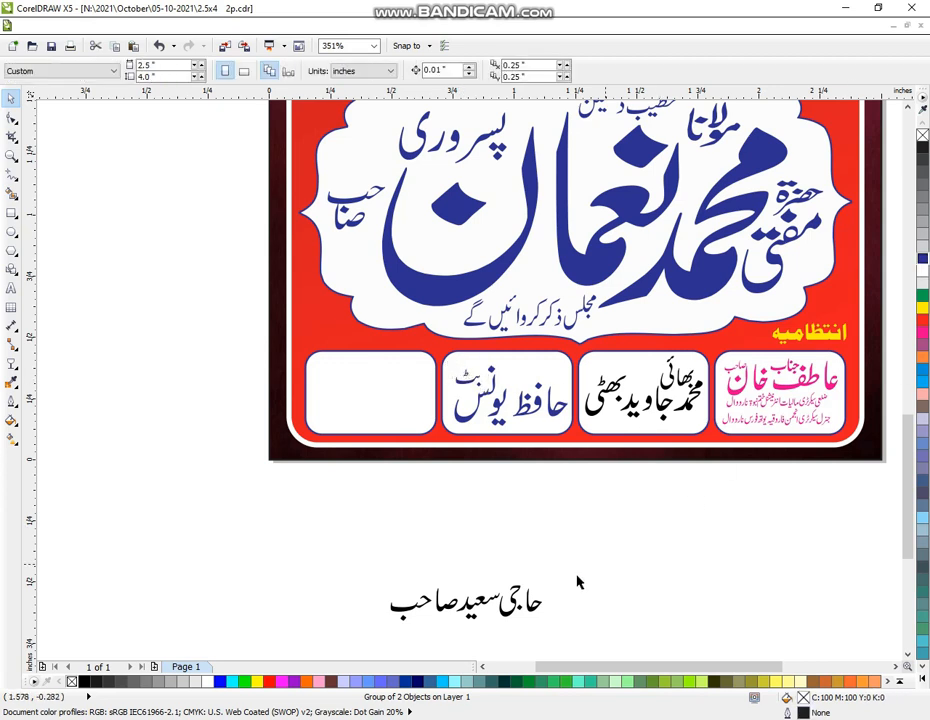
drag(594, 546, 453, 637)
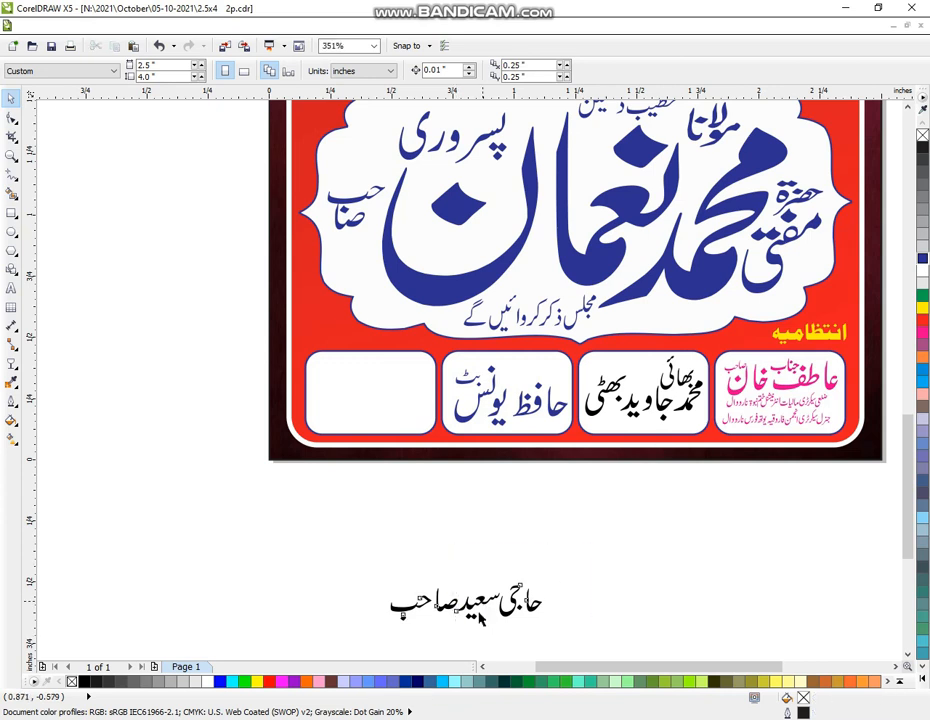
click(588, 542)
drag(596, 534, 455, 650)
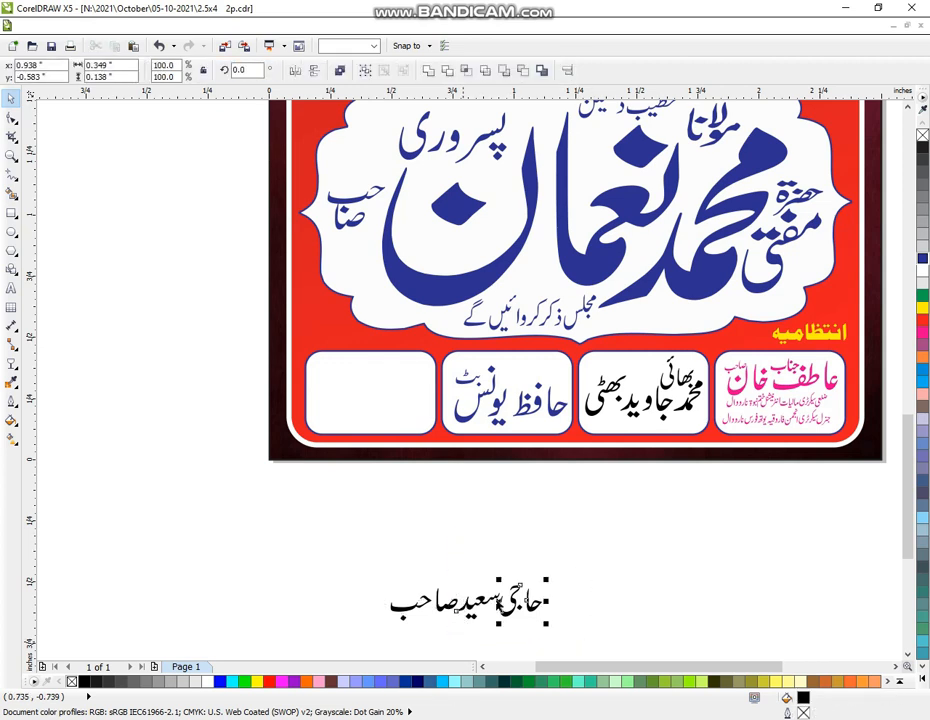
key(ctrl+g)
drag(497, 602, 309, 448)
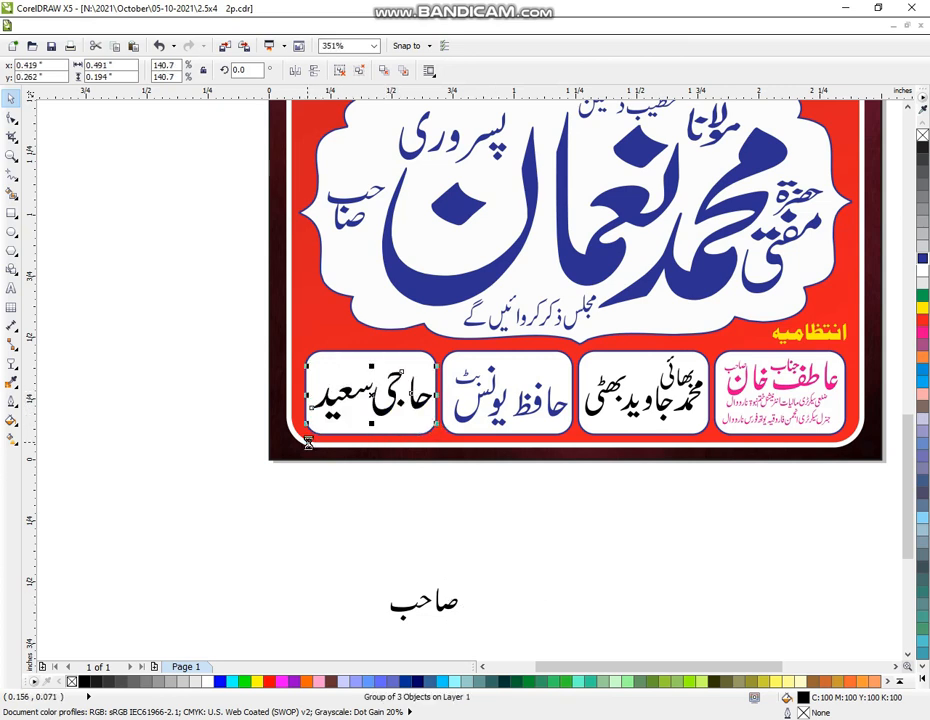
click(922, 296)
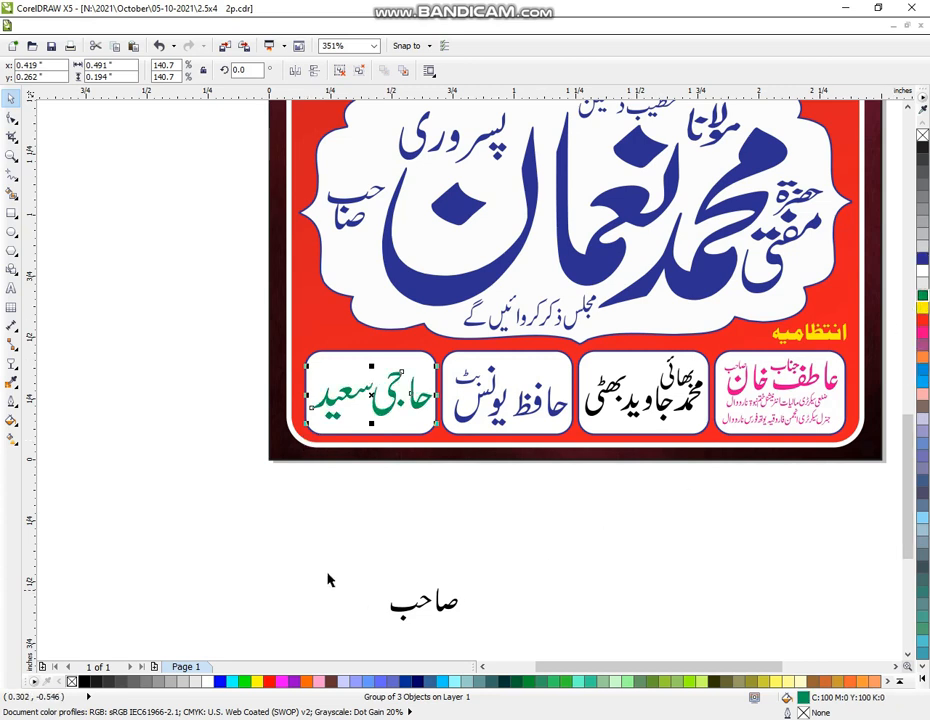
Group the word صاحب, shrink it, place it above حاجی سعید, and color it green
drag(338, 565, 489, 637)
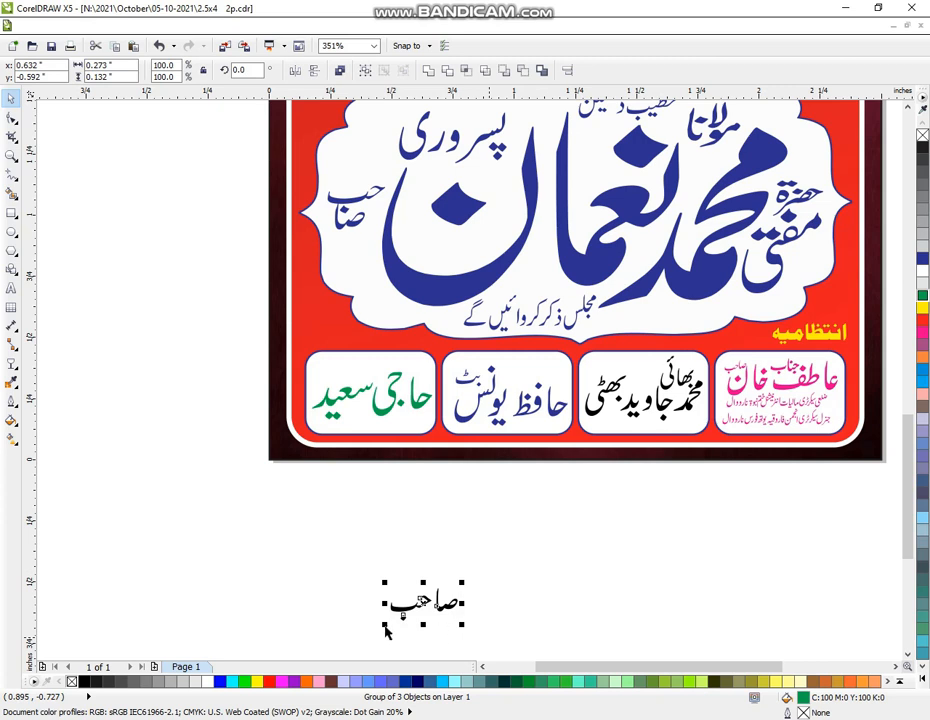
key(ctrl+u)
key(ctrl+g)
drag(386, 625, 339, 373)
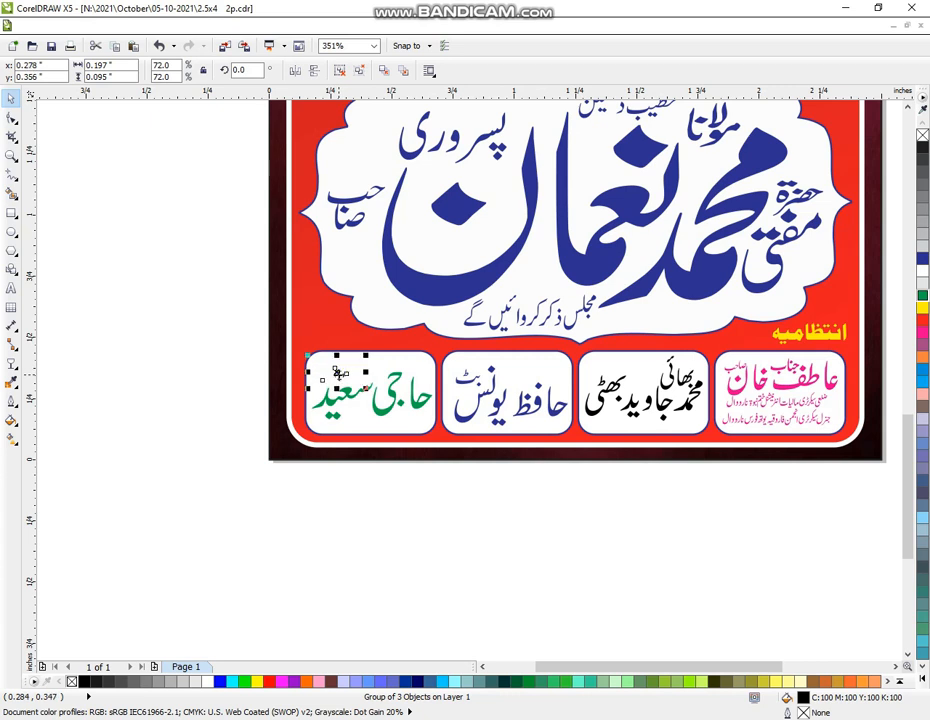
click(924, 296)
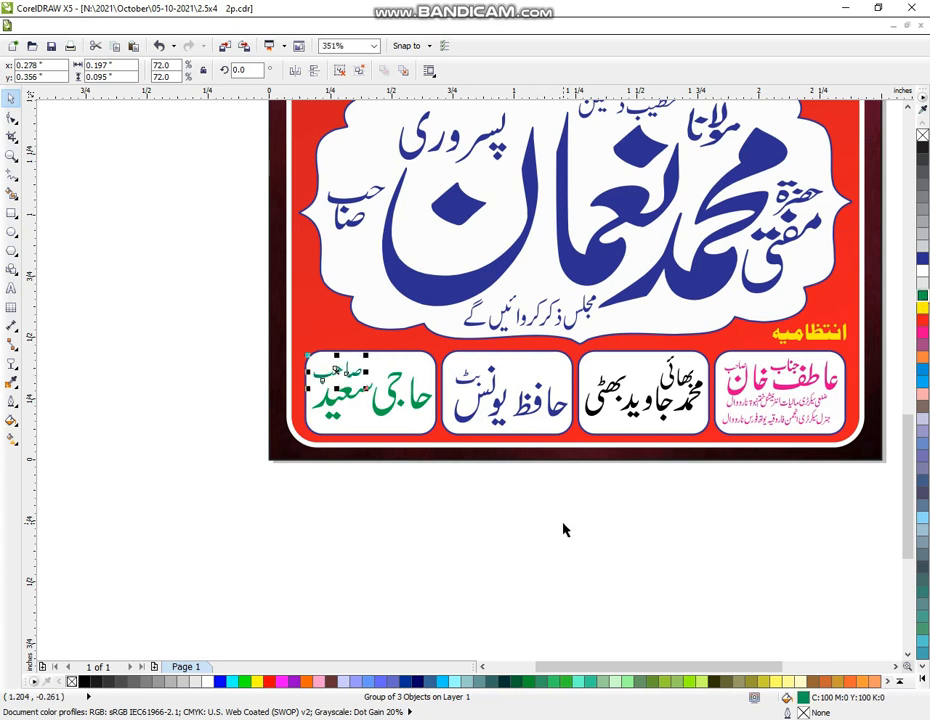
click(585, 555)
click(10, 156)
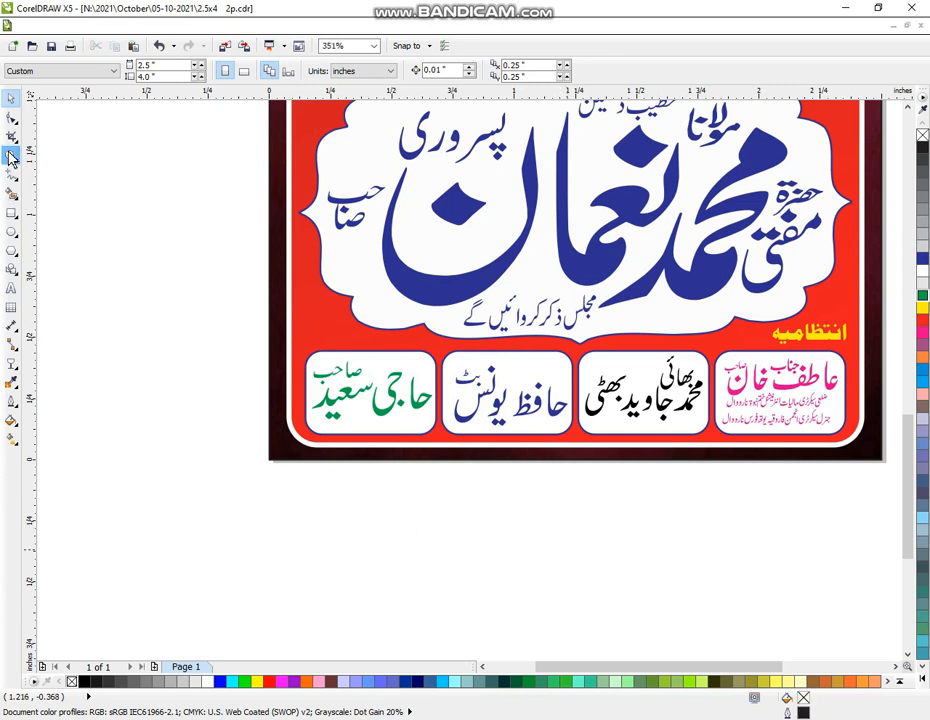
Zoom in to frame the entire poster, then show it in F9 full-screen preview
scroll(508, 364, down, 4)
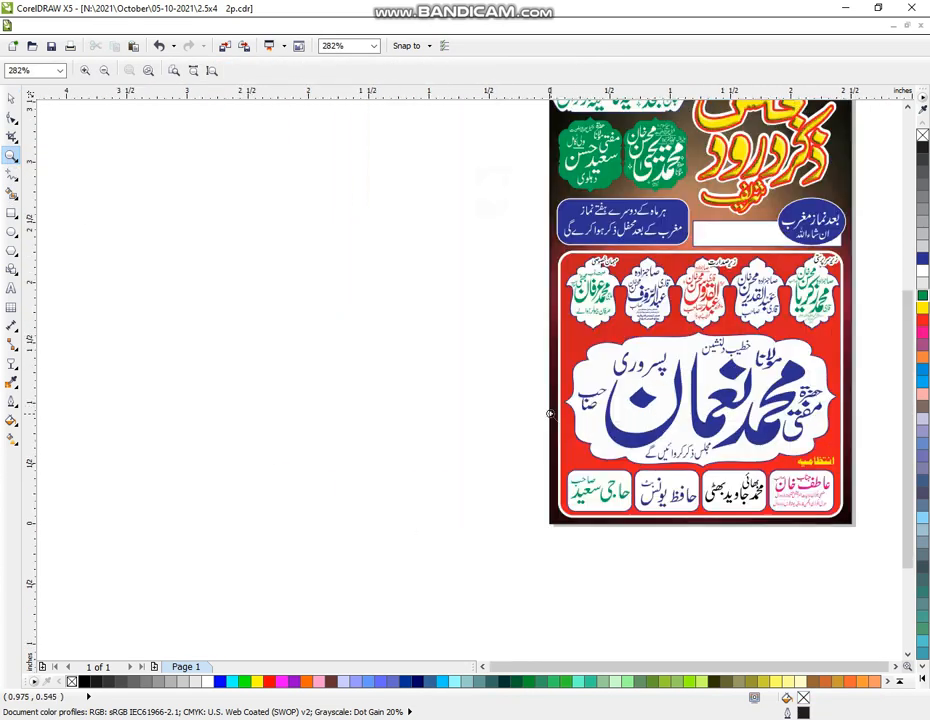
drag(538, 131, 826, 556)
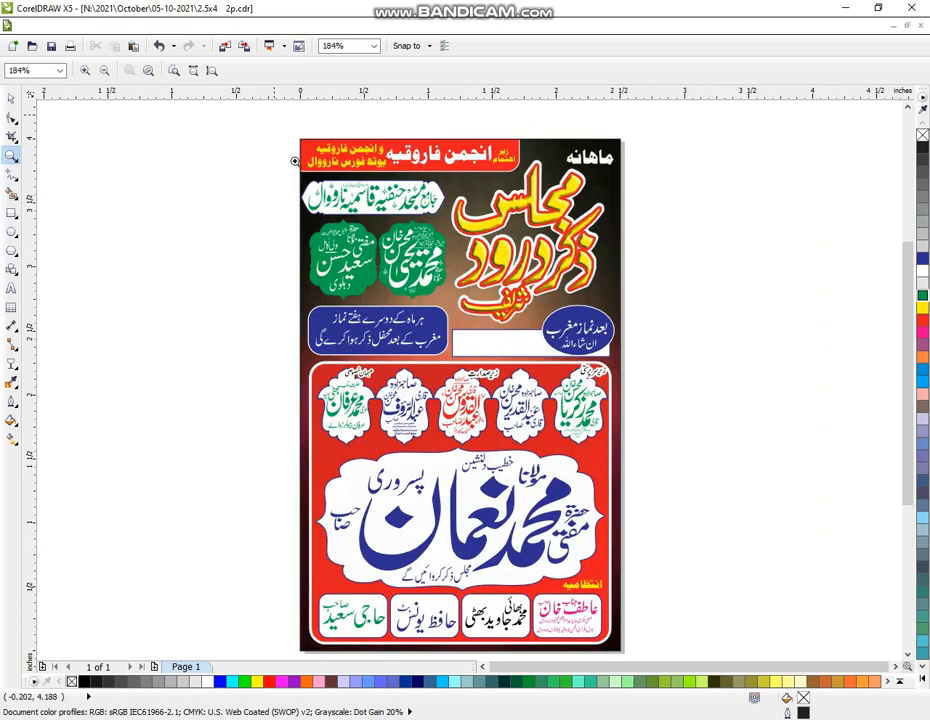
drag(274, 114, 654, 623)
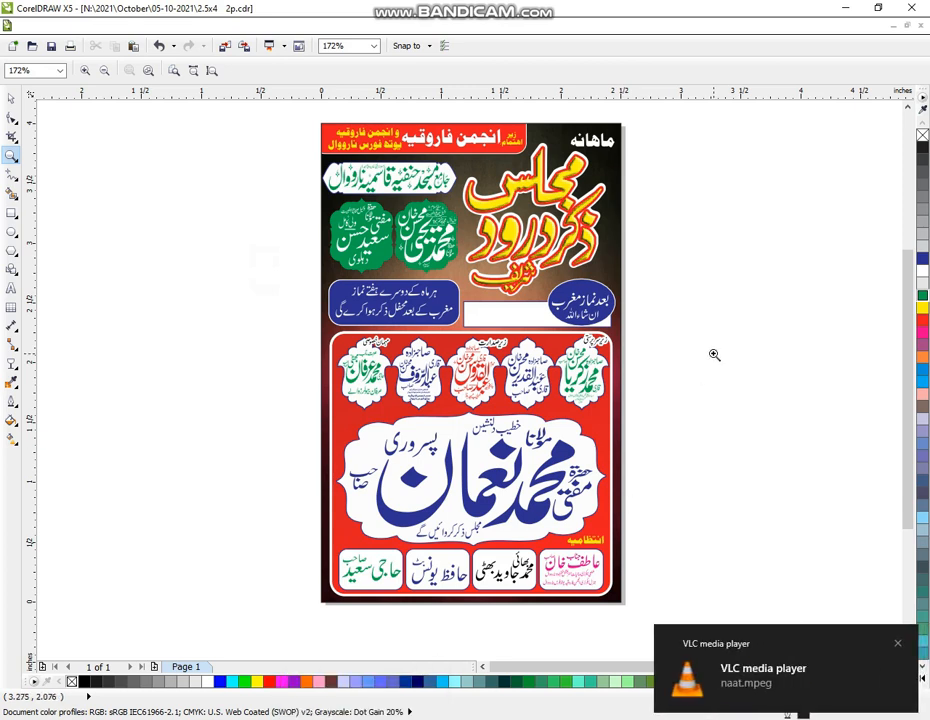
key(F8)
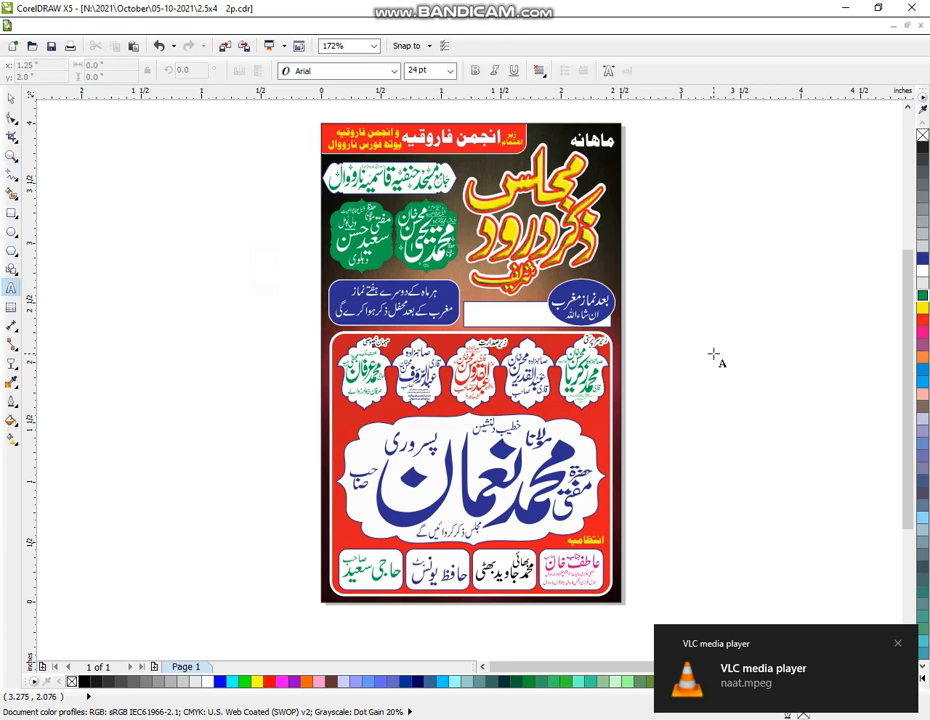
key(F9)
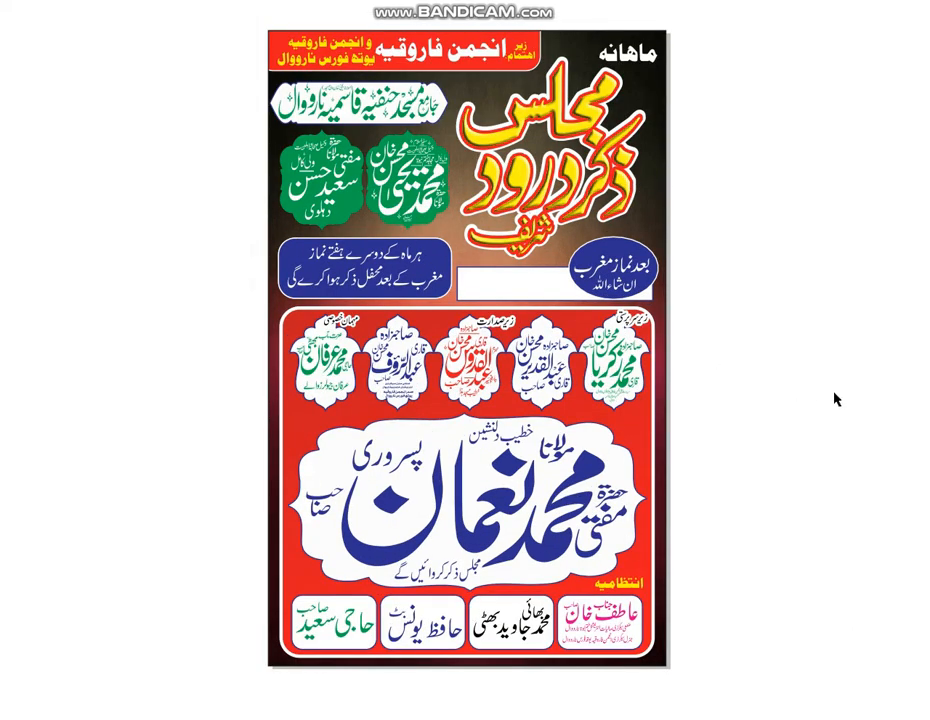